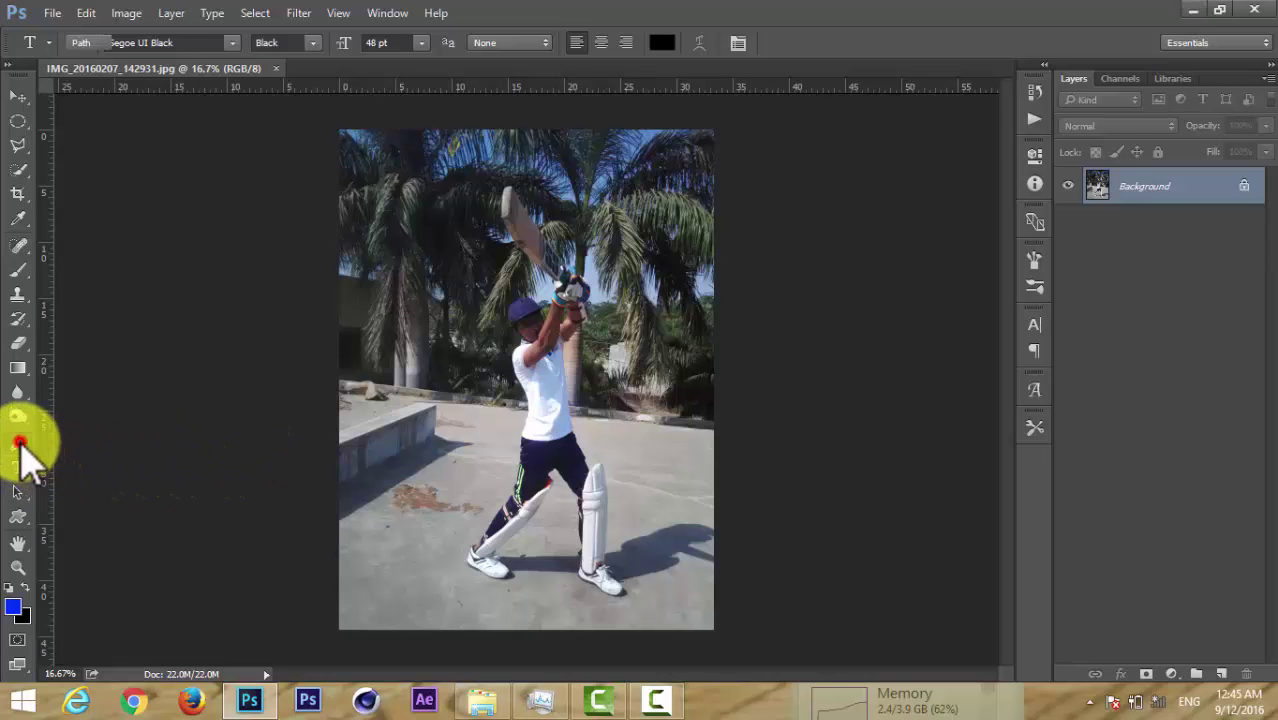
Select the Pen tool and zoom in on the cricketer to trace his outline.
{"action": "left_click", "coordinate": [20, 443]}
{"action": "scroll", "coordinate": [560, 592], "scroll_direction": "up", "scroll_amount": 2}
{"action": "scroll", "coordinate": [530, 565], "scroll_direction": "up", "scroll_amount": 3}
{"action": "scroll", "coordinate": [500, 570], "scroll_direction": "up", "scroll_amount": 3}
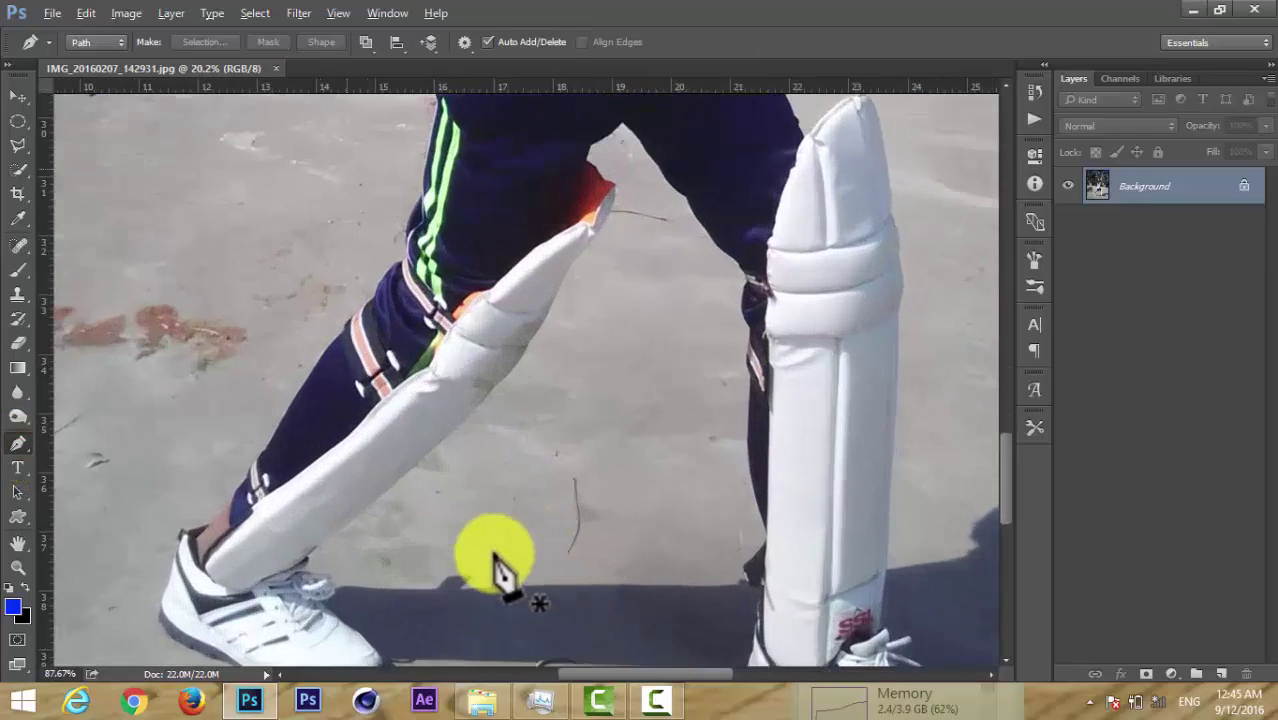
{"action": "scroll", "coordinate": [565, 362], "scroll_direction": "up", "scroll_amount": 2}
{"action": "scroll", "coordinate": [522, 428], "scroll_direction": "up", "scroll_amount": 1}
{"action": "scroll", "coordinate": [455, 335], "scroll_direction": "up", "scroll_amount": 1}
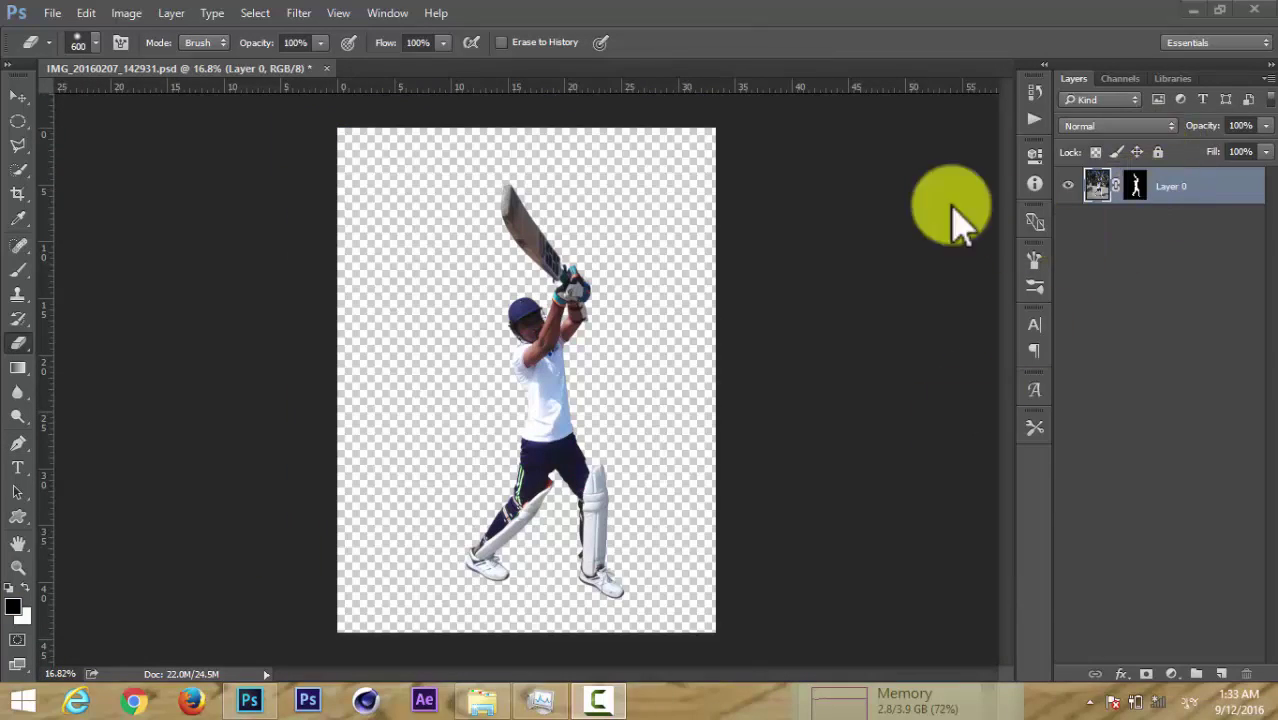
Load the masked cricketer as a selection and copy him onto new Layer 1.
{"action": "left_click", "coordinate": [1140, 190], "text": "ctrl"}
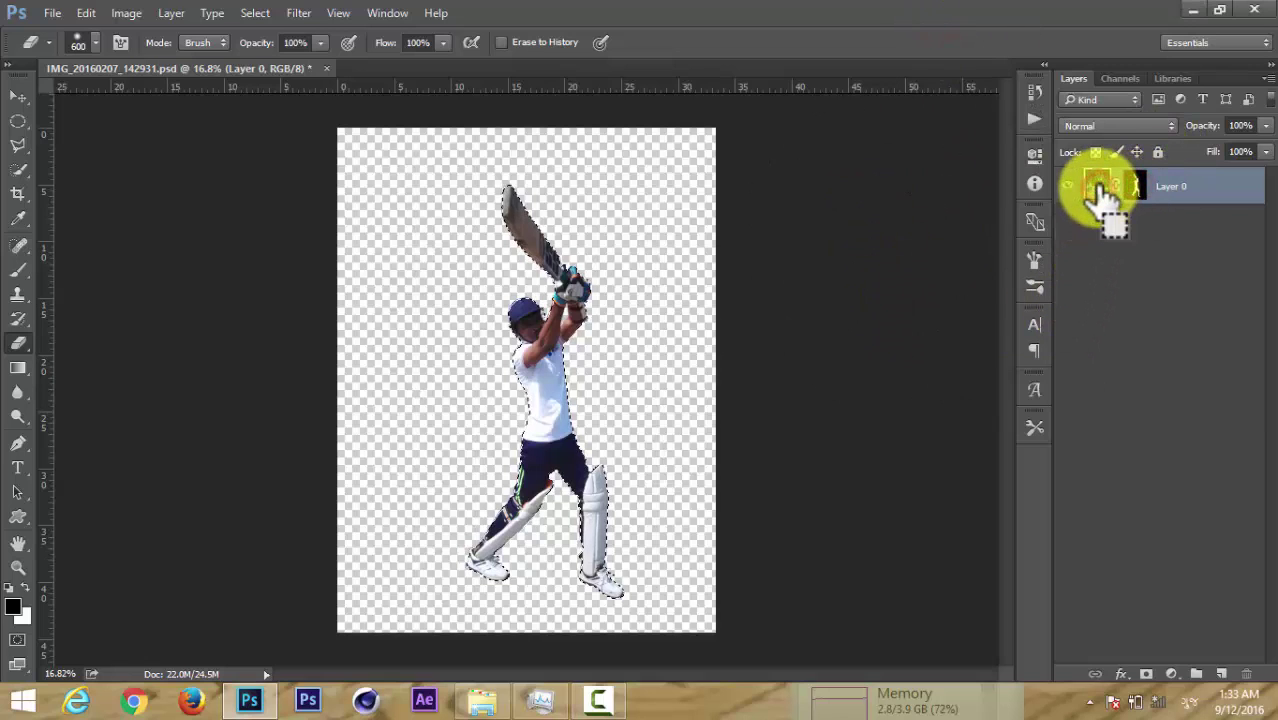
{"action": "key", "text": "ctrl+j"}
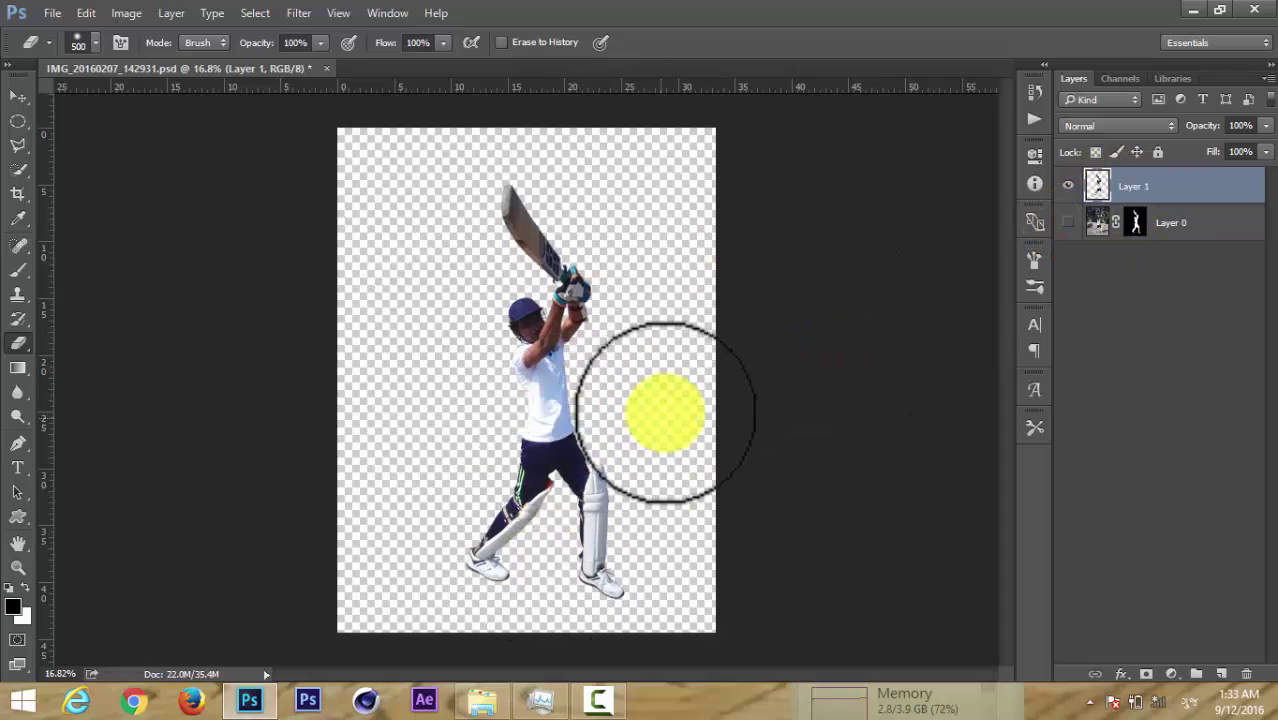
{"action": "key", "text": "bracketleft"}
{"action": "key", "text": "bracketleft"}
{"action": "key", "text": "bracketleft"}
Duplicate Layer 1 and set up a Gaussian Blur of about 1.6 px on the copy.
{"action": "left_click_drag", "start_coordinate": [1170, 185], "coordinate": [1222, 674]}
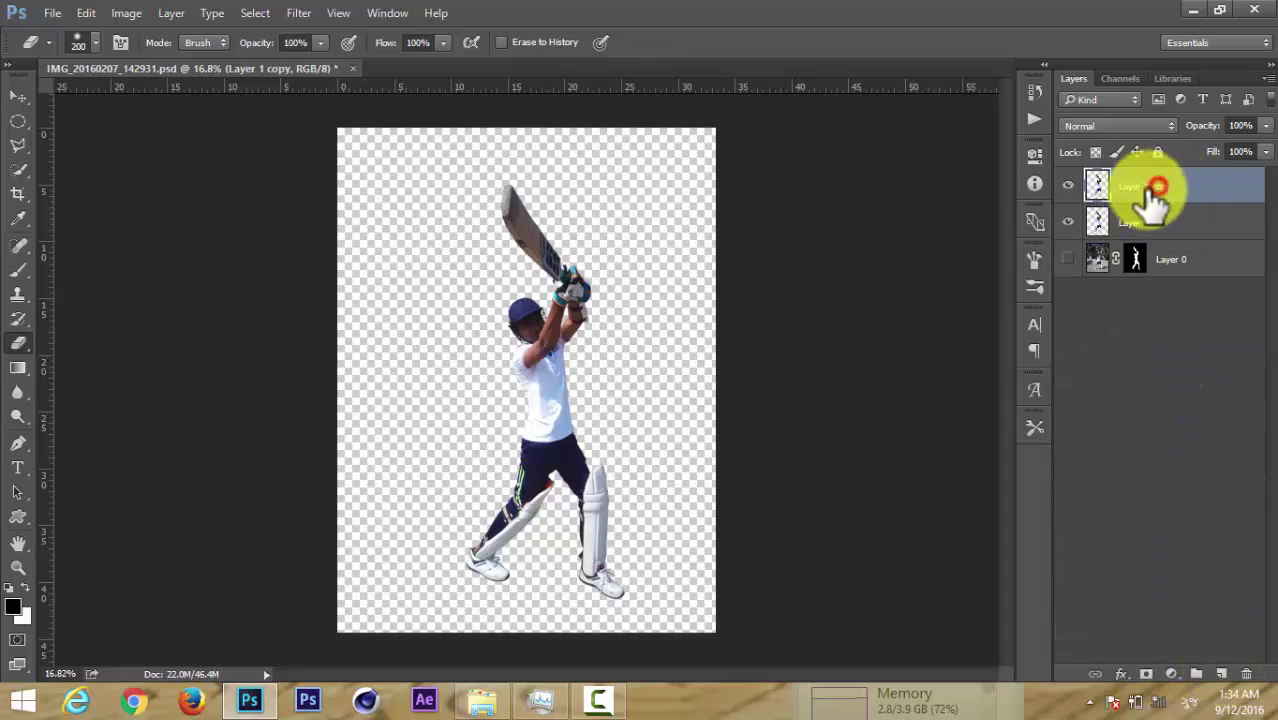
{"action": "left_click", "coordinate": [298, 13]}
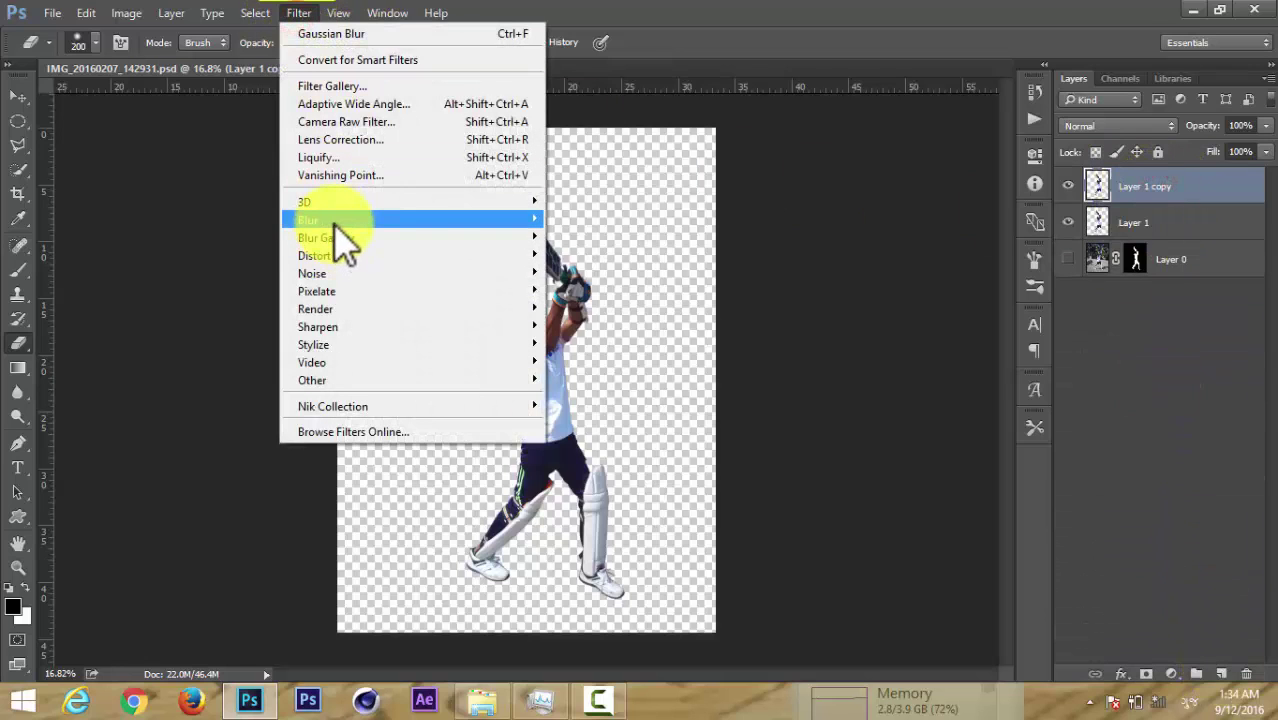
{"action": "left_click", "coordinate": [333, 220]}
{"action": "left_click", "coordinate": [585, 290]}
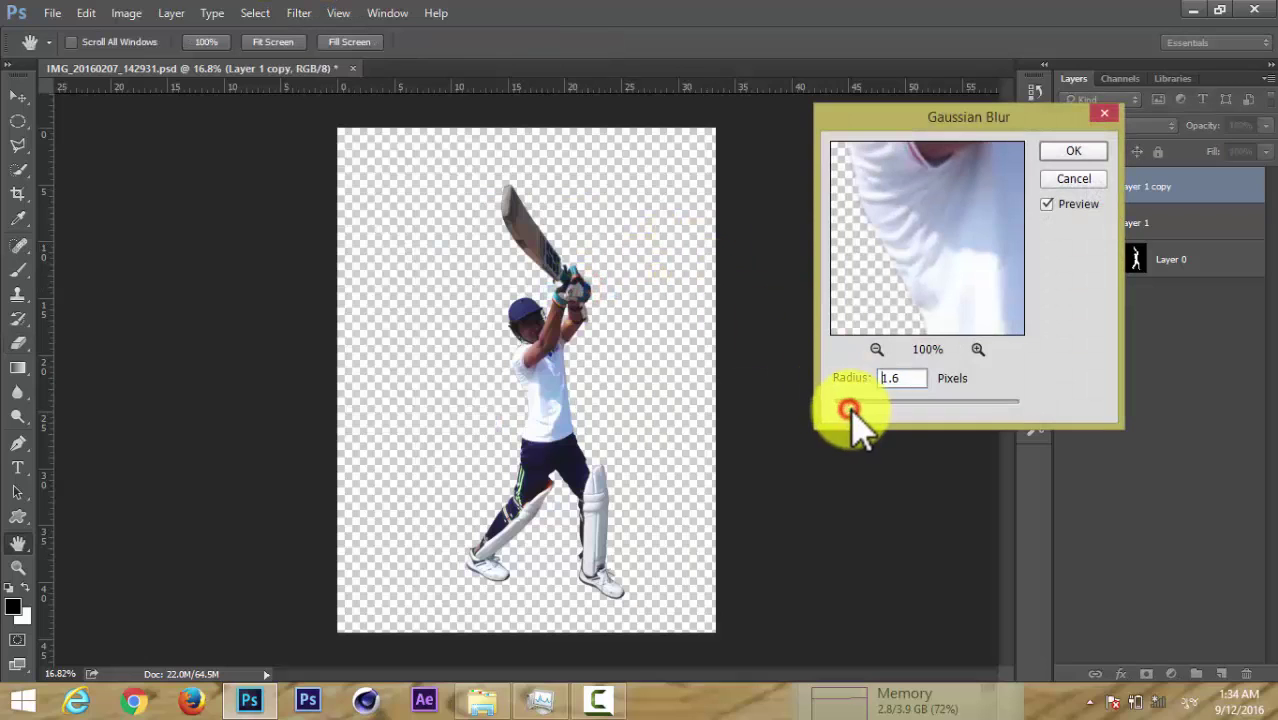
Apply the 1.6 px blur to Layer 1 copy and set its blend mode to Screen.
{"action": "left_click", "coordinate": [1070, 155]}
{"action": "key", "text": "e"}
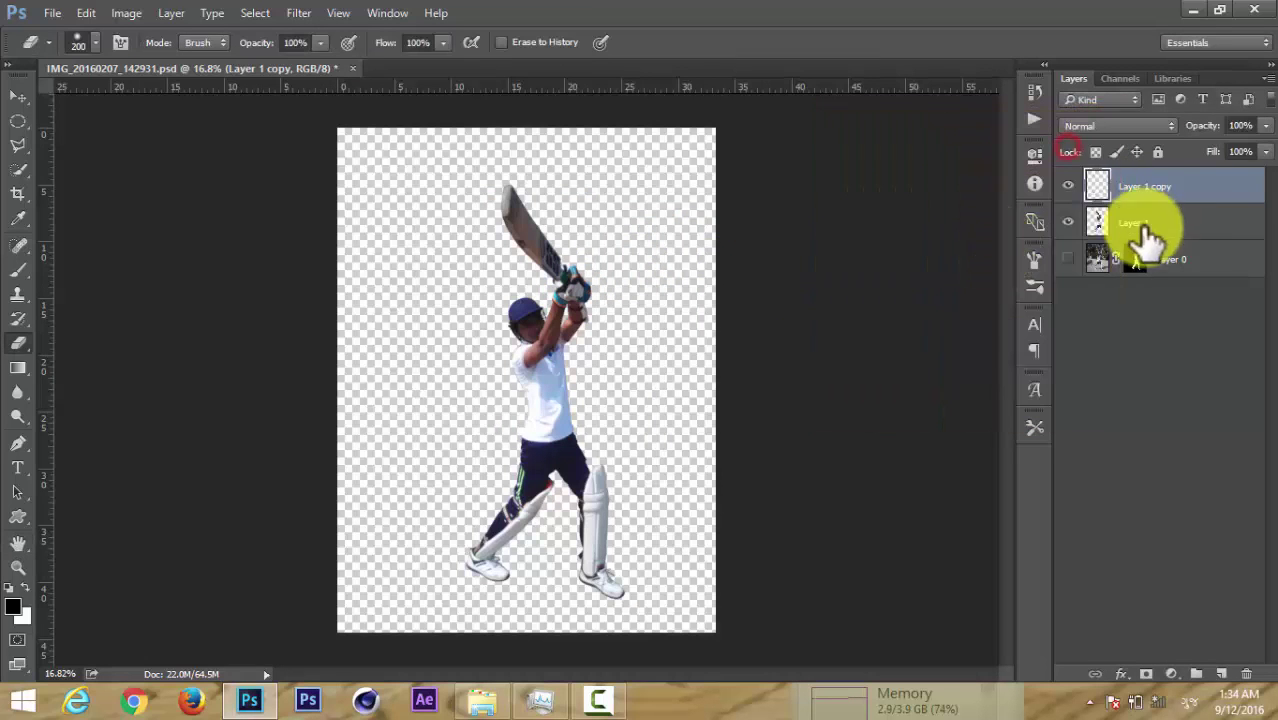
{"action": "left_click", "coordinate": [1157, 126]}
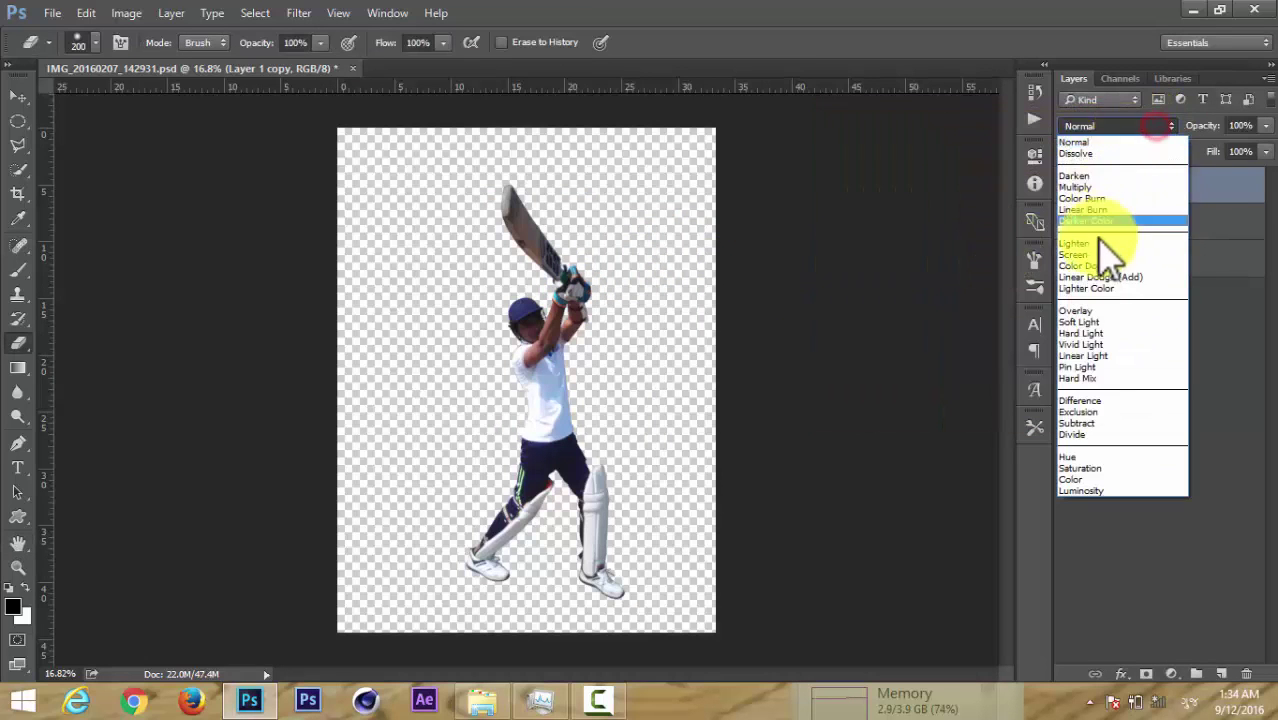
{"action": "left_click", "coordinate": [1110, 257]}
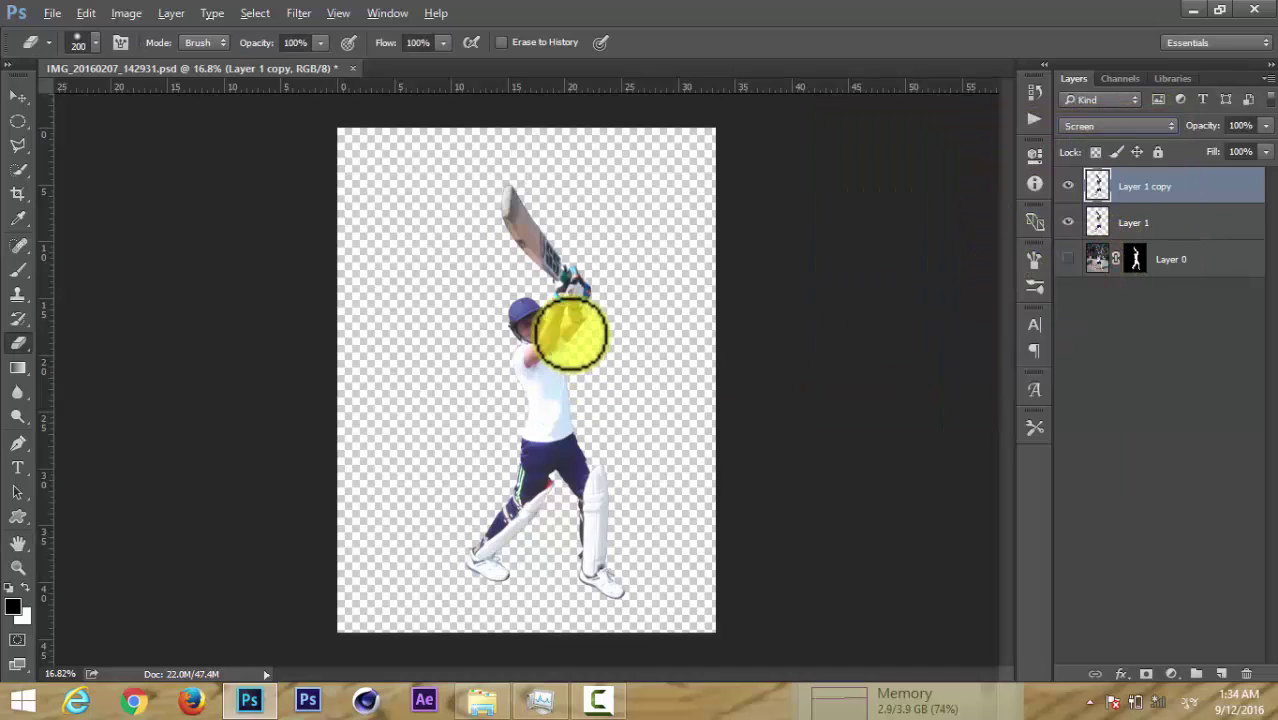
{"action": "key", "text": "ctrl+z"}
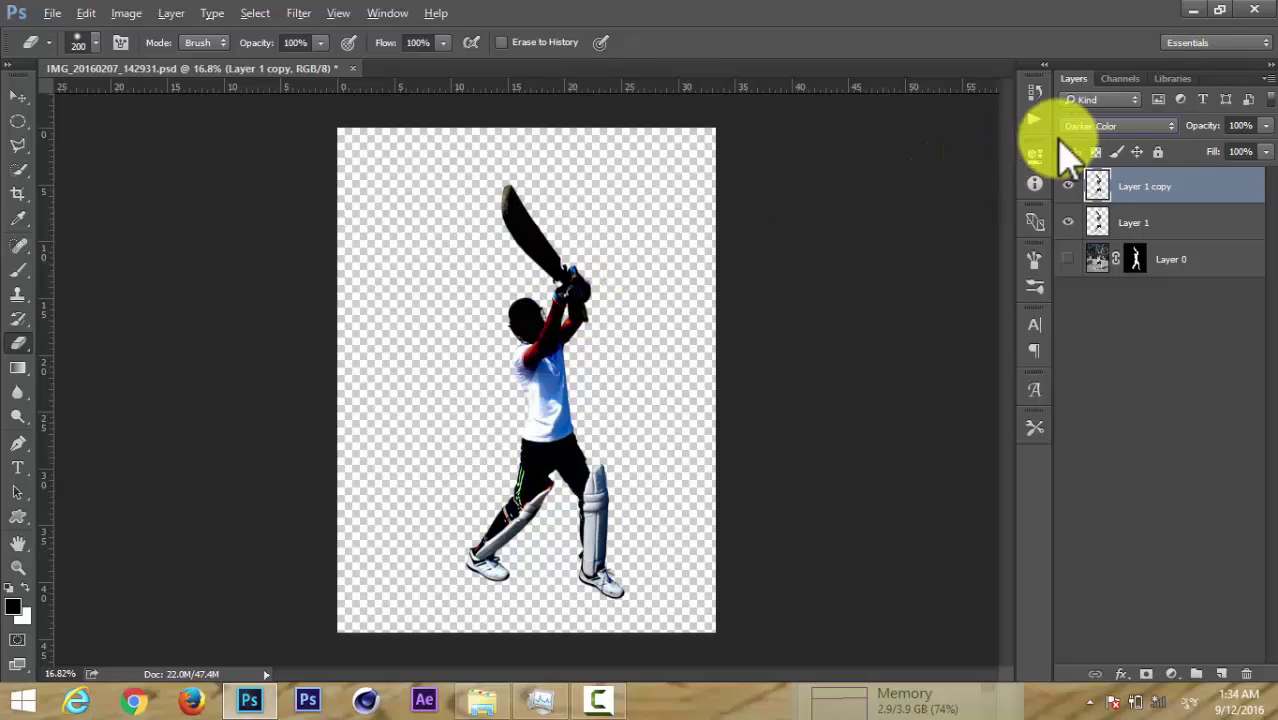
{"action": "left_click", "coordinate": [1090, 126]}
{"action": "left_click", "coordinate": [1115, 257]}
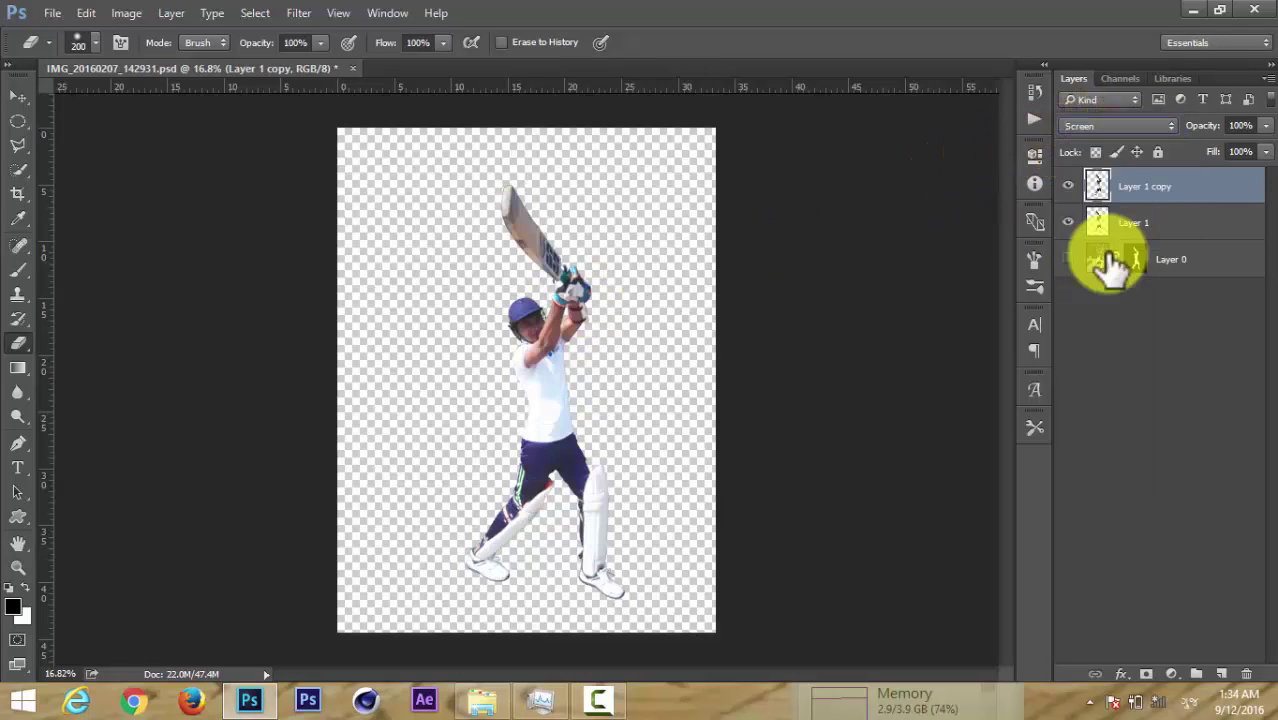
{"action": "scroll", "coordinate": [558, 272], "scroll_direction": "up", "scroll_amount": 2}
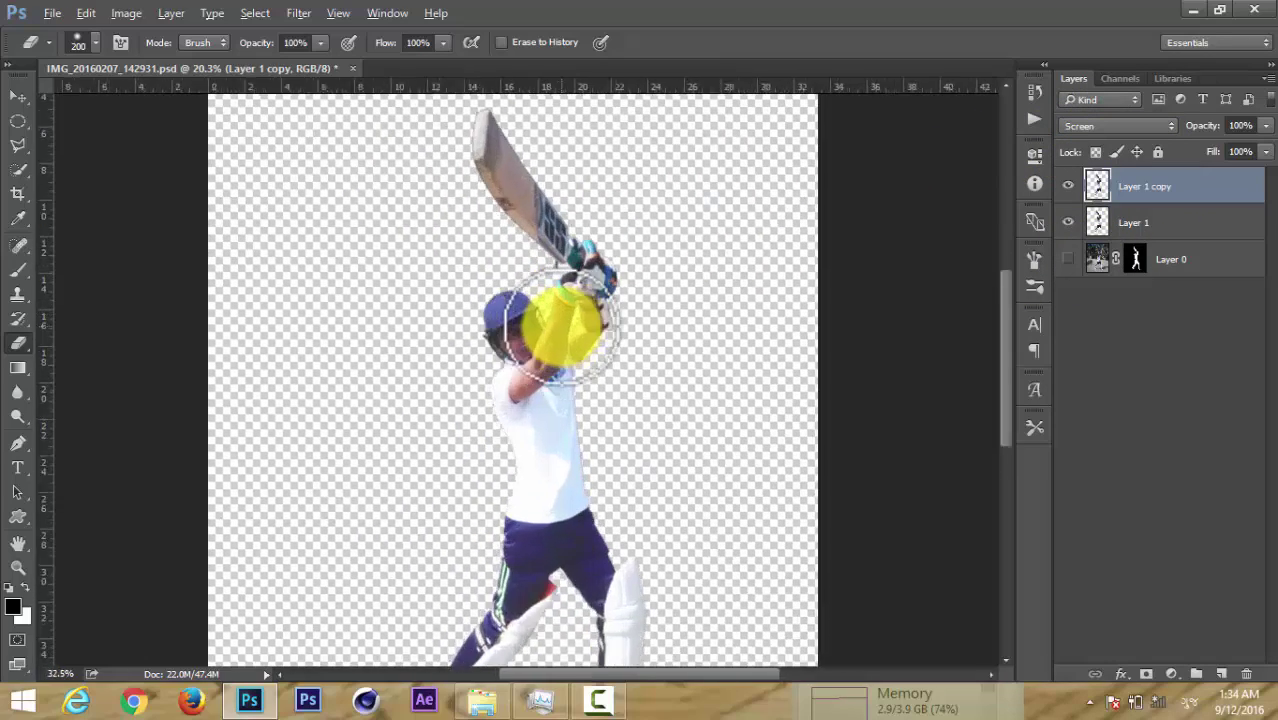
{"action": "scroll", "coordinate": [560, 325], "scroll_direction": "up", "scroll_amount": 2}
{"action": "scroll", "coordinate": [550, 322], "scroll_direction": "up", "scroll_amount": 2}
Dodge the cricketer's face on Layer 1 at 55% Midtones exposure, comparing with the copy hidden.
{"action": "left_click", "coordinate": [1137, 228]}
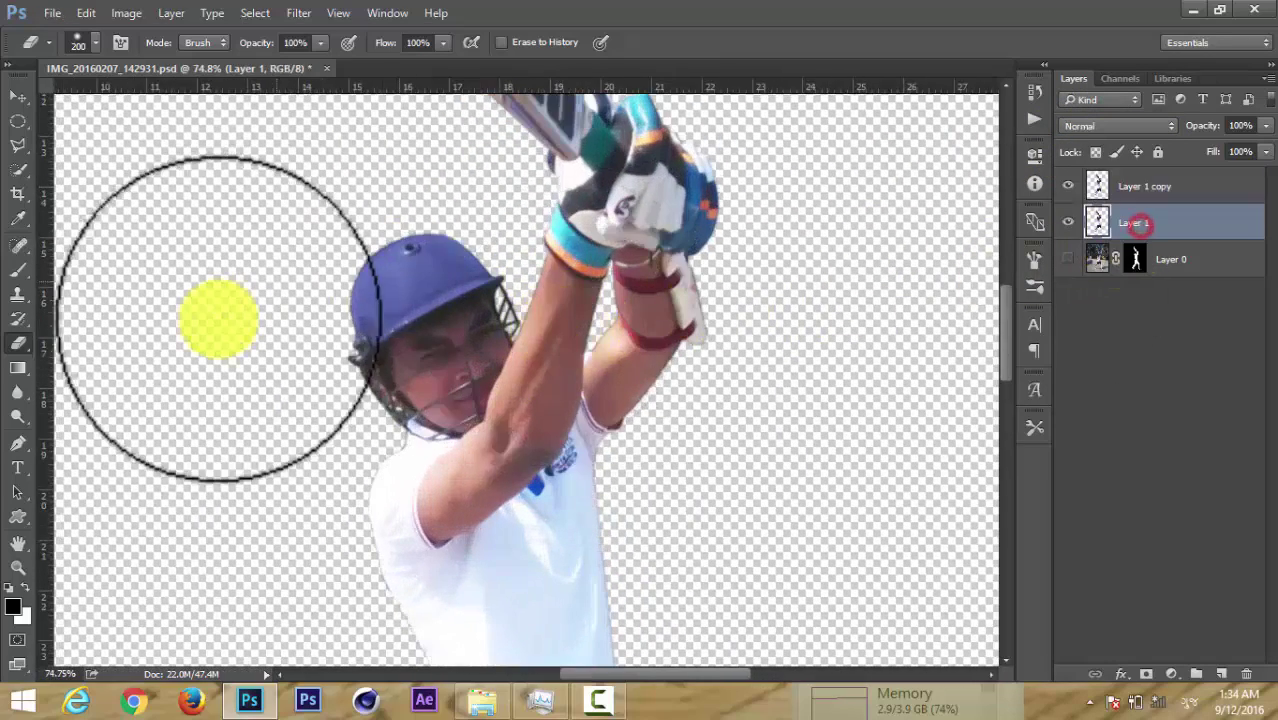
{"action": "left_click", "coordinate": [17, 418]}
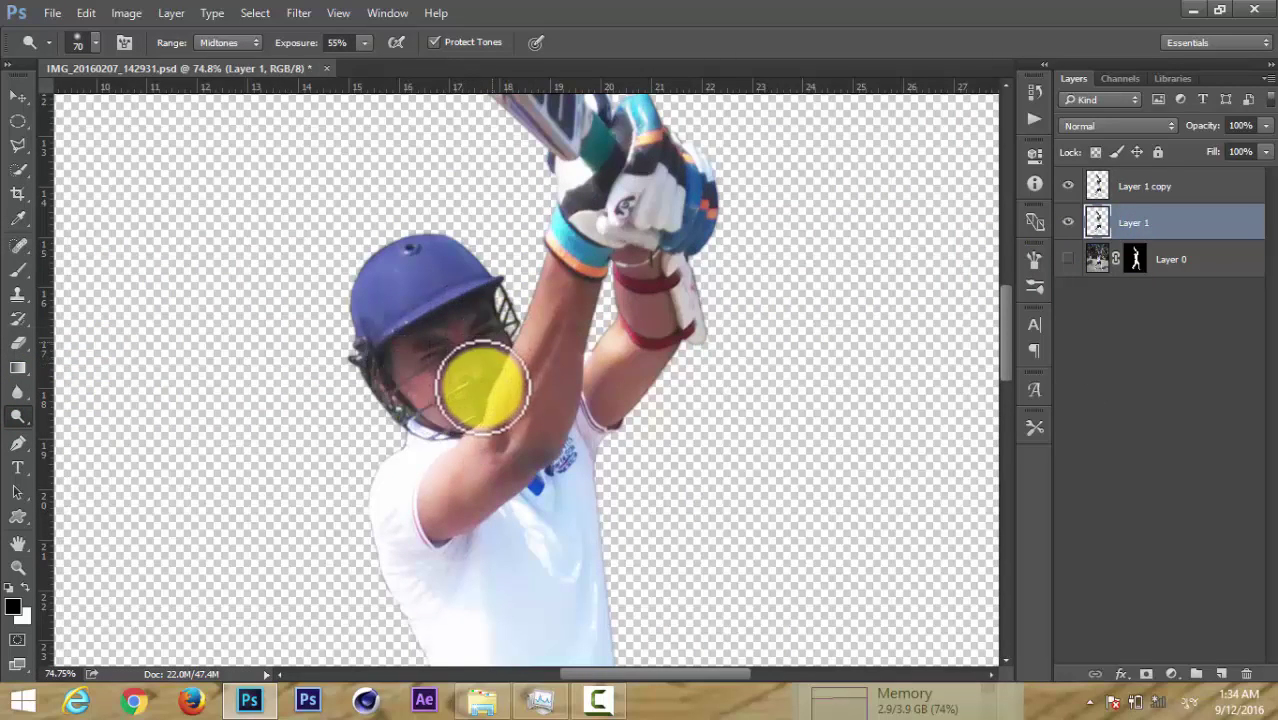
{"action": "mouse_move", "coordinate": [483, 388]}
{"action": "left_mouse_down"}
{"action": "mouse_move", "coordinate": [453, 487]}
{"action": "mouse_move", "coordinate": [443, 433]}
{"action": "left_mouse_up"}
{"action": "scroll", "coordinate": [440, 400], "scroll_direction": "down", "scroll_amount": 2}
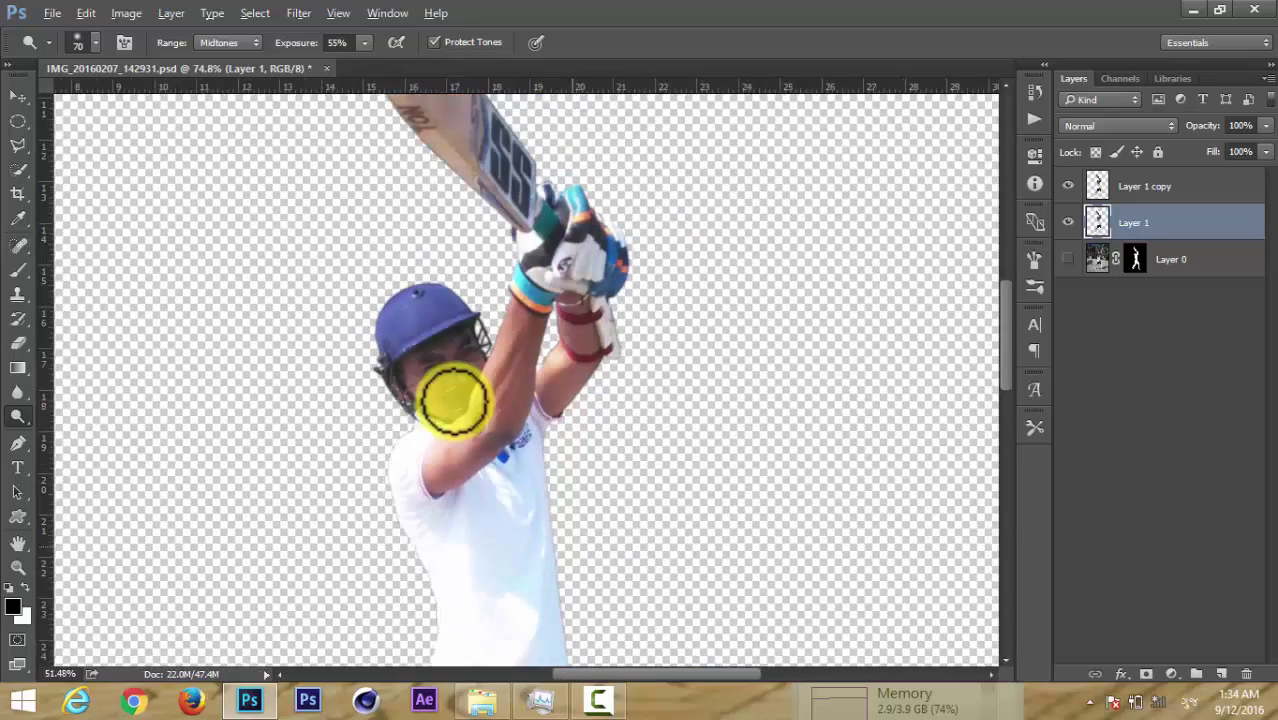
{"action": "left_click_drag", "start_coordinate": [579, 500], "coordinate": [705, 286]}
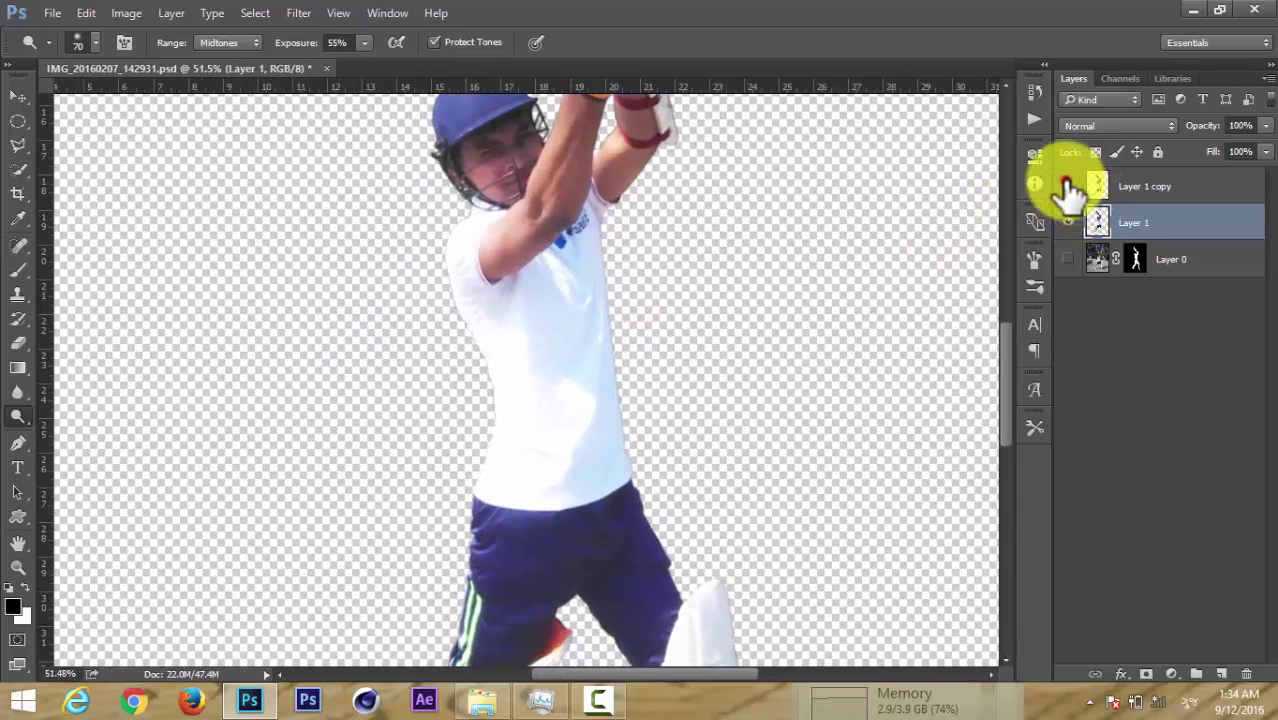
{"action": "left_click", "coordinate": [1067, 186]}
{"action": "left_click", "coordinate": [1191, 185]}
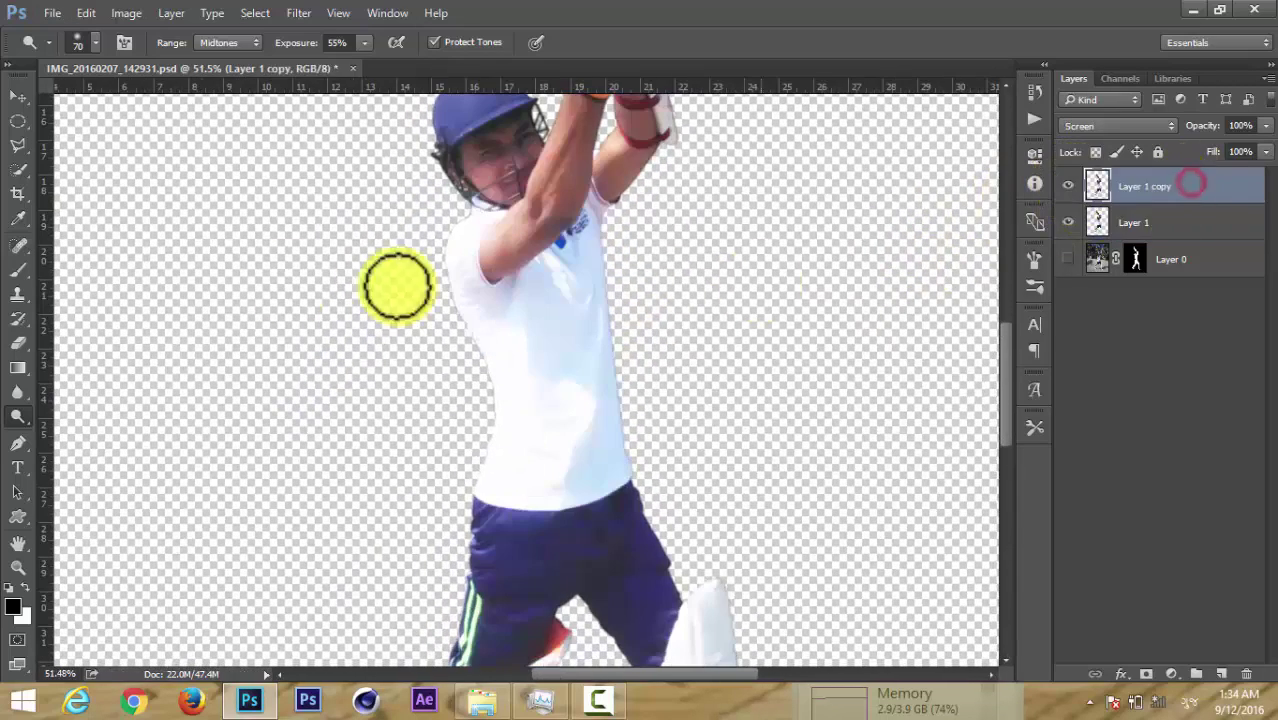
{"action": "left_click", "coordinate": [17, 343]}
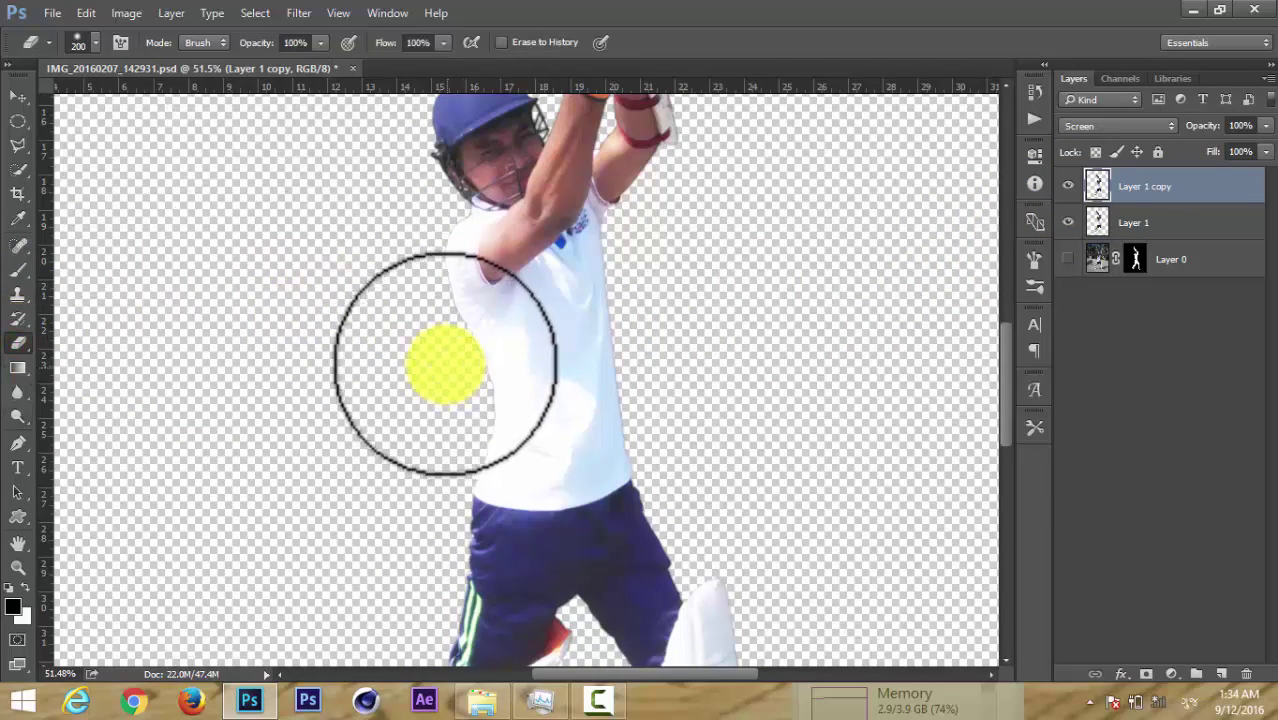
Set the Eraser to size 125 and 72% opacity on Layer 1 copy.
{"action": "left_click_drag", "start_coordinate": [445, 365], "coordinate": [442, 337]}
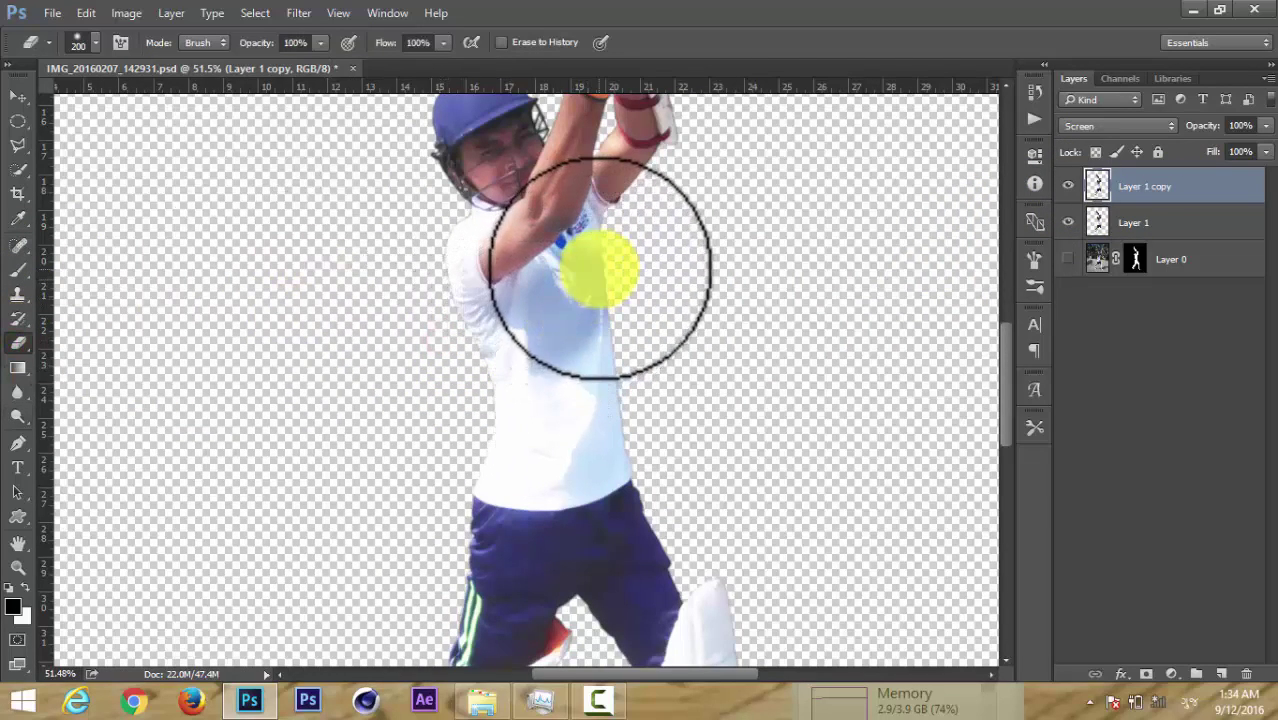
{"action": "right_click", "coordinate": [593, 300]}
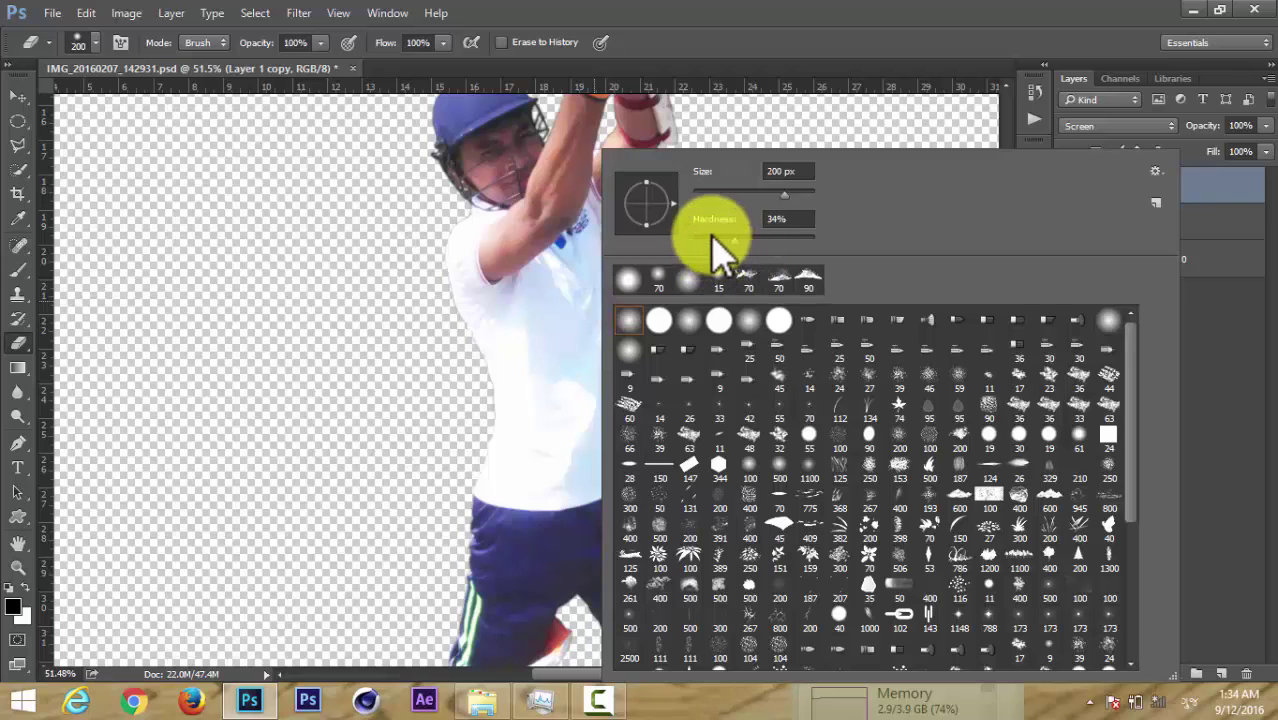
{"action": "key", "text": "Return"}
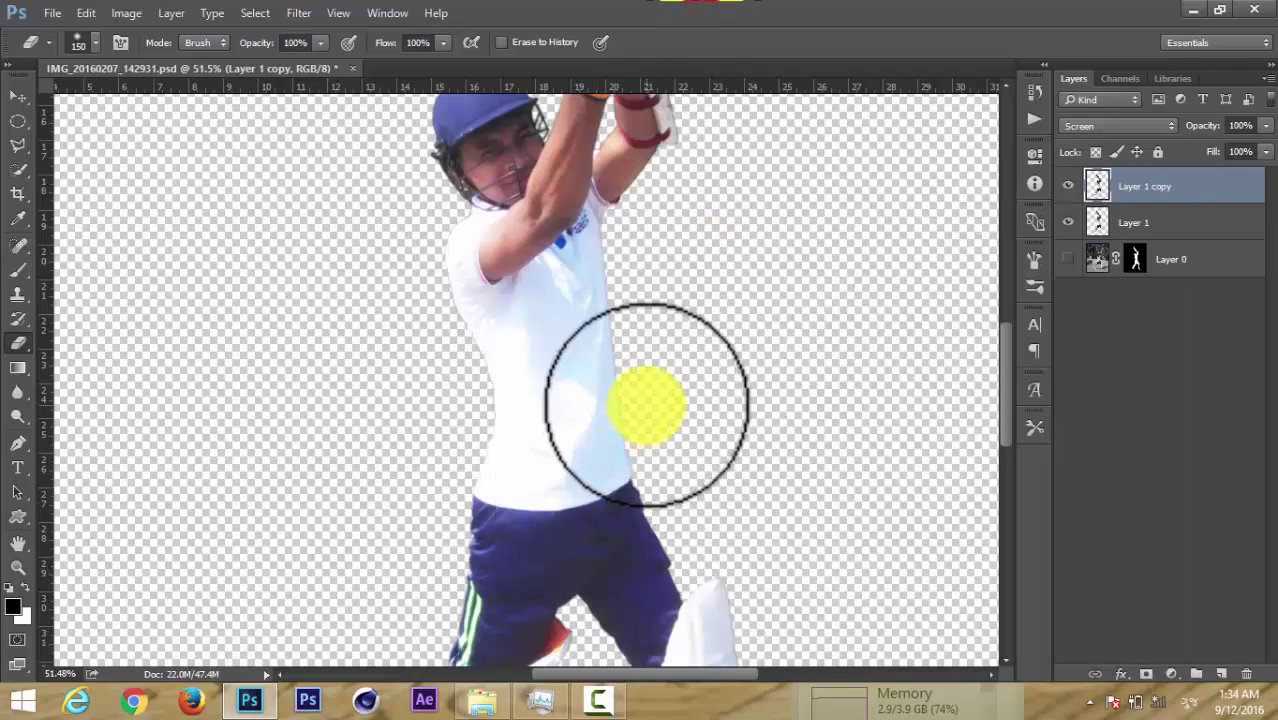
{"action": "key", "text": "bracketleft"}
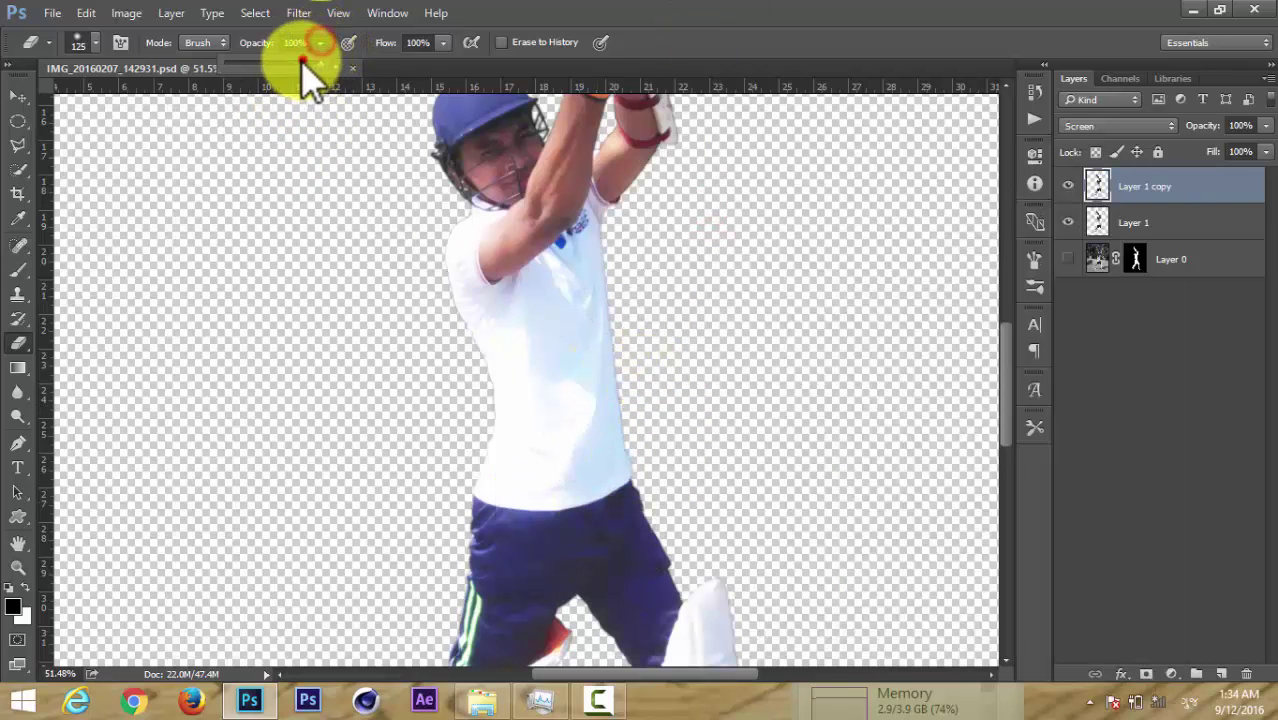
{"action": "mouse_move", "coordinate": [485, 371]}
{"action": "left_mouse_down"}
{"action": "mouse_move", "coordinate": [630, 490]}
{"action": "mouse_move", "coordinate": [590, 262]}
{"action": "left_mouse_up"}
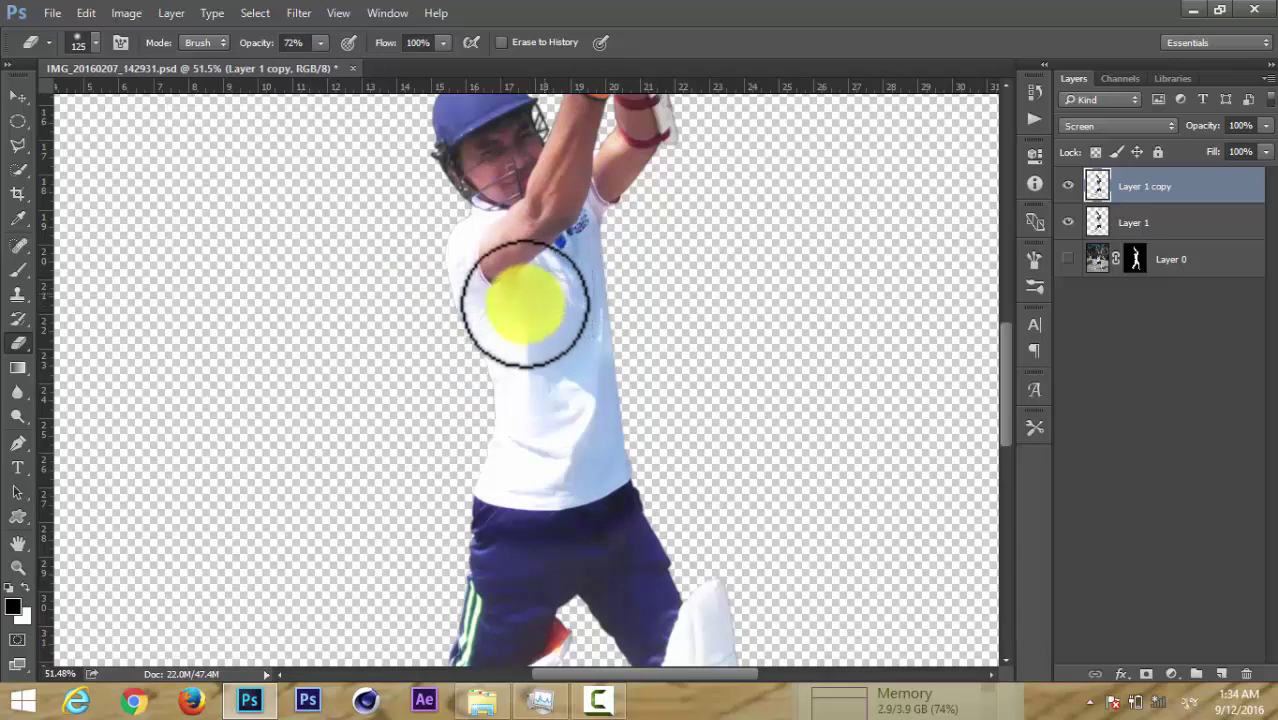
Faintly erase the glow over the shirt's left side and left pad, then compare.
{"action": "left_click_drag", "start_coordinate": [525, 303], "coordinate": [469, 309]}
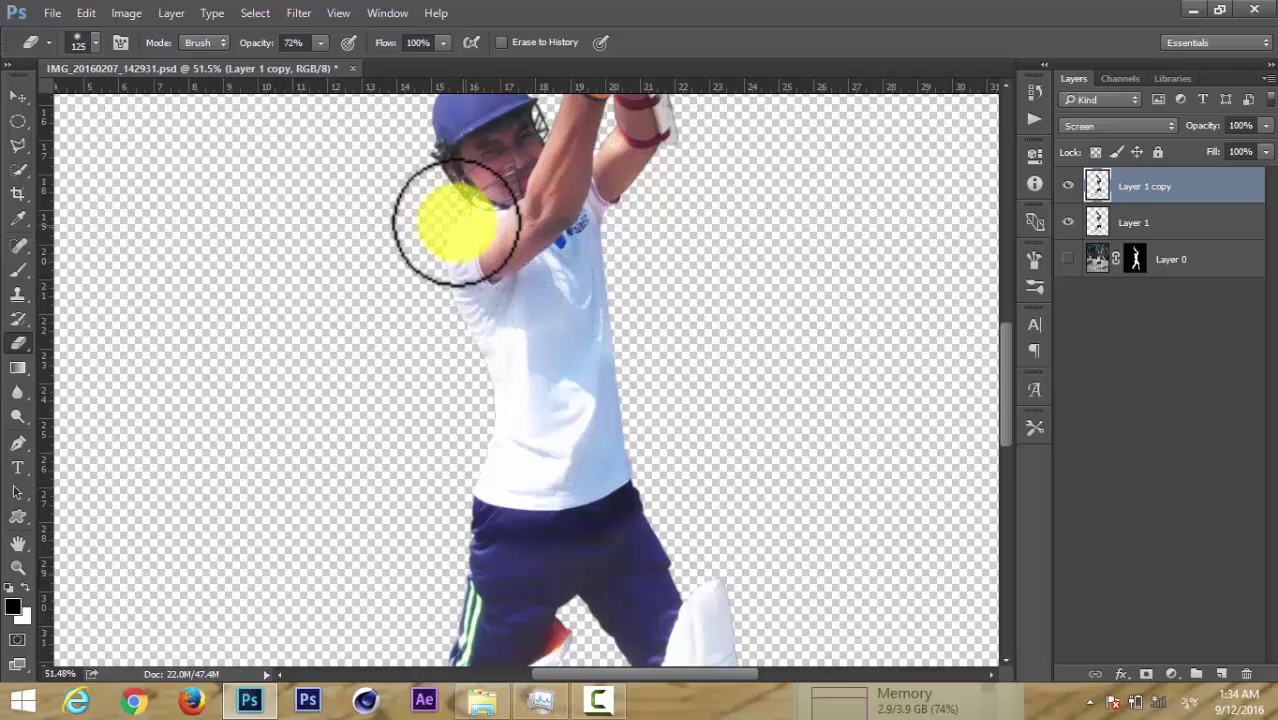
{"action": "mouse_move", "coordinate": [456, 222]}
{"action": "left_mouse_down"}
{"action": "mouse_move", "coordinate": [502, 350]}
{"action": "mouse_move", "coordinate": [571, 456]}
{"action": "mouse_move", "coordinate": [485, 485]}
{"action": "mouse_move", "coordinate": [518, 372]}
{"action": "mouse_move", "coordinate": [605, 314]}
{"action": "mouse_move", "coordinate": [462, 405]}
{"action": "mouse_move", "coordinate": [462, 457]}
{"action": "left_mouse_up"}
{"action": "key", "text": "space"}
{"action": "key", "text": "space"}
{"action": "mouse_move", "coordinate": [507, 265]}
{"action": "left_mouse_down"}
{"action": "mouse_move", "coordinate": [499, 234]}
{"action": "mouse_move", "coordinate": [428, 365]}
{"action": "mouse_move", "coordinate": [399, 371]}
{"action": "mouse_move", "coordinate": [323, 455]}
{"action": "mouse_move", "coordinate": [422, 214]}
{"action": "mouse_move", "coordinate": [611, 248]}
{"action": "mouse_move", "coordinate": [585, 585]}
{"action": "mouse_move", "coordinate": [765, 633]}
{"action": "mouse_move", "coordinate": [758, 615]}
{"action": "mouse_move", "coordinate": [399, 591]}
{"action": "mouse_move", "coordinate": [262, 537]}
{"action": "mouse_move", "coordinate": [471, 551]}
{"action": "mouse_move", "coordinate": [388, 448]}
{"action": "mouse_move", "coordinate": [485, 434]}
{"action": "mouse_move", "coordinate": [448, 428]}
{"action": "mouse_move", "coordinate": [622, 222]}
{"action": "mouse_move", "coordinate": [355, 487]}
{"action": "mouse_move", "coordinate": [662, 205]}
{"action": "mouse_move", "coordinate": [719, 379]}
{"action": "mouse_move", "coordinate": [737, 605]}
{"action": "mouse_move", "coordinate": [702, 277]}
{"action": "mouse_move", "coordinate": [650, 200]}
{"action": "left_mouse_up"}
{"action": "scroll", "coordinate": [656, 198], "scroll_direction": "down", "scroll_amount": 1}
{"action": "scroll", "coordinate": [656, 198], "scroll_direction": "down", "scroll_amount": 3}
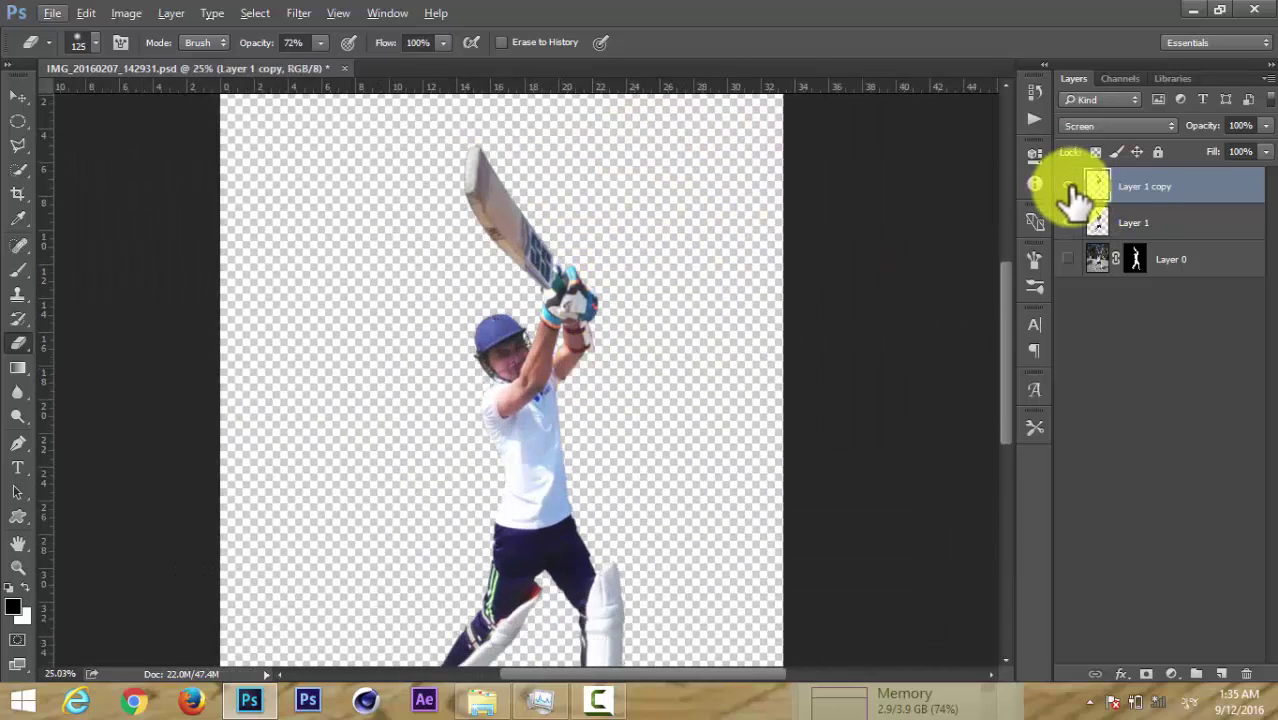
{"action": "left_click", "coordinate": [1069, 186]}
{"action": "left_click", "coordinate": [1069, 186]}
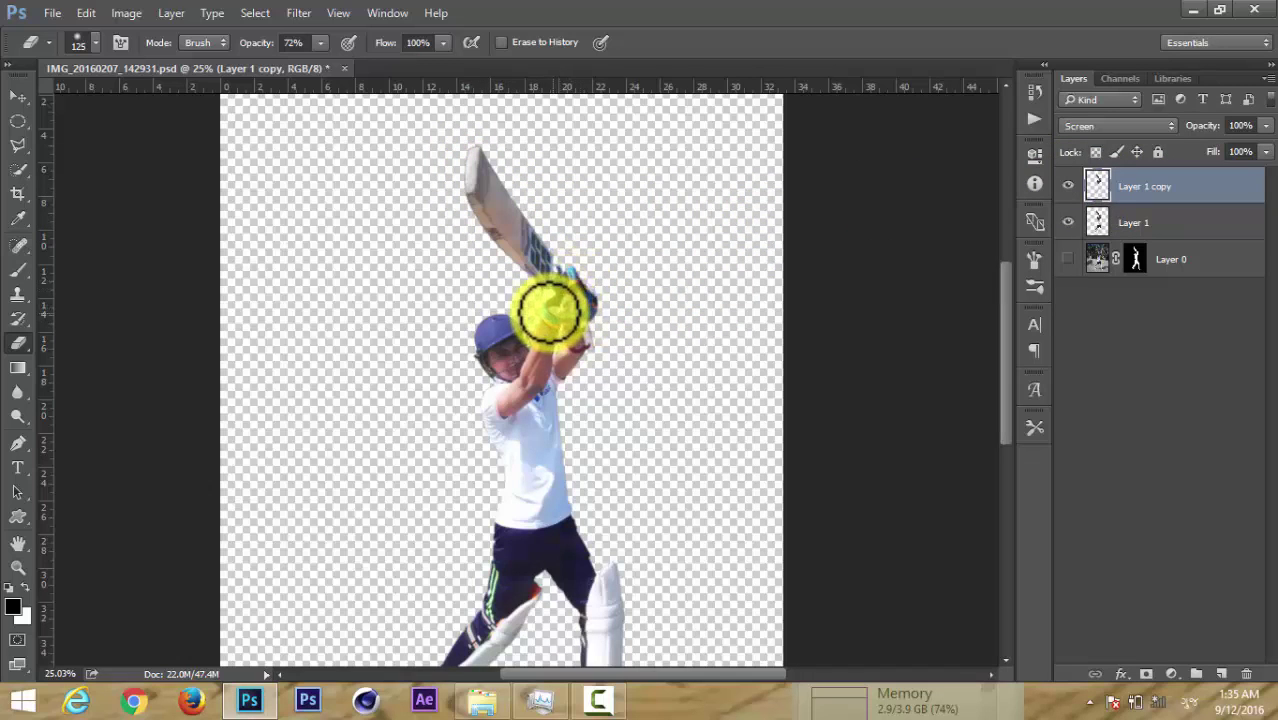
Merge the two cricketer copies into a single Layer 1 copy.
{"action": "right_click", "coordinate": [1157, 228]}
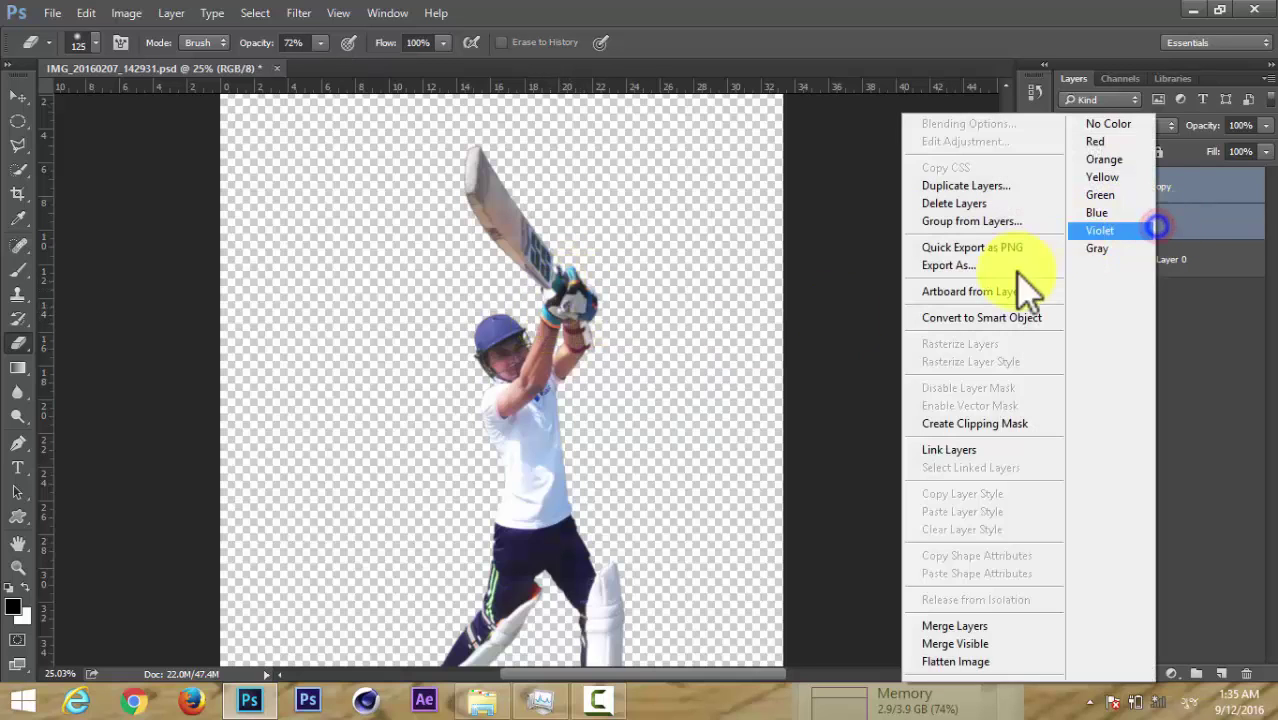
{"action": "left_click", "coordinate": [1001, 624]}
{"action": "left_click_drag", "start_coordinate": [680, 505], "coordinate": [675, 445]}
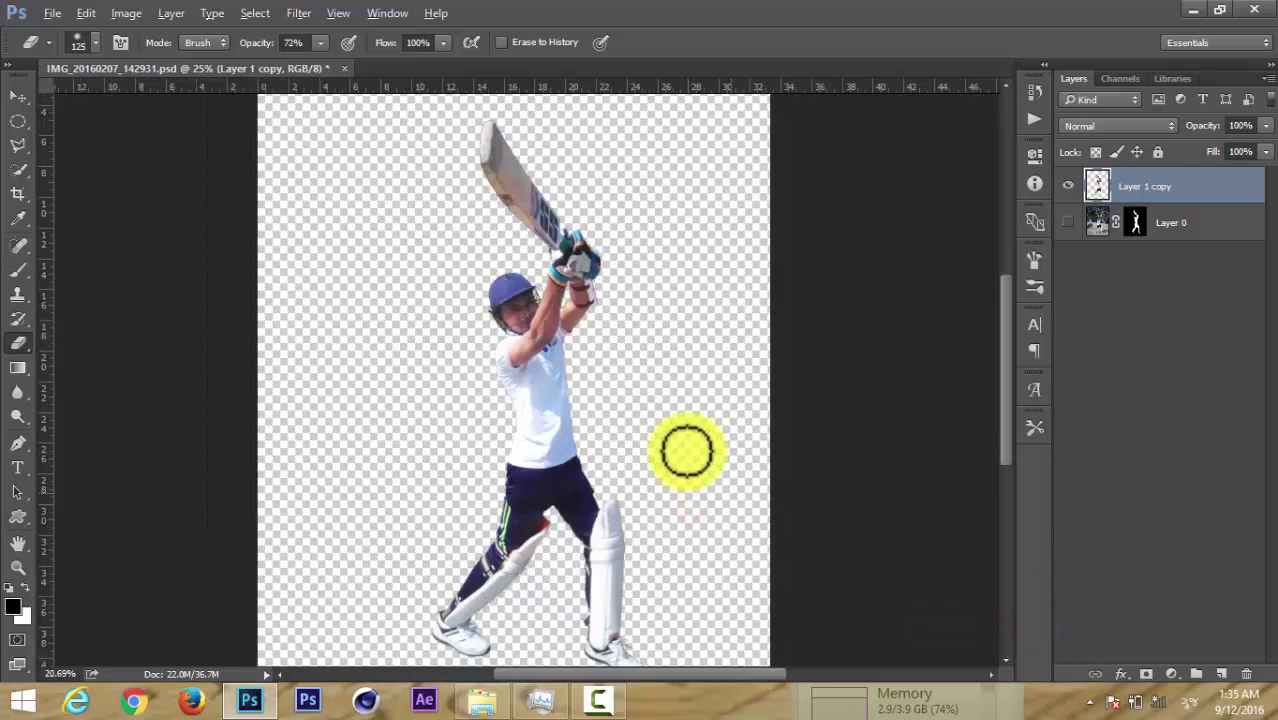
Bring the cricket crowd photo over from the source image folder.
{"action": "scroll", "coordinate": [686, 452], "scroll_direction": "down", "scroll_amount": 2}
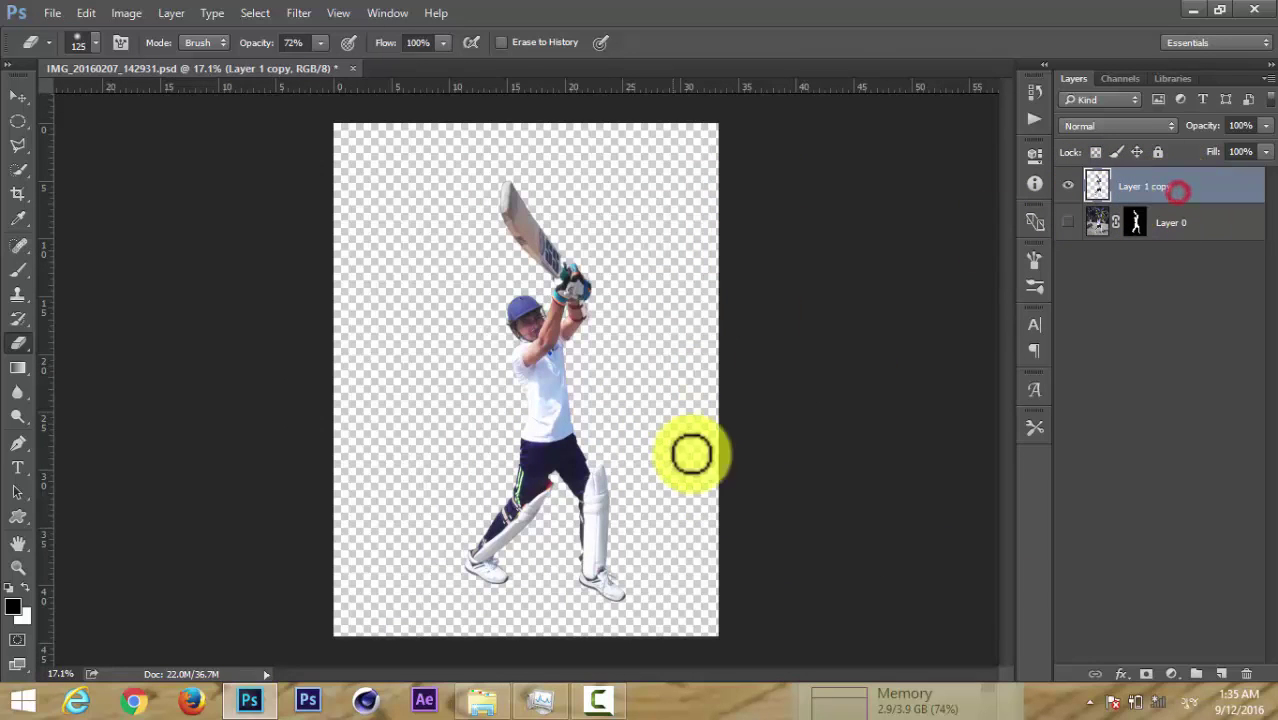
{"action": "left_click", "coordinate": [483, 702]}
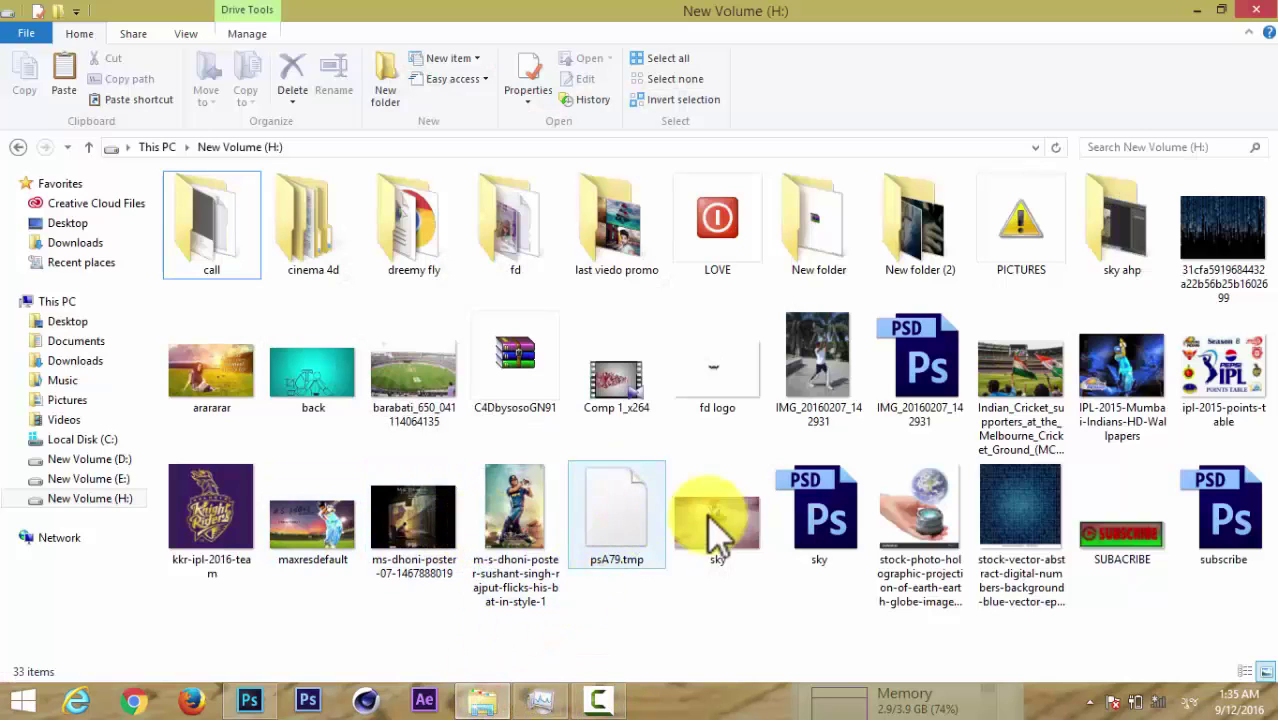
{"action": "mouse_move", "coordinate": [1043, 378]}
{"action": "left_mouse_down"}
{"action": "mouse_move", "coordinate": [270, 705]}
{"action": "mouse_move", "coordinate": [468, 486]}
{"action": "left_mouse_up"}
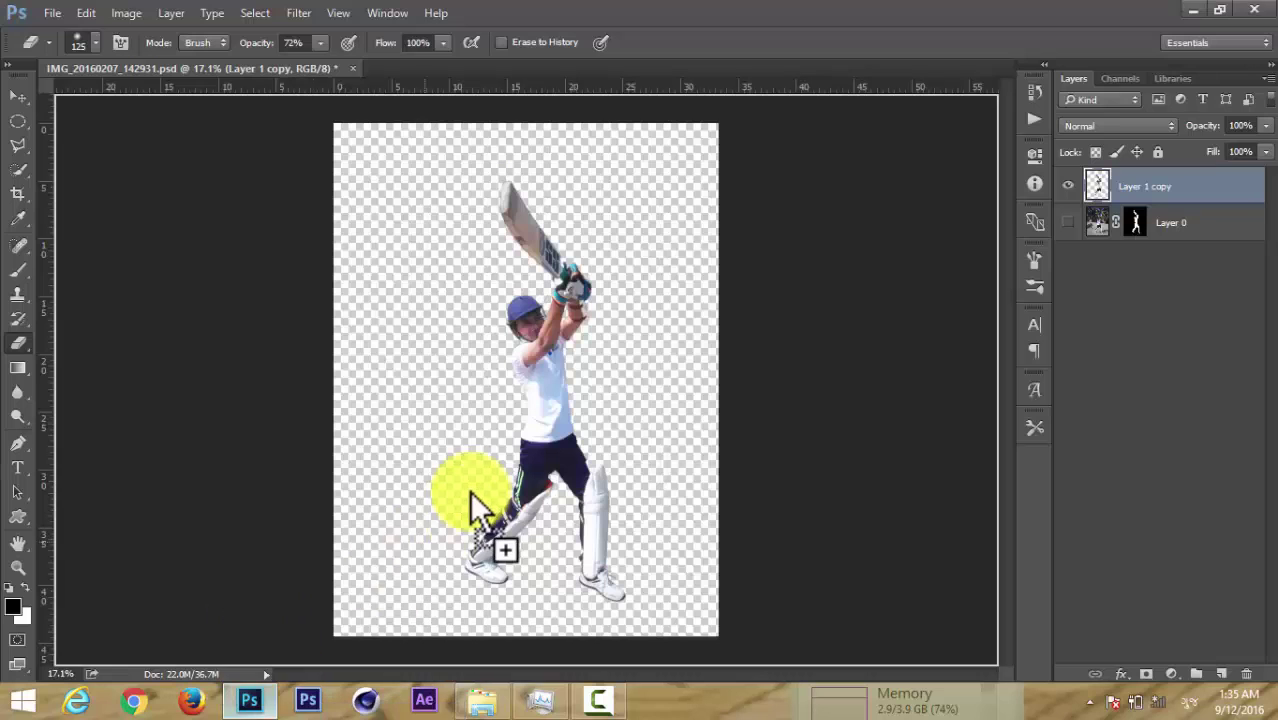
Place the stadium crowd photo, flip it horizontally and move it to the canvas bottom.
{"action": "left_click_drag", "start_coordinate": [522, 412], "coordinate": [524, 412]}
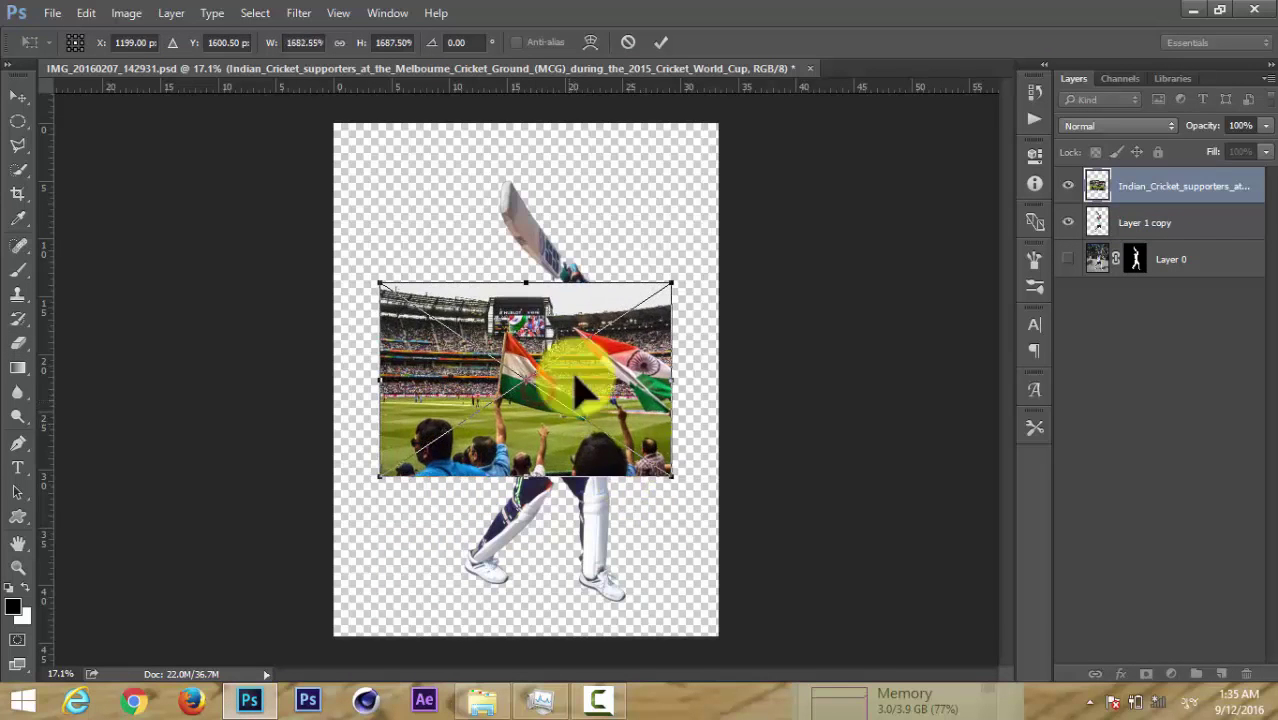
{"action": "right_click", "coordinate": [552, 364]}
{"action": "left_click", "coordinate": [657, 624]}
{"action": "left_click_drag", "start_coordinate": [554, 426], "coordinate": [590, 620]}
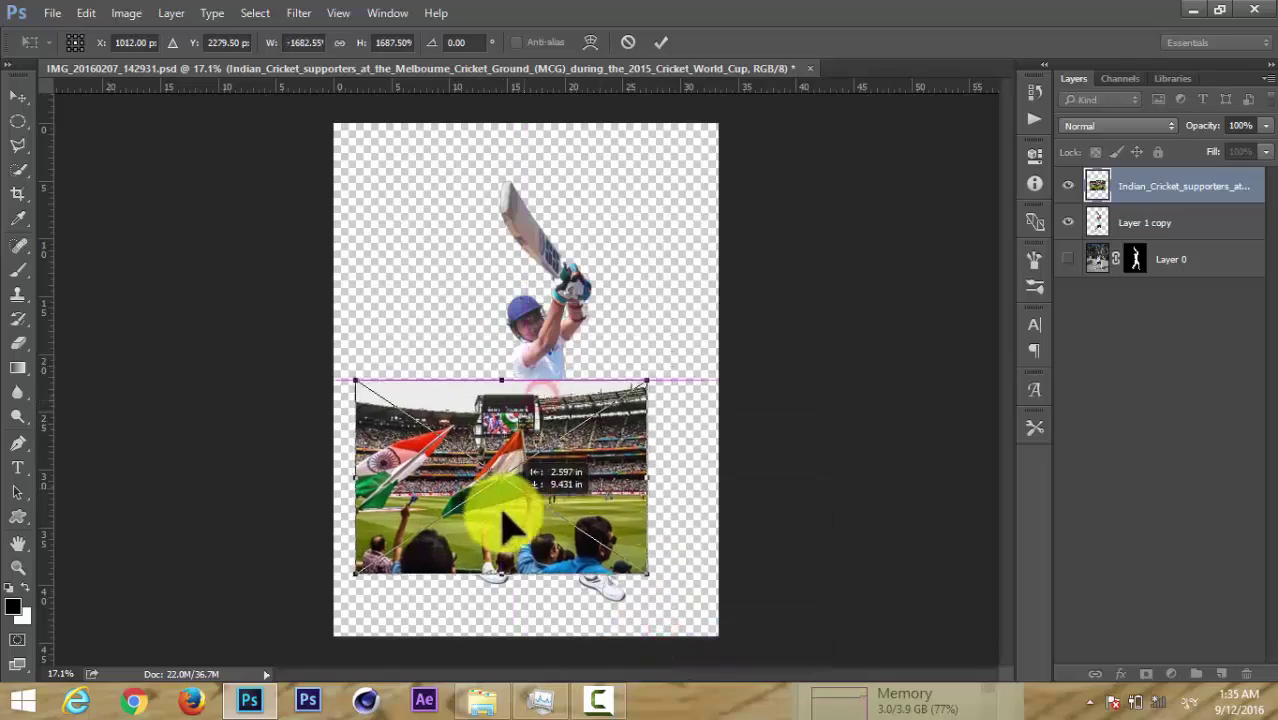
Stretch the stadium photo wide across the lower canvas and tilt it about 7 degrees.
{"action": "mouse_move", "coordinate": [418, 490]}
{"action": "left_mouse_down"}
{"action": "mouse_move", "coordinate": [251, 479]}
{"action": "mouse_move", "coordinate": [43, 320]}
{"action": "mouse_move", "coordinate": [8, 320]}
{"action": "mouse_move", "coordinate": [280, 455]}
{"action": "mouse_move", "coordinate": [150, 436]}
{"action": "left_mouse_up"}
{"action": "key", "text": "ctrl+minus"}
{"action": "key", "text": "ctrl+minus"}
{"action": "left_click_drag", "start_coordinate": [570, 422], "coordinate": [592, 450]}
{"action": "left_click_drag", "start_coordinate": [160, 463], "coordinate": [75, 455]}
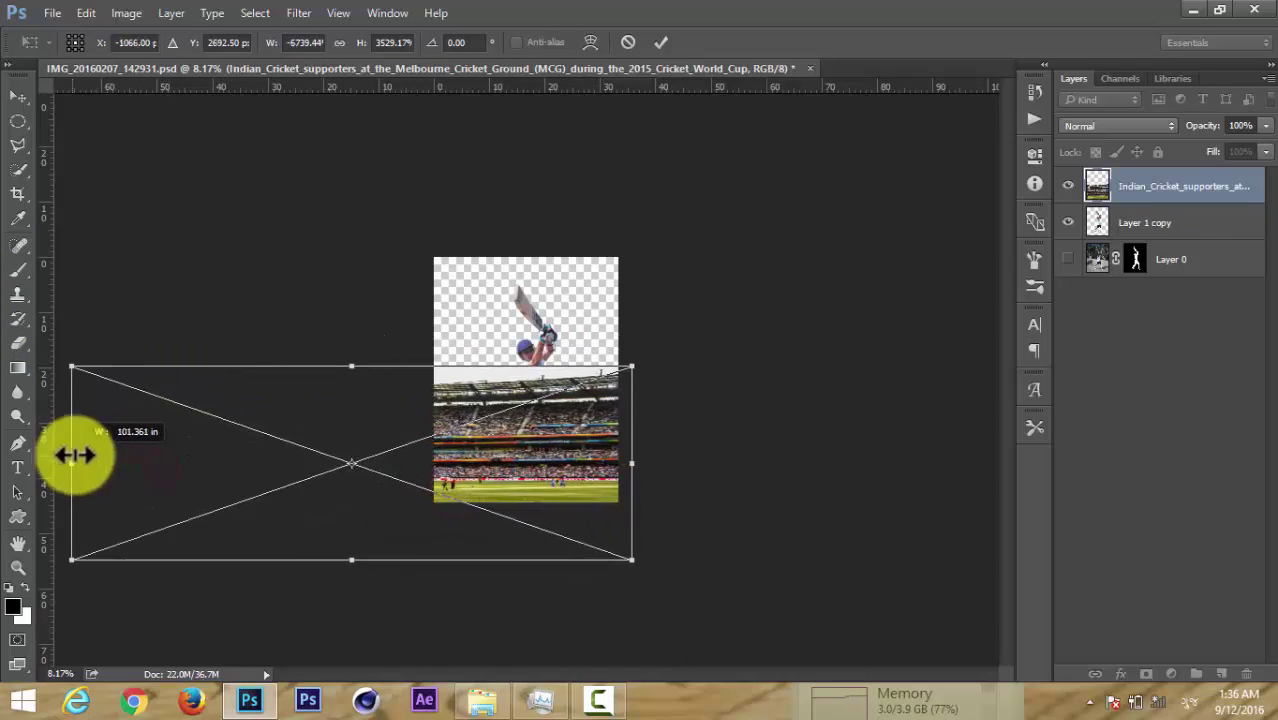
{"action": "left_click_drag", "start_coordinate": [640, 362], "coordinate": [634, 385]}
{"action": "mouse_move", "coordinate": [77, 357]}
{"action": "left_mouse_down"}
{"action": "mouse_move", "coordinate": [100, 348]}
{"action": "mouse_move", "coordinate": [455, 475]}
{"action": "left_mouse_up"}
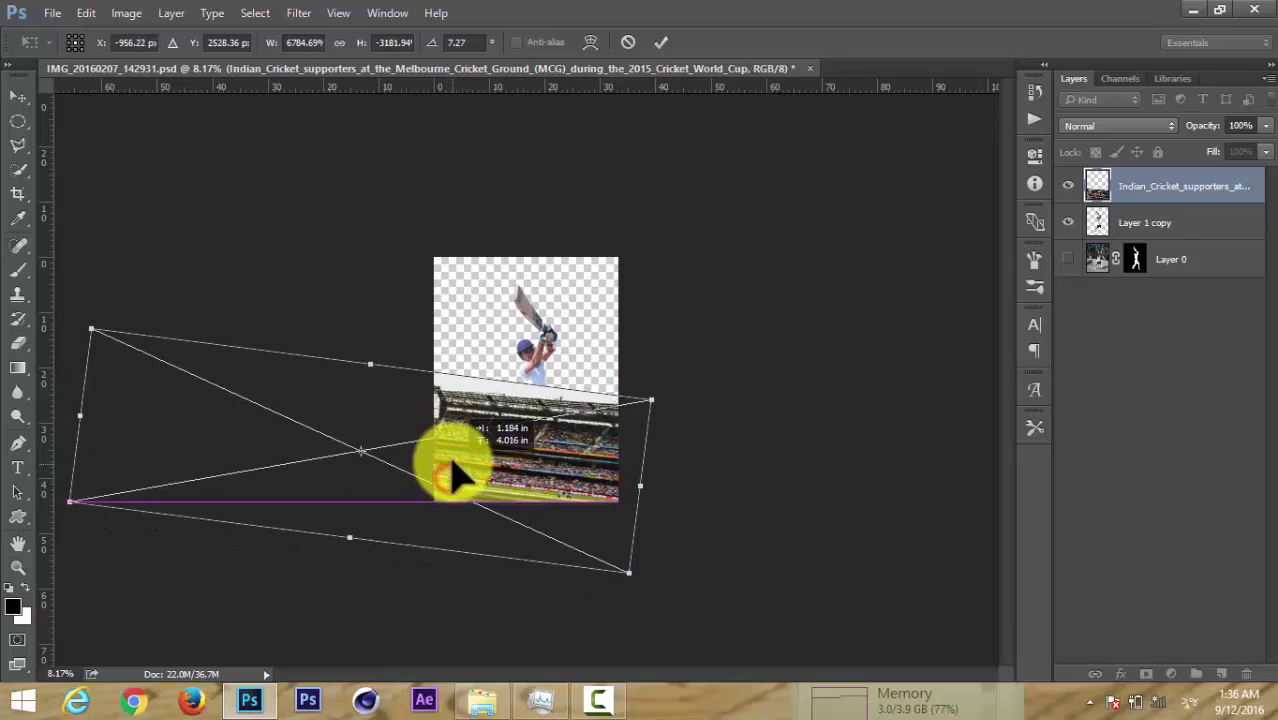
{"action": "right_click", "coordinate": [580, 446]}
Warp the stadium photo so its top edge arches beneath the batsman.
{"action": "left_click", "coordinate": [632, 316]}
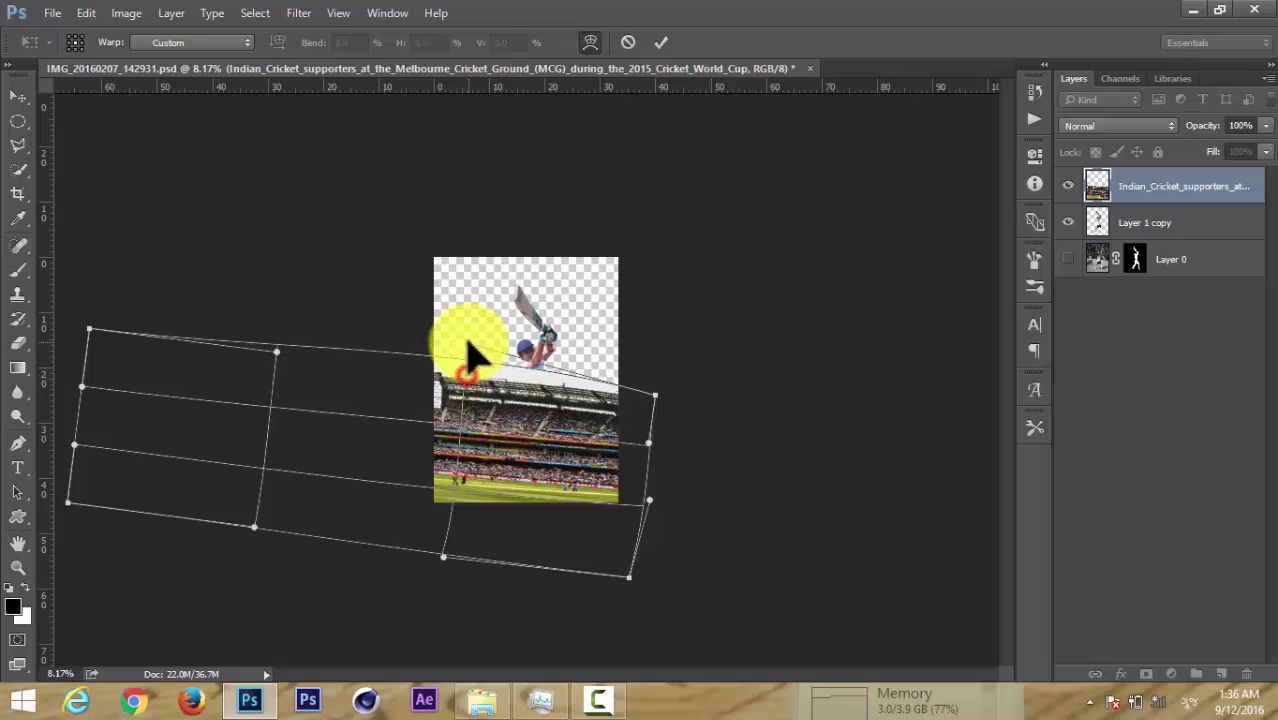
{"action": "left_click_drag", "start_coordinate": [652, 398], "coordinate": [666, 408]}
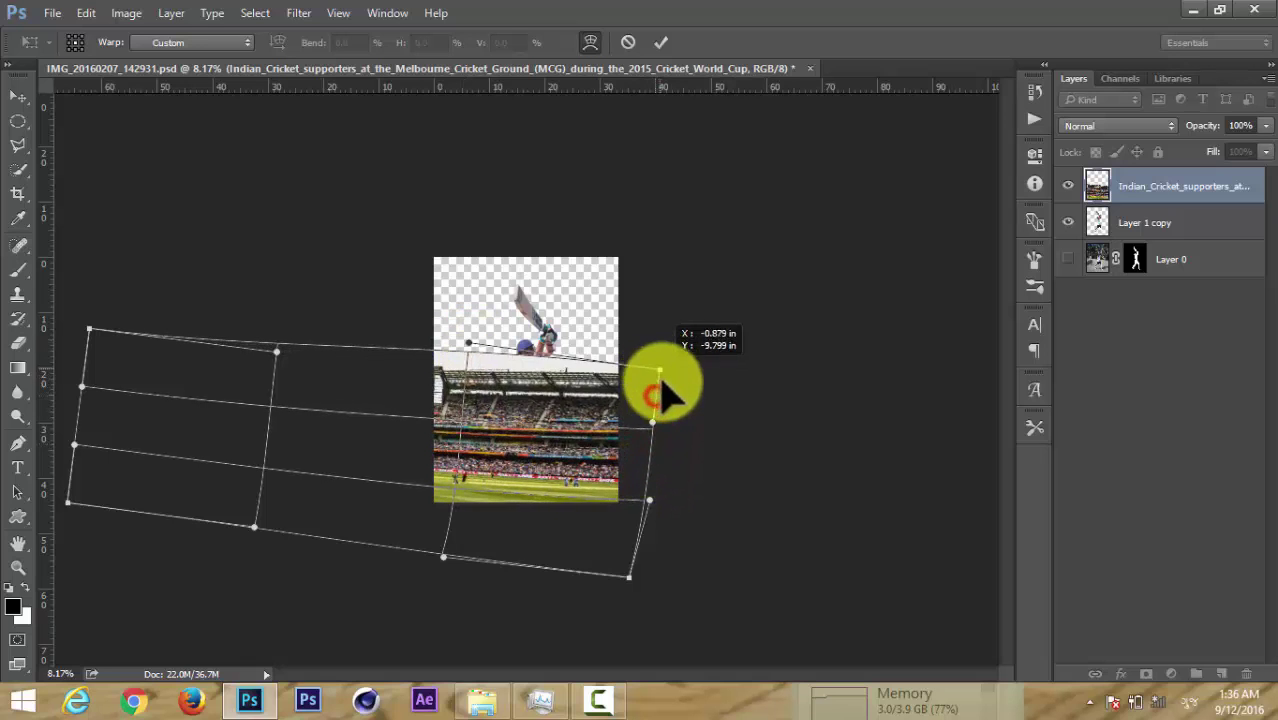
{"action": "mouse_move", "coordinate": [404, 462]}
{"action": "left_mouse_down"}
{"action": "mouse_move", "coordinate": [400, 443]}
{"action": "mouse_move", "coordinate": [542, 480]}
{"action": "mouse_move", "coordinate": [371, 443]}
{"action": "mouse_move", "coordinate": [278, 355]}
{"action": "mouse_move", "coordinate": [297, 404]}
{"action": "left_mouse_up"}
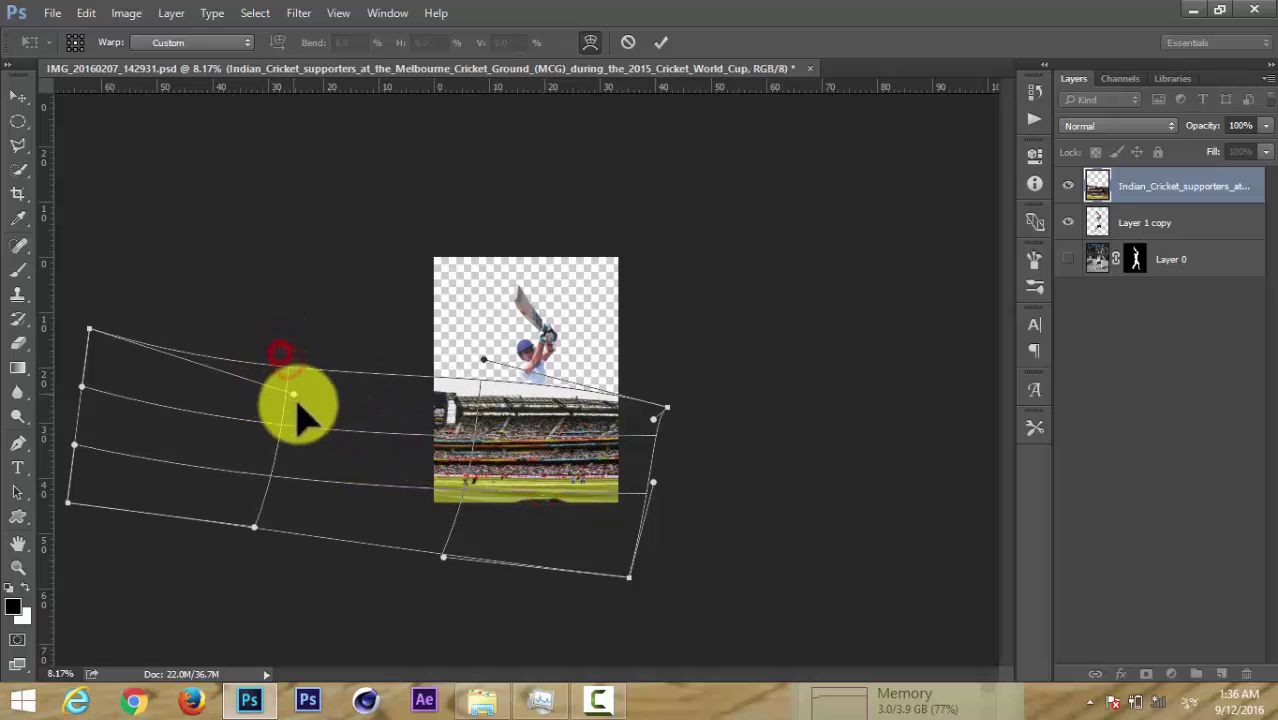
{"action": "mouse_move", "coordinate": [585, 508]}
{"action": "left_mouse_down"}
{"action": "mouse_move", "coordinate": [662, 422]}
{"action": "mouse_move", "coordinate": [680, 455]}
{"action": "mouse_move", "coordinate": [651, 471]}
{"action": "left_mouse_up"}
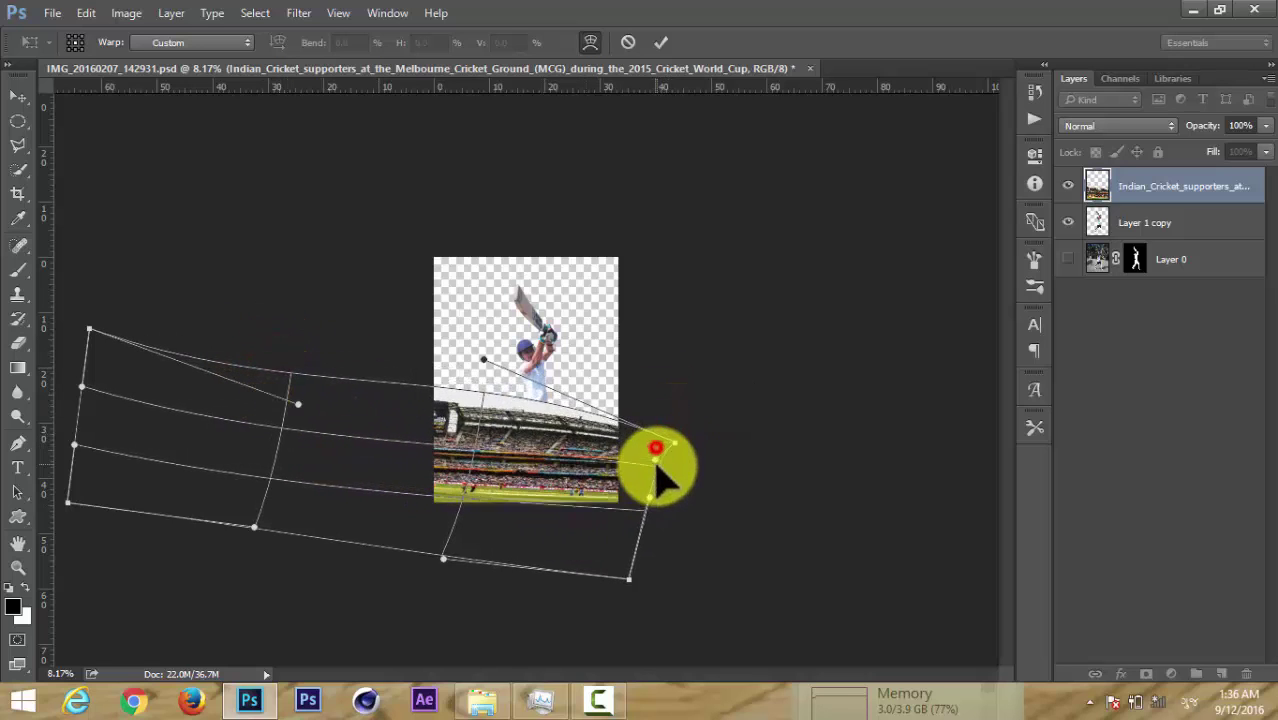
{"action": "left_click_drag", "start_coordinate": [484, 407], "coordinate": [472, 410]}
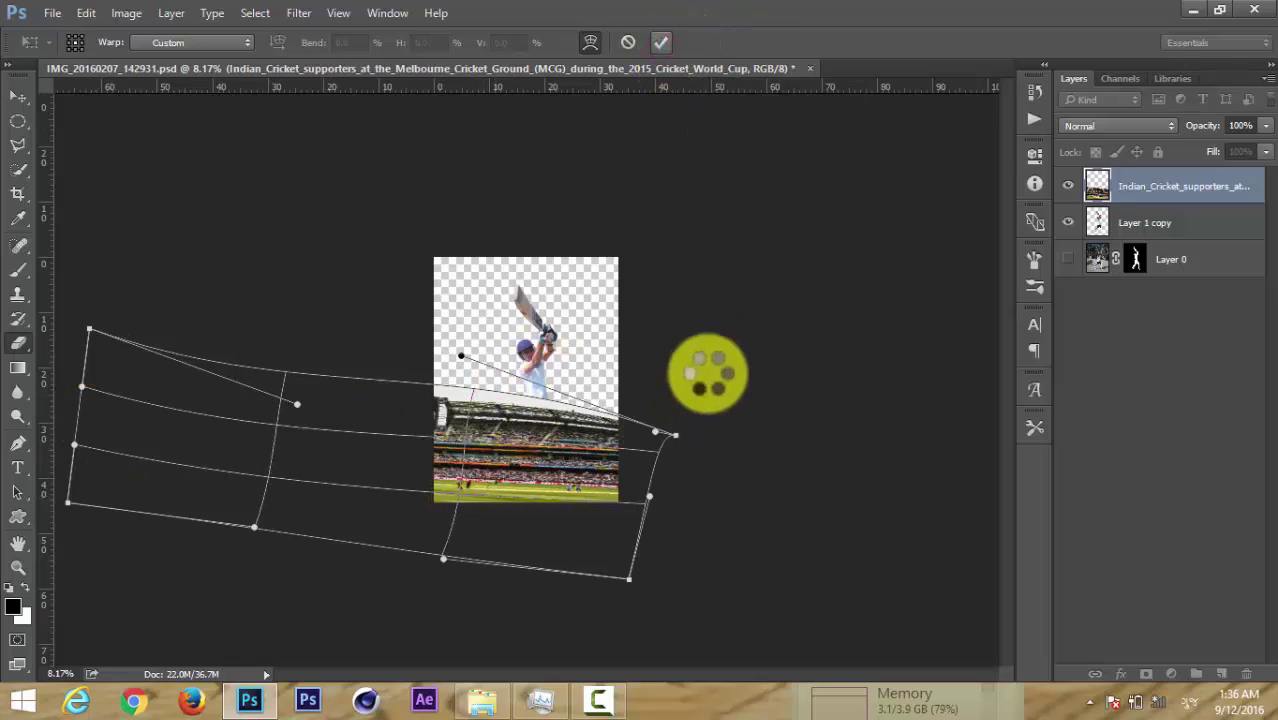
{"action": "key", "text": "Return"}
{"action": "right_click", "coordinate": [1170, 186]}
Rasterize the stadium layer and move it beneath the batsman layer.
{"action": "left_click", "coordinate": [965, 410]}
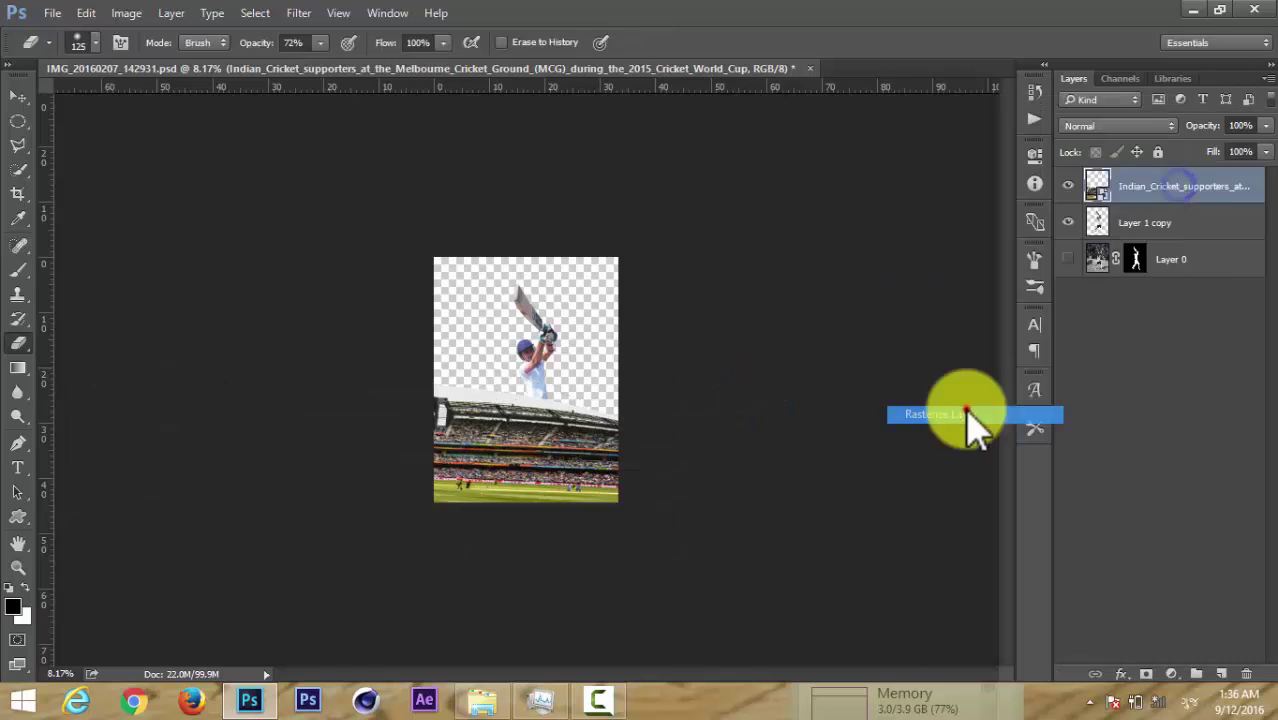
{"action": "left_click_drag", "start_coordinate": [1185, 190], "coordinate": [1185, 230]}
{"action": "key", "text": "ctrl+0"}
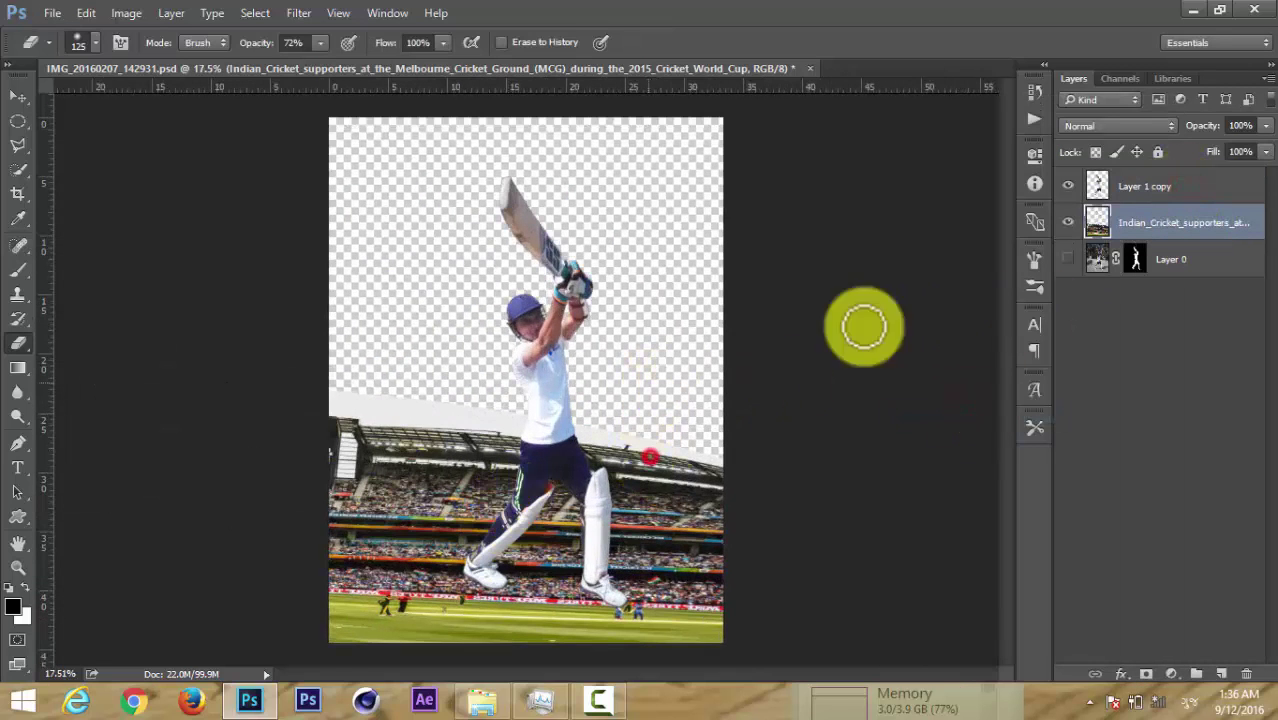
{"action": "left_click", "coordinate": [1148, 224]}
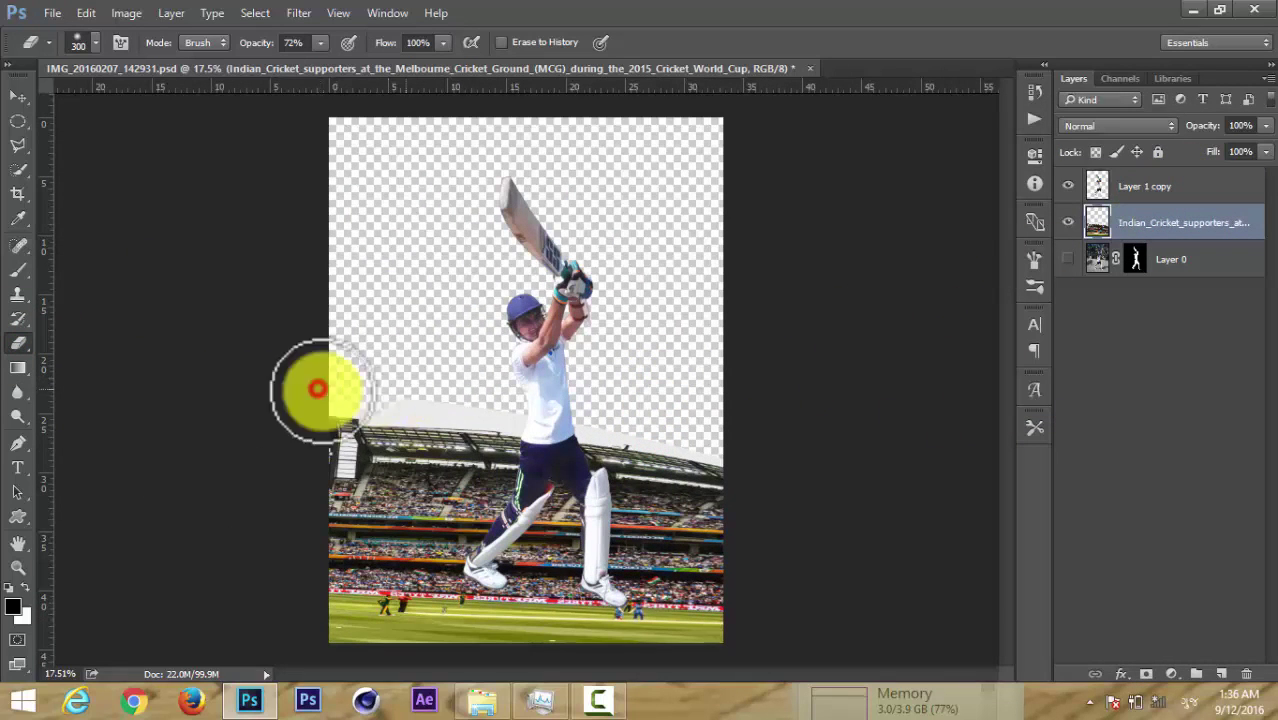
Erase along the stadium photo's upper edge to soften it.
{"action": "left_click_drag", "start_coordinate": [317, 389], "coordinate": [444, 397]}
{"action": "left_click_drag", "start_coordinate": [522, 407], "coordinate": [652, 427]}
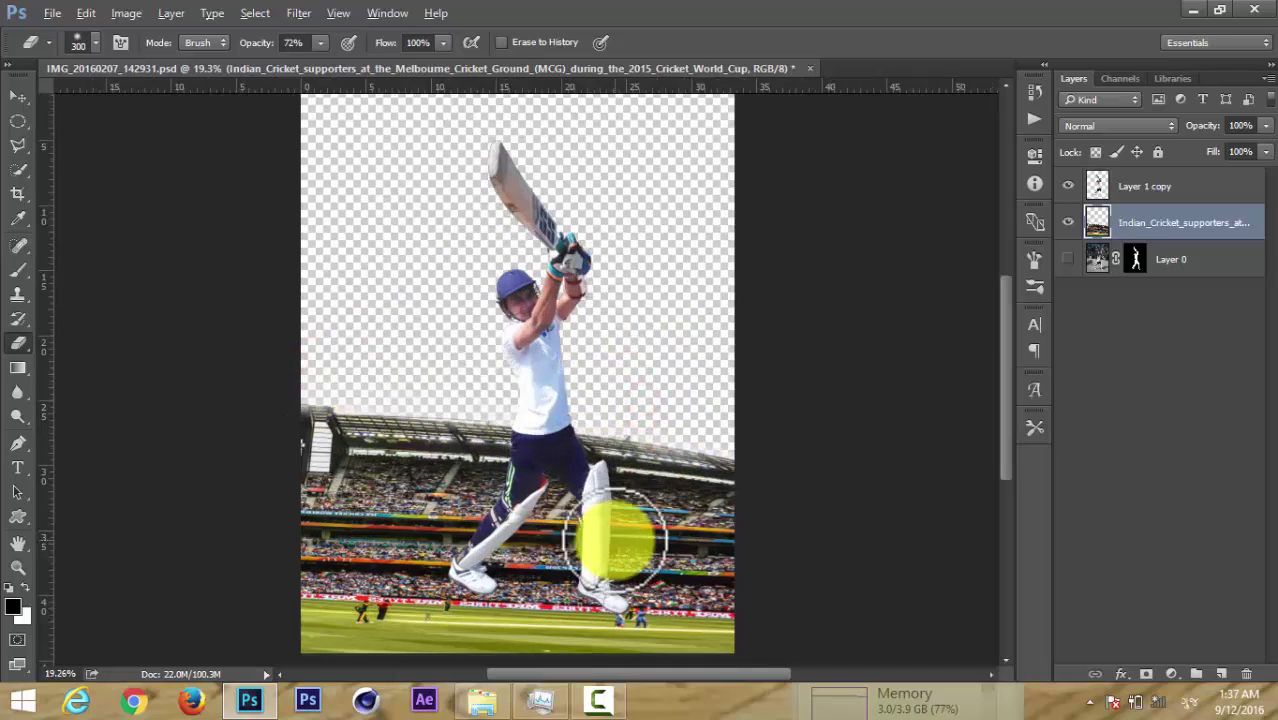
{"action": "left_click", "coordinate": [1150, 186]}
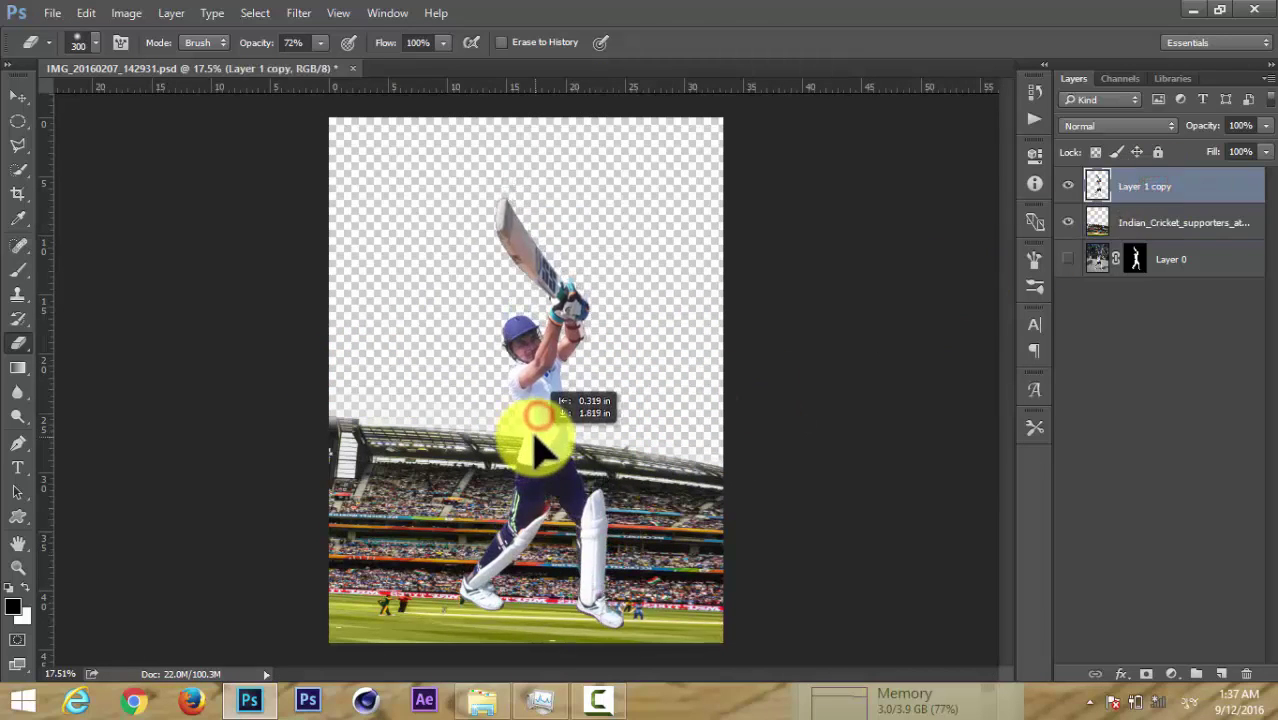
{"action": "scroll", "coordinate": [613, 470], "scroll_direction": "down", "scroll_amount": 2}
{"action": "left_click", "coordinate": [1170, 224]}
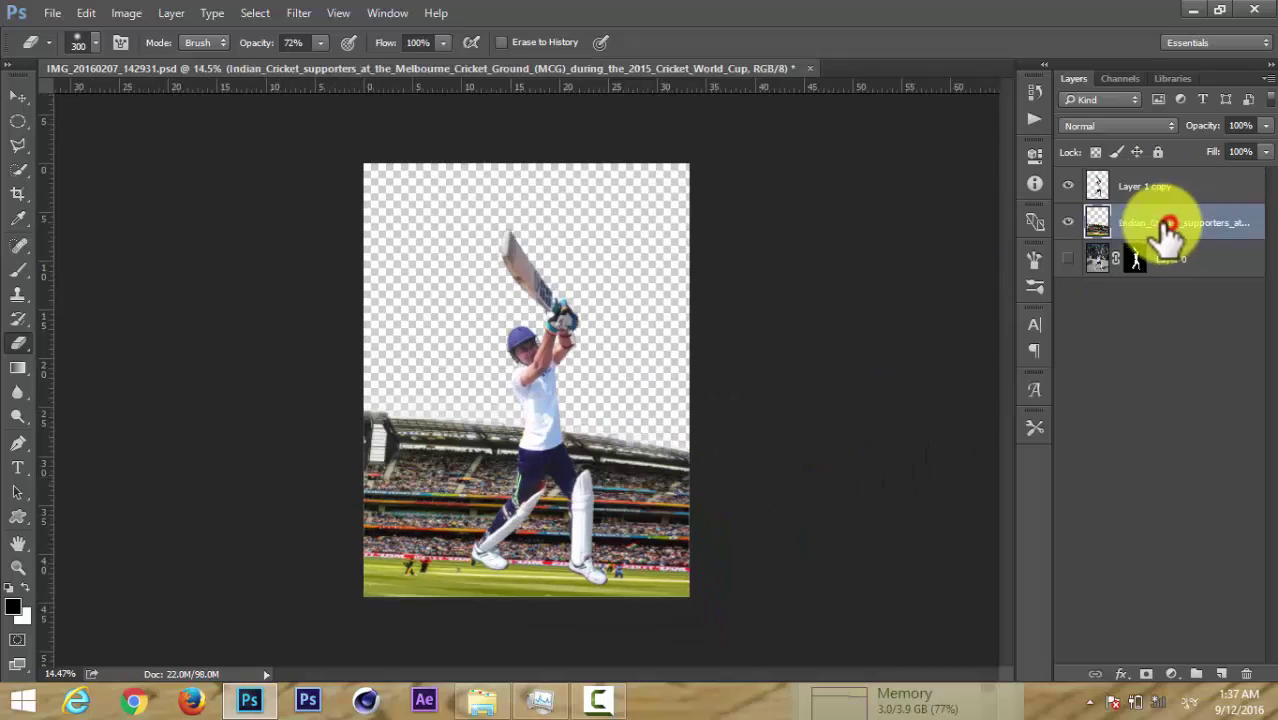
{"action": "key", "text": "ctrl+t"}
{"action": "scroll", "coordinate": [685, 400], "scroll_direction": "down", "scroll_amount": 5}
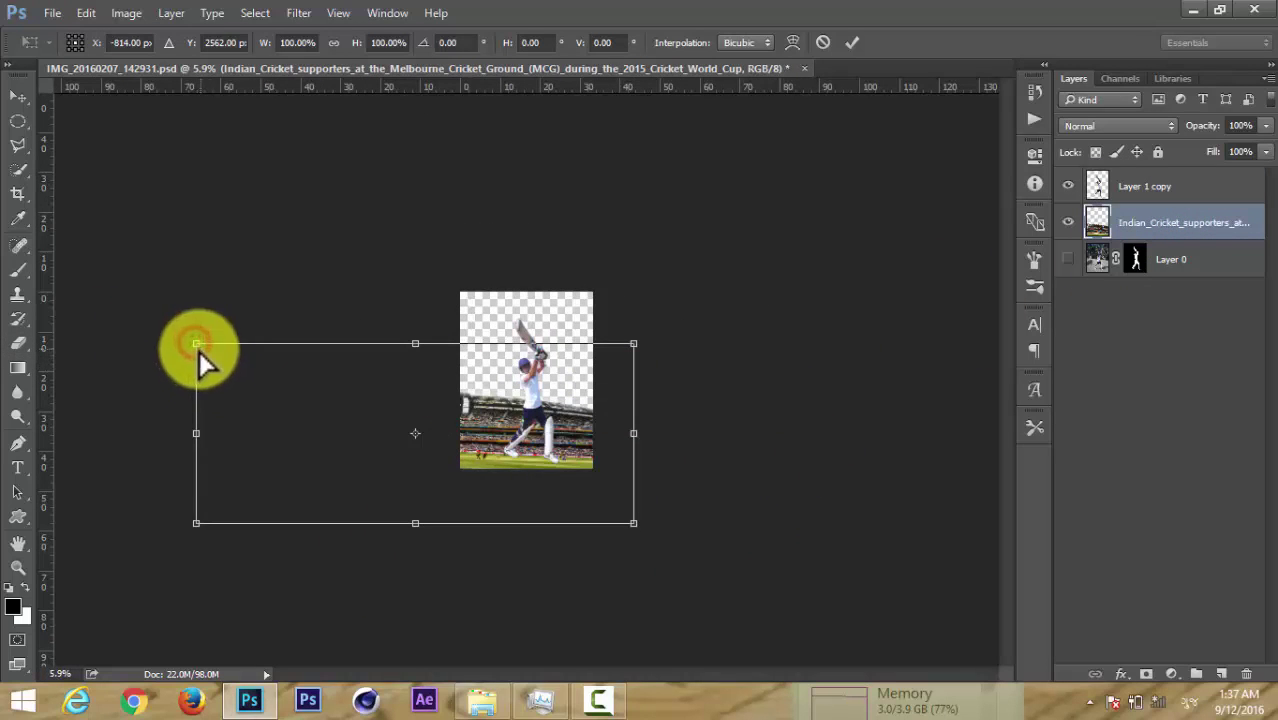
Try distorting the stadium's corners, then cancel the transform to keep it untilted.
{"action": "left_click_drag", "start_coordinate": [198, 348], "coordinate": [222, 375]}
{"action": "left_click_drag", "start_coordinate": [200, 525], "coordinate": [289, 478]}
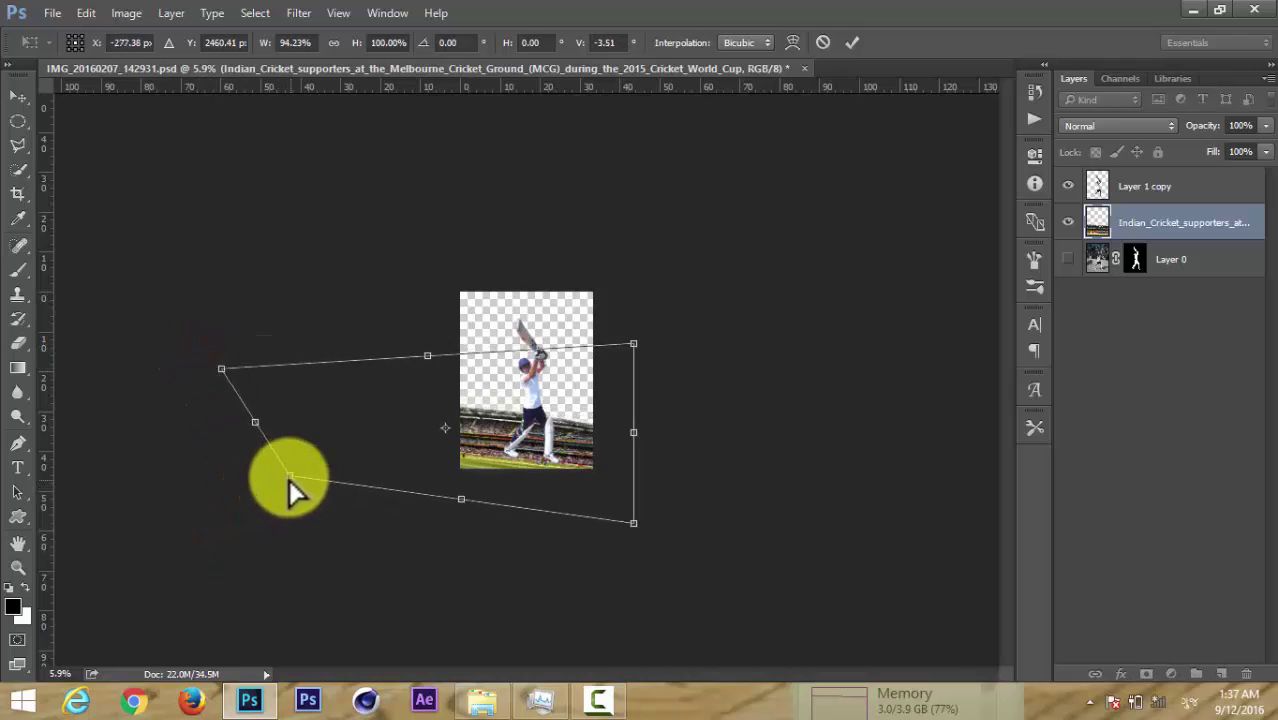
{"action": "mouse_move", "coordinate": [244, 386]}
{"action": "left_mouse_down"}
{"action": "mouse_move", "coordinate": [273, 418]}
{"action": "mouse_move", "coordinate": [370, 428]}
{"action": "left_mouse_up"}
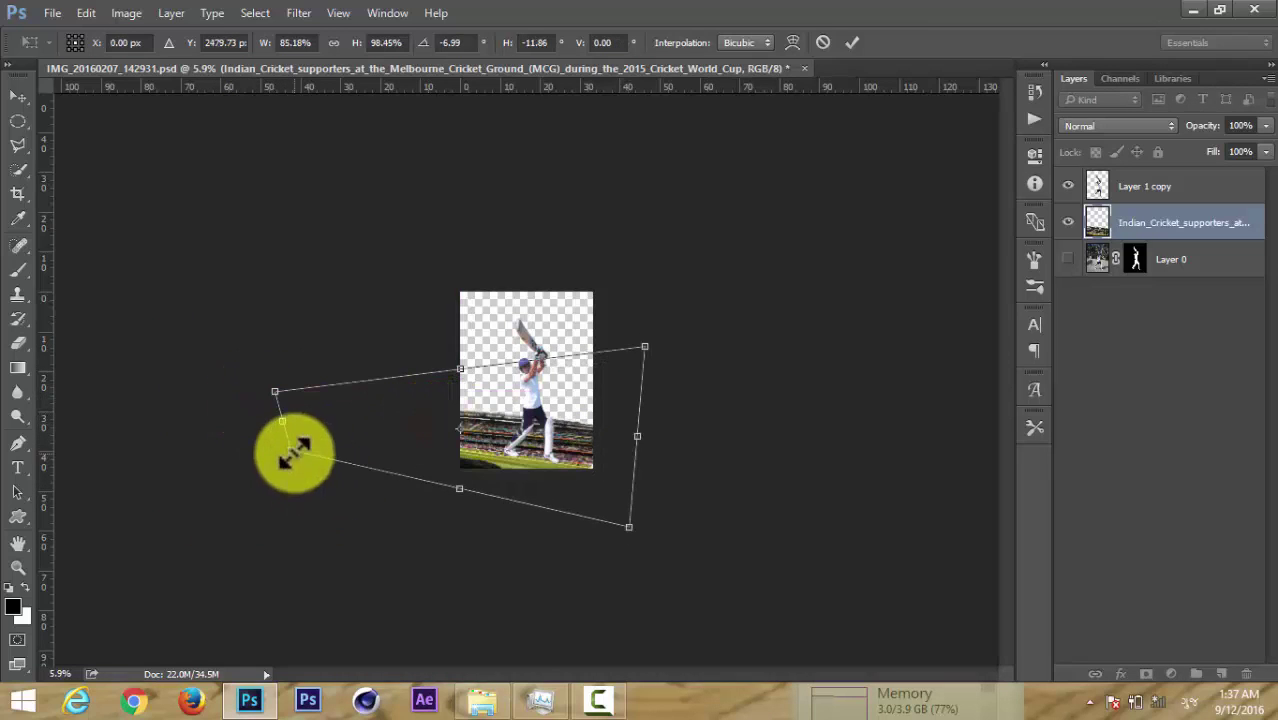
{"action": "left_click", "coordinate": [822, 42]}
{"action": "key", "text": "e"}
Place the maxresdefault picture from the H: drive into the composition.
{"action": "scroll", "coordinate": [578, 485], "scroll_direction": "up", "scroll_amount": 3}
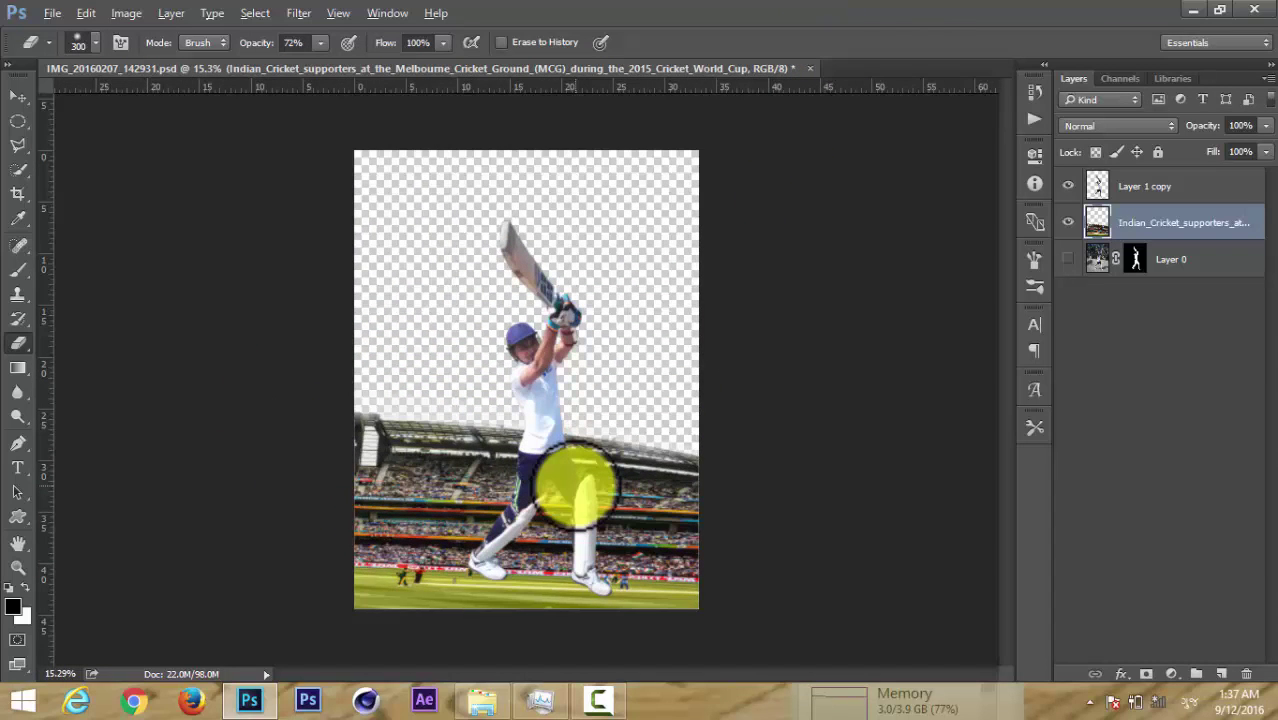
{"action": "scroll", "coordinate": [576, 487], "scroll_direction": "down", "scroll_amount": 1}
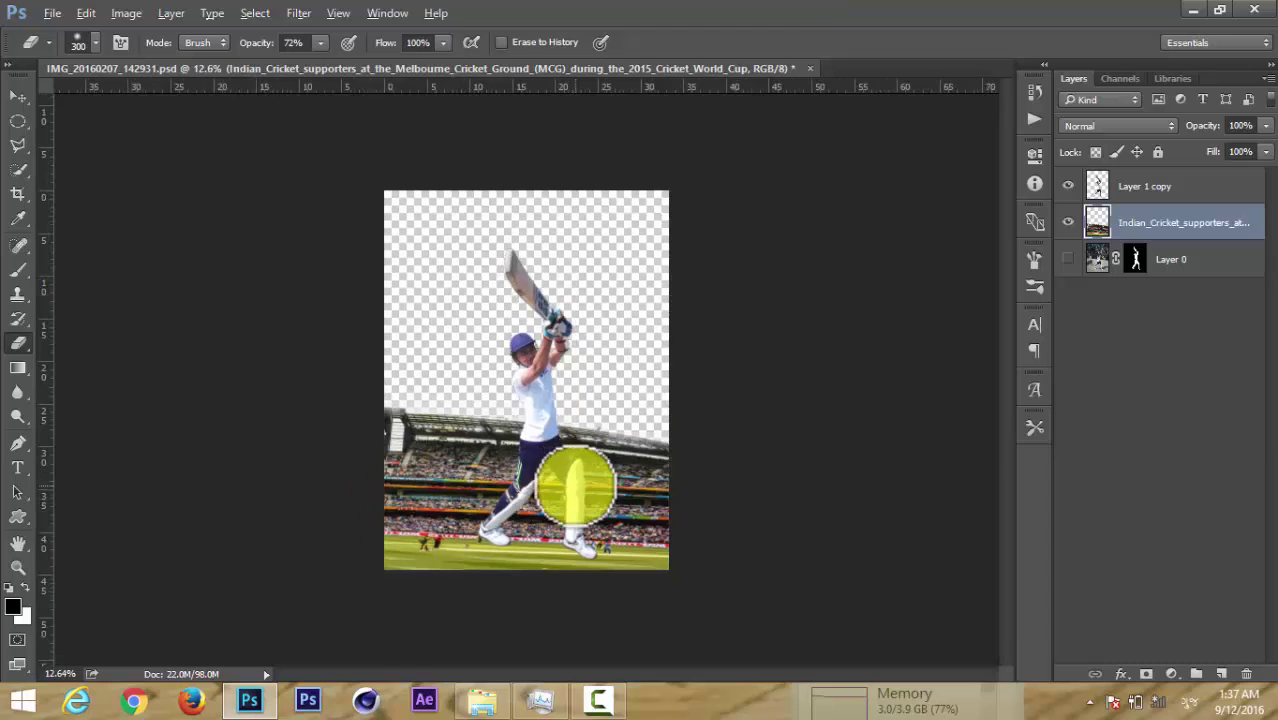
{"action": "left_click", "coordinate": [482, 702]}
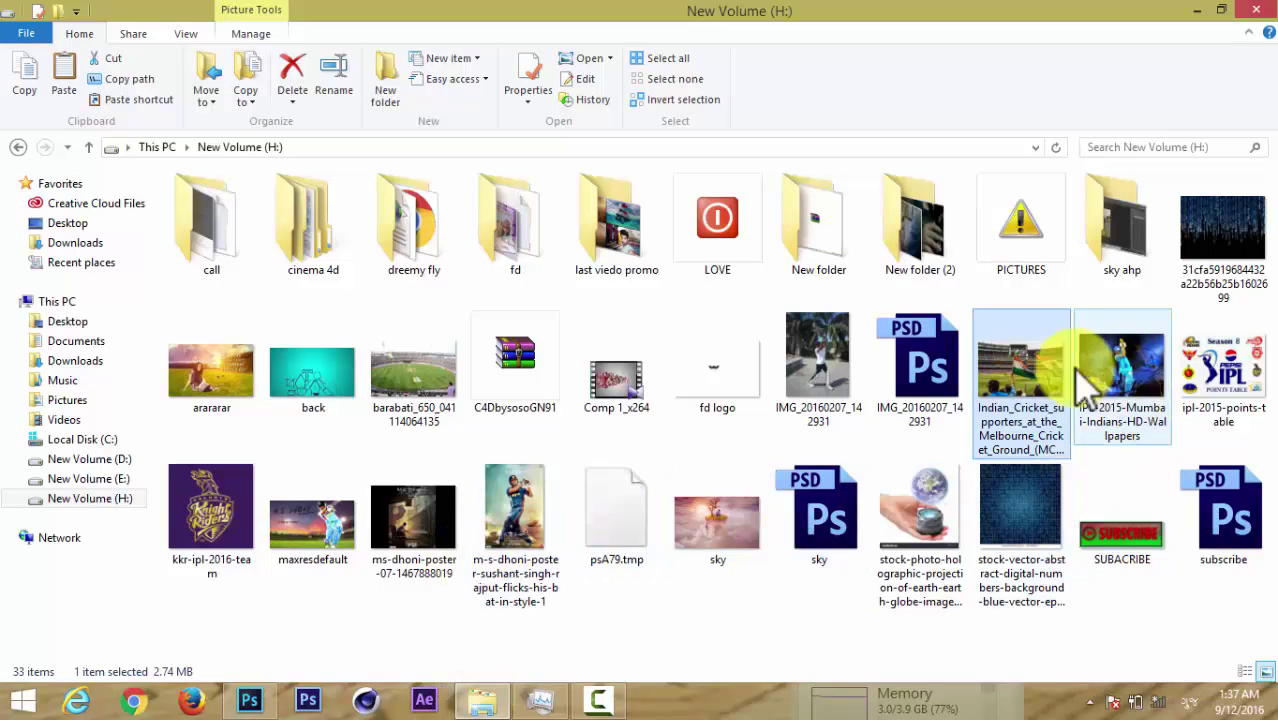
{"action": "left_click", "coordinate": [1018, 366]}
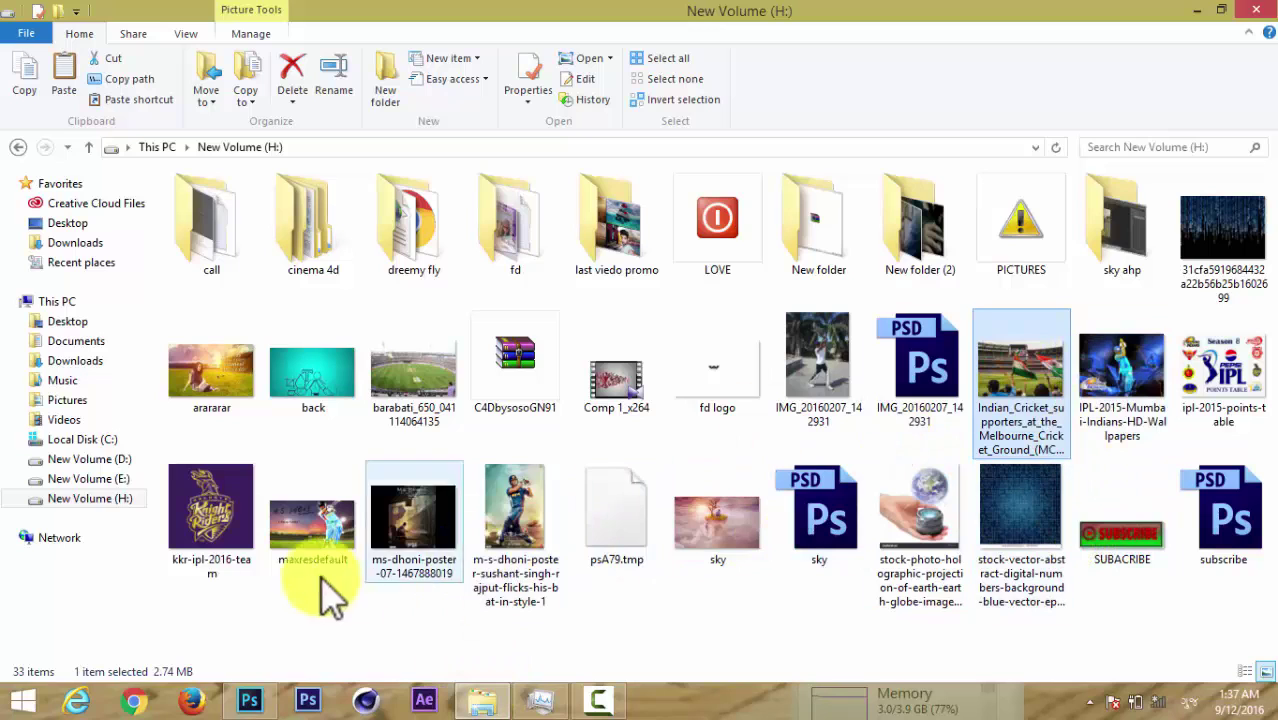
{"action": "mouse_move", "coordinate": [305, 522]}
{"action": "left_mouse_down"}
{"action": "mouse_move", "coordinate": [318, 660]}
{"action": "mouse_move", "coordinate": [545, 395]}
{"action": "mouse_move", "coordinate": [667, 483]}
{"action": "left_mouse_up"}
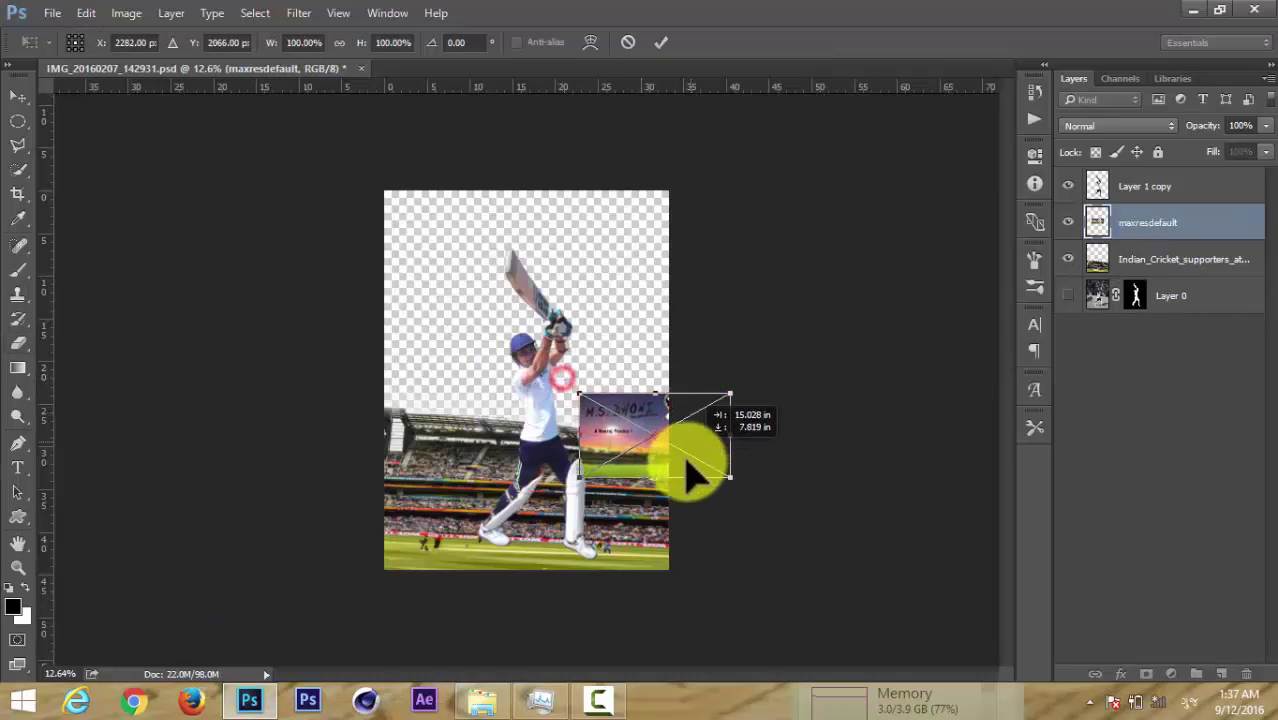
Enlarge and reposition the placed maxresdefault image, then rasterize its layer.
{"action": "left_click_drag", "start_coordinate": [572, 426], "coordinate": [571, 282]}
{"action": "left_click_drag", "start_coordinate": [562, 380], "coordinate": [462, 380]}
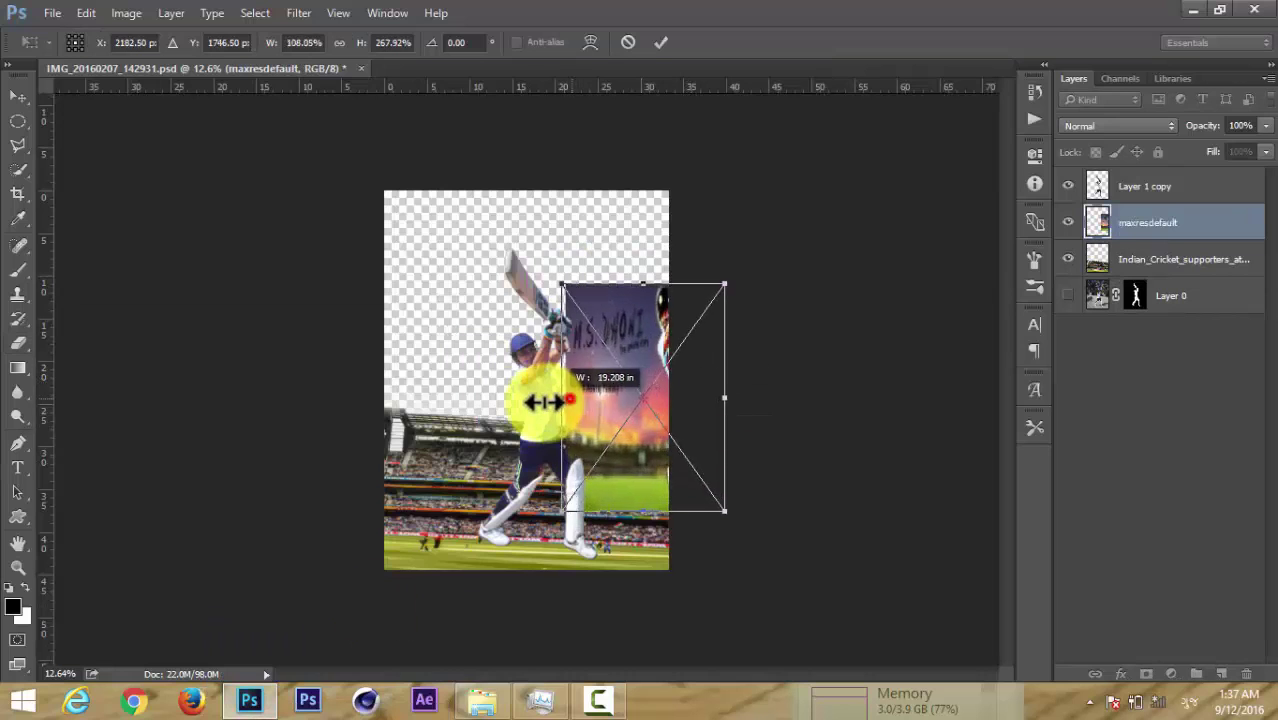
{"action": "left_click_drag", "start_coordinate": [685, 380], "coordinate": [715, 360]}
{"action": "left_click", "coordinate": [660, 42]}
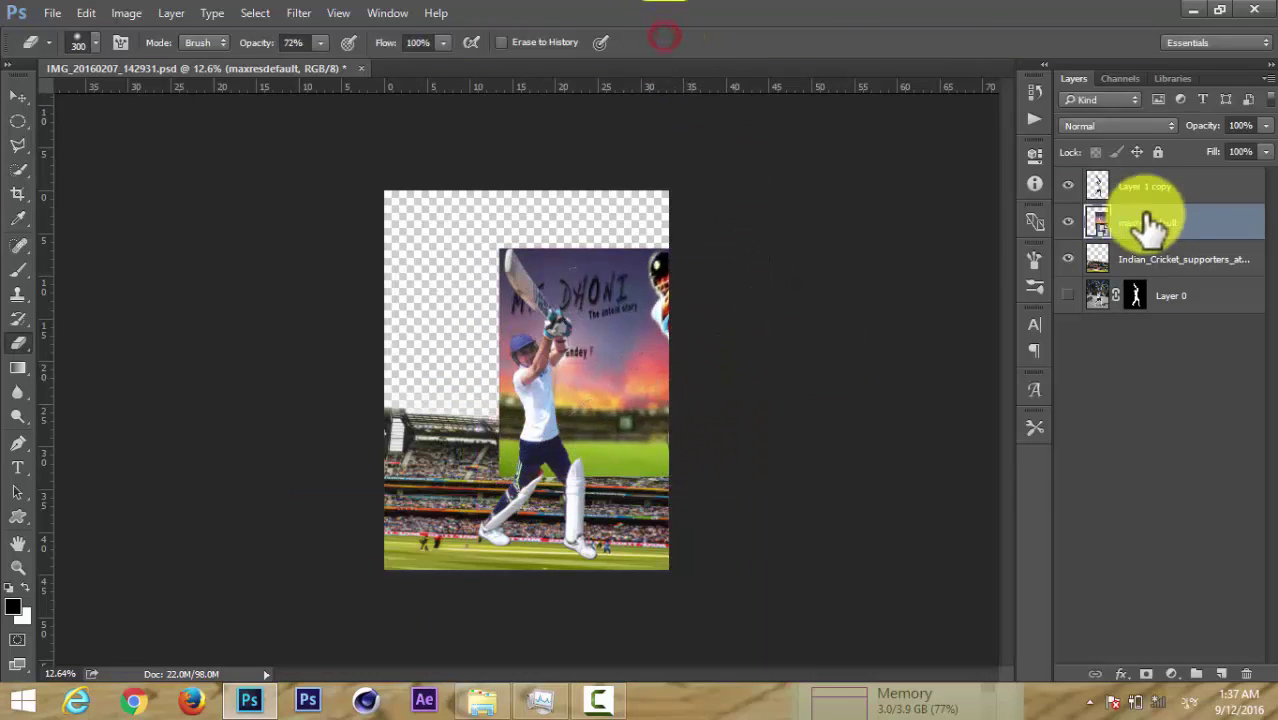
{"action": "right_click", "coordinate": [1148, 218]}
{"action": "left_click", "coordinate": [962, 413]}
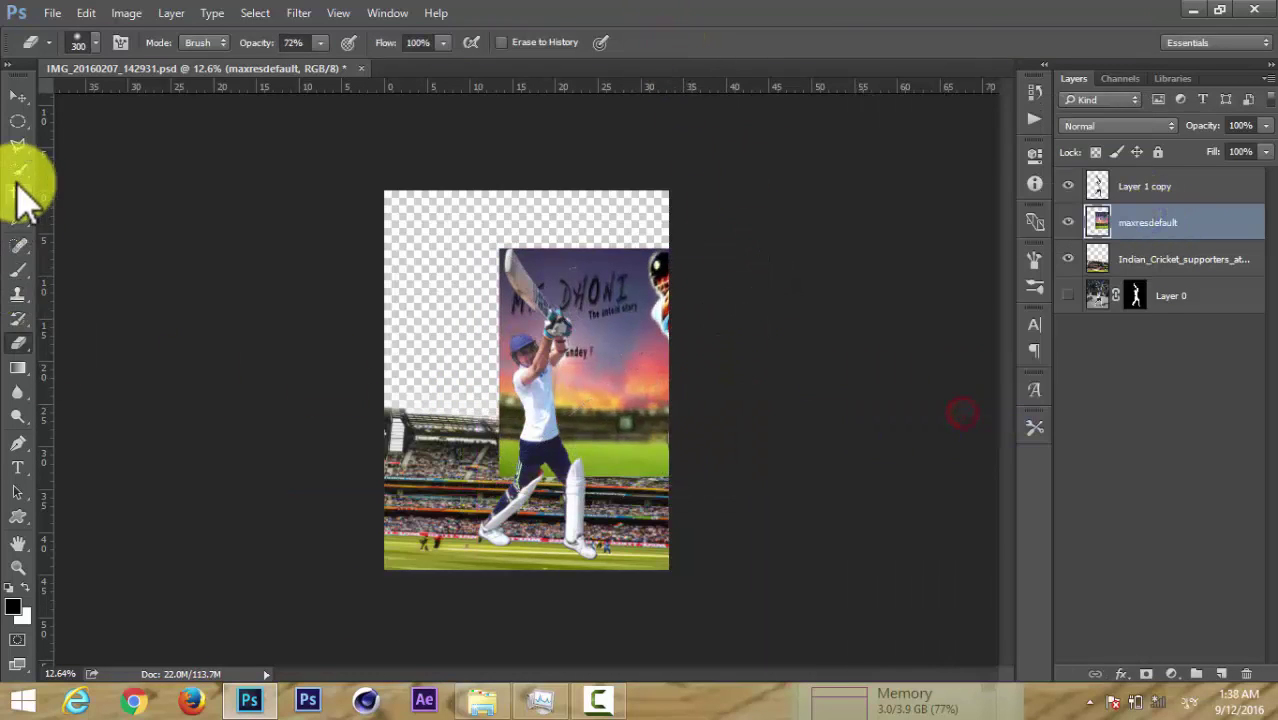
Copy a rectangular grass strip to Layer 1 and delete the maxresdefault layer.
{"action": "right_click", "coordinate": [17, 127]}
{"action": "left_click", "coordinate": [100, 126]}
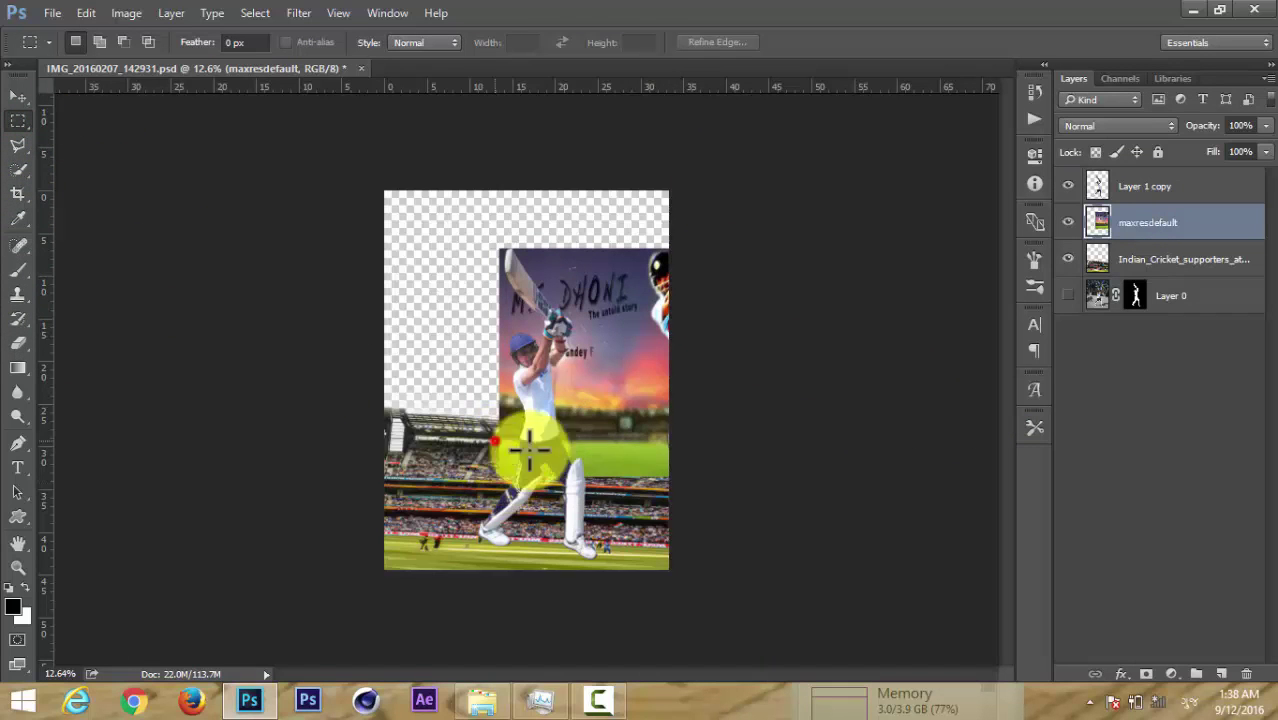
{"action": "left_click_drag", "start_coordinate": [528, 450], "coordinate": [656, 505]}
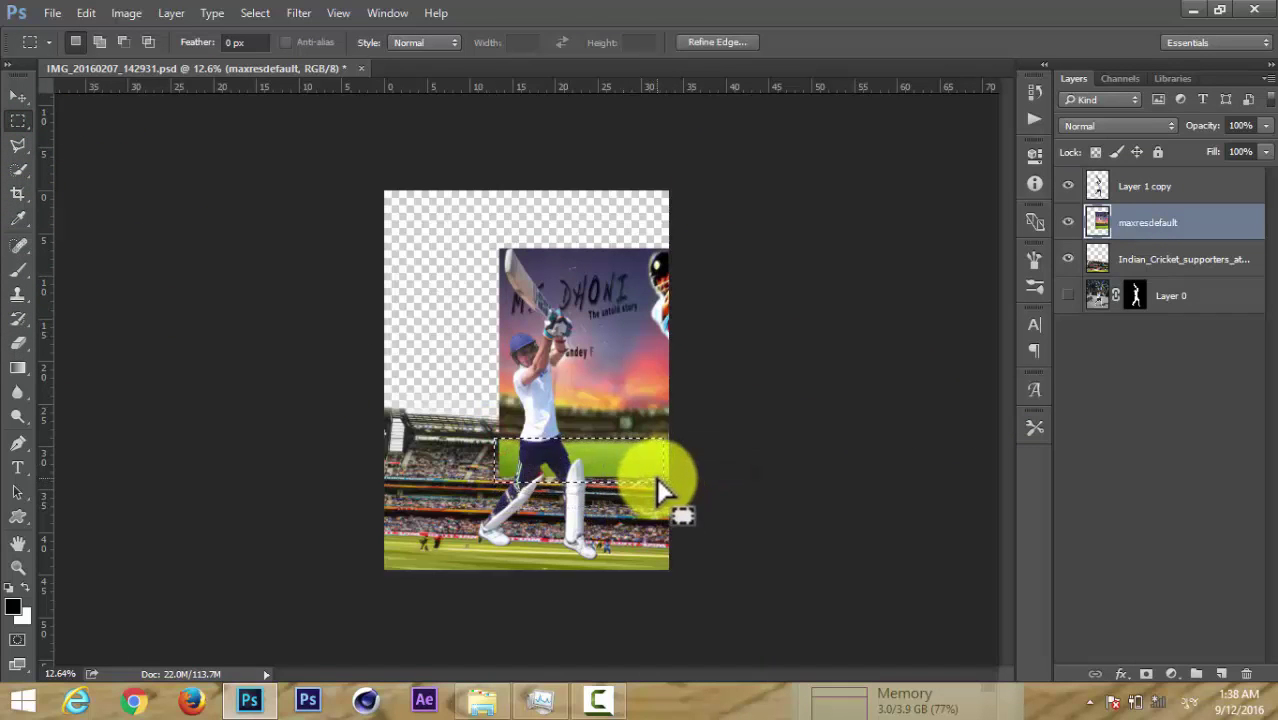
{"action": "key", "text": "ctrl+j"}
{"action": "left_click", "coordinate": [1100, 260]}
{"action": "key", "text": "Delete"}
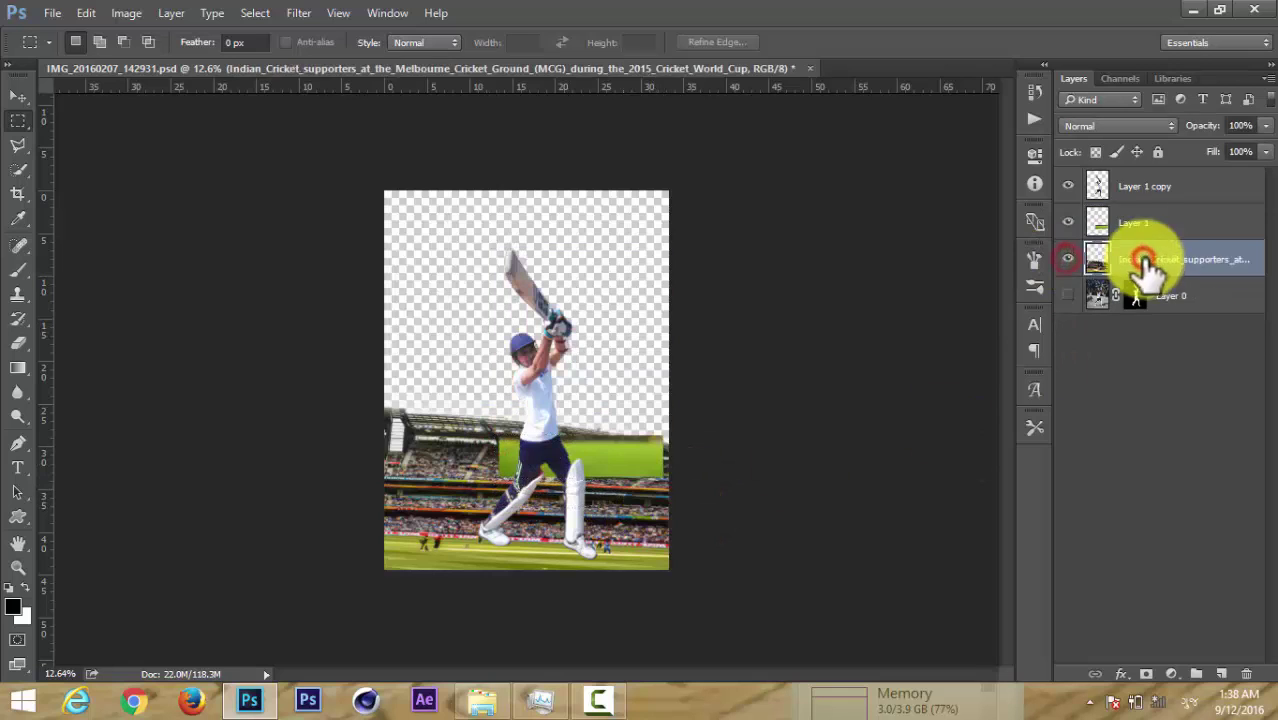
{"action": "left_click", "coordinate": [1140, 226]}
Free Transform the grass strip wider across the canvas bottom, spreading both corners outward.
{"action": "key", "text": "ctrl+t"}
{"action": "mouse_move", "coordinate": [656, 471]}
{"action": "left_mouse_down"}
{"action": "mouse_move", "coordinate": [598, 465]}
{"action": "mouse_move", "coordinate": [565, 563]}
{"action": "left_mouse_up"}
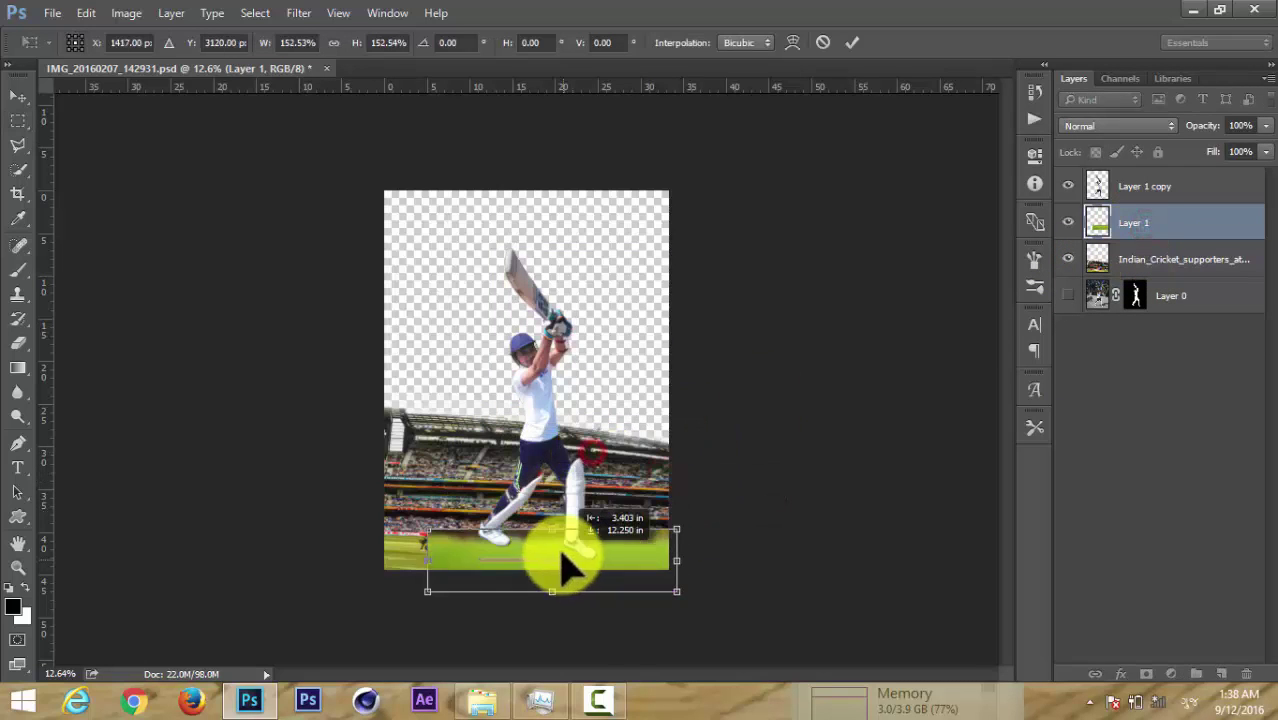
{"action": "left_click_drag", "start_coordinate": [424, 558], "coordinate": [373, 560]}
{"action": "left_click_drag", "start_coordinate": [675, 591], "coordinate": [797, 611]}
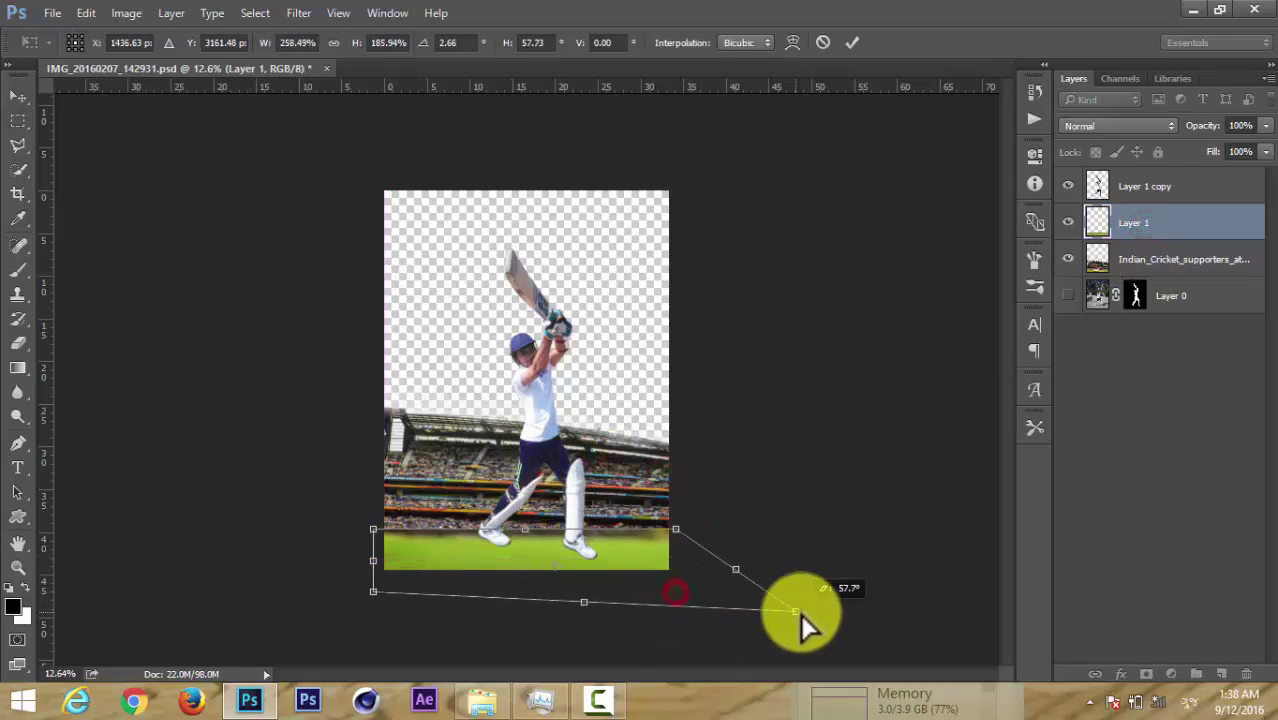
{"action": "left_click_drag", "start_coordinate": [371, 588], "coordinate": [202, 632]}
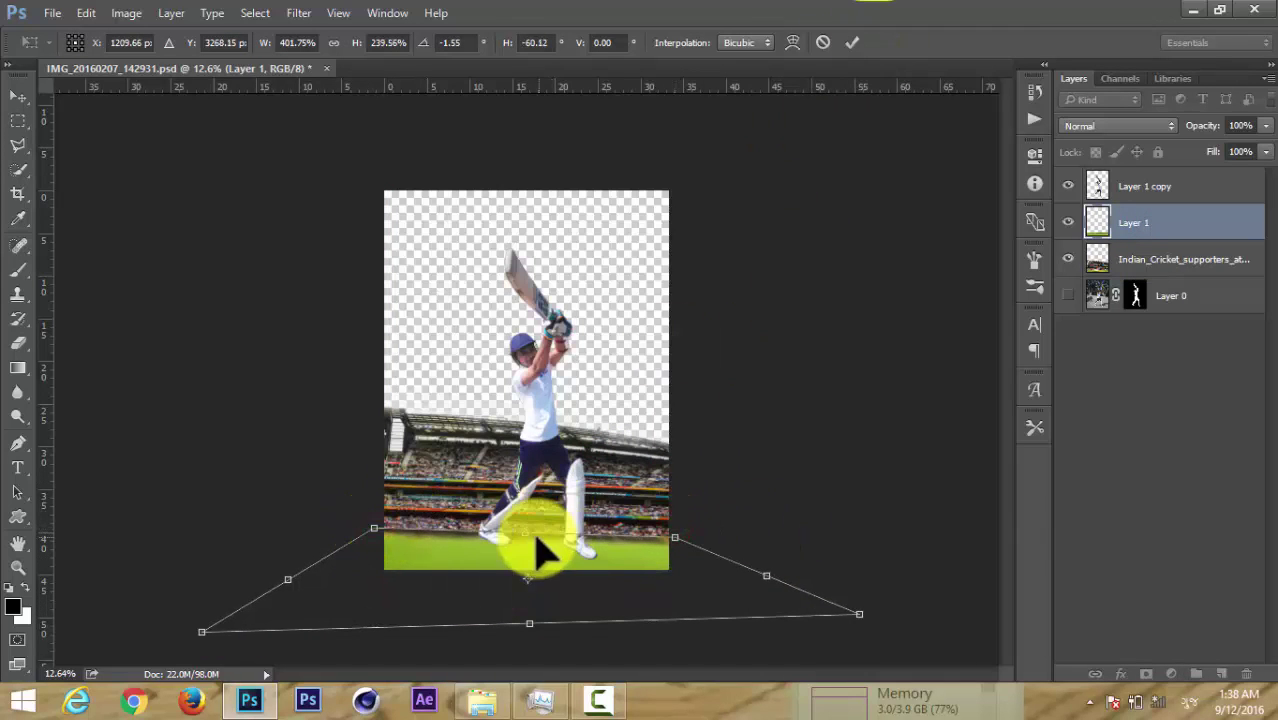
{"action": "left_click_drag", "start_coordinate": [527, 530], "coordinate": [522, 525]}
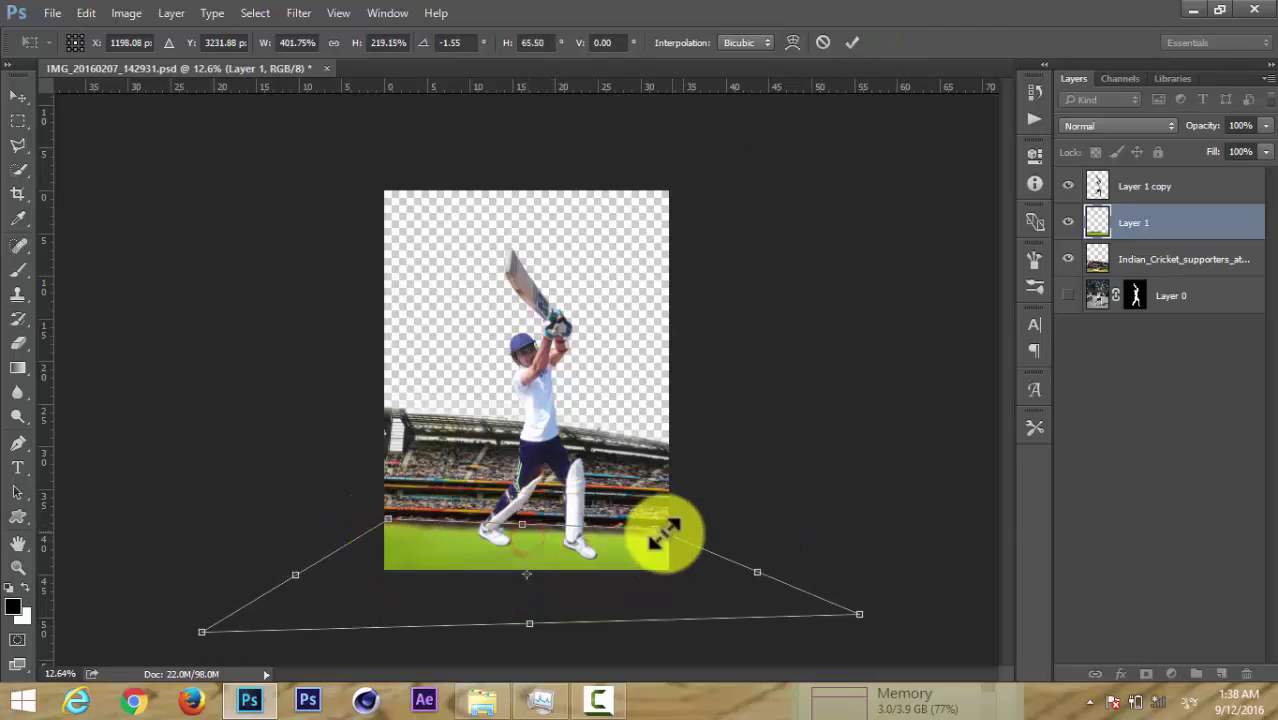
{"action": "left_click", "coordinate": [852, 42]}
Erase the grass strip's blurred top edge so the crowd shows through.
{"action": "key", "text": "e"}
{"action": "key", "text": "ctrl+0"}
{"action": "left_click_drag", "start_coordinate": [403, 603], "coordinate": [775, 568]}
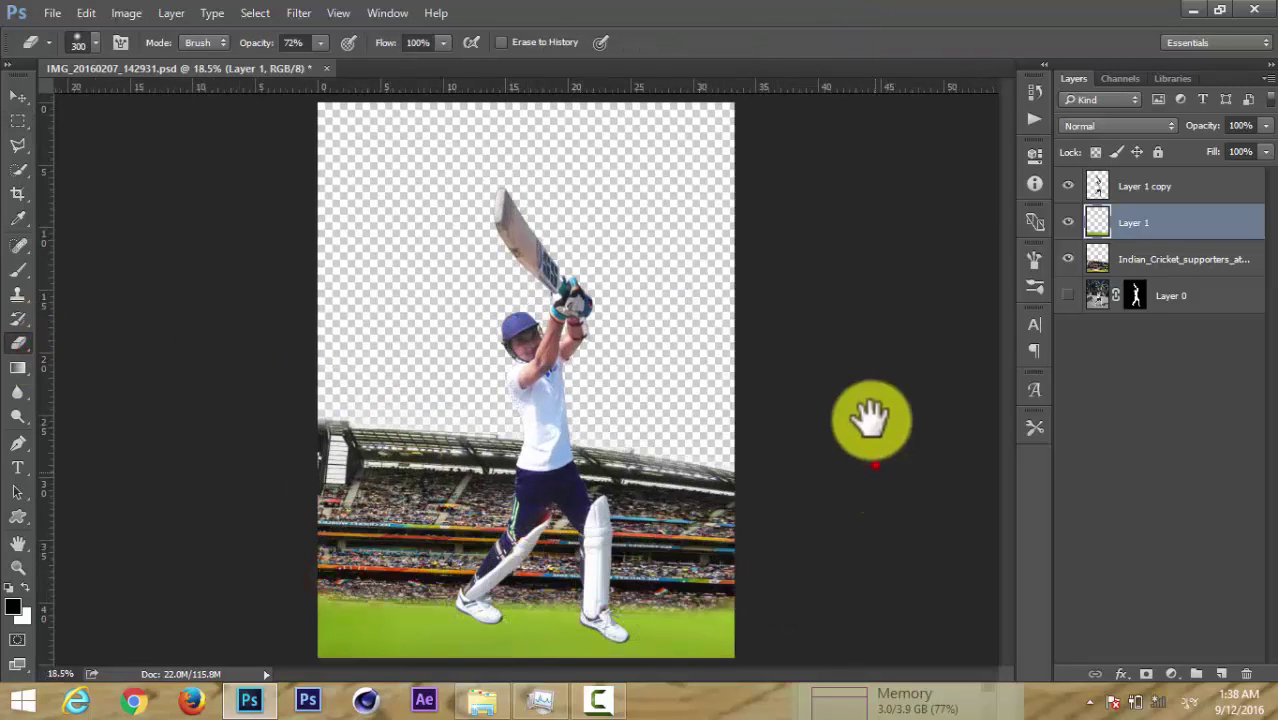
Scale the batsman on Layer 1 copy to about 105% and reposition him.
{"action": "key", "text": "ctrl+minus"}
{"action": "left_click", "coordinate": [1140, 186]}
{"action": "key", "text": "ctrl+t"}
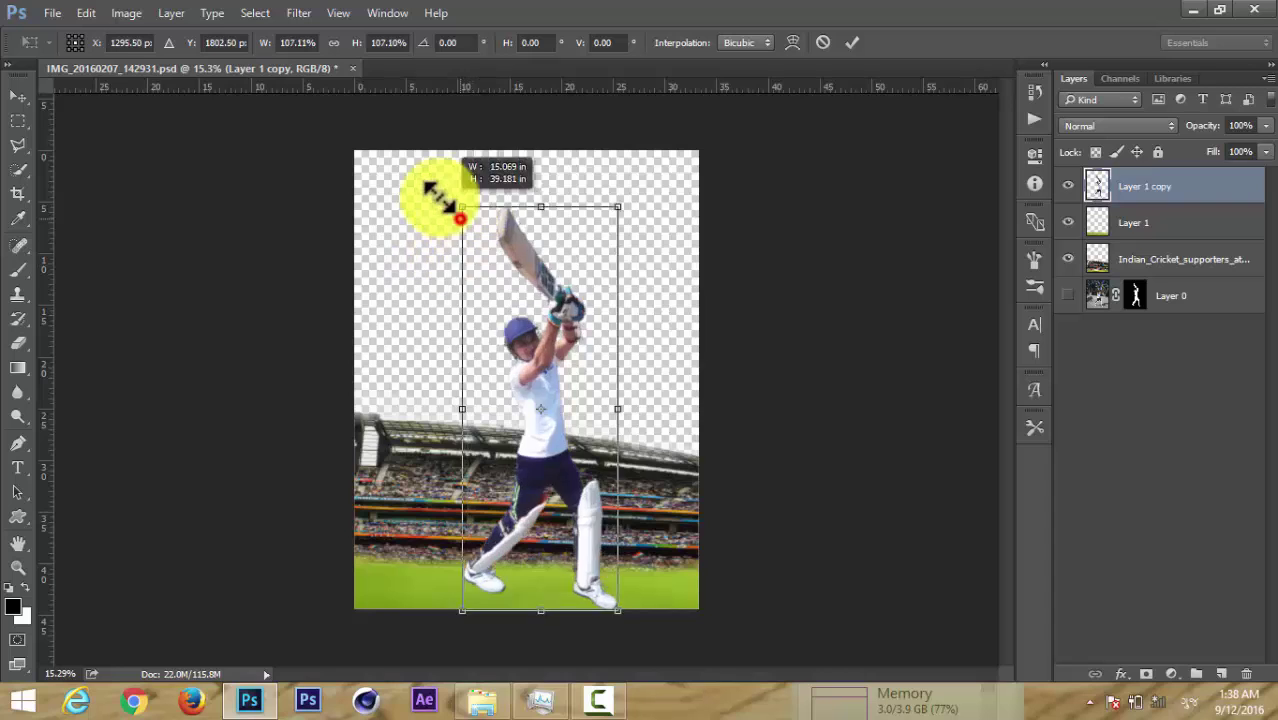
{"action": "left_click_drag", "start_coordinate": [467, 220], "coordinate": [451, 176]}
{"action": "left_click_drag", "start_coordinate": [536, 368], "coordinate": [576, 381]}
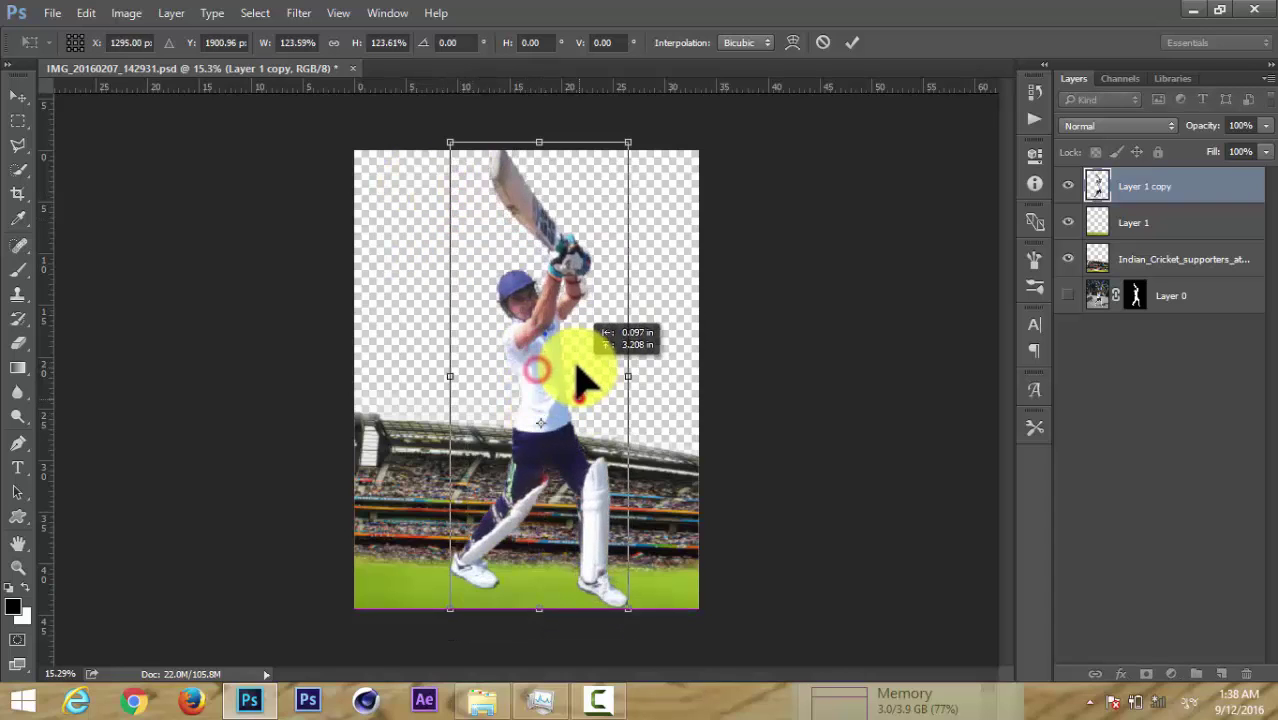
{"action": "left_click_drag", "start_coordinate": [630, 150], "coordinate": [613, 212]}
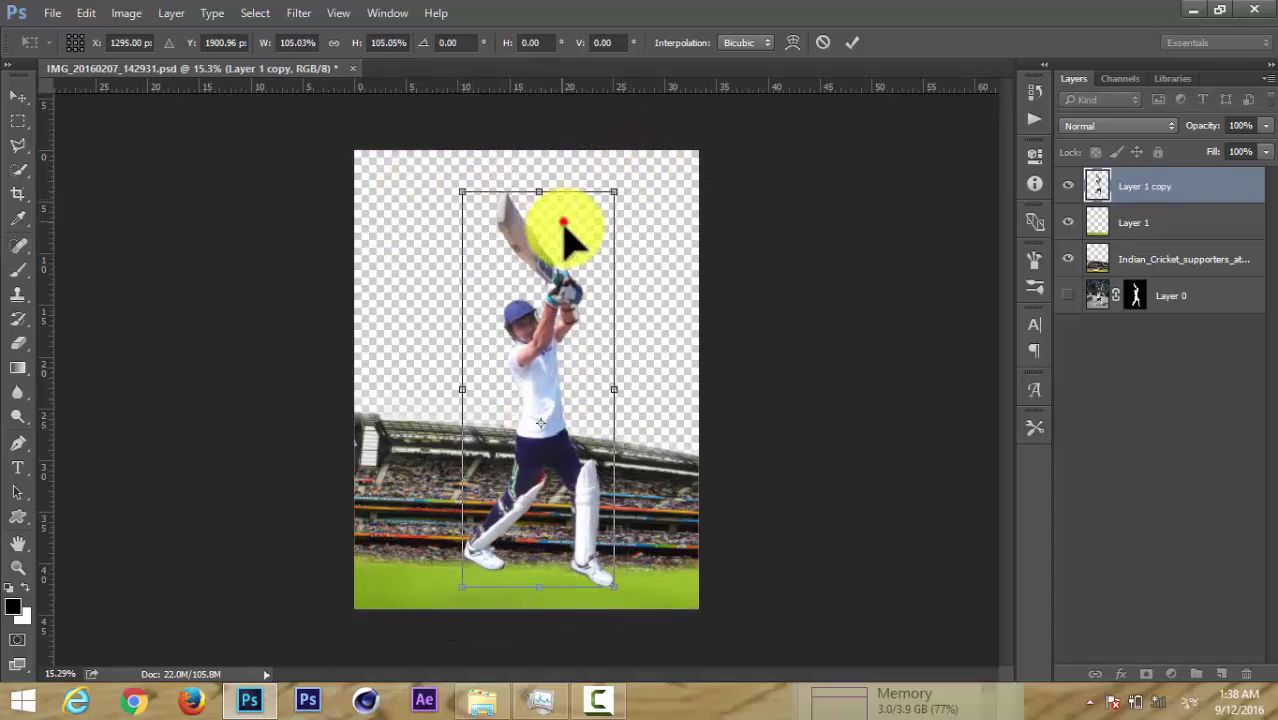
{"action": "left_click", "coordinate": [851, 42]}
{"action": "key", "text": "e"}
{"action": "scroll", "coordinate": [740, 400], "scroll_direction": "up", "scroll_amount": 2}
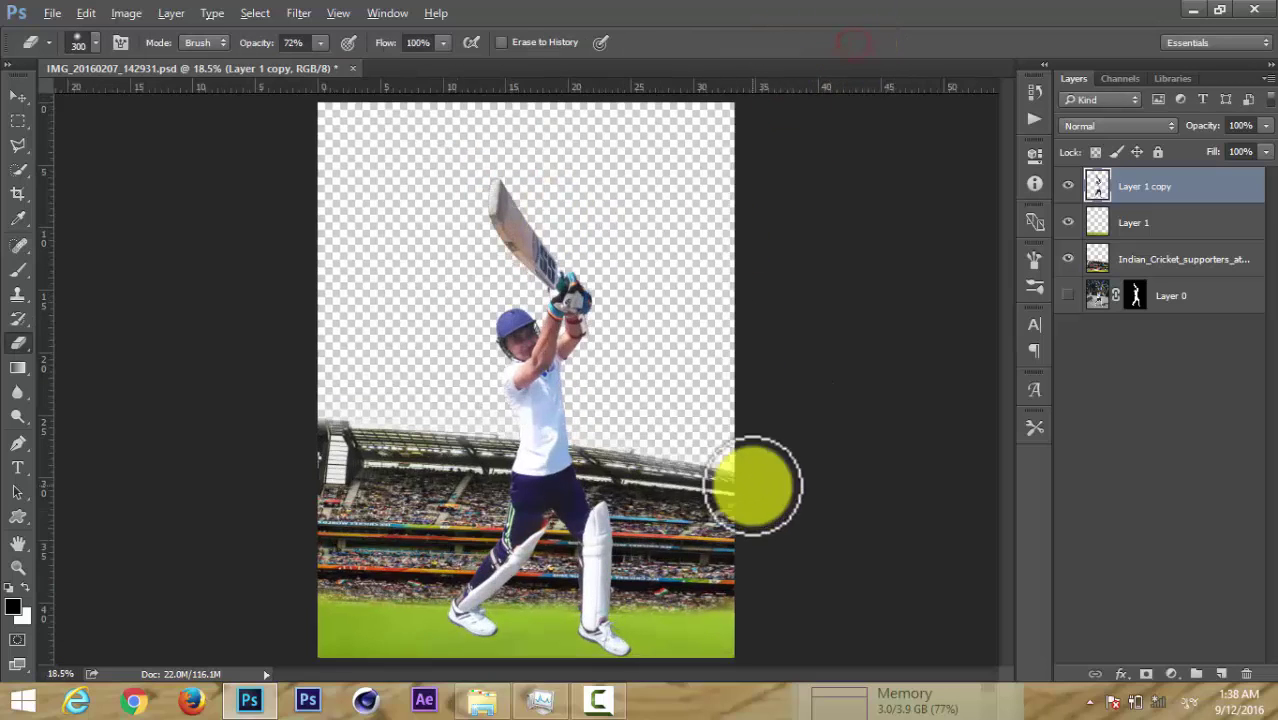
{"action": "scroll", "coordinate": [760, 470], "scroll_direction": "down", "scroll_amount": 1}
On a new layer above the grass, brush black shadows under both shoes at 74% opacity.
{"action": "left_click", "coordinate": [1150, 228]}
{"action": "left_click", "coordinate": [1221, 674]}
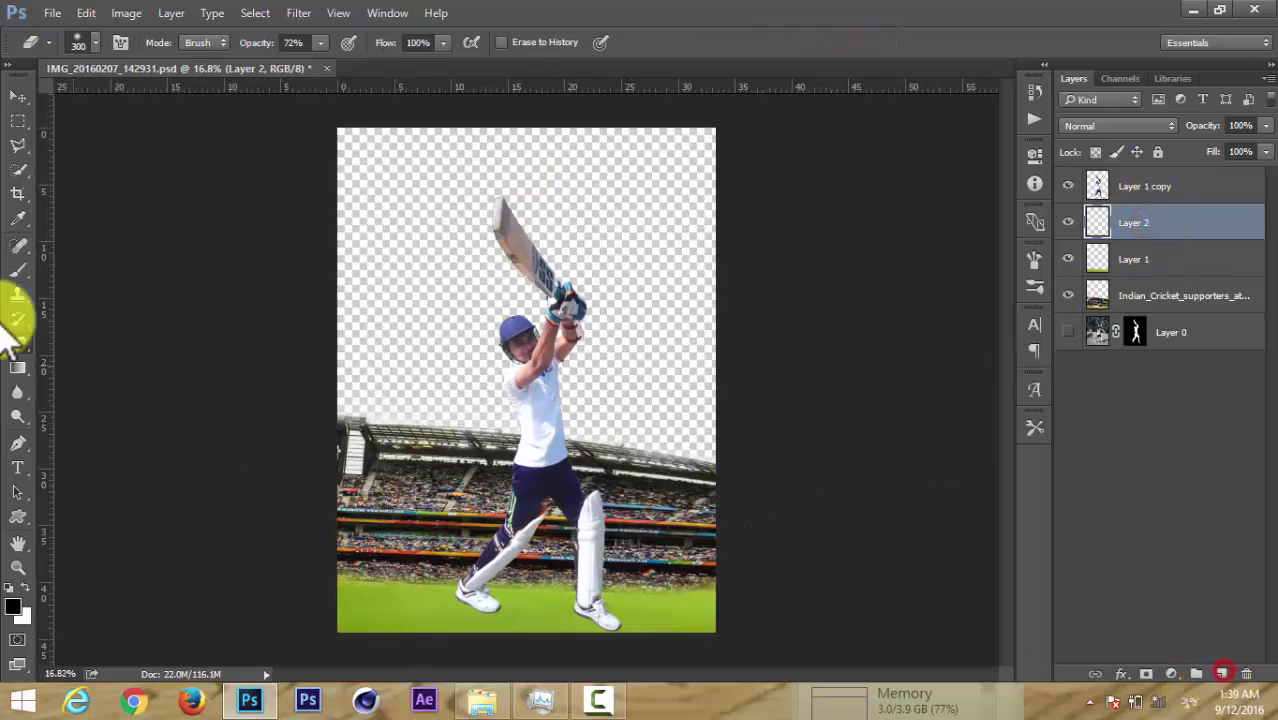
{"action": "left_click", "coordinate": [17, 270]}
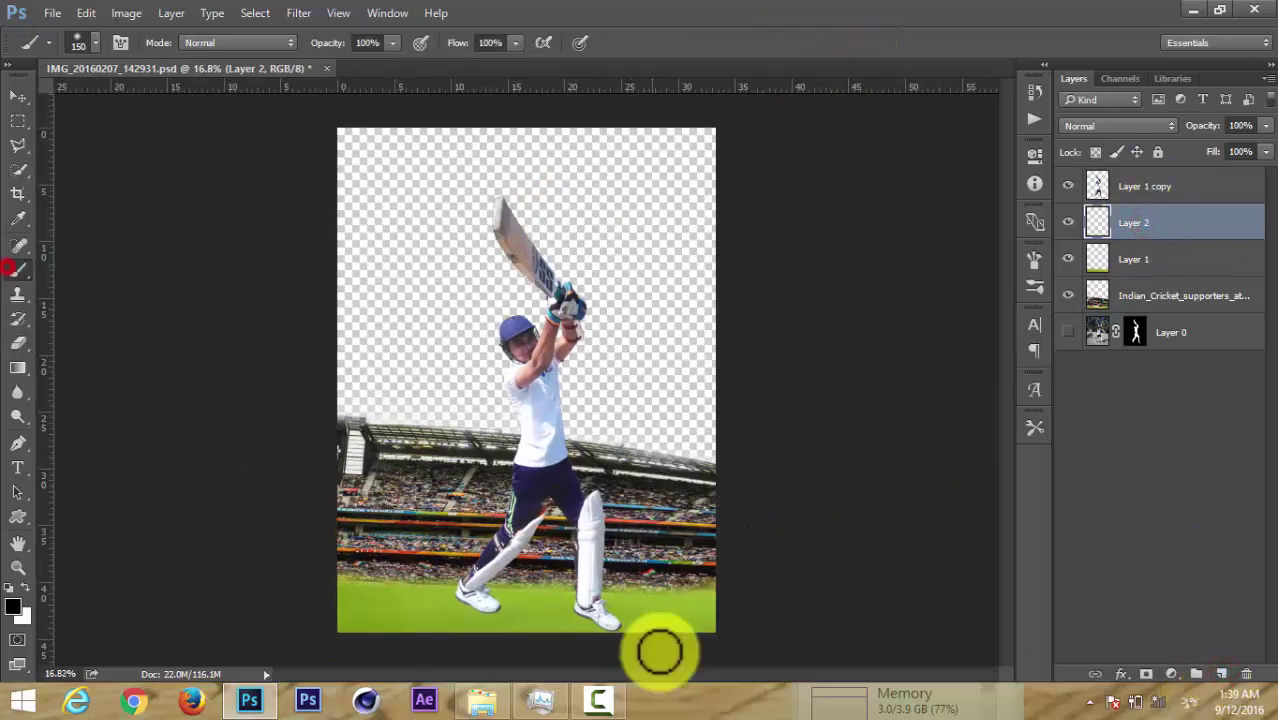
{"action": "left_click", "coordinate": [601, 618]}
{"action": "left_click", "coordinate": [490, 605]}
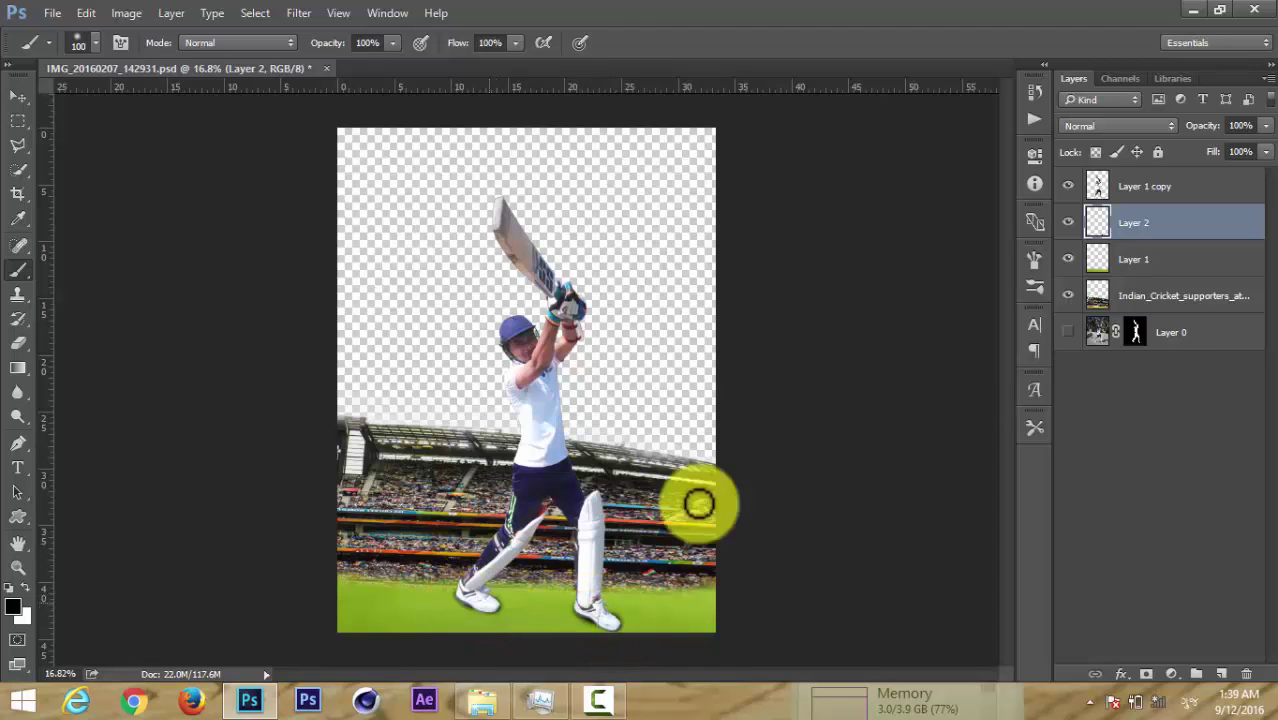
{"action": "left_click", "coordinate": [1266, 125]}
{"action": "left_click_drag", "start_coordinate": [1238, 148], "coordinate": [1240, 146]}
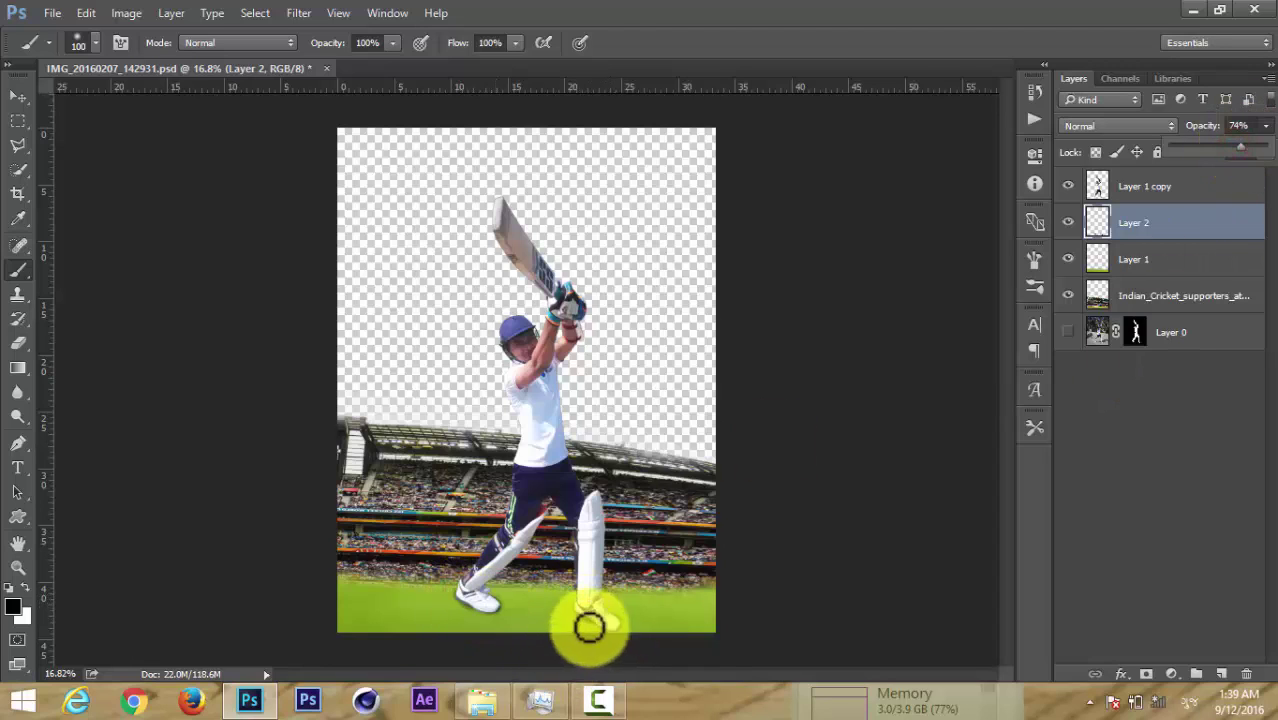
On Layer 3, paint a size-250 shadow beneath the feet, faded to 24% opacity.
{"action": "left_click", "coordinate": [1221, 673]}
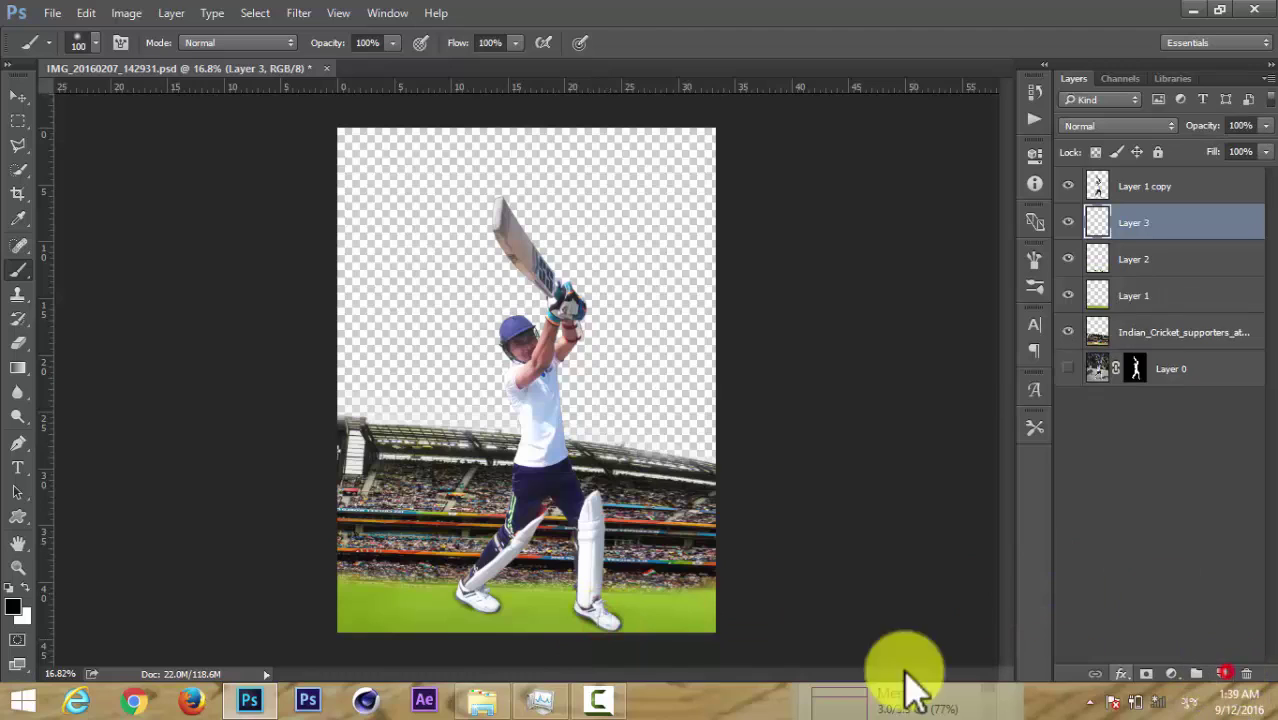
{"action": "key", "text": "bracketright"}
{"action": "key", "text": "bracketright"}
{"action": "key", "text": "bracketright"}
{"action": "left_click_drag", "start_coordinate": [485, 598], "coordinate": [570, 597]}
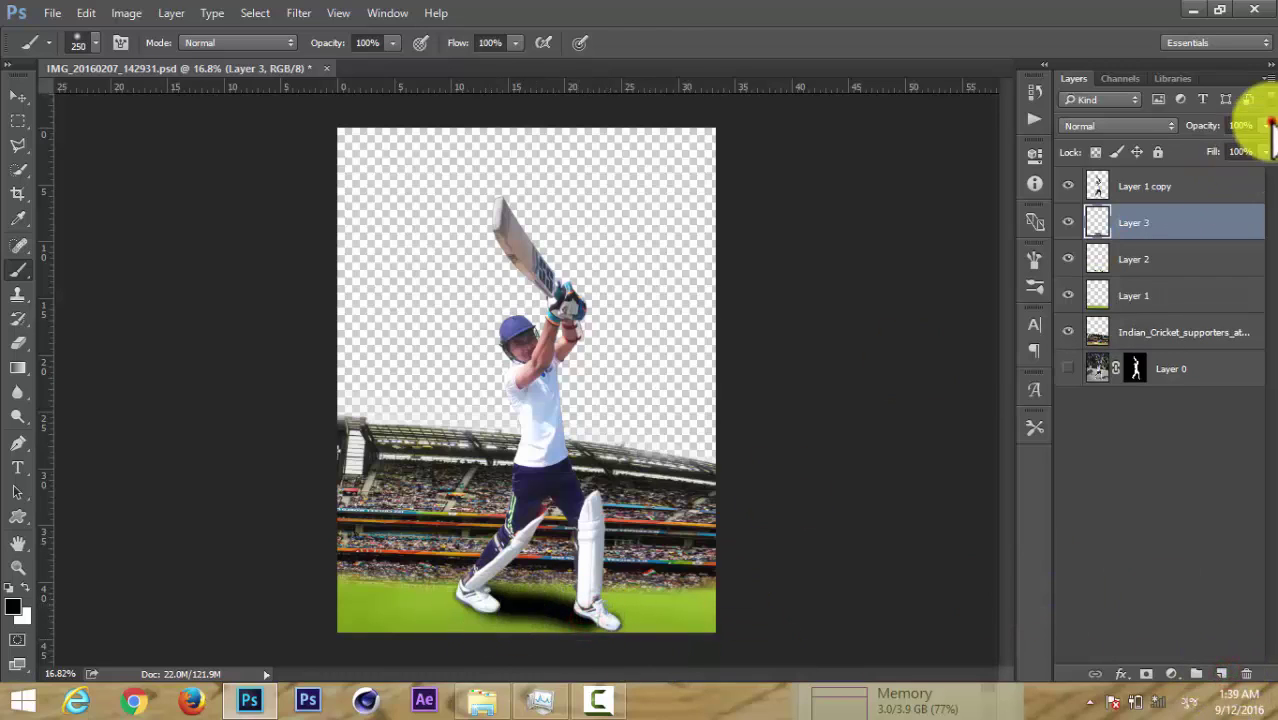
{"action": "left_click_drag", "start_coordinate": [1216, 143], "coordinate": [1209, 145]}
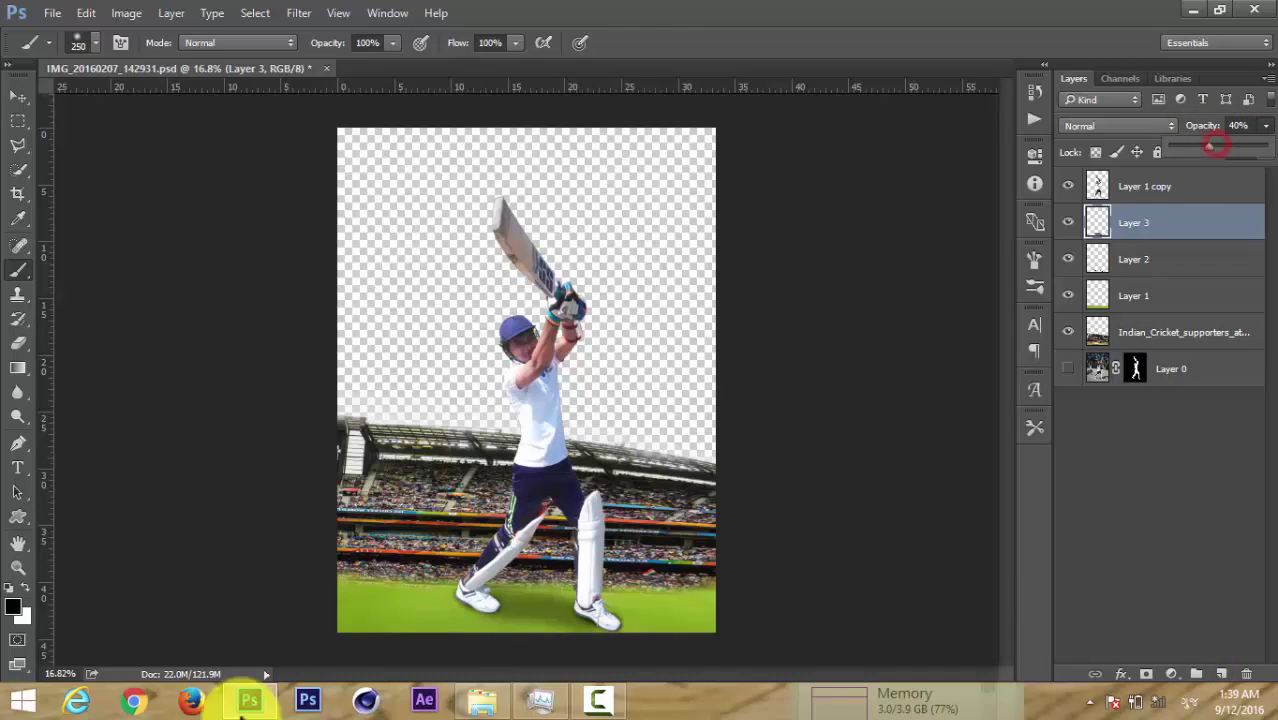
{"action": "left_click", "coordinate": [467, 604]}
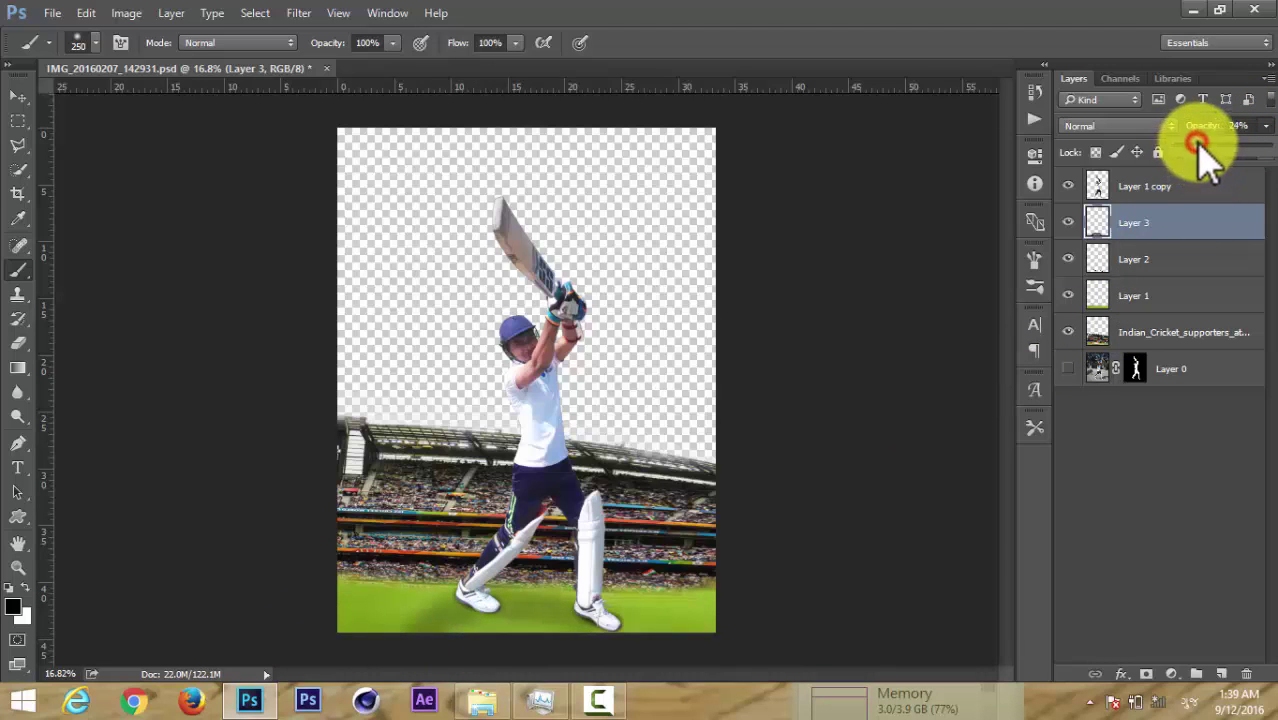
{"action": "left_click", "coordinate": [1168, 186]}
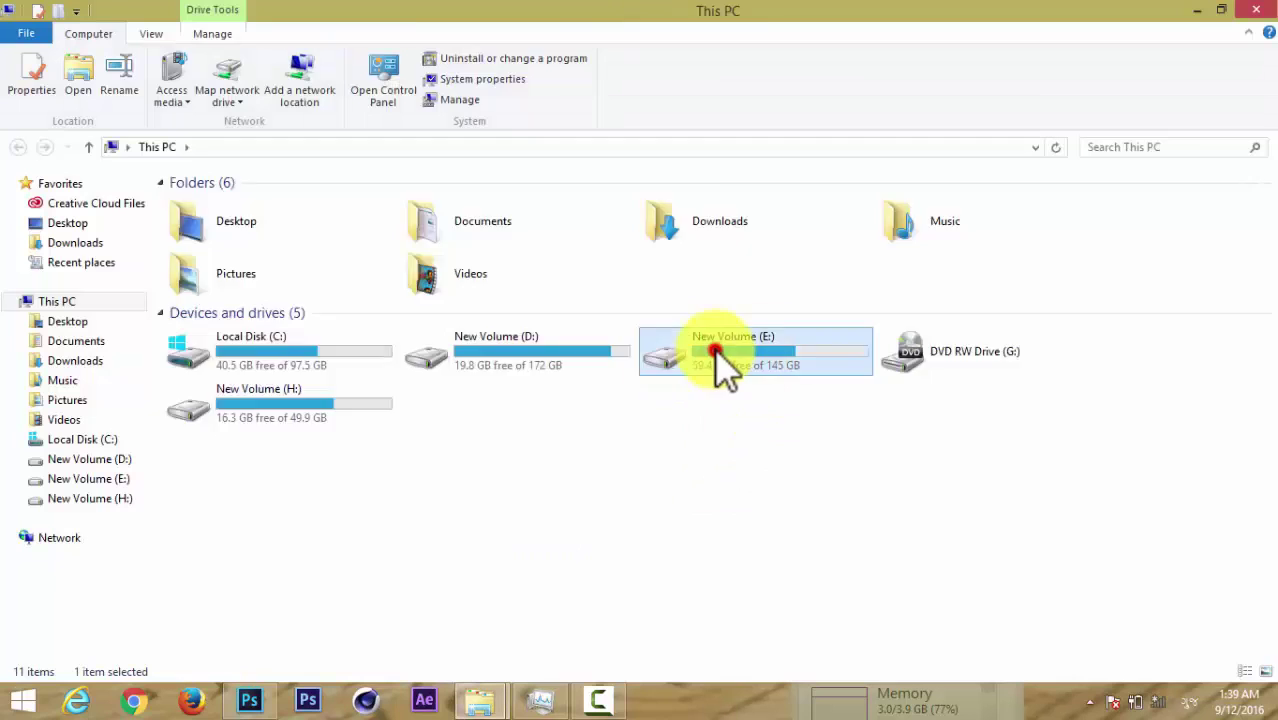
Drag sky_017 from E:\ps\my\my collection onto the Photoshop canvas.
{"action": "double_click", "coordinate": [722, 371]}
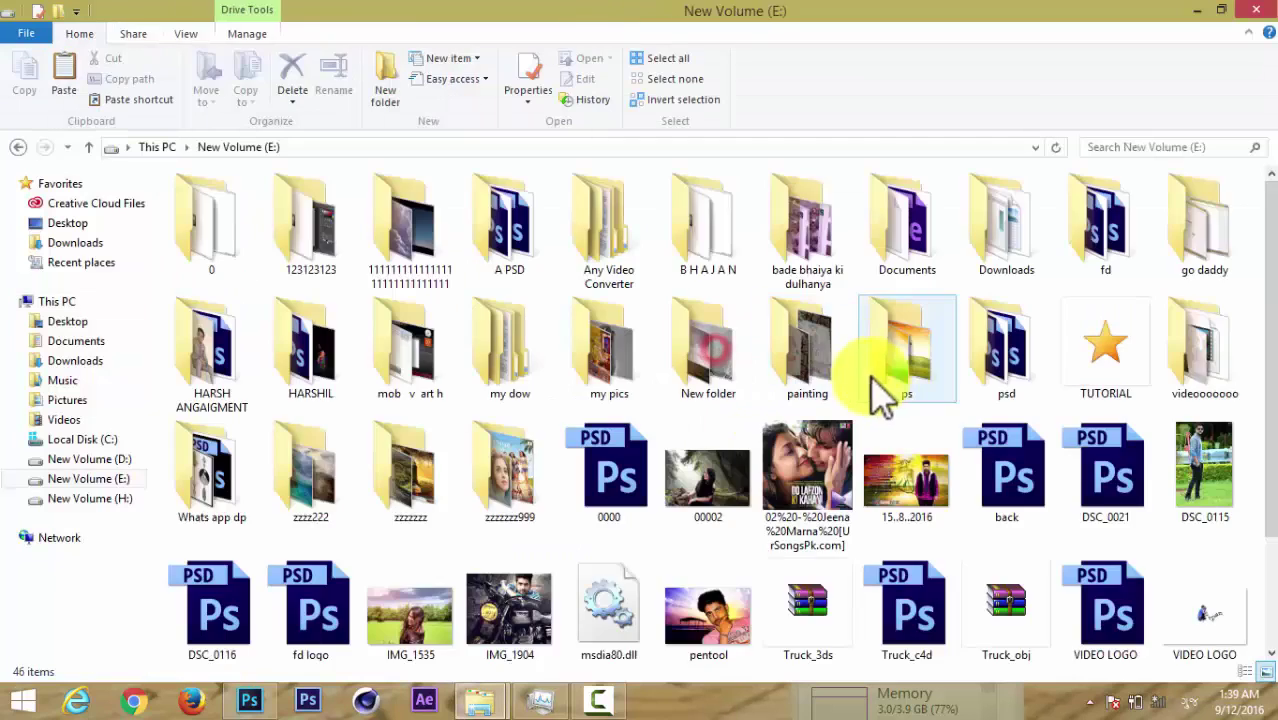
{"action": "double_click", "coordinate": [878, 352]}
{"action": "double_click", "coordinate": [708, 371]}
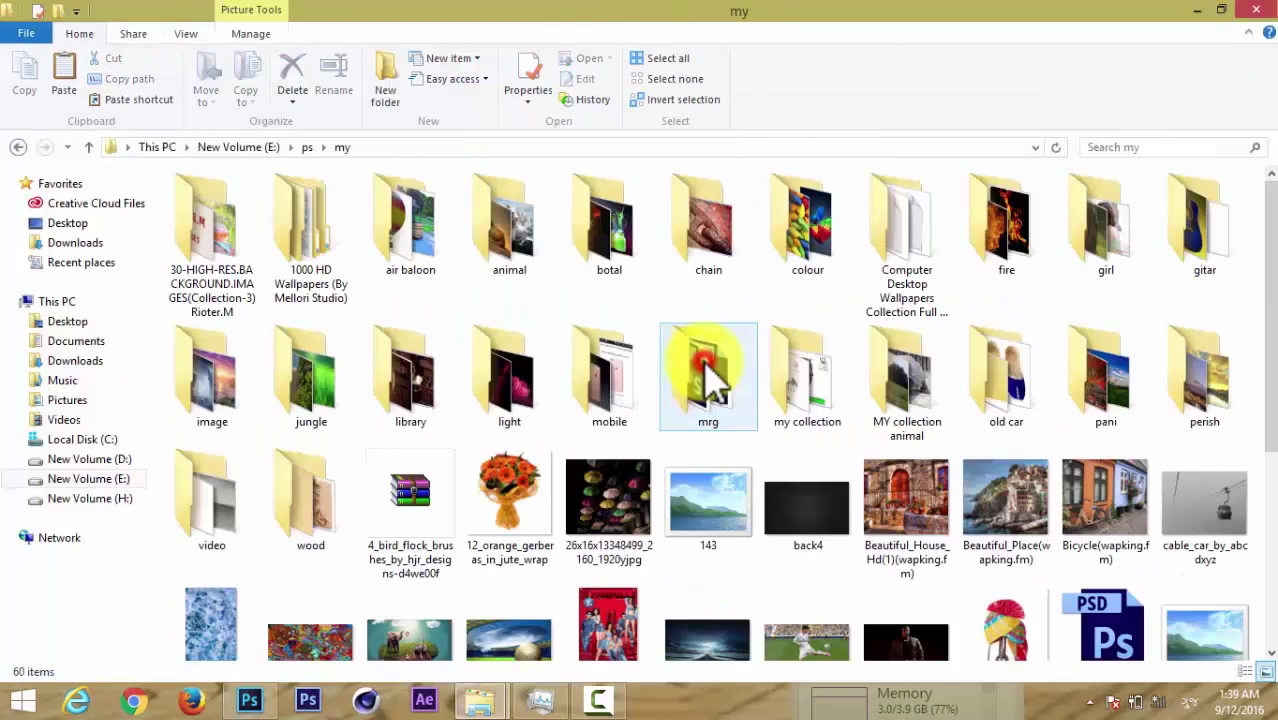
{"action": "double_click", "coordinate": [810, 372]}
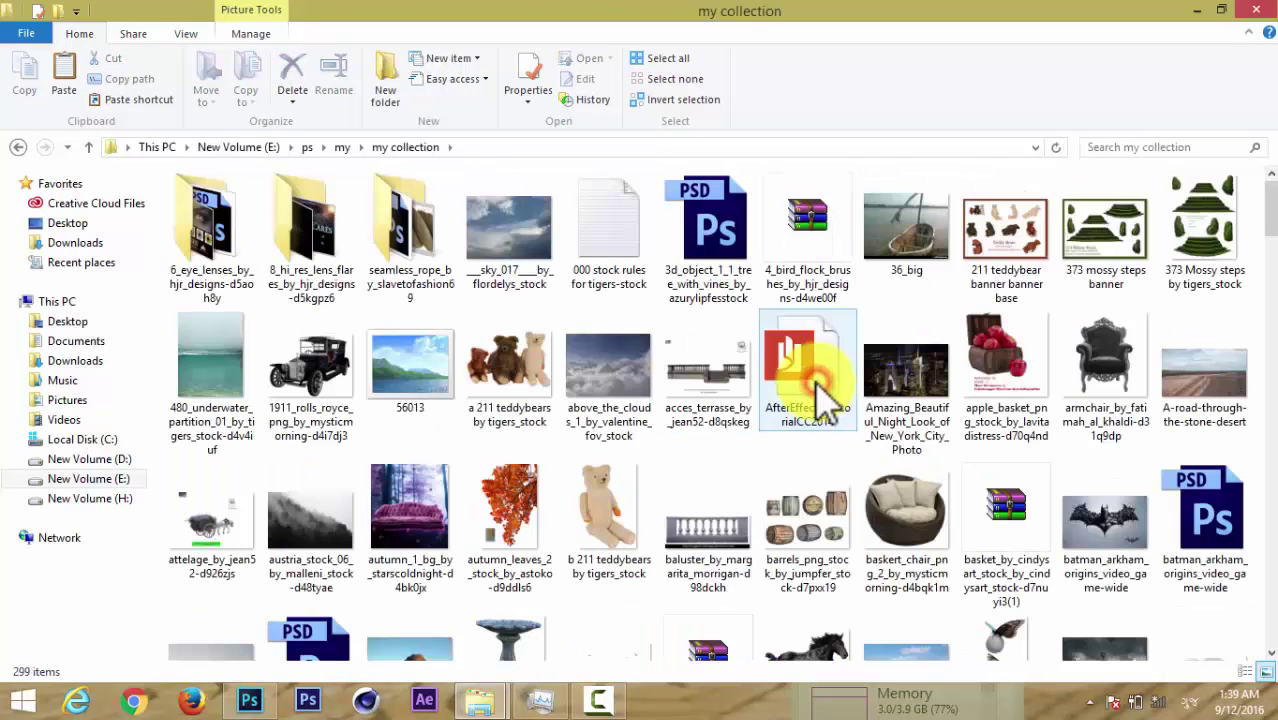
{"action": "left_click", "coordinate": [510, 240]}
{"action": "scroll", "coordinate": [635, 375], "scroll_direction": "down", "scroll_amount": 4}
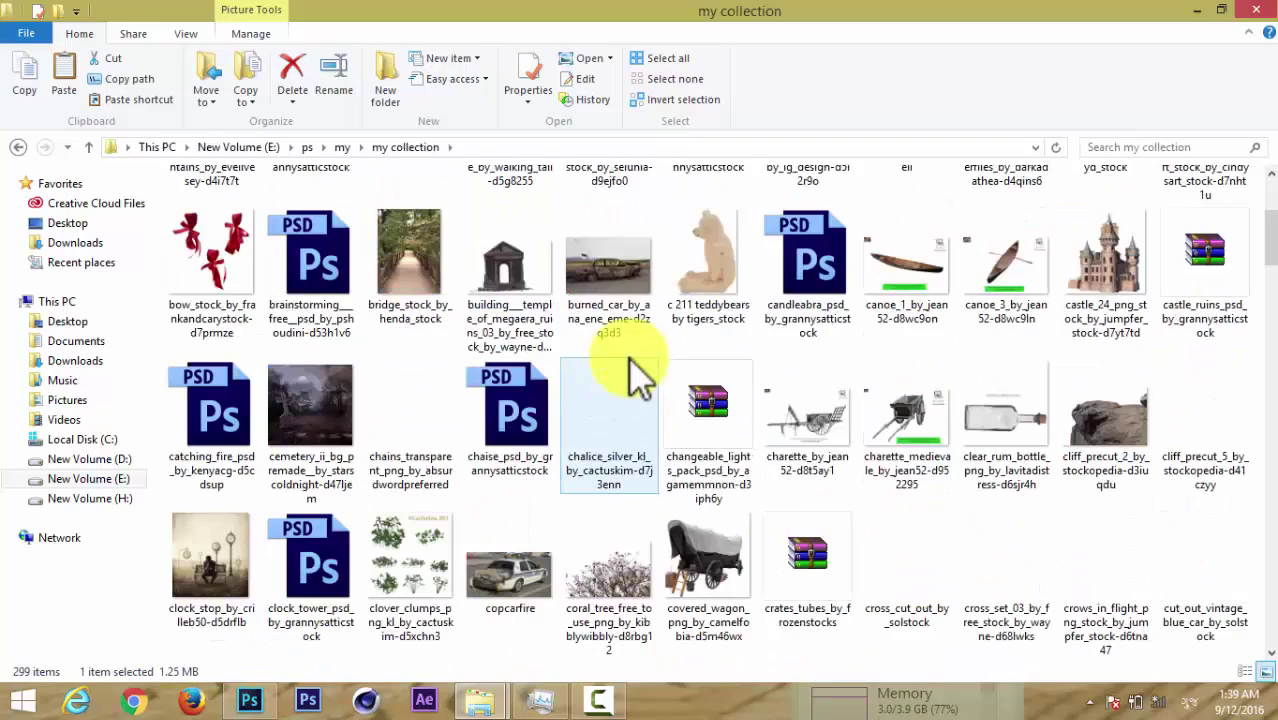
{"action": "scroll", "coordinate": [633, 371], "scroll_direction": "up", "scroll_amount": 2}
{"action": "left_click_drag", "start_coordinate": [1262, 250], "coordinate": [1262, 200]}
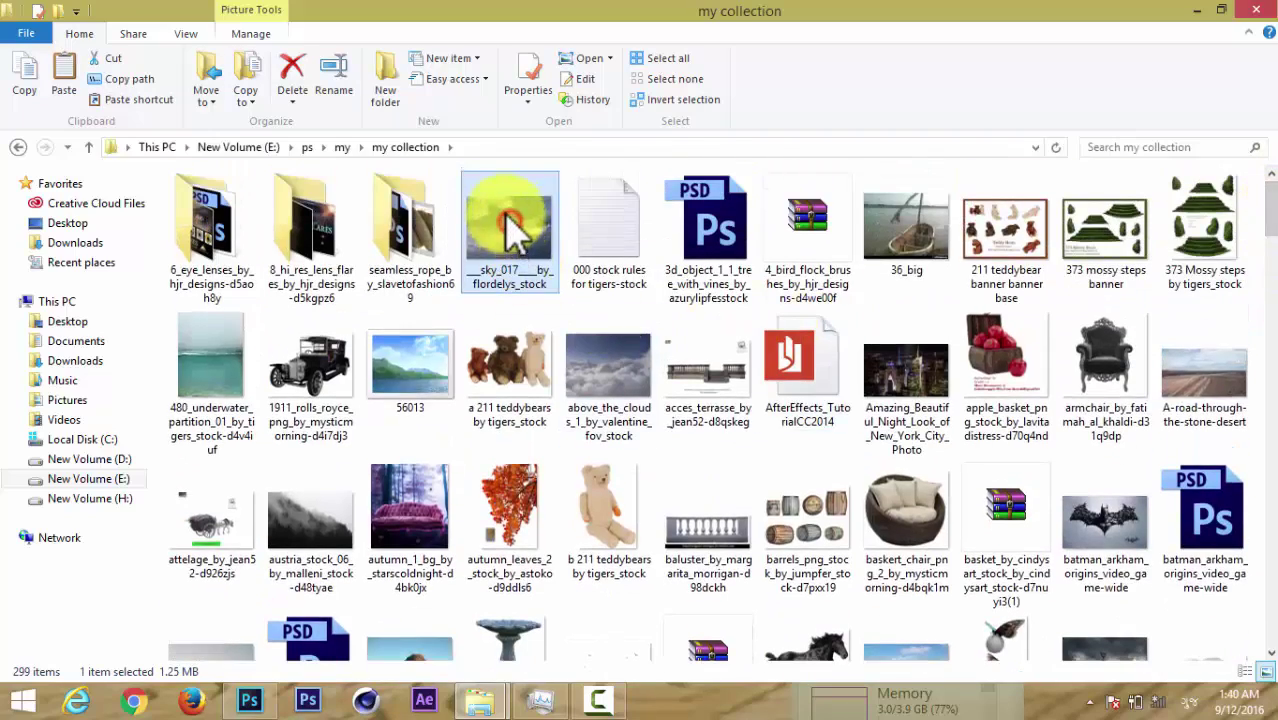
{"action": "mouse_move", "coordinate": [507, 216]}
{"action": "left_mouse_down"}
{"action": "mouse_move", "coordinate": [584, 385]}
{"action": "mouse_move", "coordinate": [541, 271]}
{"action": "mouse_move", "coordinate": [512, 268]}
{"action": "mouse_move", "coordinate": [833, 607]}
{"action": "left_mouse_up"}
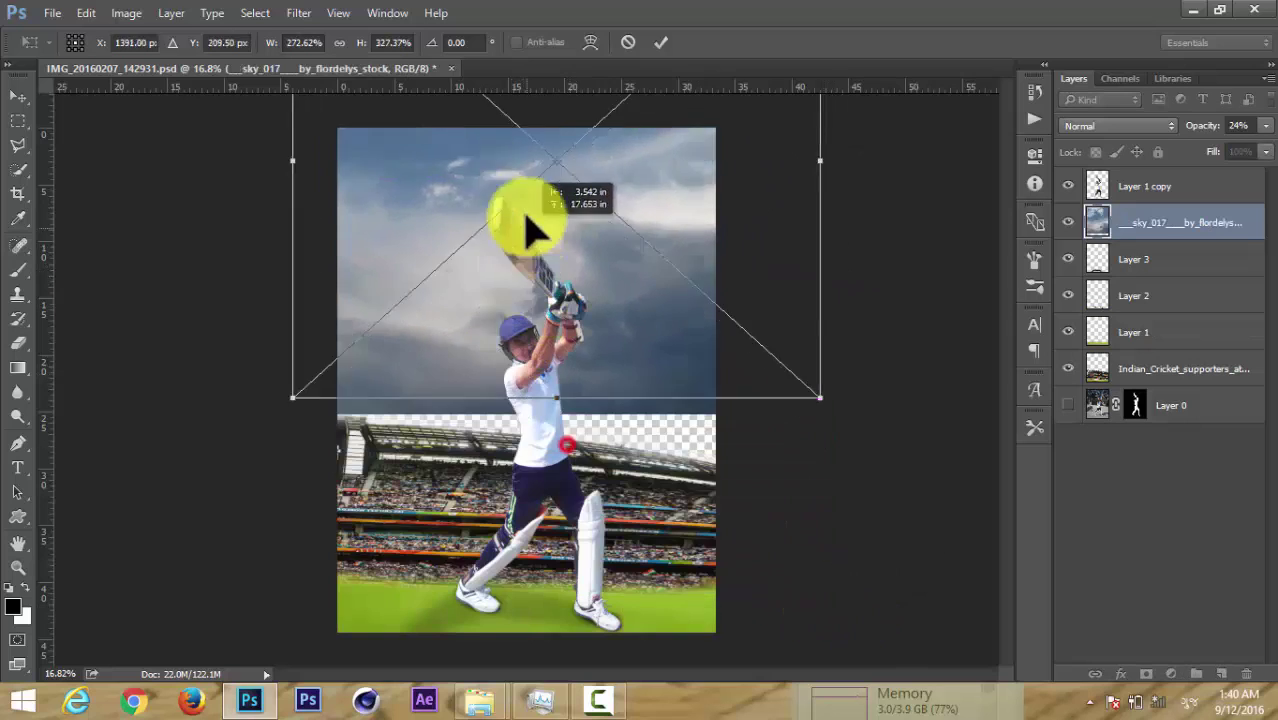
Stretch the sky_017 image over the upper canvas and move its layer below the crowd.
{"action": "mouse_move", "coordinate": [525, 214]}
{"action": "left_mouse_down"}
{"action": "mouse_move", "coordinate": [575, 333]}
{"action": "mouse_move", "coordinate": [575, 468]}
{"action": "left_mouse_up"}
{"action": "left_click", "coordinate": [660, 42]}
{"action": "left_click_drag", "start_coordinate": [1180, 218], "coordinate": [1221, 391]}
{"action": "right_click", "coordinate": [1215, 380]}
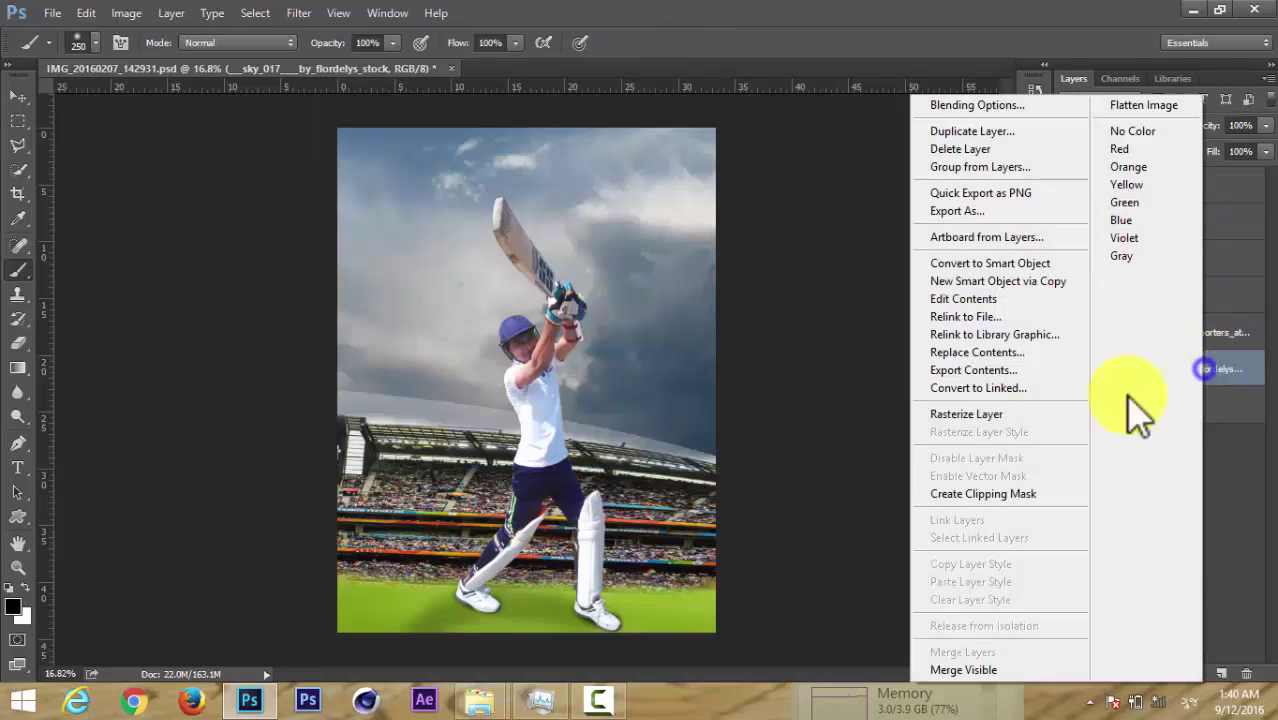
{"action": "key", "text": "Escape"}
Erase the pale band above the stadium roof with the Eraser at 100% opacity.
{"action": "left_click", "coordinate": [1098, 334]}
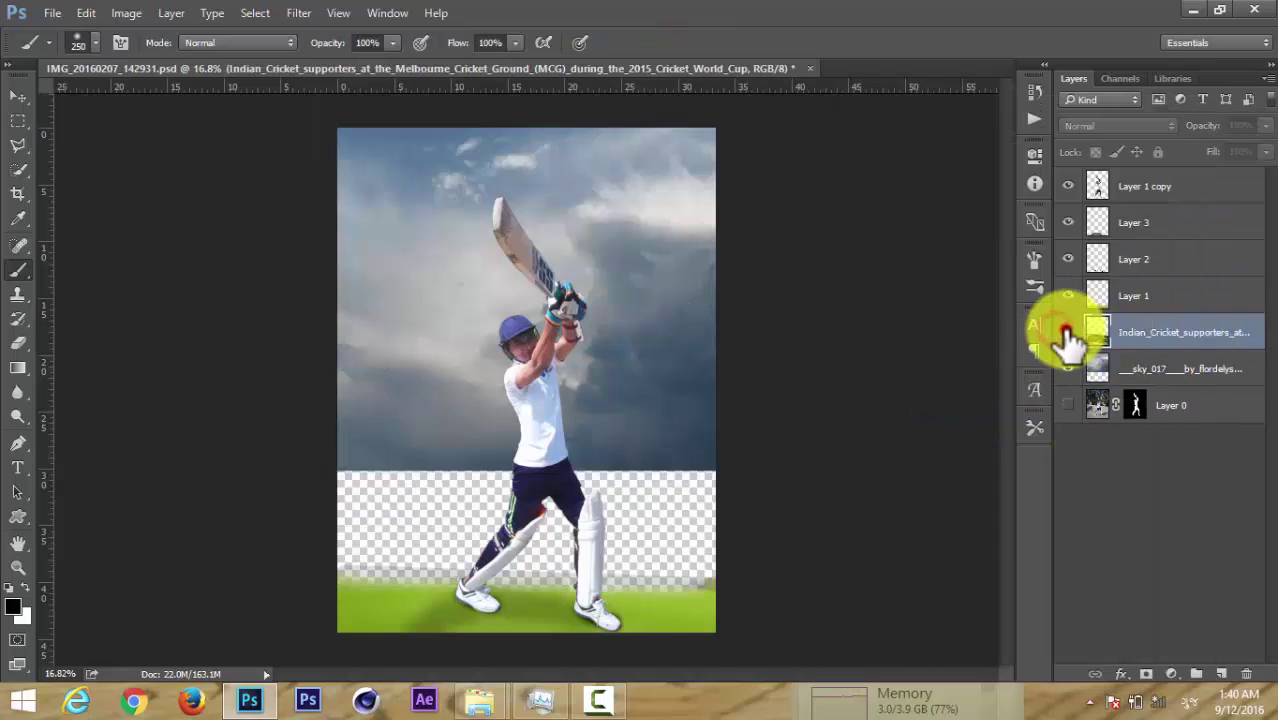
{"action": "left_click", "coordinate": [18, 340]}
{"action": "left_click_drag", "start_coordinate": [302, 392], "coordinate": [655, 424]}
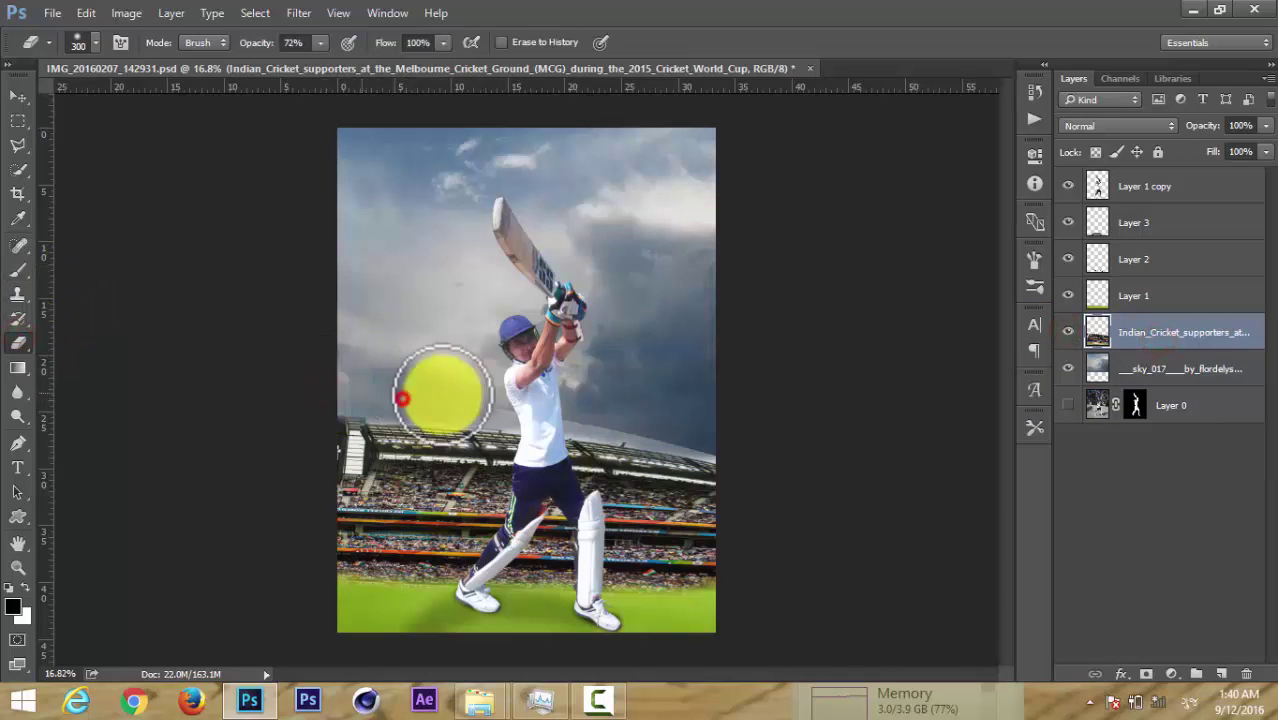
{"action": "key", "text": "0"}
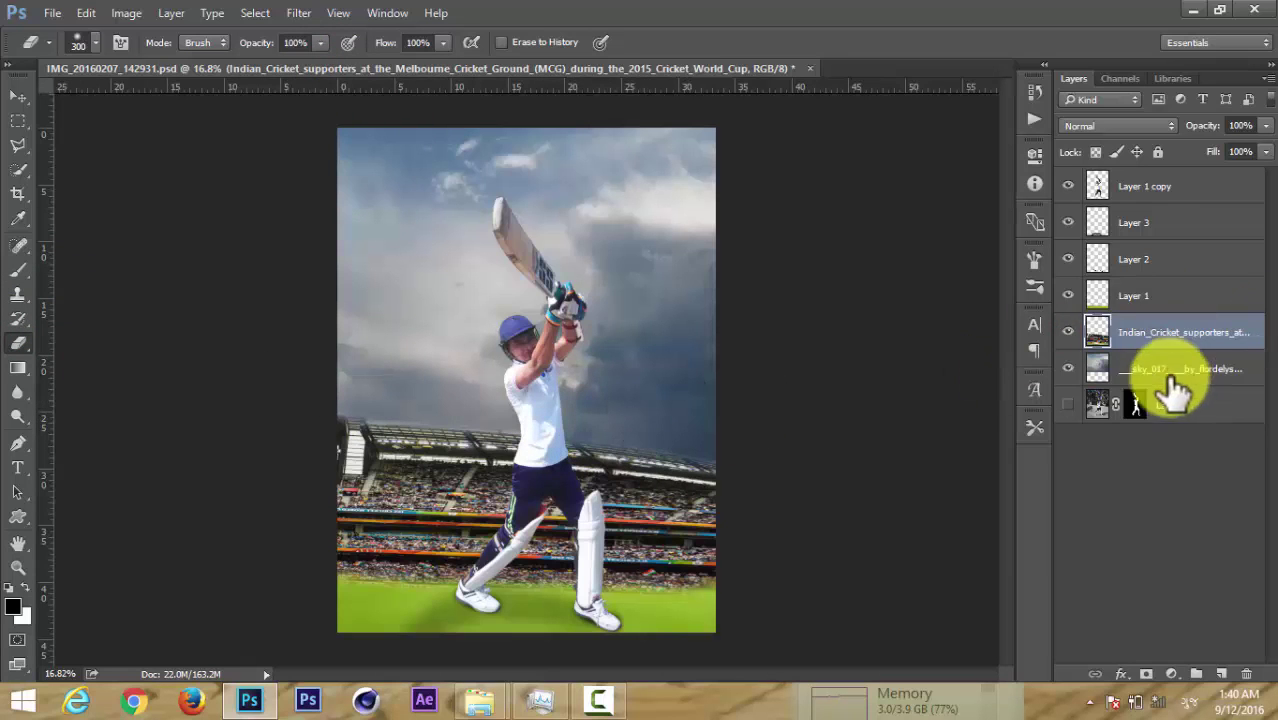
{"action": "left_click", "coordinate": [1170, 370]}
{"action": "left_click", "coordinate": [1171, 673]}
Add a Color Balance adjustment (Red +42, Green +91) and merge it into the sky layer.
{"action": "left_click", "coordinate": [1120, 473]}
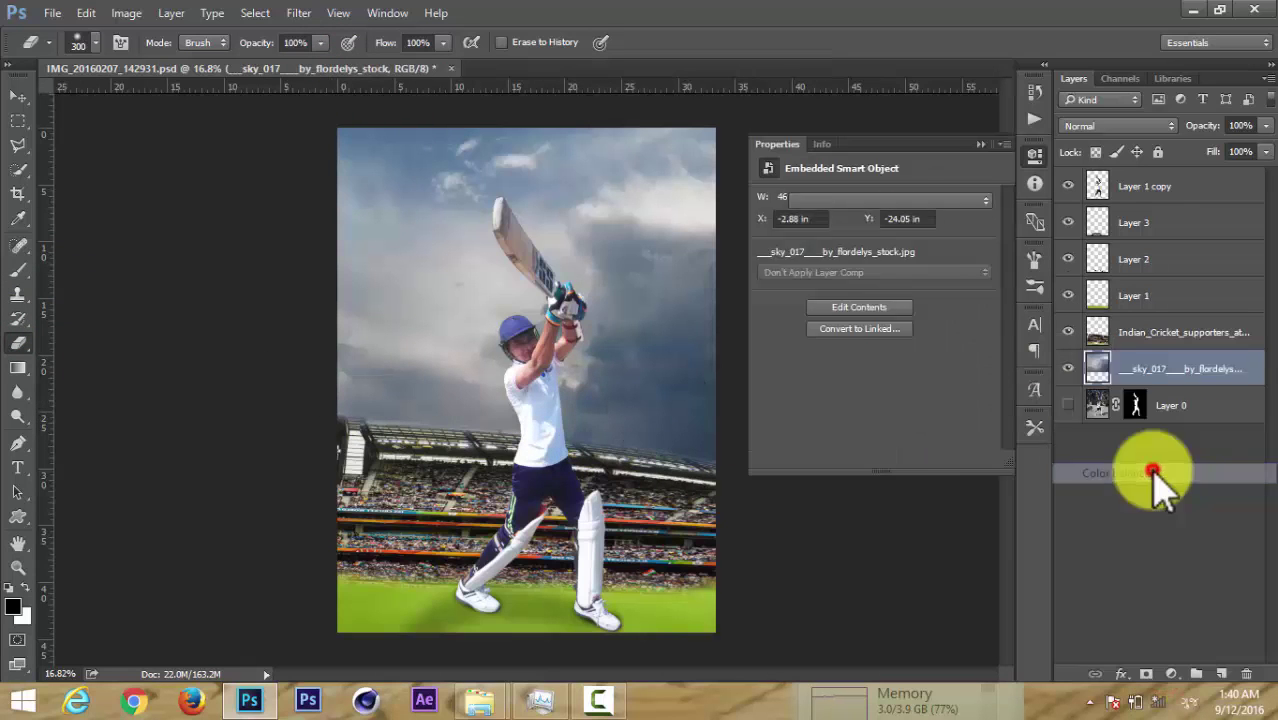
{"action": "mouse_move", "coordinate": [850, 241]}
{"action": "left_mouse_down"}
{"action": "mouse_move", "coordinate": [886, 243]}
{"action": "mouse_move", "coordinate": [930, 272]}
{"action": "left_mouse_up"}
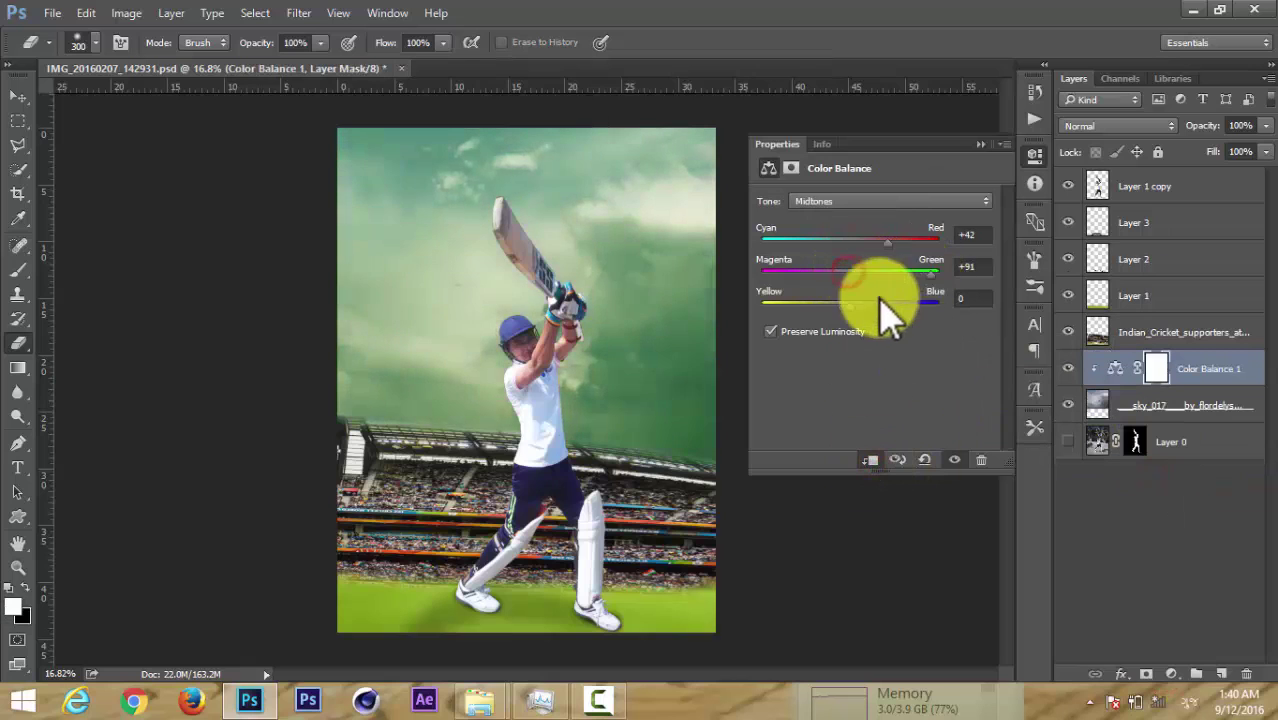
{"action": "mouse_move", "coordinate": [850, 304]}
{"action": "left_mouse_down"}
{"action": "mouse_move", "coordinate": [906, 304]}
{"action": "mouse_move", "coordinate": [925, 268]}
{"action": "mouse_move", "coordinate": [916, 241]}
{"action": "left_mouse_up"}
{"action": "left_click", "coordinate": [981, 144]}
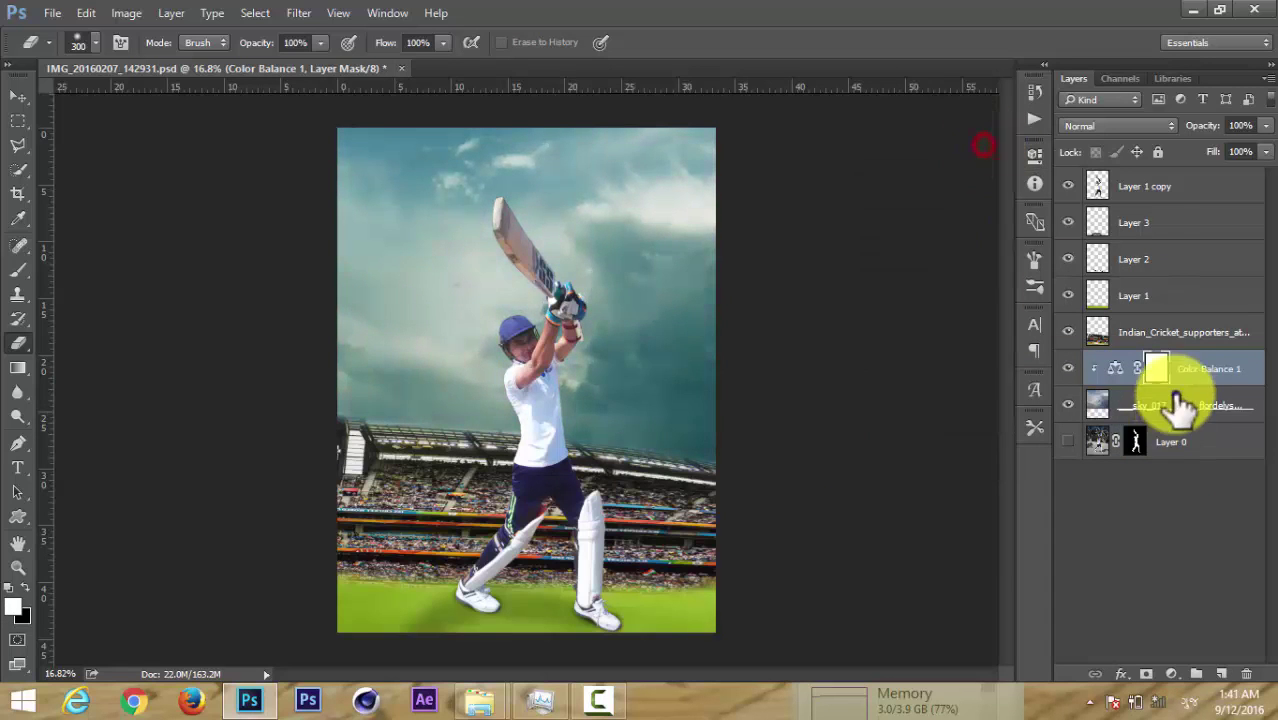
{"action": "left_click", "coordinate": [1198, 403], "text": "shift"}
{"action": "right_click", "coordinate": [1198, 370]}
{"action": "left_click", "coordinate": [1035, 625]}
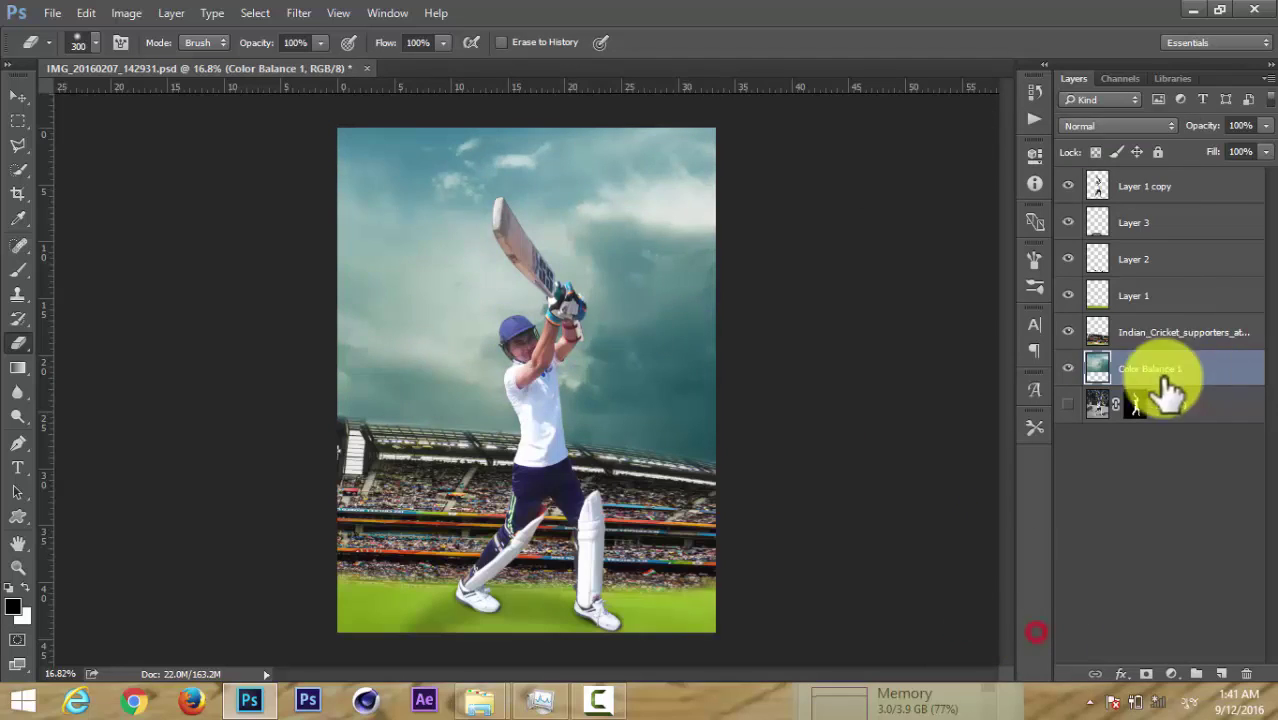
Apply a Gaussian Blur to the sky and add an empty Layer 4 above it.
{"action": "left_click", "coordinate": [299, 13]}
{"action": "left_click", "coordinate": [590, 290]}
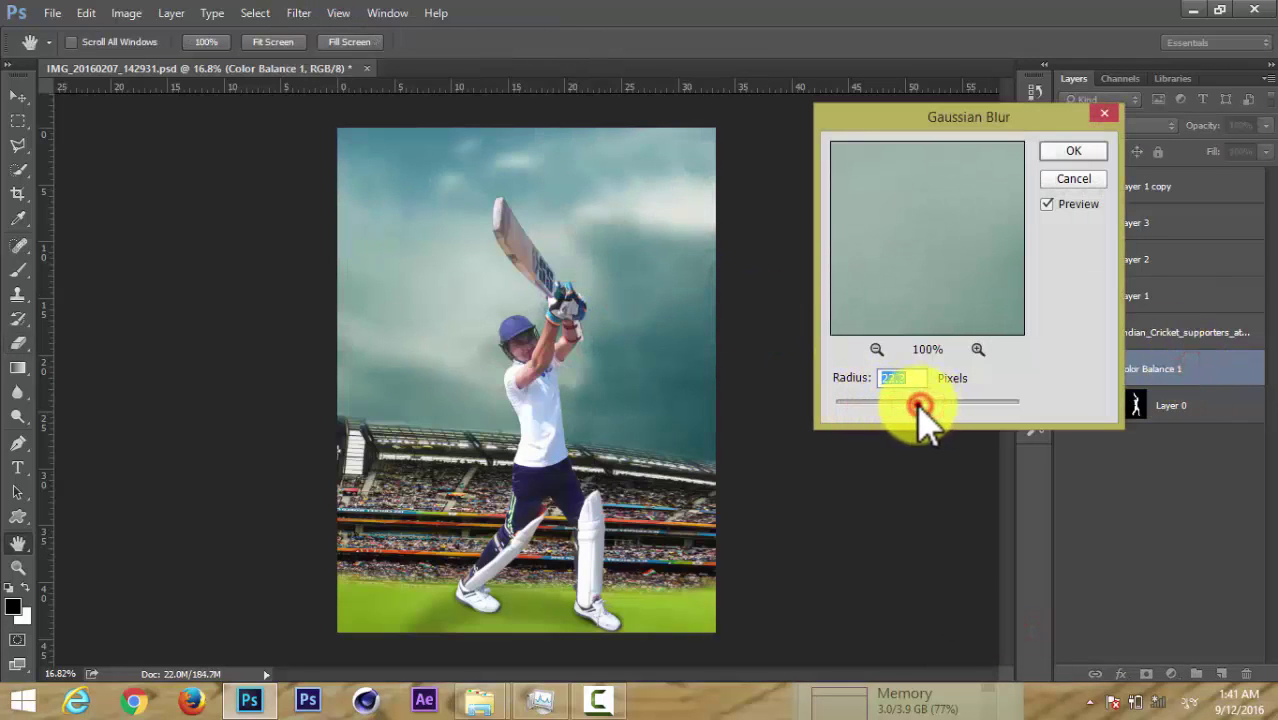
{"action": "left_click", "coordinate": [1073, 151]}
{"action": "key", "text": "e"}
{"action": "left_click", "coordinate": [1221, 673]}
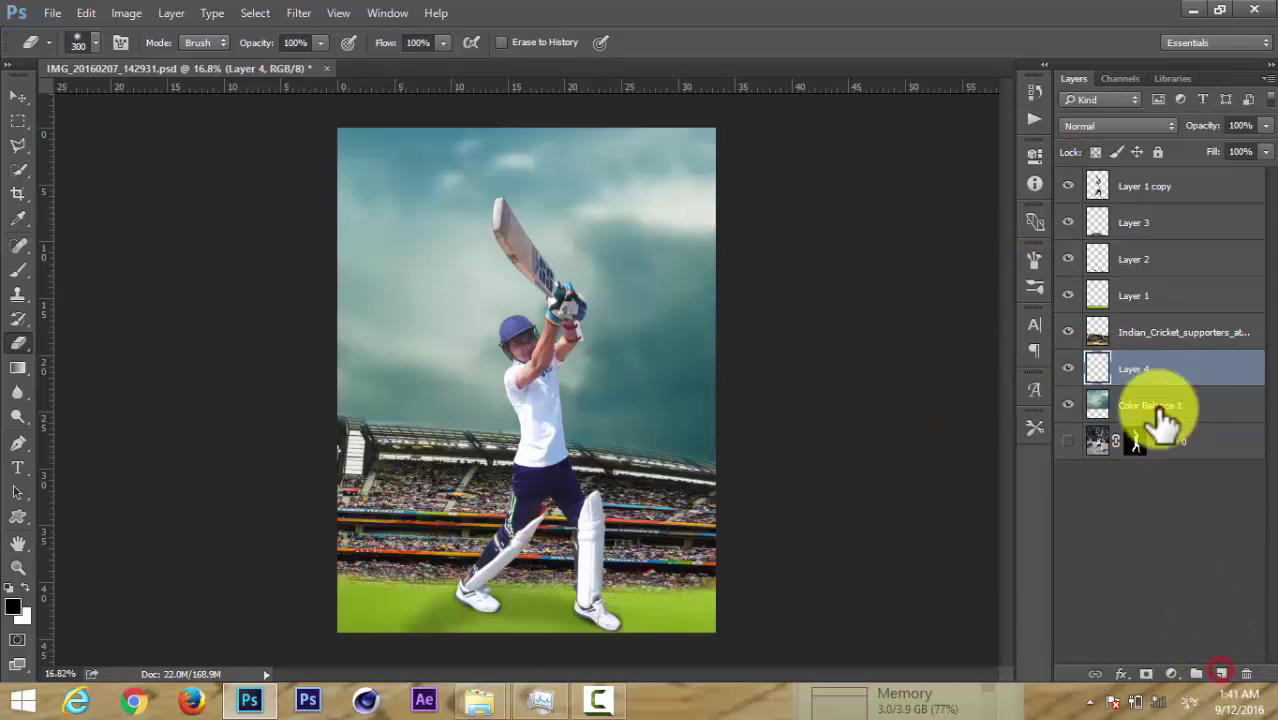
{"action": "left_click", "coordinate": [1160, 405]}
{"action": "left_click", "coordinate": [18, 270]}
On Layer 4, choose a different soft brush tip sized to 600.
{"action": "left_click", "coordinate": [407, 298], "text": "alt"}
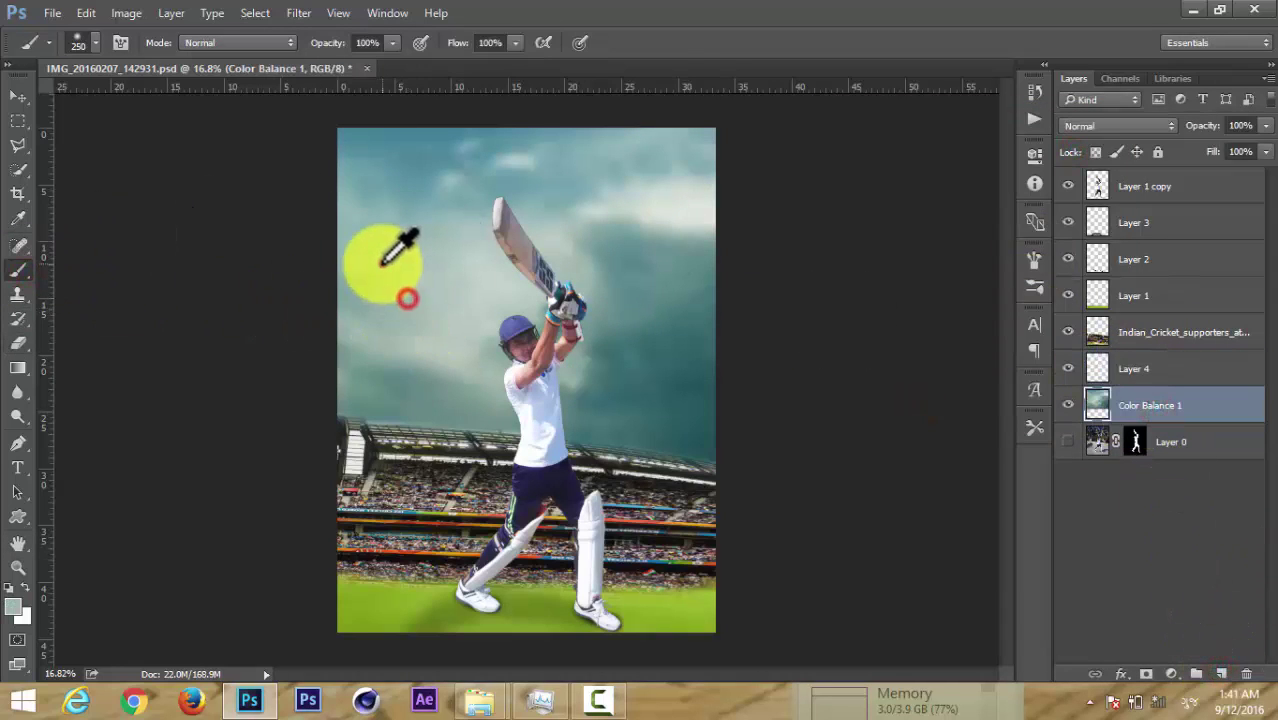
{"action": "left_click", "coordinate": [1160, 368]}
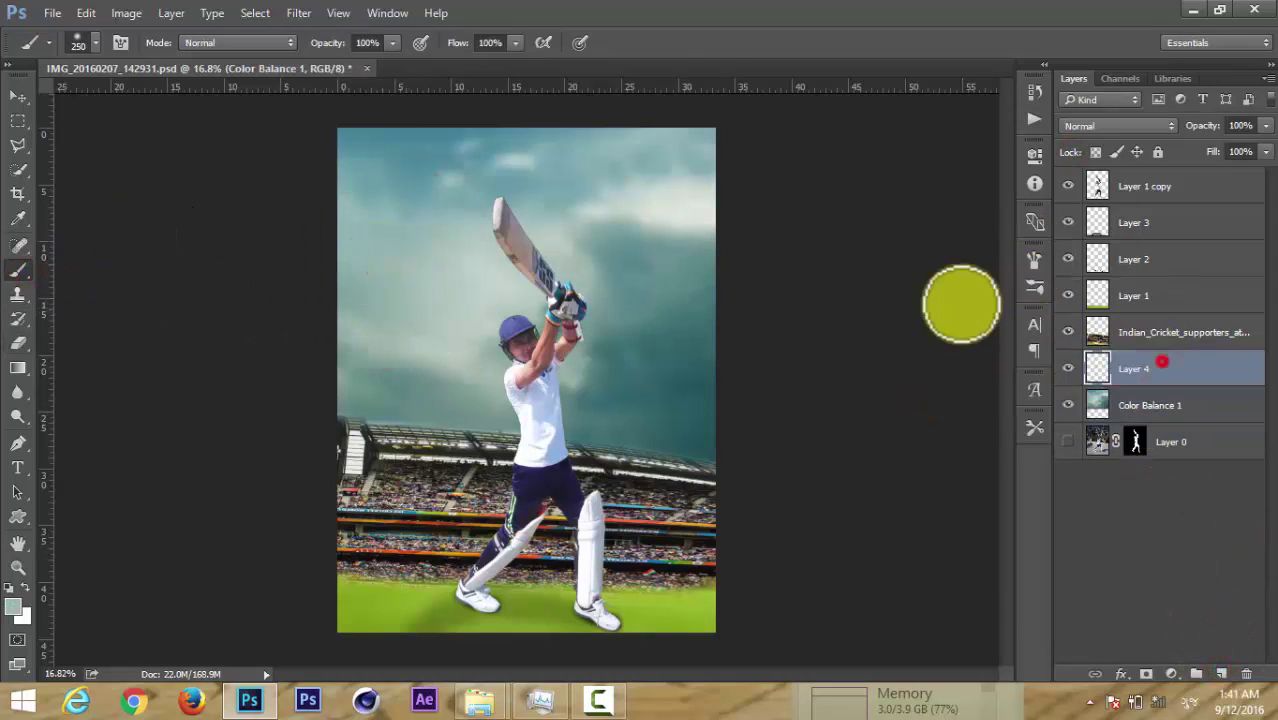
{"action": "left_click", "coordinate": [95, 43]}
{"action": "left_click_drag", "start_coordinate": [538, 371], "coordinate": [542, 528]}
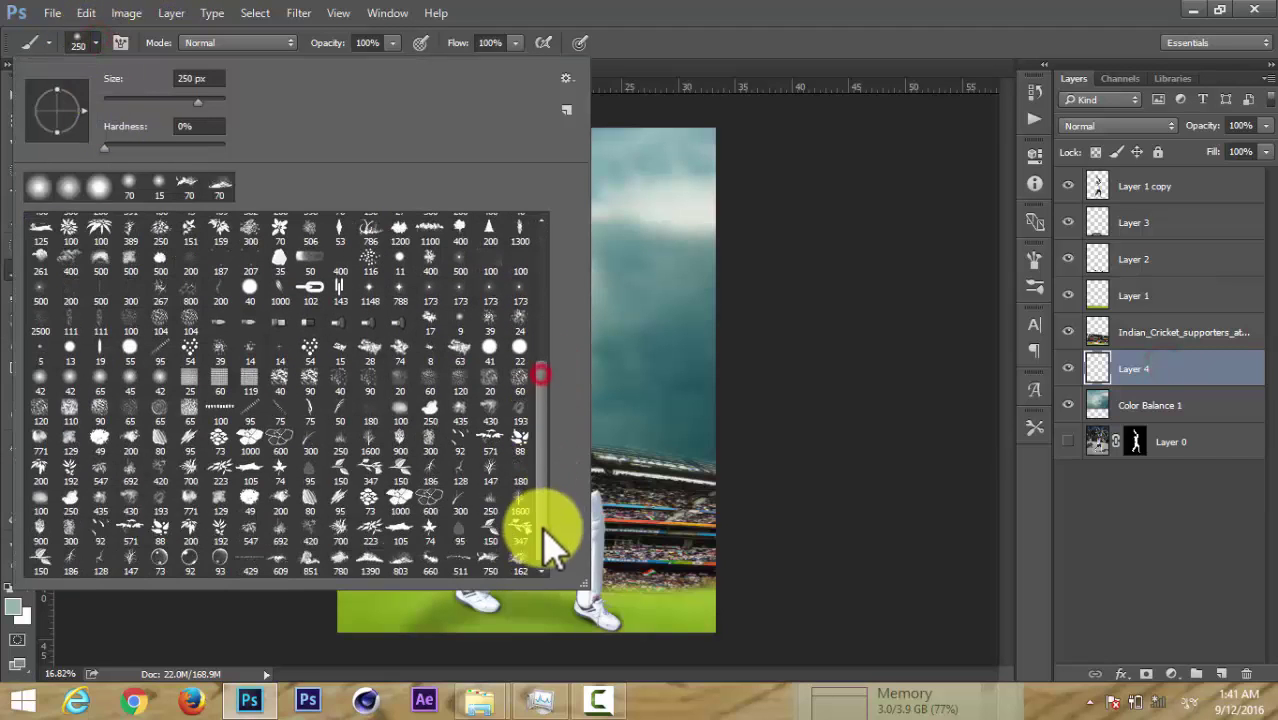
{"action": "left_click", "coordinate": [125, 548]}
{"action": "left_click", "coordinate": [698, 8]}
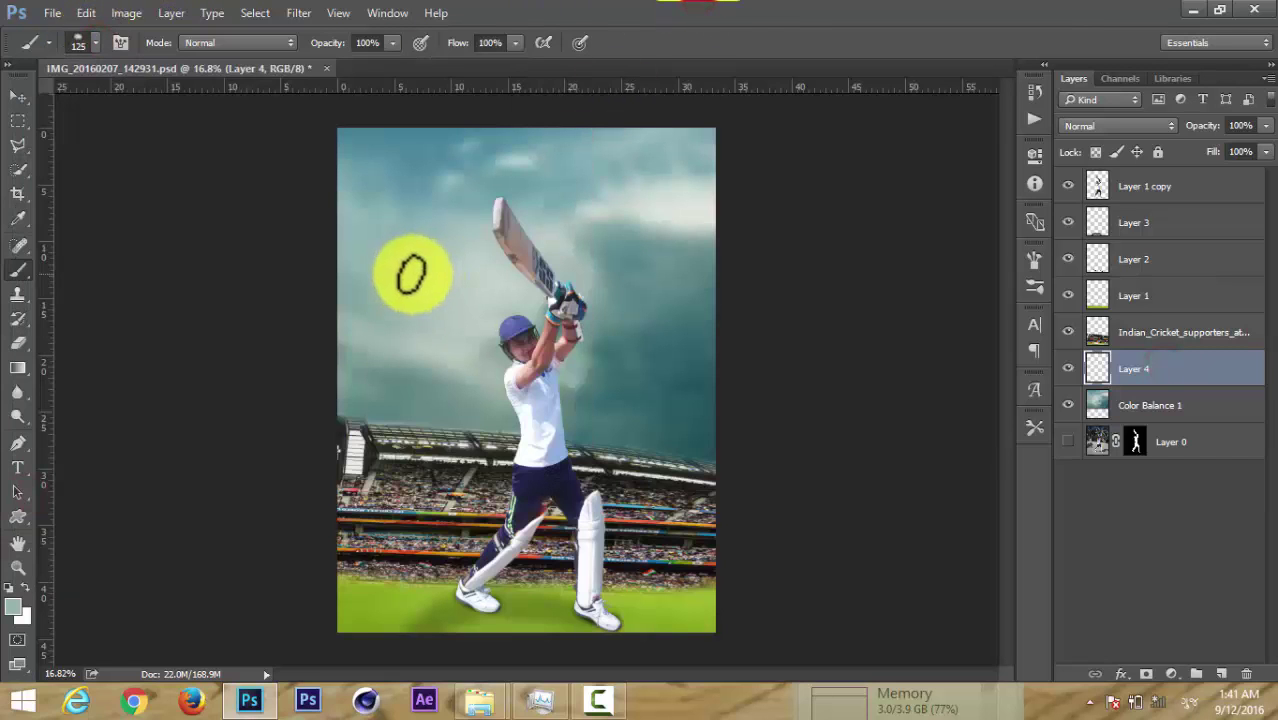
{"action": "key", "text": "]"}
{"action": "key", "text": "]"}
{"action": "key", "text": "]"}
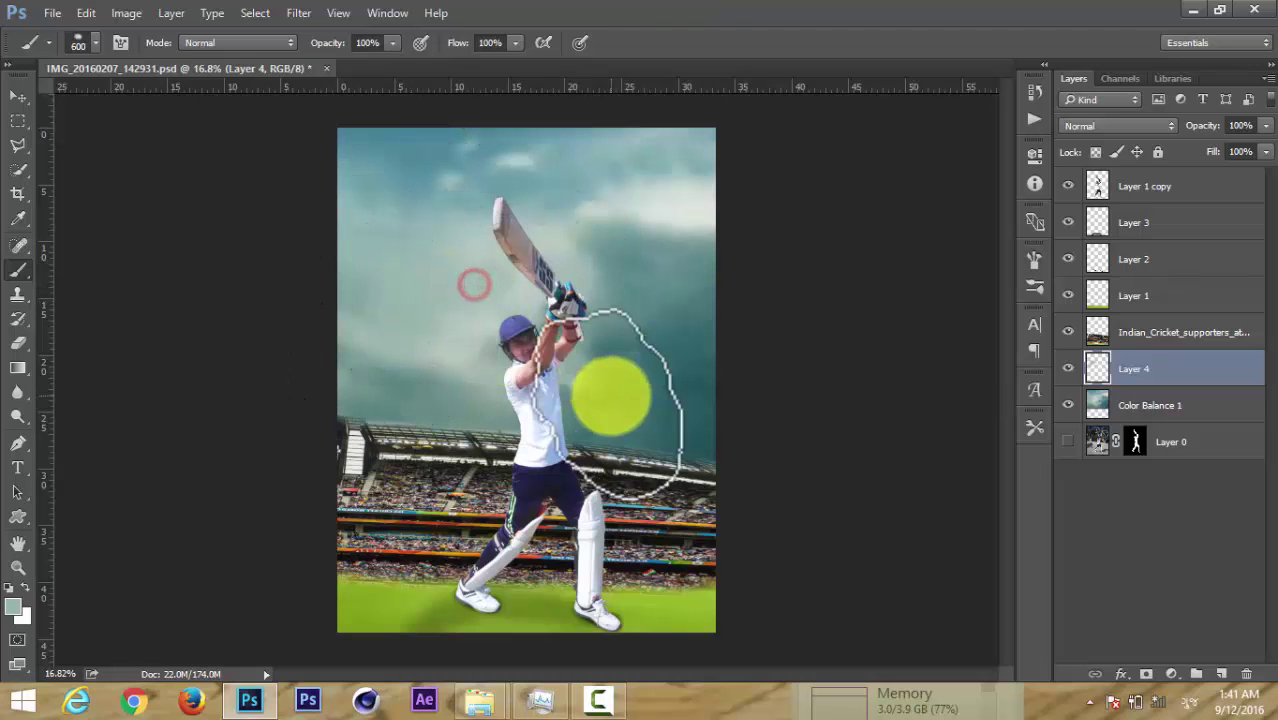
Paint large soft dabs of sampled dark teal and stand colours across the sky.
{"action": "left_click", "coordinate": [676, 428], "text": "alt"}
{"action": "left_click", "coordinate": [491, 310]}
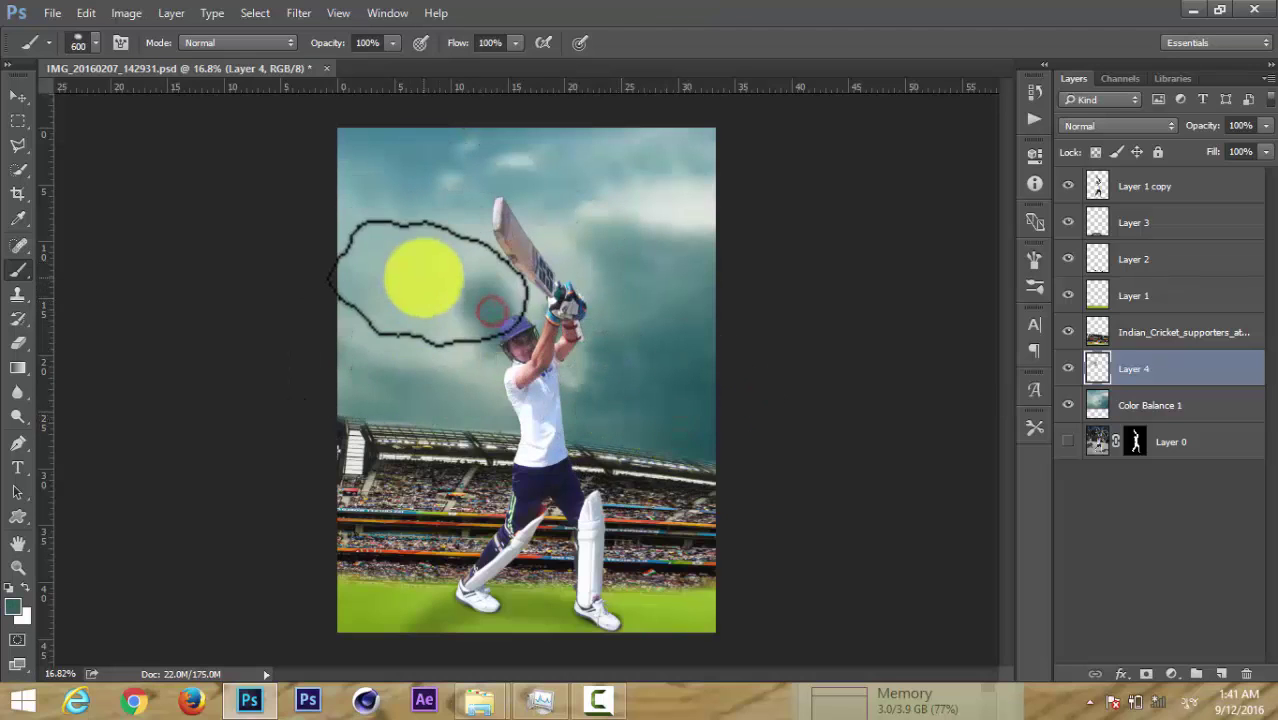
{"action": "key", "text": "]"}
{"action": "key", "text": "]"}
{"action": "key", "text": "]"}
{"action": "key", "text": "]"}
{"action": "key", "text": "]"}
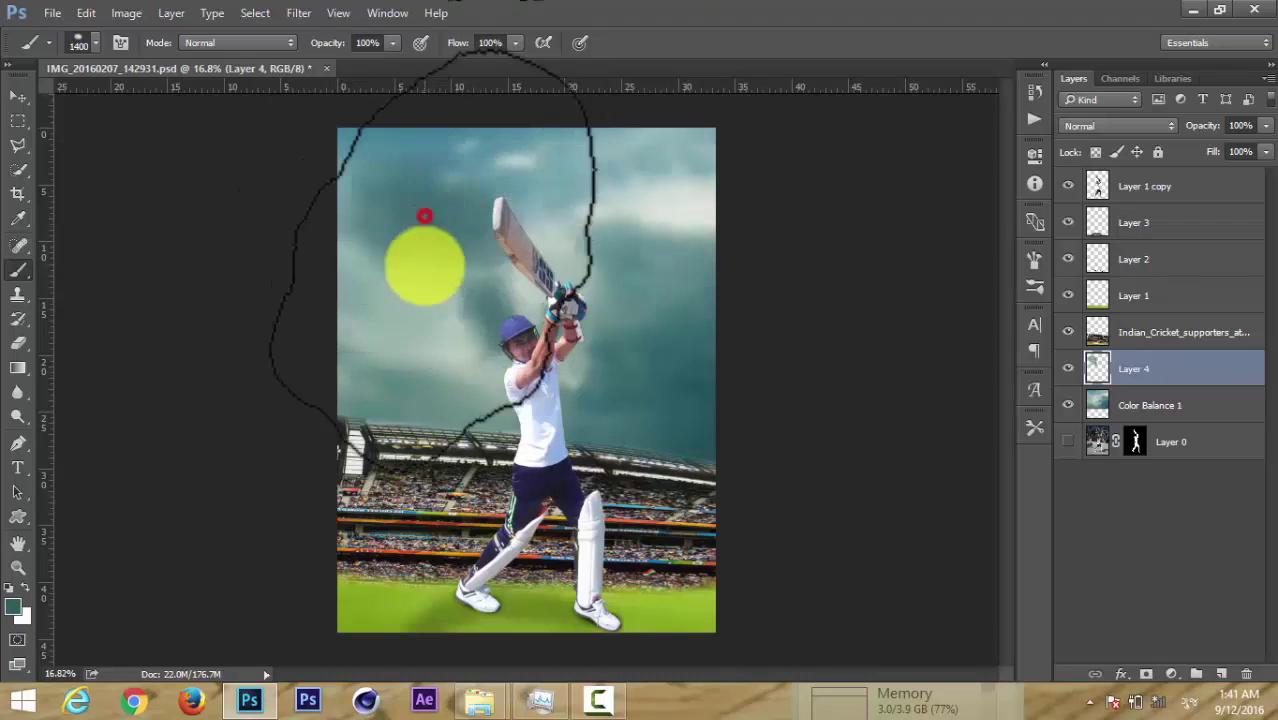
{"action": "key", "text": "bracketleft"}
{"action": "key", "text": "bracketleft"}
{"action": "key", "text": "bracketleft"}
{"action": "left_click", "coordinate": [421, 440], "text": "alt"}
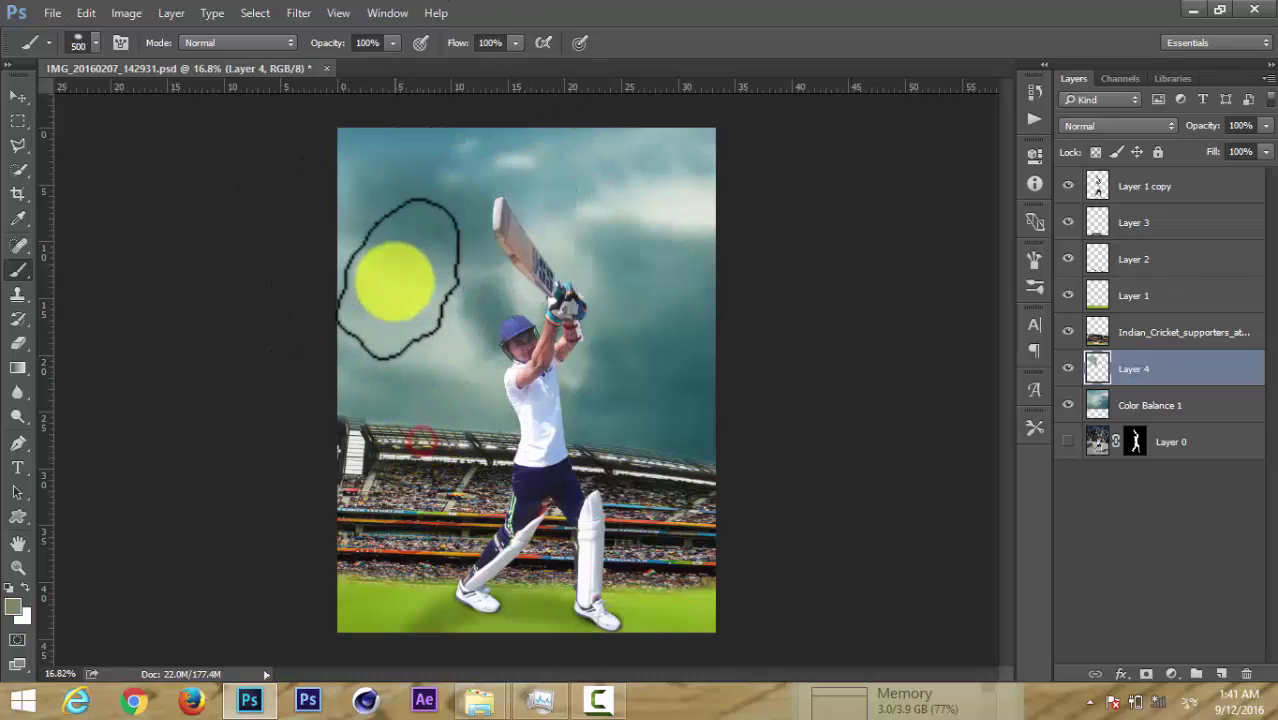
{"action": "left_click", "coordinate": [395, 280]}
{"action": "key", "text": "bracketright"}
{"action": "left_click", "coordinate": [451, 145]}
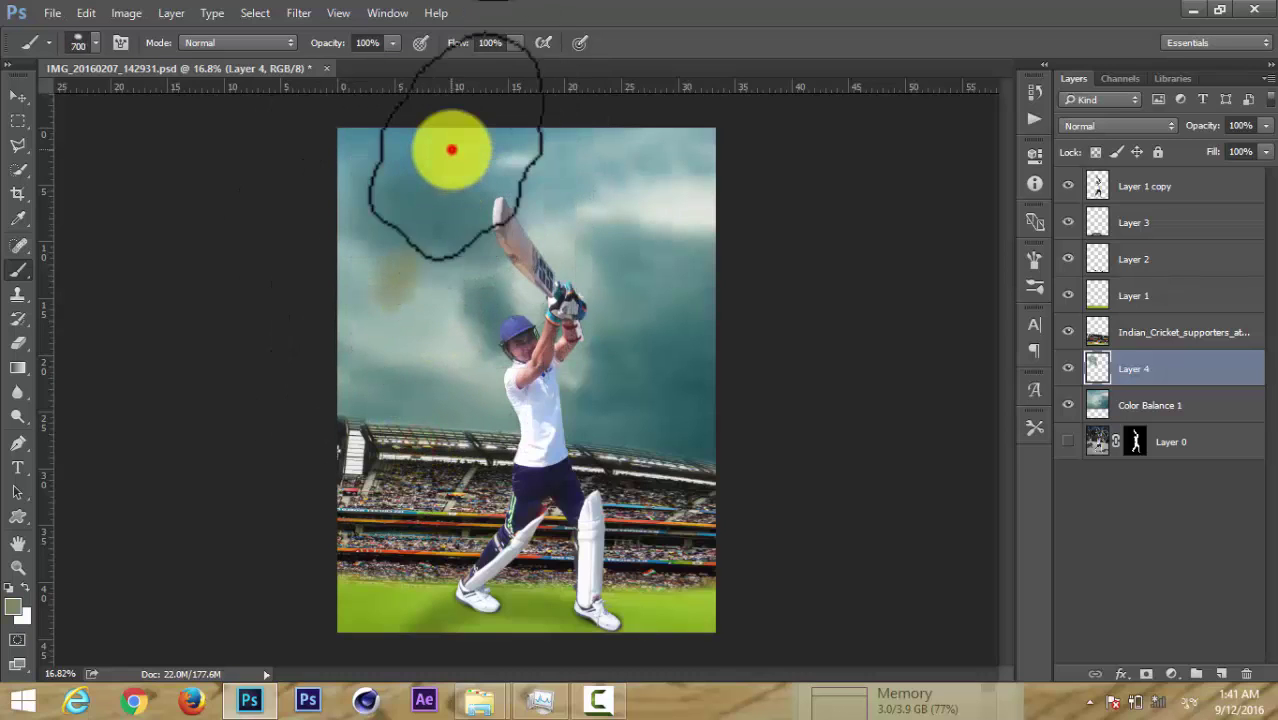
Set Layer 4 to Screen blend mode at 41% opacity and add Layer 5.
{"action": "left_click", "coordinate": [1165, 128]}
{"action": "left_click", "coordinate": [1095, 248]}
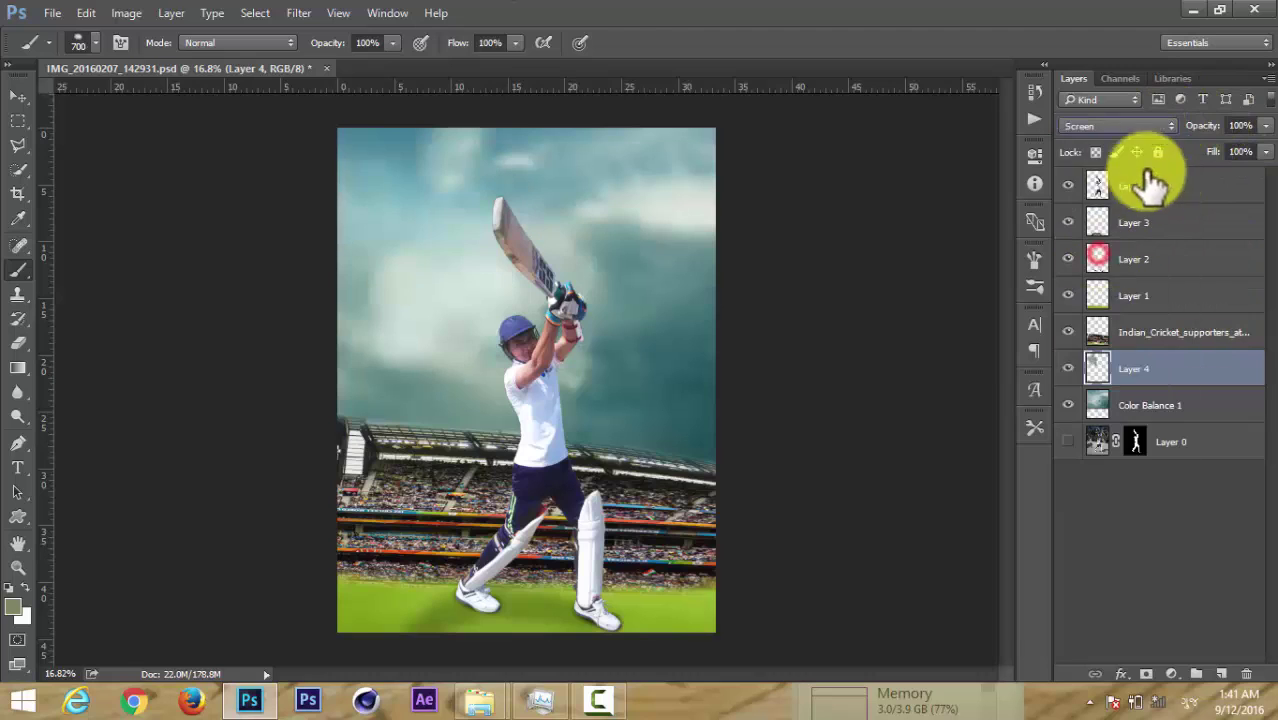
{"action": "left_click_drag", "start_coordinate": [1198, 140], "coordinate": [1212, 146]}
{"action": "left_click", "coordinate": [1191, 368]}
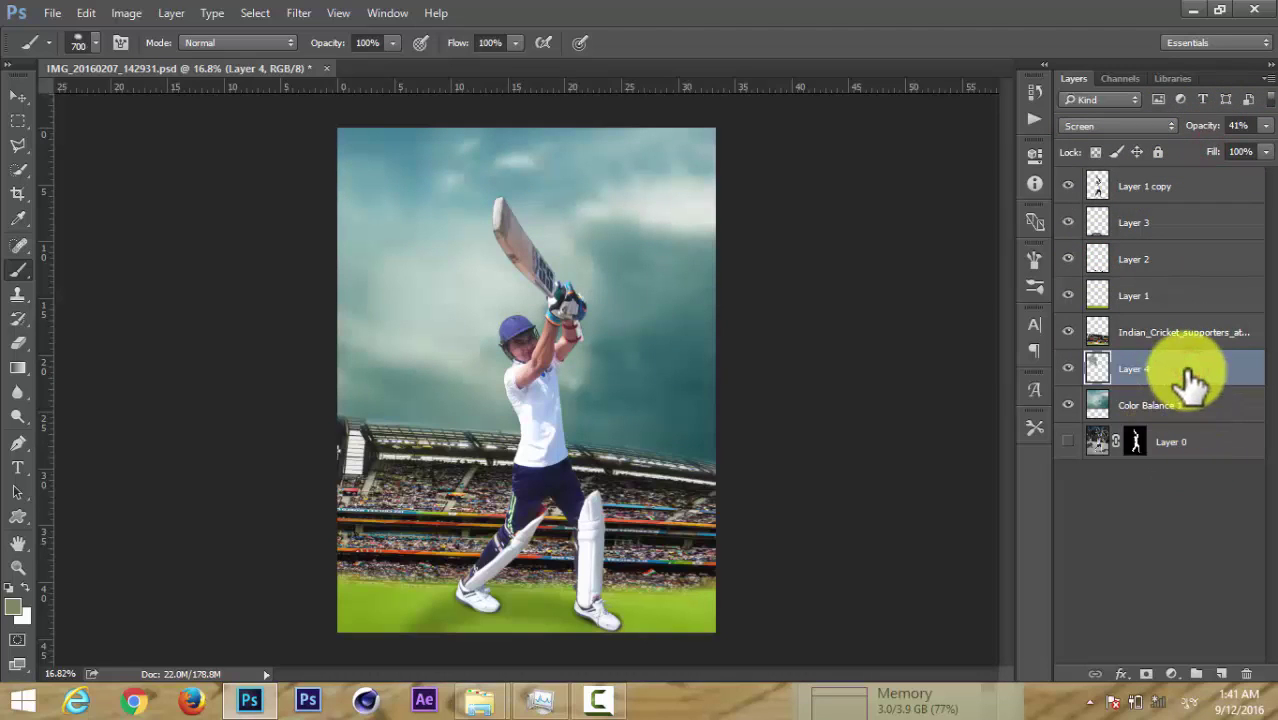
{"action": "left_click", "coordinate": [1222, 673]}
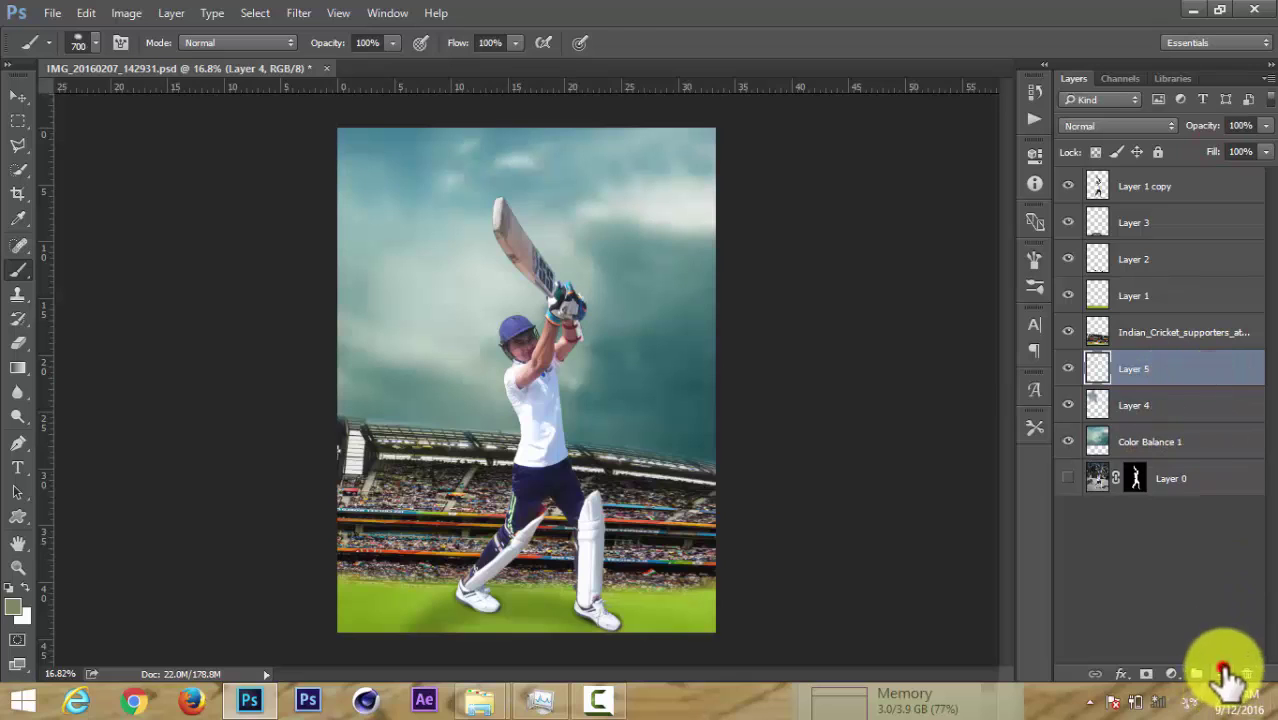
Pick a pale yellow-green foreground and paint large soft glow dabs over the right sky.
{"action": "left_click", "coordinate": [14, 606]}
{"action": "left_click_drag", "start_coordinate": [837, 218], "coordinate": [852, 179]}
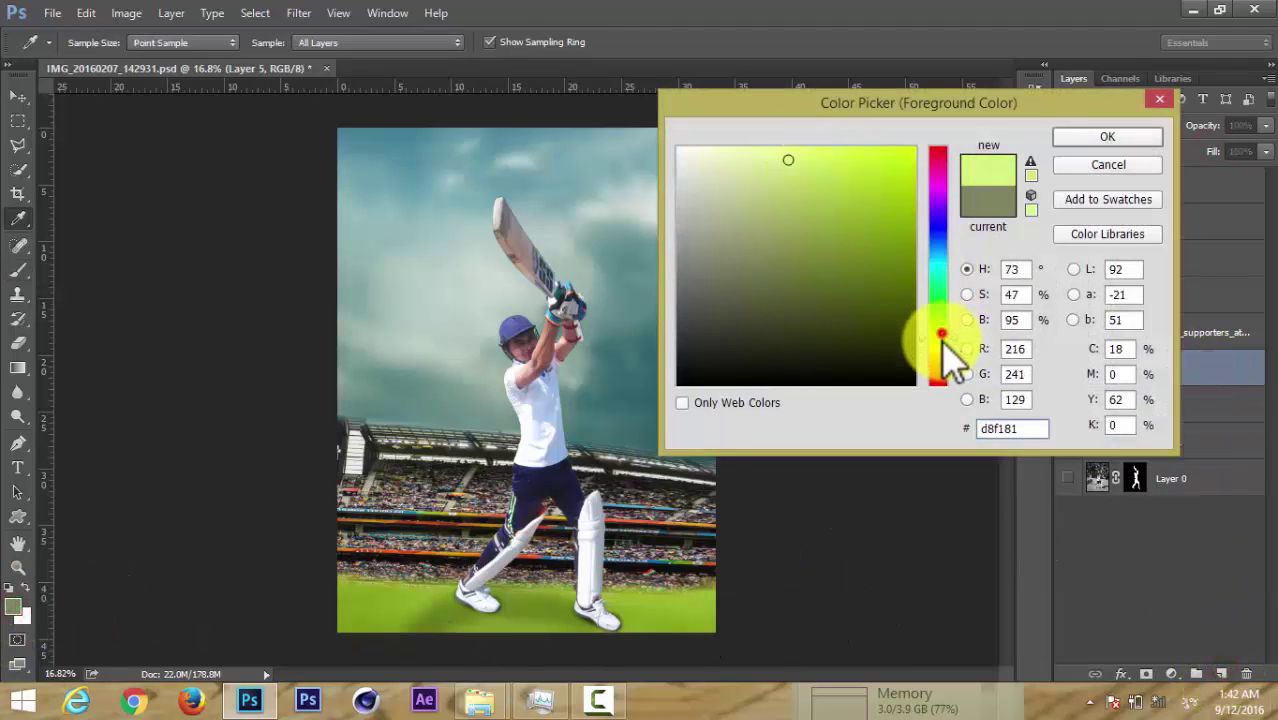
{"action": "left_click", "coordinate": [1087, 140]}
{"action": "key", "text": "b"}
{"action": "left_click", "coordinate": [1150, 368]}
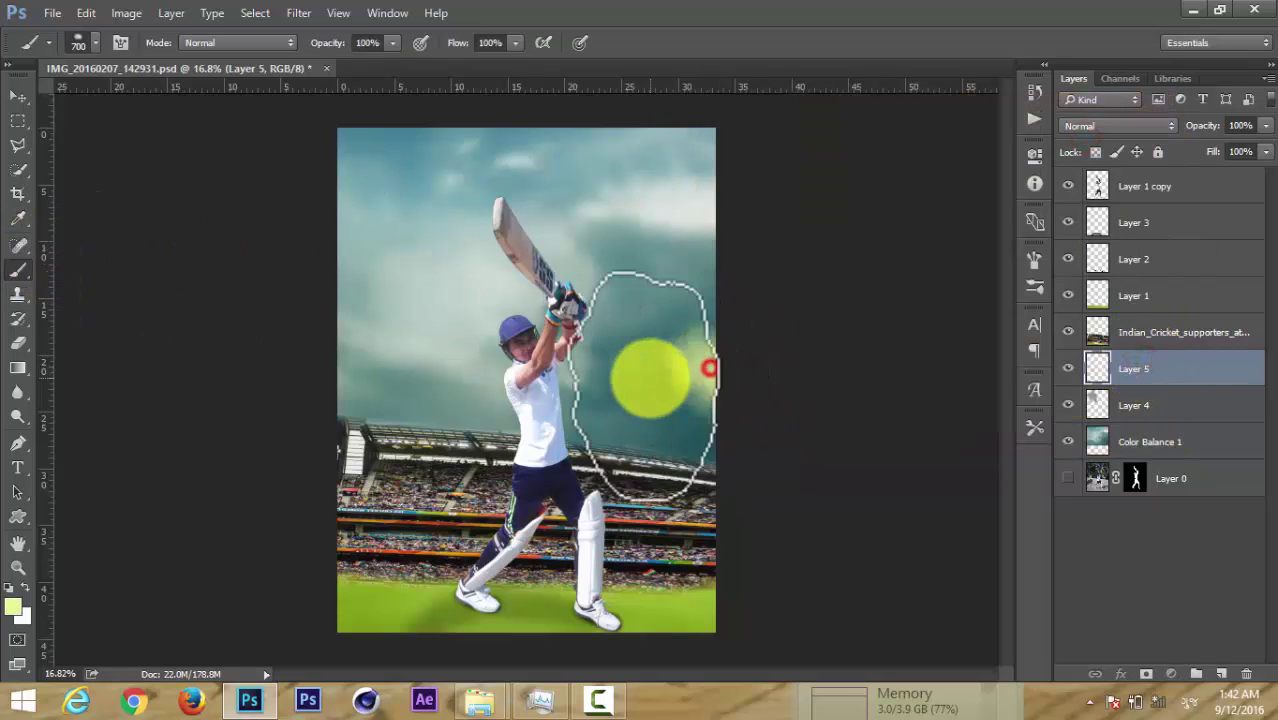
{"action": "key", "text": "bracketright"}
{"action": "key", "text": "bracketright"}
{"action": "key", "text": "bracketright"}
{"action": "left_click", "coordinate": [661, 337]}
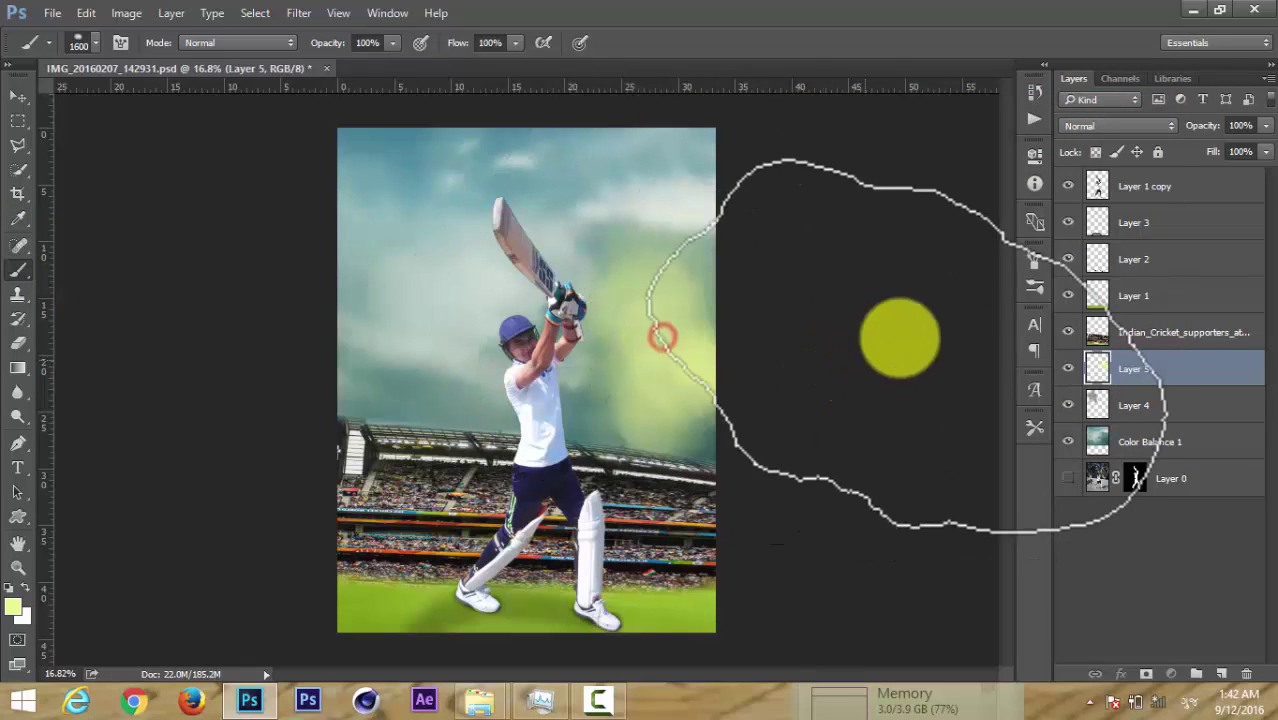
{"action": "key", "text": "bracketleft"}
{"action": "key", "text": "bracketleft"}
{"action": "key", "text": "bracketleft"}
{"action": "left_click", "coordinate": [722, 433]}
Blend Layer 5 in Screen mode, add upper-right glow, and set opacity to 79%.
{"action": "left_click", "coordinate": [1150, 125]}
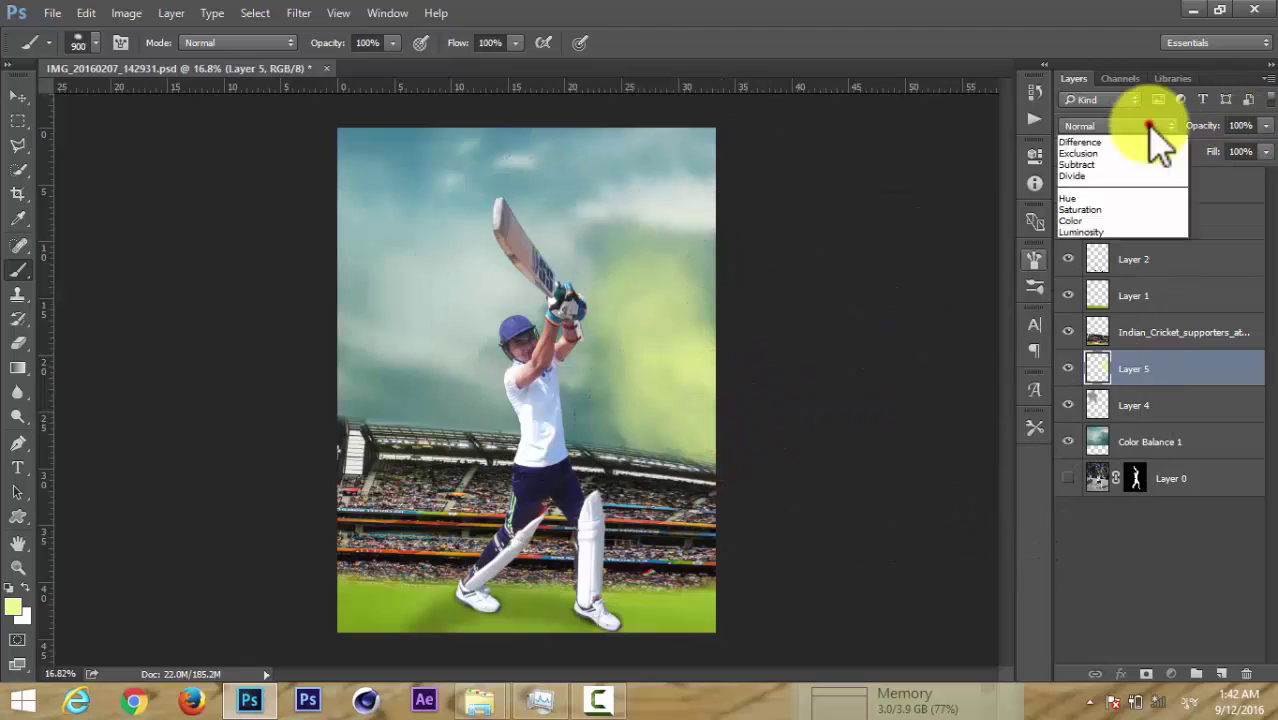
{"action": "left_click", "coordinate": [1121, 265]}
{"action": "left_click_drag", "start_coordinate": [715, 335], "coordinate": [690, 265]}
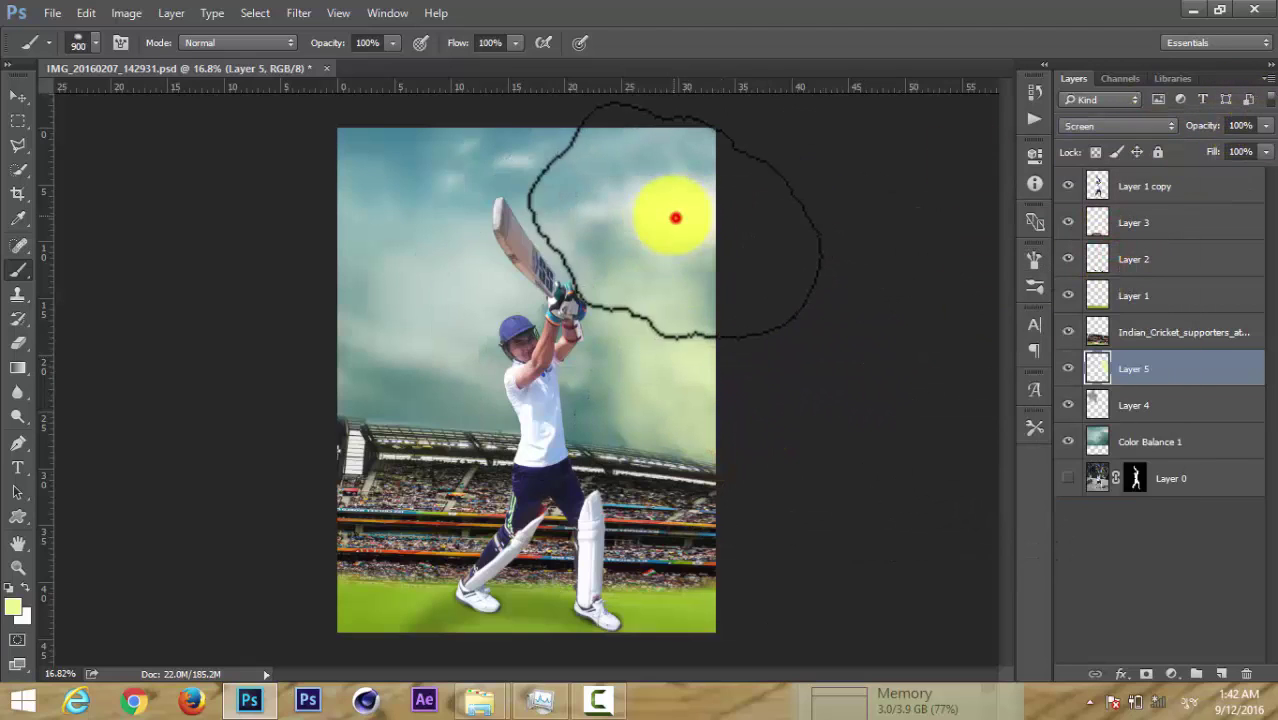
{"action": "left_click", "coordinate": [675, 217]}
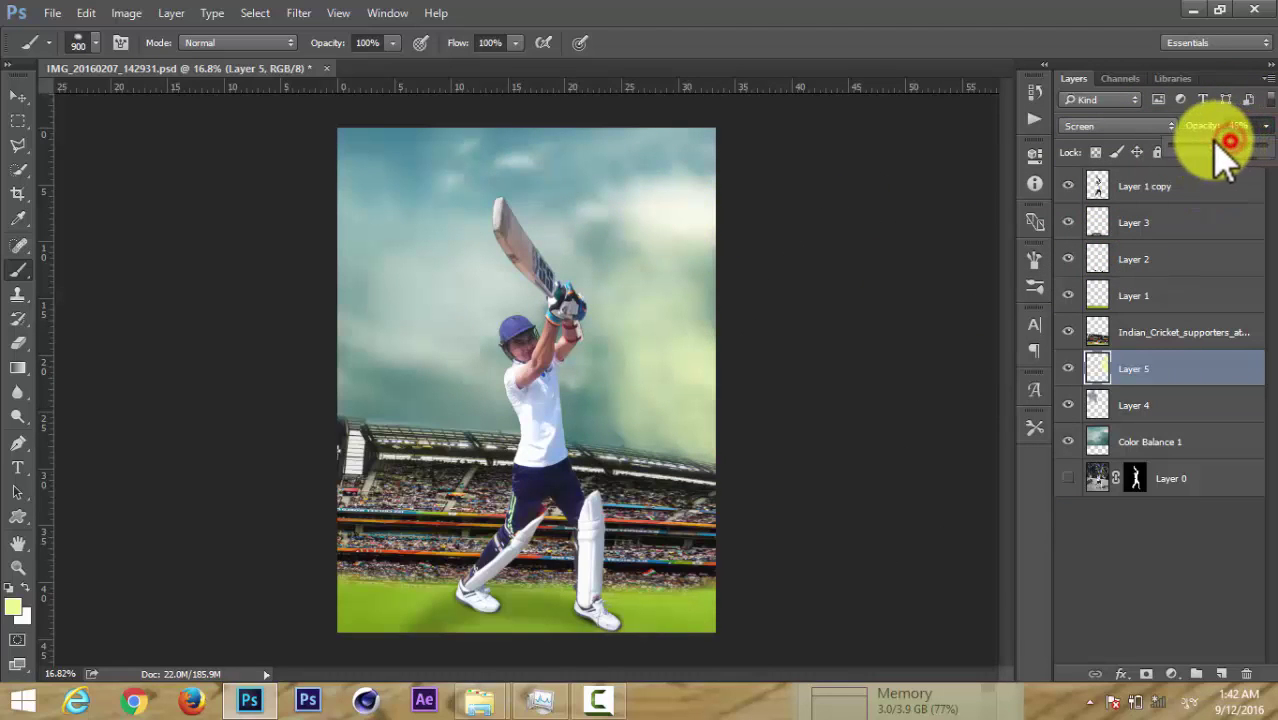
{"action": "mouse_move", "coordinate": [1222, 150]}
{"action": "left_mouse_down"}
{"action": "mouse_move", "coordinate": [1245, 145]}
{"action": "mouse_move", "coordinate": [1240, 155]}
{"action": "left_mouse_up"}
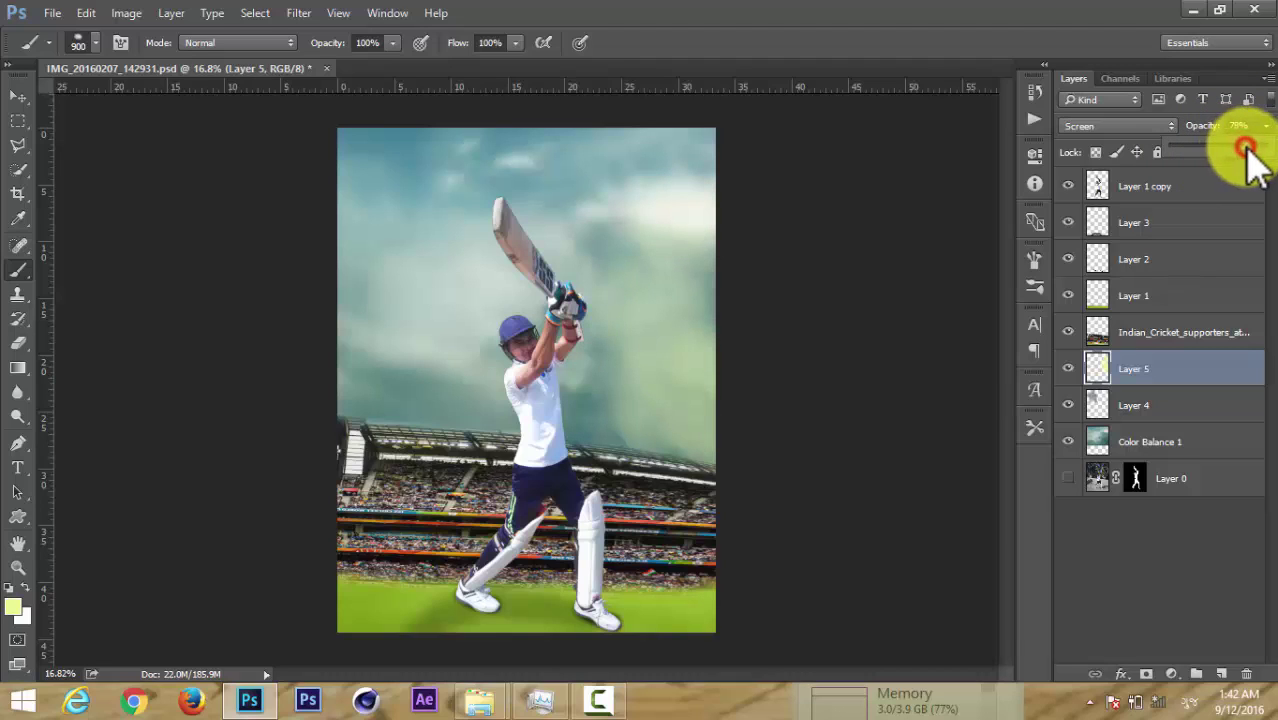
{"action": "left_click", "coordinate": [1198, 368]}
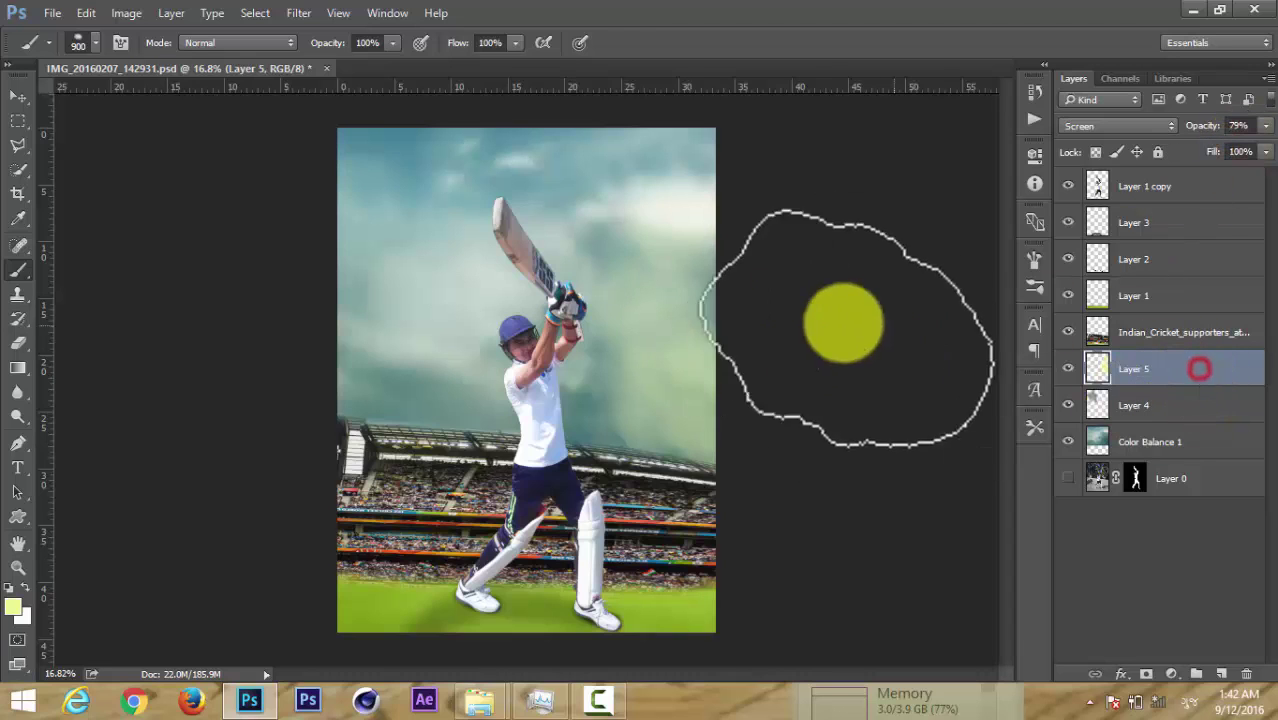
{"action": "key", "text": "ctrl+0"}
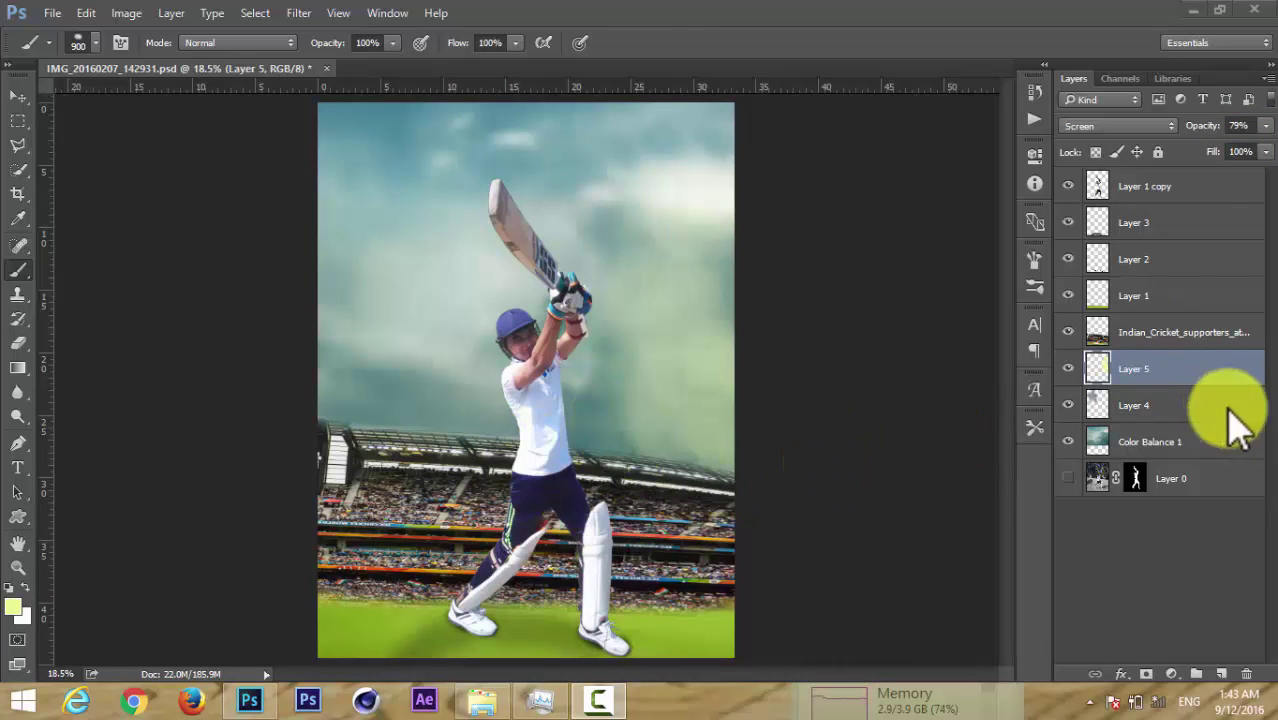
Apply a 5.7 px Gaussian Blur to the stadium crowd layer.
{"action": "left_click", "coordinate": [1216, 334]}
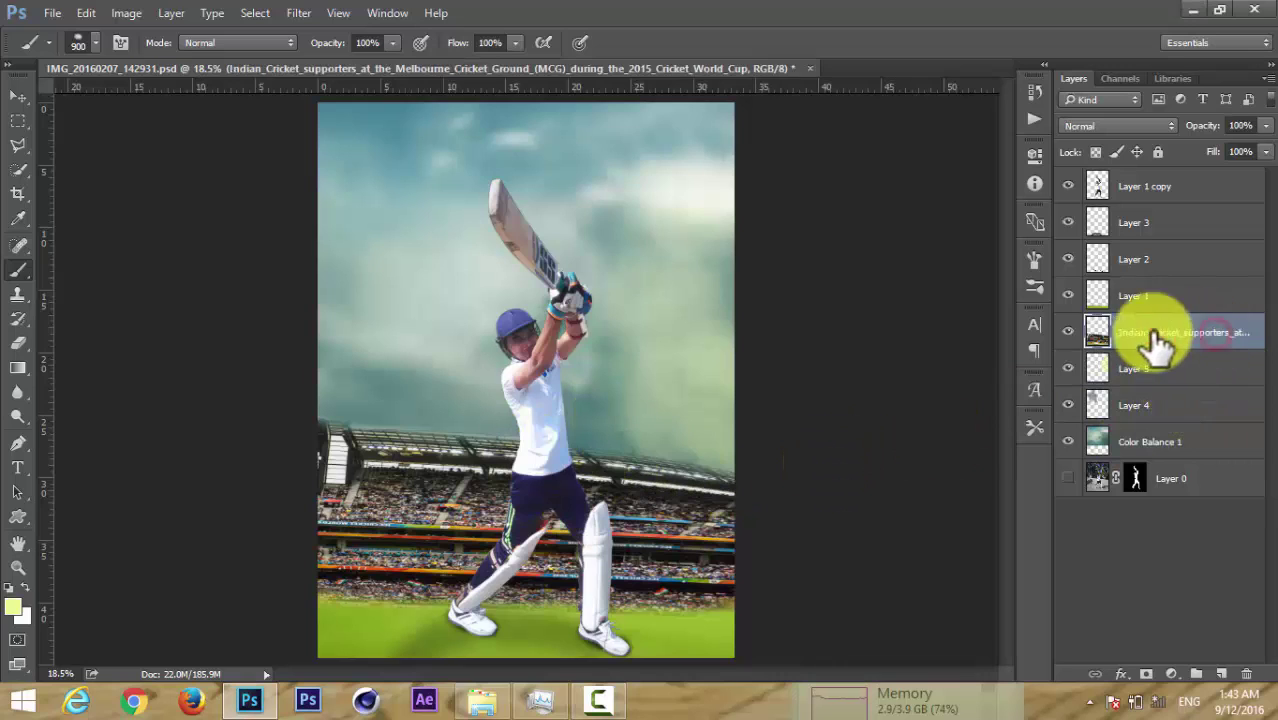
{"action": "left_click", "coordinate": [293, 13]}
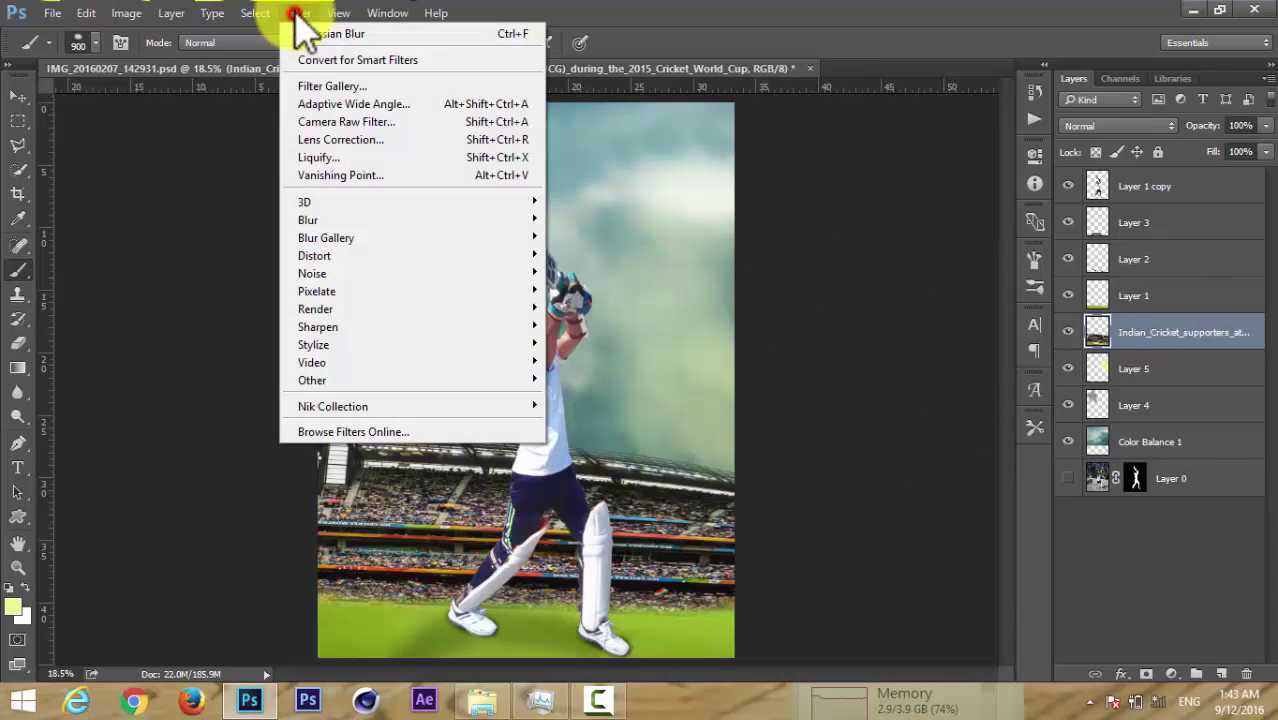
{"action": "left_click", "coordinate": [336, 216]}
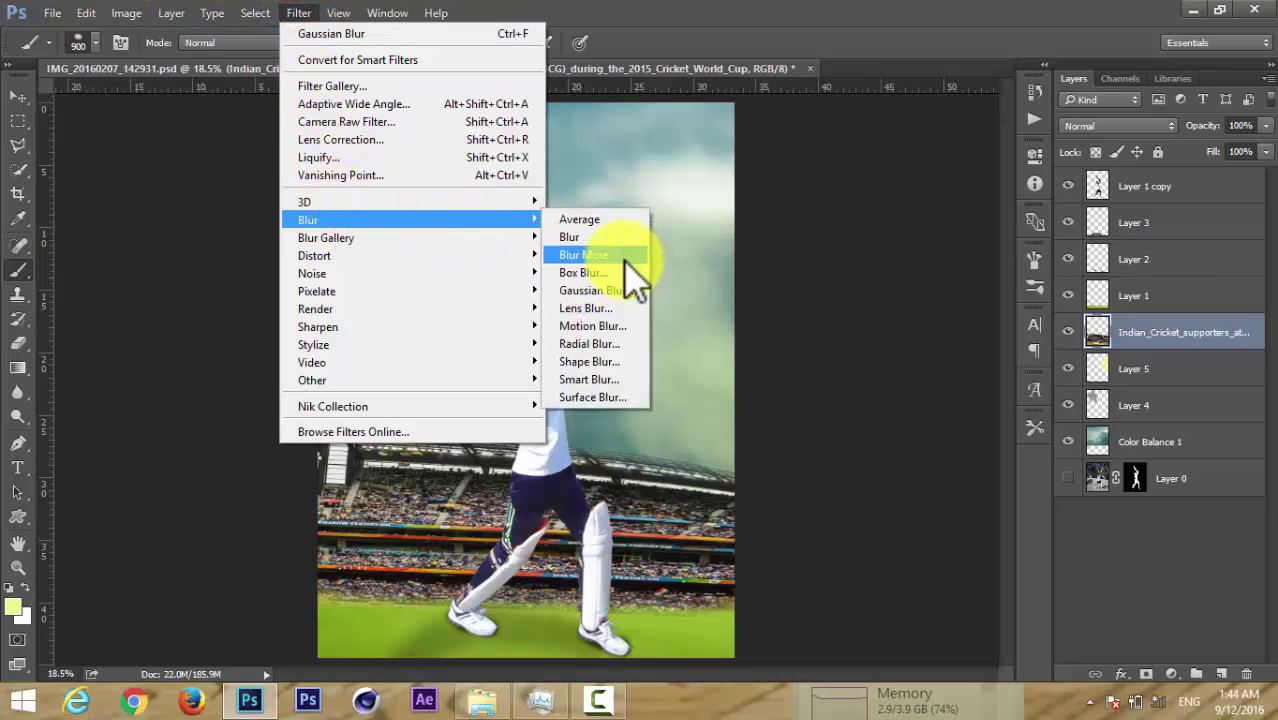
{"action": "left_click", "coordinate": [628, 290]}
{"action": "left_click_drag", "start_coordinate": [893, 401], "coordinate": [887, 401]}
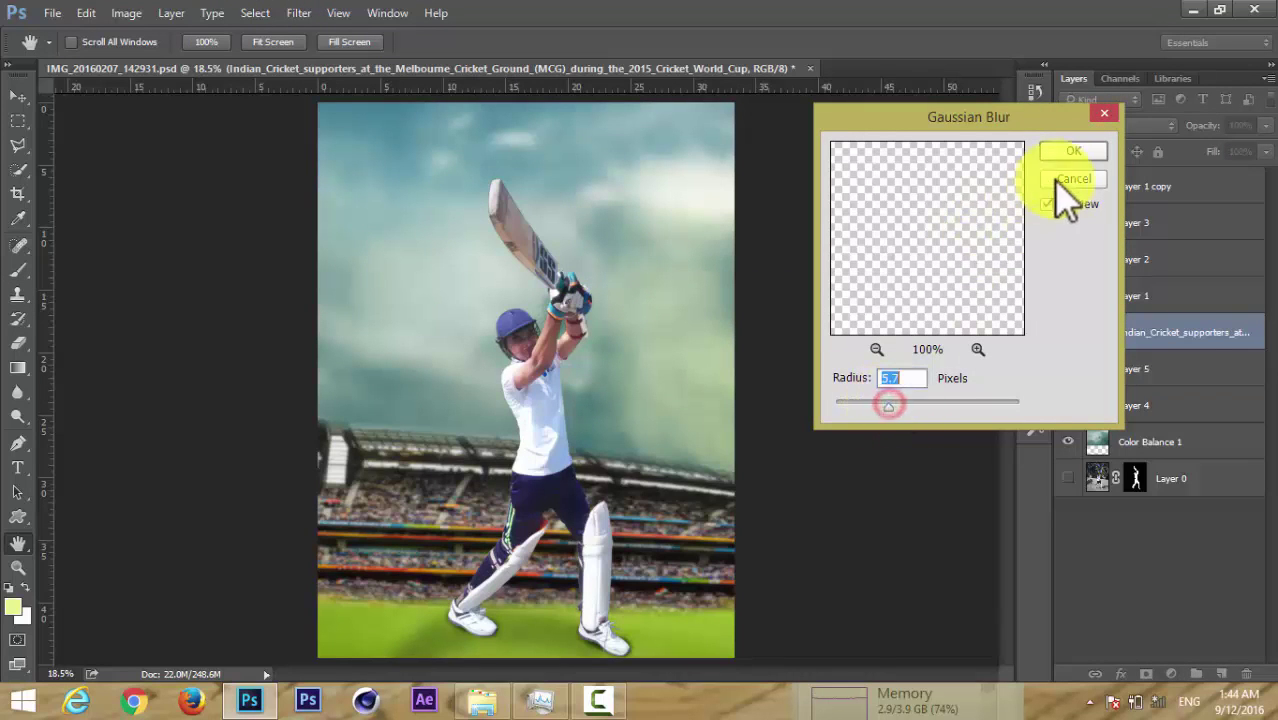
{"action": "left_click", "coordinate": [1060, 152]}
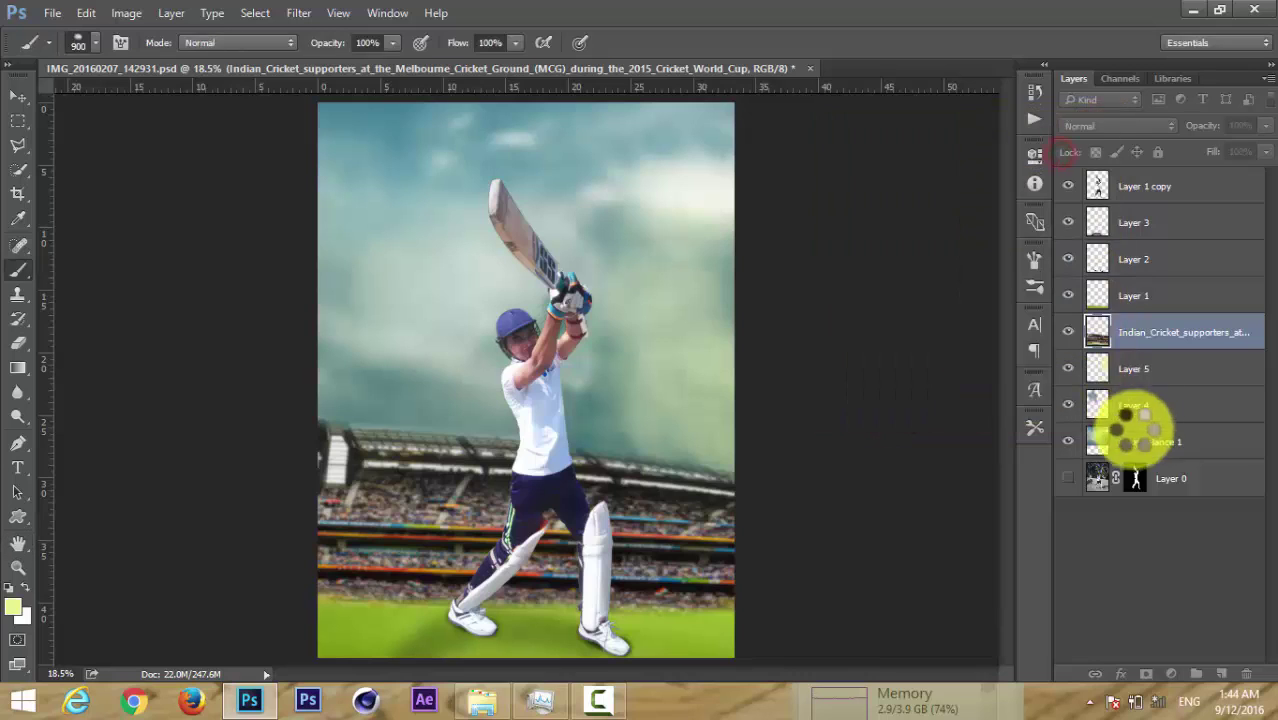
Select Layer 1 and browse the brush tip list.
{"action": "left_click", "coordinate": [1132, 295]}
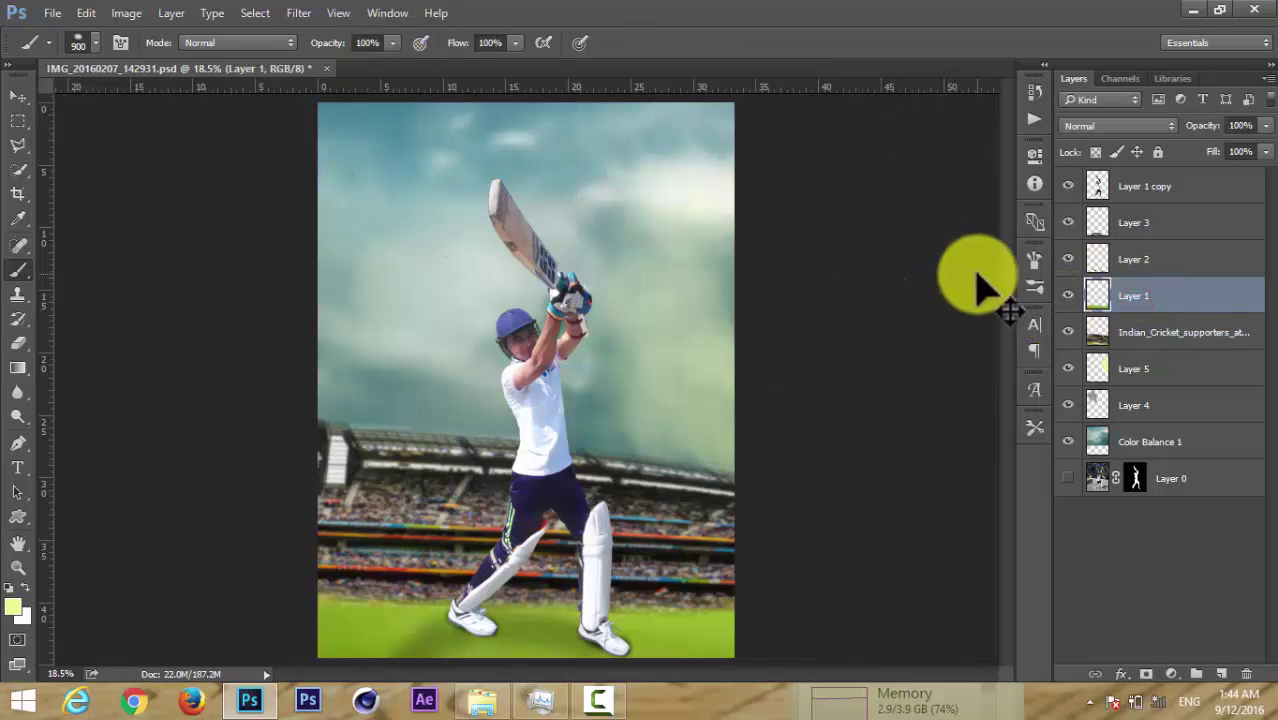
{"action": "left_click", "coordinate": [1188, 300]}
{"action": "left_click", "coordinate": [90, 42]}
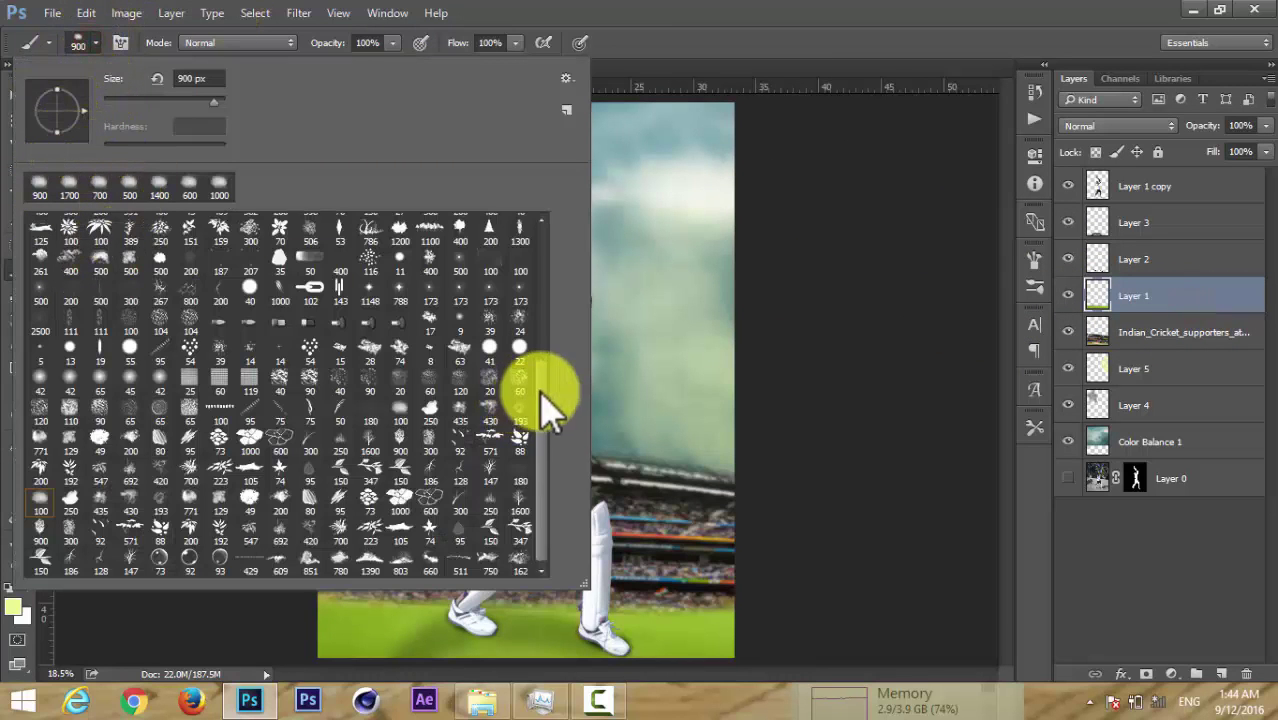
{"action": "left_click_drag", "start_coordinate": [542, 393], "coordinate": [537, 212]}
{"action": "left_click", "coordinate": [750, 20]}
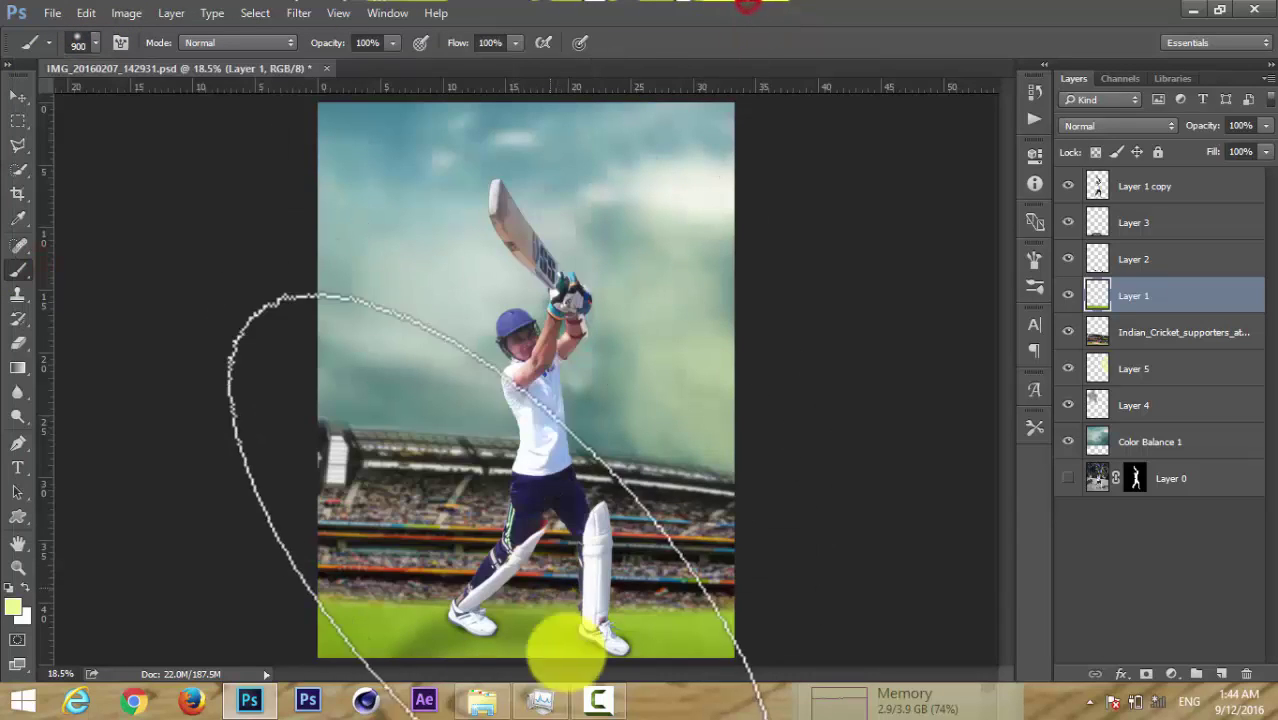
Apply Levels to the Layer 1 copy batsman with input values 22, 0.90 and 225.
{"action": "left_click", "coordinate": [1152, 190]}
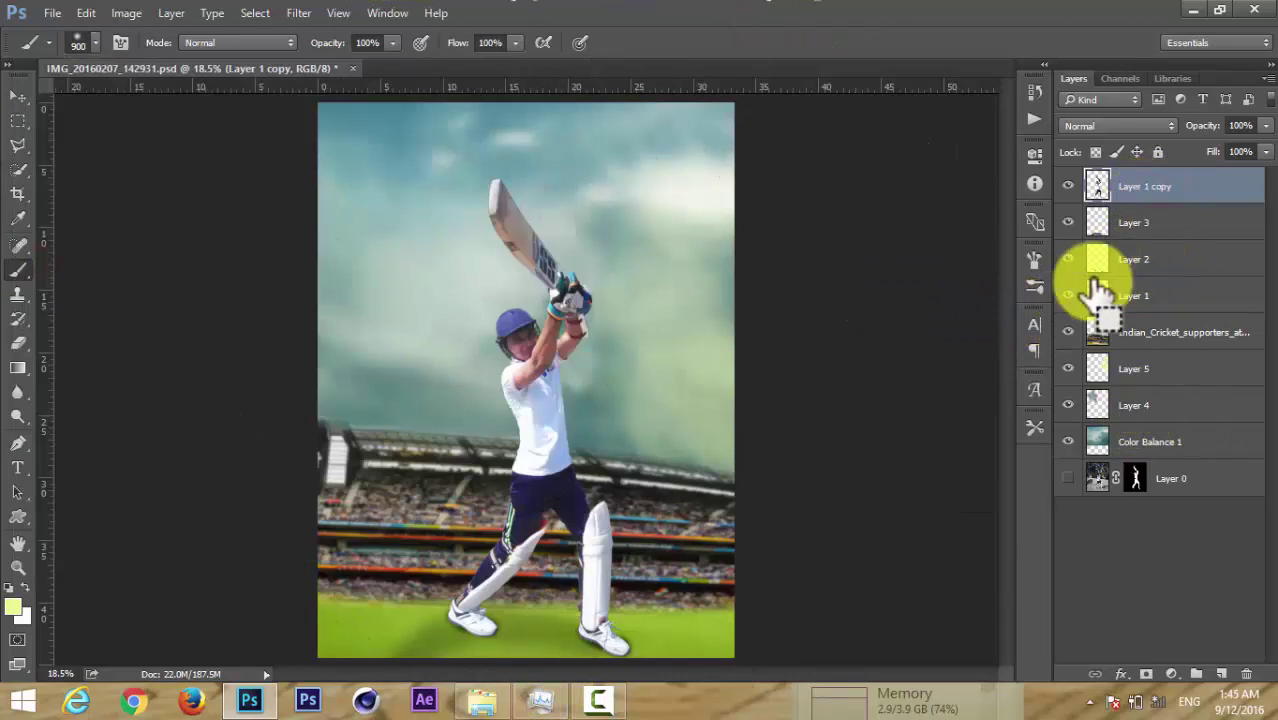
{"action": "key", "text": "ctrl+l"}
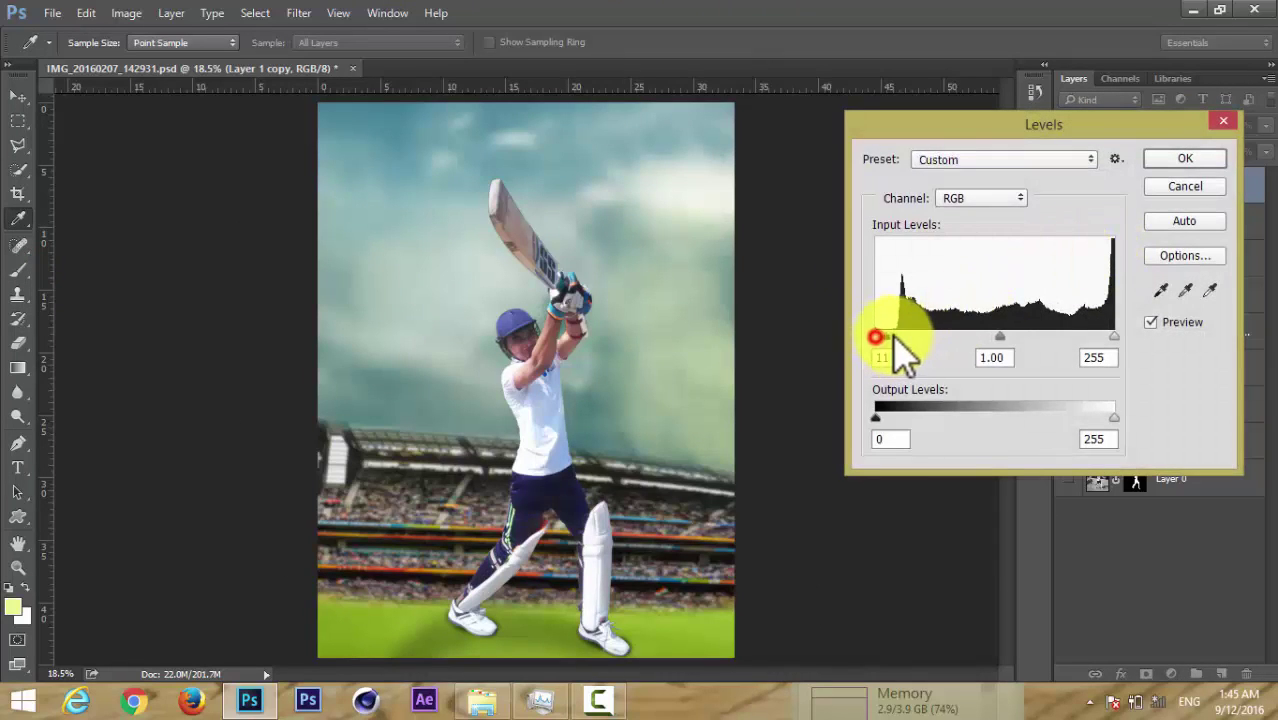
{"action": "left_click_drag", "start_coordinate": [897, 337], "coordinate": [910, 337]}
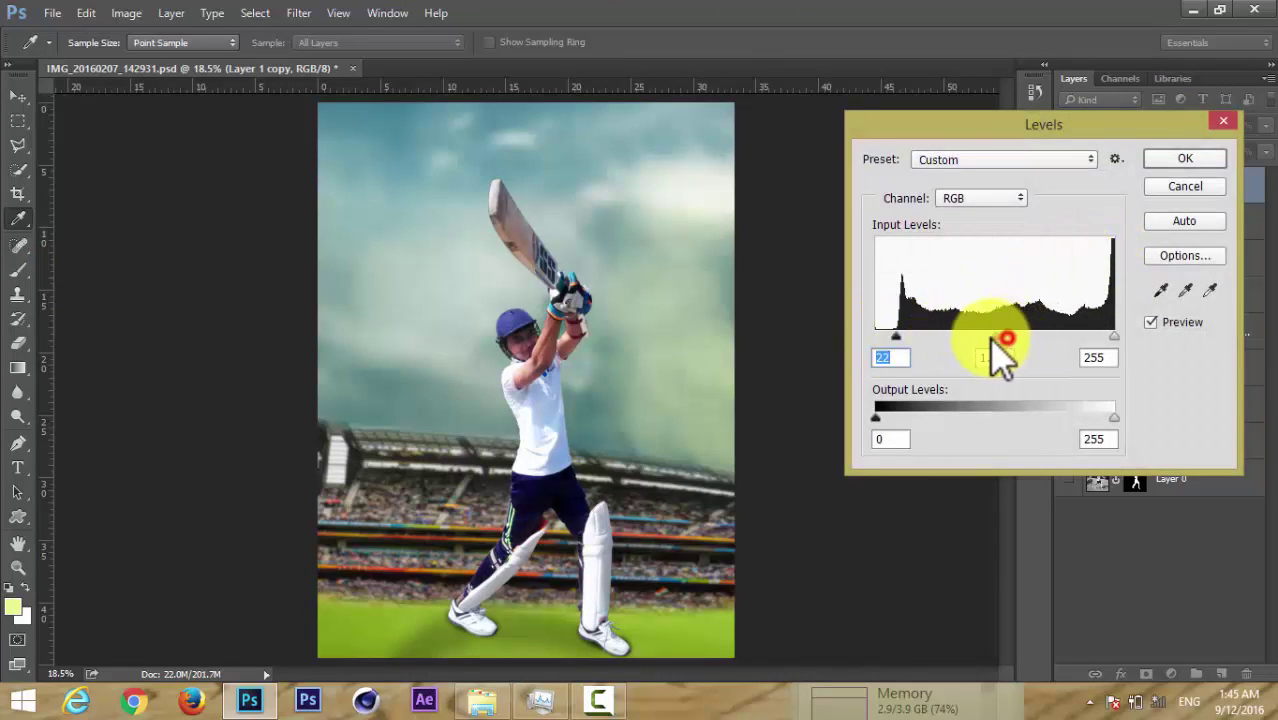
{"action": "left_click_drag", "start_coordinate": [992, 338], "coordinate": [984, 340]}
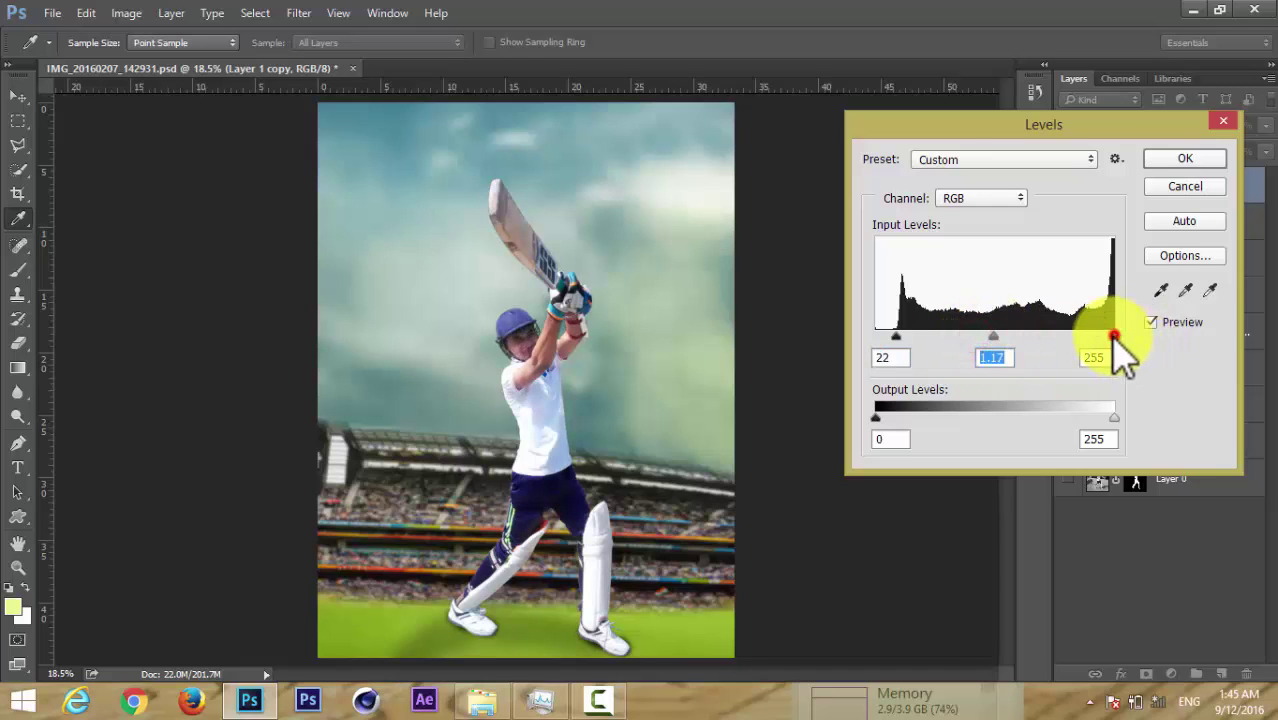
{"action": "left_click_drag", "start_coordinate": [1113, 337], "coordinate": [1081, 336]}
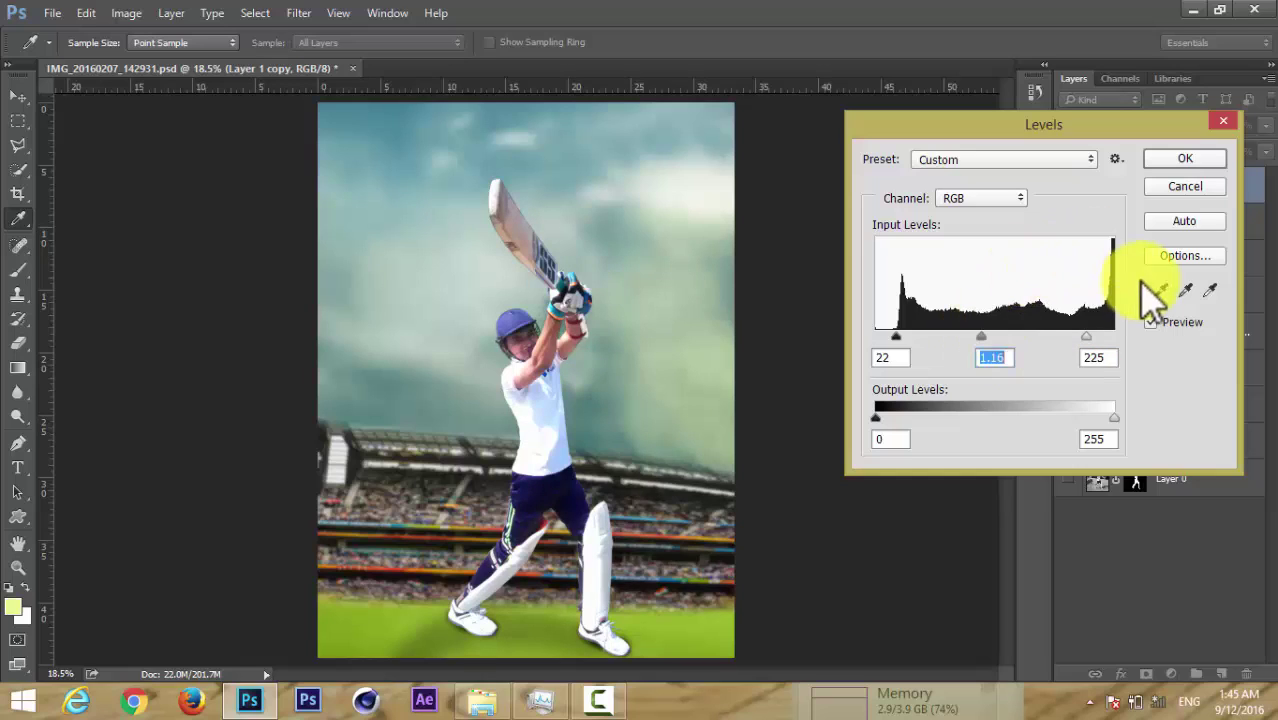
{"action": "left_click", "coordinate": [1153, 321]}
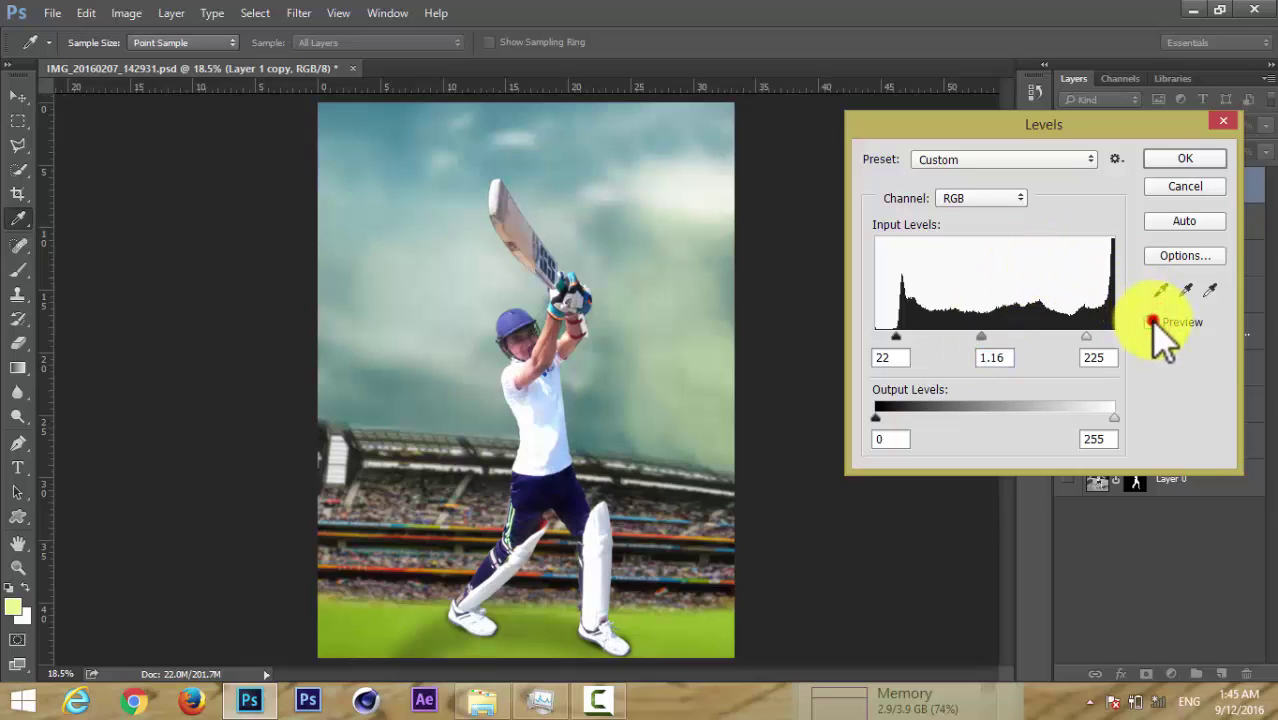
{"action": "left_click", "coordinate": [1153, 321]}
{"action": "left_click_drag", "start_coordinate": [981, 337], "coordinate": [1002, 336]}
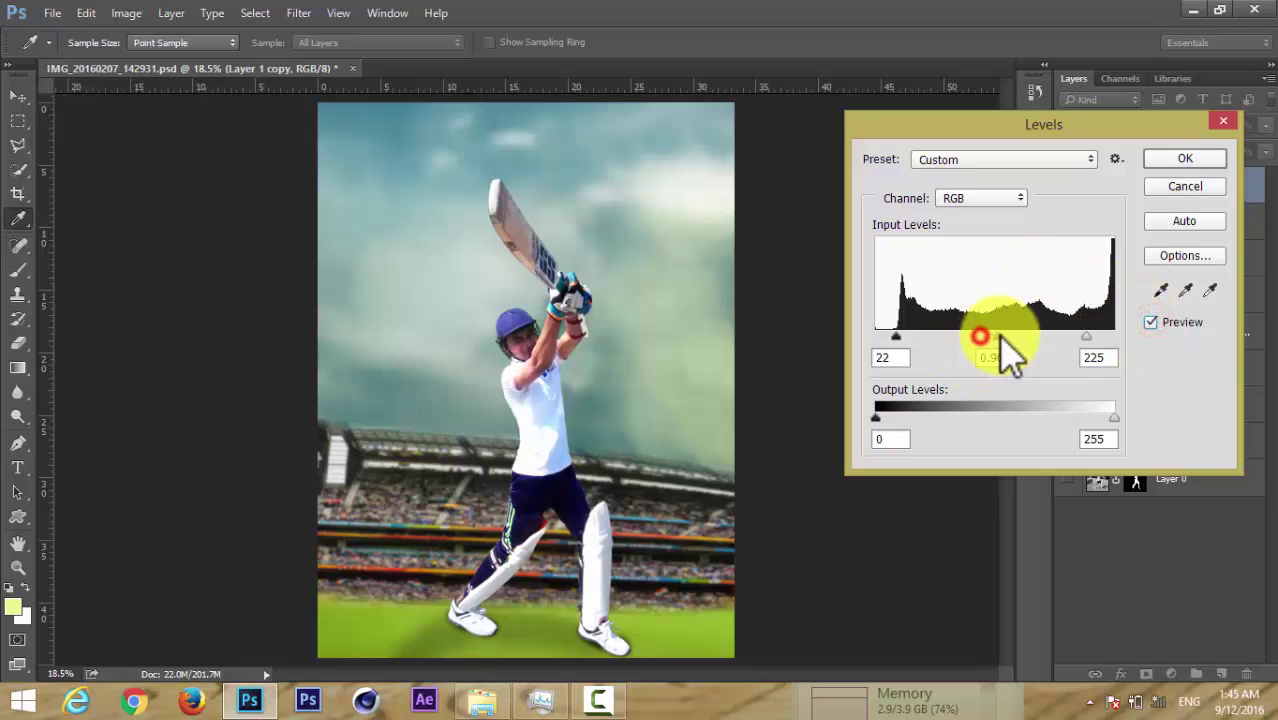
{"action": "left_click", "coordinate": [1001, 342]}
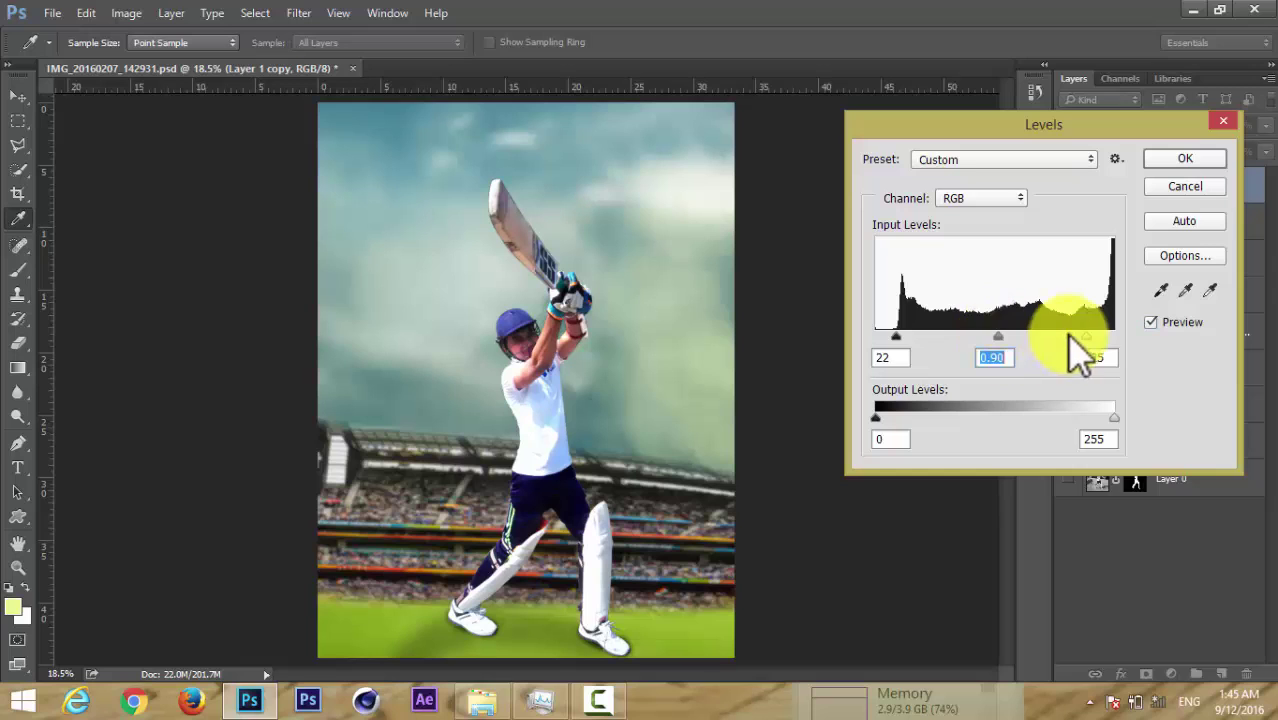
{"action": "left_click_drag", "start_coordinate": [1073, 338], "coordinate": [1093, 337]}
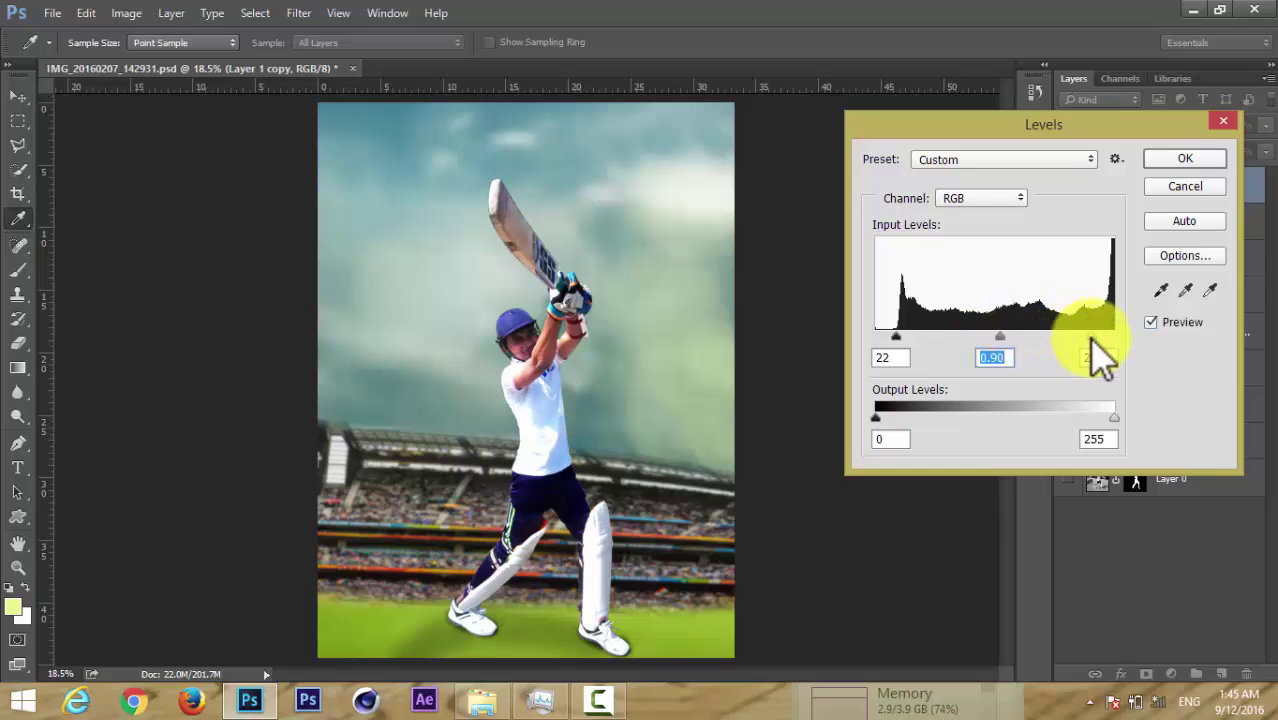
{"action": "left_click", "coordinate": [1183, 158]}
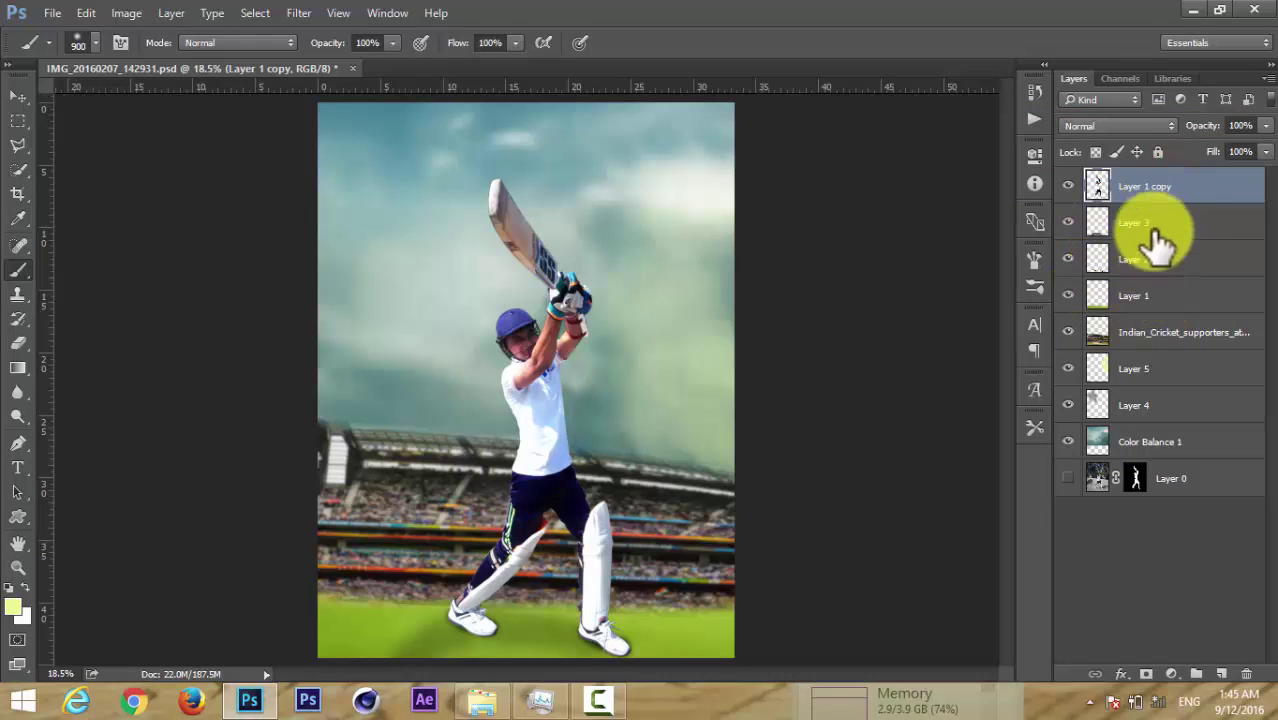
Zoom in on the bat and shrink the brush size to 150.
{"action": "scroll", "coordinate": [540, 195], "scroll_direction": "up", "scroll_amount": 1}
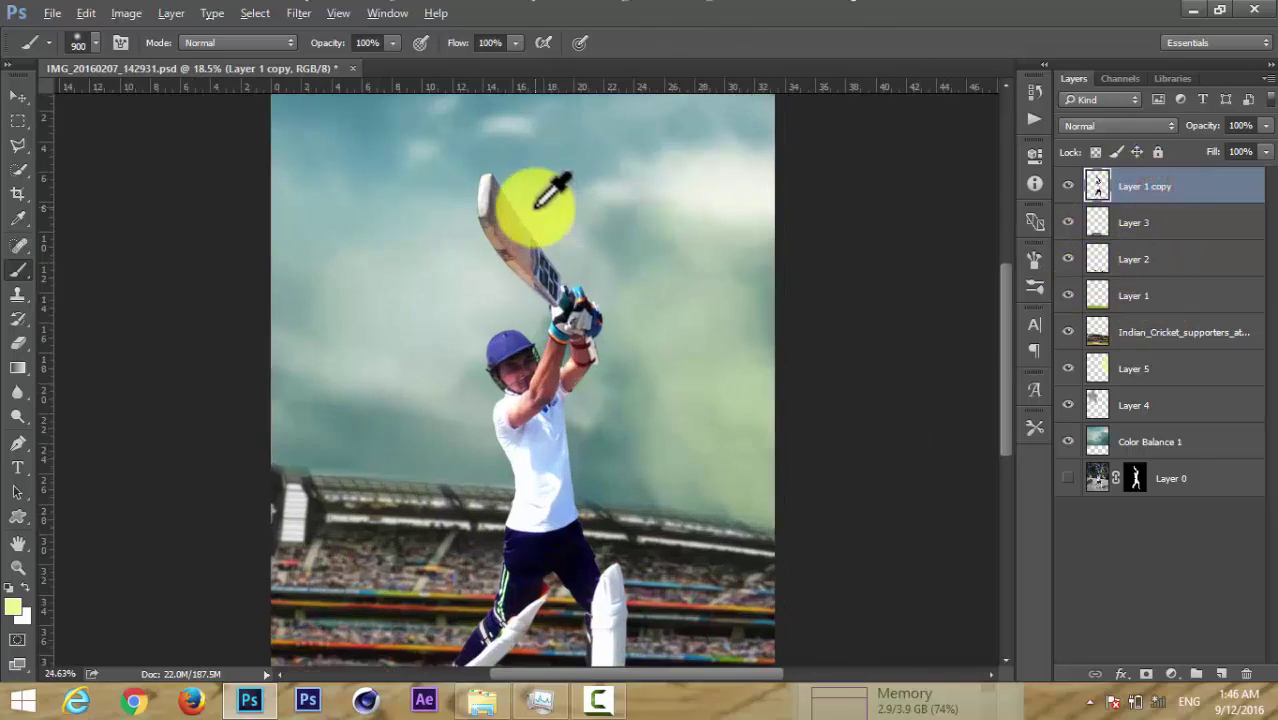
{"action": "scroll", "coordinate": [540, 195], "scroll_direction": "up", "scroll_amount": 2}
{"action": "scroll", "coordinate": [540, 195], "scroll_direction": "up", "scroll_amount": 2}
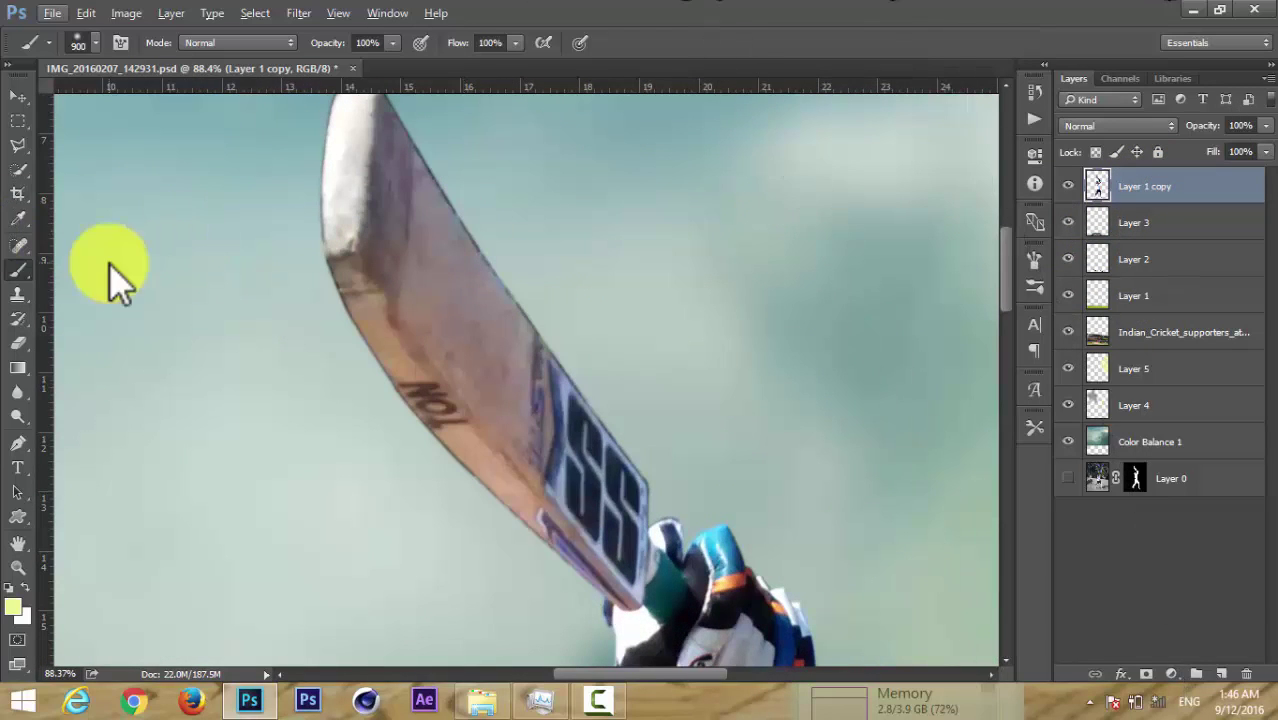
{"action": "key", "text": "bracketleft"}
{"action": "key", "text": "bracketleft"}
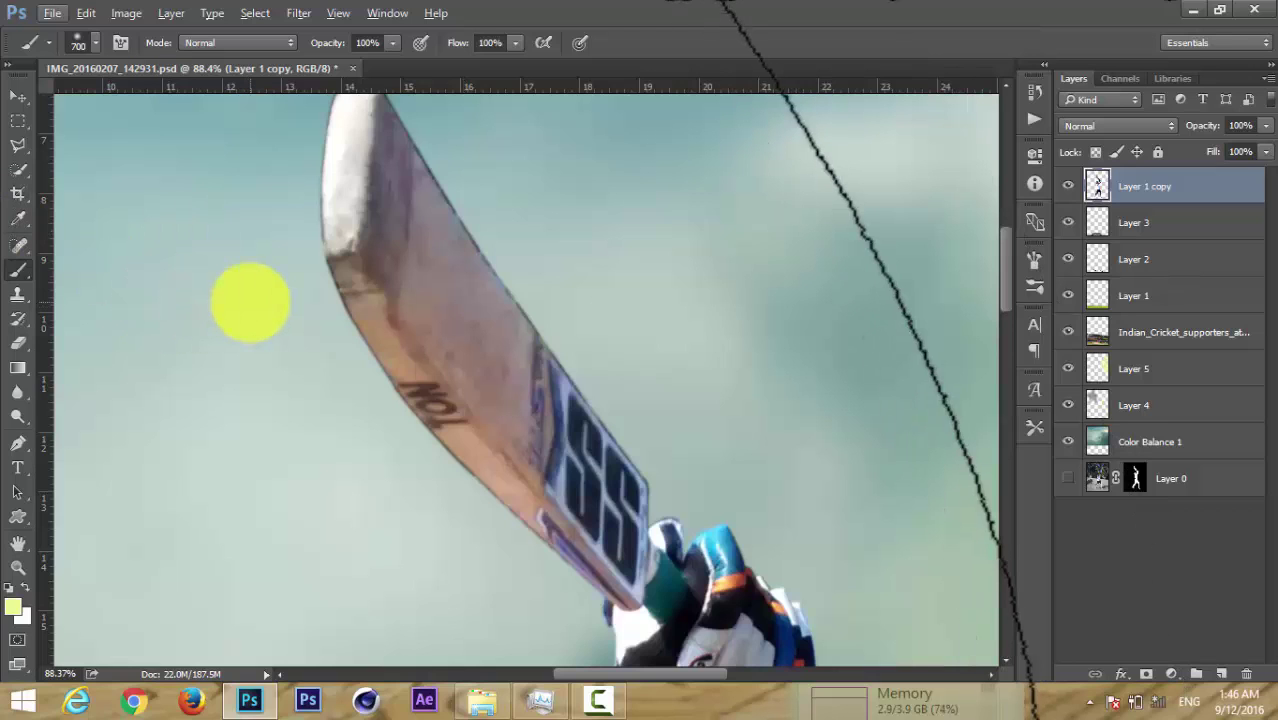
{"action": "key", "text": "bracketleft"}
{"action": "key", "text": "bracketleft"}
{"action": "key", "text": "bracketleft"}
{"action": "key", "text": "bracketleft"}
{"action": "key", "text": "bracketleft"}
{"action": "key", "text": "bracketleft"}
{"action": "key", "text": "bracketleft"}
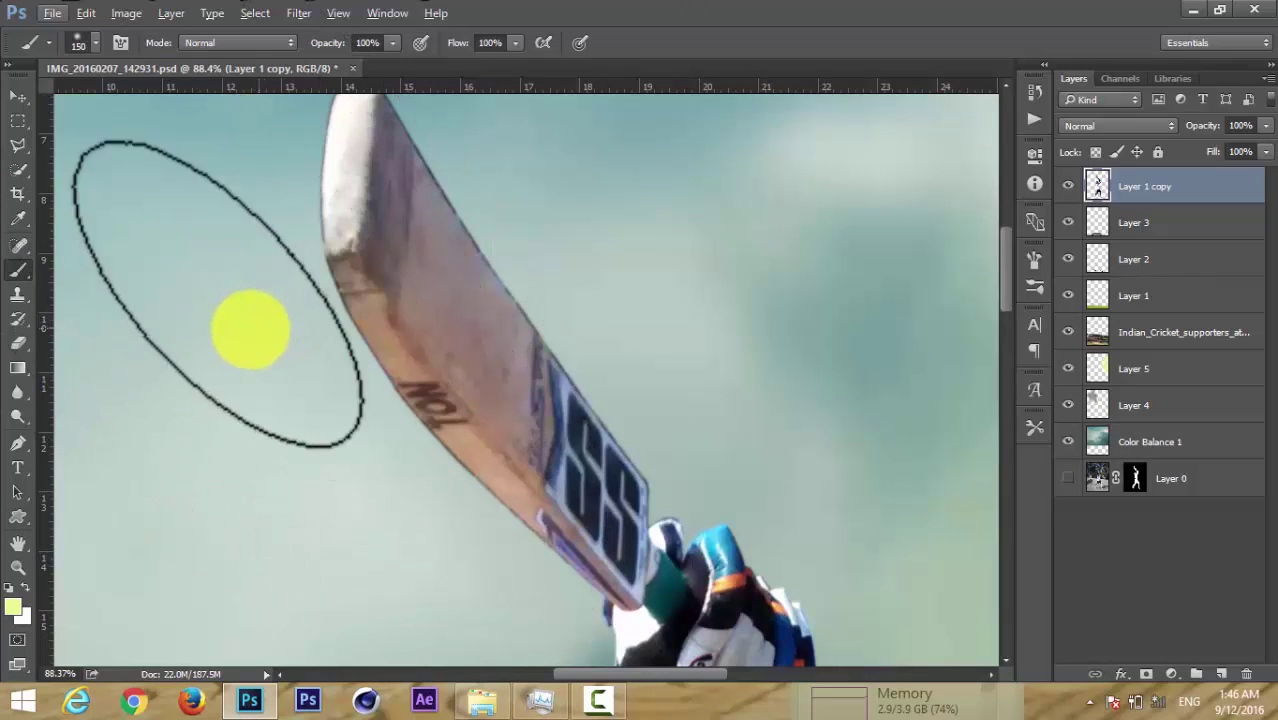
{"action": "key", "text": "bracketleft"}
{"action": "key", "text": "bracketleft"}
{"action": "key", "text": "bracketleft"}
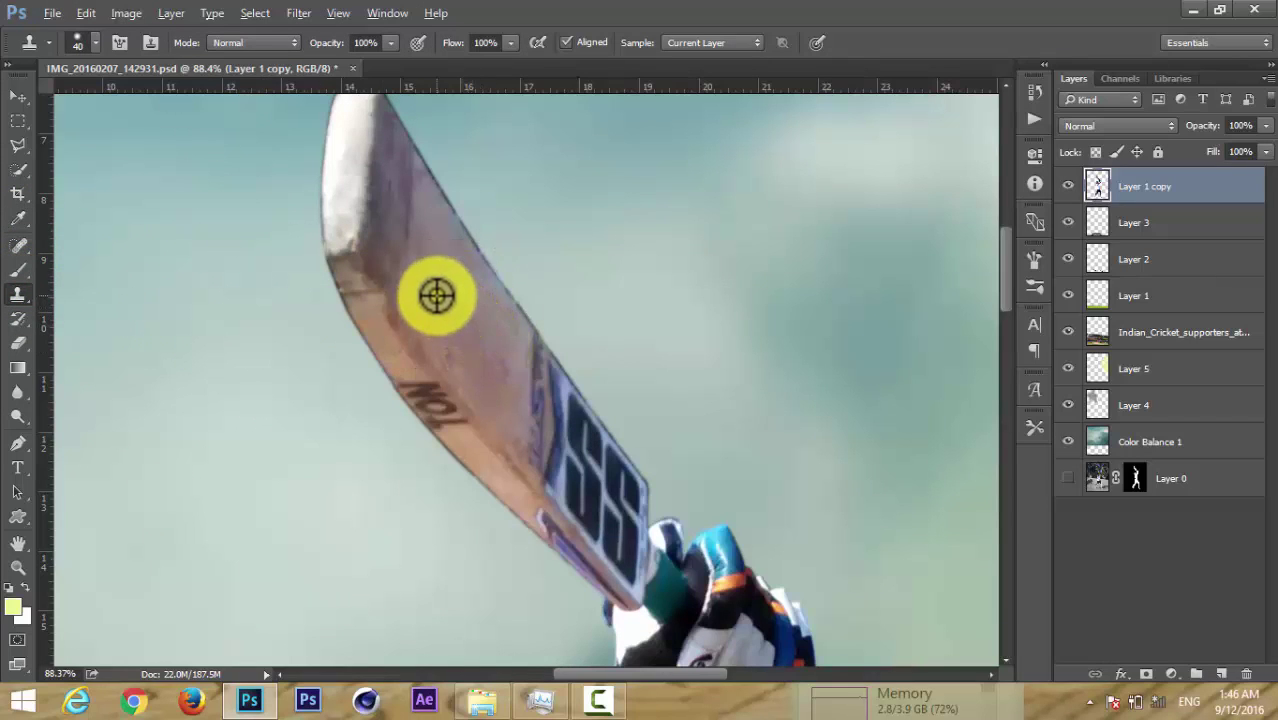
Clone Stamp at 75% opacity to lighten the upper bat and reshape its tip.
{"action": "left_click", "coordinate": [455, 346], "text": "alt"}
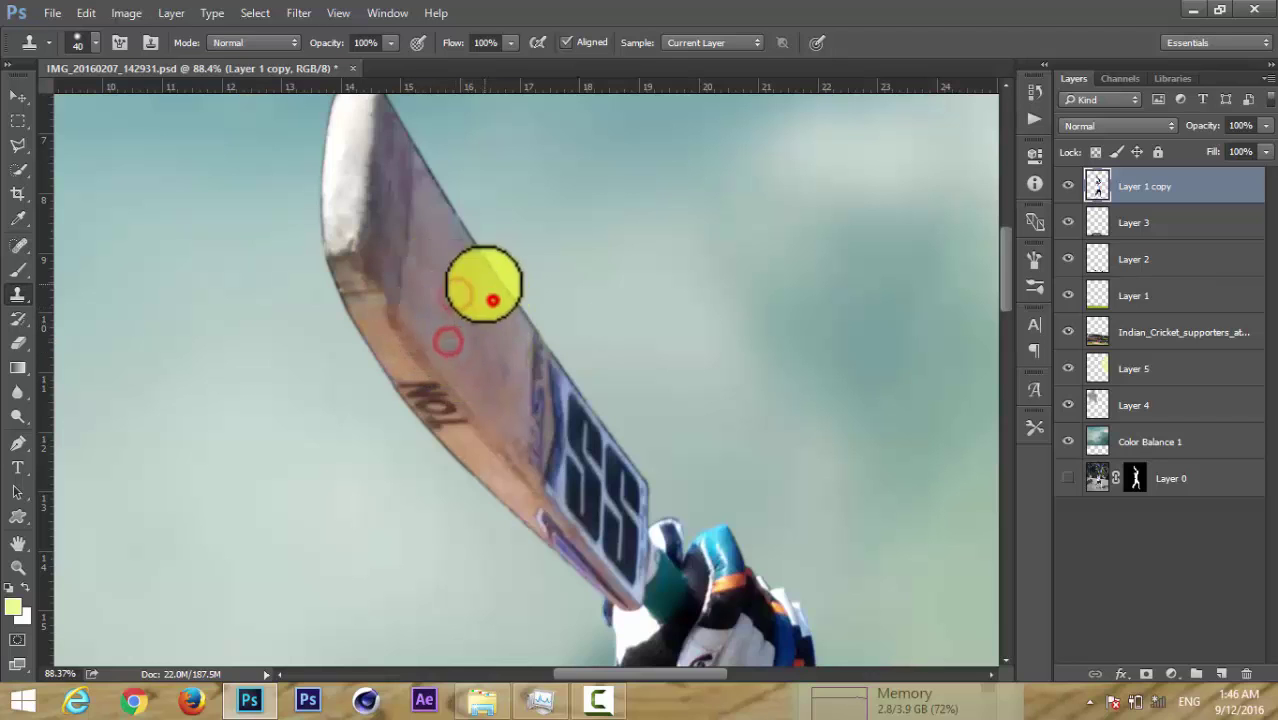
{"action": "left_click_drag", "start_coordinate": [445, 279], "coordinate": [490, 357]}
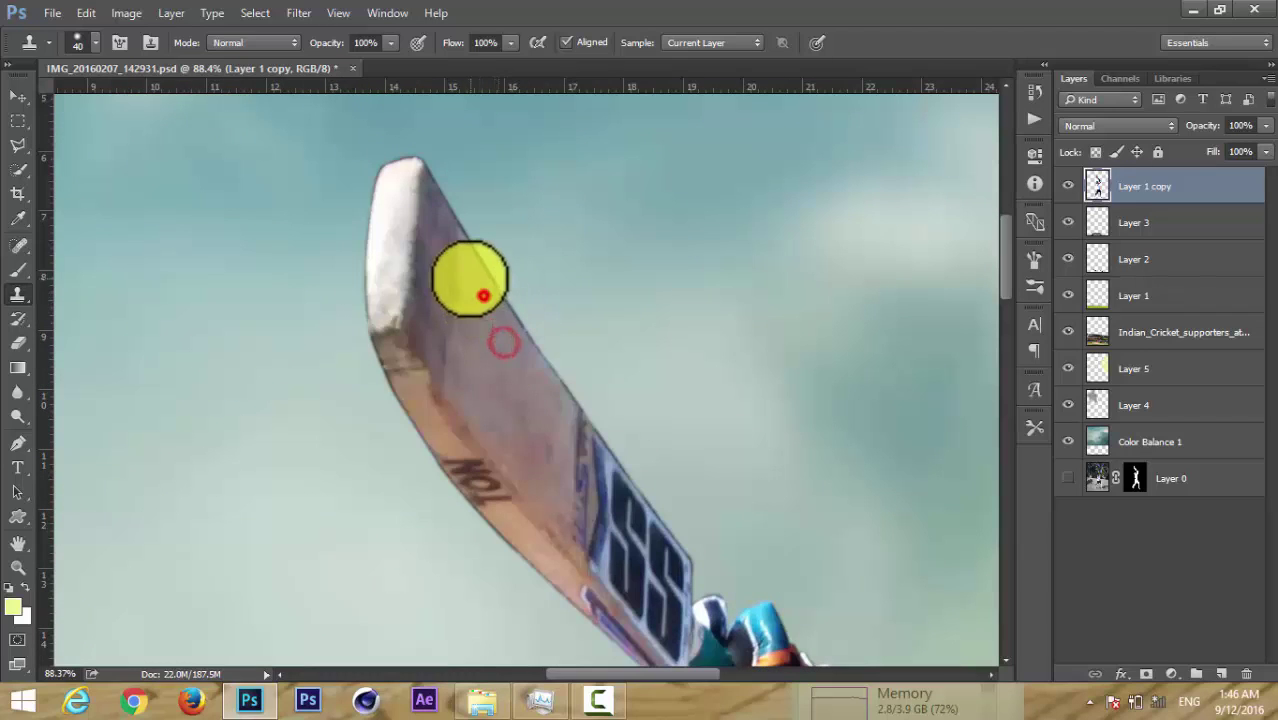
{"action": "right_click", "coordinate": [455, 293]}
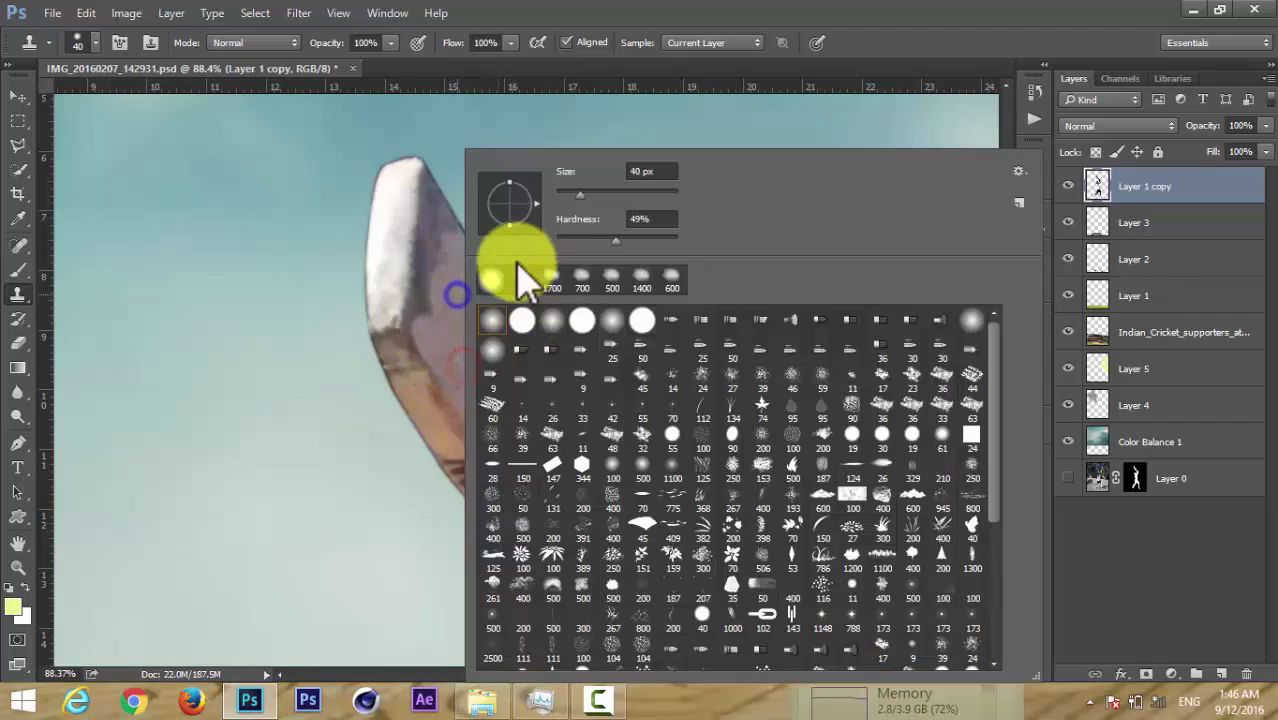
{"action": "key", "text": "Return"}
{"action": "left_click_drag", "start_coordinate": [391, 42], "coordinate": [371, 42]}
{"action": "left_click", "coordinate": [451, 337], "text": "alt"}
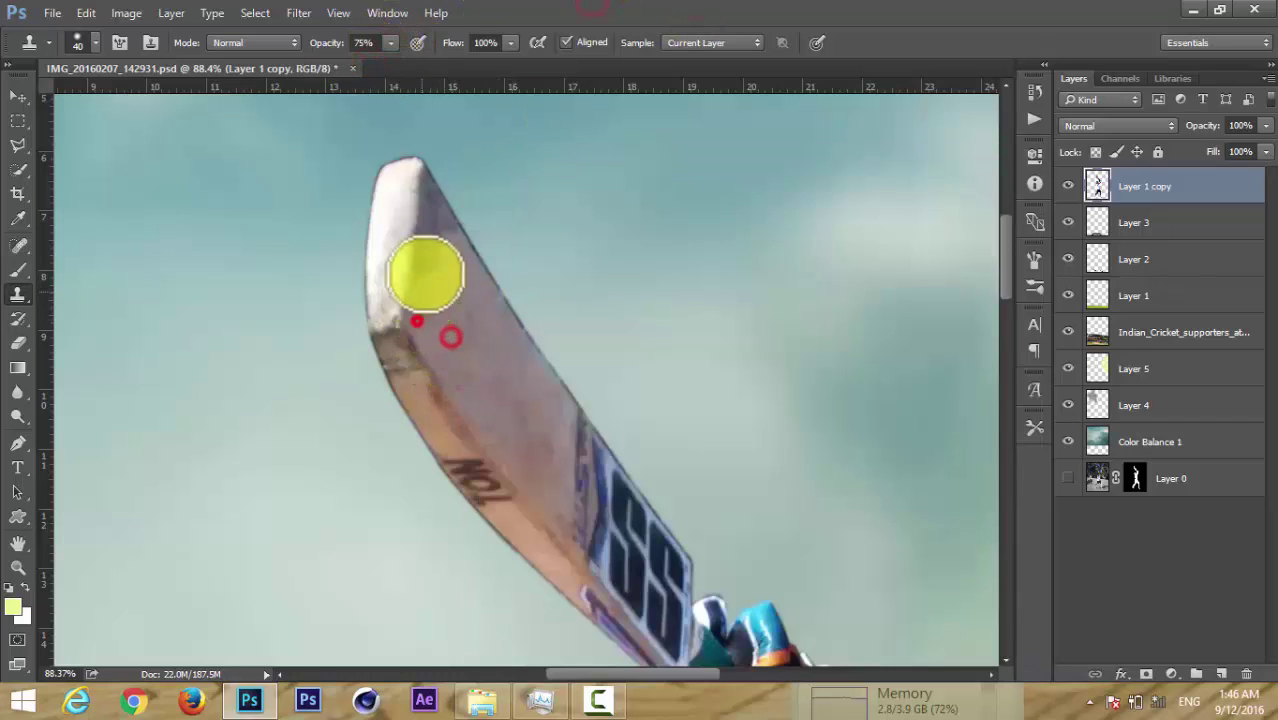
{"action": "mouse_move", "coordinate": [425, 273]}
{"action": "left_mouse_down"}
{"action": "mouse_move", "coordinate": [422, 242]}
{"action": "mouse_move", "coordinate": [451, 237]}
{"action": "mouse_move", "coordinate": [444, 228]}
{"action": "left_mouse_up"}
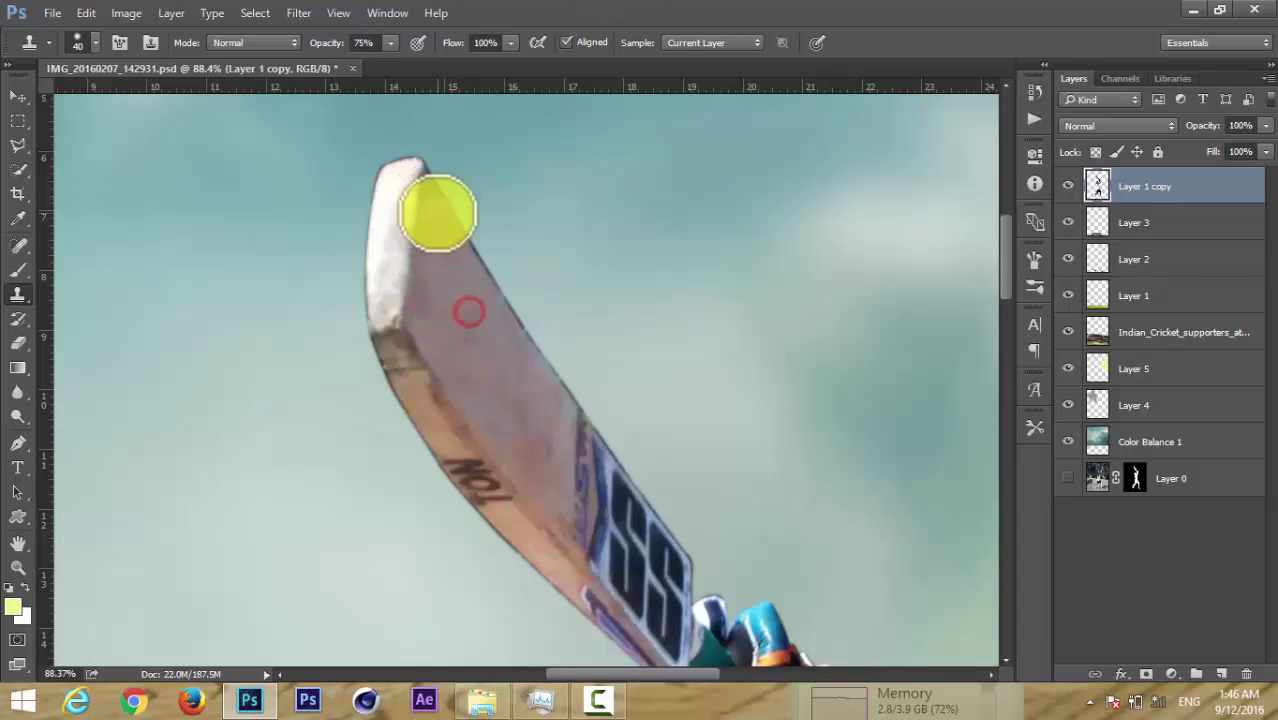
{"action": "left_click_drag", "start_coordinate": [425, 180], "coordinate": [374, 313]}
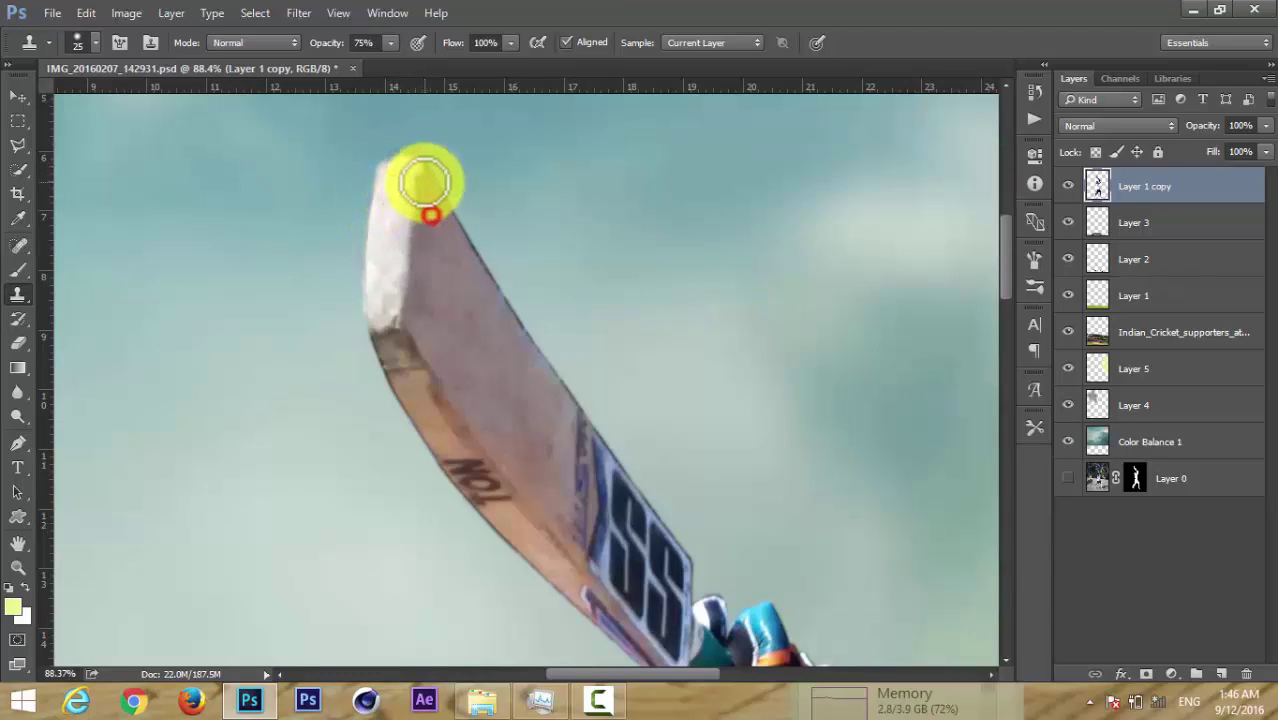
Erase the bat's rough lower-left edges with a 40 px eraser.
{"action": "key", "text": "e"}
{"action": "key", "text": "bracketleft"}
{"action": "key", "text": "bracketleft"}
{"action": "key", "text": "bracketleft"}
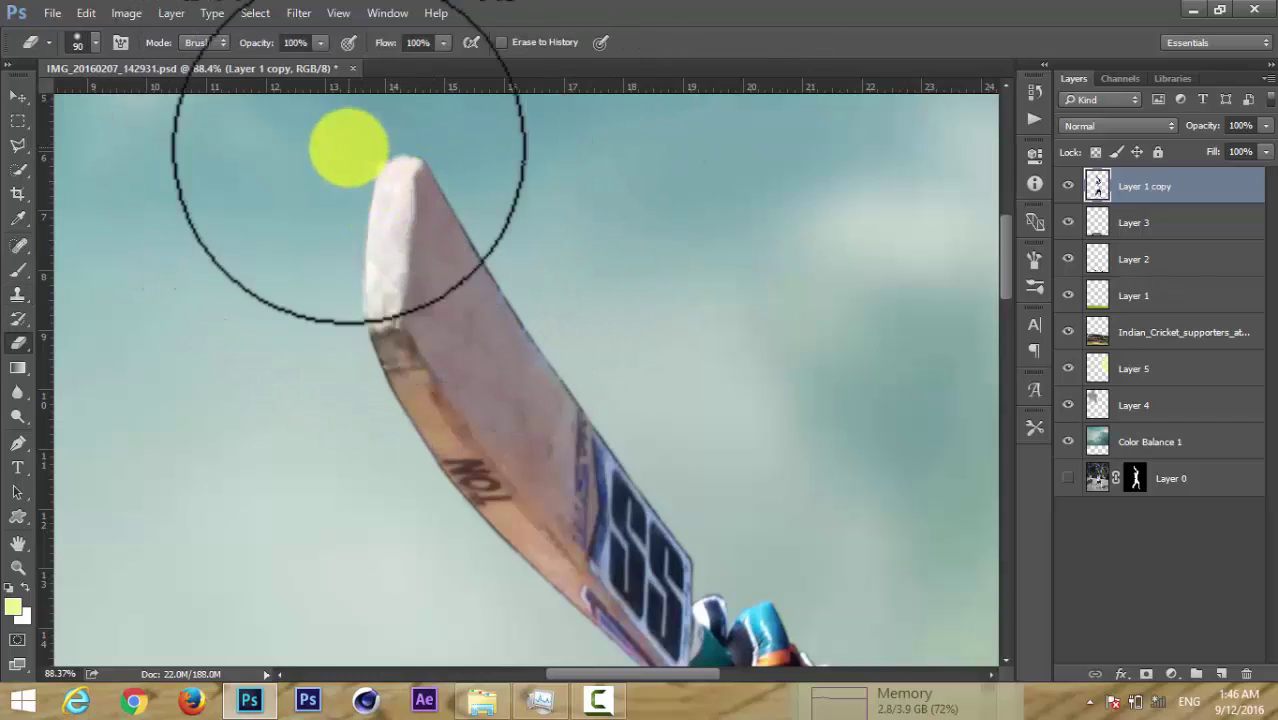
{"action": "key", "text": "bracketleft"}
{"action": "key", "text": "bracketleft"}
{"action": "key", "text": "bracketleft"}
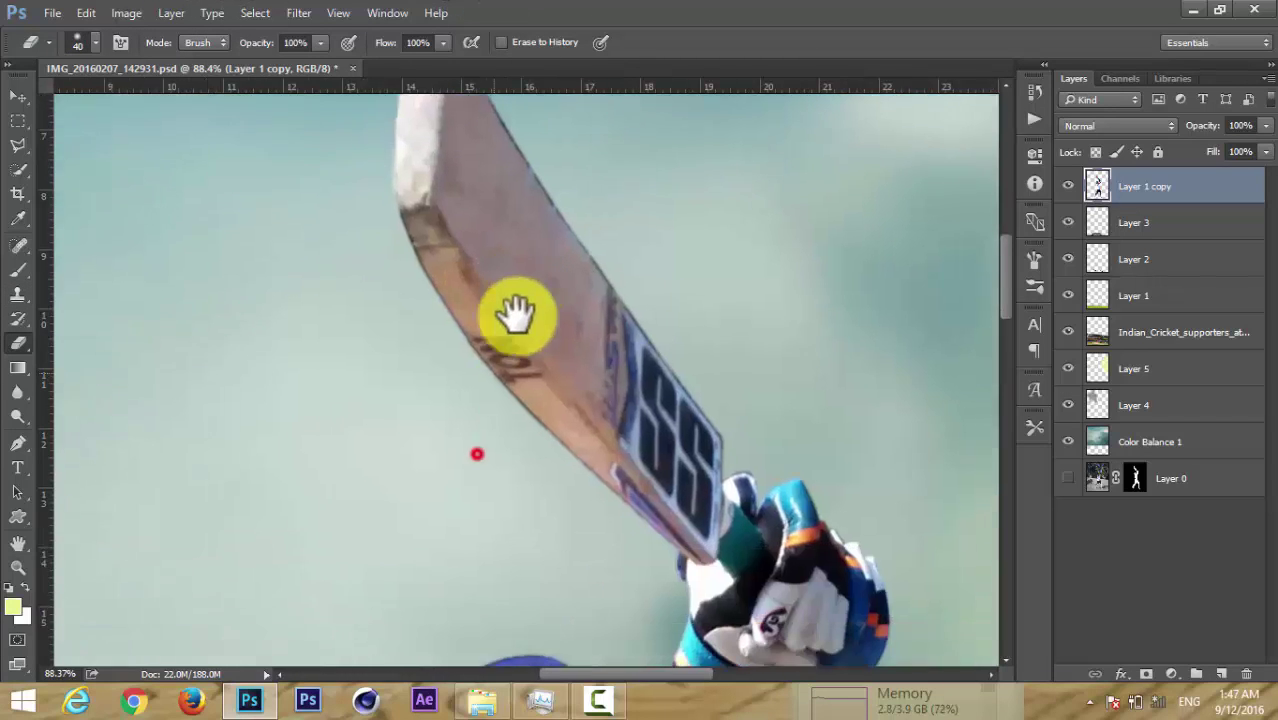
{"action": "left_click_drag", "start_coordinate": [476, 450], "coordinate": [520, 308]}
{"action": "left_click", "coordinate": [414, 236]}
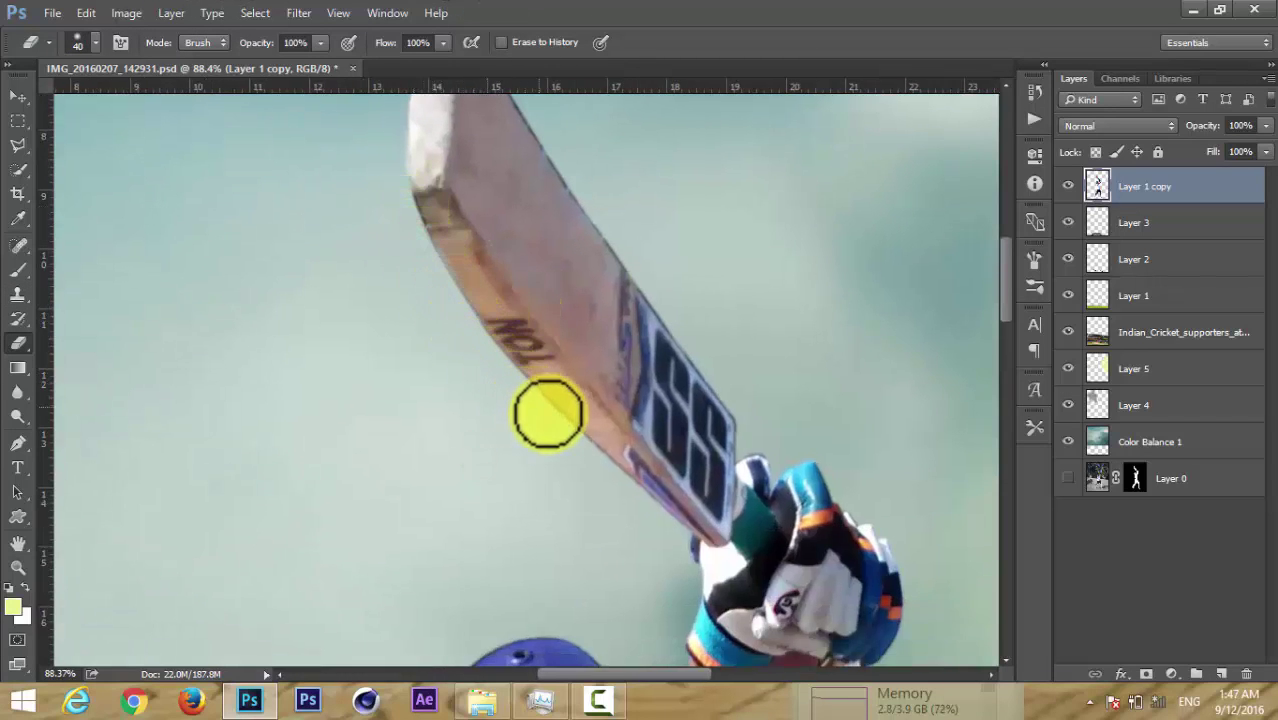
{"action": "left_click", "coordinate": [540, 414]}
{"action": "left_click_drag", "start_coordinate": [547, 419], "coordinate": [474, 342]}
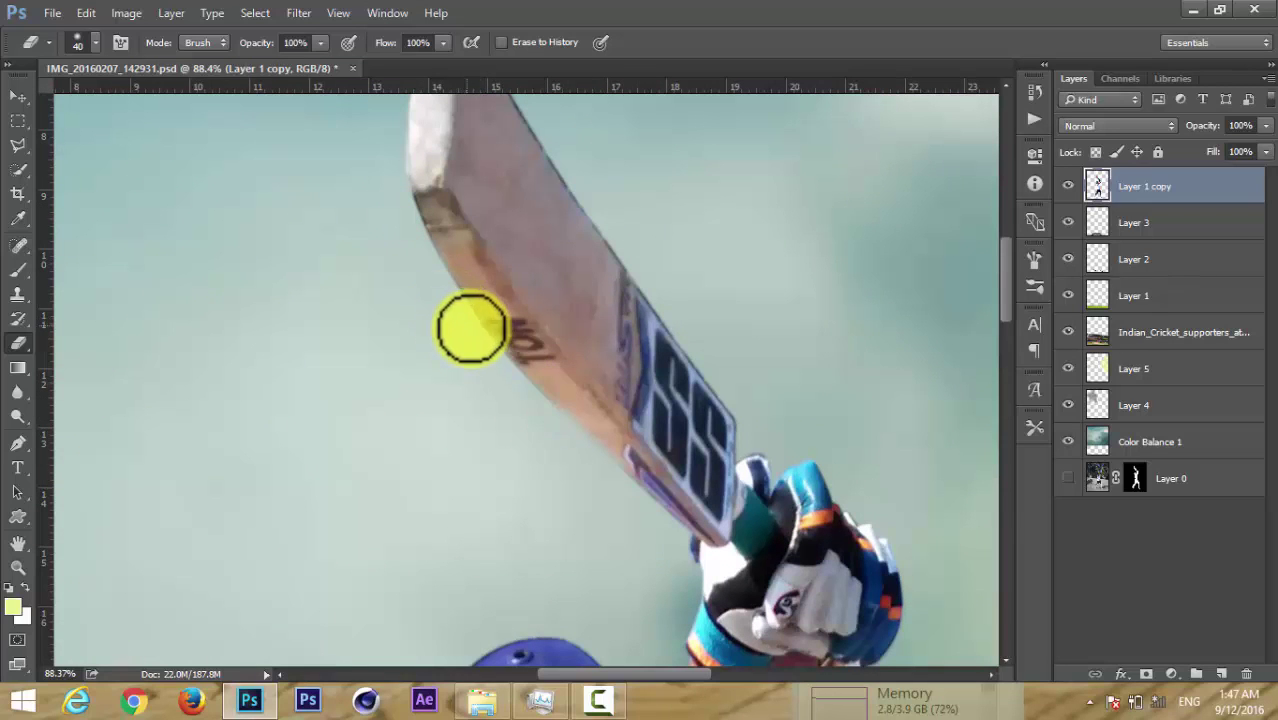
{"action": "left_click_drag", "start_coordinate": [545, 413], "coordinate": [505, 365]}
{"action": "left_click", "coordinate": [430, 276]}
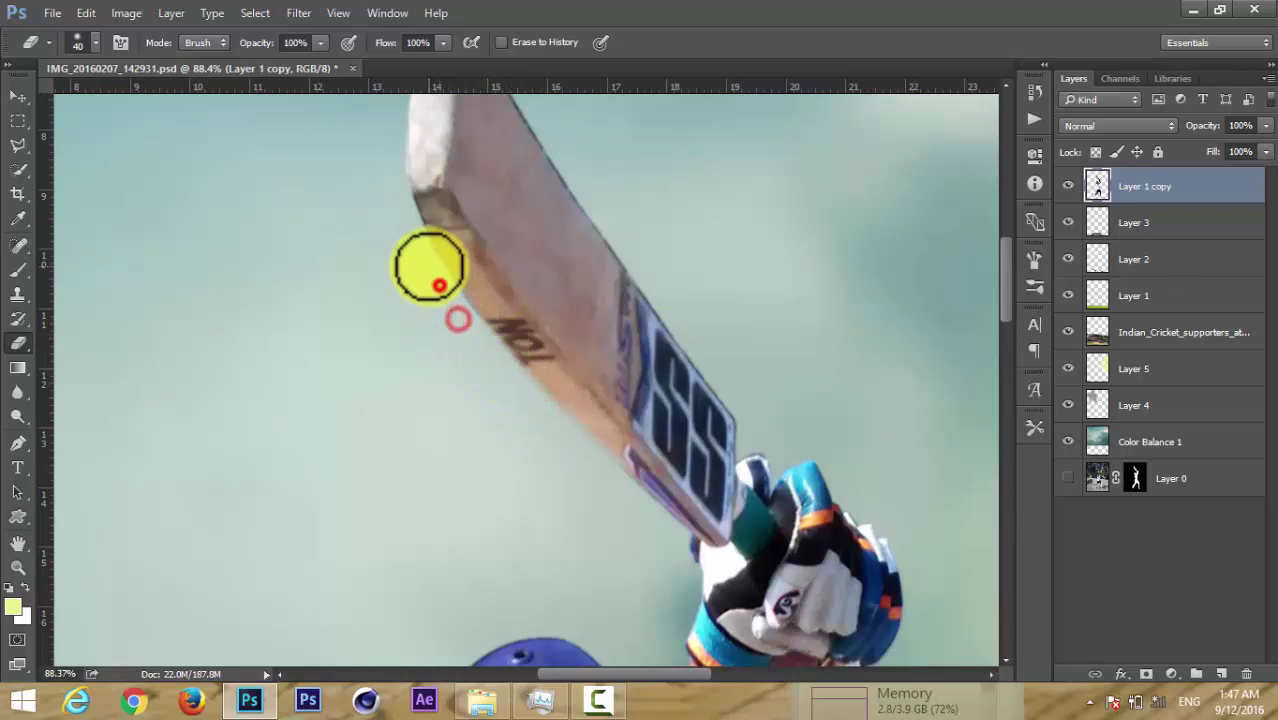
{"action": "scroll", "coordinate": [680, 420], "scroll_direction": "down", "scroll_amount": 4}
{"action": "scroll", "coordinate": [700, 470], "scroll_direction": "down", "scroll_amount": 2}
{"action": "scroll", "coordinate": [600, 300], "scroll_direction": "up", "scroll_amount": 3}
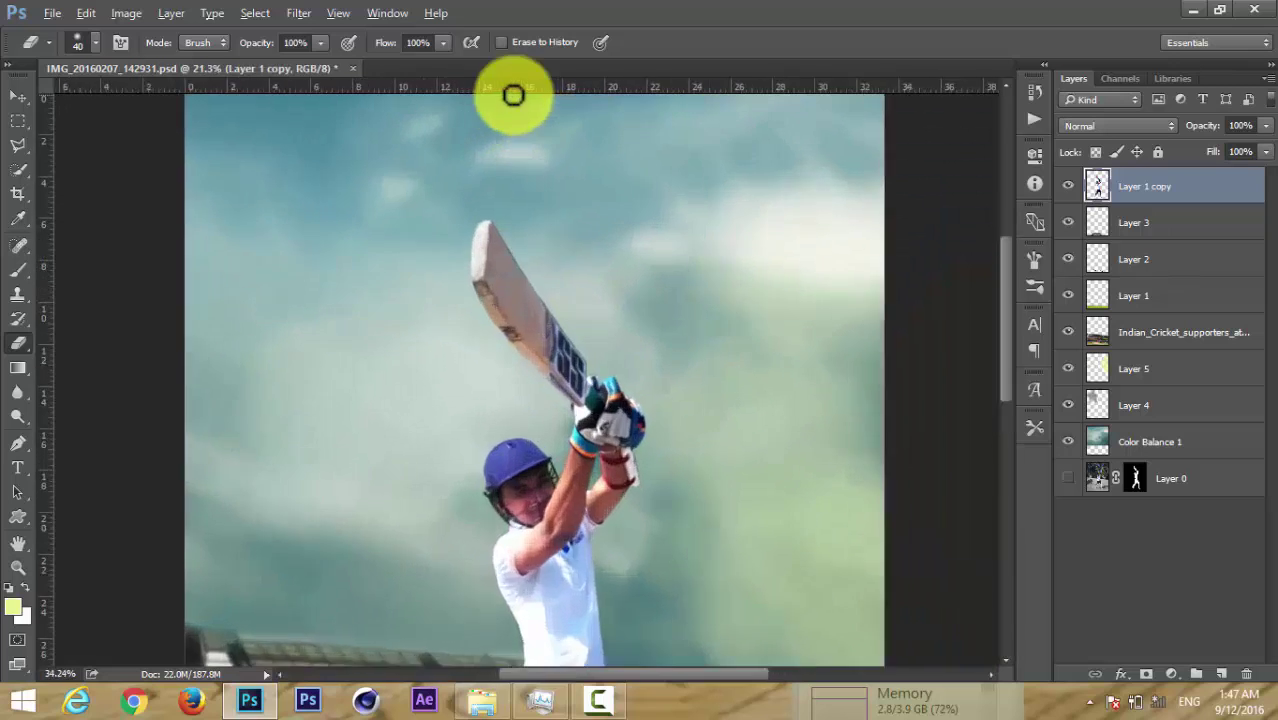
{"action": "scroll", "coordinate": [750, 160], "scroll_direction": "up", "scroll_amount": 3}
Touch up the bat's upper half, switching between Blur, Clone Stamp and Eraser.
{"action": "left_click", "coordinate": [18, 392]}
{"action": "left_click_drag", "start_coordinate": [419, 300], "coordinate": [433, 262]}
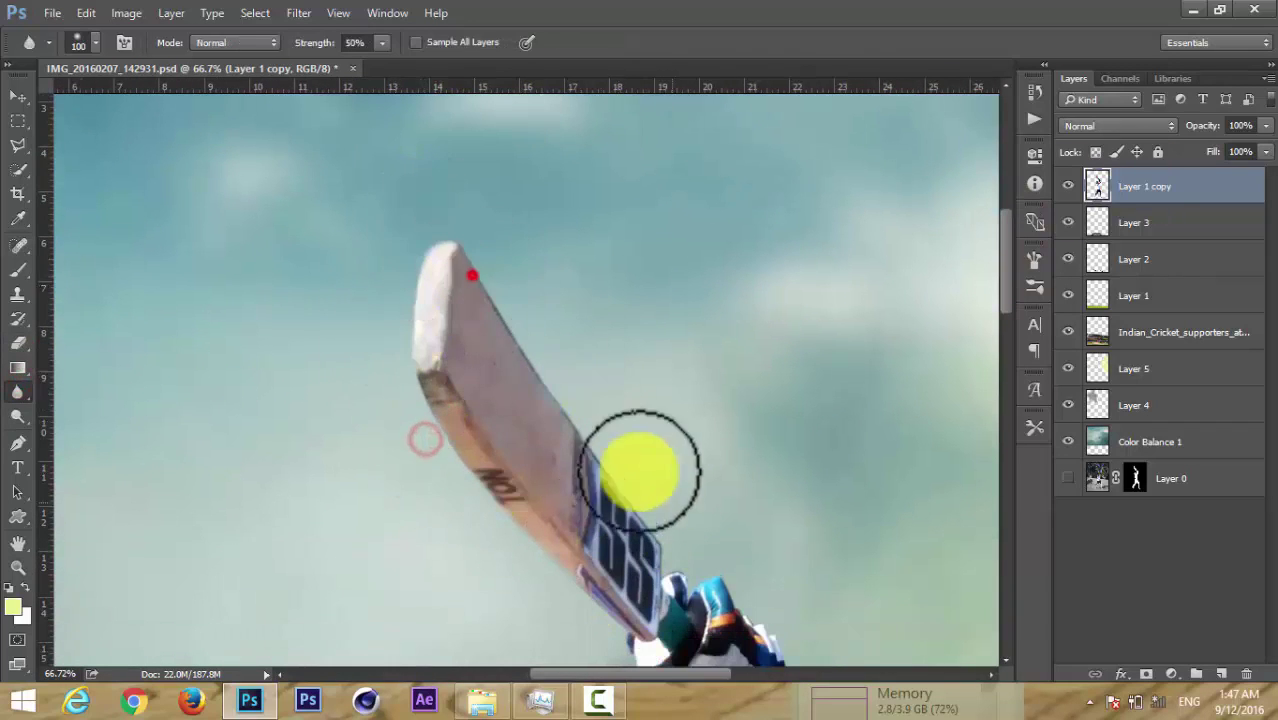
{"action": "left_click_drag", "start_coordinate": [668, 401], "coordinate": [735, 328]}
{"action": "left_click", "coordinate": [18, 292]}
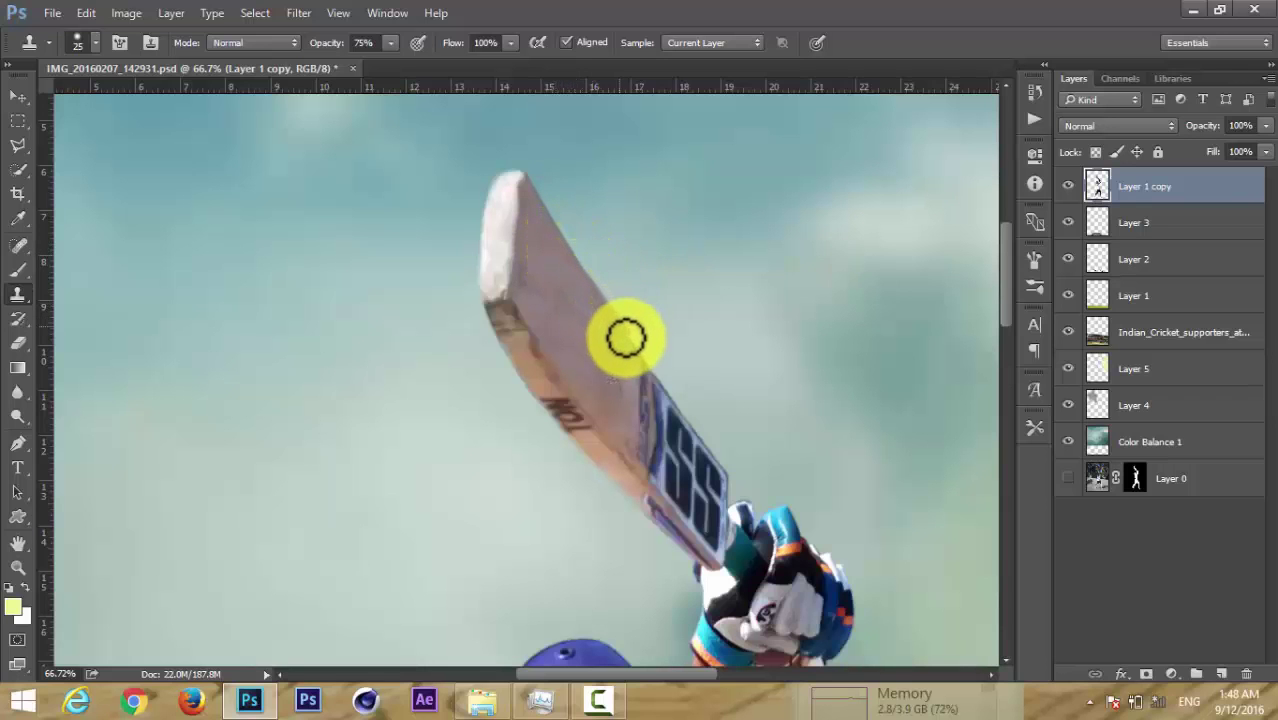
{"action": "key", "text": "e"}
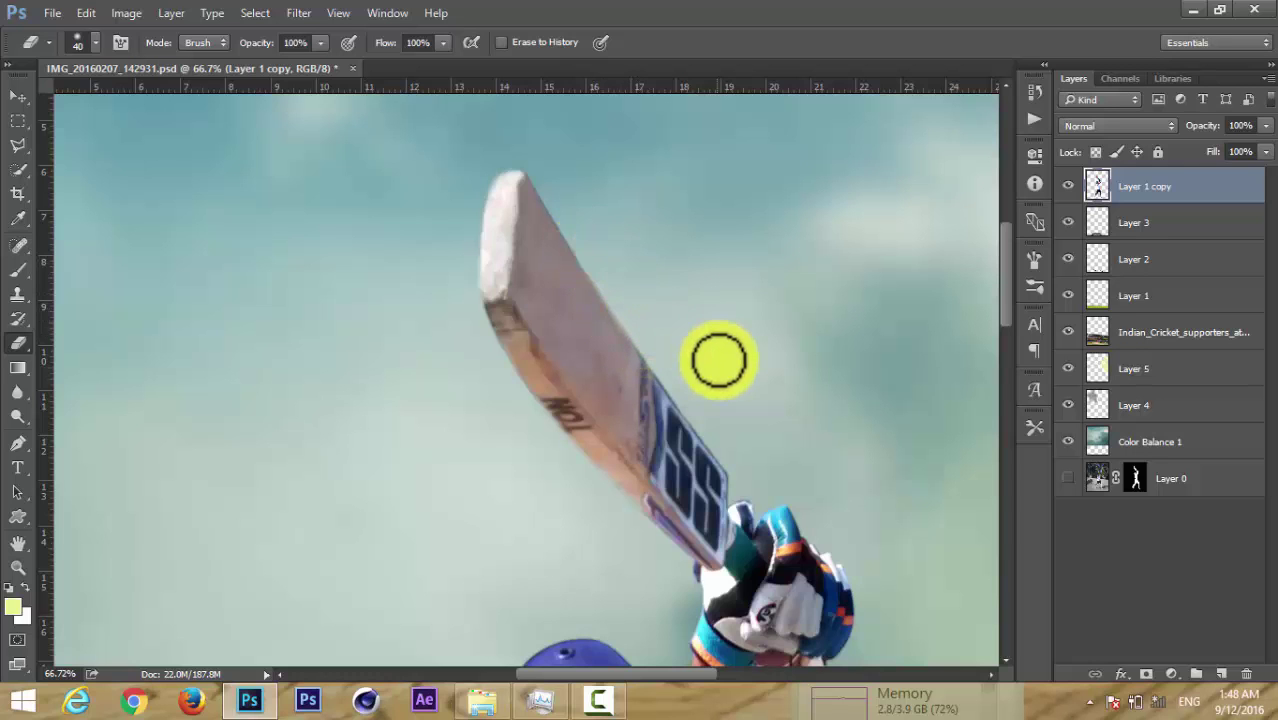
{"action": "scroll", "coordinate": [716, 359], "scroll_direction": "down", "scroll_amount": 2}
{"action": "scroll", "coordinate": [716, 348], "scroll_direction": "down", "scroll_amount": 3}
{"action": "scroll", "coordinate": [716, 348], "scroll_direction": "down", "scroll_amount": 2}
{"action": "scroll", "coordinate": [650, 352], "scroll_direction": "up", "scroll_amount": 3}
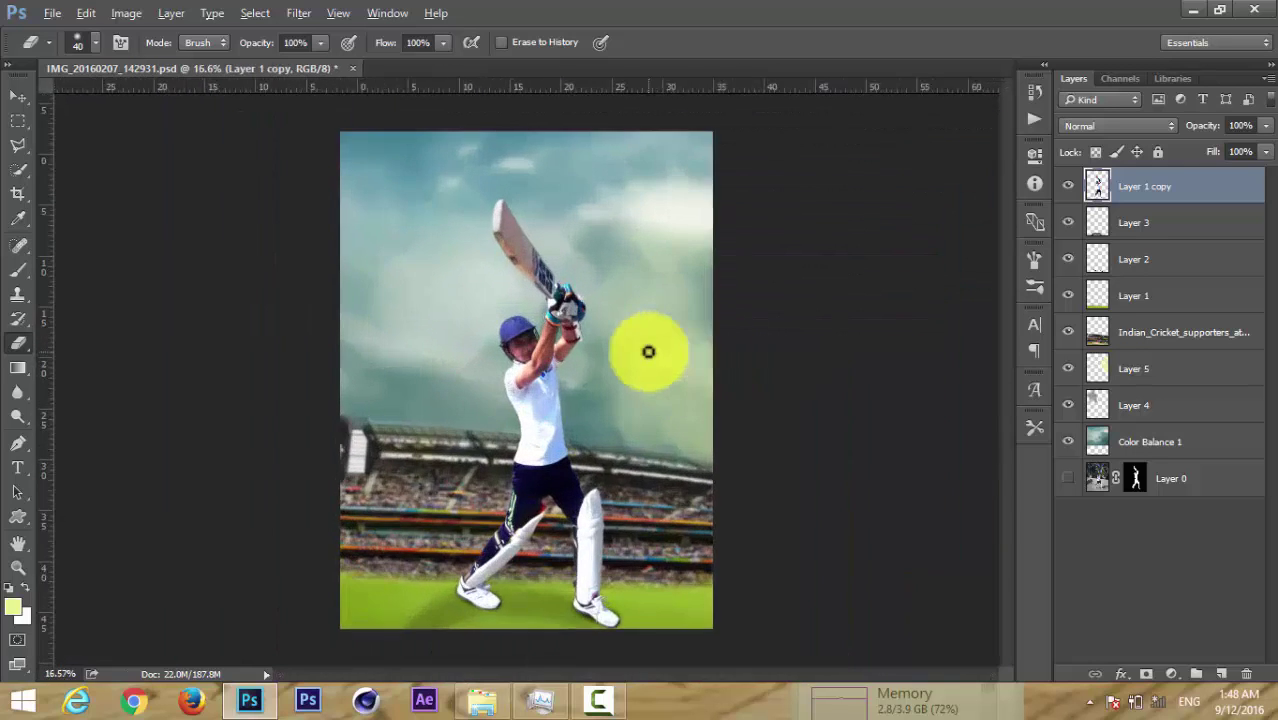
{"action": "scroll", "coordinate": [651, 351], "scroll_direction": "up", "scroll_amount": 1}
{"action": "scroll", "coordinate": [660, 351], "scroll_direction": "down", "scroll_amount": 1}
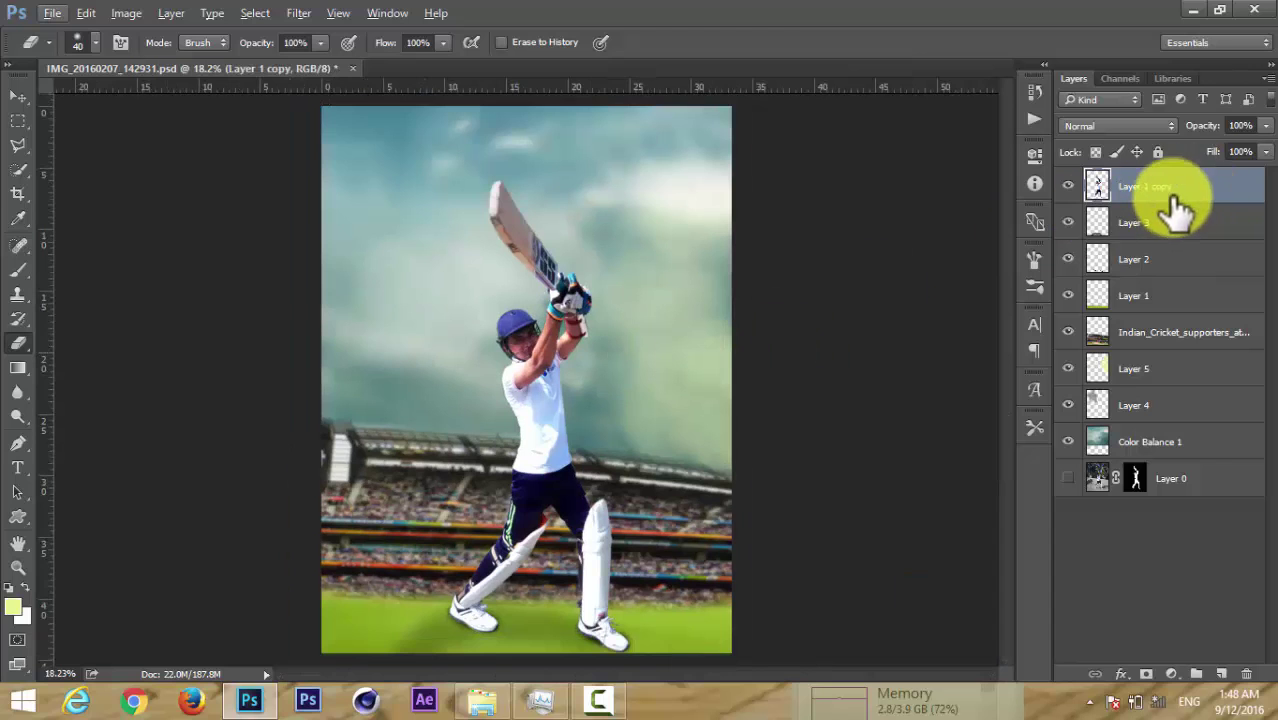
Select Layers 5 and 4, then bring up File Explorer at New Volume (E:) > ps > my.
{"action": "left_click", "coordinate": [1195, 372]}
{"action": "left_click", "coordinate": [1193, 402]}
{"action": "left_click", "coordinate": [482, 700]}
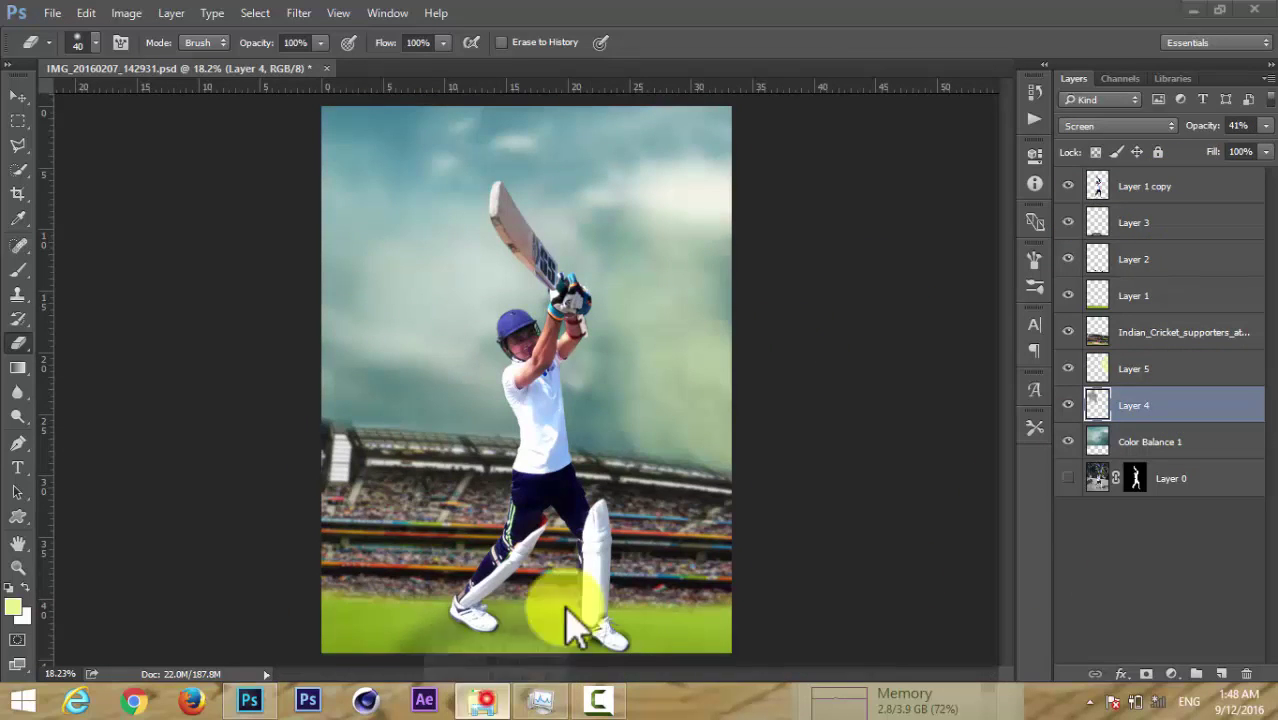
{"action": "left_click_drag", "start_coordinate": [1030, 625], "coordinate": [520, 410]}
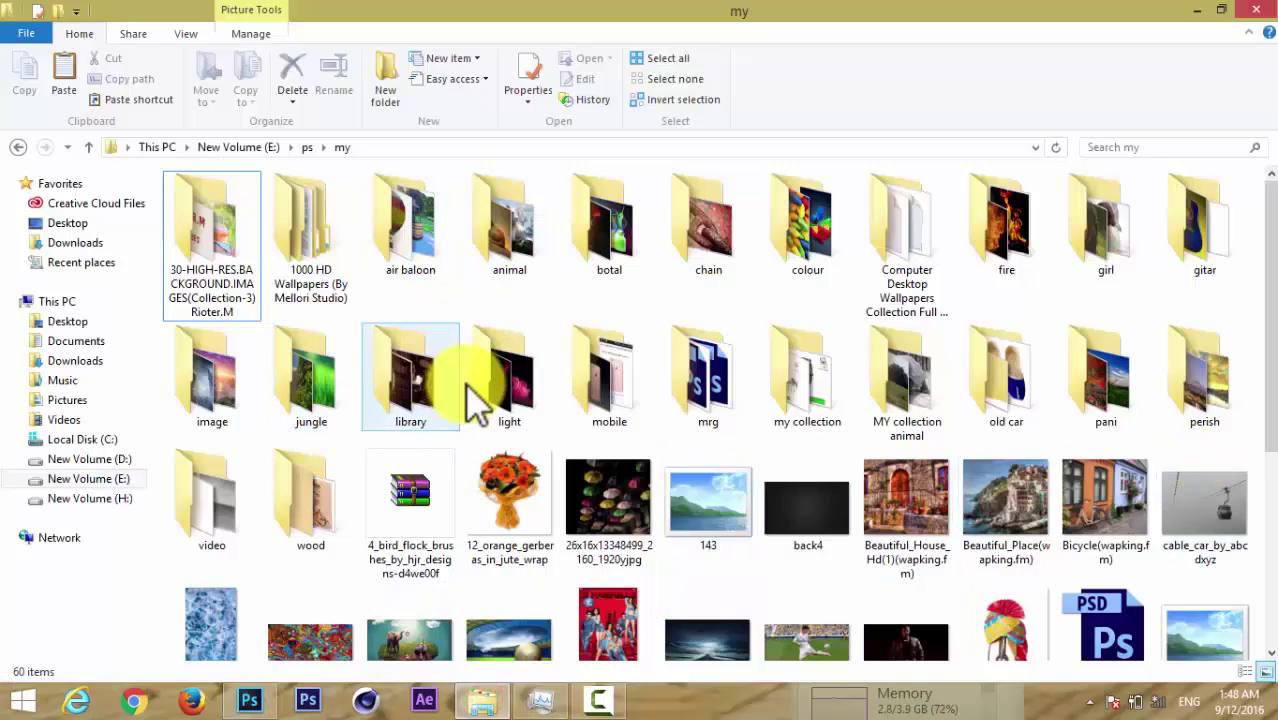
Open the light folder and drag photoshop_blurred_light_rays toward Photoshop's taskbar icon.
{"action": "double_click", "coordinate": [520, 410]}
{"action": "left_click_drag", "start_coordinate": [1268, 413], "coordinate": [1268, 515]}
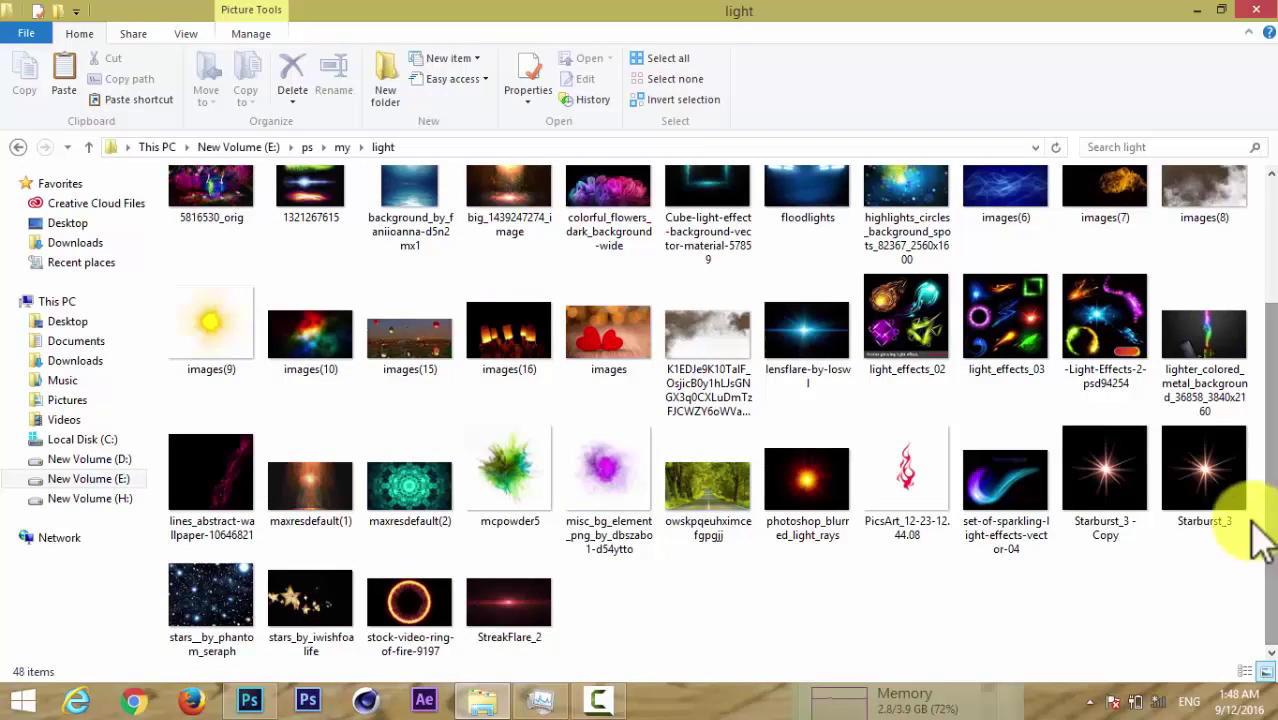
{"action": "left_click_drag", "start_coordinate": [1125, 482], "coordinate": [1110, 485]}
{"action": "left_click_drag", "start_coordinate": [820, 482], "coordinate": [268, 708]}
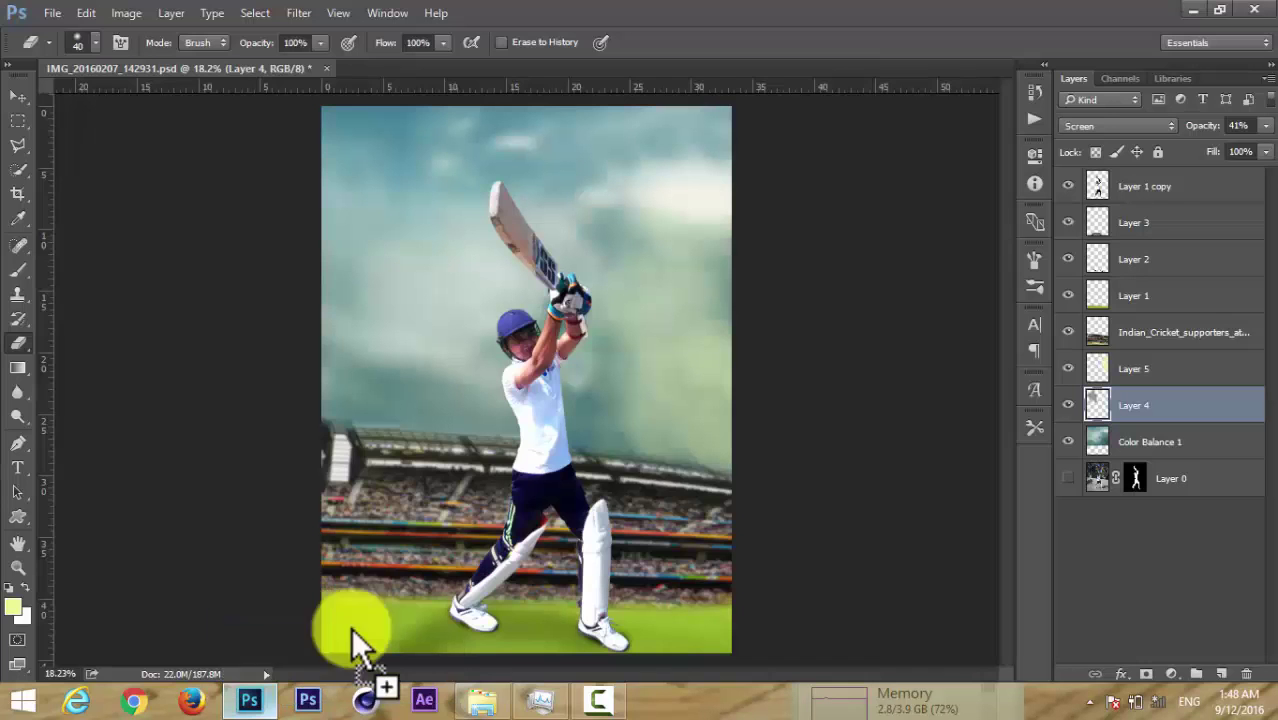
Place the light rays image at about 400%, move it above the crowd layer, and rasterize it.
{"action": "left_click_drag", "start_coordinate": [268, 708], "coordinate": [638, 484]}
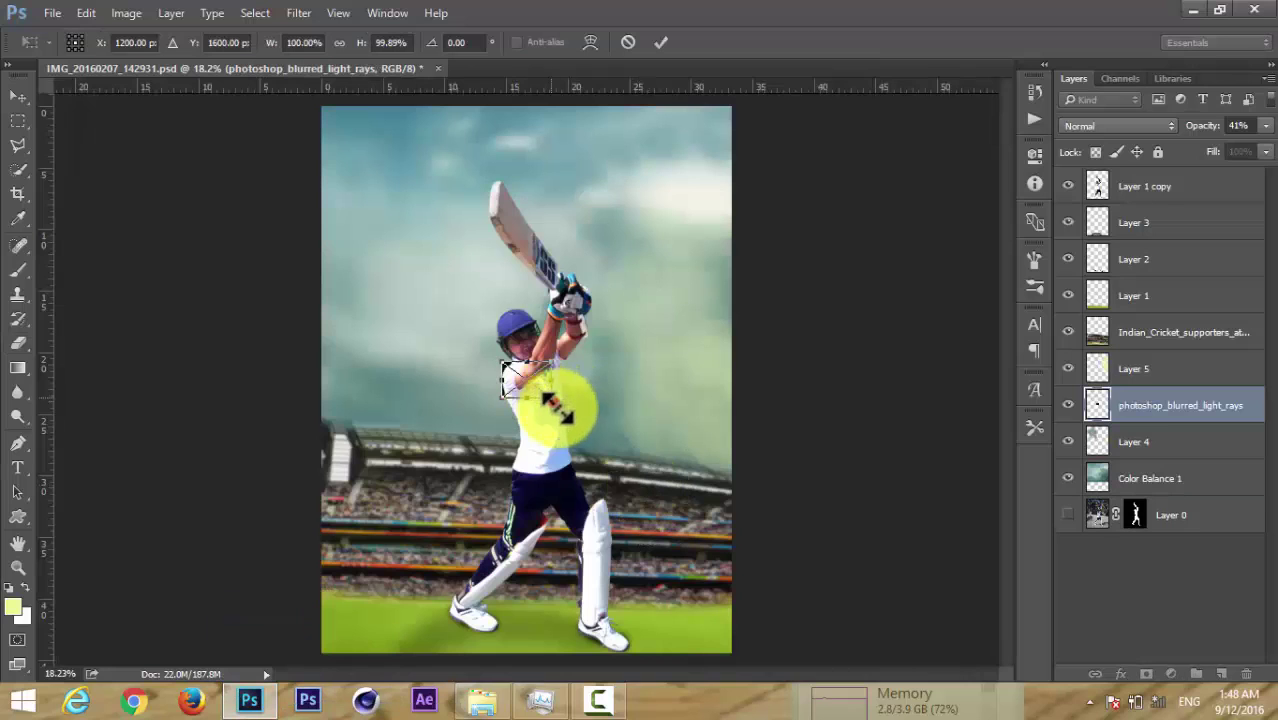
{"action": "left_click_drag", "start_coordinate": [557, 394], "coordinate": [613, 470]}
{"action": "left_click_drag", "start_coordinate": [570, 372], "coordinate": [687, 452]}
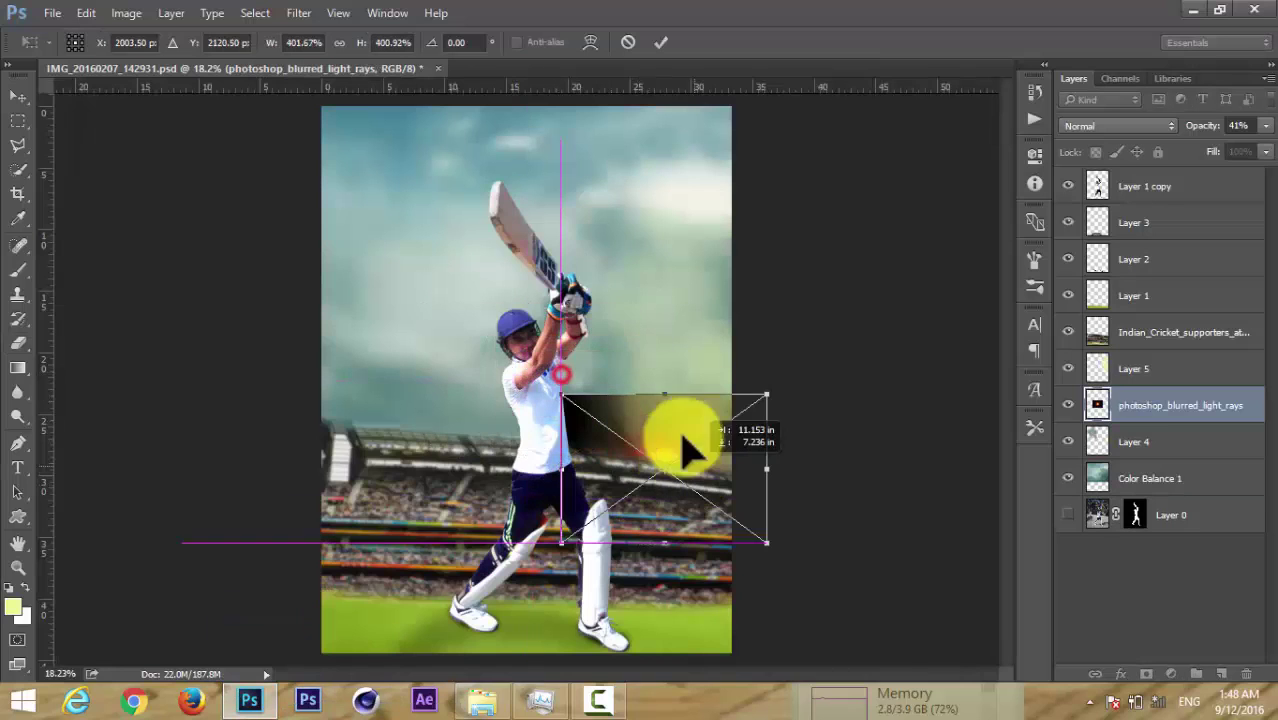
{"action": "left_click", "coordinate": [660, 42]}
{"action": "key", "text": "e"}
{"action": "left_click_drag", "start_coordinate": [1180, 405], "coordinate": [1145, 340]}
{"action": "right_click", "coordinate": [1150, 334]}
{"action": "left_click", "coordinate": [960, 414]}
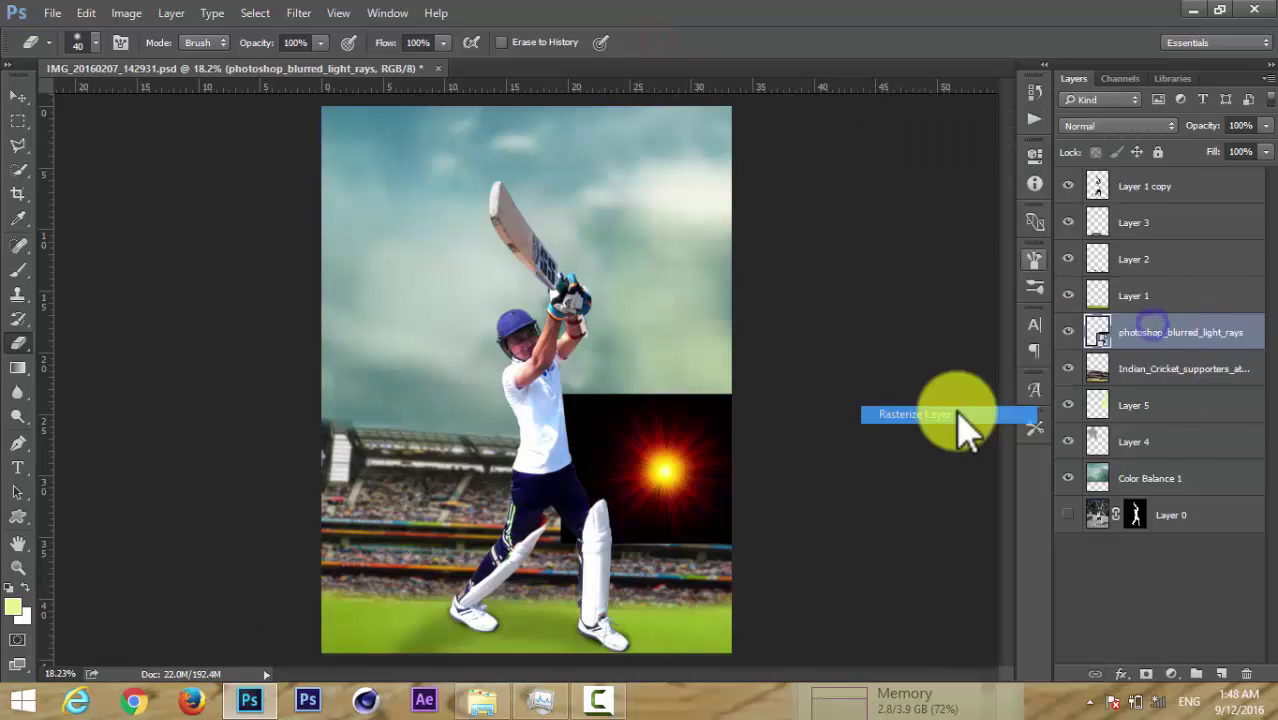
Set the light rays layer to Screen and enlarge the glow to about 135%.
{"action": "left_click", "coordinate": [1118, 125]}
{"action": "left_click", "coordinate": [1110, 257]}
{"action": "left_click_drag", "start_coordinate": [813, 437], "coordinate": [720, 545]}
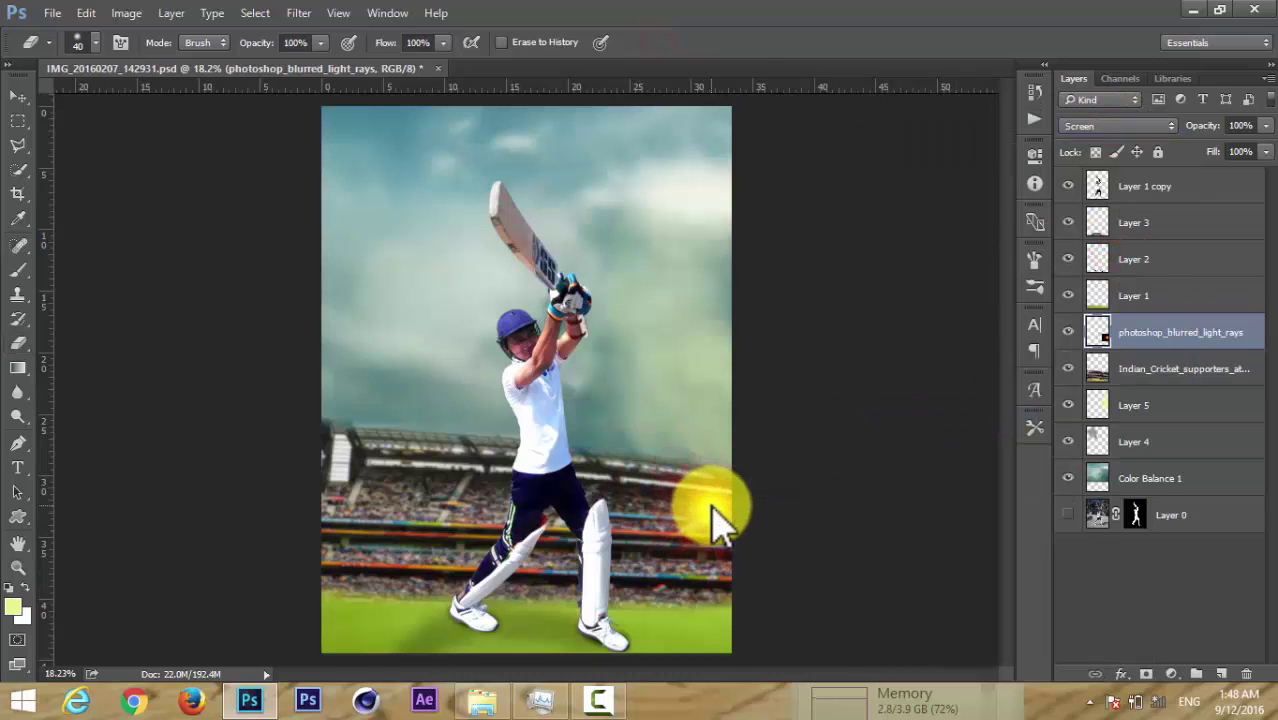
{"action": "key", "text": "ctrl+t"}
{"action": "mouse_move", "coordinate": [613, 428]}
{"action": "left_mouse_down"}
{"action": "mouse_move", "coordinate": [558, 405]}
{"action": "mouse_move", "coordinate": [679, 491]}
{"action": "mouse_move", "coordinate": [670, 442]}
{"action": "left_mouse_up"}
{"action": "left_click", "coordinate": [852, 42]}
Gaussian-blur the glow with a larger radius and duplicate its layer.
{"action": "left_click", "coordinate": [298, 13]}
{"action": "mouse_move", "coordinate": [308, 220]}
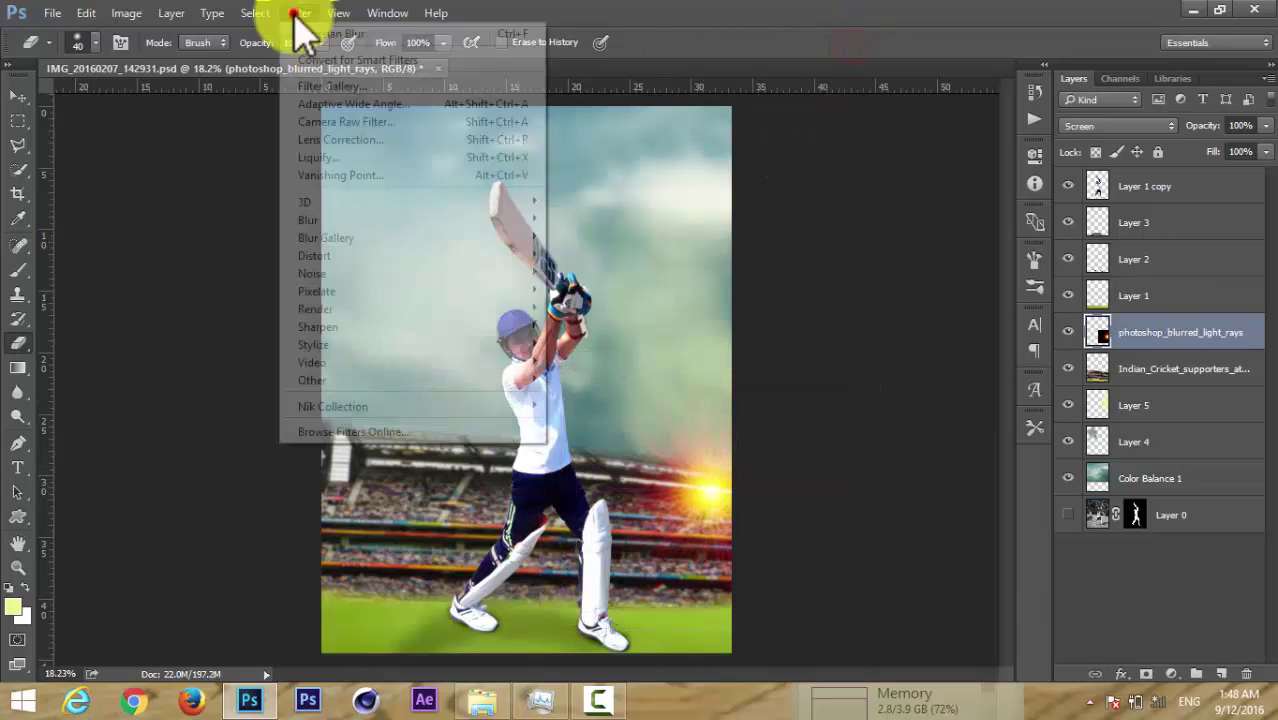
{"action": "left_click", "coordinate": [600, 303]}
{"action": "left_click_drag", "start_coordinate": [897, 405], "coordinate": [921, 403]}
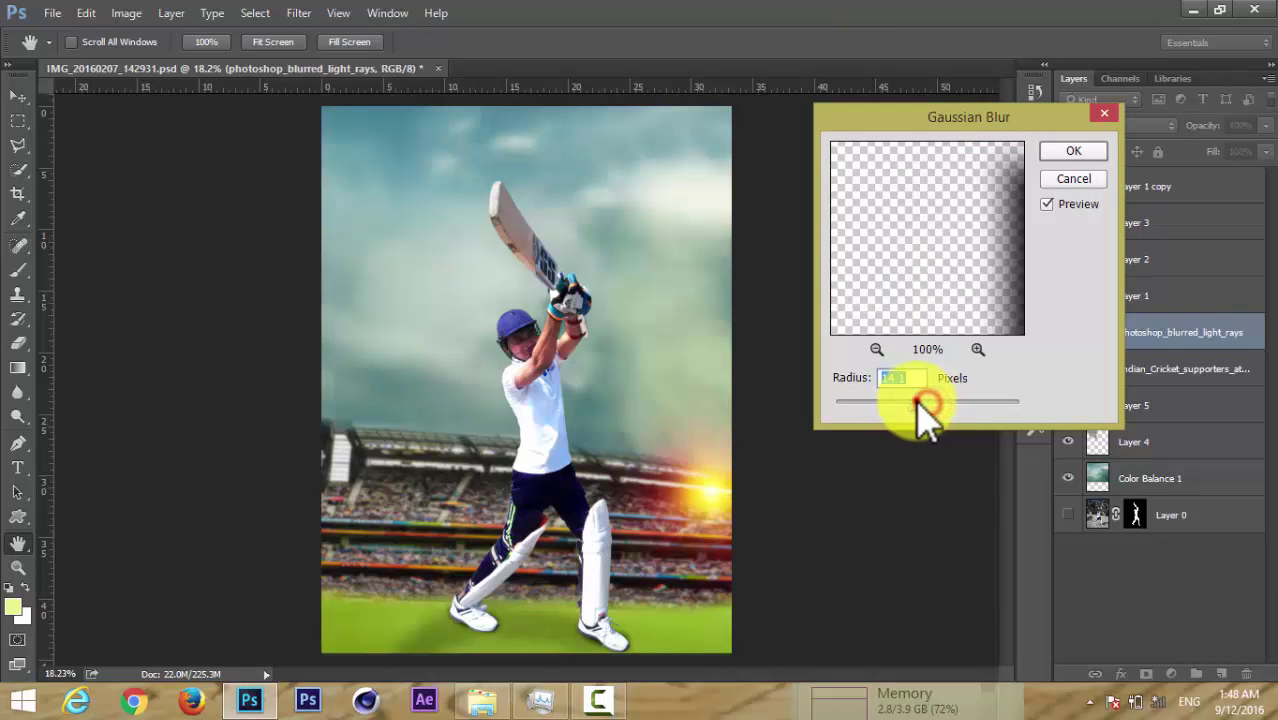
{"action": "left_click", "coordinate": [1073, 150]}
{"action": "key", "text": "ctrl+j"}
{"action": "key", "text": "ctrl+j"}
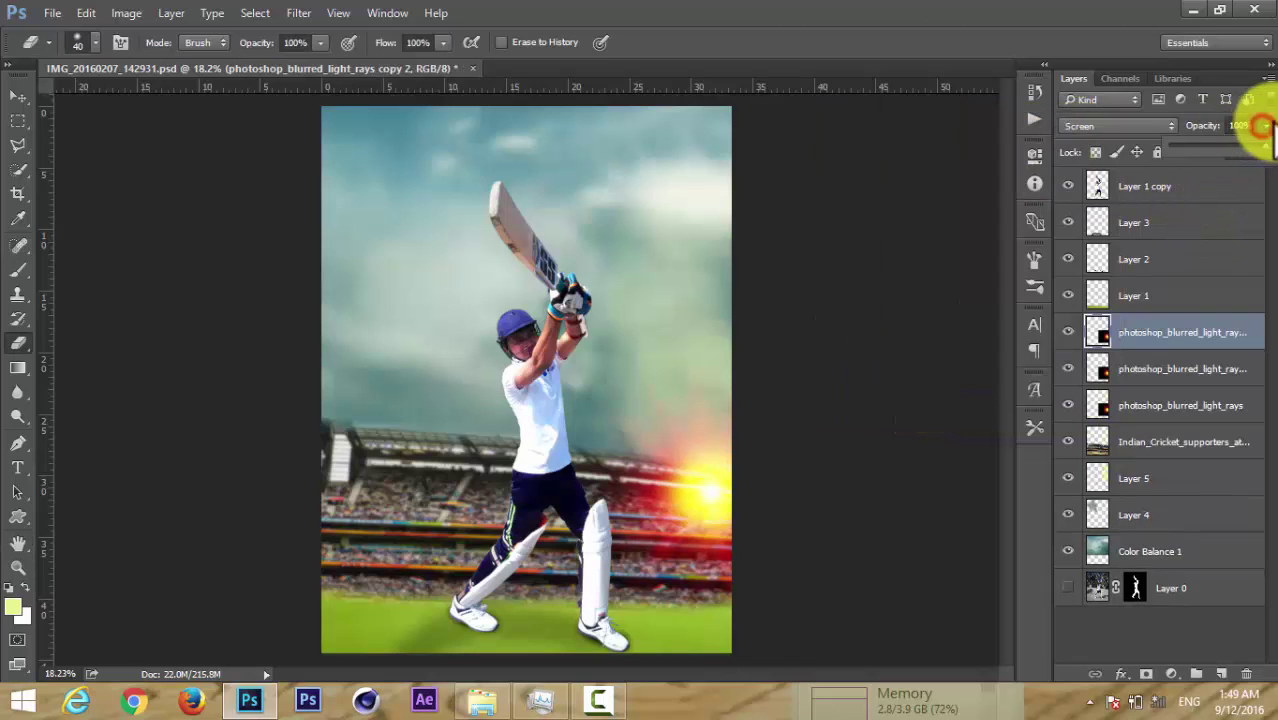
Try Overlay and Lighter Color blending on the light rays copies, then remove one copy.
{"action": "left_click", "coordinate": [1150, 125]}
{"action": "left_click", "coordinate": [1123, 275]}
{"action": "left_click", "coordinate": [1170, 368]}
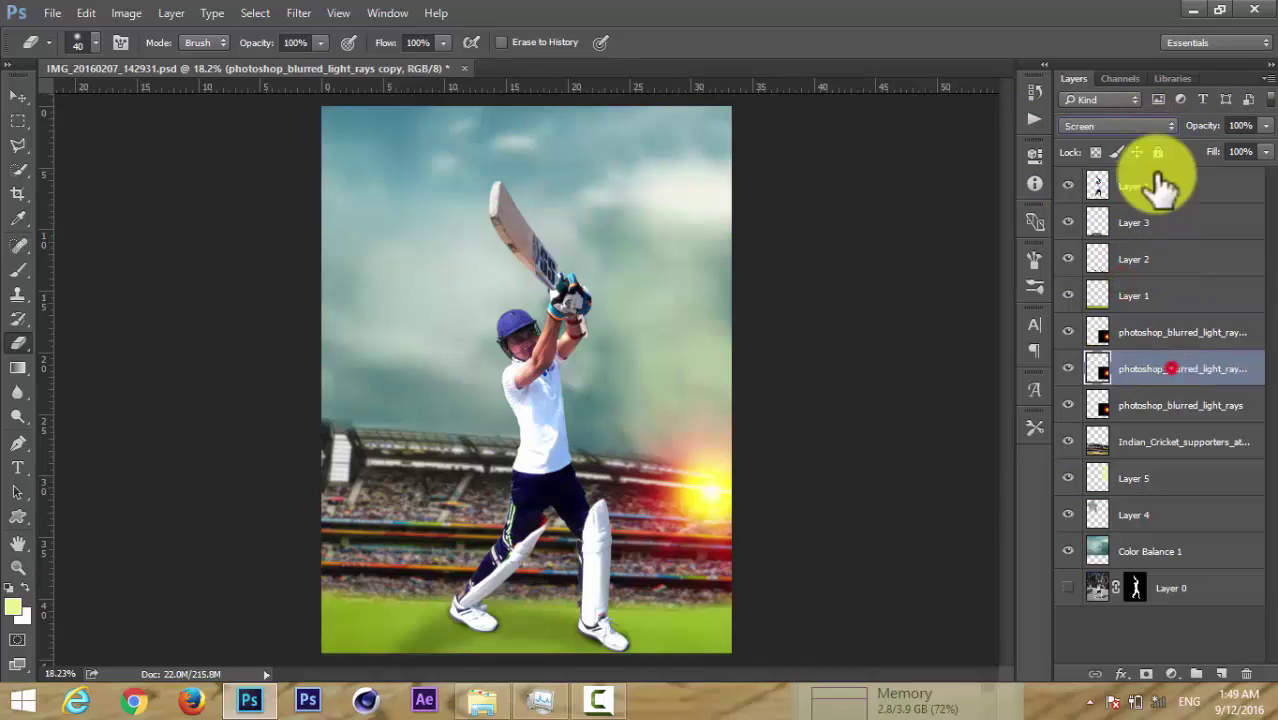
{"action": "left_click", "coordinate": [1120, 125]}
{"action": "left_click", "coordinate": [1098, 310]}
{"action": "left_click", "coordinate": [1122, 125]}
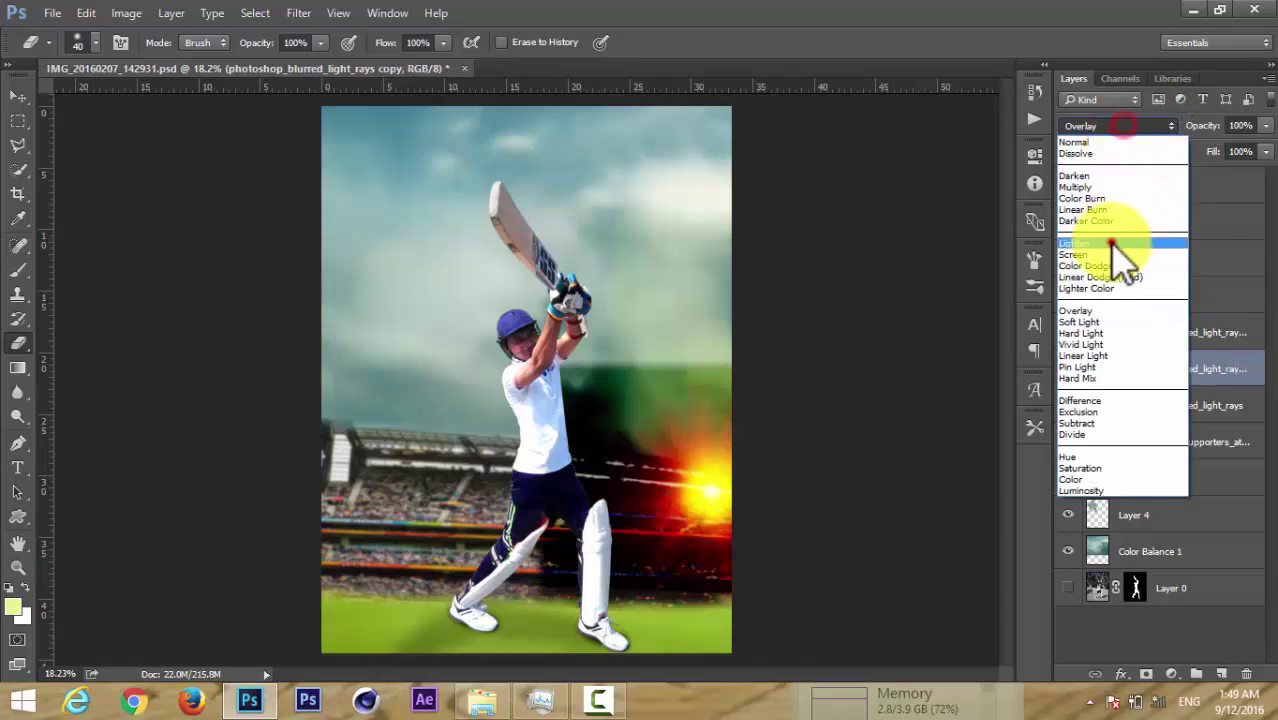
{"action": "left_click", "coordinate": [1086, 288]}
{"action": "left_click", "coordinate": [1068, 332]}
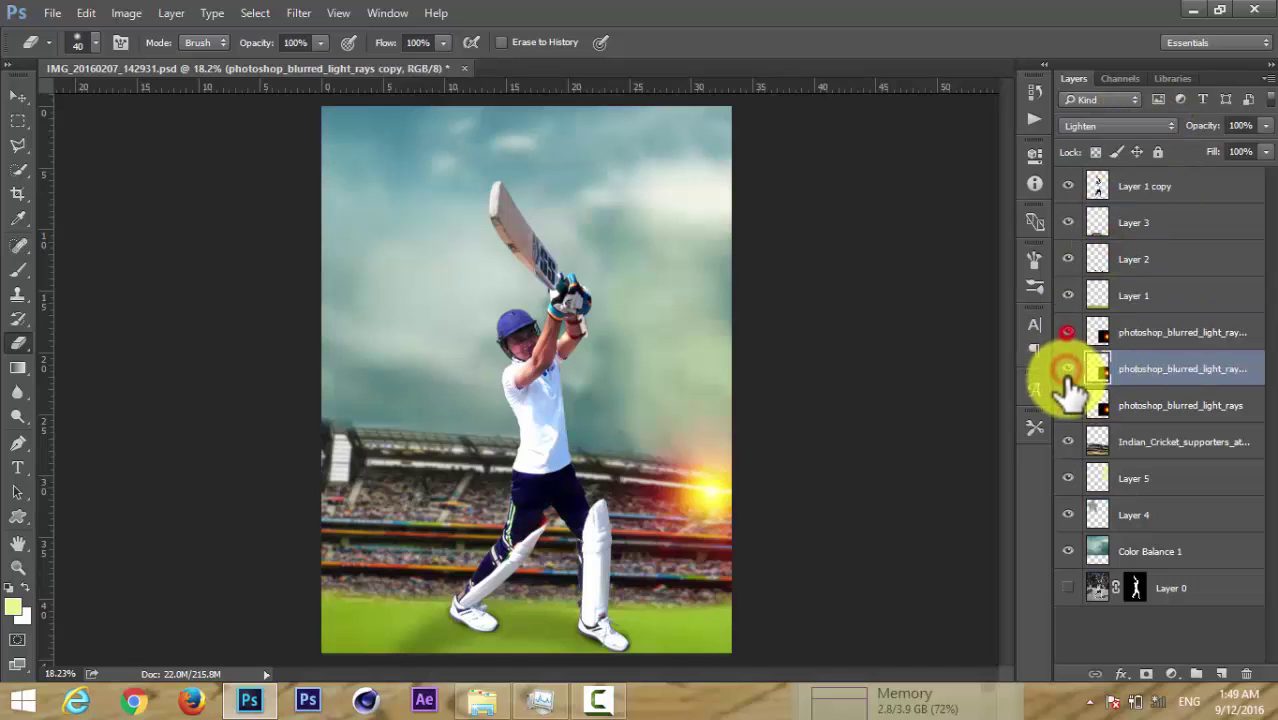
{"action": "right_click", "coordinate": [1157, 362]}
{"action": "left_click", "coordinate": [985, 622]}
Try Lighten on light rays copy 2, then delete that layer.
{"action": "left_click", "coordinate": [1134, 127]}
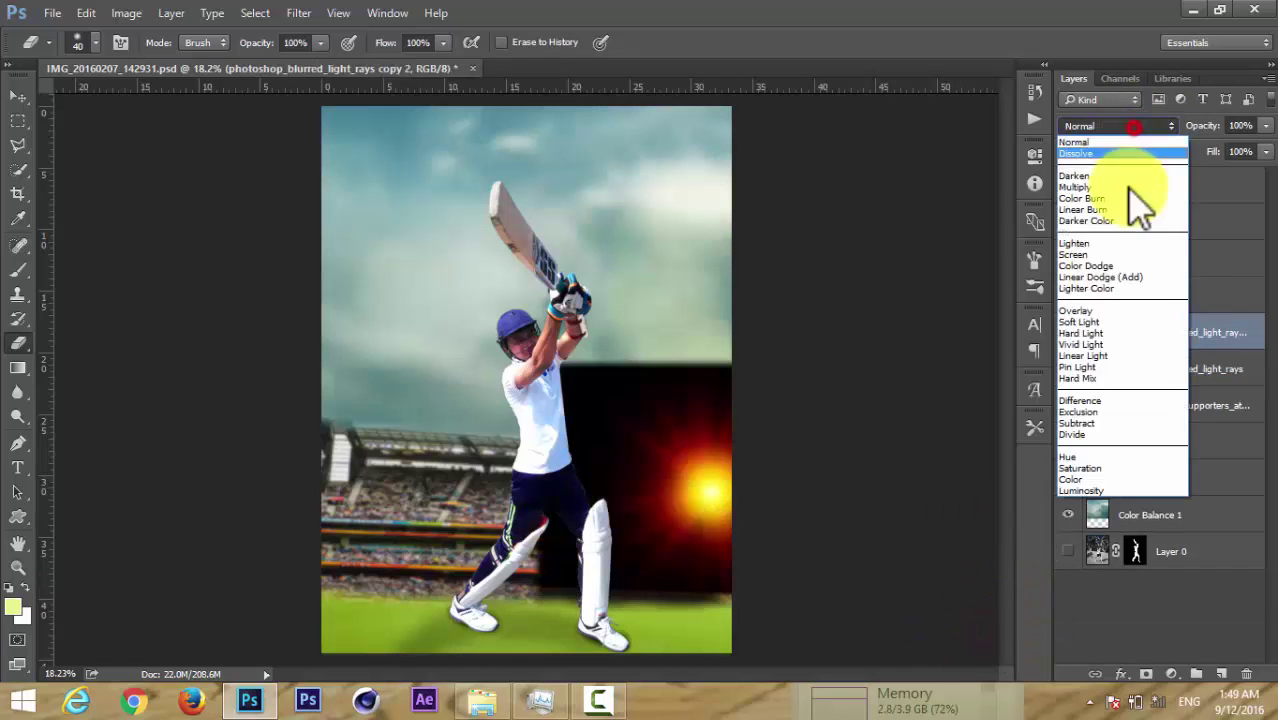
{"action": "left_click", "coordinate": [1140, 205]}
{"action": "left_click", "coordinate": [1120, 125]}
{"action": "left_click", "coordinate": [1074, 243]}
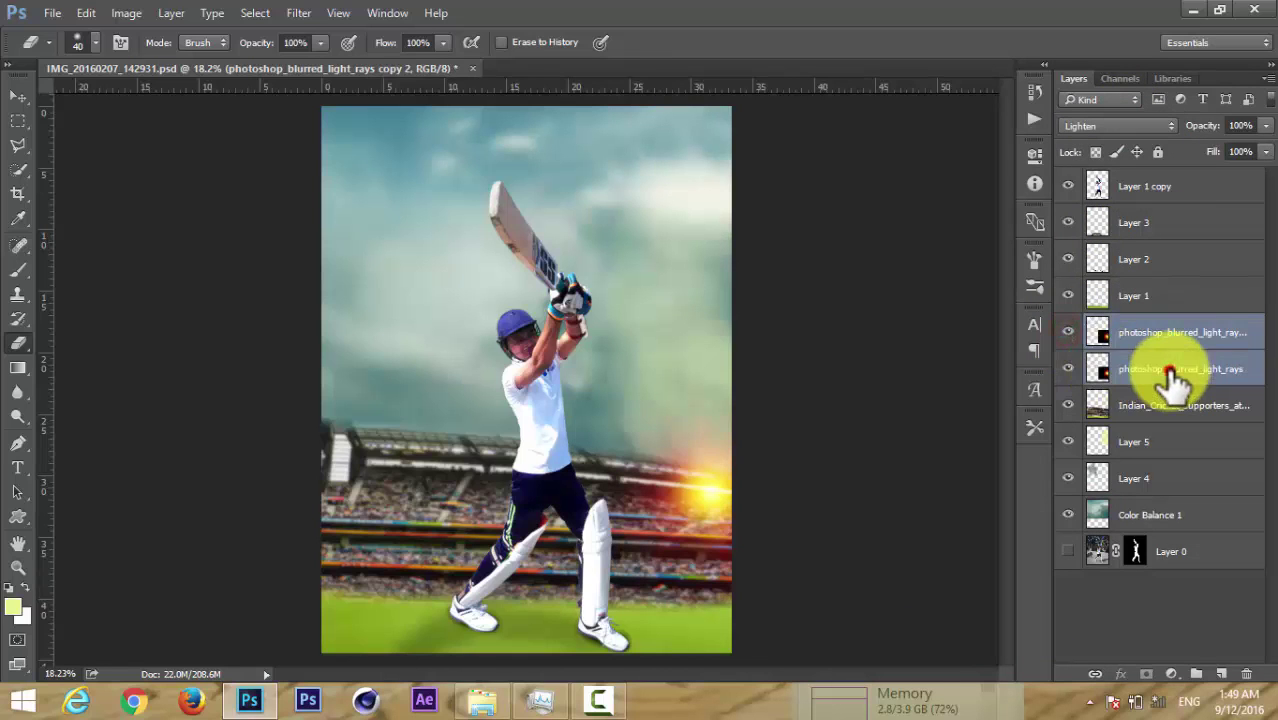
{"action": "key", "text": "Delete"}
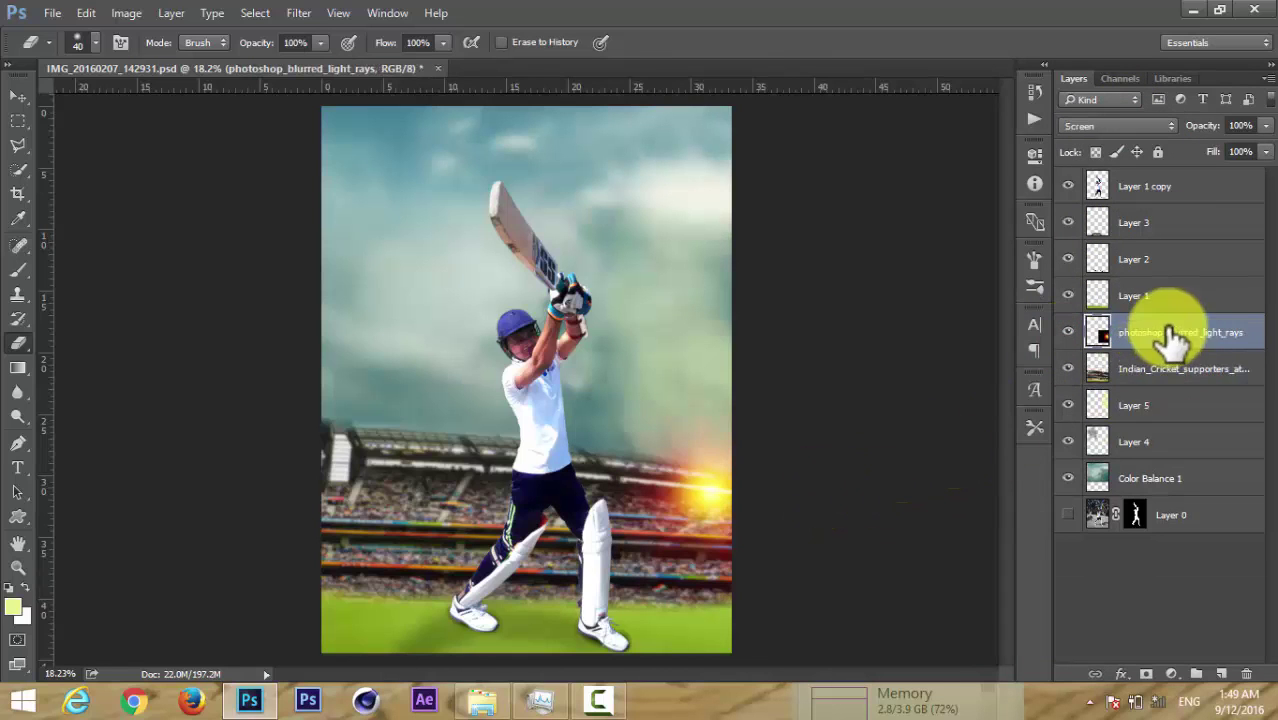
Rescale the glow to about 109% width, nudging it slightly right.
{"action": "key", "text": "ctrl+t"}
{"action": "left_click_drag", "start_coordinate": [877, 352], "coordinate": [917, 330]}
{"action": "left_click_drag", "start_coordinate": [730, 444], "coordinate": [765, 434]}
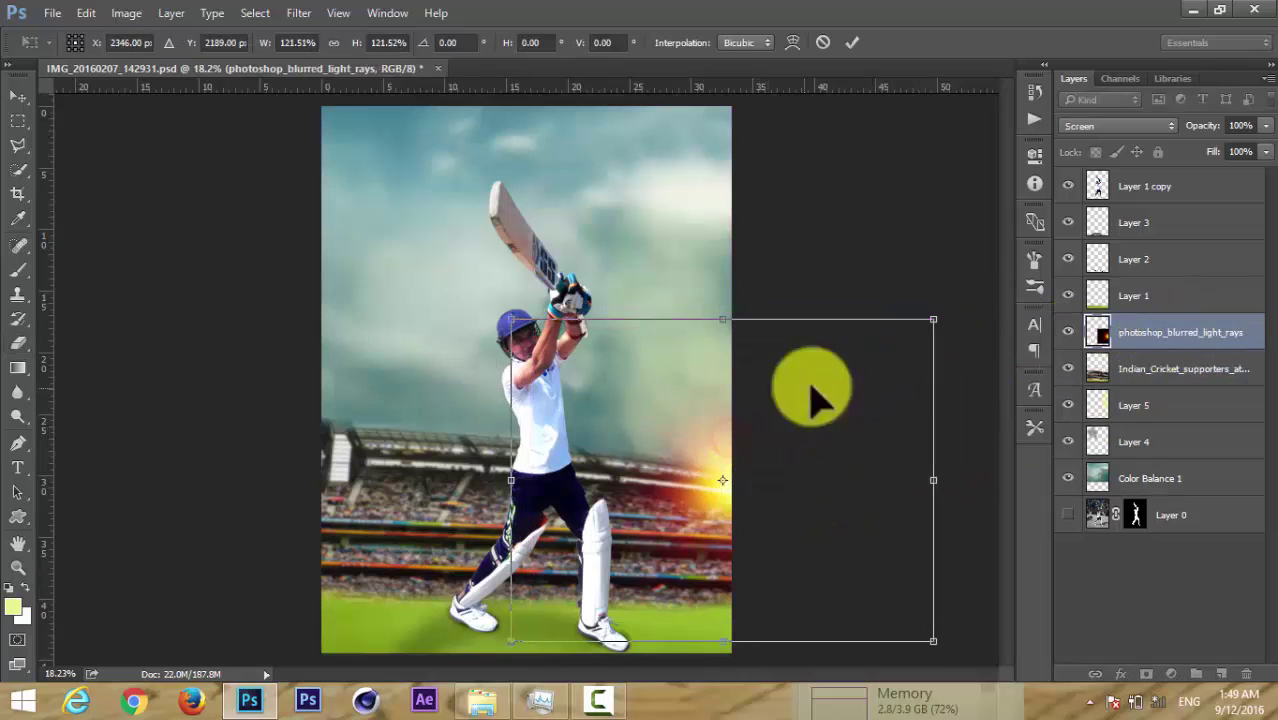
{"action": "left_click_drag", "start_coordinate": [956, 318], "coordinate": [920, 338]}
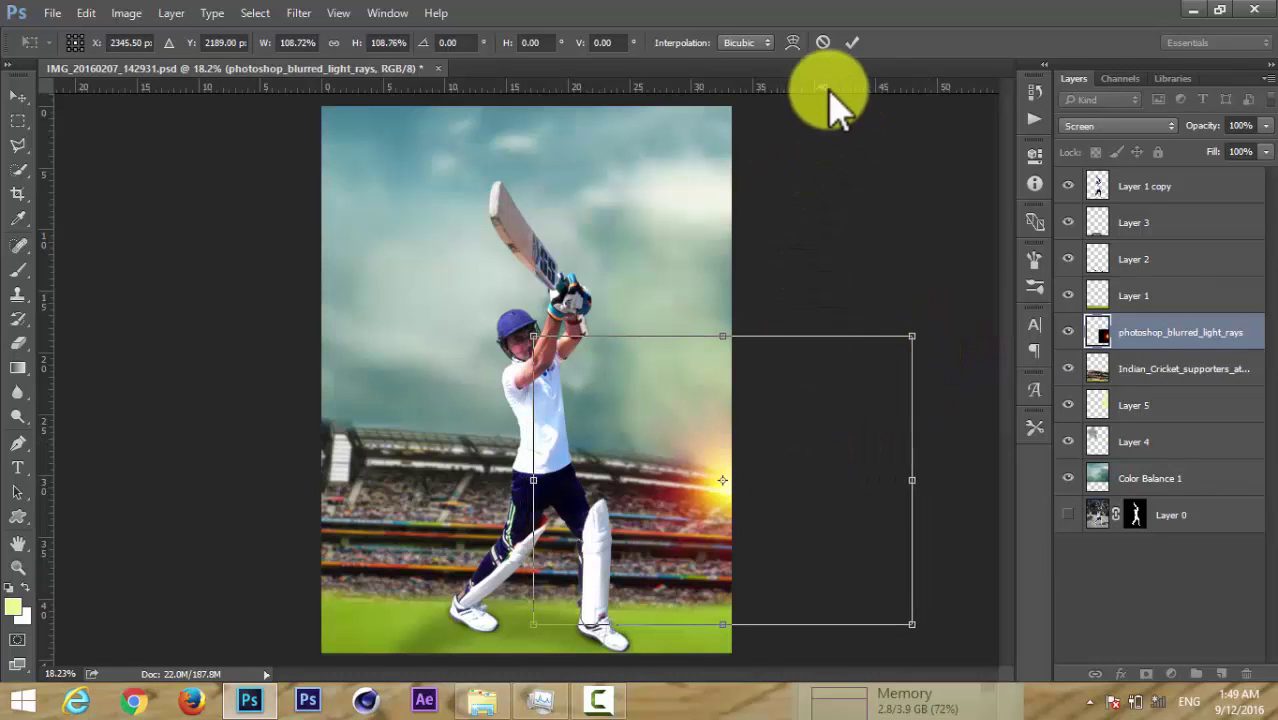
{"action": "left_click", "coordinate": [852, 42]}
{"action": "key", "text": "e"}
Duplicate the glow and move the copy to the stadium's left edge.
{"action": "key", "text": "ctrl+j"}
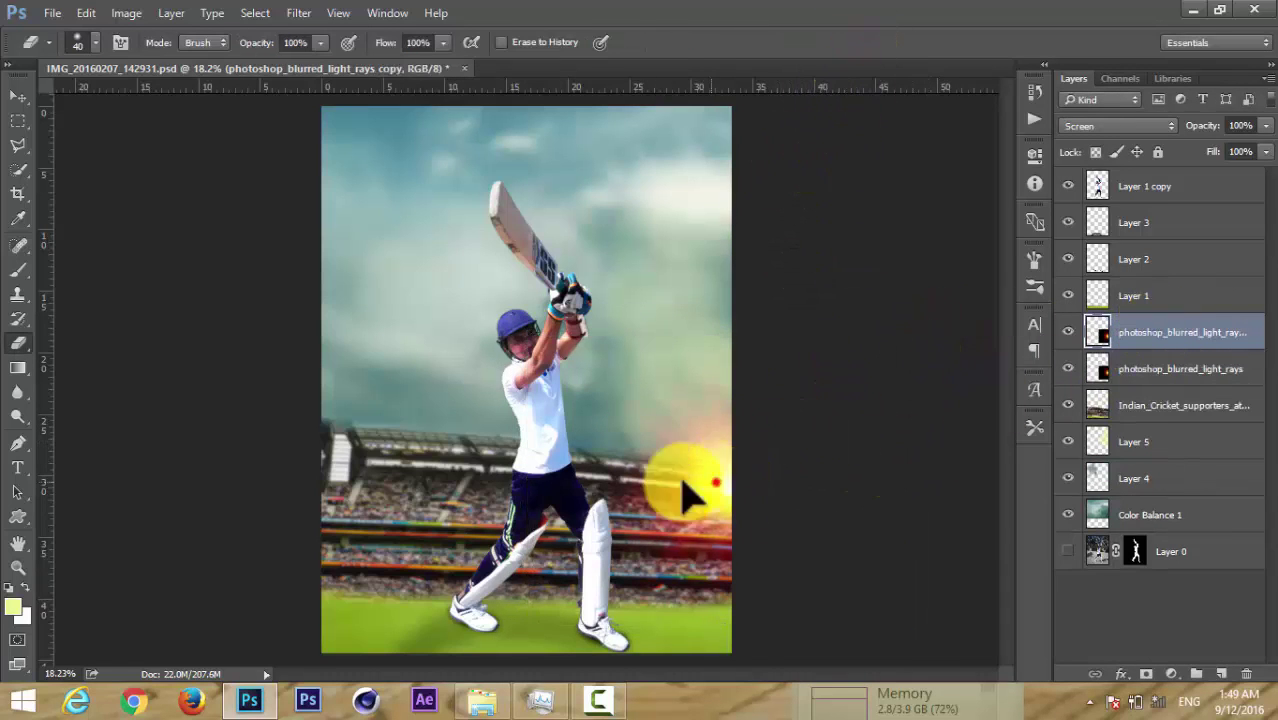
{"action": "left_click_drag", "start_coordinate": [685, 486], "coordinate": [314, 500]}
{"action": "left_click", "coordinate": [1096, 332], "text": "ctrl"}
Fill the glow-copy selection with white on a new layer, then deselect.
{"action": "left_click", "coordinate": [9, 588]}
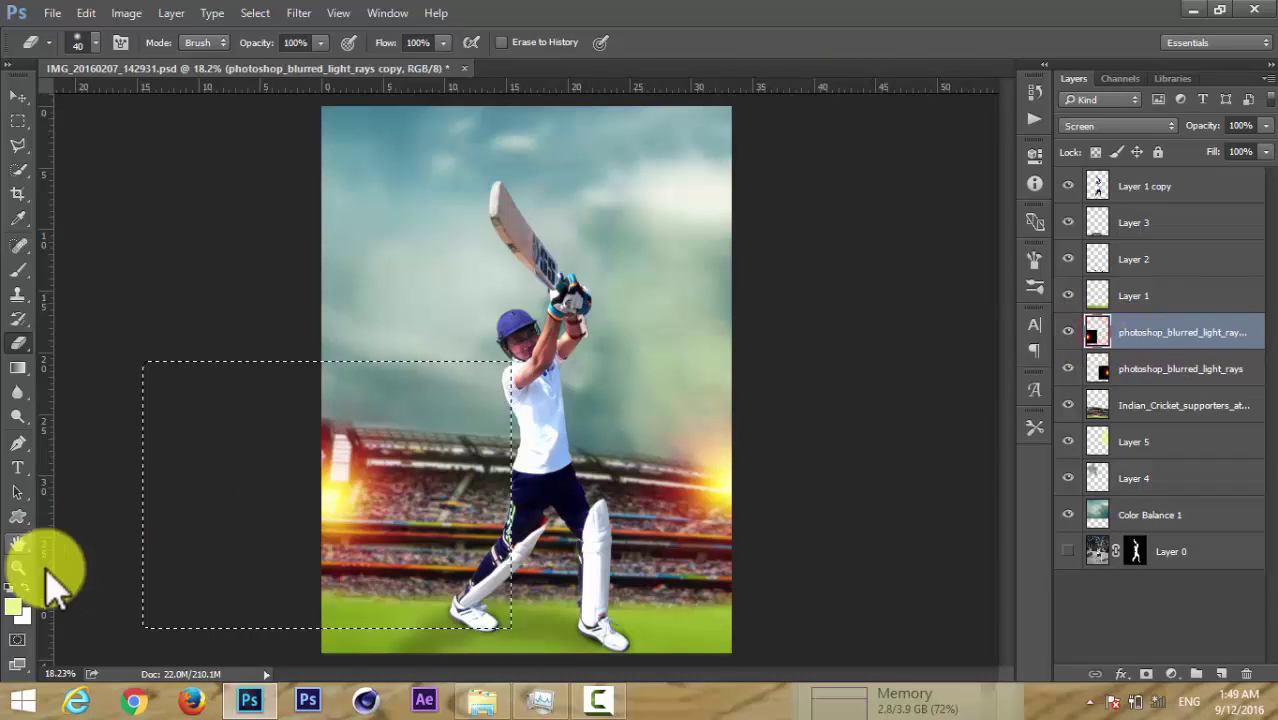
{"action": "key", "text": "x"}
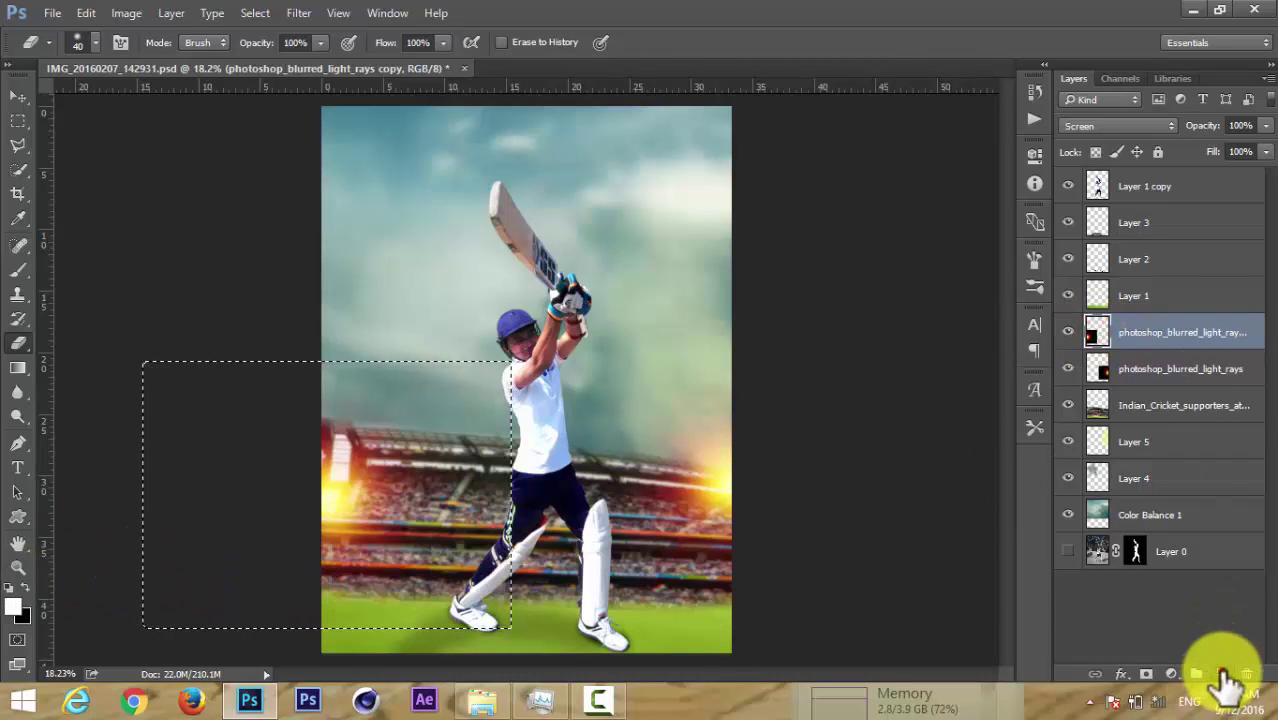
{"action": "left_click", "coordinate": [1222, 674]}
{"action": "key", "text": "alt+BackSpace"}
{"action": "key", "text": "ctrl+d"}
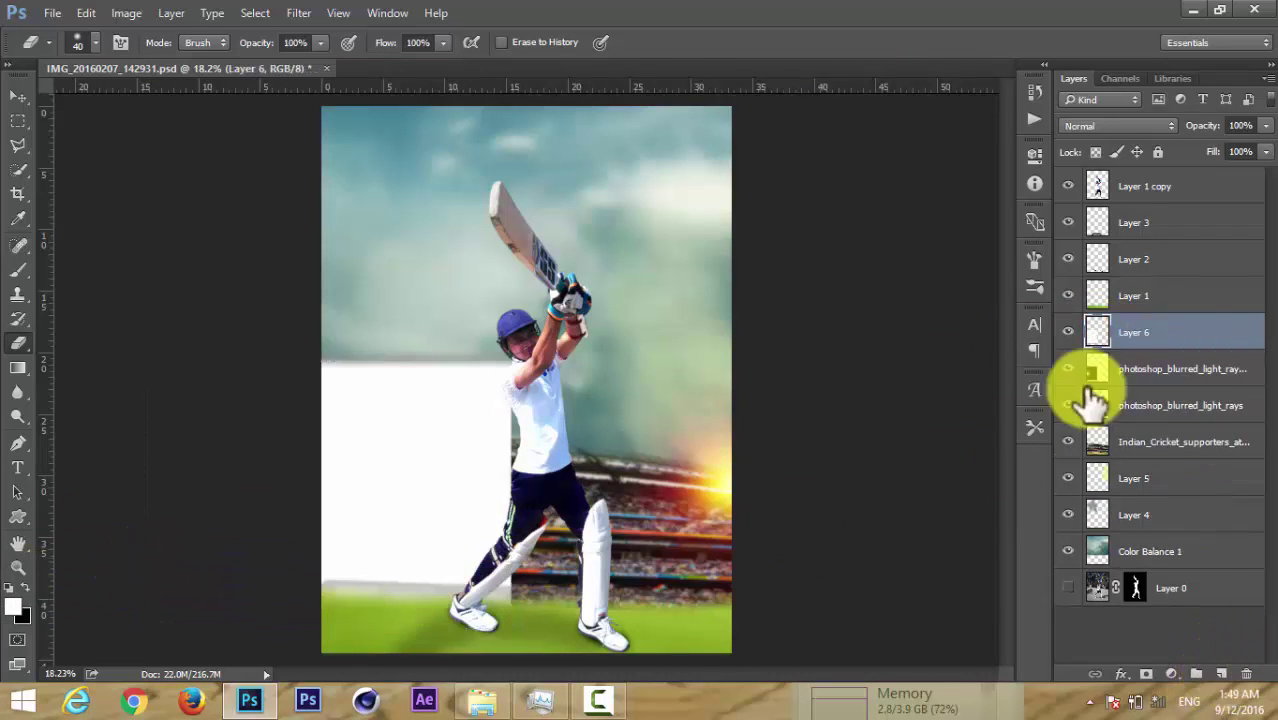
Heavily Gaussian-blur the white patch into a soft Screen haze over the left stadium.
{"action": "left_click", "coordinate": [298, 13]}
{"action": "mouse_move", "coordinate": [308, 220]}
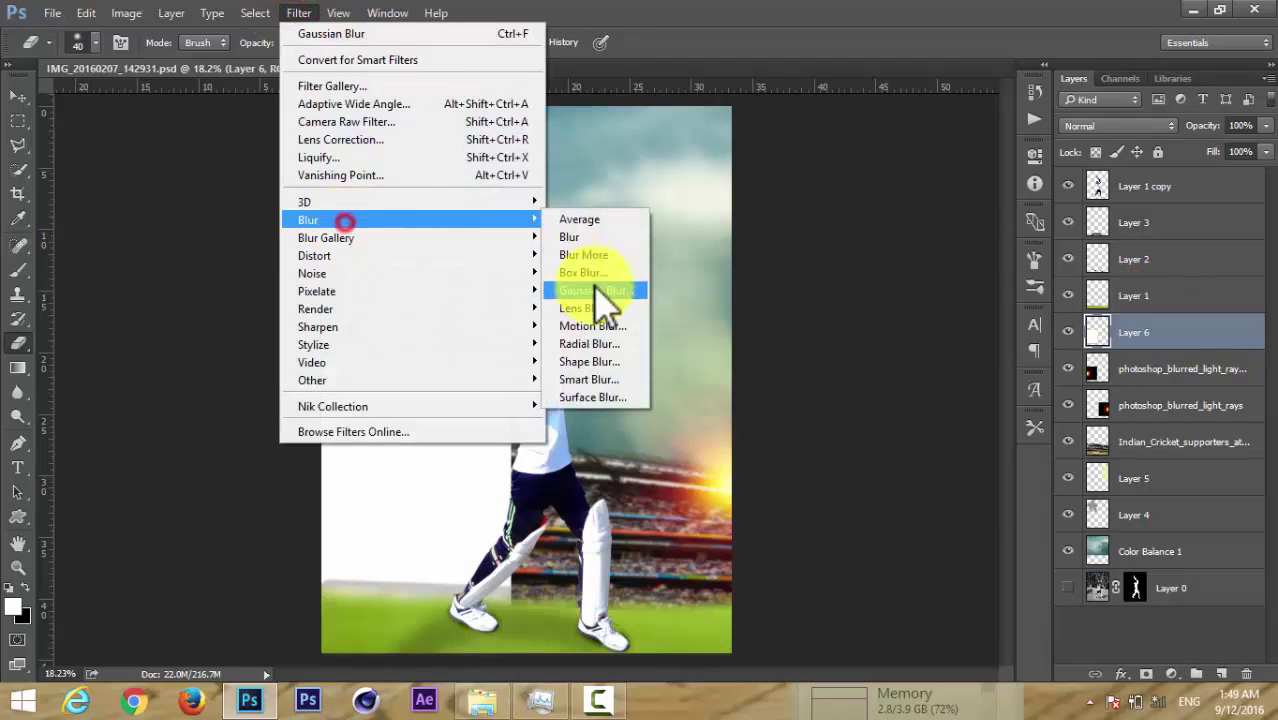
{"action": "left_click", "coordinate": [600, 291]}
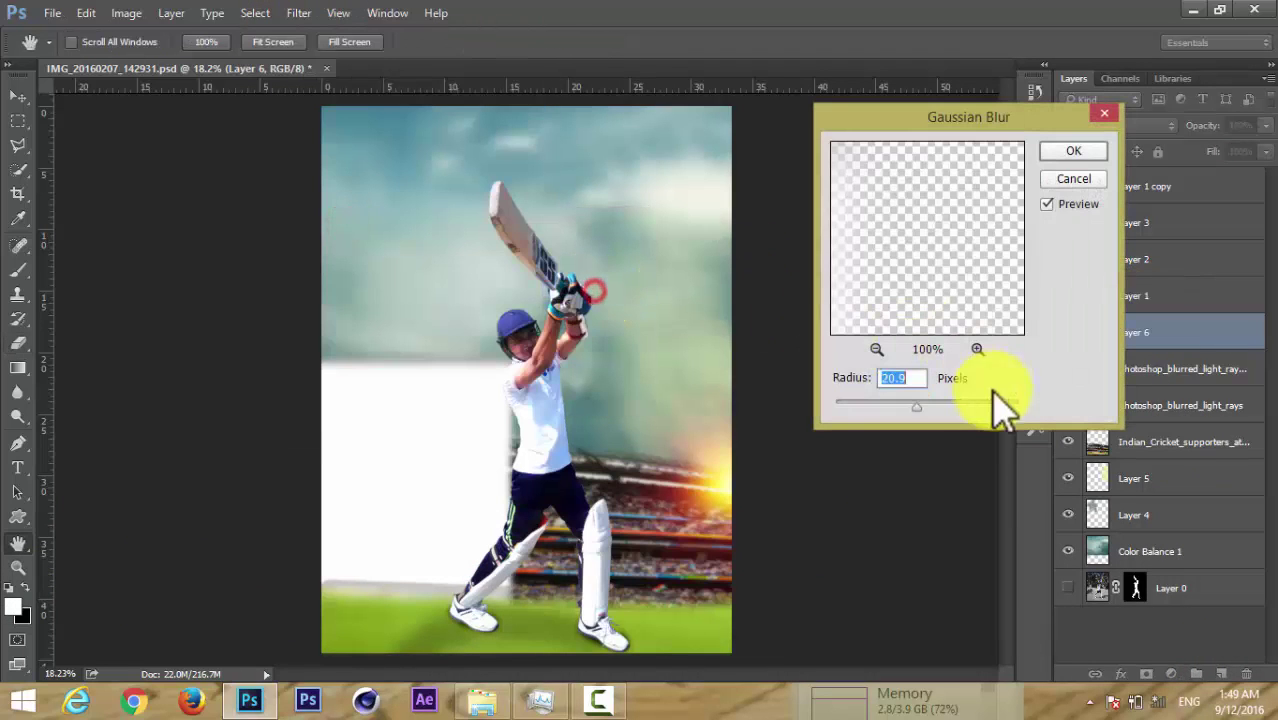
{"action": "left_click", "coordinate": [1073, 150]}
{"action": "key", "text": "e"}
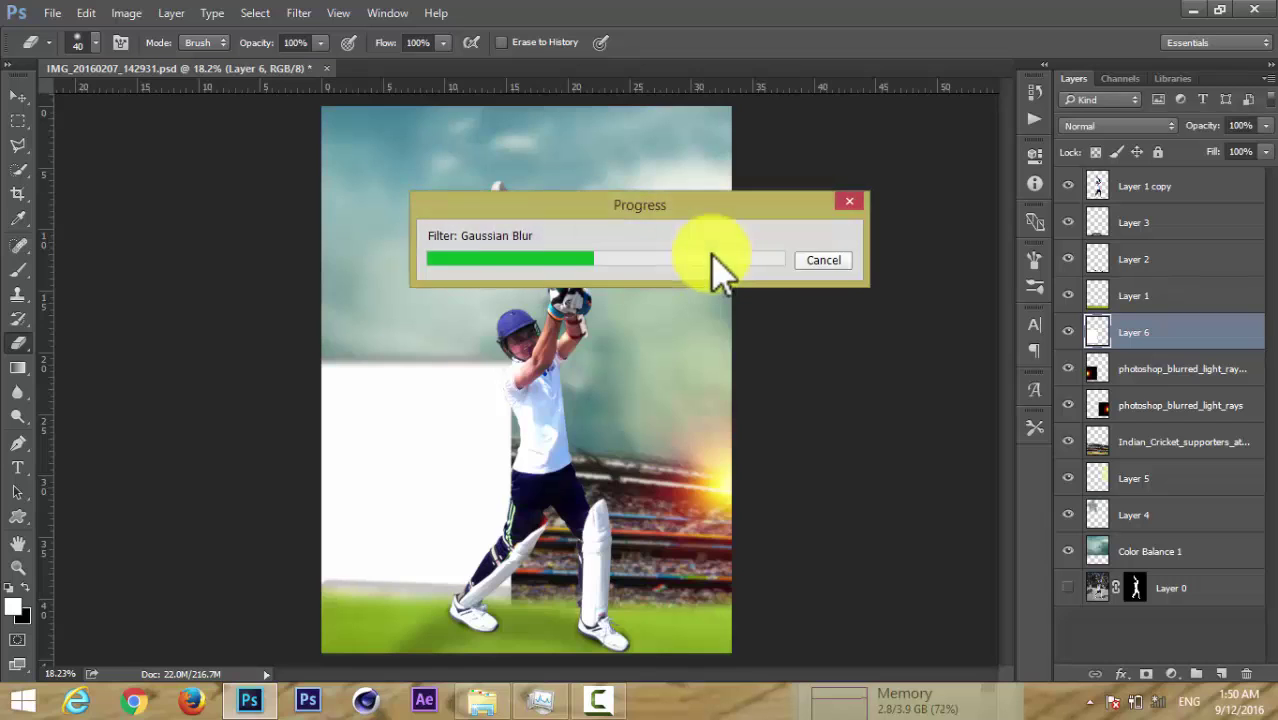
{"action": "left_click", "coordinate": [1196, 336]}
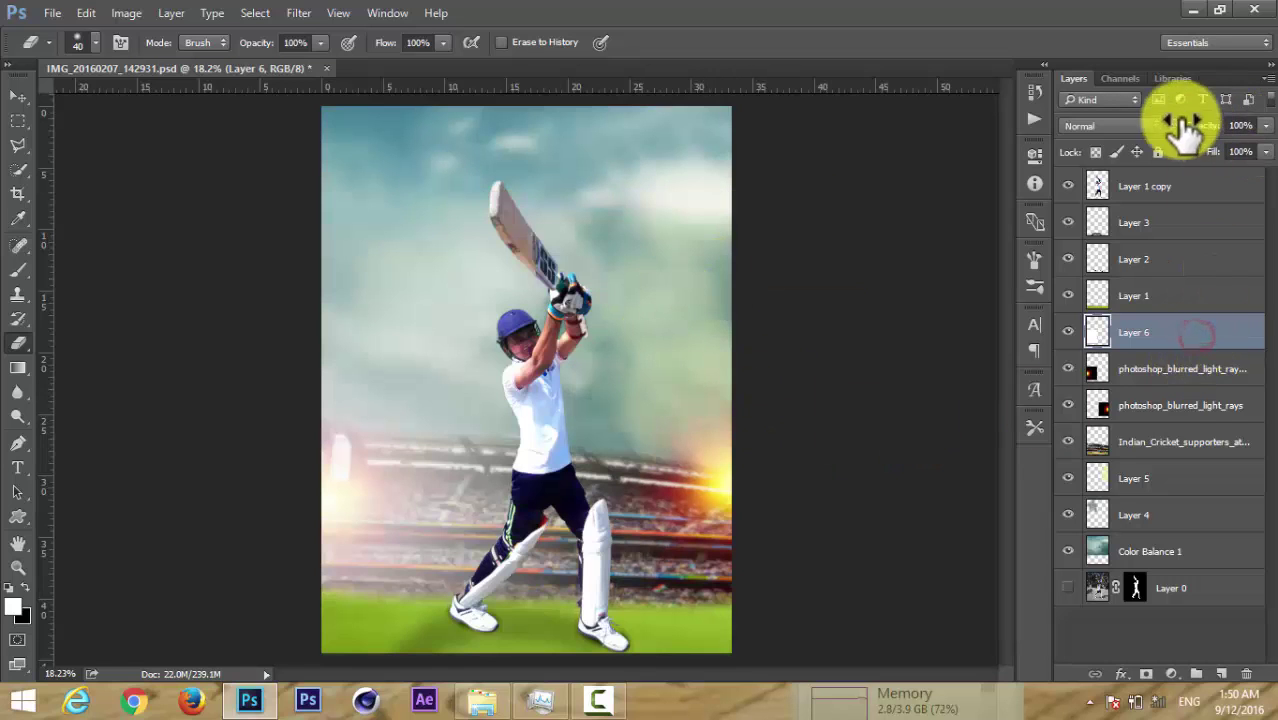
{"action": "left_click", "coordinate": [1171, 126]}
{"action": "left_click", "coordinate": [1105, 258]}
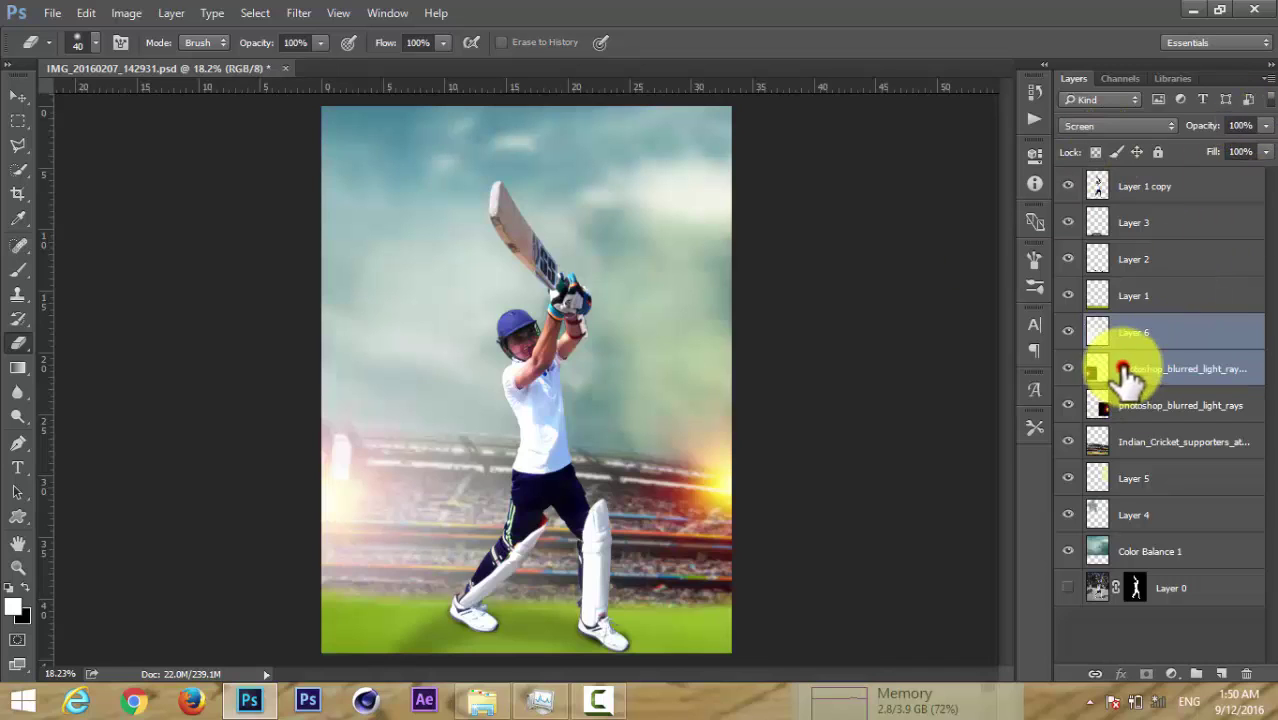
Set Layer 6 to Screen blending over the stadium scene.
{"action": "left_click", "coordinate": [1148, 368]}
{"action": "left_click", "coordinate": [1153, 330]}
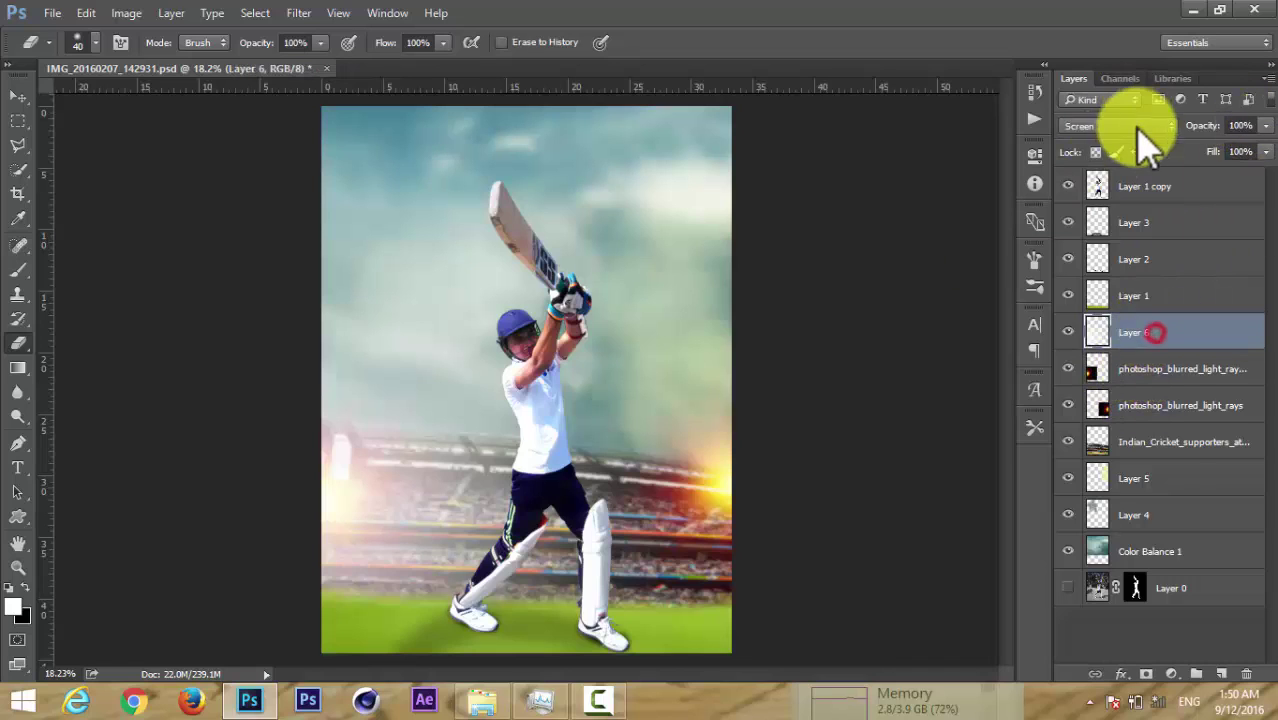
{"action": "left_click", "coordinate": [1137, 126]}
{"action": "left_click", "coordinate": [1118, 255]}
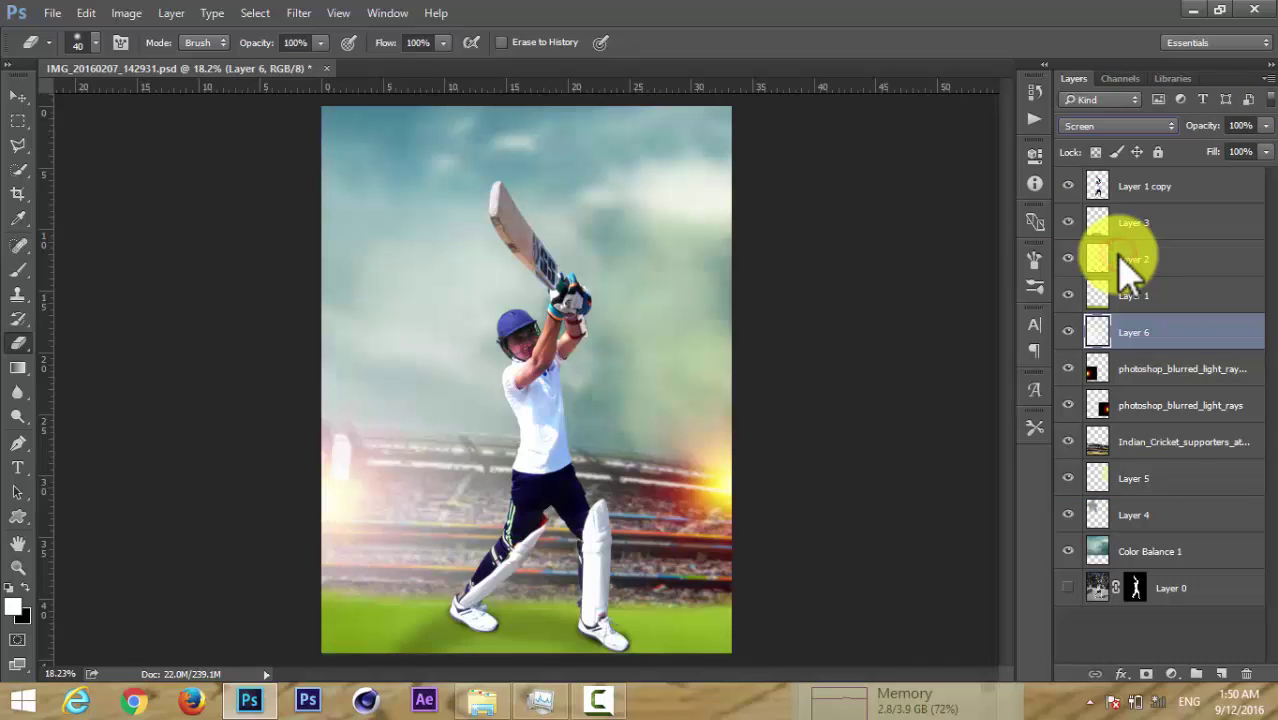
{"action": "left_click", "coordinate": [1133, 333]}
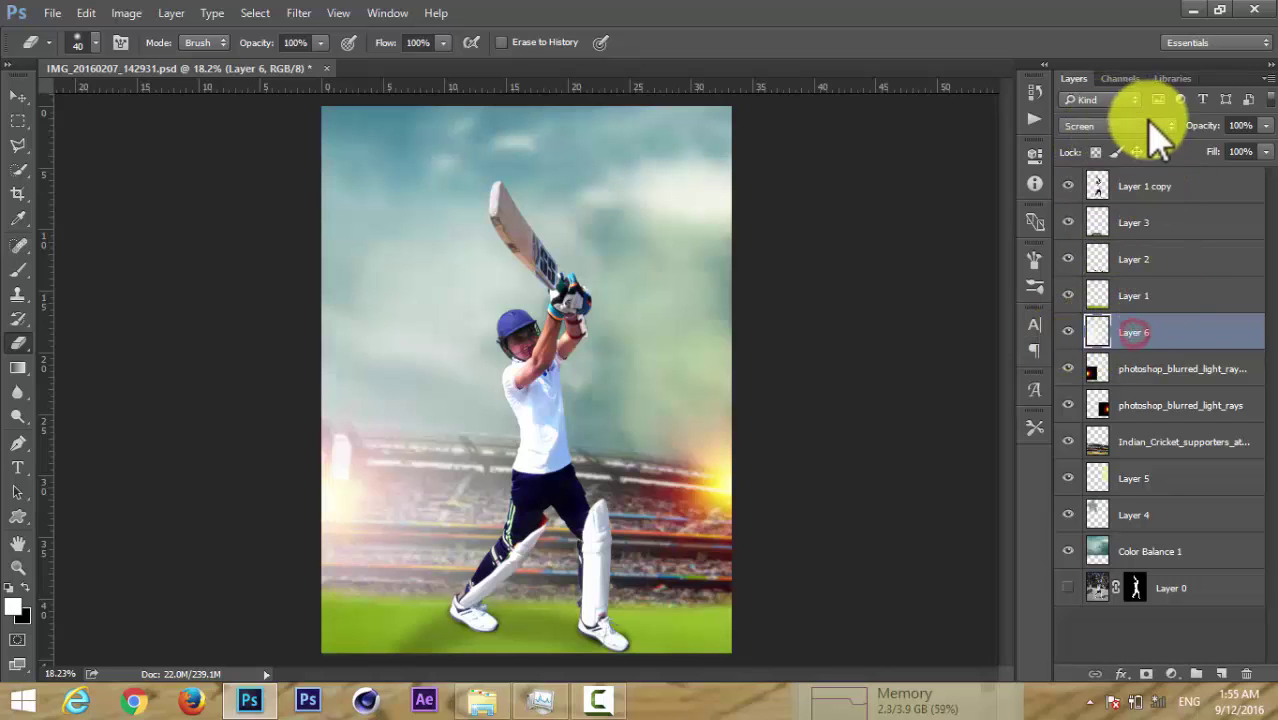
{"action": "left_click", "coordinate": [1148, 127]}
{"action": "scroll", "coordinate": [1155, 140], "scroll_direction": "down", "scroll_amount": 1}
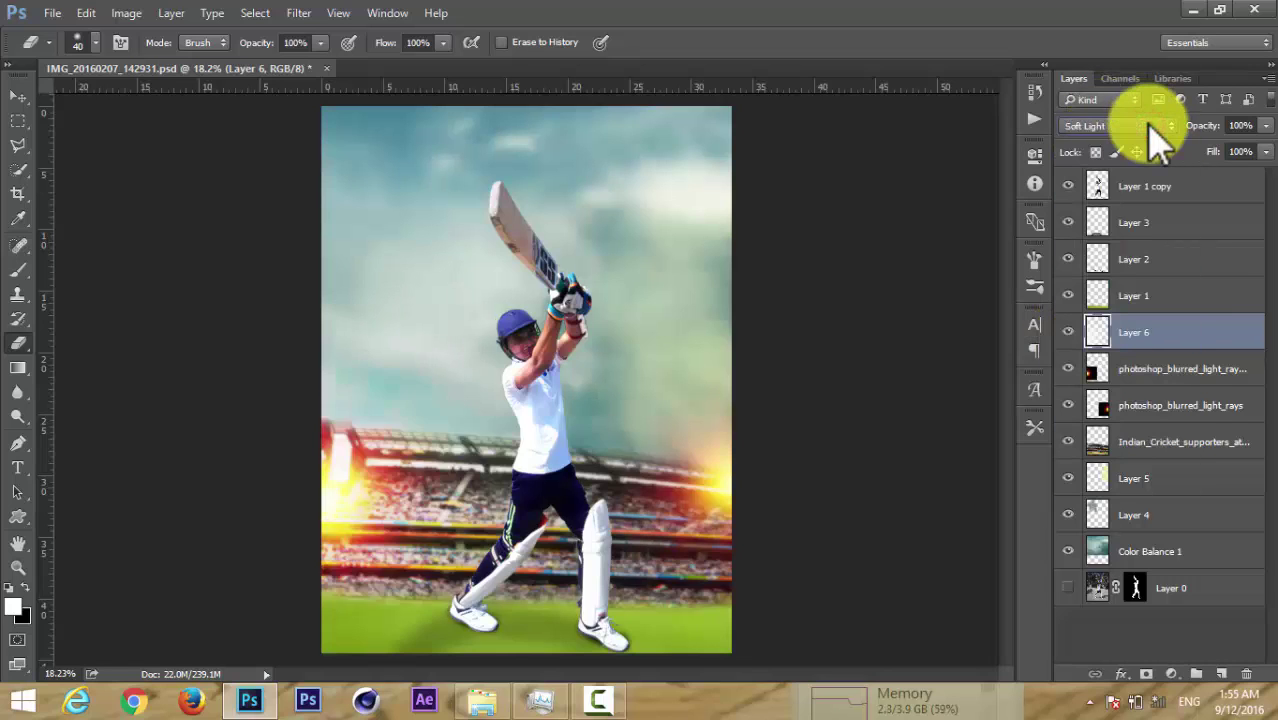
{"action": "scroll", "coordinate": [1155, 140], "scroll_direction": "down", "scroll_amount": 1}
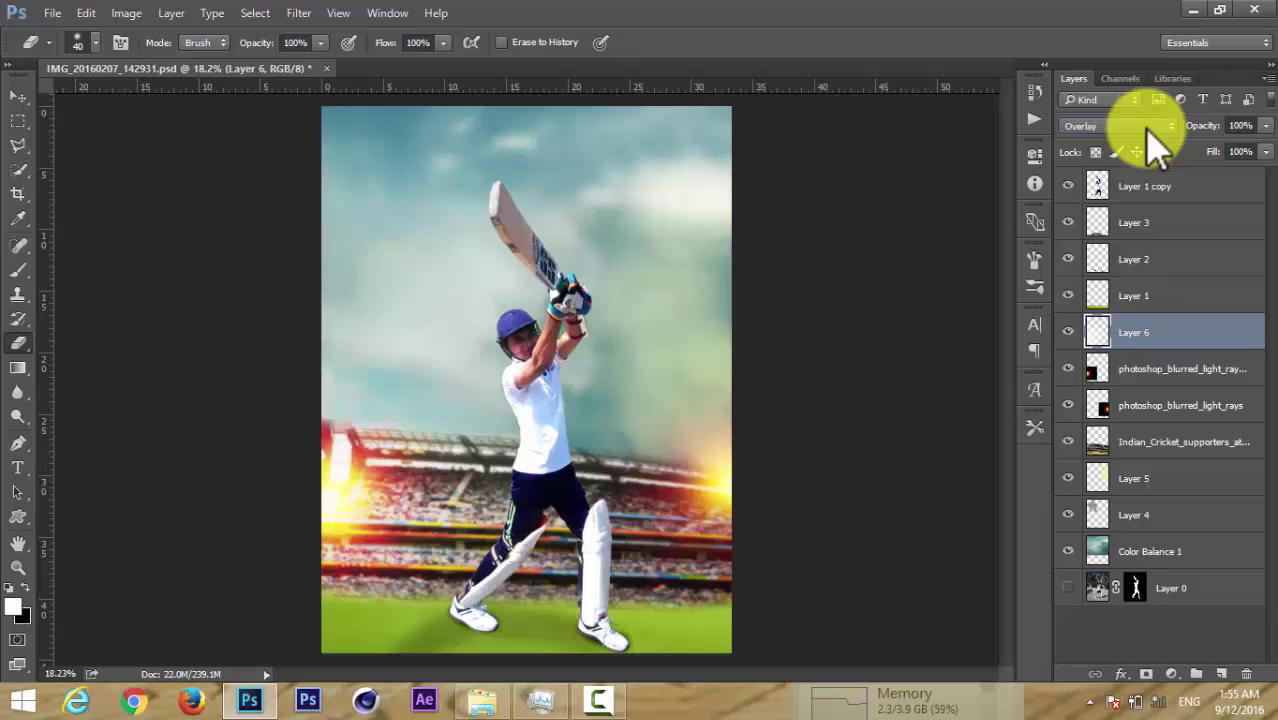
Merge the glow copy into Layer 6, keep it in Screen mode, and reorder it with the light-rays layer.
{"action": "right_click", "coordinate": [1183, 370]}
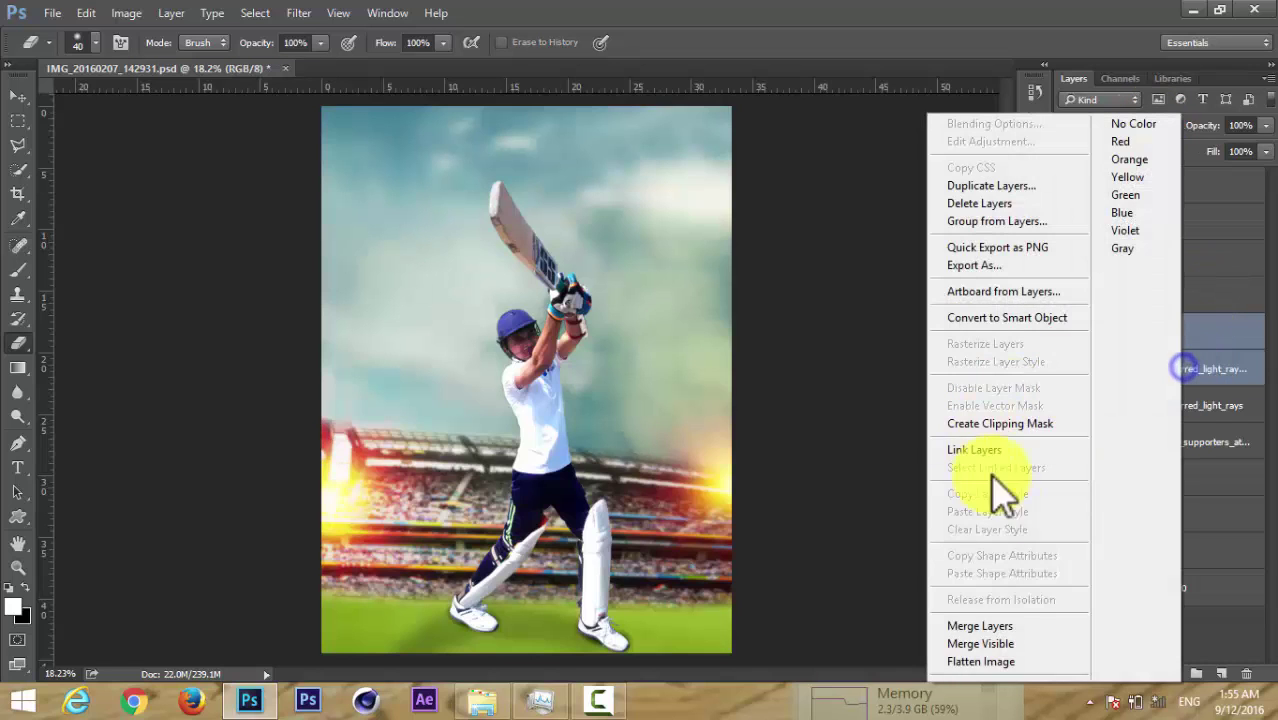
{"action": "left_click", "coordinate": [1003, 624]}
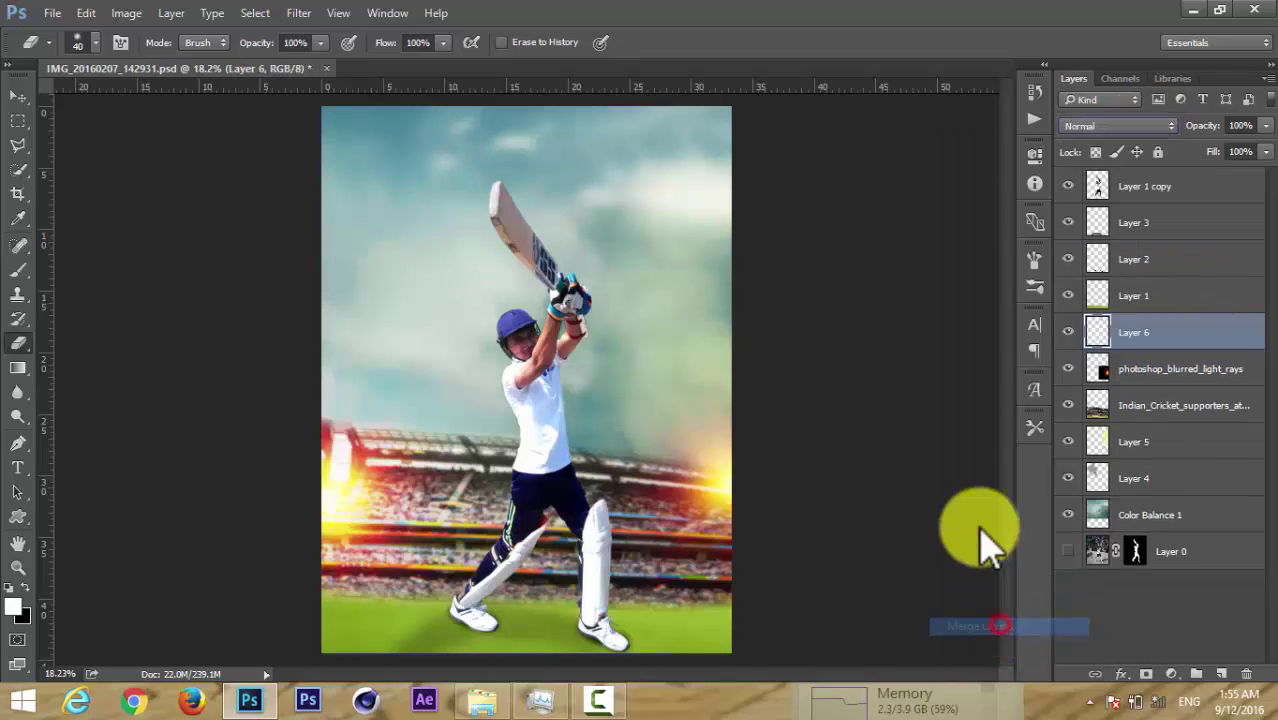
{"action": "left_click", "coordinate": [1122, 128]}
{"action": "left_click", "coordinate": [1090, 254]}
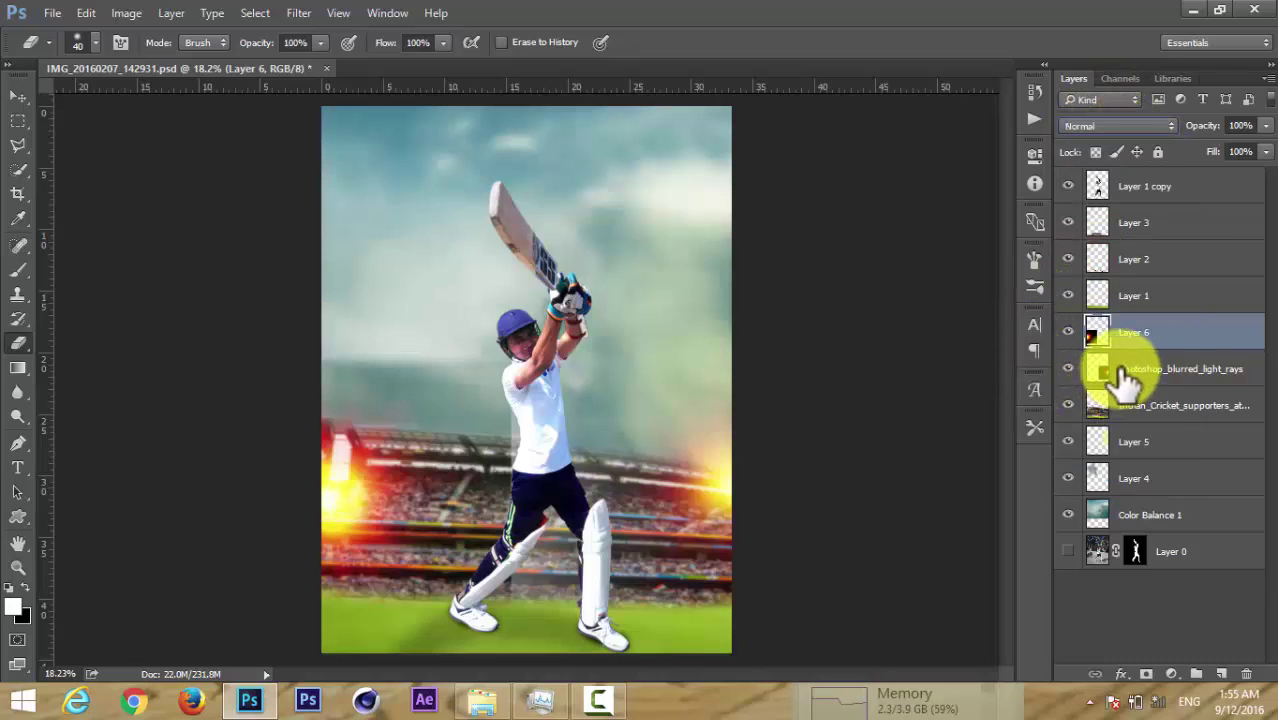
{"action": "left_click_drag", "start_coordinate": [1128, 380], "coordinate": [1070, 345]}
{"action": "left_click", "coordinate": [1120, 125]}
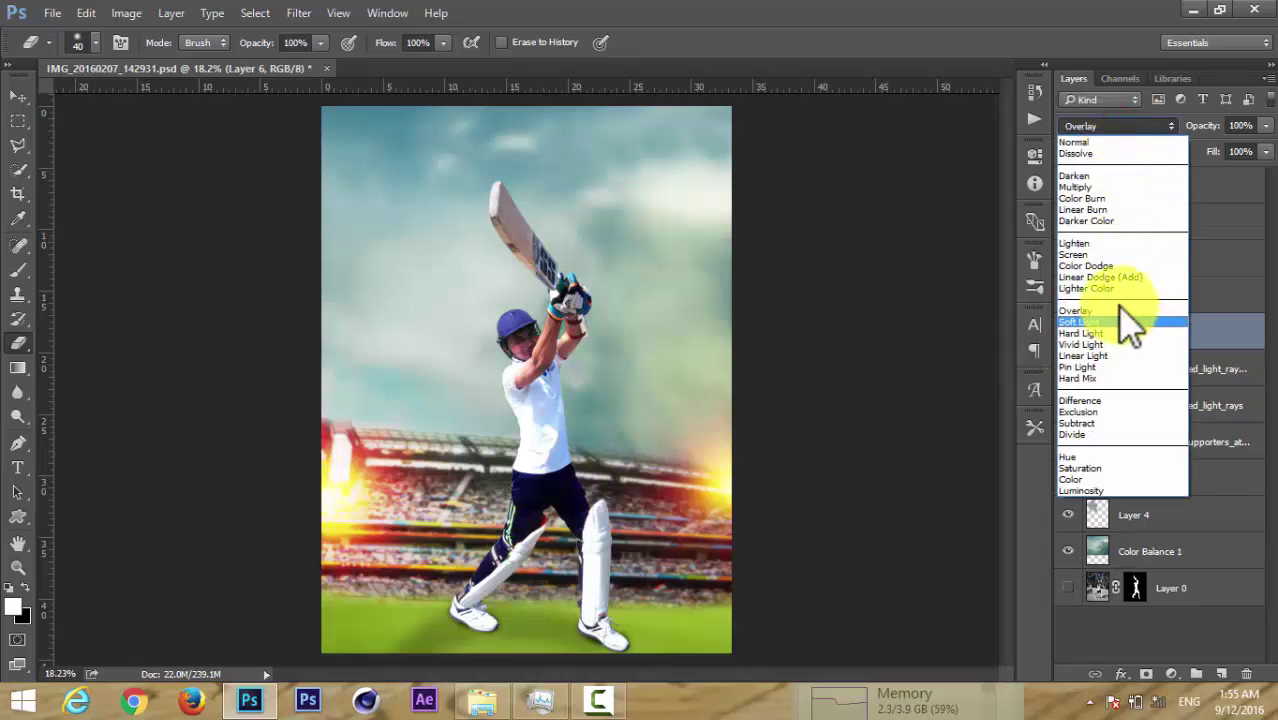
{"action": "left_click", "coordinate": [1117, 254]}
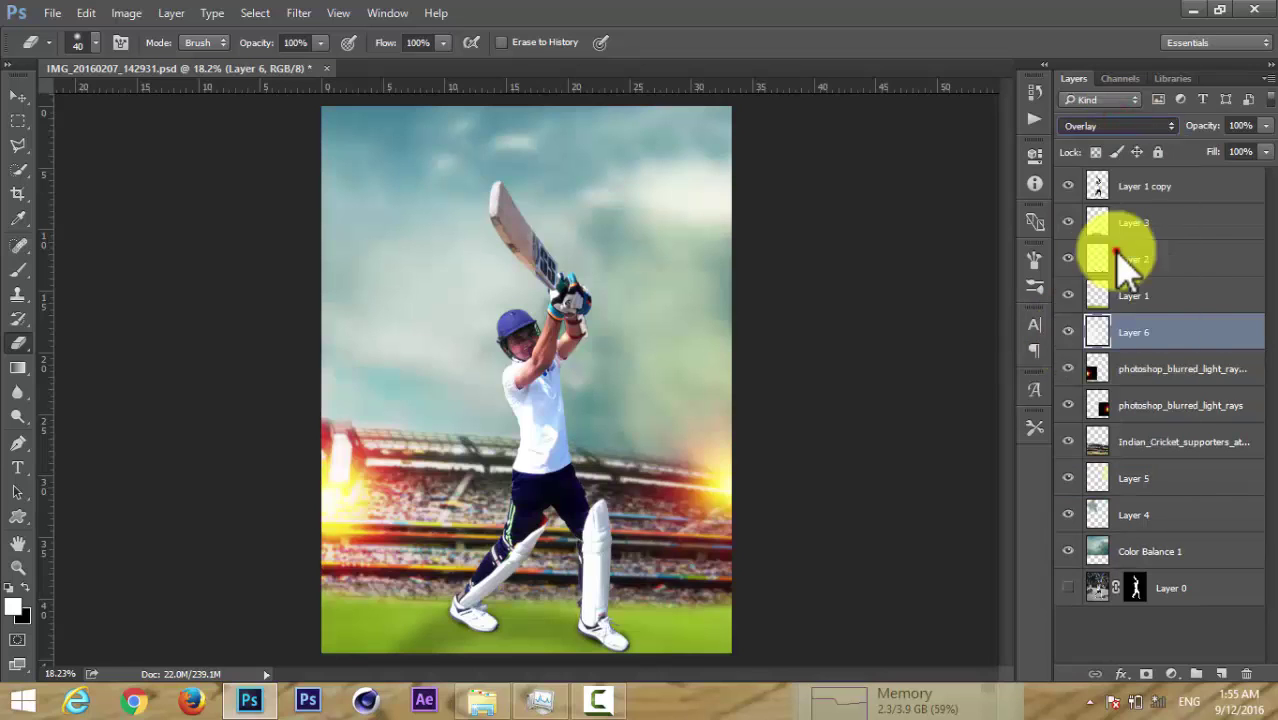
Convert Layer 6 and the light-rays copy to Smart Objects.
{"action": "left_click", "coordinate": [1140, 370]}
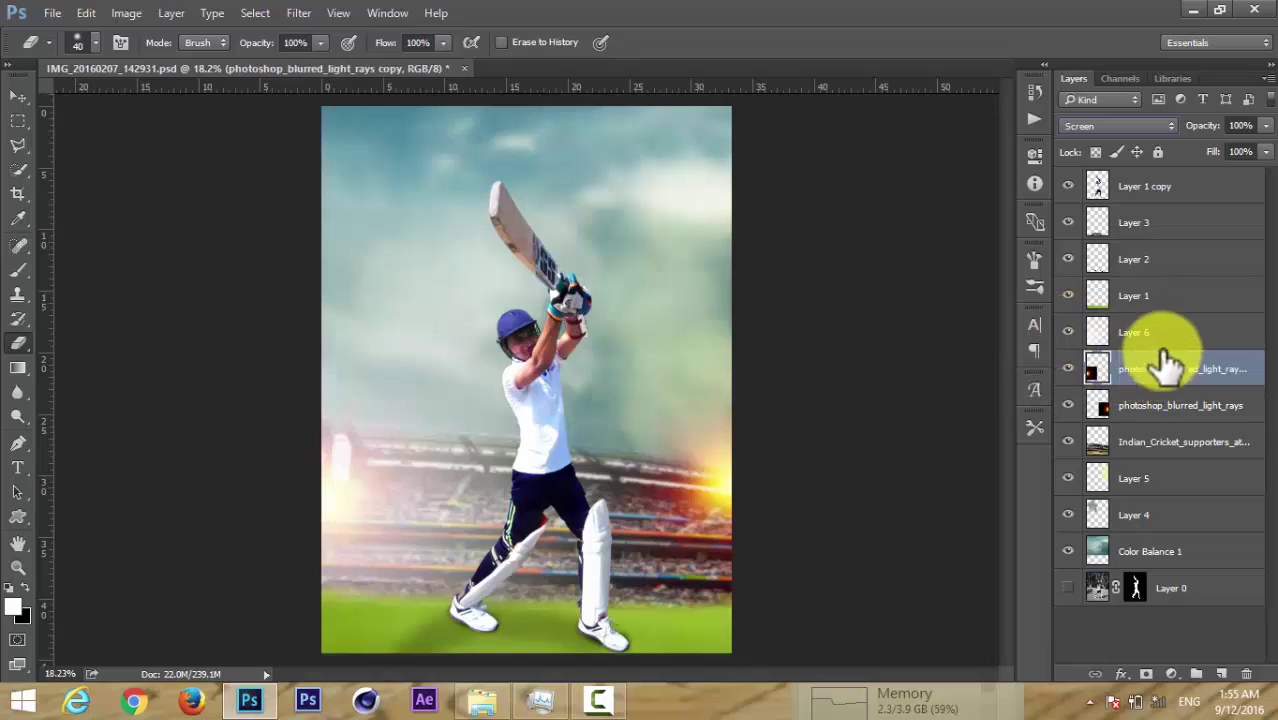
{"action": "left_click", "coordinate": [1166, 336]}
{"action": "left_click", "coordinate": [1132, 124]}
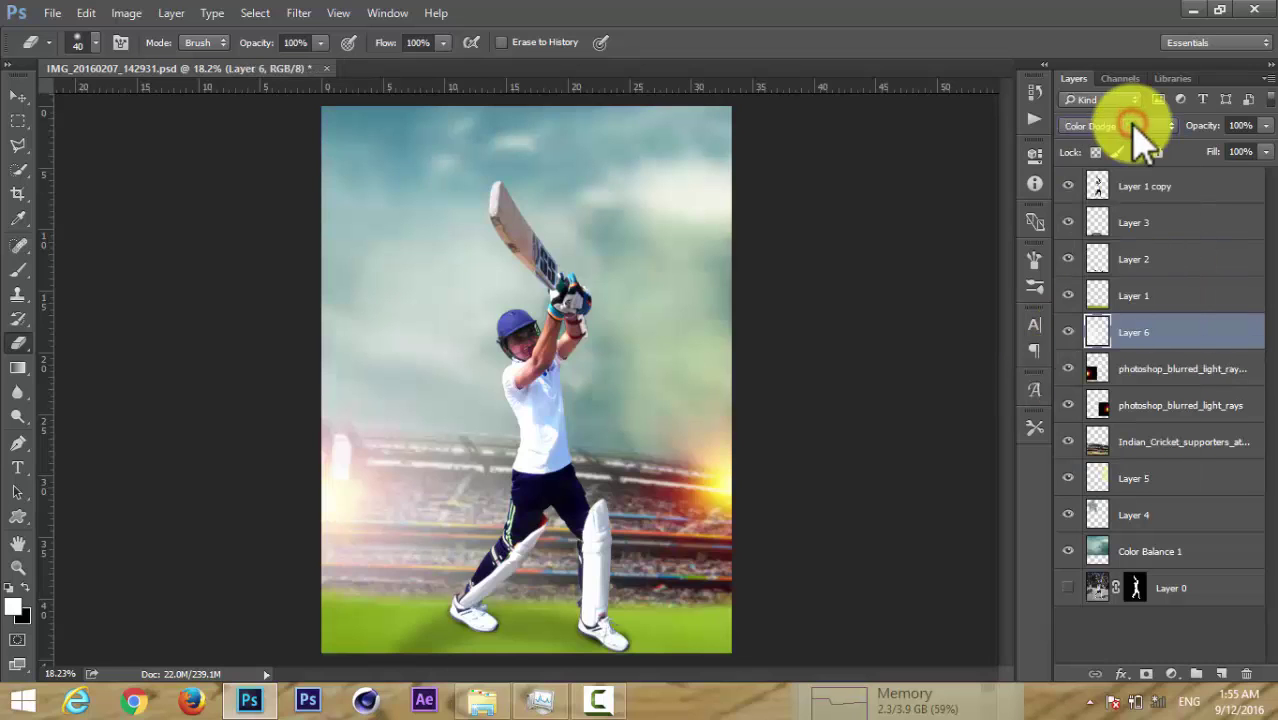
{"action": "scroll", "coordinate": [1135, 128], "scroll_direction": "down", "scroll_amount": 3}
{"action": "scroll", "coordinate": [1140, 140], "scroll_direction": "down", "scroll_amount": 2}
{"action": "scroll", "coordinate": [1140, 140], "scroll_direction": "down", "scroll_amount": 2}
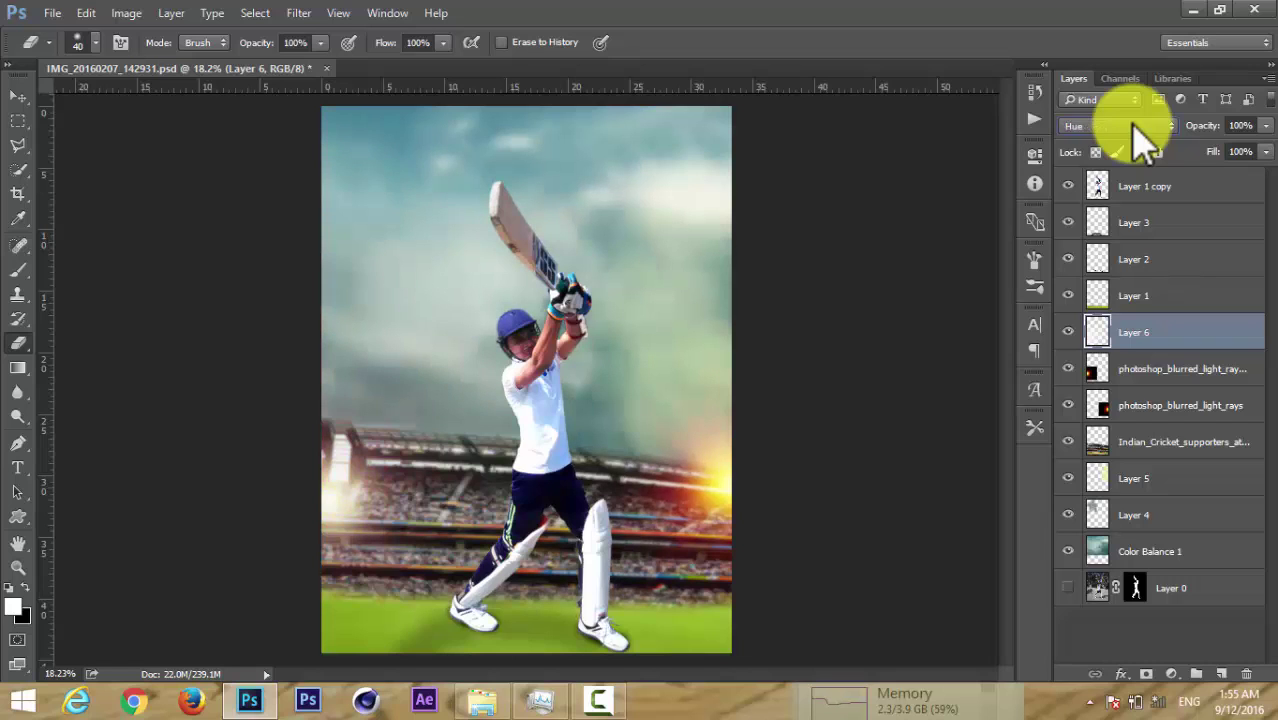
{"action": "right_click", "coordinate": [1170, 344]}
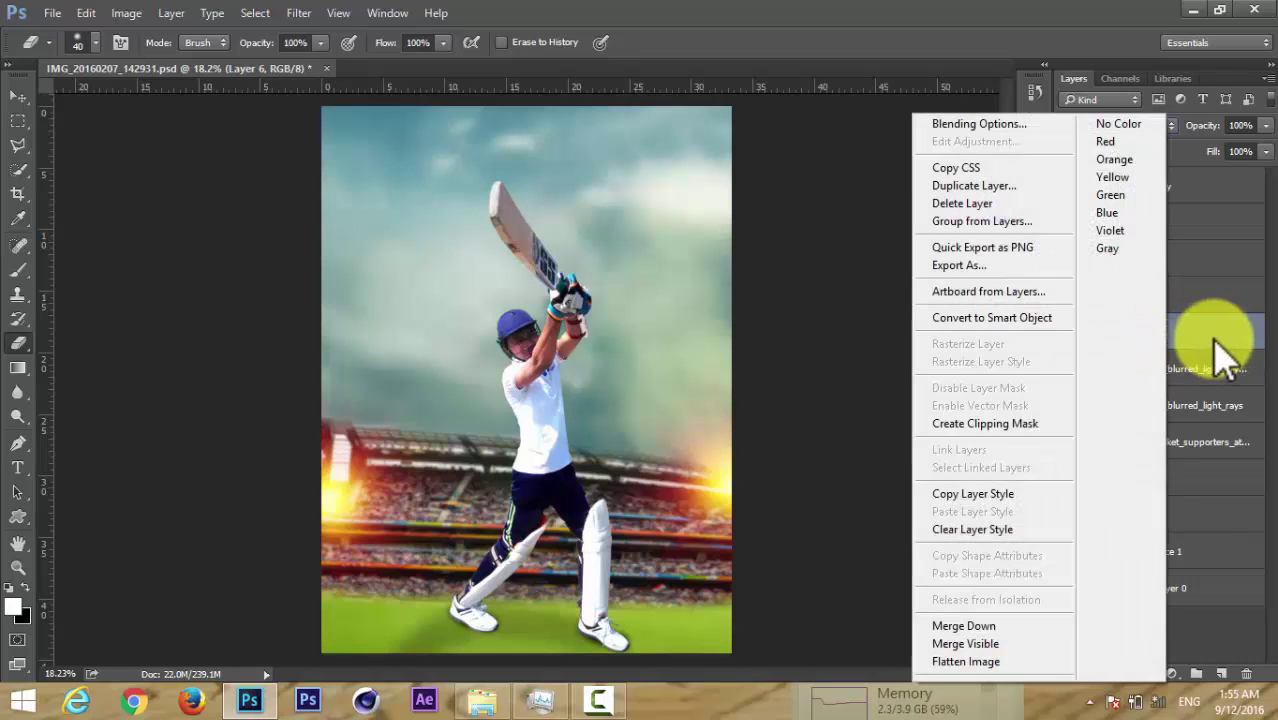
{"action": "left_click", "coordinate": [1048, 318]}
{"action": "right_click", "coordinate": [1180, 368]}
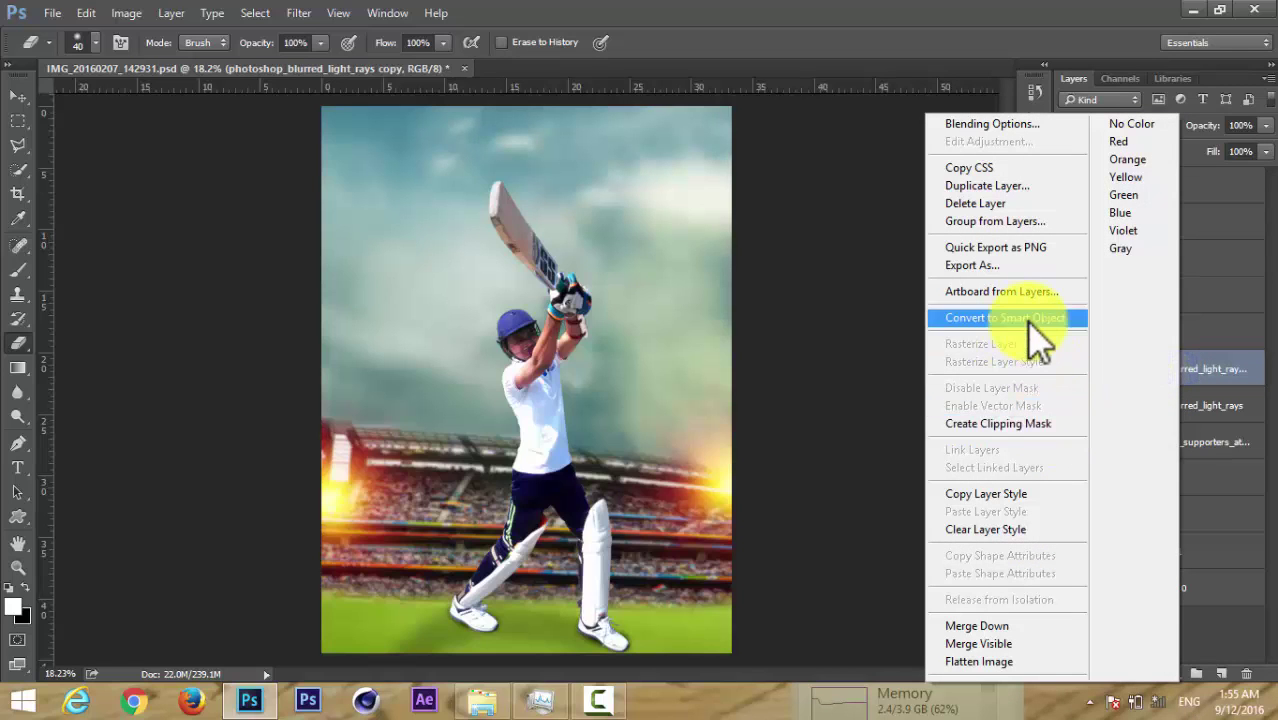
{"action": "left_click", "coordinate": [1049, 320]}
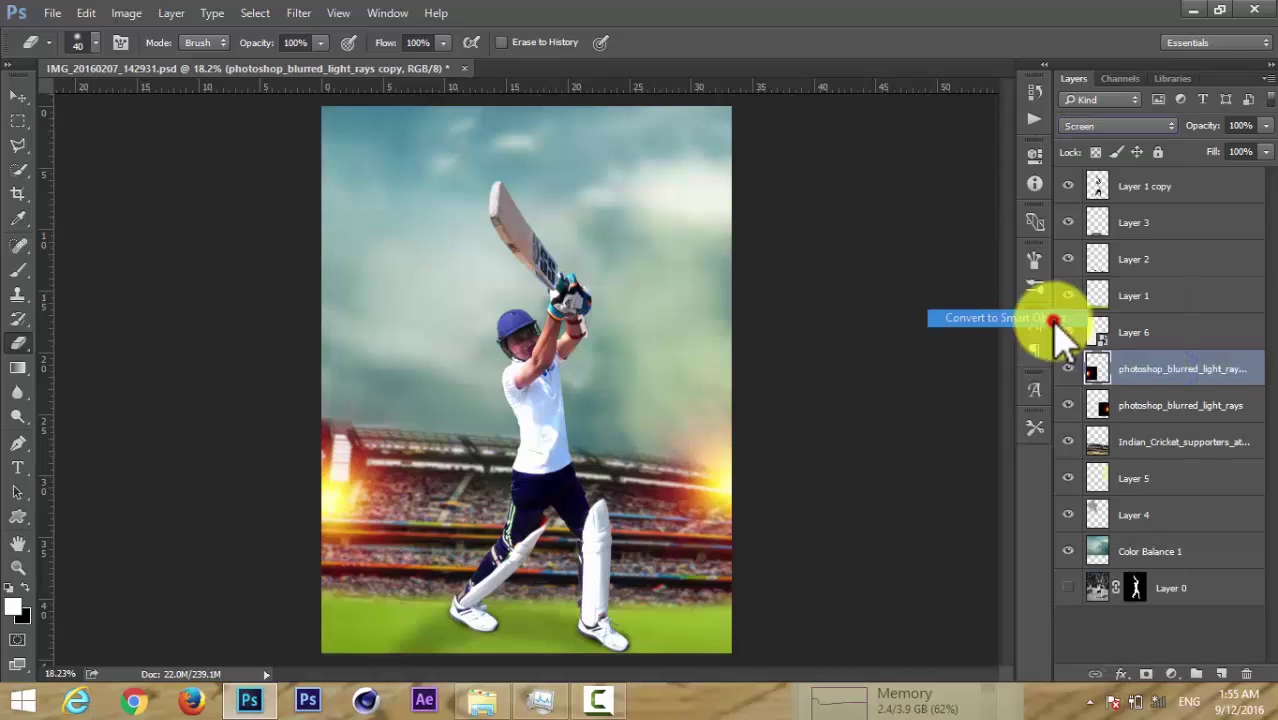
Merge the selected light-ray layers into Layer 6 and set it to Screen.
{"action": "left_click", "coordinate": [1168, 338]}
{"action": "right_click", "coordinate": [1166, 338]}
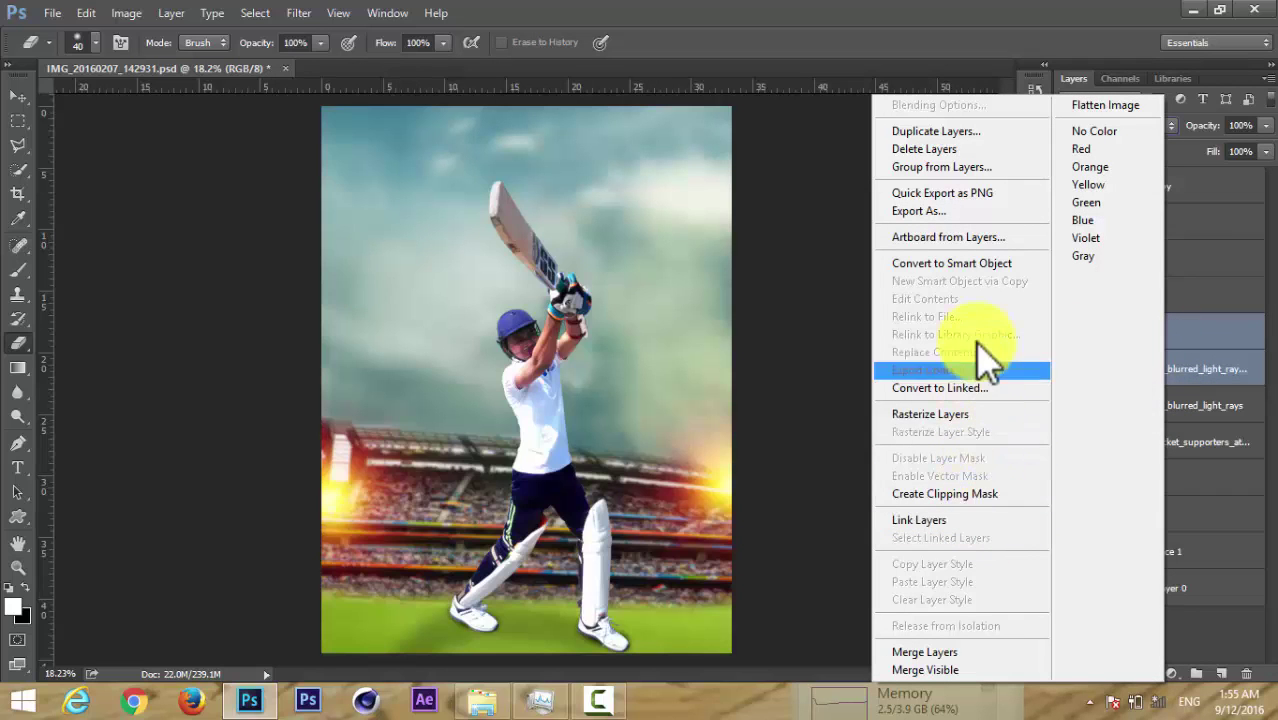
{"action": "left_click", "coordinate": [988, 655]}
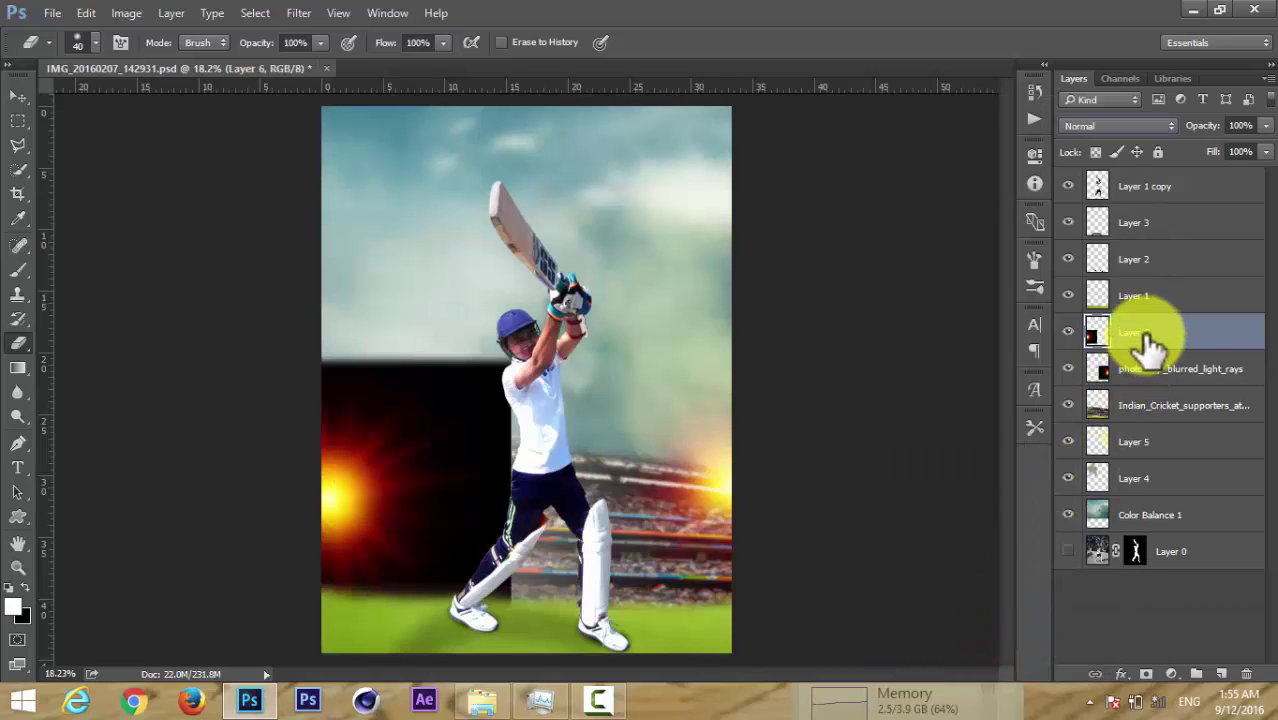
{"action": "left_click", "coordinate": [1095, 126]}
{"action": "left_click", "coordinate": [1100, 268]}
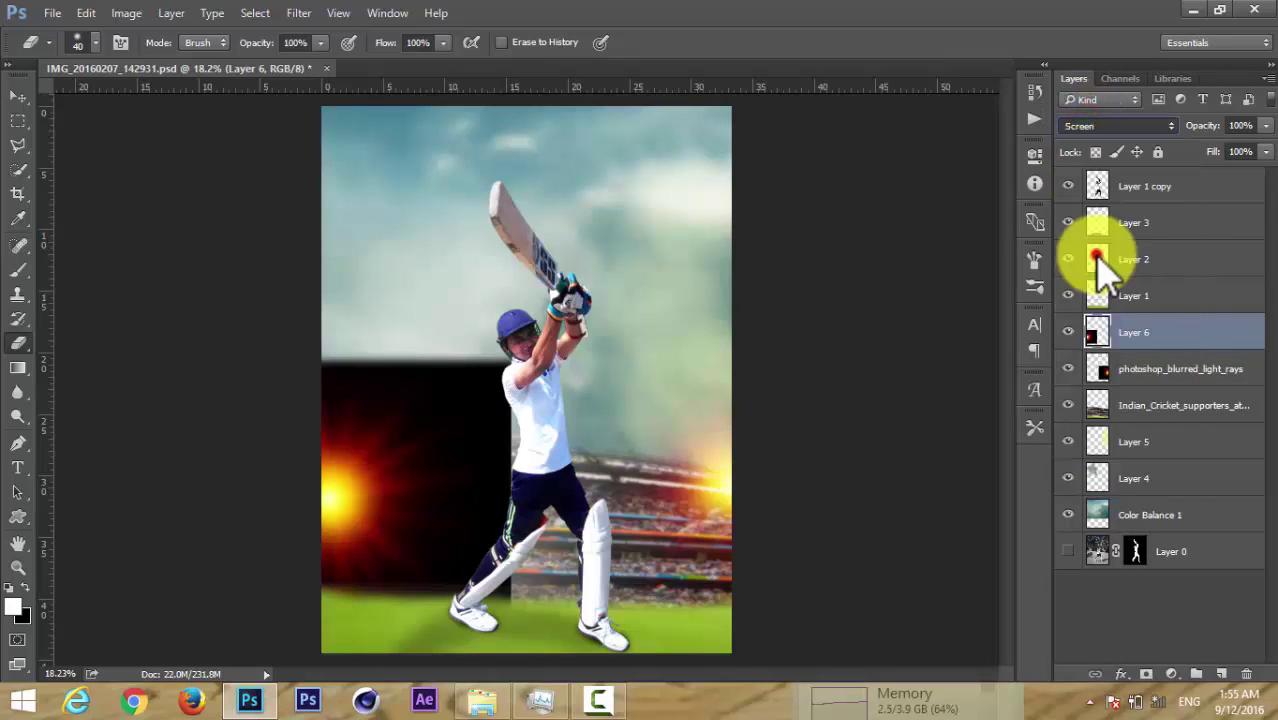
Duplicate the light-rays copy, rasterize Layer 6, and drag Starburst_3 - Copy into the document.
{"action": "key", "text": "ctrl+j"}
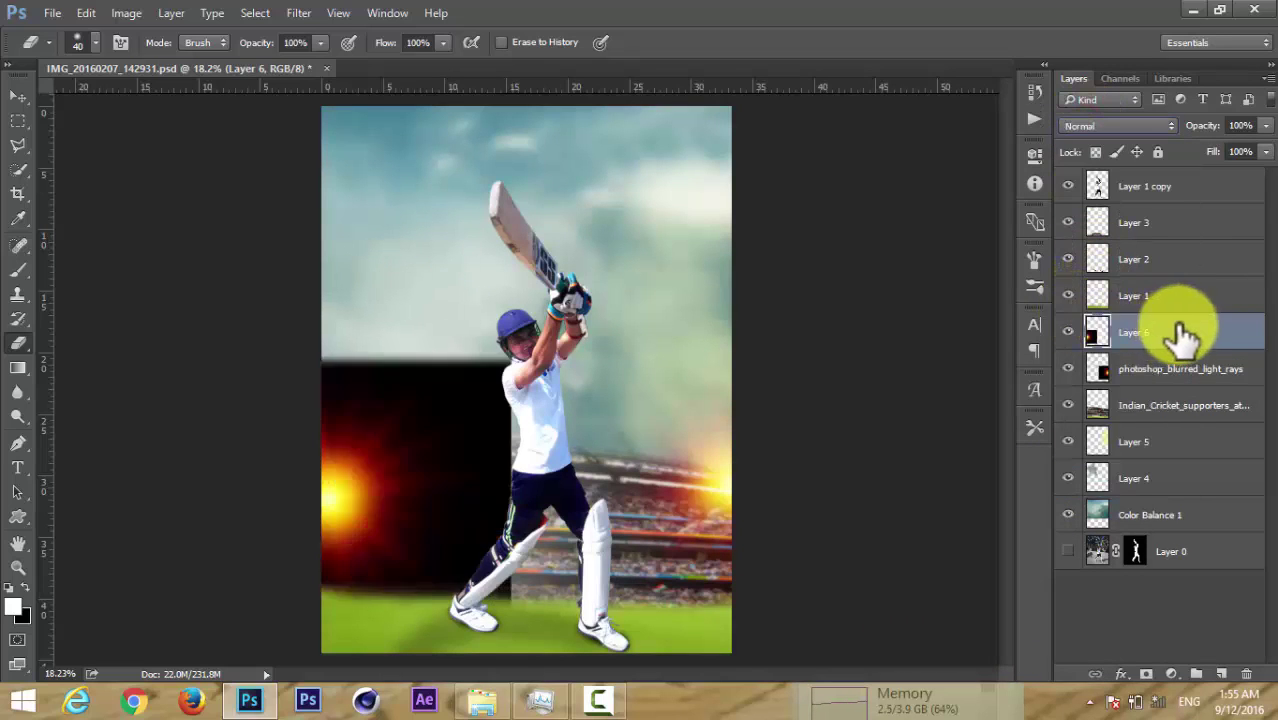
{"action": "right_click", "coordinate": [1148, 385]}
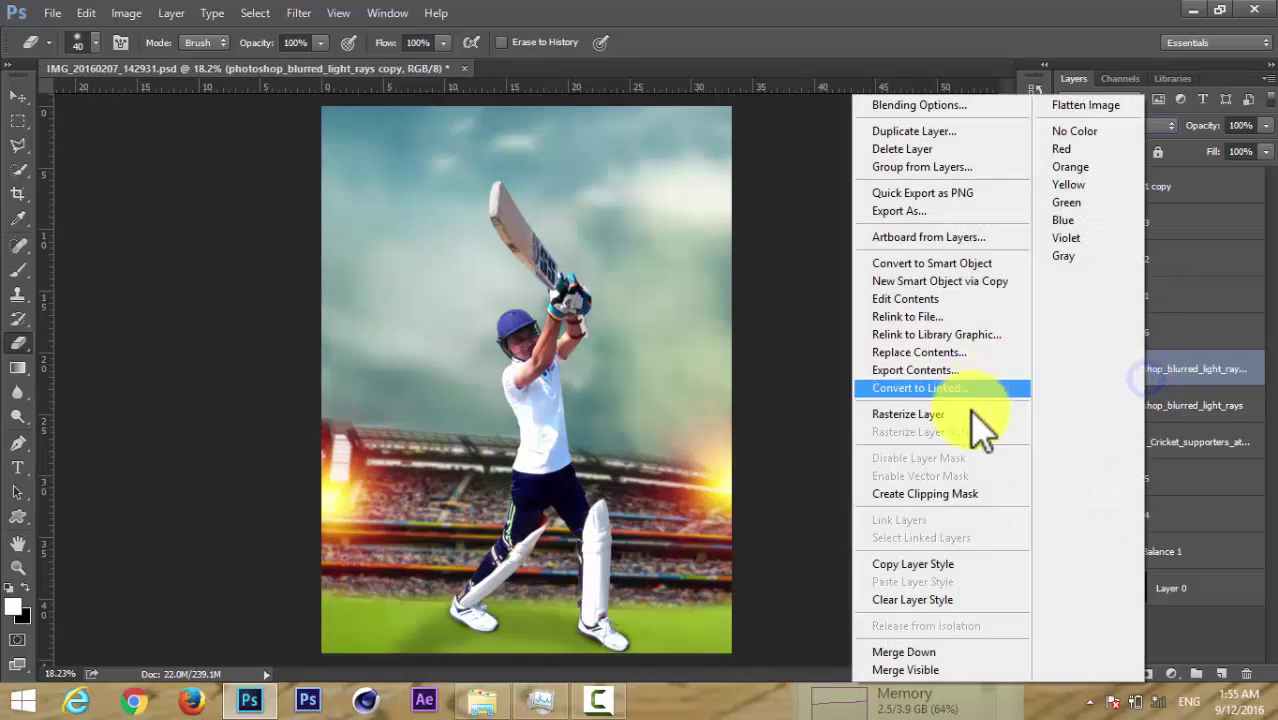
{"action": "left_click", "coordinate": [960, 414]}
{"action": "right_click", "coordinate": [1141, 332]}
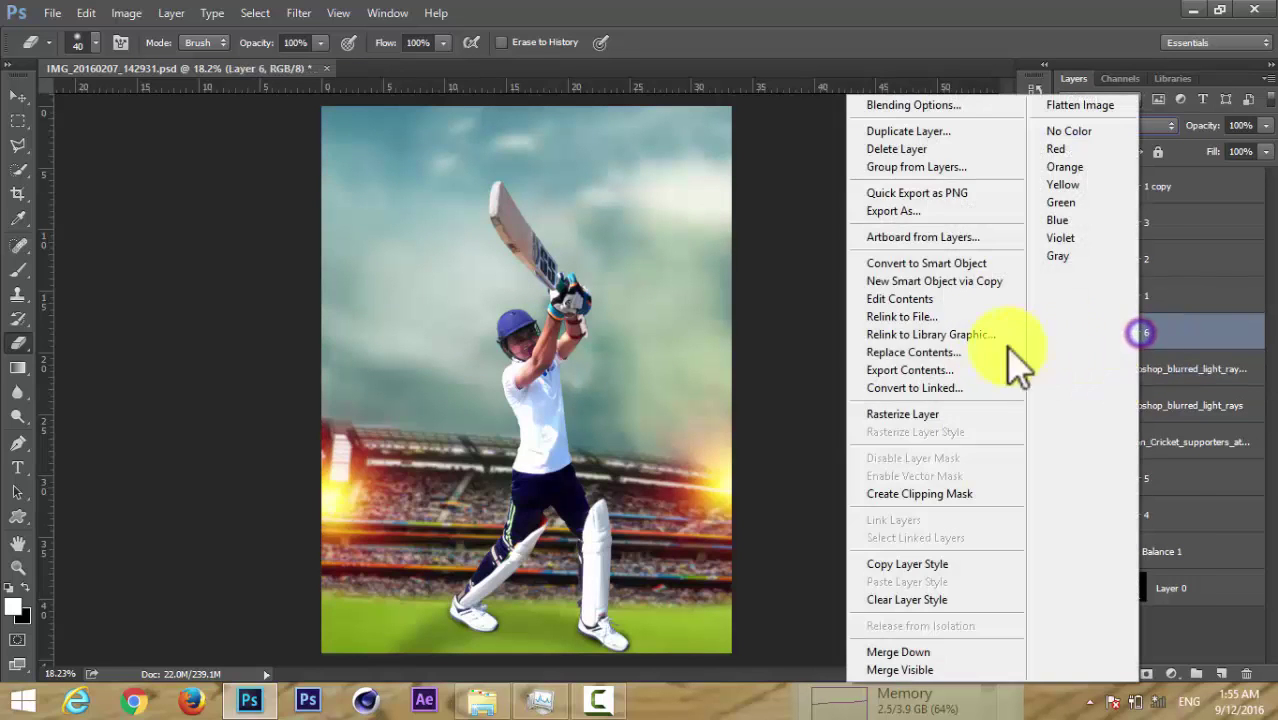
{"action": "left_click", "coordinate": [978, 414]}
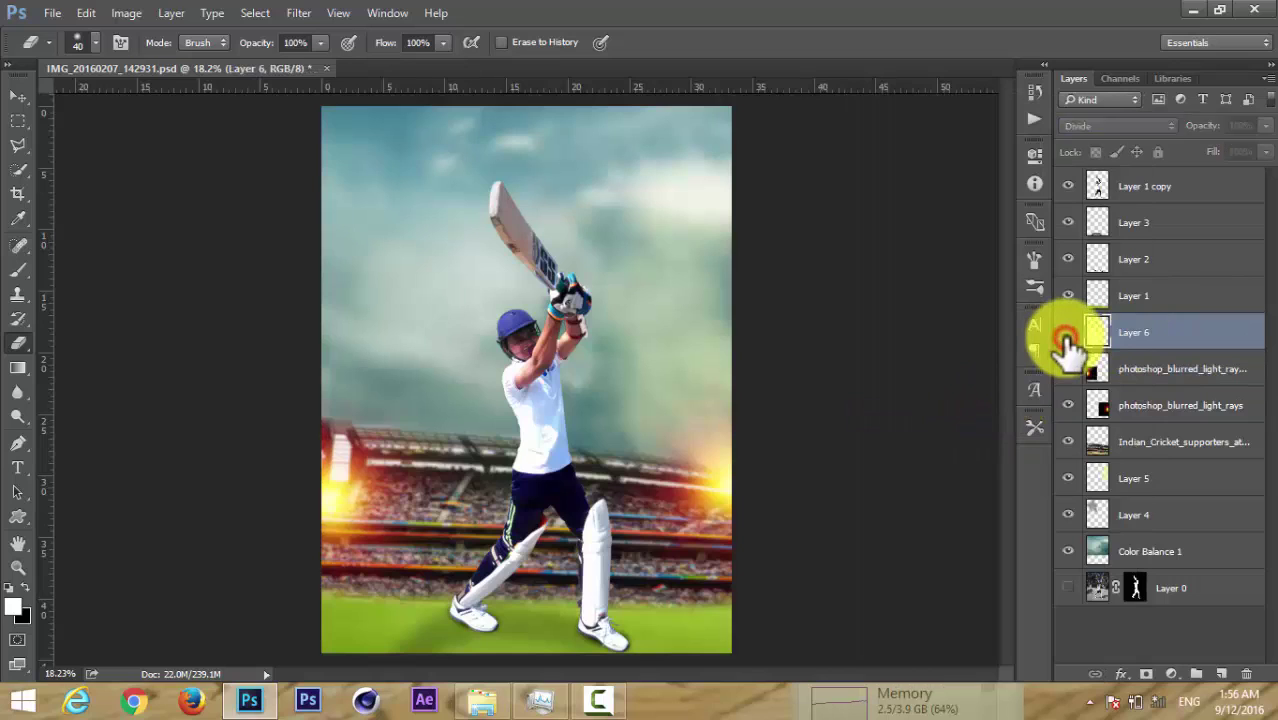
{"action": "left_click", "coordinate": [1150, 332]}
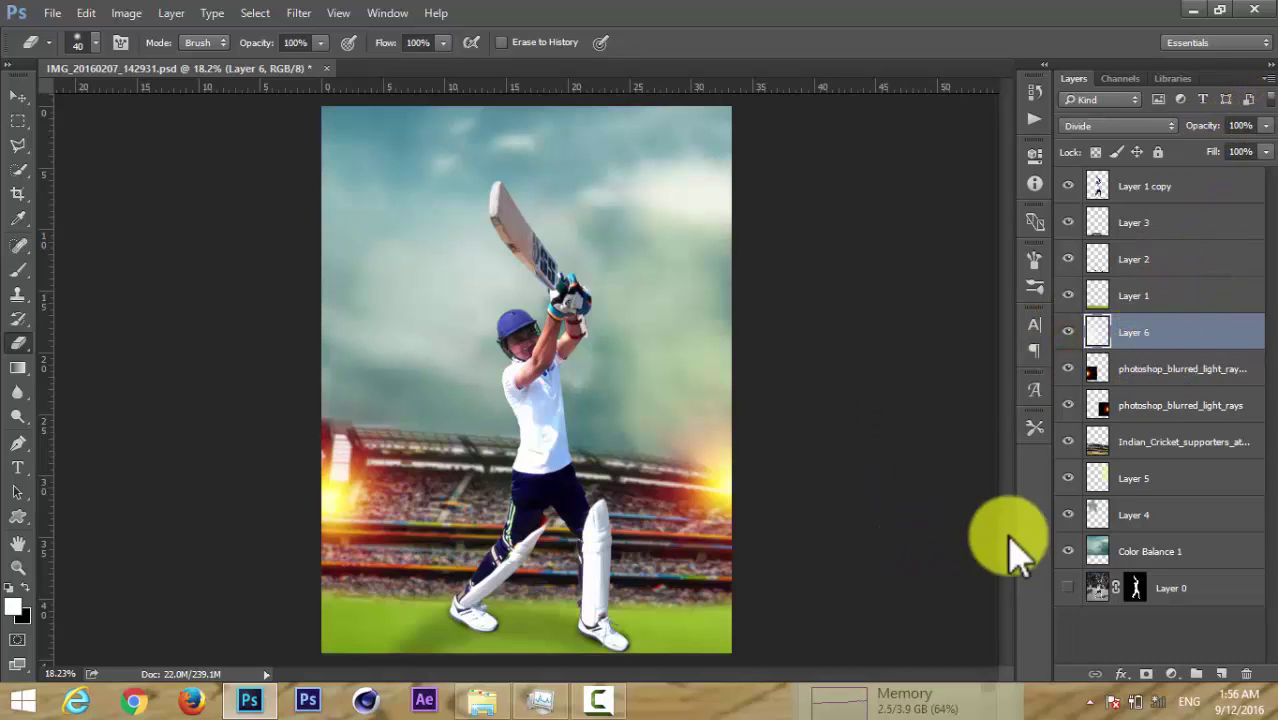
{"action": "left_click", "coordinate": [480, 705]}
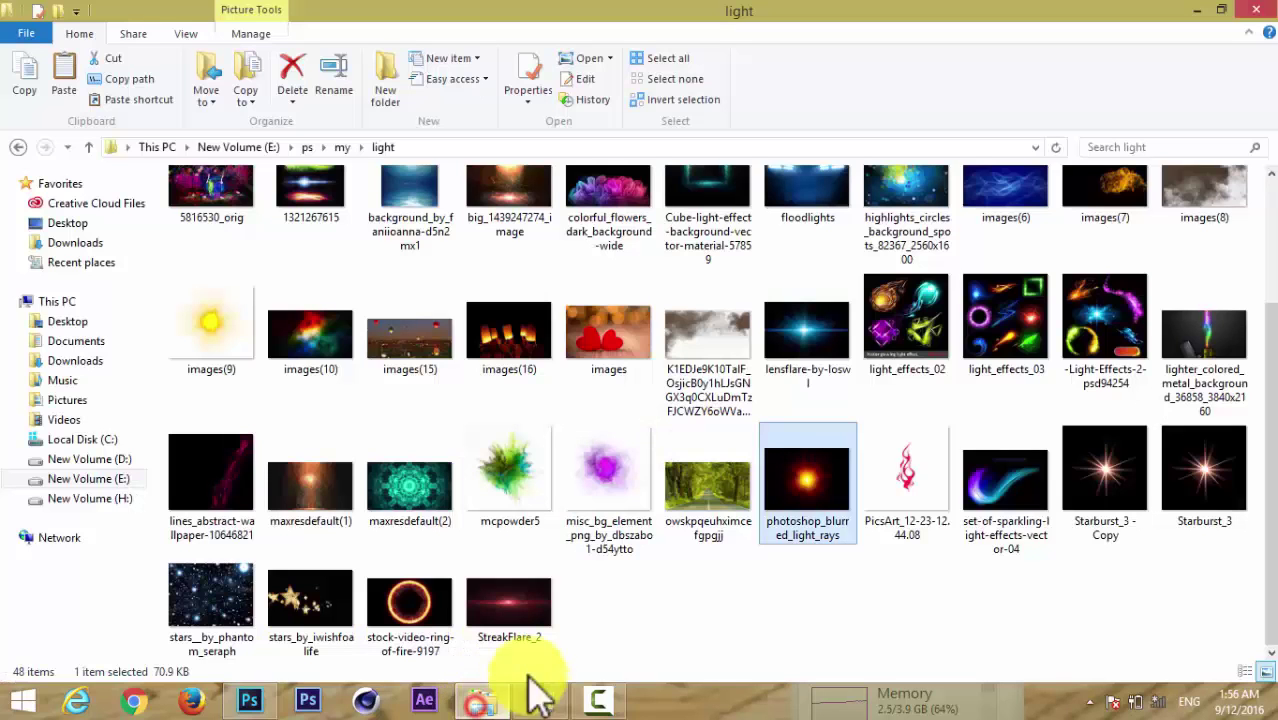
{"action": "mouse_move", "coordinate": [1105, 475]}
{"action": "left_mouse_down"}
{"action": "mouse_move", "coordinate": [435, 700]}
{"action": "mouse_move", "coordinate": [489, 520]}
{"action": "left_mouse_up"}
Screen the starburst and shrink it to about 40% over the right stadium lights.
{"action": "left_click", "coordinate": [660, 42]}
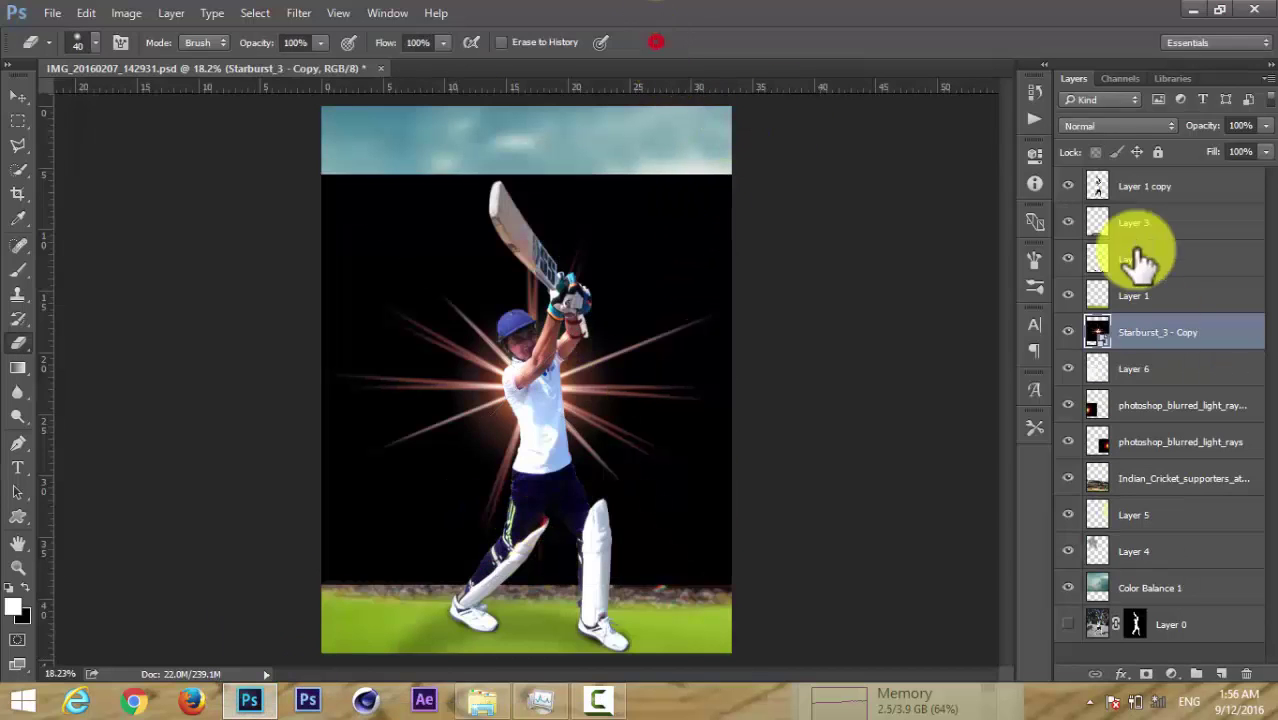
{"action": "left_click", "coordinate": [1118, 125]}
{"action": "left_click", "coordinate": [1097, 254]}
{"action": "right_click", "coordinate": [1188, 342]}
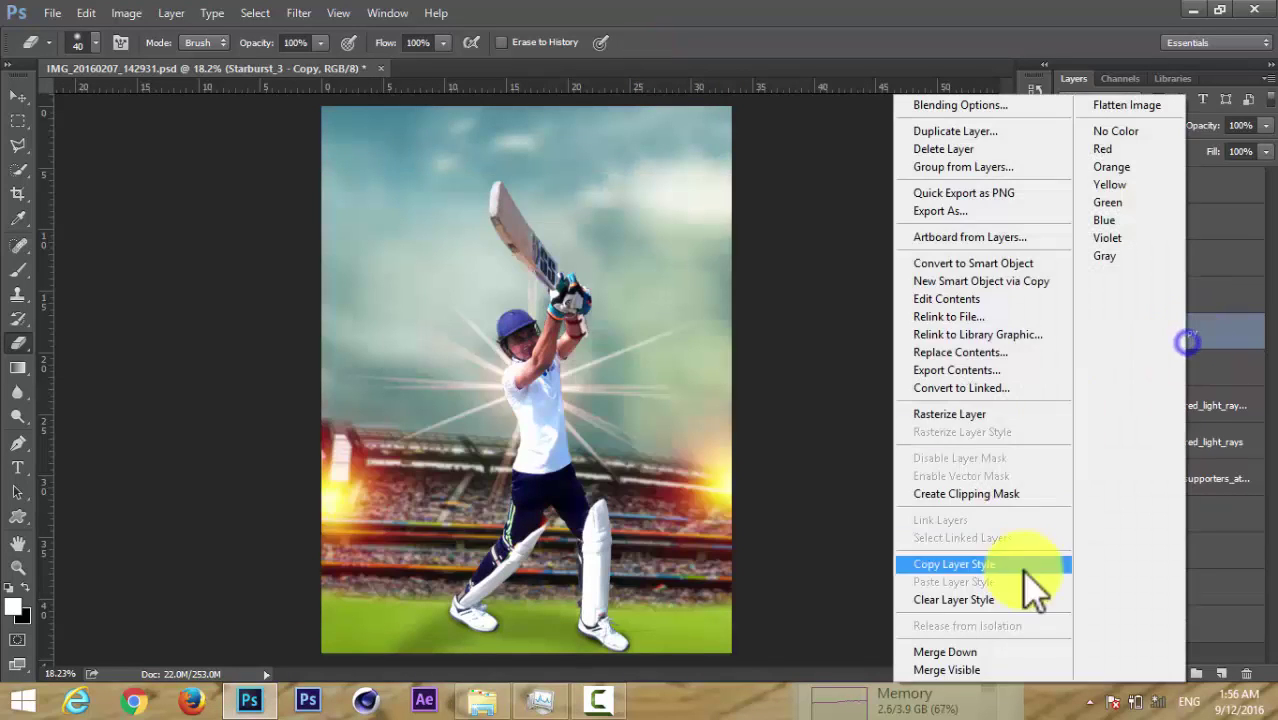
{"action": "key", "text": "Escape"}
{"action": "left_click_drag", "start_coordinate": [579, 419], "coordinate": [736, 571]}
{"action": "key", "text": "ctrl+t"}
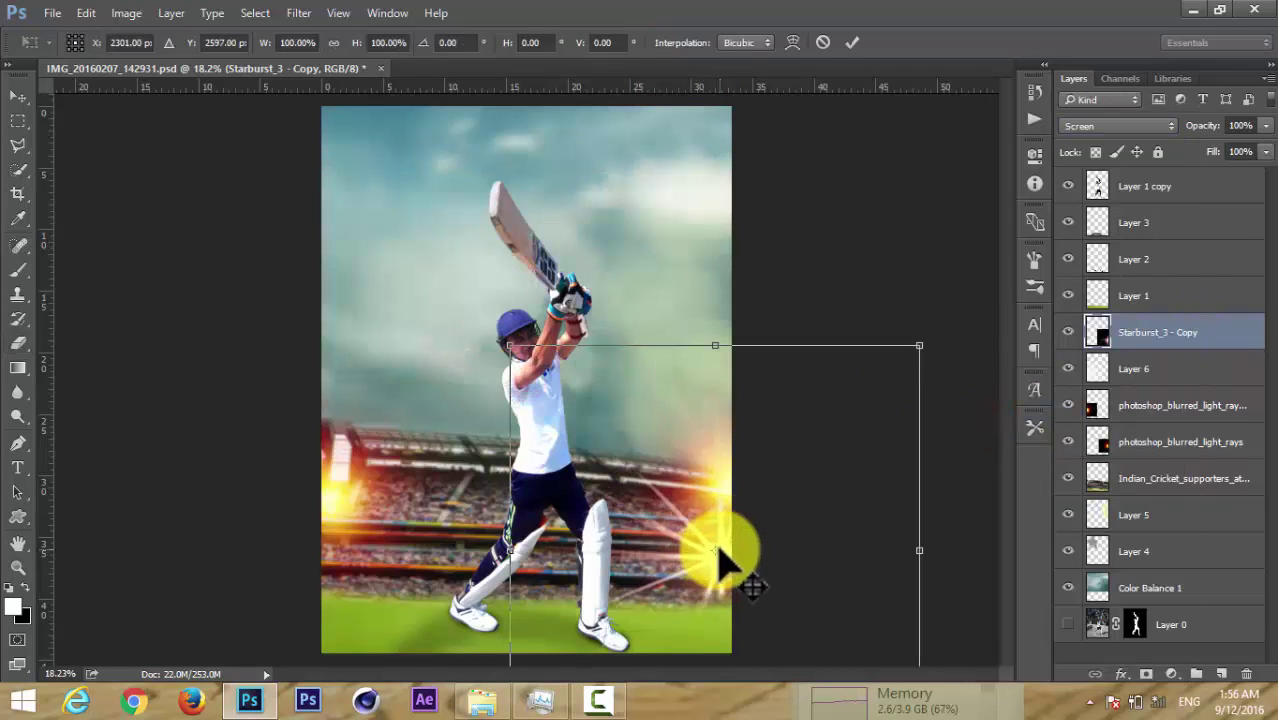
{"action": "mouse_move", "coordinate": [919, 345]}
{"action": "left_mouse_down"}
{"action": "mouse_move", "coordinate": [812, 490]}
{"action": "mouse_move", "coordinate": [720, 510]}
{"action": "mouse_move", "coordinate": [335, 505]}
{"action": "left_mouse_up"}
{"action": "left_click", "coordinate": [852, 42]}
Duplicate the starburst for the stadium's left side.
{"action": "key", "text": "e"}
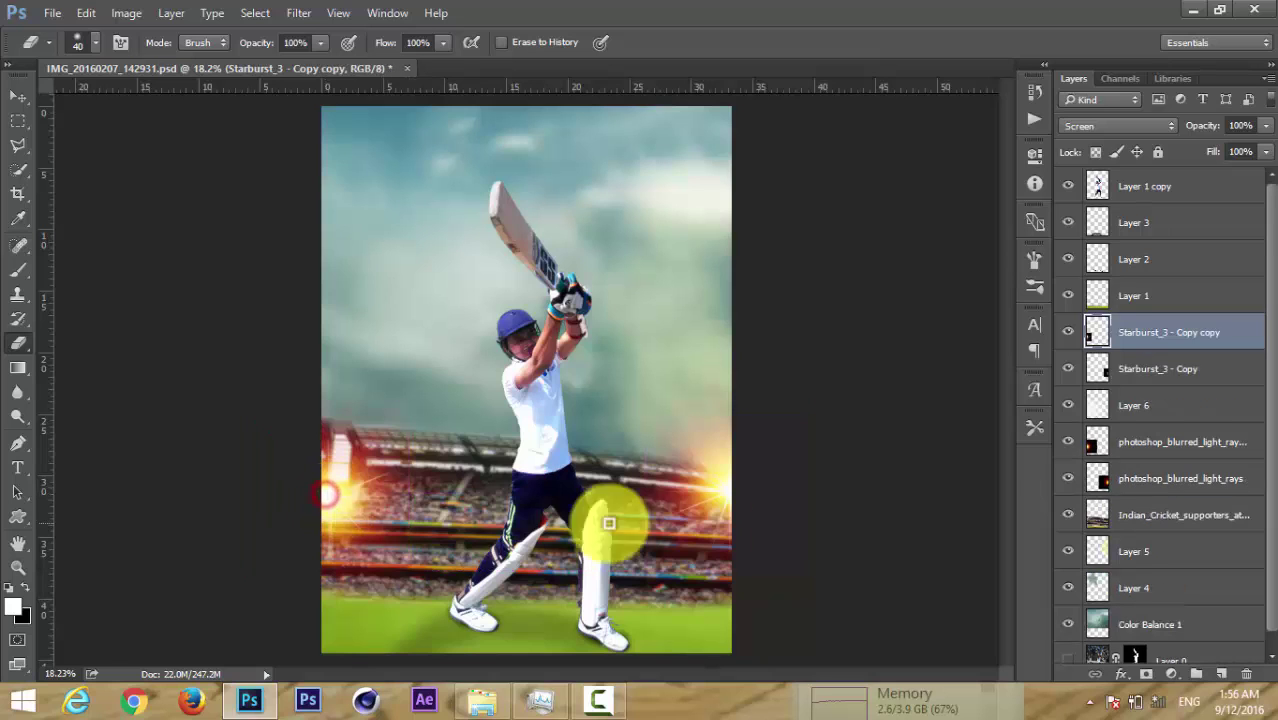
{"action": "left_click", "coordinate": [1066, 332]}
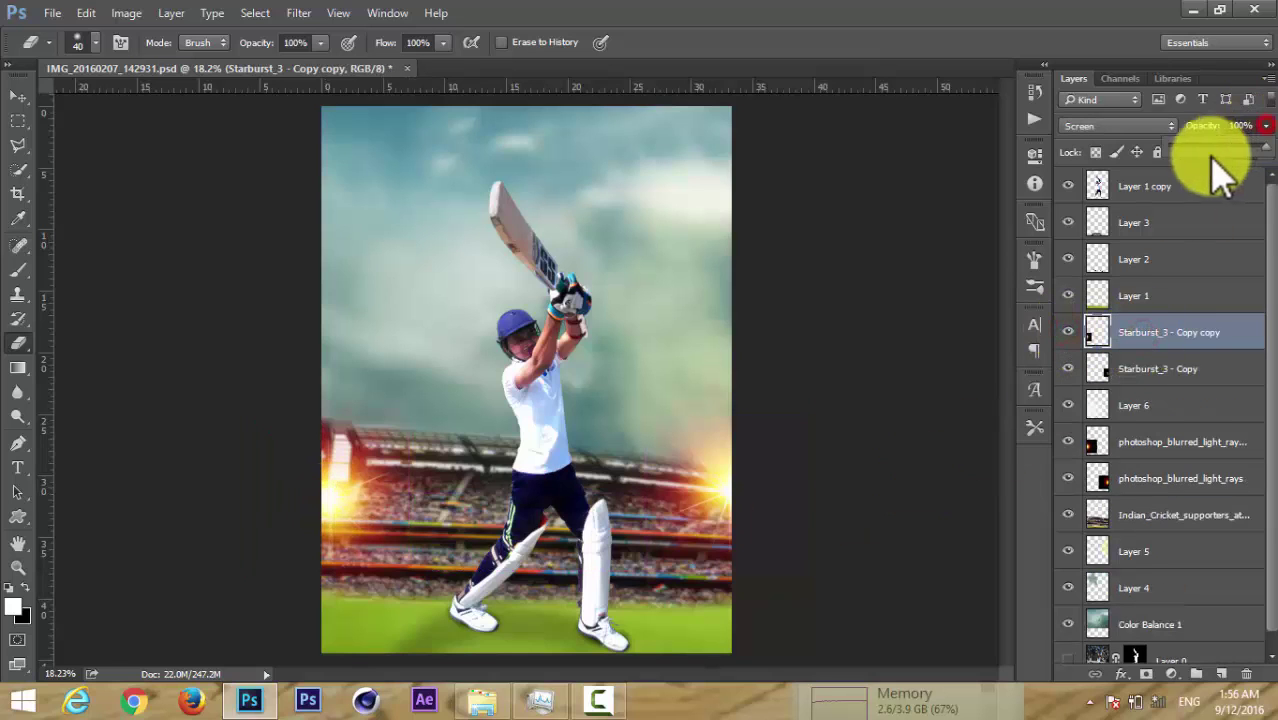
{"action": "left_click", "coordinate": [298, 13]}
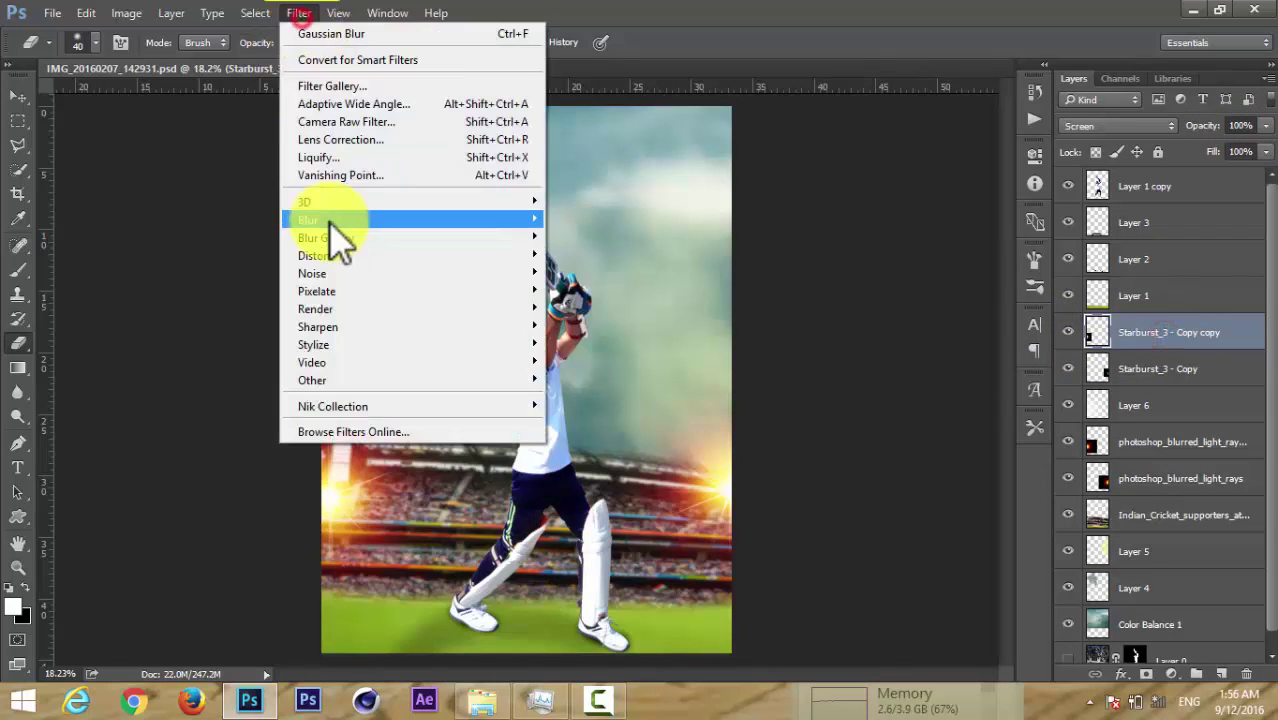
{"action": "left_click", "coordinate": [585, 300]}
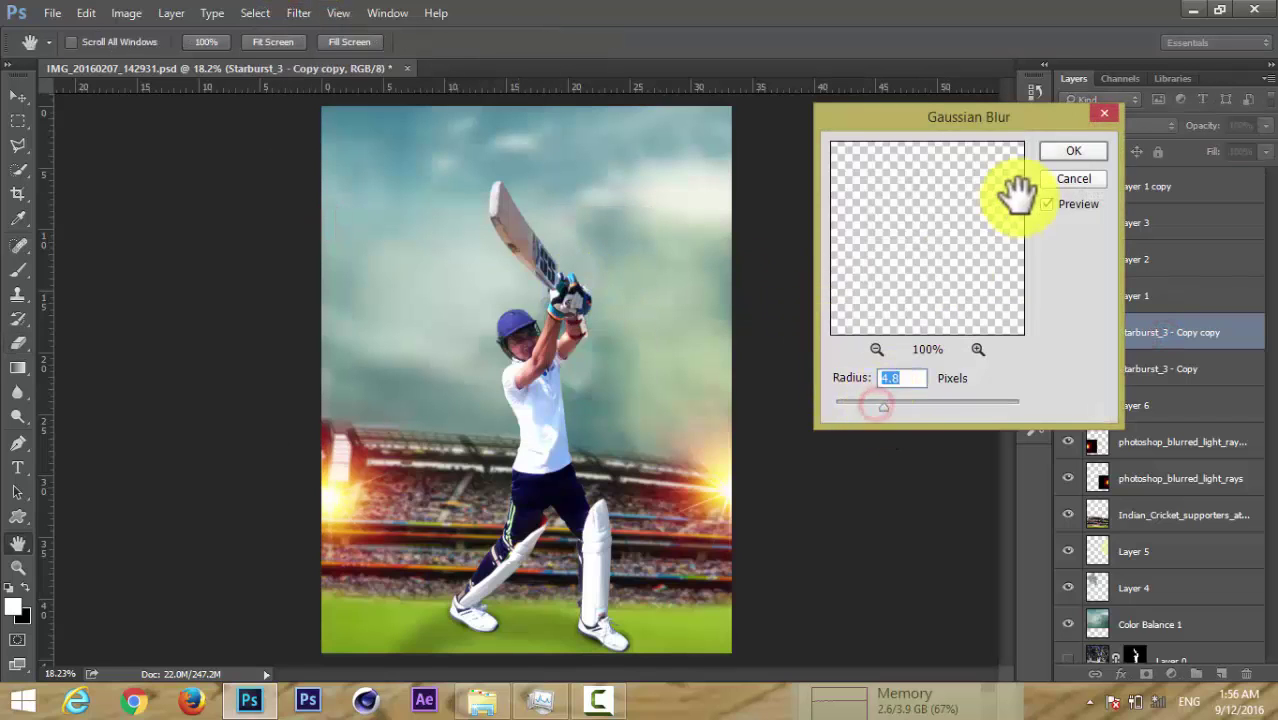
{"action": "left_click", "coordinate": [1016, 193]}
Soften the Starburst_3 - Copy flares with Gaussian Blur.
{"action": "left_click", "coordinate": [1115, 368]}
{"action": "left_click", "coordinate": [298, 13]}
{"action": "left_click", "coordinate": [377, 218]}
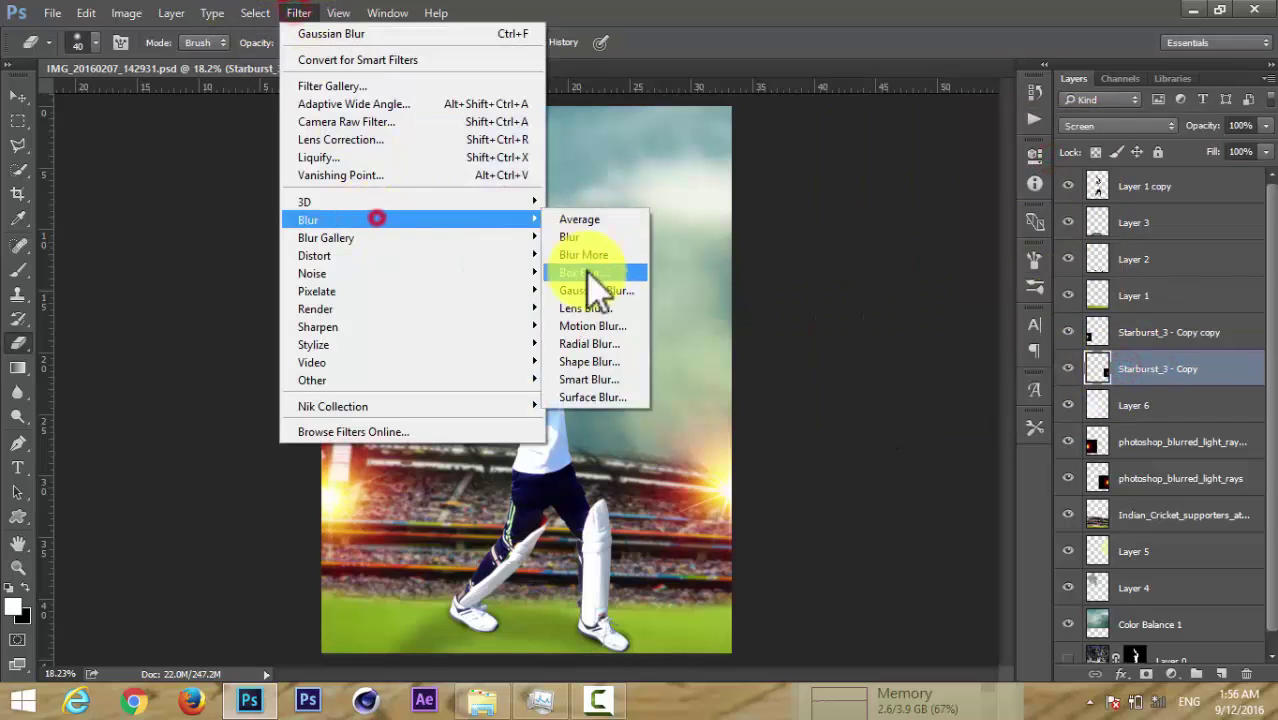
{"action": "left_click", "coordinate": [595, 290]}
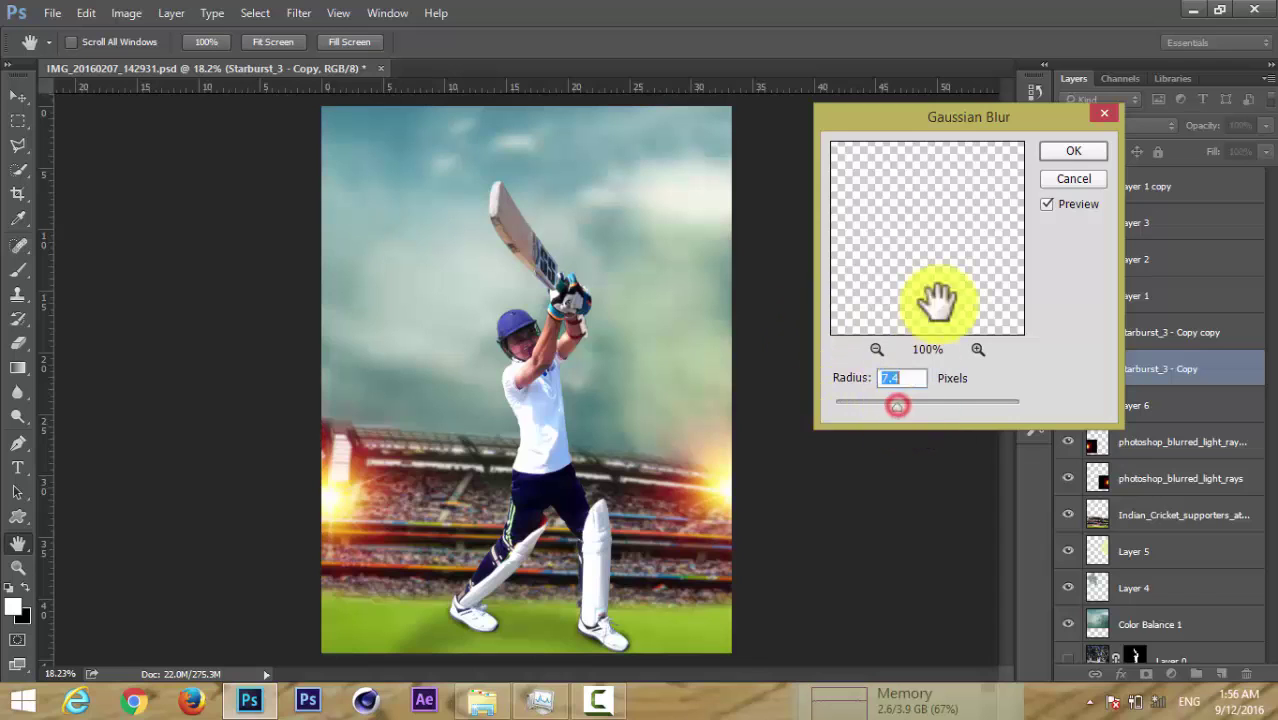
{"action": "left_click", "coordinate": [1073, 152]}
{"action": "left_click", "coordinate": [1133, 336]}
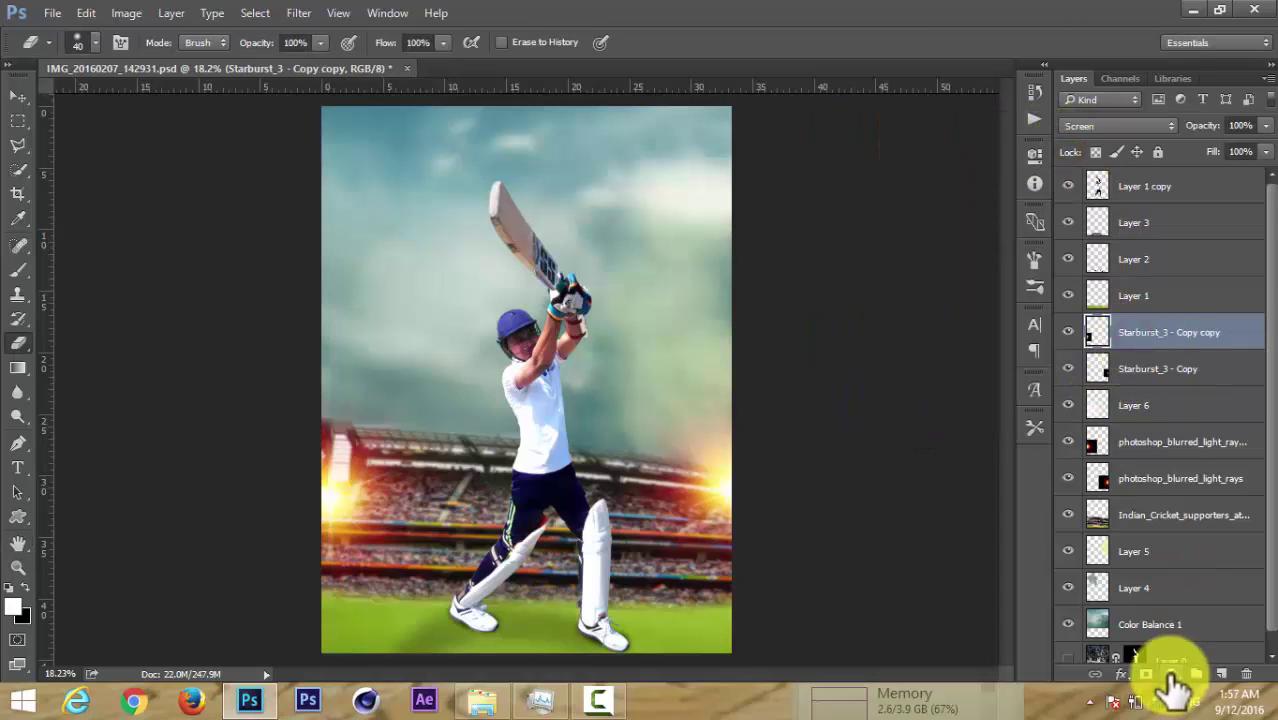
{"action": "left_click", "coordinate": [1097, 332], "text": "ctrl"}
{"action": "left_click", "coordinate": [1171, 674]}
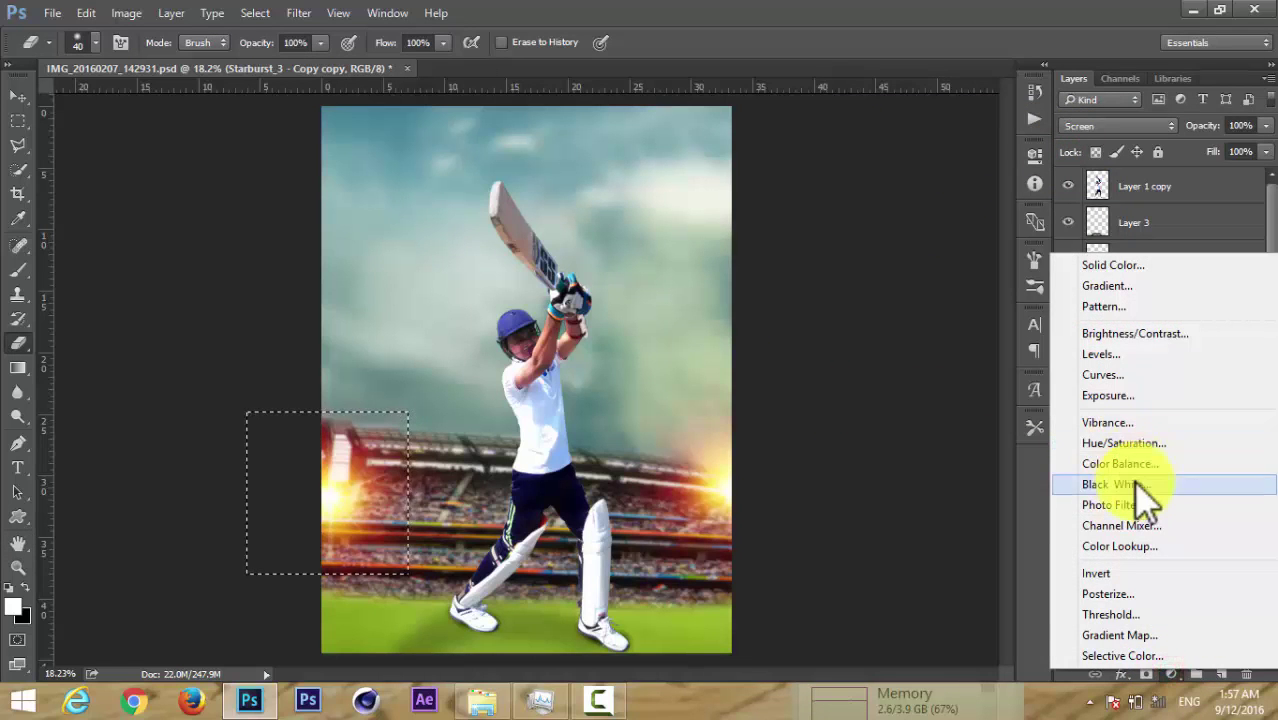
Add a Color Balance adjustment shifting midtones toward green/cyan and highlights slightly toward red.
{"action": "left_click", "coordinate": [1118, 463]}
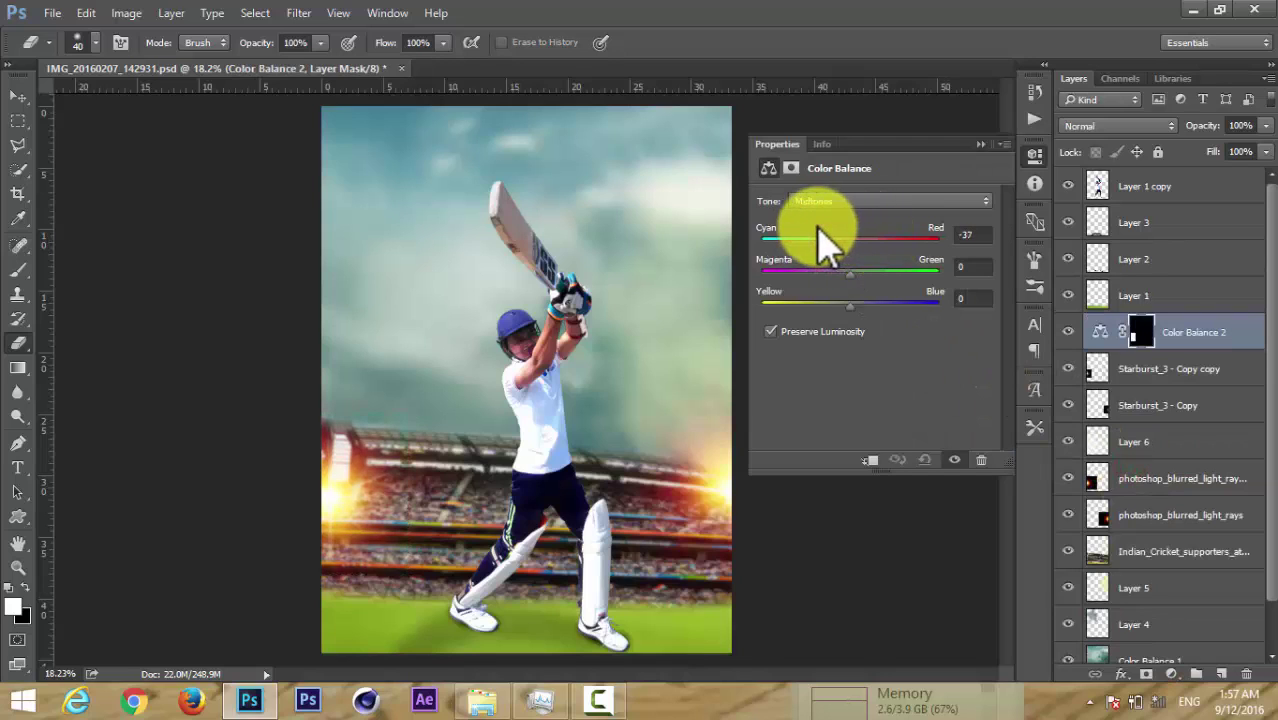
{"action": "mouse_move", "coordinate": [850, 276]}
{"action": "left_mouse_down"}
{"action": "mouse_move", "coordinate": [825, 280]}
{"action": "mouse_move", "coordinate": [862, 289]}
{"action": "mouse_move", "coordinate": [846, 305]}
{"action": "left_mouse_up"}
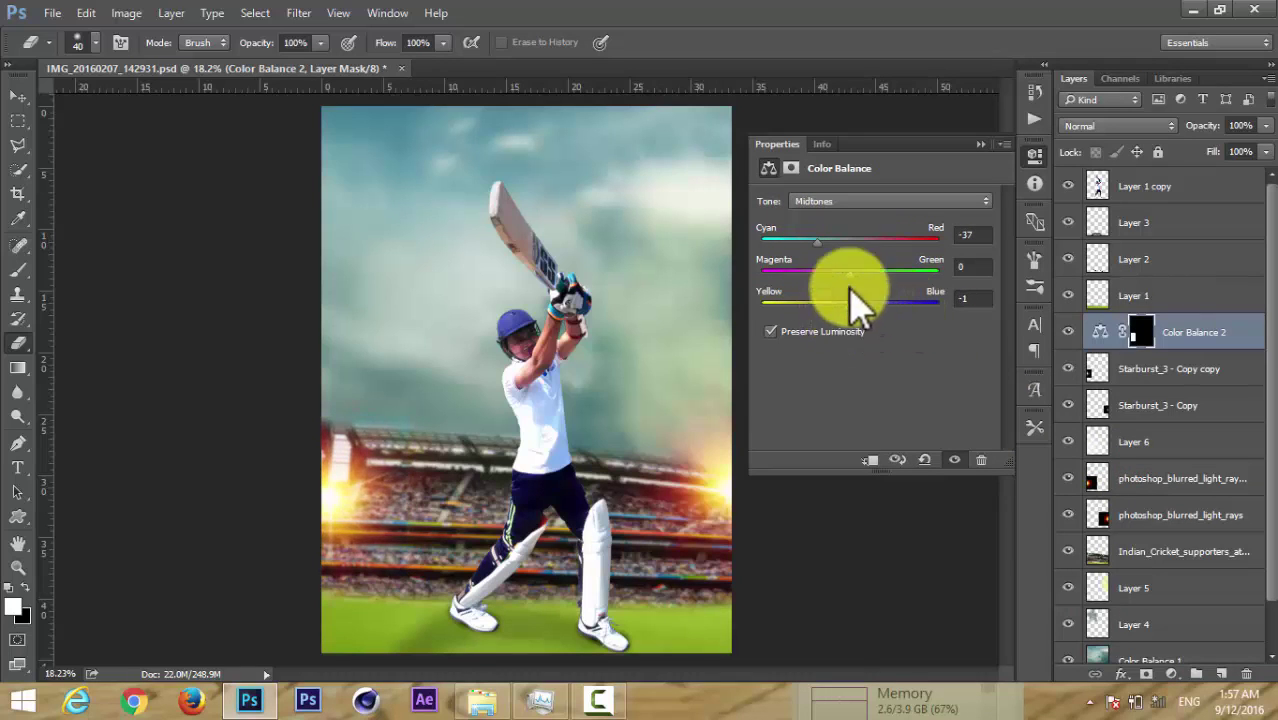
{"action": "mouse_move", "coordinate": [820, 243]}
{"action": "left_mouse_down"}
{"action": "mouse_move", "coordinate": [925, 262]}
{"action": "mouse_move", "coordinate": [808, 270]}
{"action": "mouse_move", "coordinate": [933, 290]}
{"action": "mouse_move", "coordinate": [799, 300]}
{"action": "mouse_move", "coordinate": [815, 310]}
{"action": "left_mouse_up"}
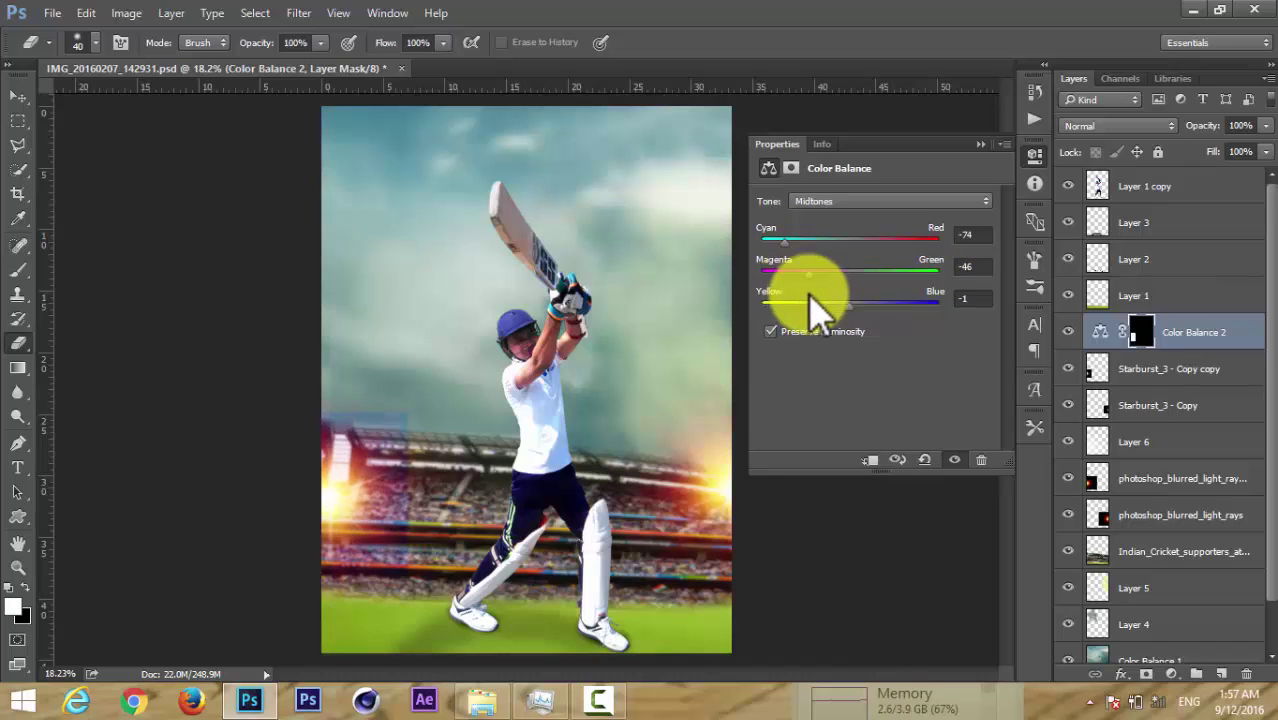
{"action": "mouse_move", "coordinate": [905, 308]}
{"action": "left_mouse_down"}
{"action": "mouse_move", "coordinate": [778, 308]}
{"action": "mouse_move", "coordinate": [855, 322]}
{"action": "left_mouse_up"}
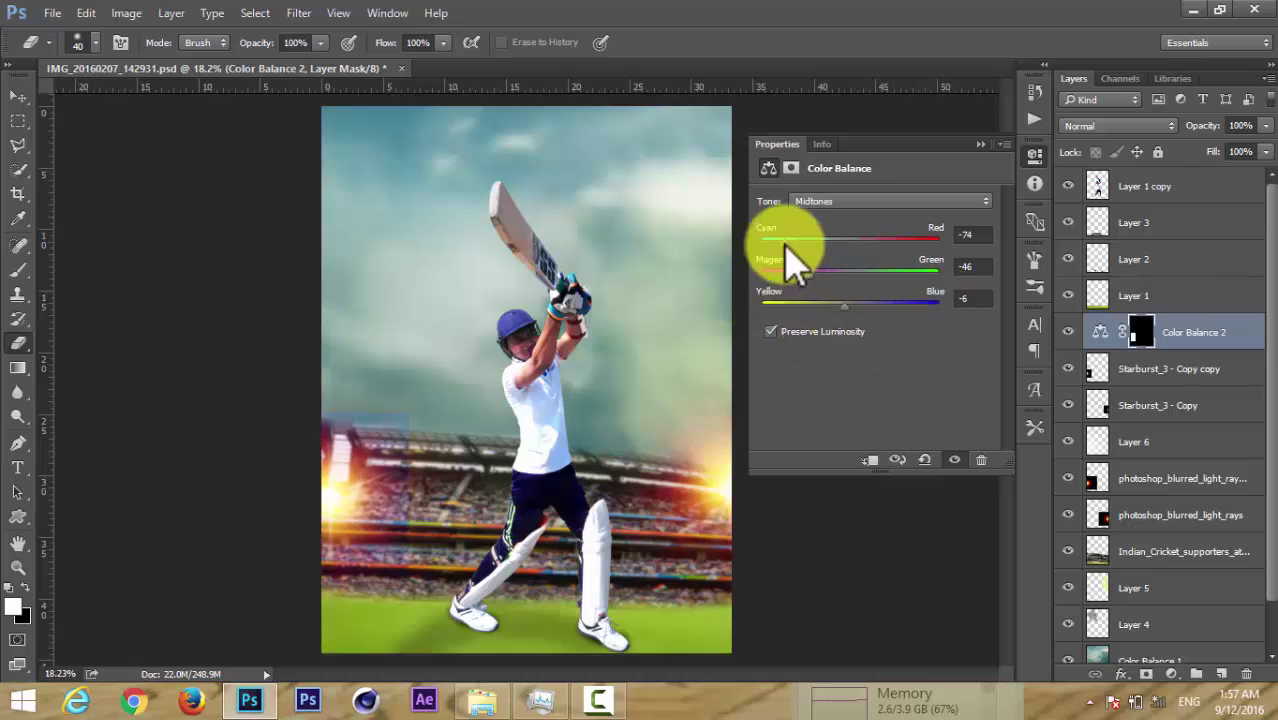
{"action": "left_click", "coordinate": [845, 201]}
{"action": "mouse_move", "coordinate": [849, 245]}
{"action": "left_mouse_down"}
{"action": "mouse_move", "coordinate": [858, 250]}
{"action": "mouse_move", "coordinate": [788, 258]}
{"action": "mouse_move", "coordinate": [850, 296]}
{"action": "left_mouse_up"}
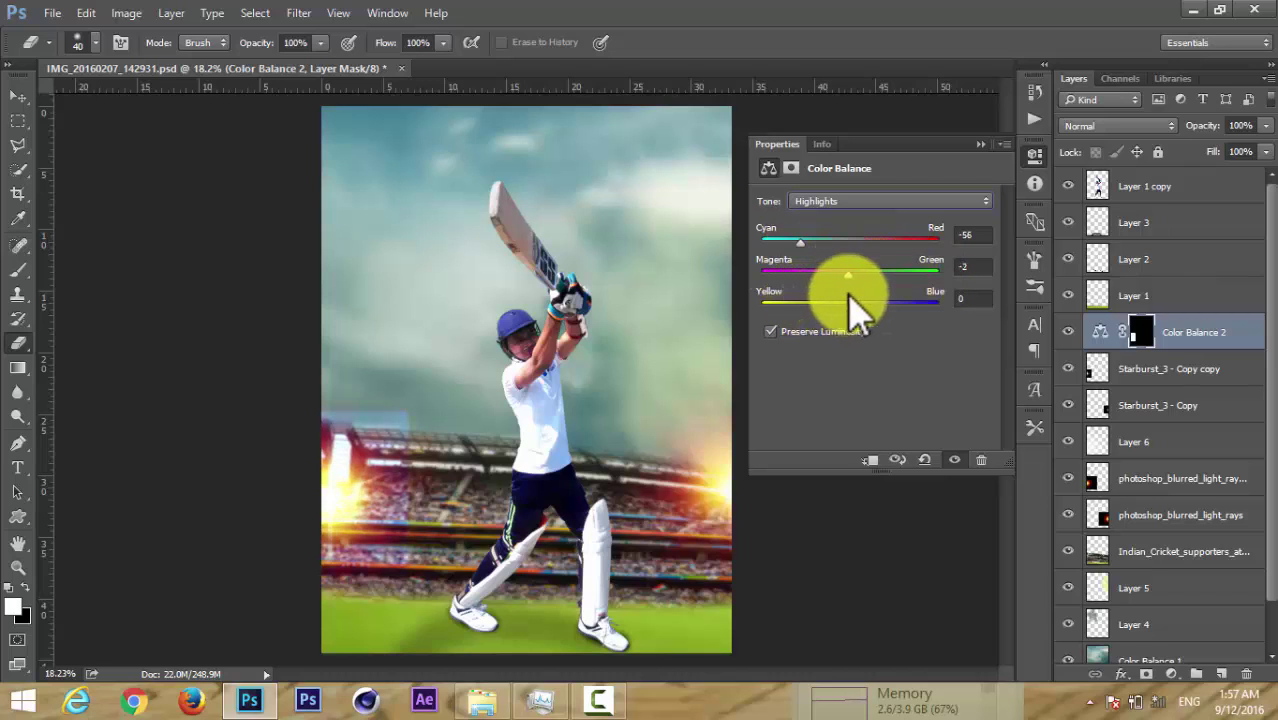
Change Color Balance 2's blend mode, settling on Hue.
{"action": "left_click", "coordinate": [981, 144]}
{"action": "left_click", "coordinate": [1135, 134]}
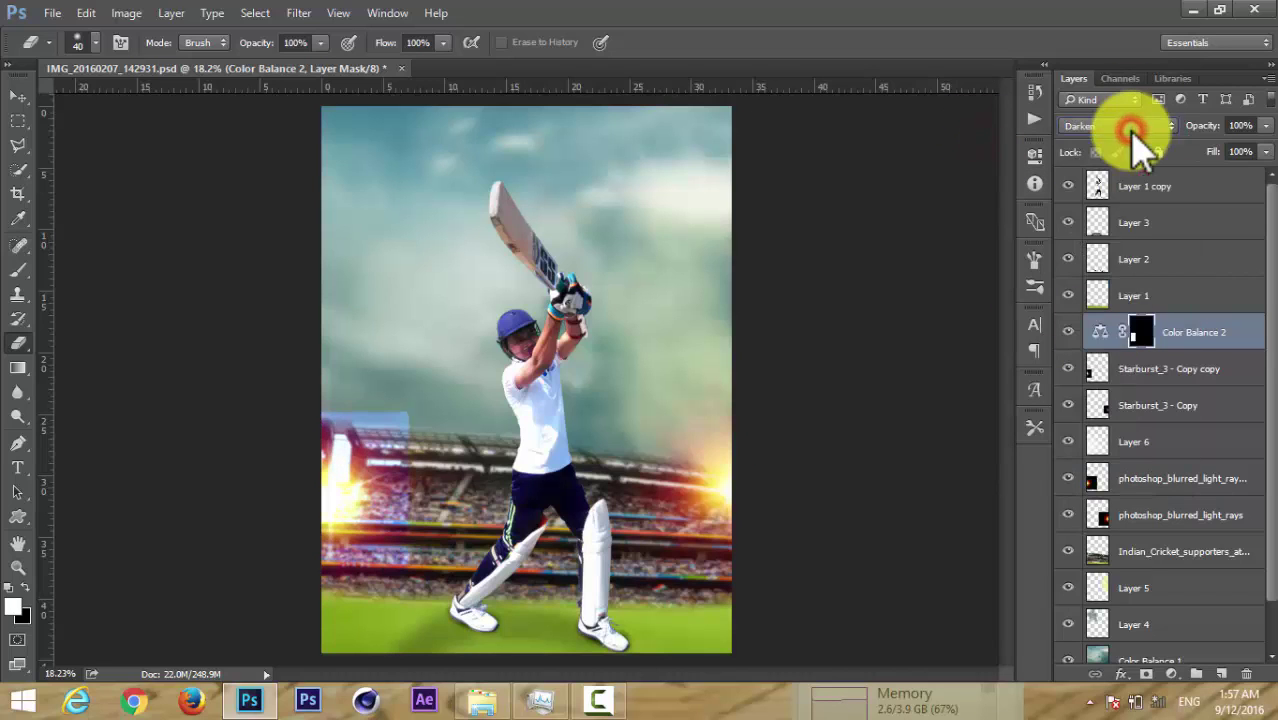
{"action": "scroll", "coordinate": [1135, 134], "scroll_direction": "down", "scroll_amount": 5}
{"action": "scroll", "coordinate": [1140, 148], "scroll_direction": "down", "scroll_amount": 3}
{"action": "scroll", "coordinate": [1140, 148], "scroll_direction": "down", "scroll_amount": 3}
{"action": "scroll", "coordinate": [1140, 148], "scroll_direction": "down", "scroll_amount": 4}
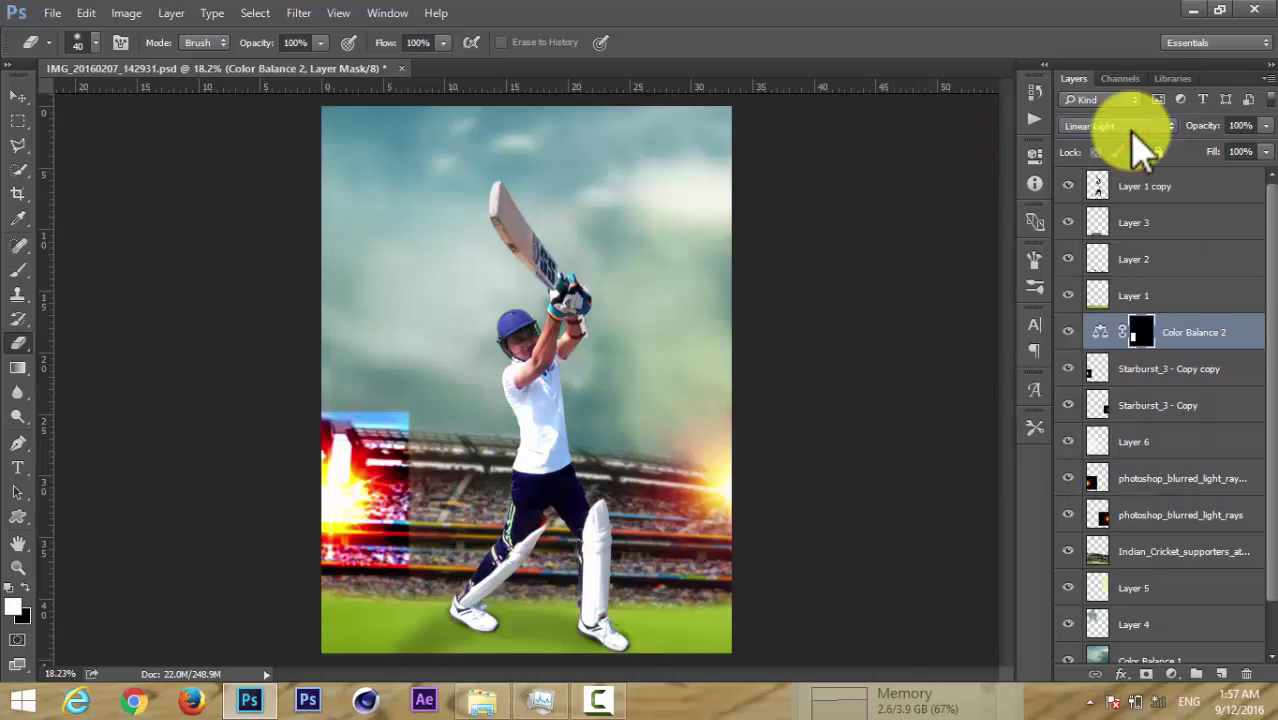
{"action": "scroll", "coordinate": [1140, 148], "scroll_direction": "down", "scroll_amount": 4}
{"action": "scroll", "coordinate": [1140, 148], "scroll_direction": "down", "scroll_amount": 4}
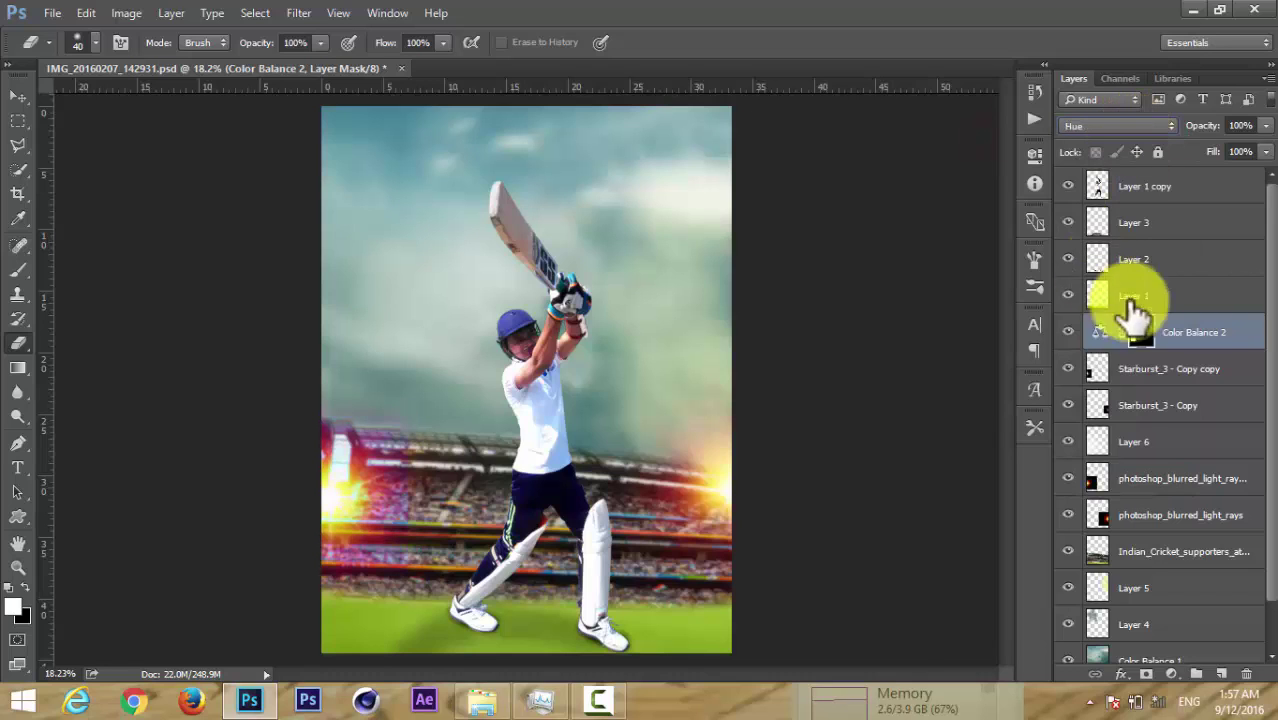
{"action": "double_click", "coordinate": [1188, 333]}
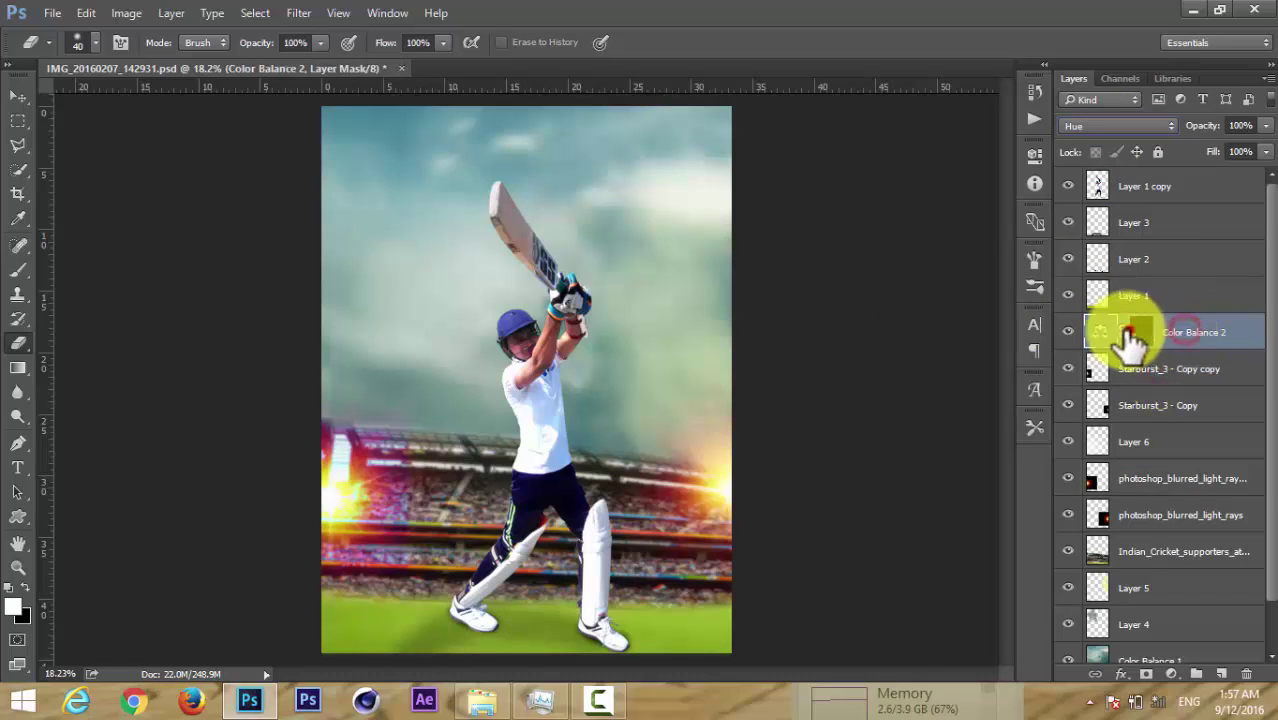
Paint the Color Balance 2 mask with a 700 px soft round brush and clip it to the layer below.
{"action": "left_click", "coordinate": [18, 270]}
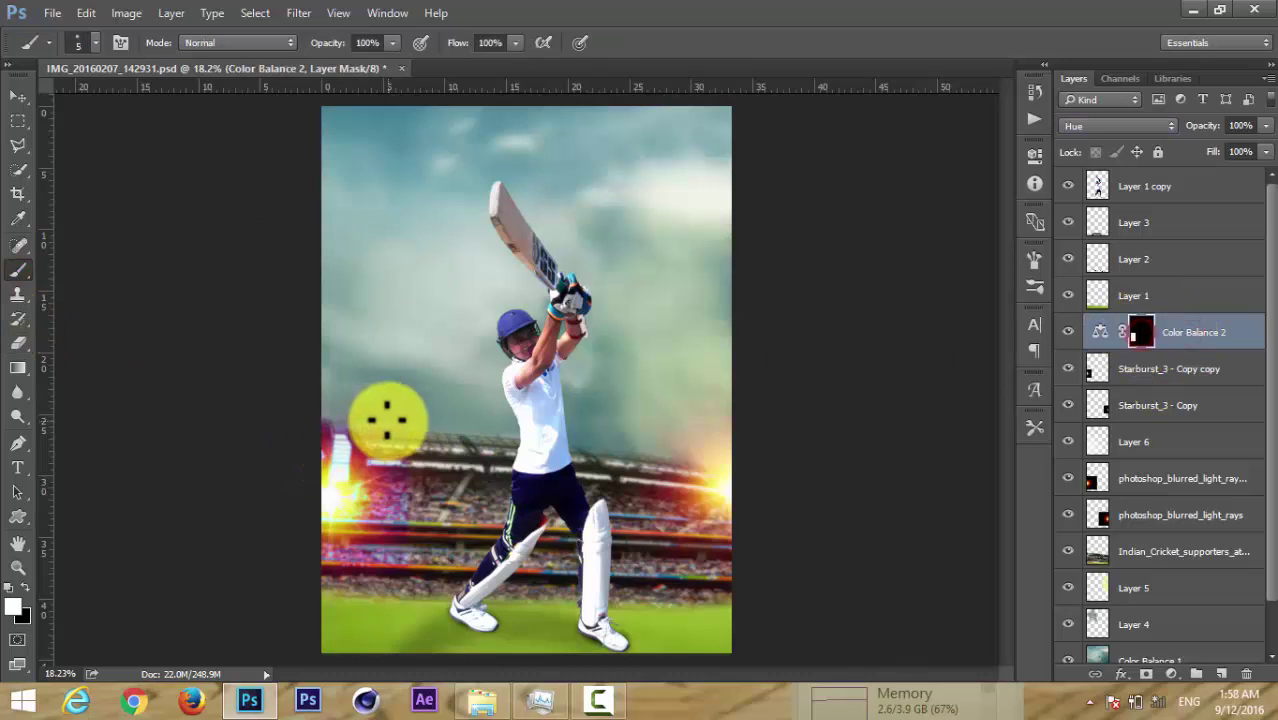
{"action": "left_click", "coordinate": [90, 42]}
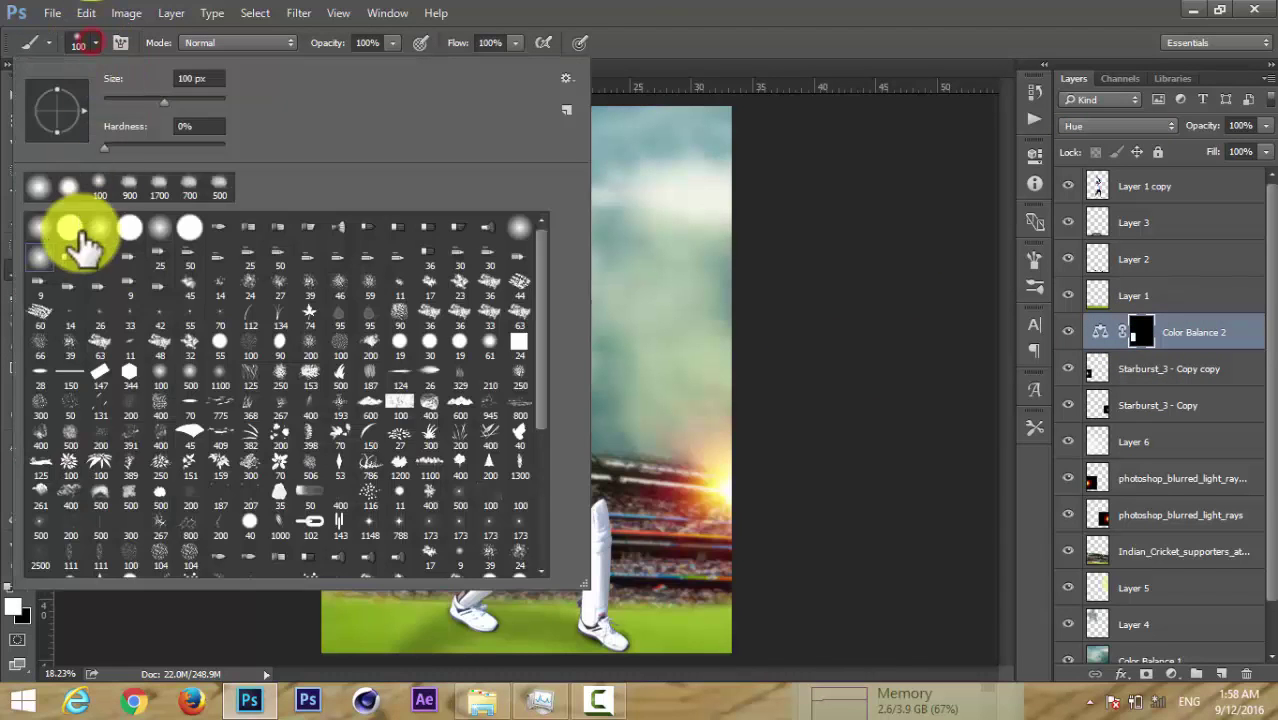
{"action": "double_click", "coordinate": [80, 243]}
{"action": "key", "text": "bracketright"}
{"action": "key", "text": "bracketright"}
{"action": "key", "text": "bracketright"}
{"action": "left_click_drag", "start_coordinate": [316, 410], "coordinate": [493, 383]}
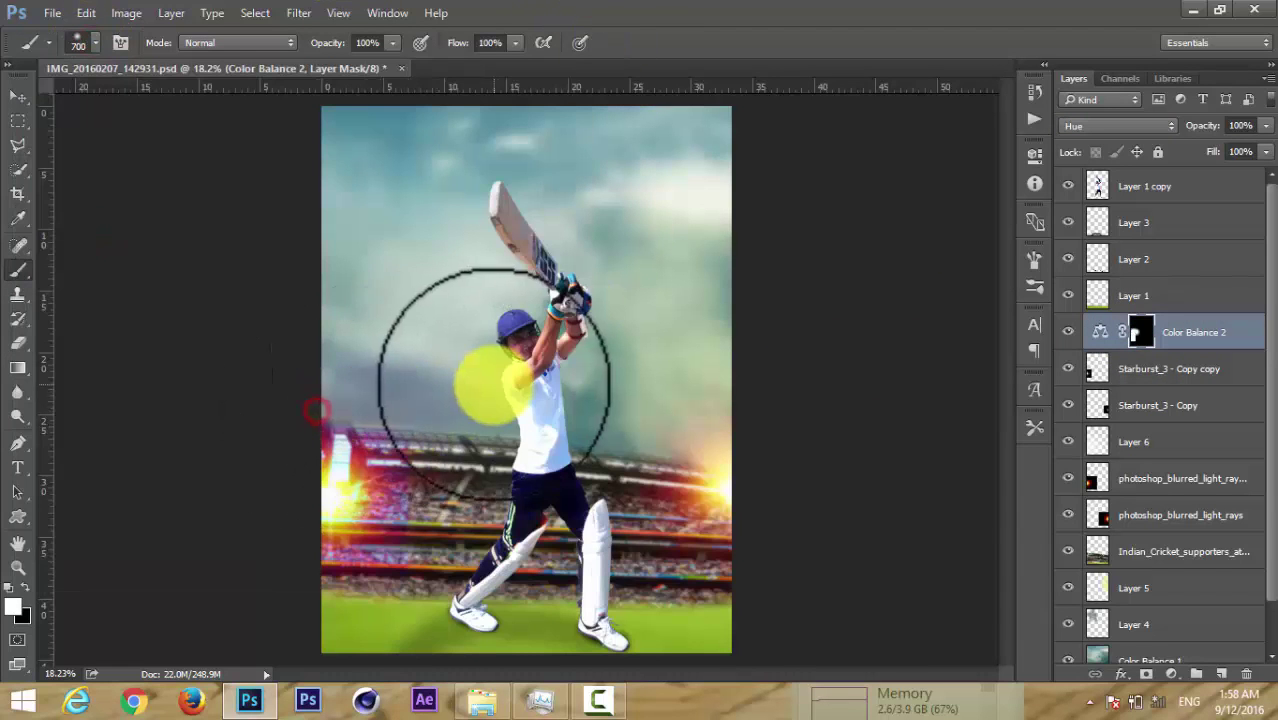
{"action": "key", "text": "x"}
{"action": "left_click_drag", "start_coordinate": [313, 413], "coordinate": [344, 601]}
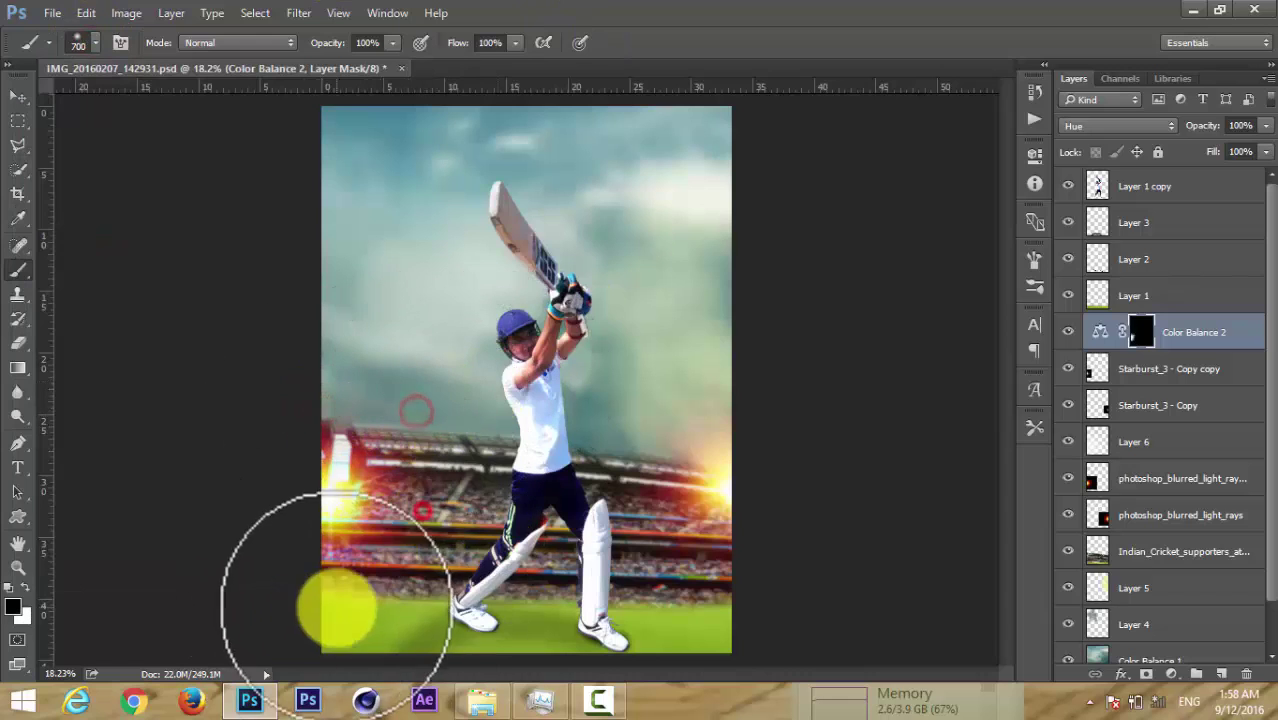
{"action": "right_click", "coordinate": [1200, 328]}
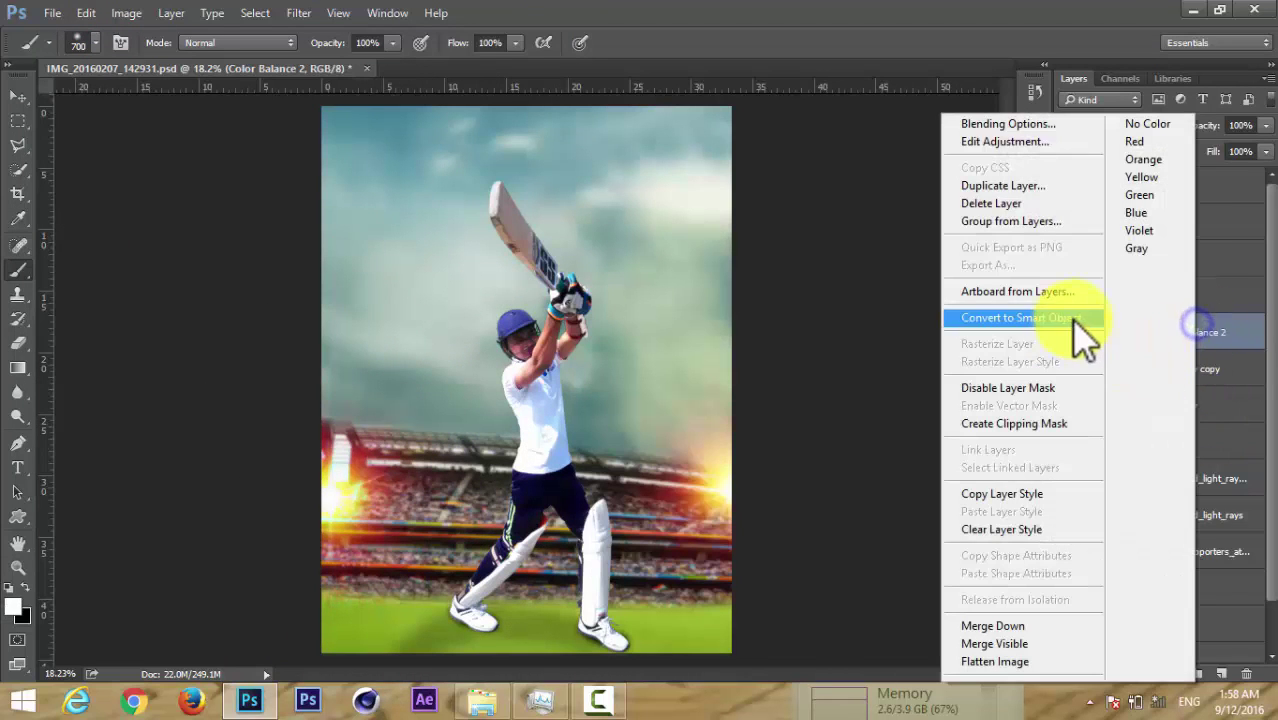
{"action": "left_click", "coordinate": [1052, 425]}
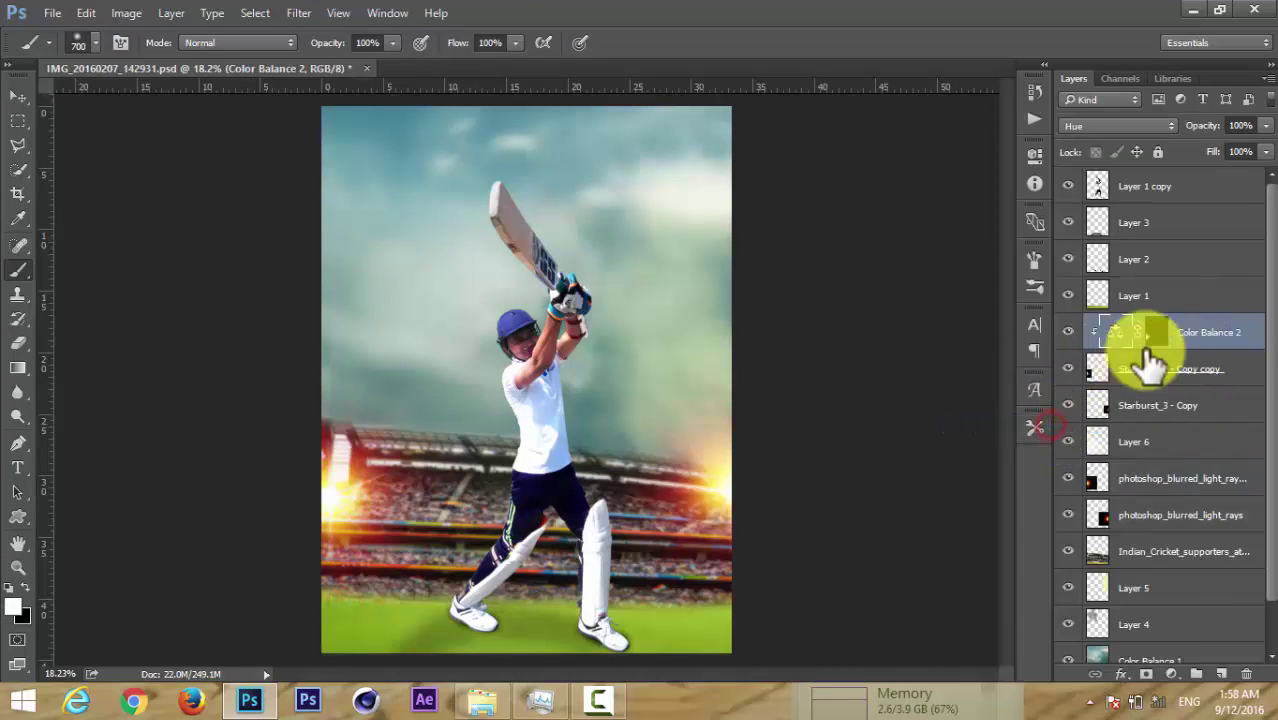
Drag the StreakFlare_2 image from the light folder into the composite.
{"action": "key", "text": "ctrl+minus"}
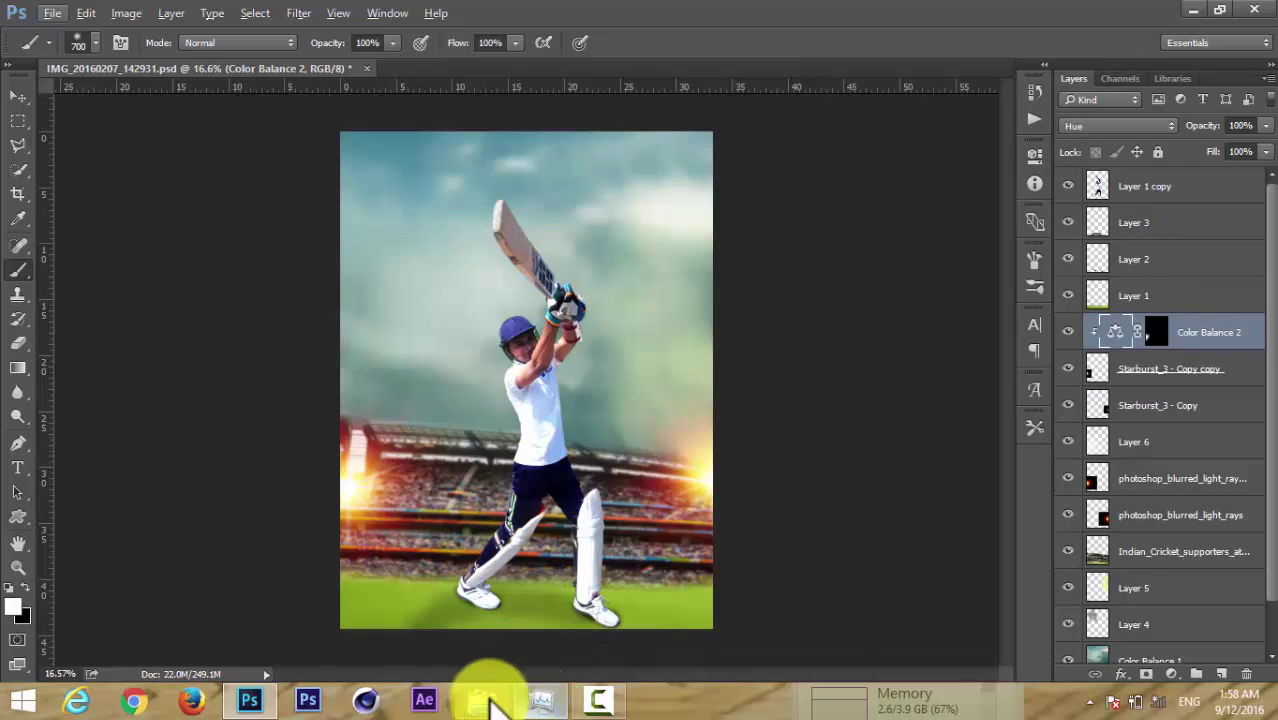
{"action": "left_click", "coordinate": [488, 700]}
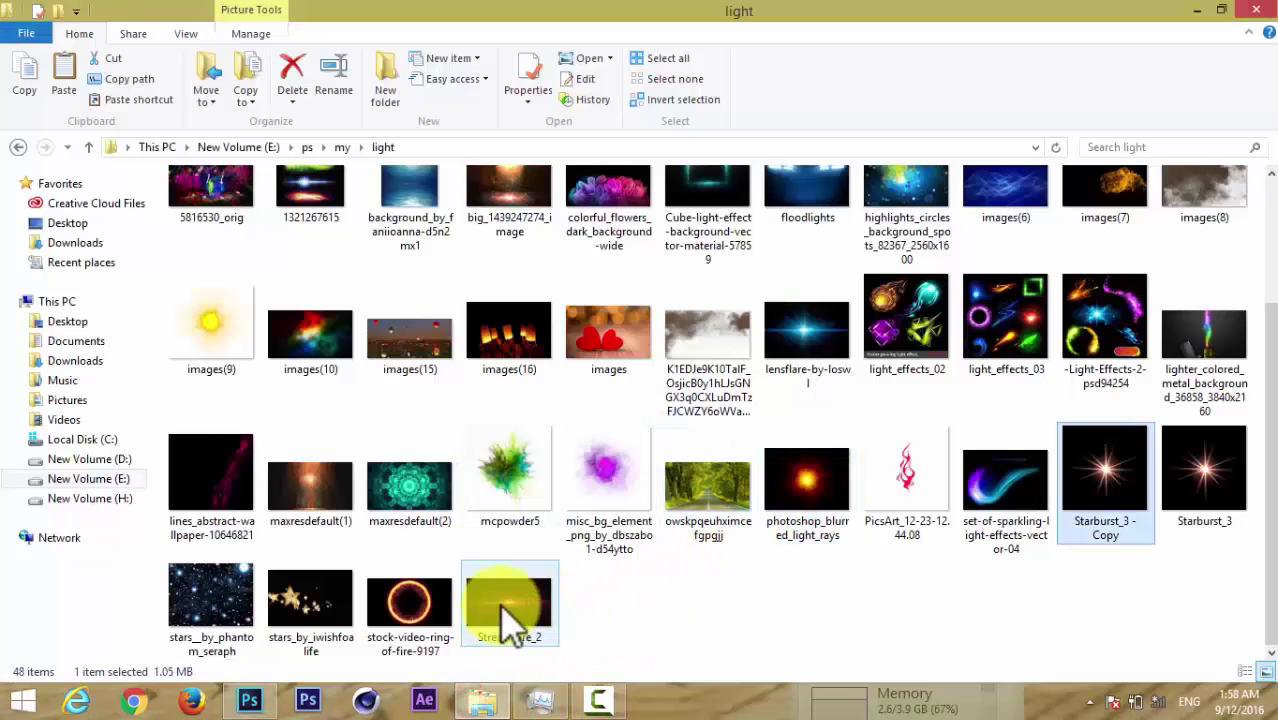
{"action": "mouse_move", "coordinate": [508, 625]}
{"action": "left_mouse_down"}
{"action": "mouse_move", "coordinate": [455, 585]}
{"action": "mouse_move", "coordinate": [456, 545]}
{"action": "left_mouse_up"}
Set StreakFlare_2 to Screen, rasterize it, and move it directly above Layer 1.
{"action": "left_click", "coordinate": [662, 42]}
{"action": "left_click", "coordinate": [1155, 125]}
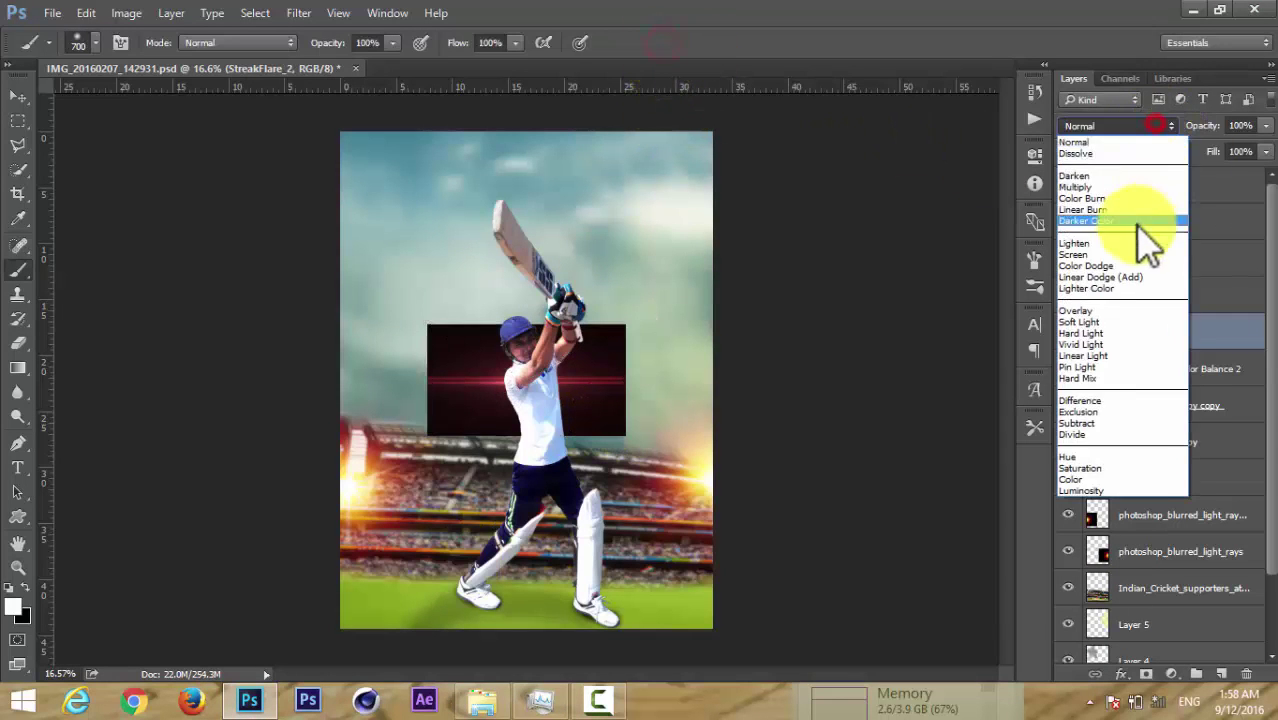
{"action": "left_click", "coordinate": [1128, 255]}
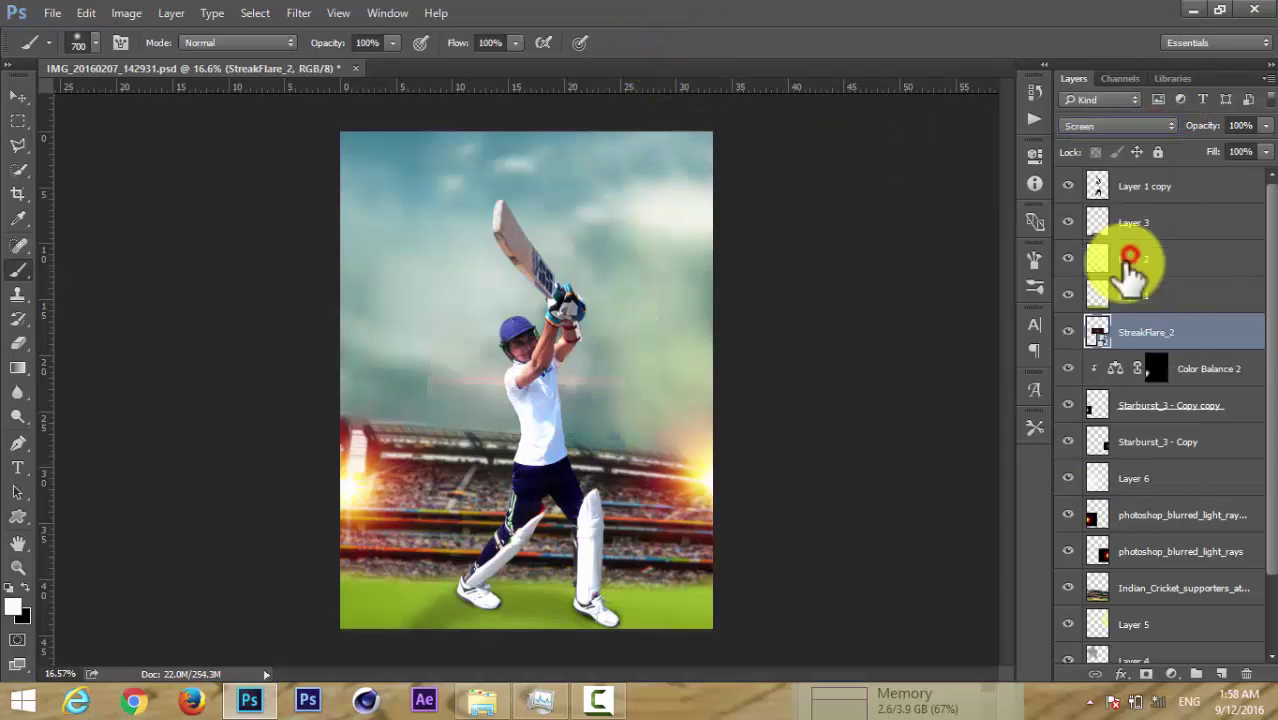
{"action": "right_click", "coordinate": [1160, 340]}
{"action": "left_click", "coordinate": [945, 432]}
{"action": "mouse_move", "coordinate": [1198, 337]}
{"action": "left_mouse_down"}
{"action": "mouse_move", "coordinate": [1195, 305]}
{"action": "mouse_move", "coordinate": [1161, 295]}
{"action": "left_mouse_up"}
{"action": "mouse_move", "coordinate": [585, 378]}
{"action": "left_mouse_down"}
{"action": "mouse_move", "coordinate": [603, 510]}
{"action": "mouse_move", "coordinate": [571, 605]}
{"action": "mouse_move", "coordinate": [508, 579]}
{"action": "mouse_move", "coordinate": [465, 536]}
{"action": "mouse_move", "coordinate": [473, 507]}
{"action": "mouse_move", "coordinate": [541, 456]}
{"action": "left_mouse_up"}
Enlarge the streak flare to 165% and apply a 38.7-pixel Gaussian Blur.
{"action": "key", "text": "ctrl+t"}
{"action": "left_click_drag", "start_coordinate": [533, 507], "coordinate": [583, 556]}
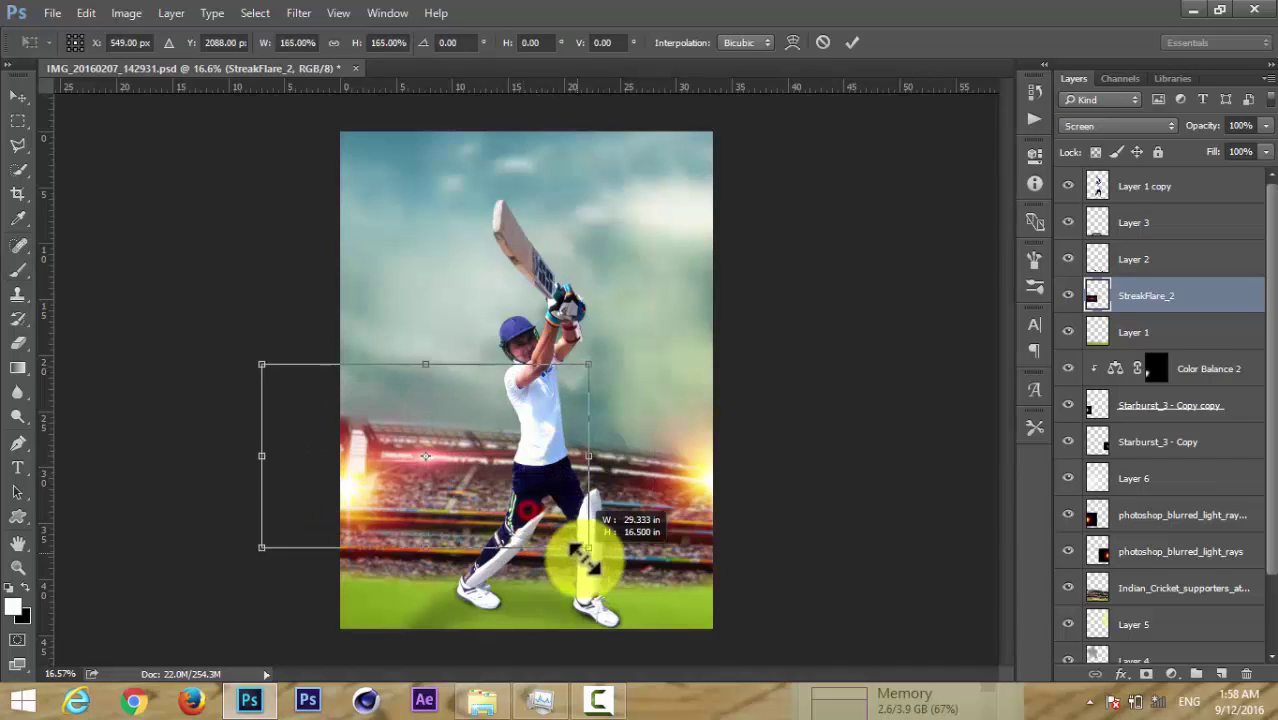
{"action": "left_click", "coordinate": [851, 42]}
{"action": "left_click", "coordinate": [298, 13]}
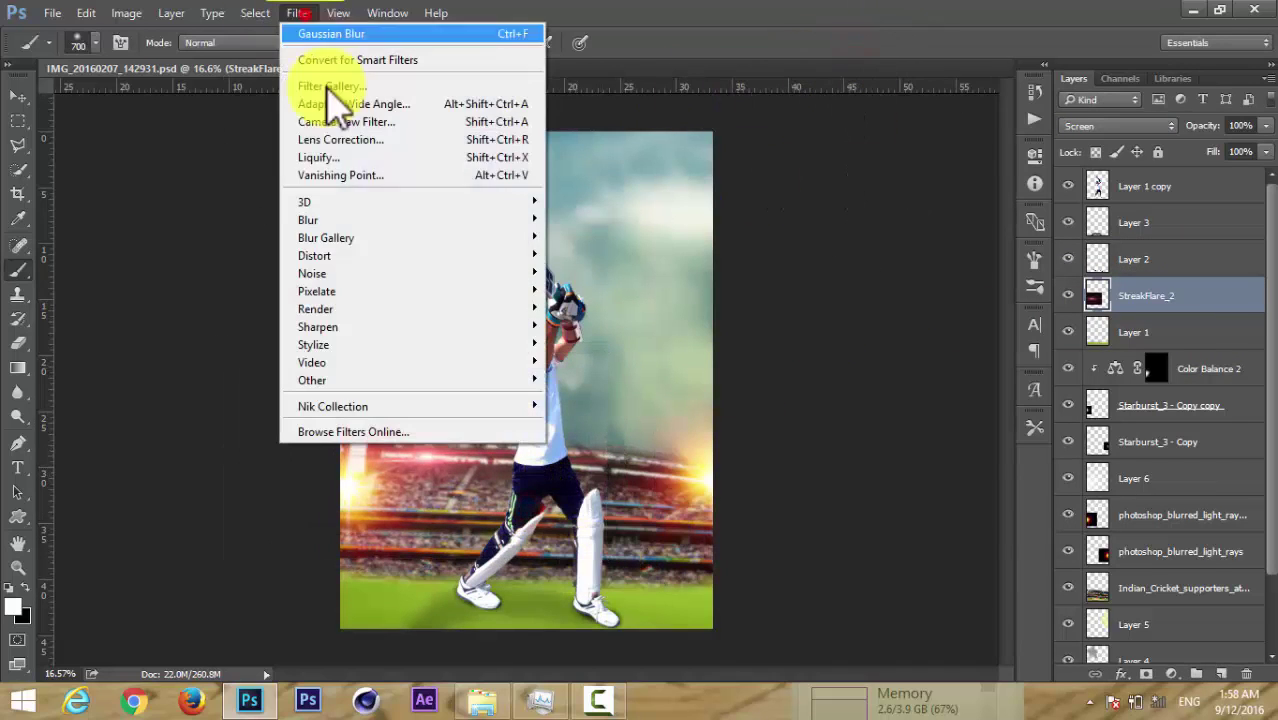
{"action": "mouse_move", "coordinate": [308, 220]}
{"action": "left_click", "coordinate": [590, 288]}
{"action": "left_click_drag", "start_coordinate": [919, 405], "coordinate": [918, 405]}
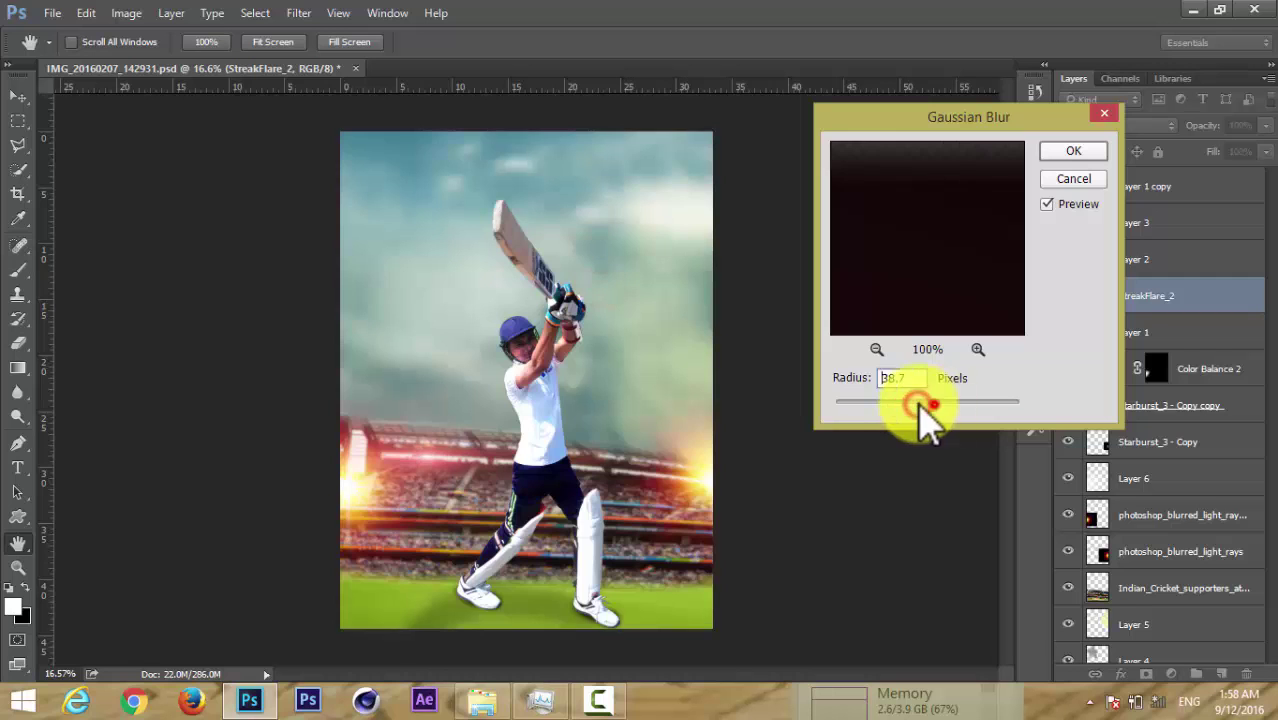
{"action": "key", "text": "Return"}
{"action": "mouse_move", "coordinate": [479, 471]}
{"action": "left_mouse_down"}
{"action": "mouse_move", "coordinate": [507, 487]}
{"action": "mouse_move", "coordinate": [509, 452]}
{"action": "left_mouse_up"}
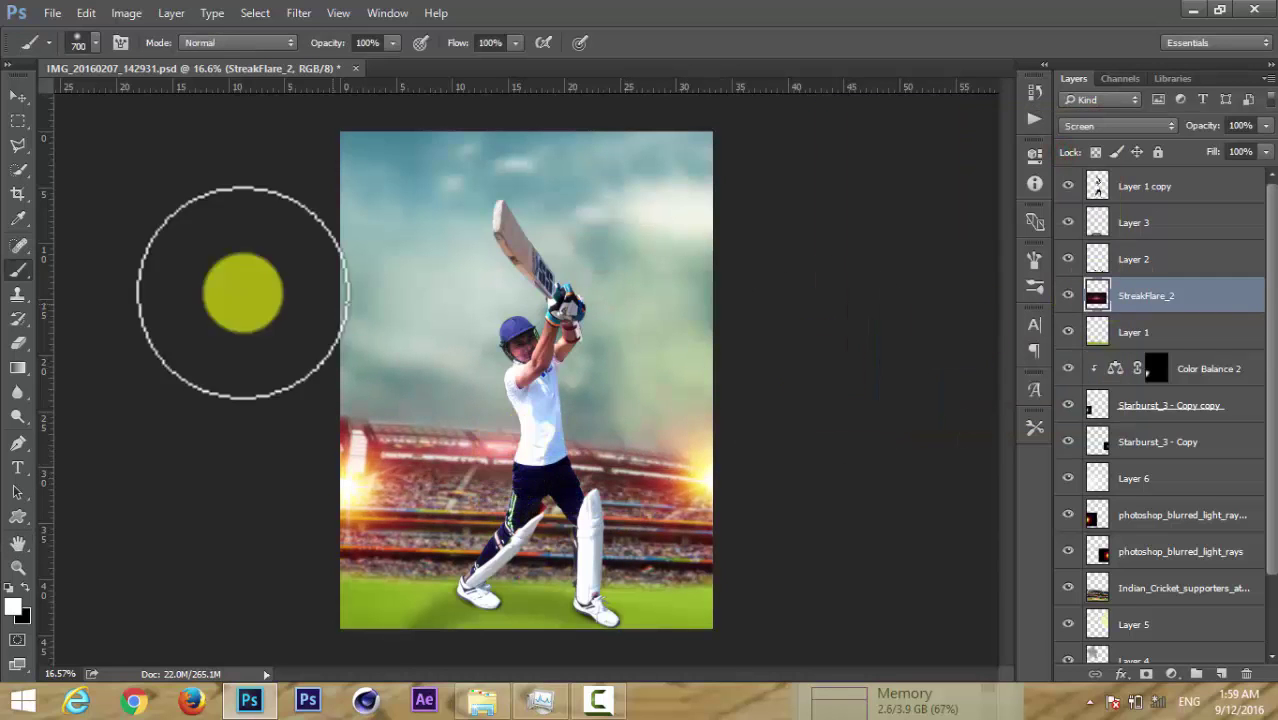
Set a 700 px eraser and place Diwali2010-RSI_19_1 from the my collection folder.
{"action": "left_click", "coordinate": [17, 343]}
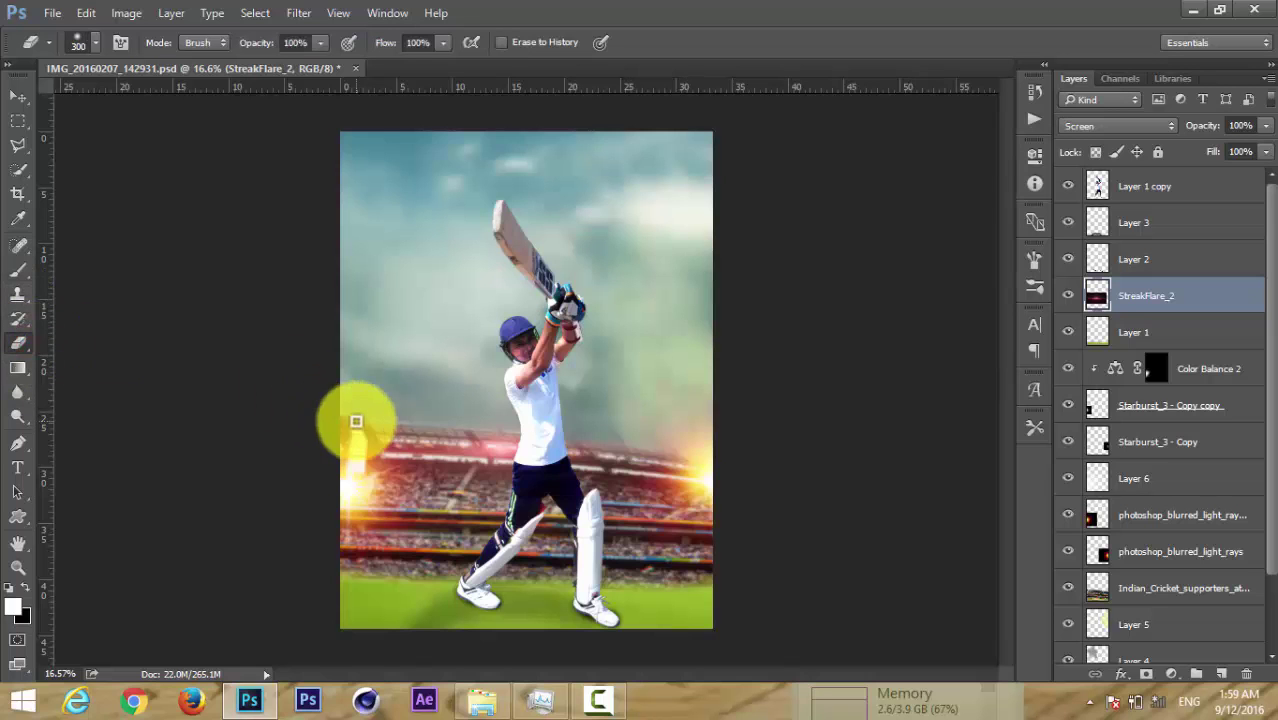
{"action": "key", "text": "bracketright"}
{"action": "key", "text": "bracketright"}
{"action": "key", "text": "bracketright"}
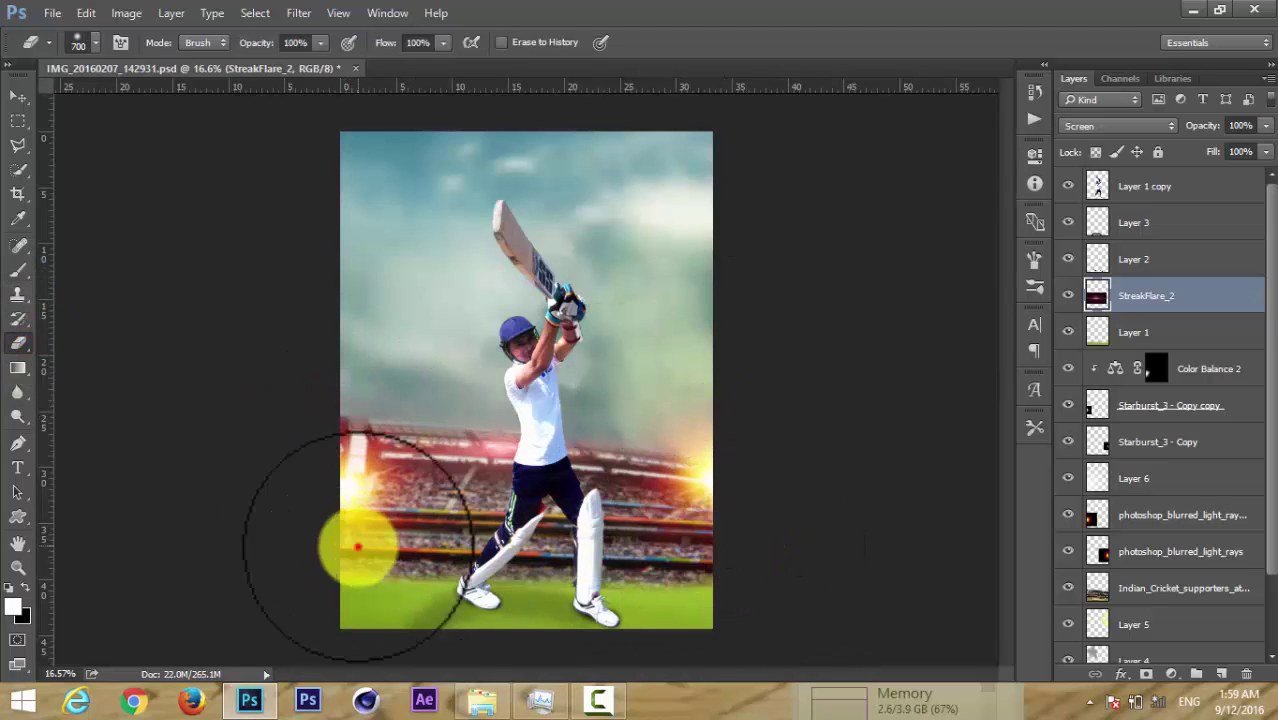
{"action": "left_click", "coordinate": [481, 700]}
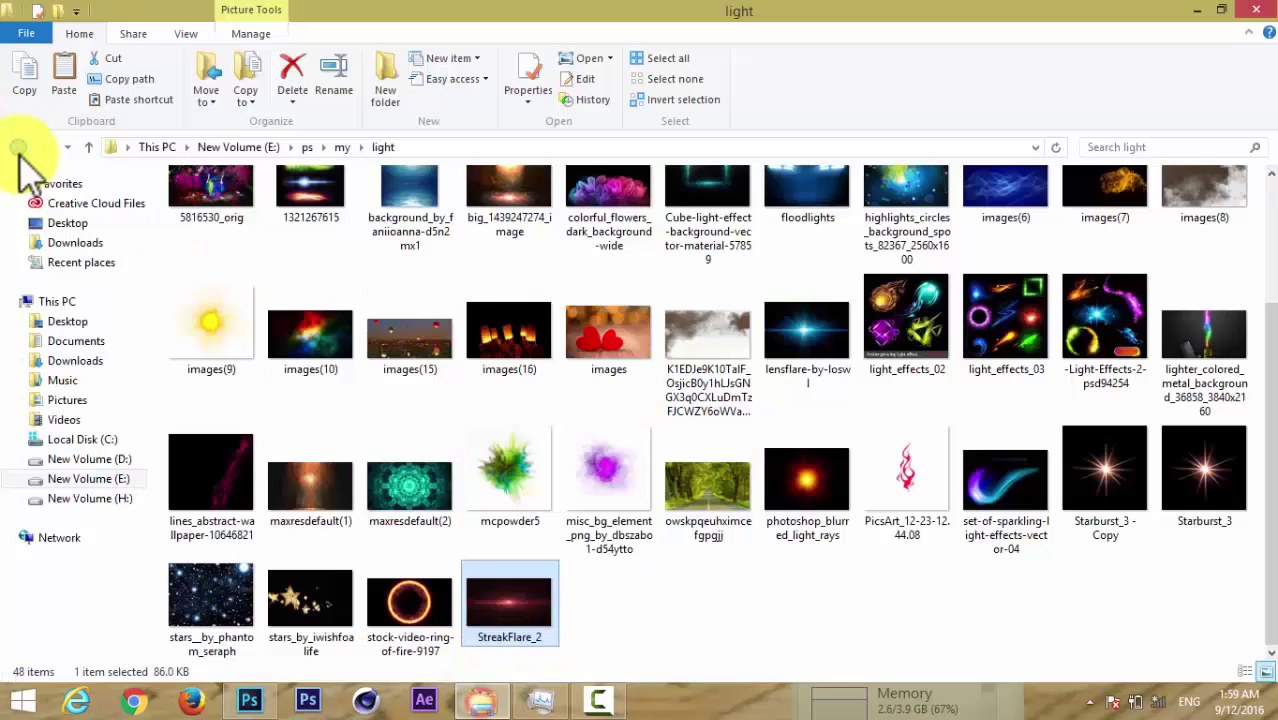
{"action": "left_click", "coordinate": [18, 147]}
{"action": "double_click", "coordinate": [820, 365]}
{"action": "left_click_drag", "start_coordinate": [1268, 180], "coordinate": [1245, 290]}
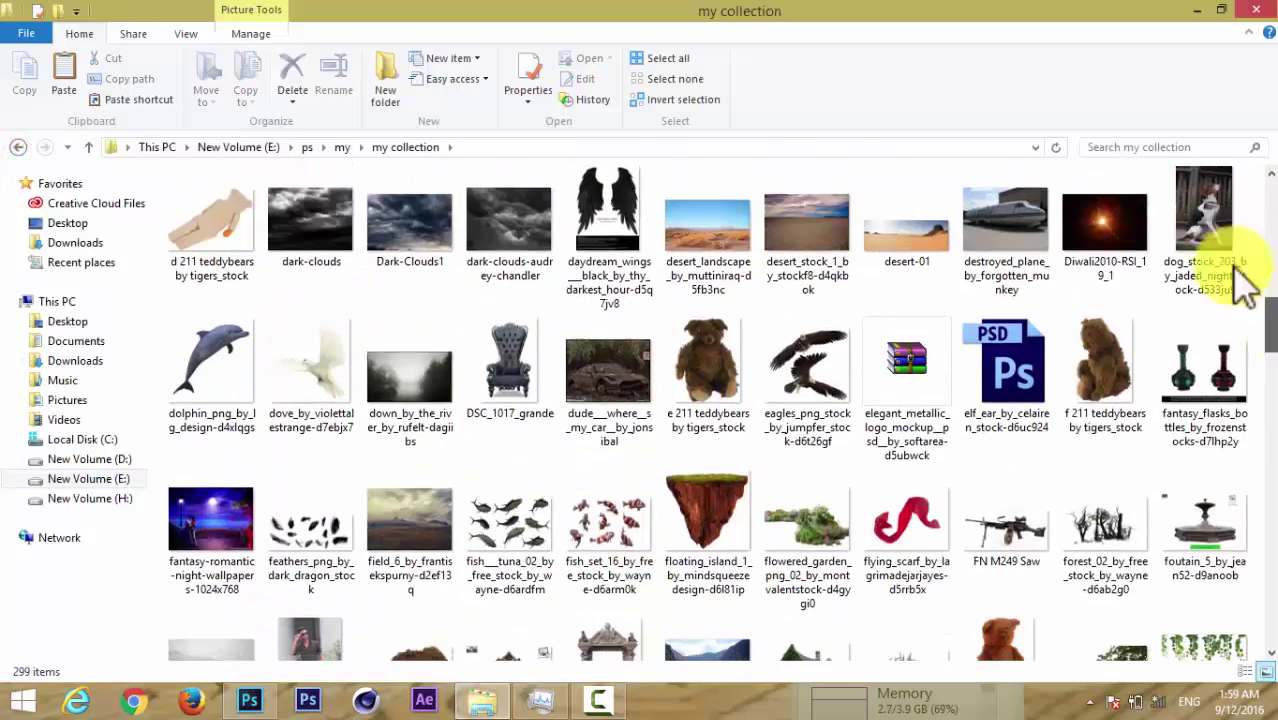
{"action": "mouse_move", "coordinate": [1105, 225]}
{"action": "left_mouse_down"}
{"action": "mouse_move", "coordinate": [698, 500]}
{"action": "mouse_move", "coordinate": [251, 685]}
{"action": "mouse_move", "coordinate": [633, 423]}
{"action": "mouse_move", "coordinate": [700, 520]}
{"action": "left_mouse_up"}
Rasterize the Diwali2010-RSI_19_1 layer and soften it with a Gaussian Blur.
{"action": "left_click", "coordinate": [660, 42]}
{"action": "key", "text": "e"}
{"action": "right_click", "coordinate": [1160, 293]}
{"action": "left_click", "coordinate": [935, 412]}
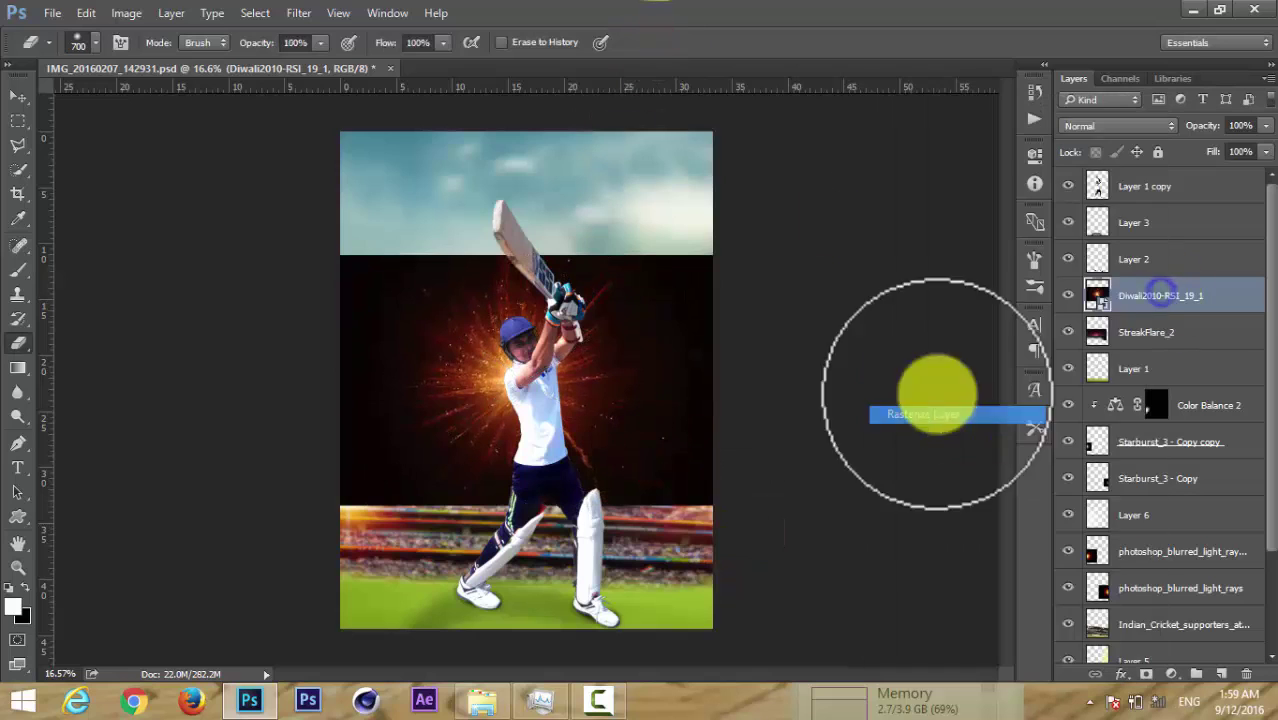
{"action": "left_click", "coordinate": [298, 13]}
{"action": "left_click", "coordinate": [628, 294]}
{"action": "mouse_move", "coordinate": [935, 405]}
{"action": "left_mouse_down"}
{"action": "mouse_move", "coordinate": [955, 420]}
{"action": "mouse_move", "coordinate": [958, 406]}
{"action": "left_mouse_up"}
{"action": "left_click", "coordinate": [1068, 152]}
Screen the glow at the top of the stack and enlarge it to about 155% in the upper-left sky.
{"action": "left_click", "coordinate": [1136, 122]}
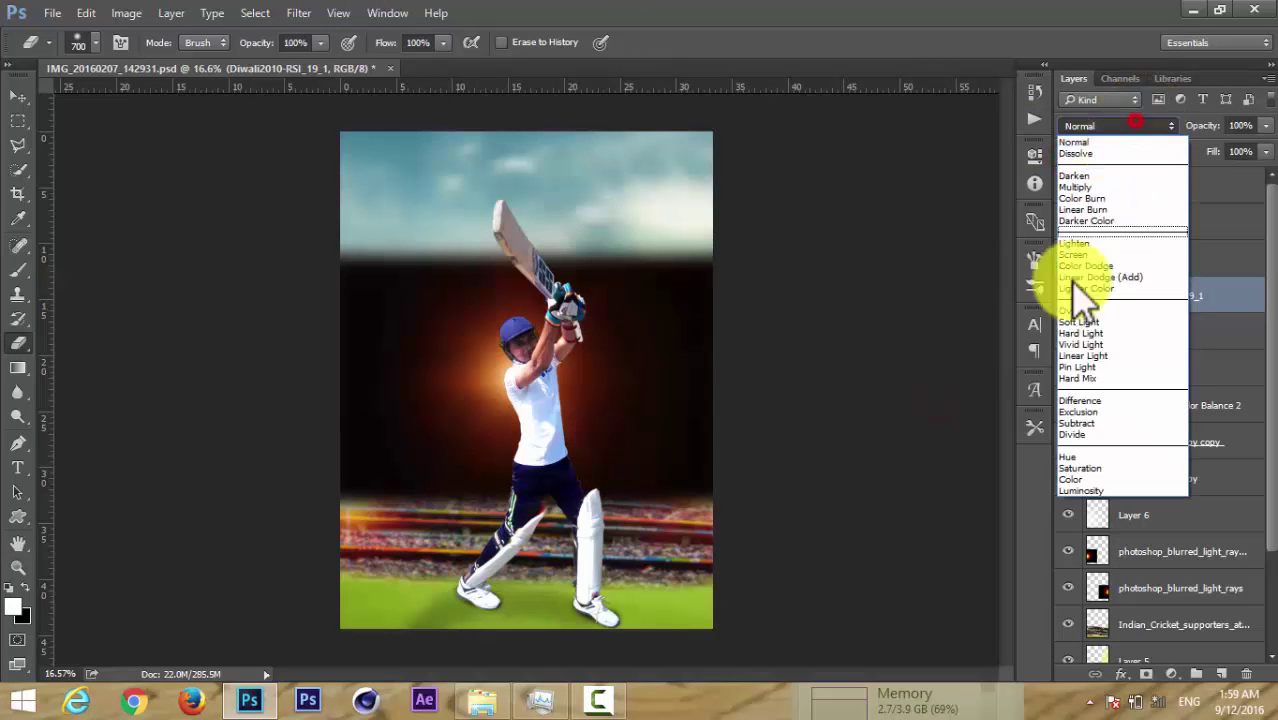
{"action": "left_click", "coordinate": [1077, 245]}
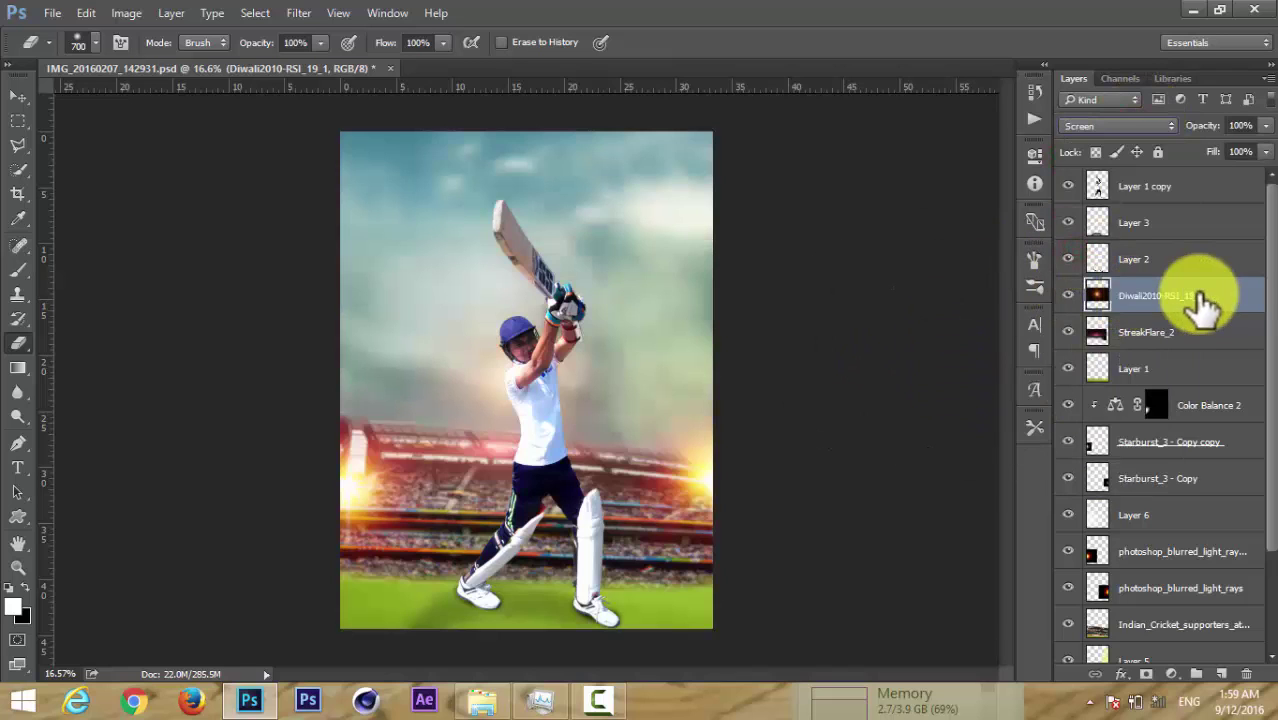
{"action": "left_click_drag", "start_coordinate": [1165, 262], "coordinate": [1157, 172]}
{"action": "left_click_drag", "start_coordinate": [548, 395], "coordinate": [442, 271]}
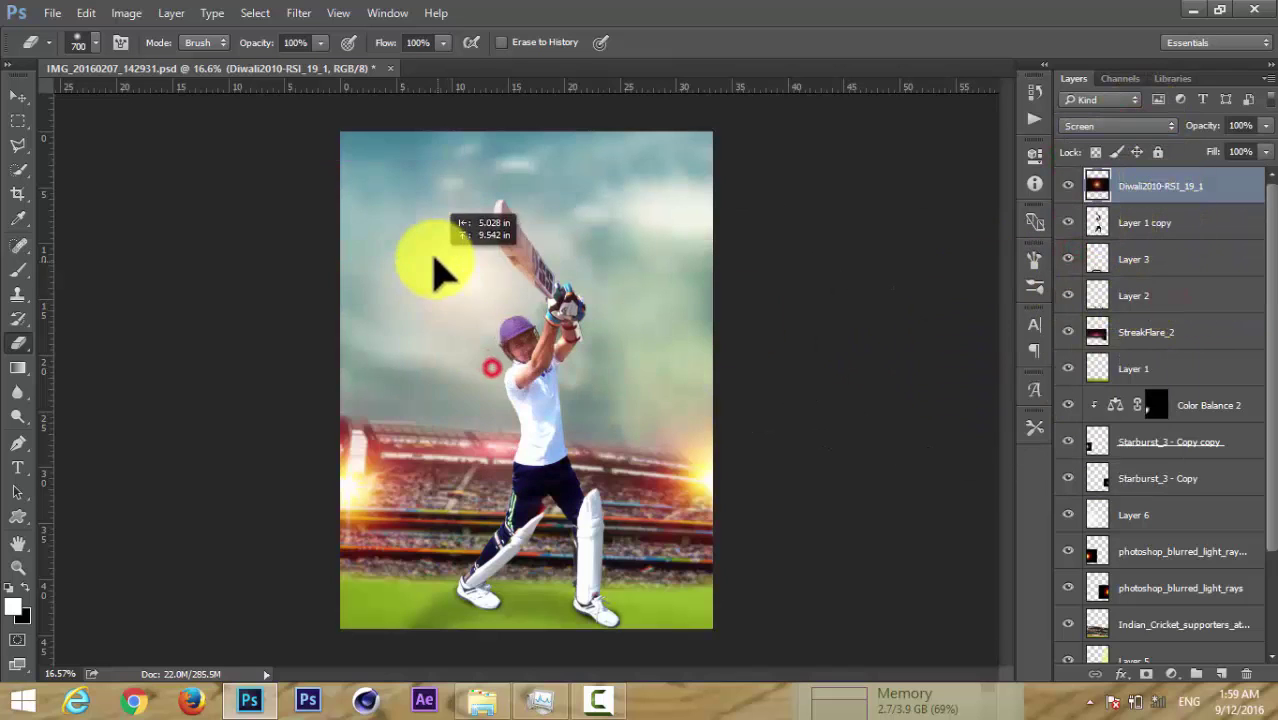
{"action": "key", "text": "ctrl+t"}
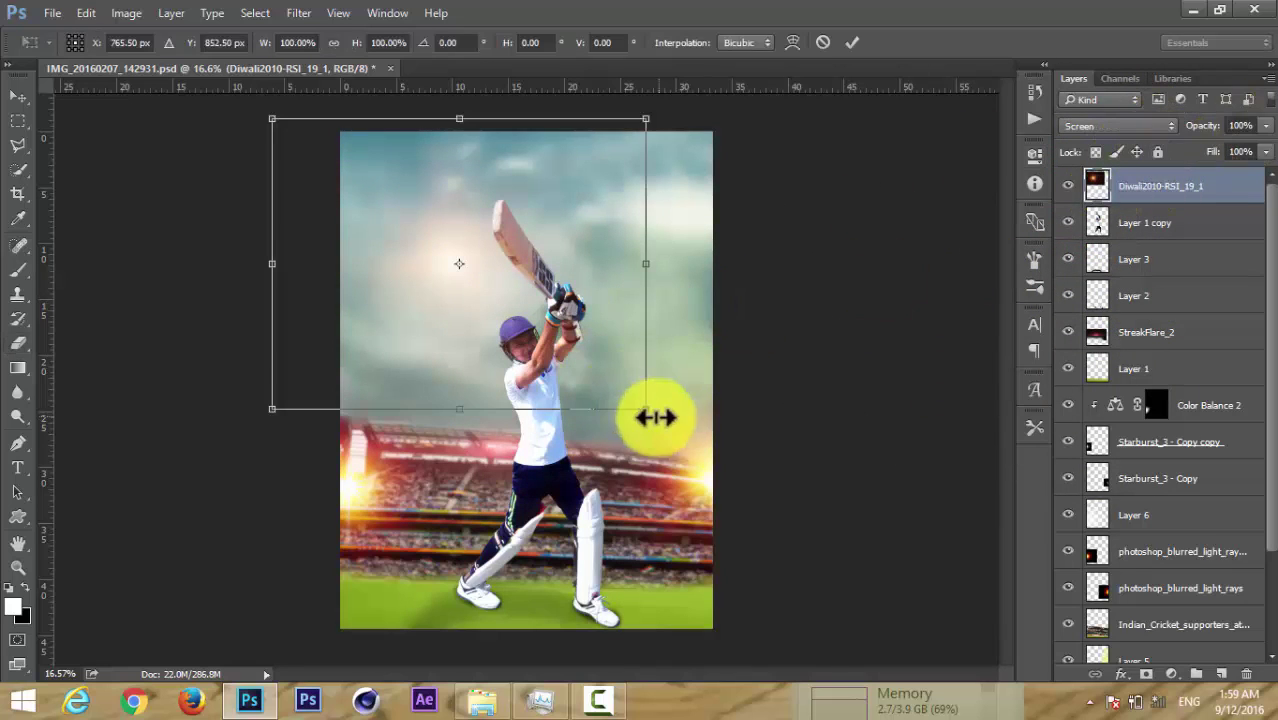
{"action": "mouse_move", "coordinate": [650, 417]}
{"action": "left_mouse_down"}
{"action": "mouse_move", "coordinate": [742, 492]}
{"action": "mouse_move", "coordinate": [716, 471]}
{"action": "left_mouse_up"}
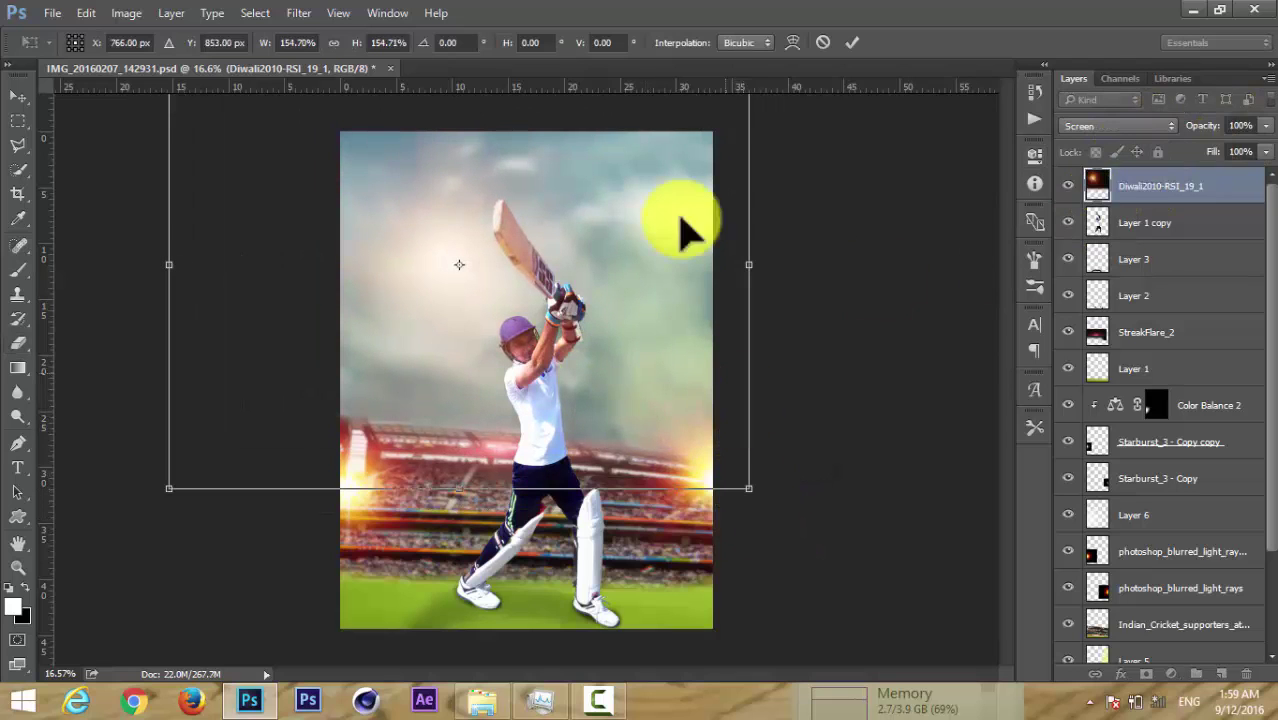
{"action": "left_click", "coordinate": [849, 42]}
Merge the two Diwali glow layers into one and set its blend mode to Screen.
{"action": "key", "text": "e"}
{"action": "key", "text": "ctrl+j"}
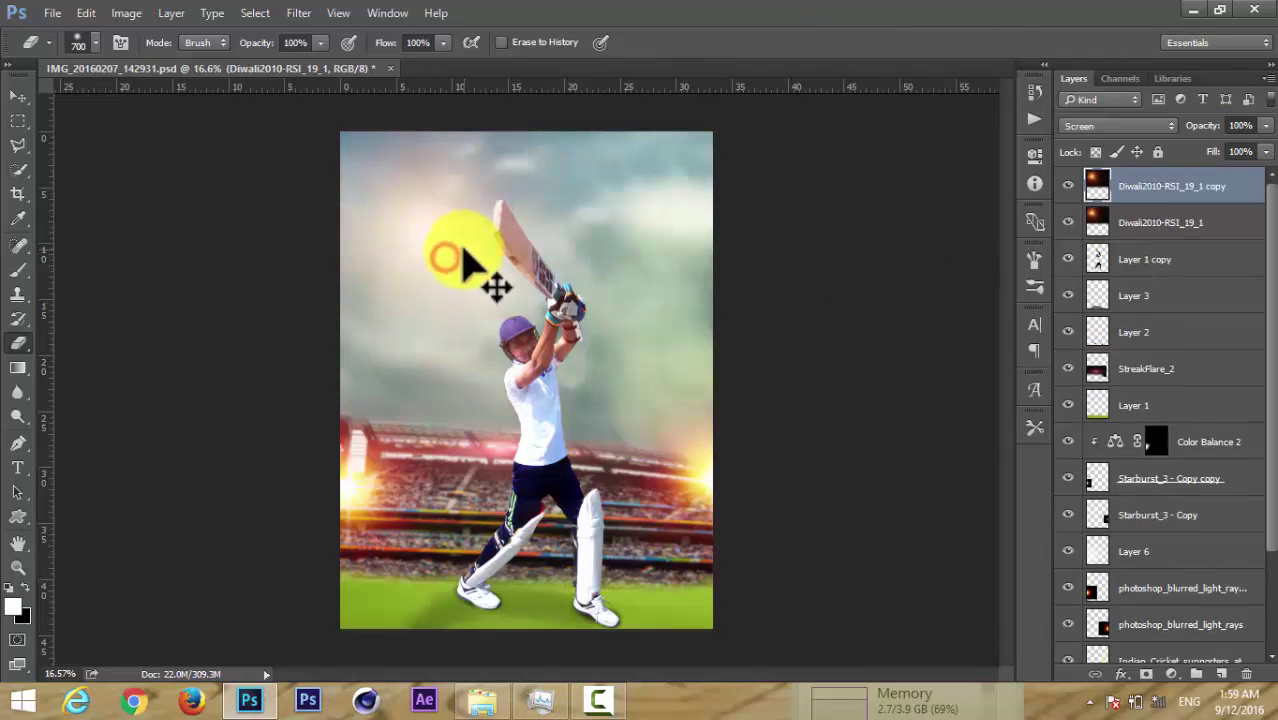
{"action": "left_click", "coordinate": [1125, 222], "text": "ctrl"}
{"action": "right_click", "coordinate": [1125, 218]}
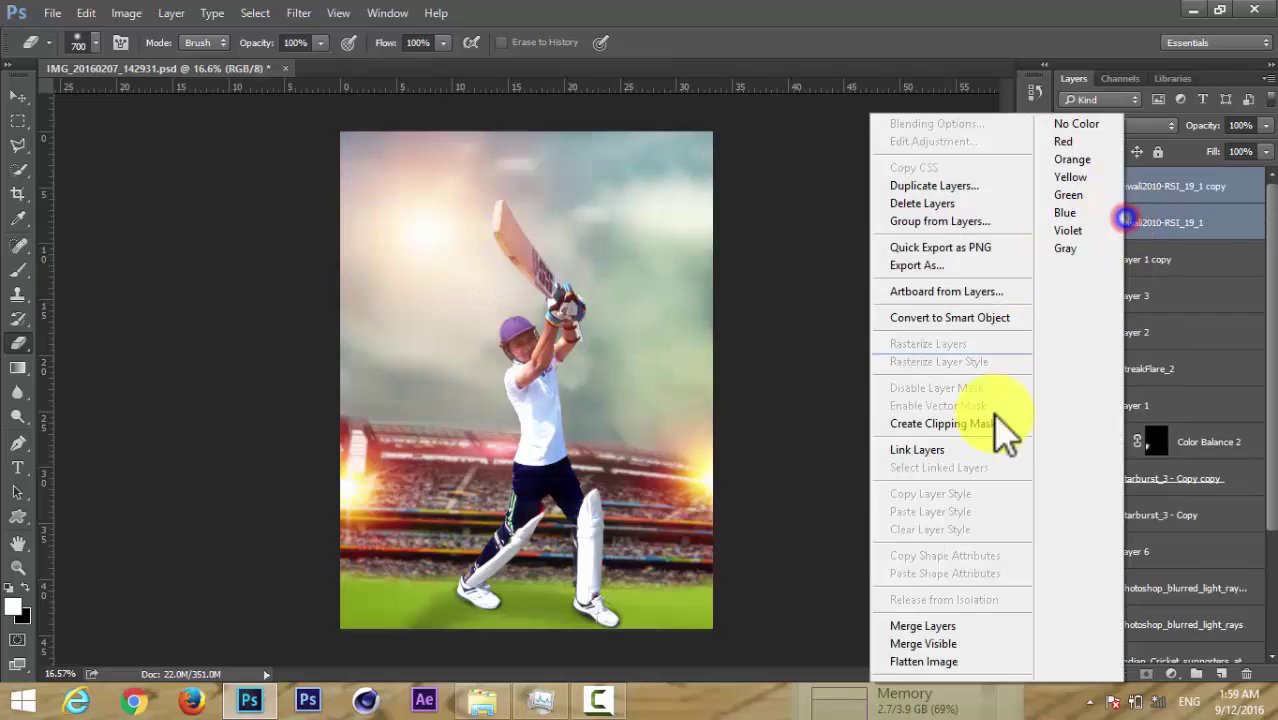
{"action": "left_click", "coordinate": [975, 622]}
{"action": "left_click", "coordinate": [1160, 125]}
{"action": "left_click", "coordinate": [1110, 258]}
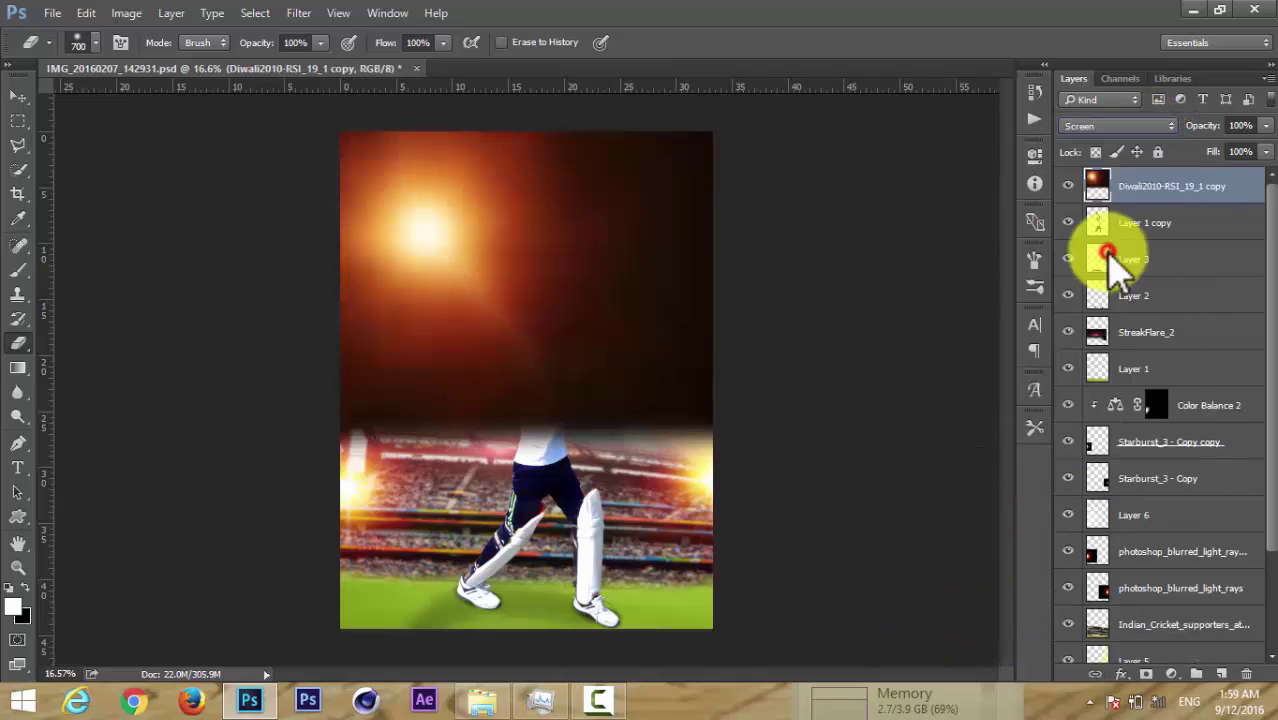
Duplicate the sun flare, rescale it to about 94%, and lower copy 2 to 67% opacity.
{"action": "key", "text": "ctrl+j"}
{"action": "left_click", "coordinate": [1134, 222], "text": "ctrl"}
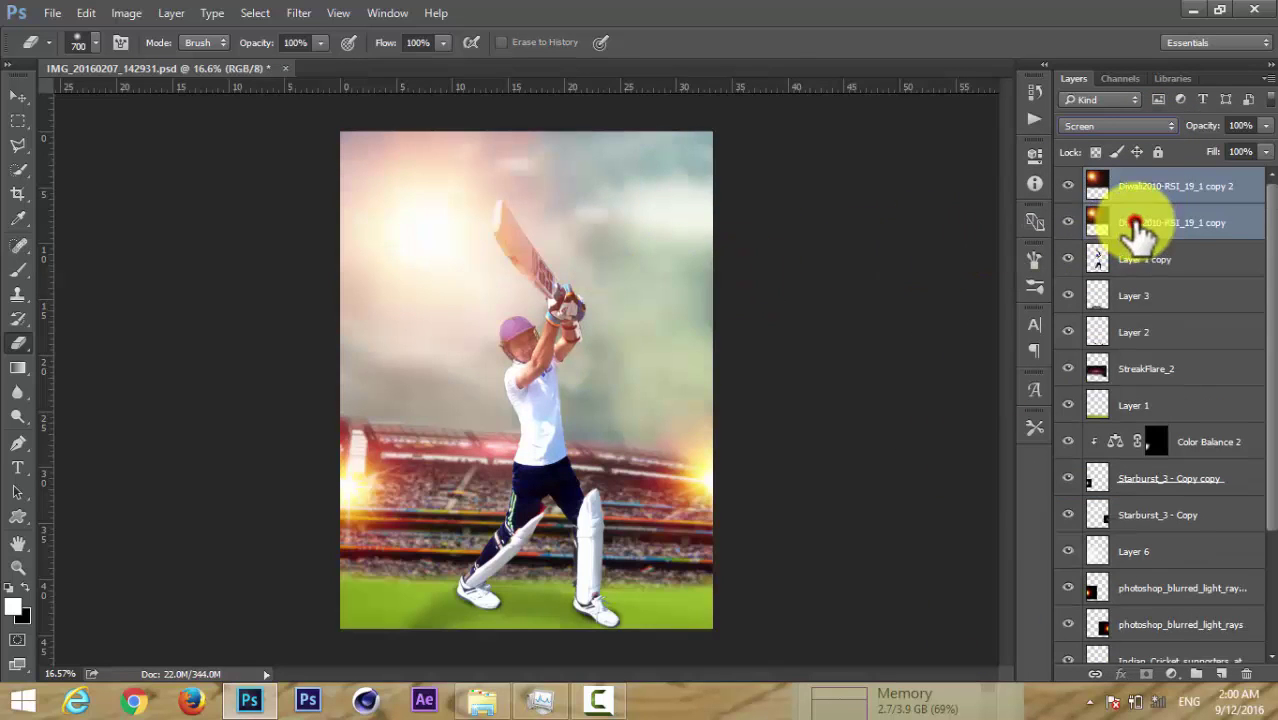
{"action": "key", "text": "ctrl+t"}
{"action": "mouse_move", "coordinate": [728, 462]}
{"action": "left_mouse_down"}
{"action": "mouse_move", "coordinate": [857, 568]}
{"action": "mouse_move", "coordinate": [747, 513]}
{"action": "left_mouse_up"}
{"action": "left_click_drag", "start_coordinate": [456, 285], "coordinate": [476, 275]}
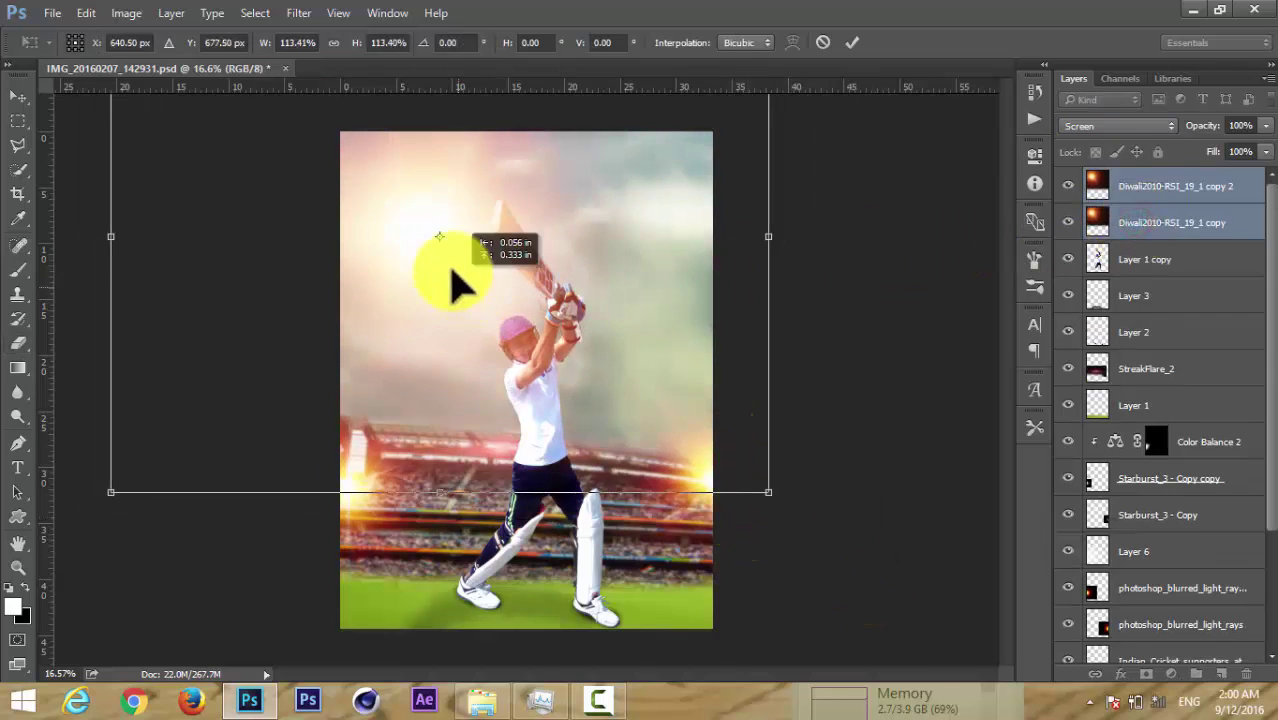
{"action": "left_click_drag", "start_coordinate": [740, 449], "coordinate": [707, 402]}
{"action": "left_click_drag", "start_coordinate": [499, 300], "coordinate": [418, 212]}
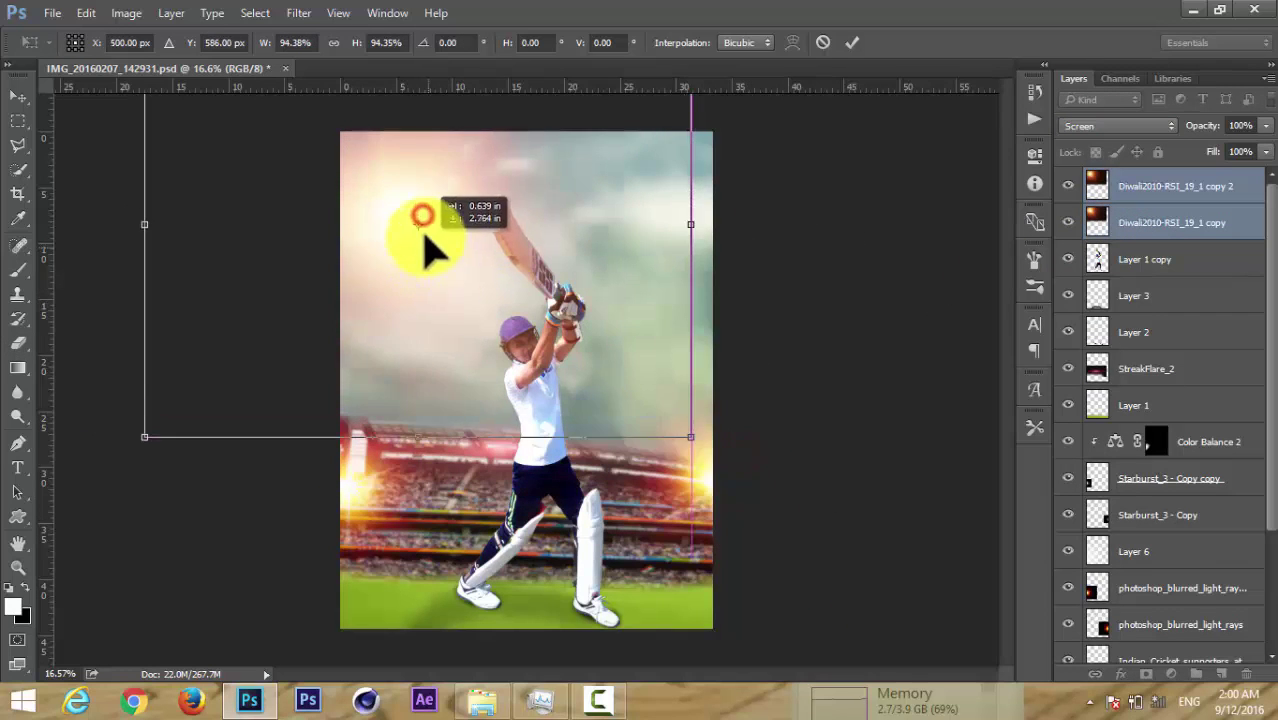
{"action": "left_click", "coordinate": [847, 42]}
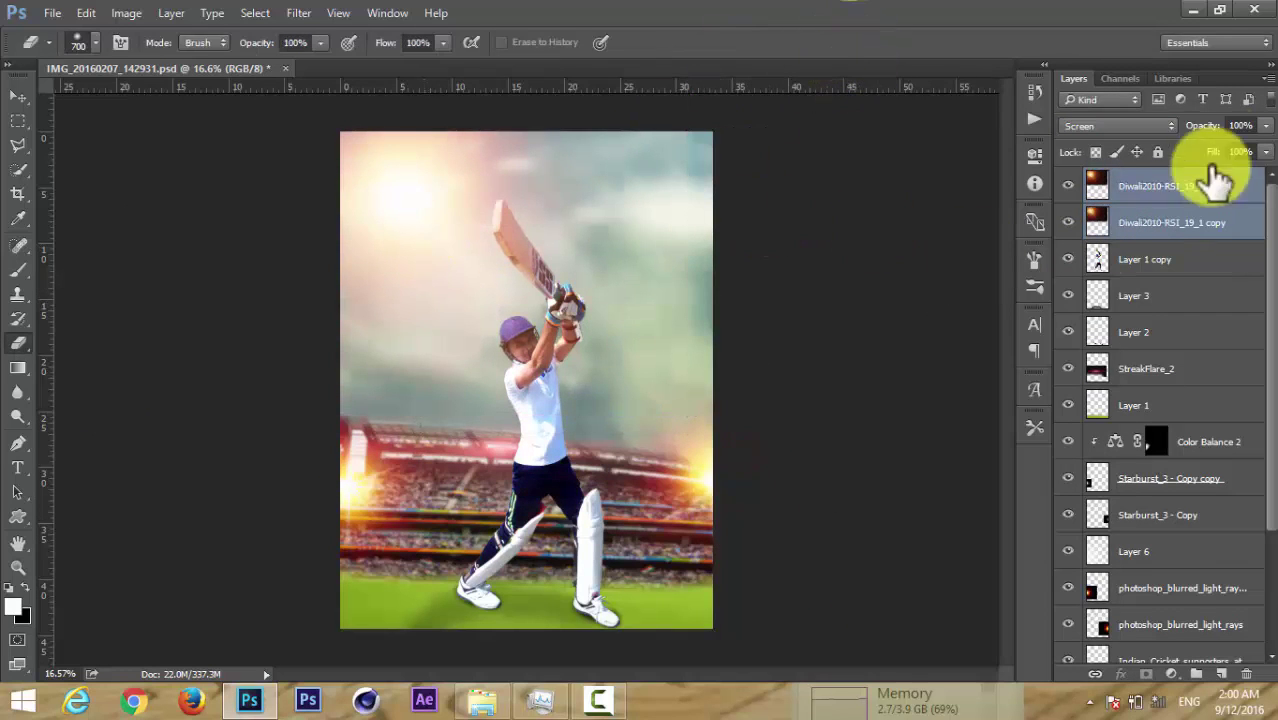
{"action": "left_click_drag", "start_coordinate": [1230, 140], "coordinate": [1224, 141]}
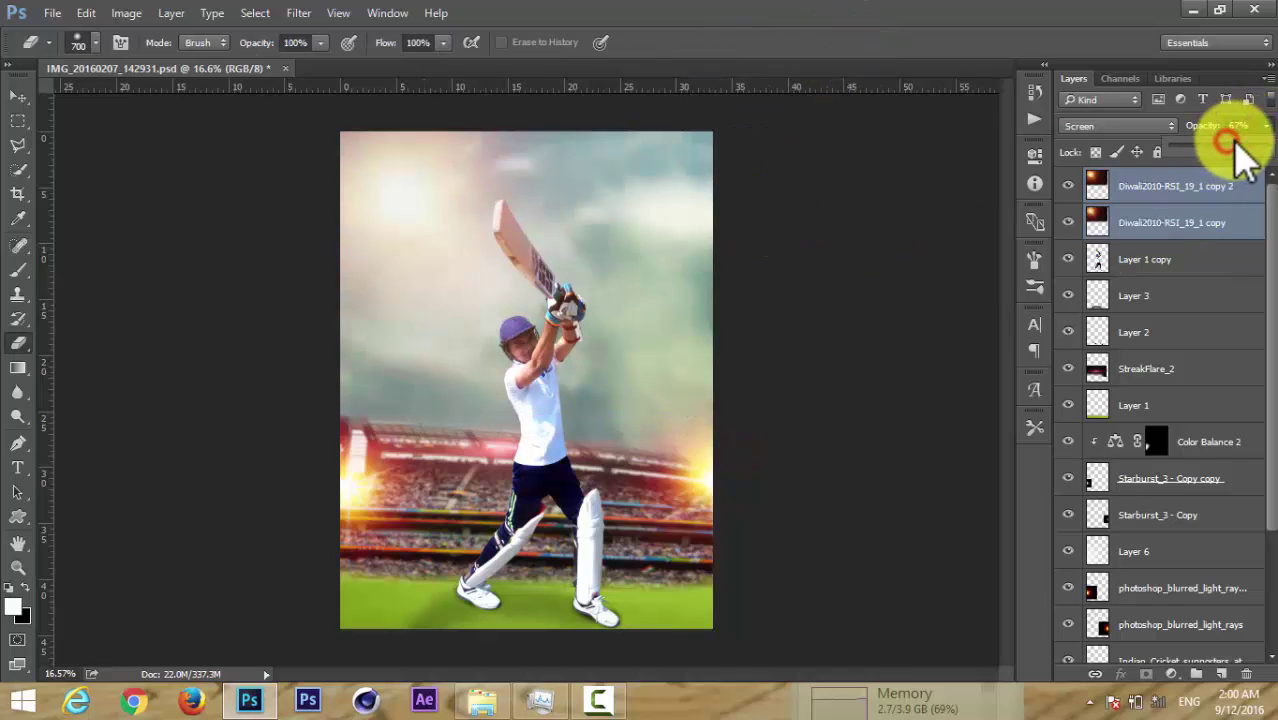
{"action": "left_click", "coordinate": [1150, 210]}
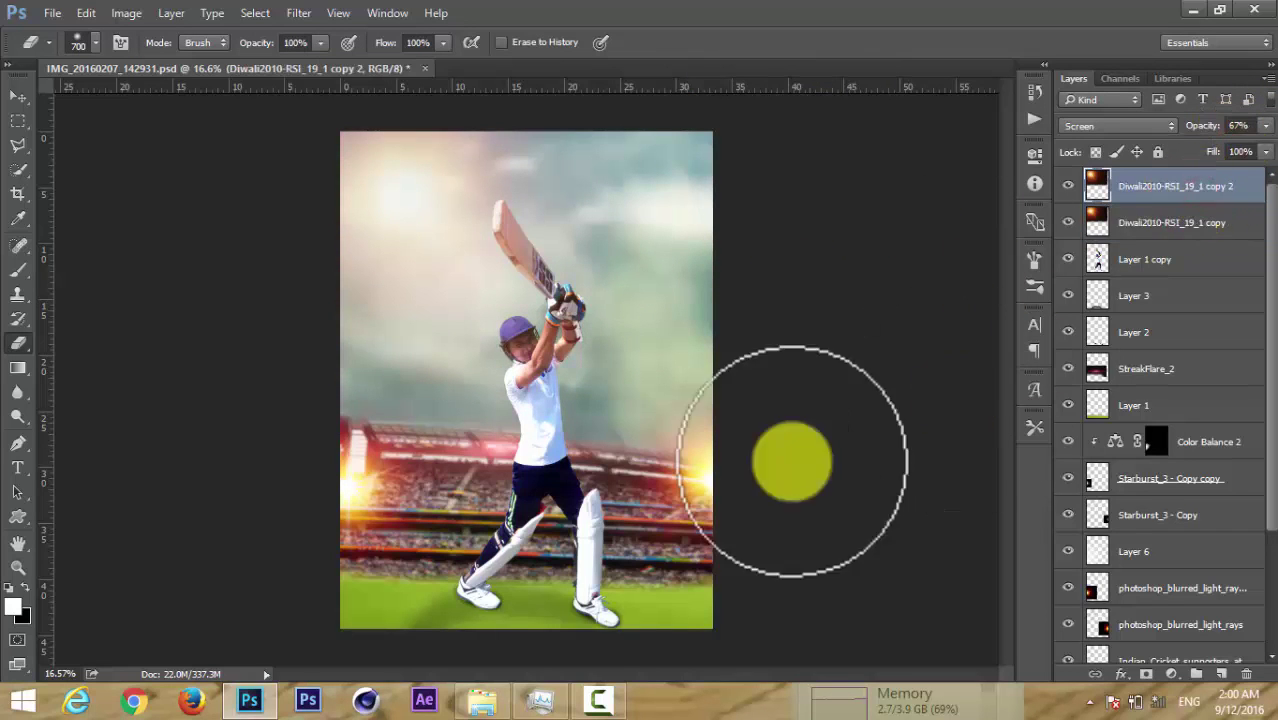
Drag dark-clouds-audrey-chandler from the my collection folder into the Photoshop composite.
{"action": "left_click", "coordinate": [481, 700]}
{"action": "left_click", "coordinate": [18, 148]}
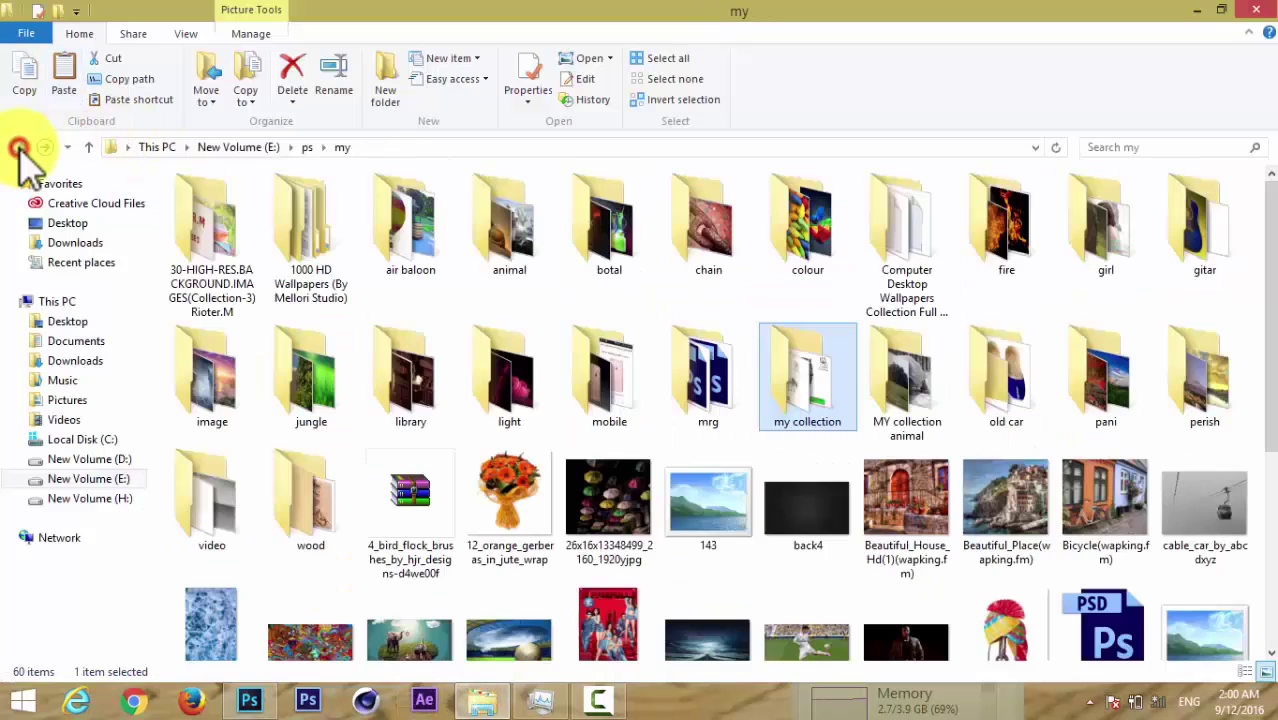
{"action": "left_click", "coordinate": [40, 147]}
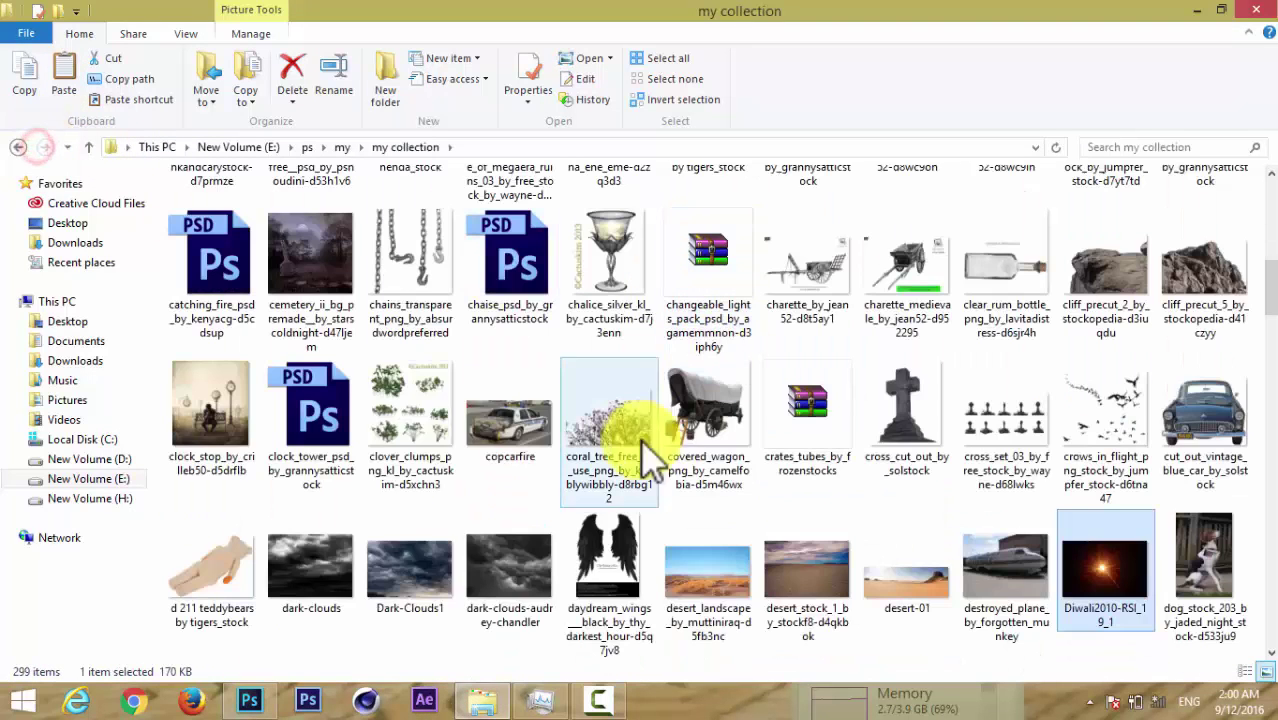
{"action": "left_click", "coordinate": [505, 555]}
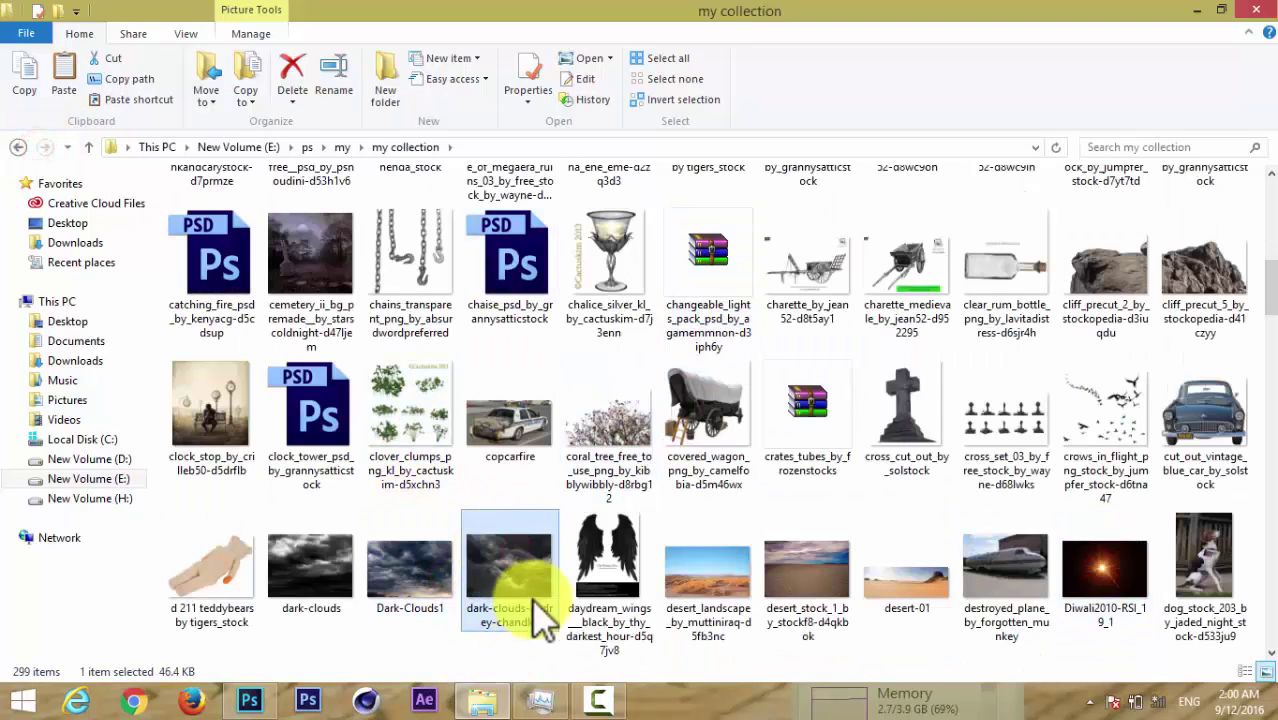
{"action": "mouse_move", "coordinate": [540, 615]}
{"action": "left_mouse_down"}
{"action": "mouse_move", "coordinate": [553, 405]}
{"action": "mouse_move", "coordinate": [613, 430]}
{"action": "mouse_move", "coordinate": [682, 495]}
{"action": "left_mouse_up"}
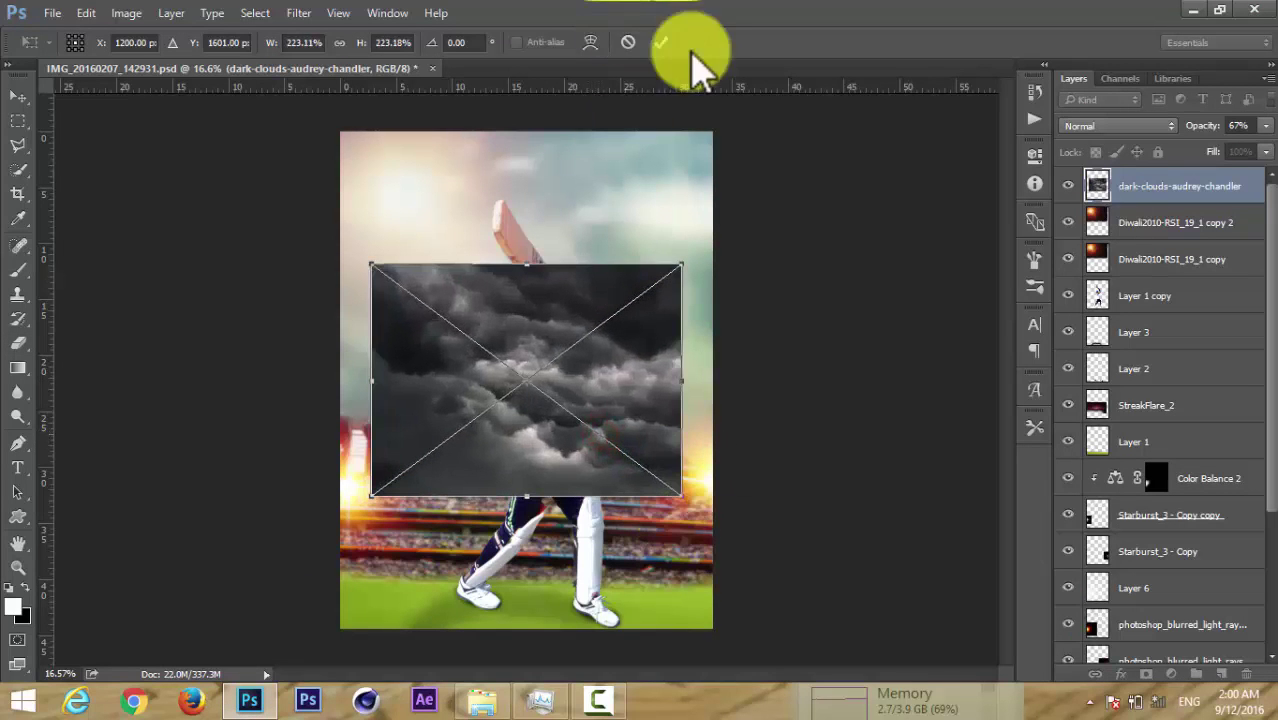
Commit the placed clouds, move their layer below Layer 3, and shift them to the upper-right sky.
{"action": "left_click", "coordinate": [662, 42]}
{"action": "left_click_drag", "start_coordinate": [1180, 192], "coordinate": [1200, 348]}
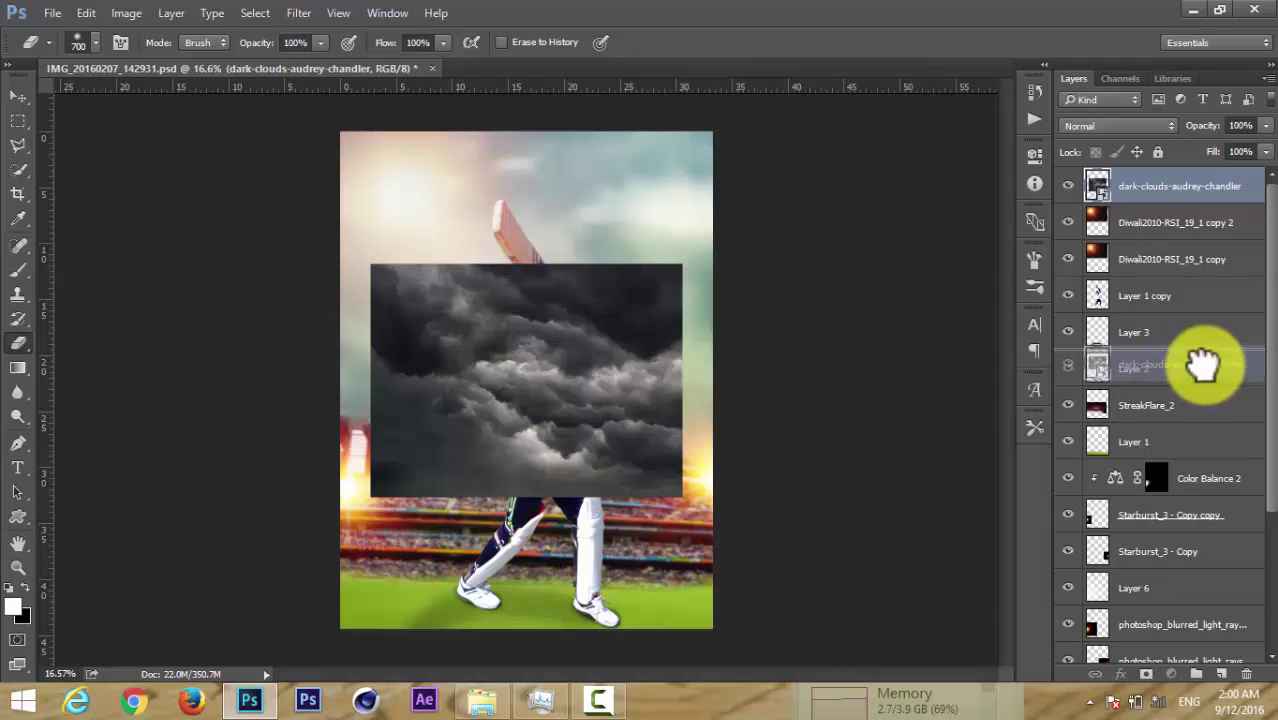
{"action": "left_click_drag", "start_coordinate": [1202, 362], "coordinate": [1199, 369]}
{"action": "left_click_drag", "start_coordinate": [622, 414], "coordinate": [650, 280]}
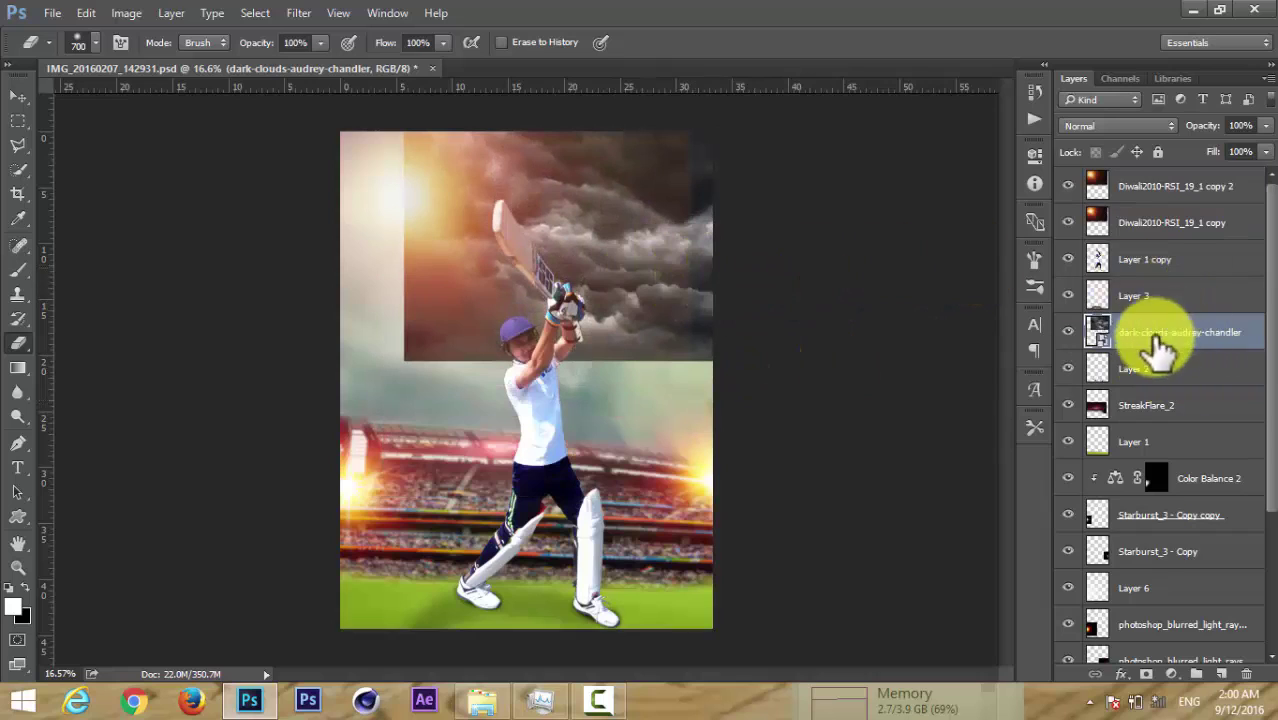
Slightly widen the Diwali2010-RSI_19_1 copy and copy 2 flare layers.
{"action": "left_click", "coordinate": [1135, 222]}
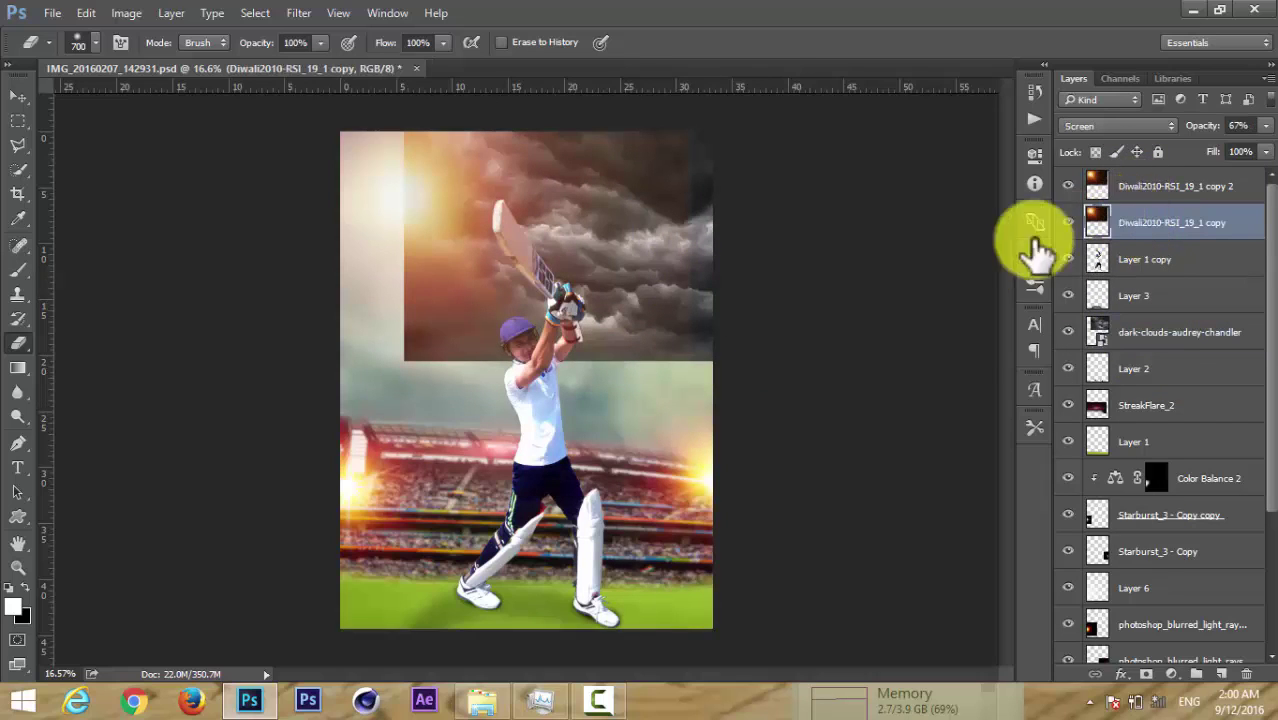
{"action": "key", "text": "ctrl+t"}
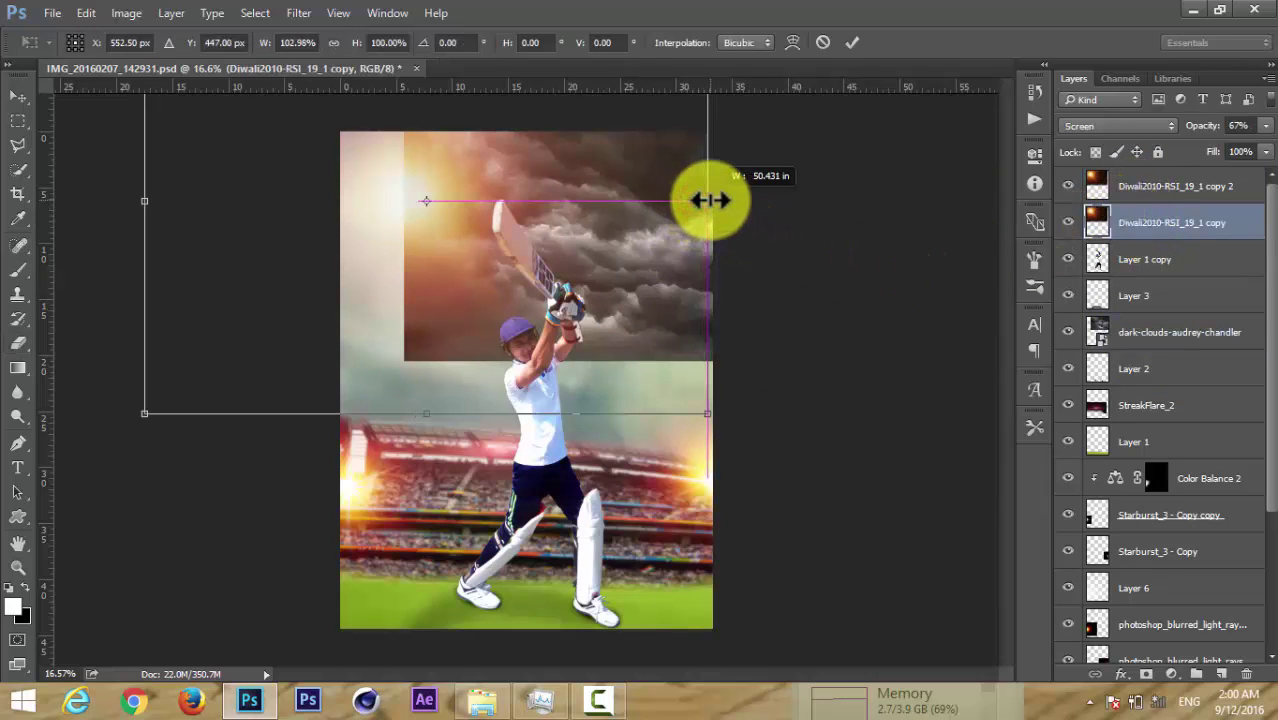
{"action": "left_click_drag", "start_coordinate": [714, 200], "coordinate": [713, 200]}
{"action": "left_click", "coordinate": [850, 43]}
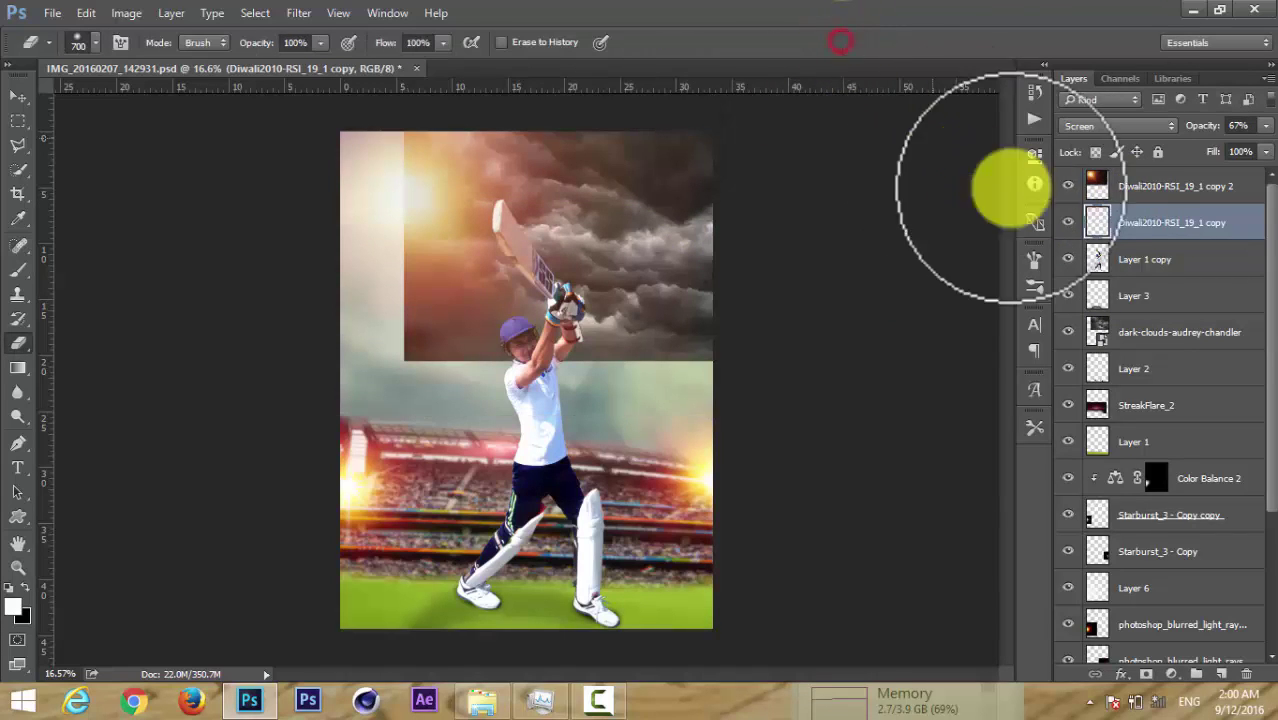
{"action": "left_click", "coordinate": [1140, 186]}
{"action": "key", "text": "ctrl+t"}
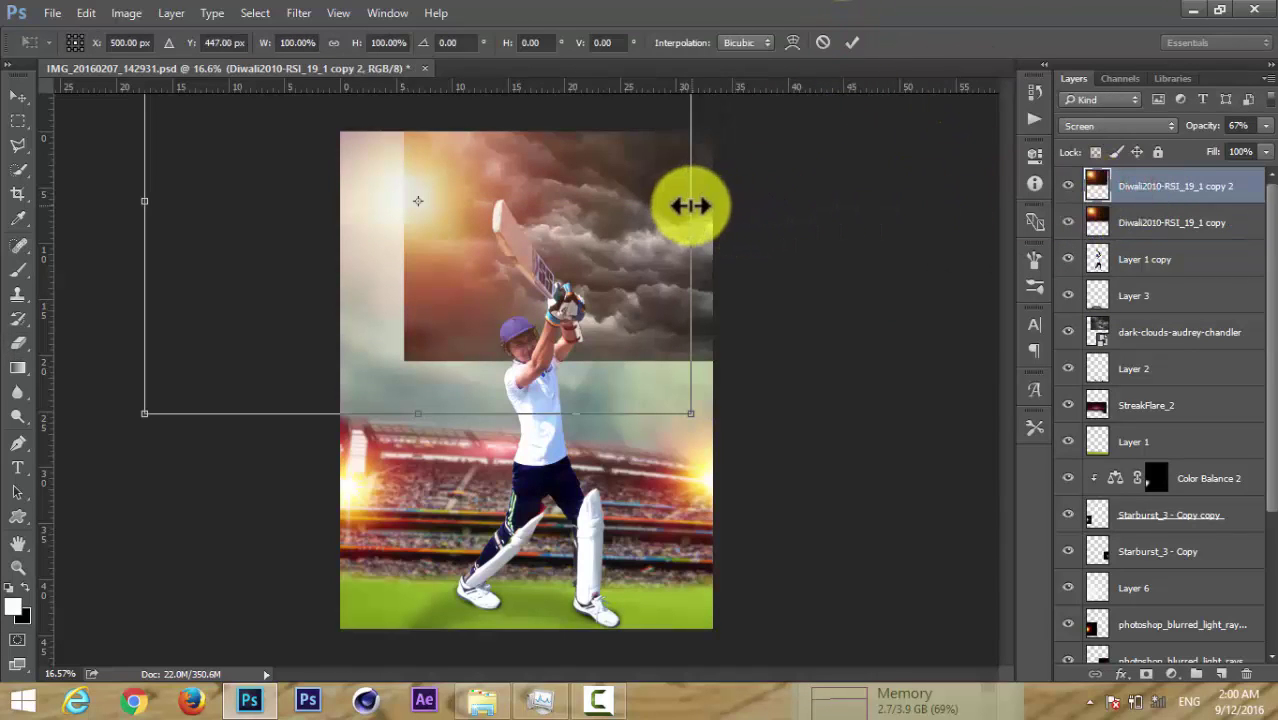
{"action": "left_click", "coordinate": [852, 42]}
{"action": "right_click", "coordinate": [1160, 335]}
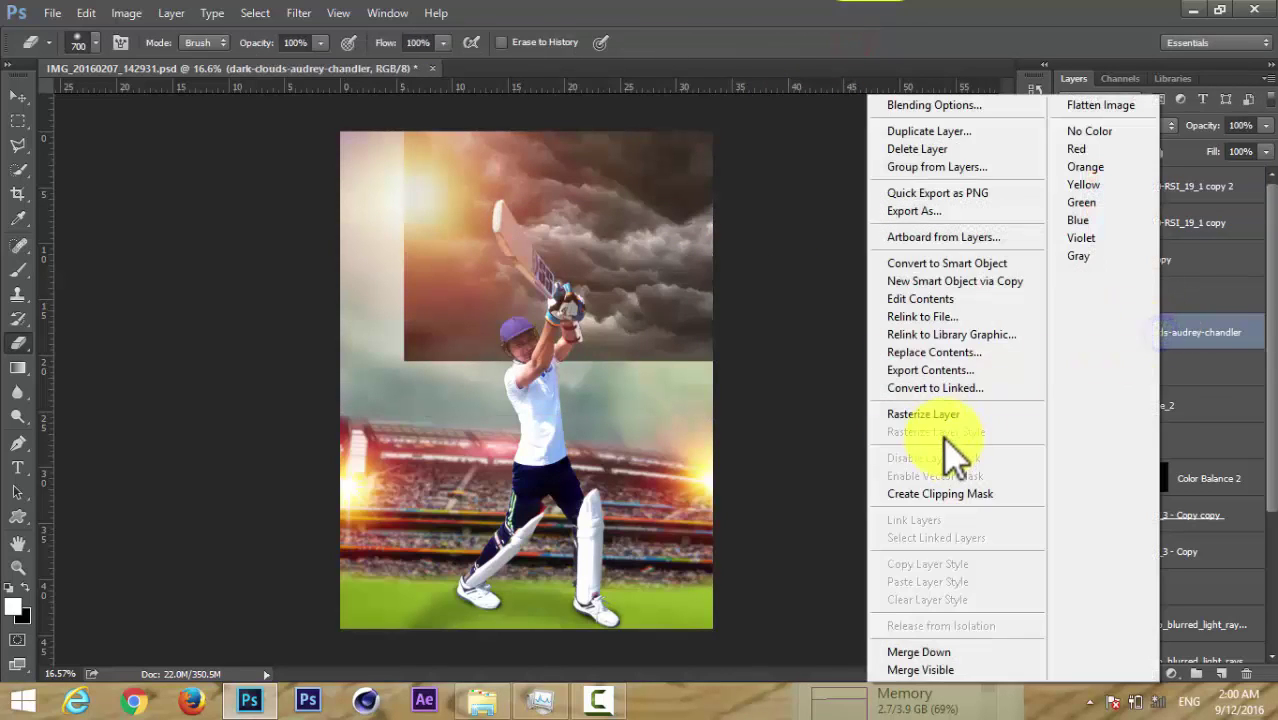
Rasterize the clouds layer, blend it in Screen mode, and stretch it up to the image top.
{"action": "left_click", "coordinate": [930, 414]}
{"action": "left_click", "coordinate": [1125, 128]}
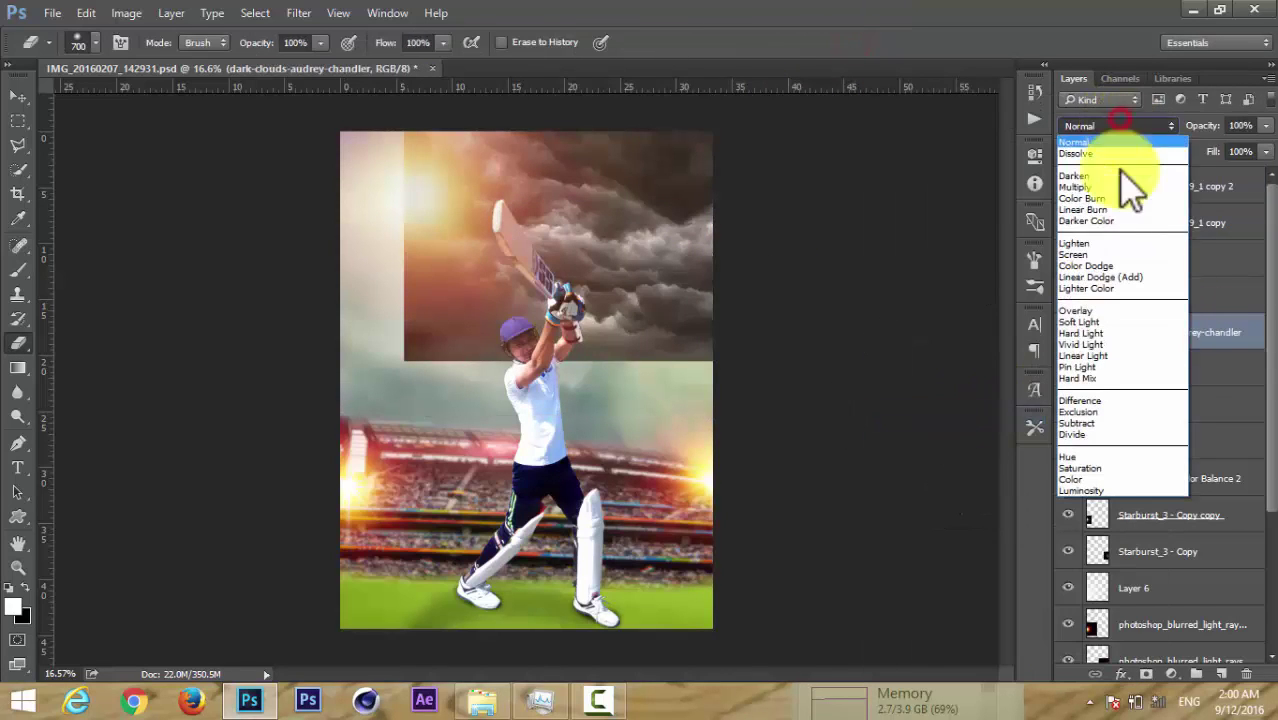
{"action": "left_click", "coordinate": [1115, 257]}
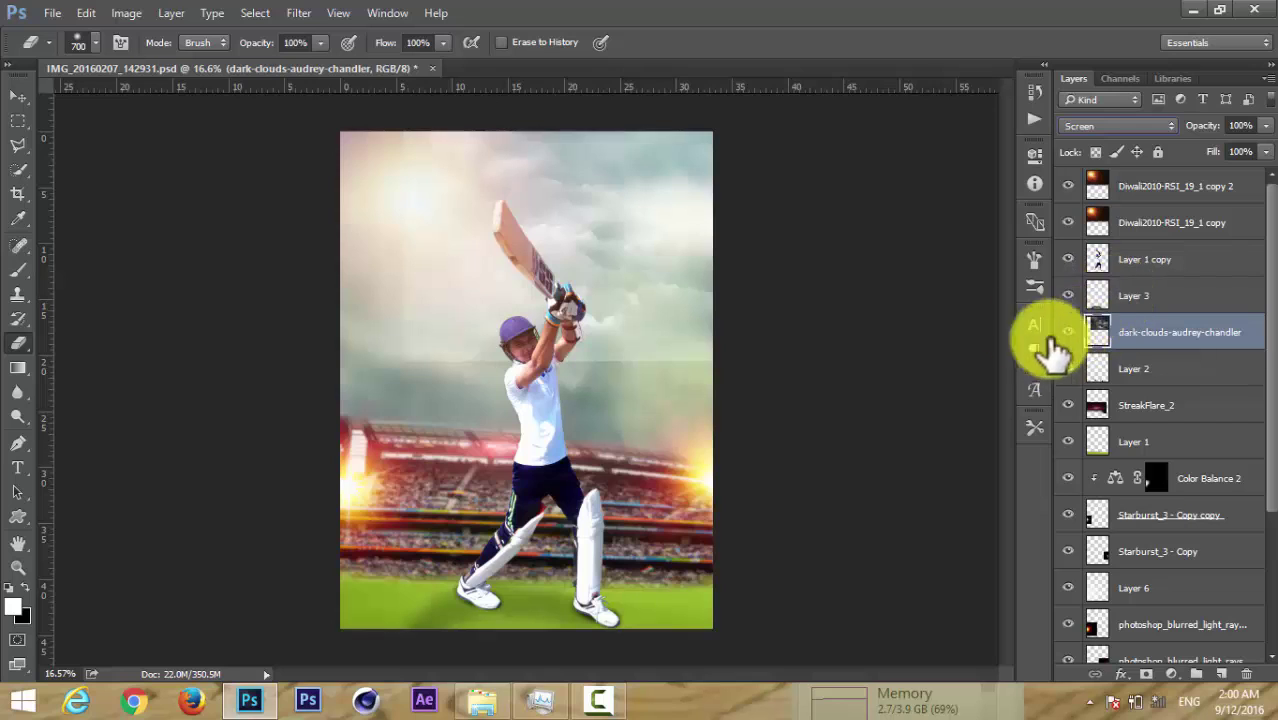
{"action": "mouse_move", "coordinate": [1050, 350]}
{"action": "left_mouse_down"}
{"action": "mouse_move", "coordinate": [652, 240]}
{"action": "mouse_move", "coordinate": [656, 270]}
{"action": "left_mouse_up"}
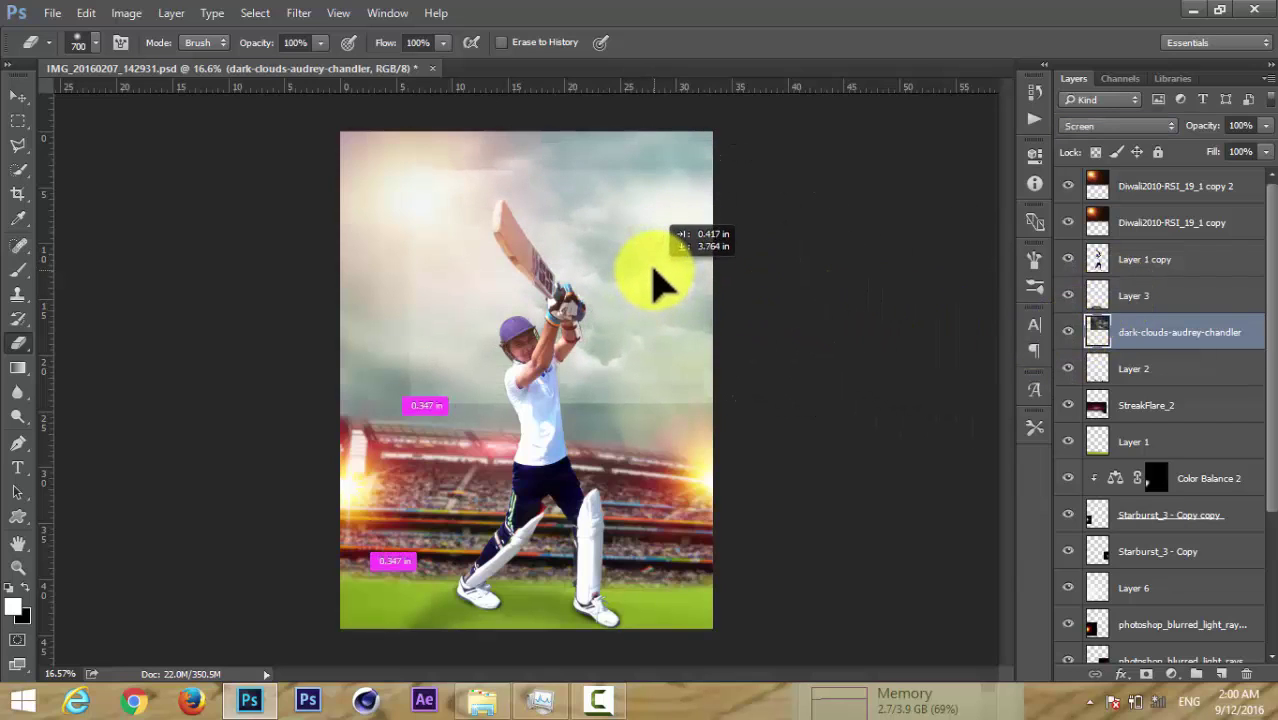
{"action": "key", "text": "ctrl+t"}
{"action": "left_click_drag", "start_coordinate": [567, 170], "coordinate": [567, 131]}
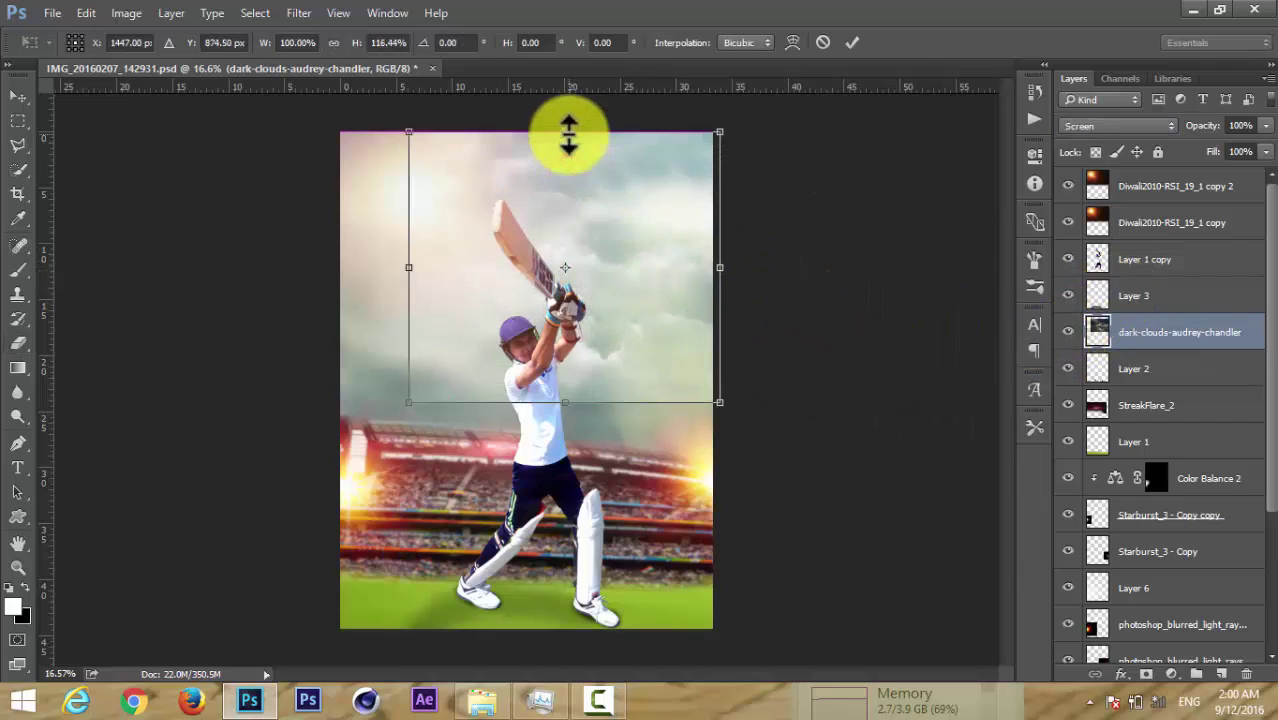
{"action": "mouse_move", "coordinate": [627, 230]}
{"action": "left_mouse_down"}
{"action": "mouse_move", "coordinate": [451, 243]}
{"action": "mouse_move", "coordinate": [608, 237]}
{"action": "mouse_move", "coordinate": [666, 174]}
{"action": "mouse_move", "coordinate": [700, 183]}
{"action": "left_mouse_up"}
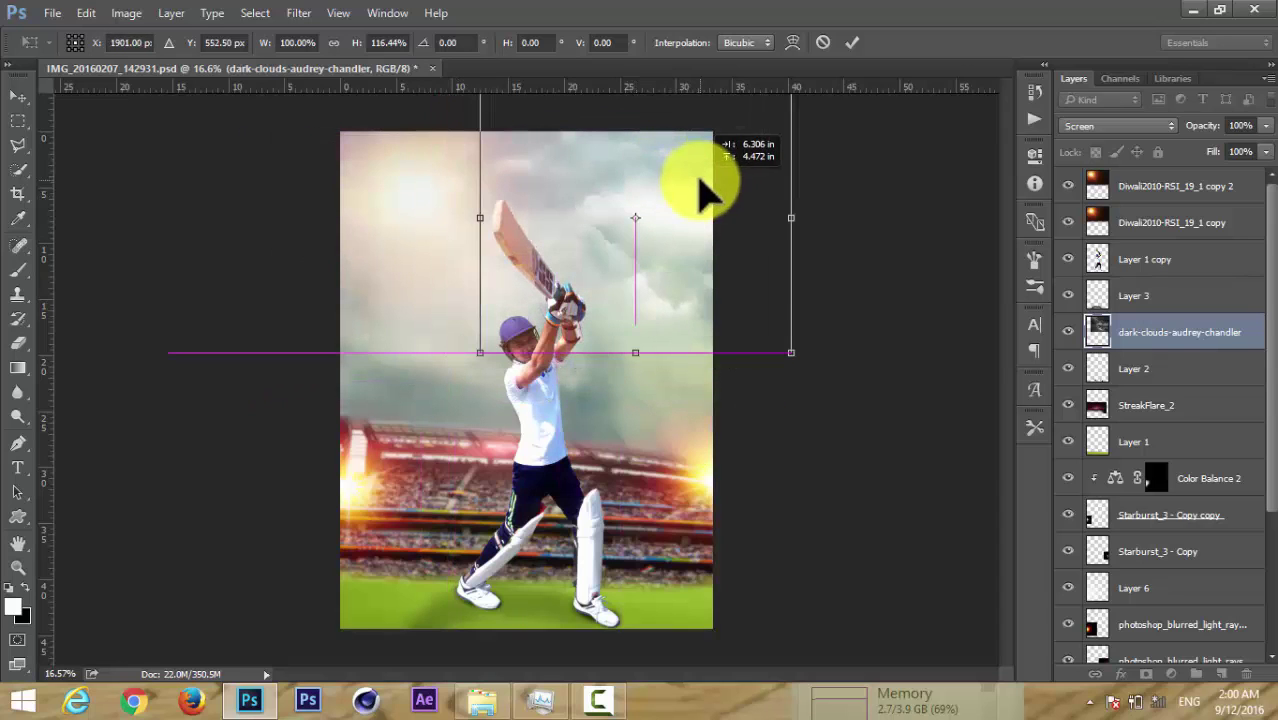
{"action": "left_click", "coordinate": [852, 42]}
Erase the cloud edges, add a cloud copy in the left sky, and add a Color Balance layer.
{"action": "left_click", "coordinate": [1158, 325]}
{"action": "key", "text": "e"}
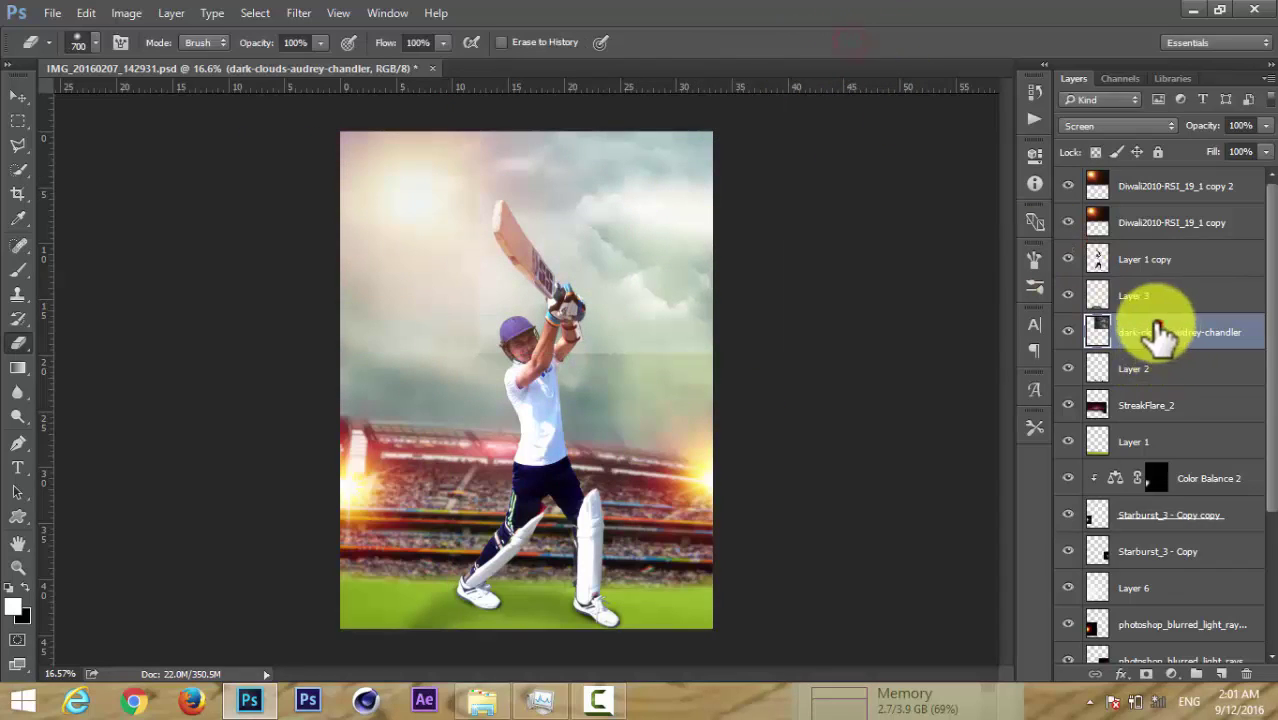
{"action": "left_click", "coordinate": [453, 143]}
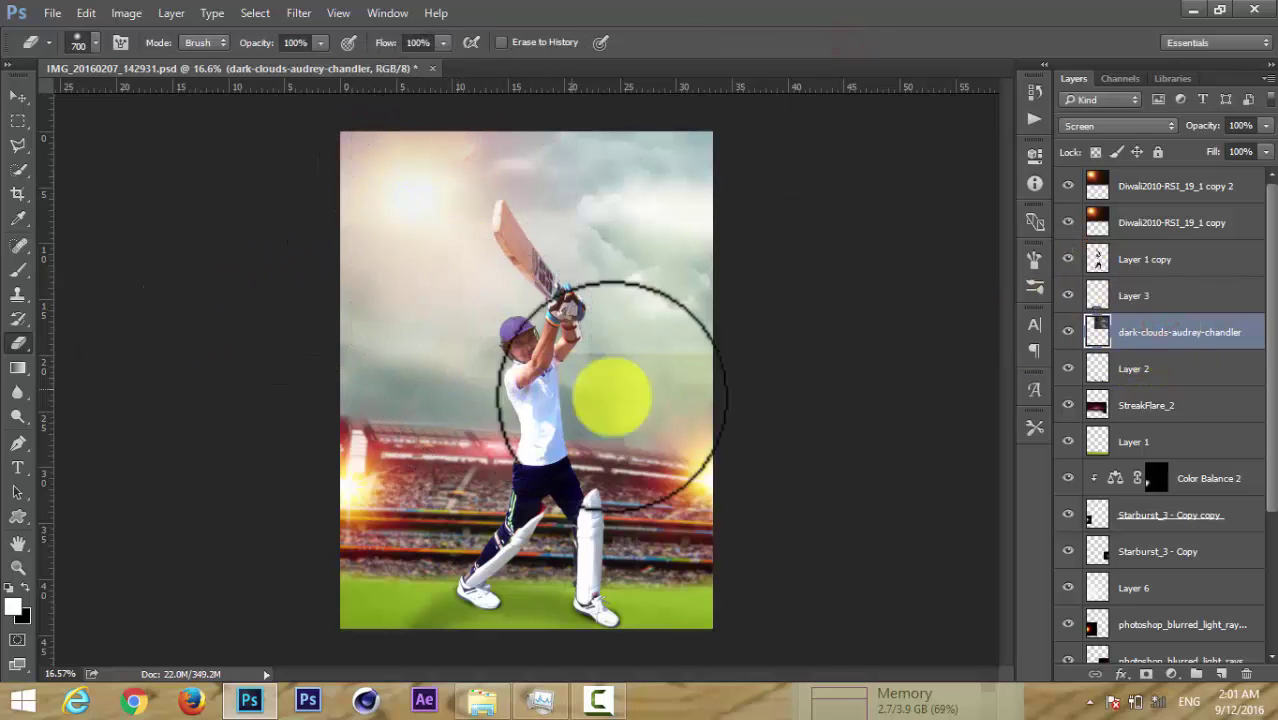
{"action": "left_click_drag", "start_coordinate": [759, 374], "coordinate": [685, 294]}
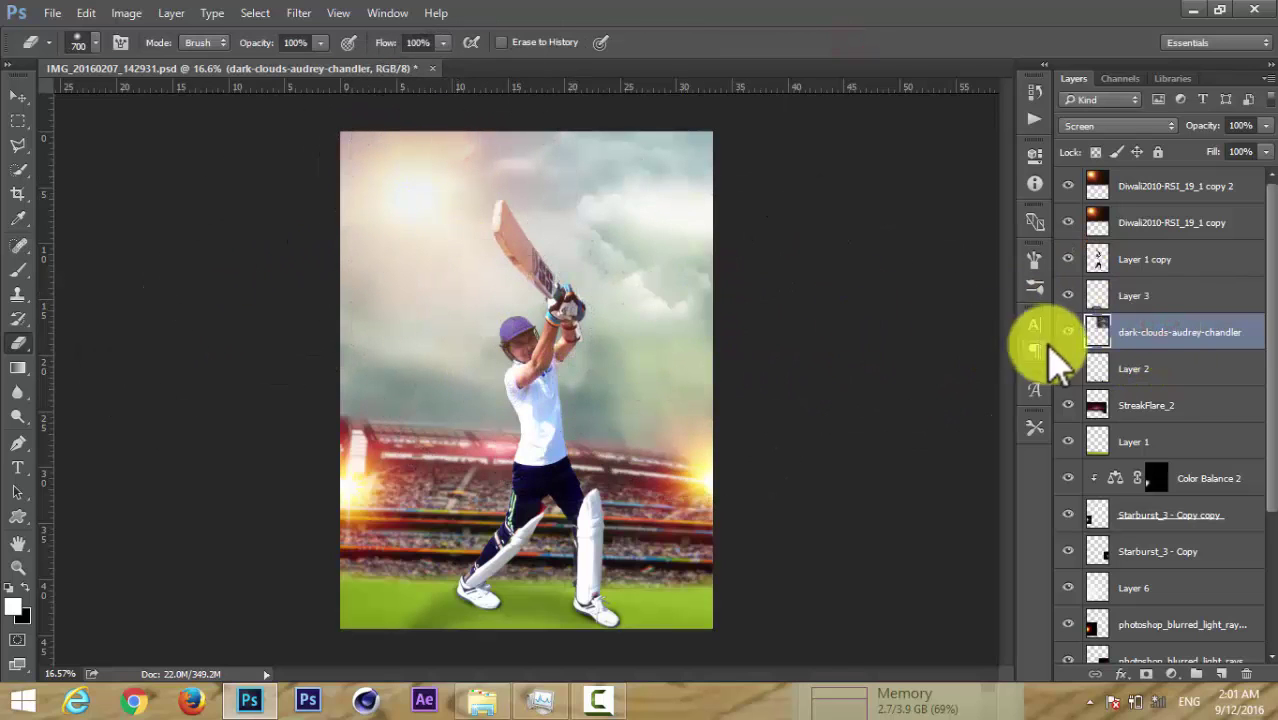
{"action": "left_click_drag", "start_coordinate": [645, 238], "coordinate": [400, 365]}
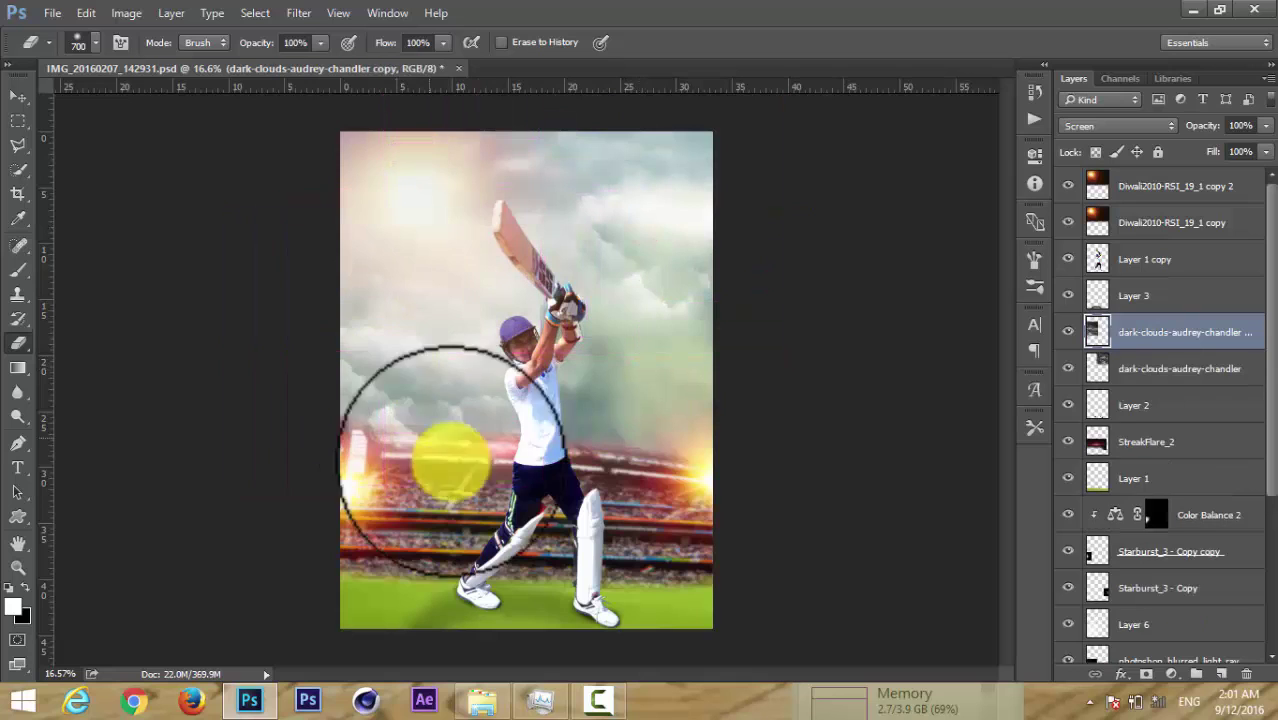
{"action": "mouse_move", "coordinate": [448, 451]}
{"action": "left_mouse_down"}
{"action": "mouse_move", "coordinate": [440, 485]}
{"action": "mouse_move", "coordinate": [513, 470]}
{"action": "left_mouse_up"}
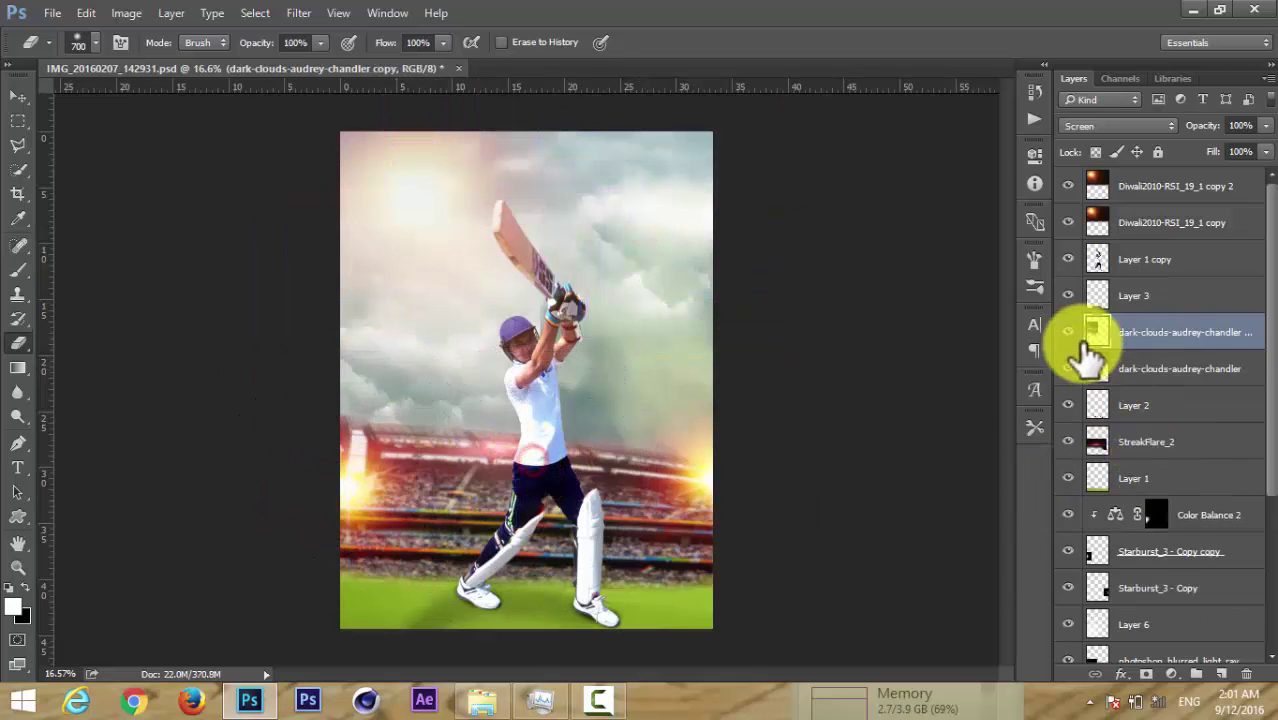
{"action": "left_click", "coordinate": [1171, 673]}
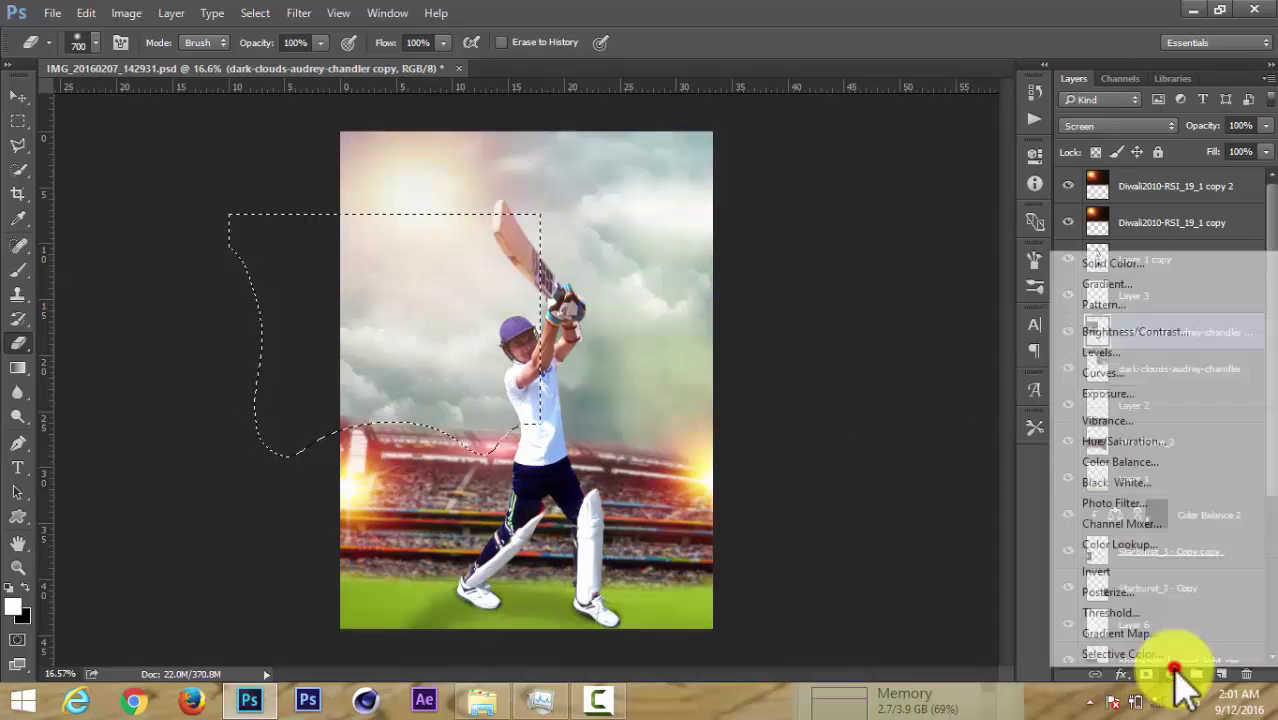
{"action": "left_click", "coordinate": [1122, 462]}
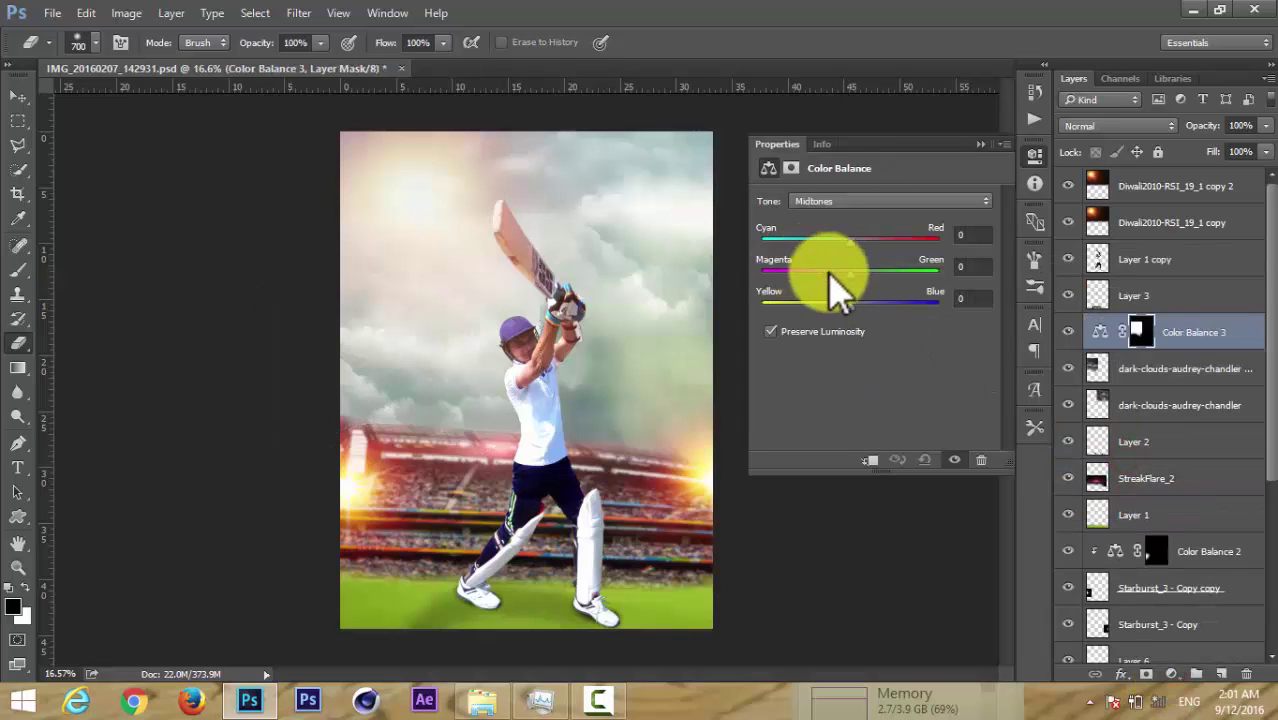
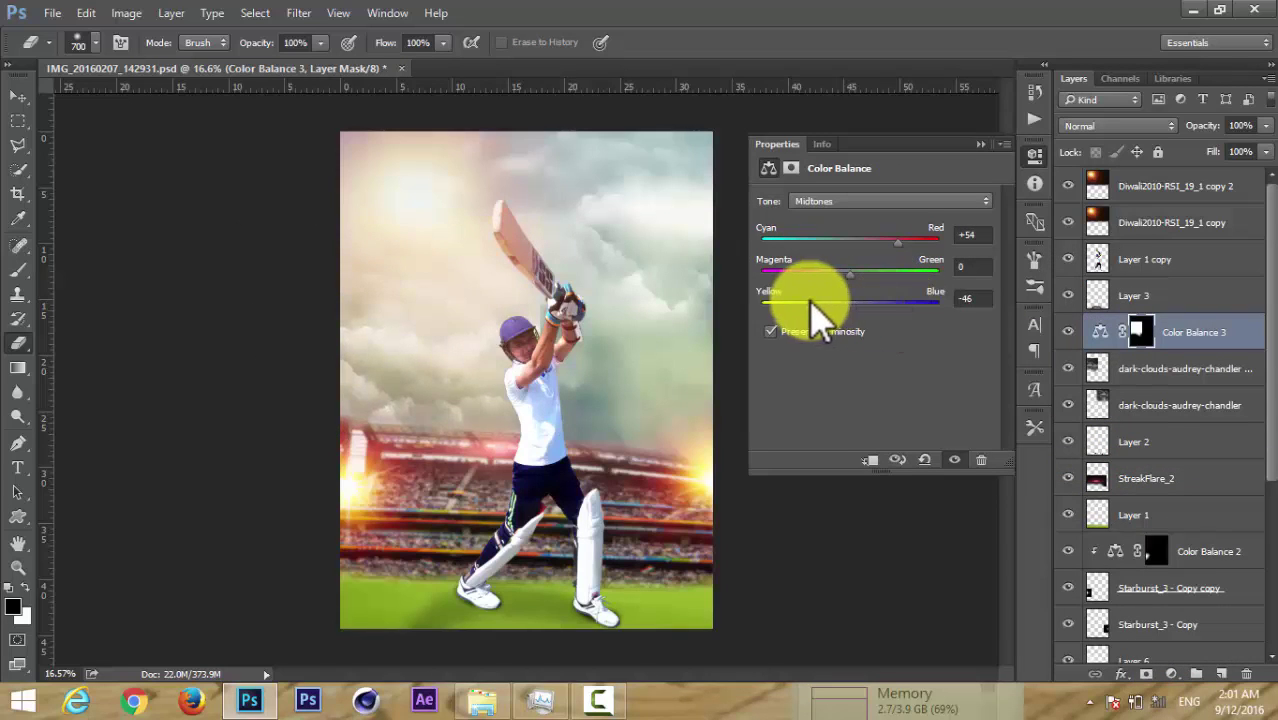
Nudge the Color Balance 3 midtones along magenta–green, then erase copied clouds around the raised bat.
{"action": "mouse_move", "coordinate": [849, 272]}
{"action": "left_mouse_down"}
{"action": "mouse_move", "coordinate": [797, 272]}
{"action": "mouse_move", "coordinate": [857, 271]}
{"action": "left_mouse_up"}
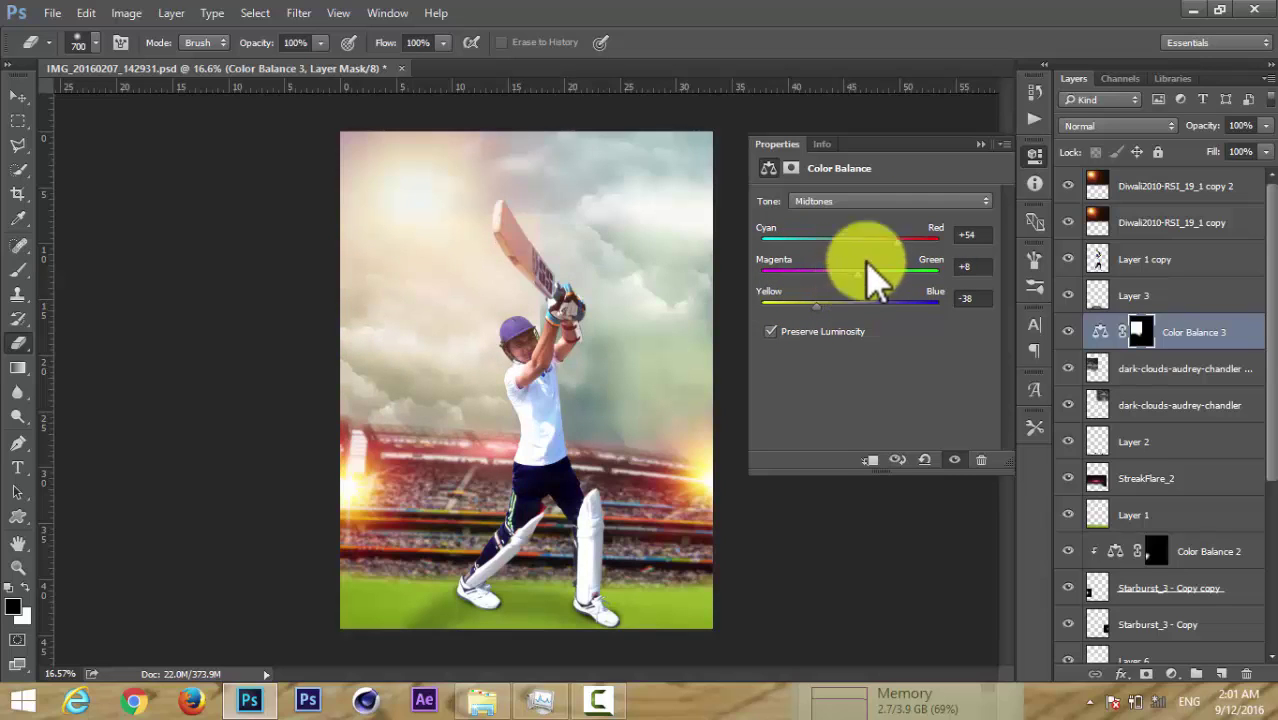
{"action": "left_click", "coordinate": [982, 145]}
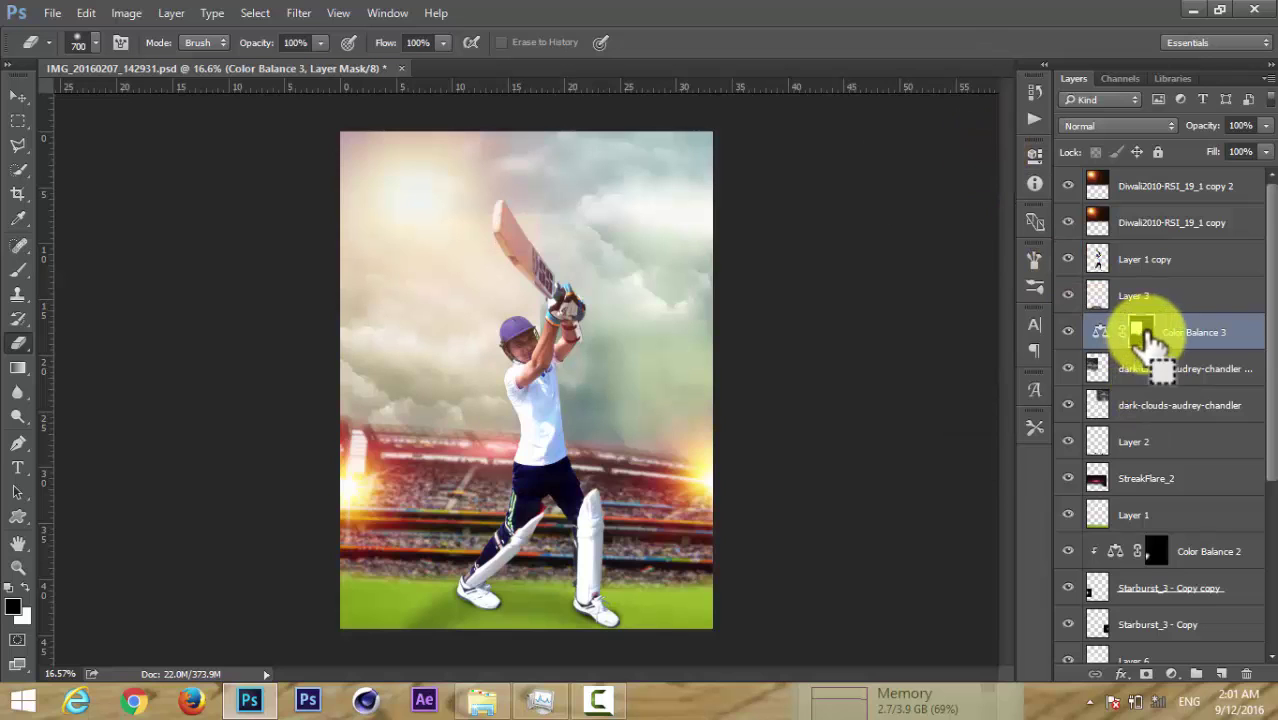
{"action": "left_click", "coordinate": [1152, 370]}
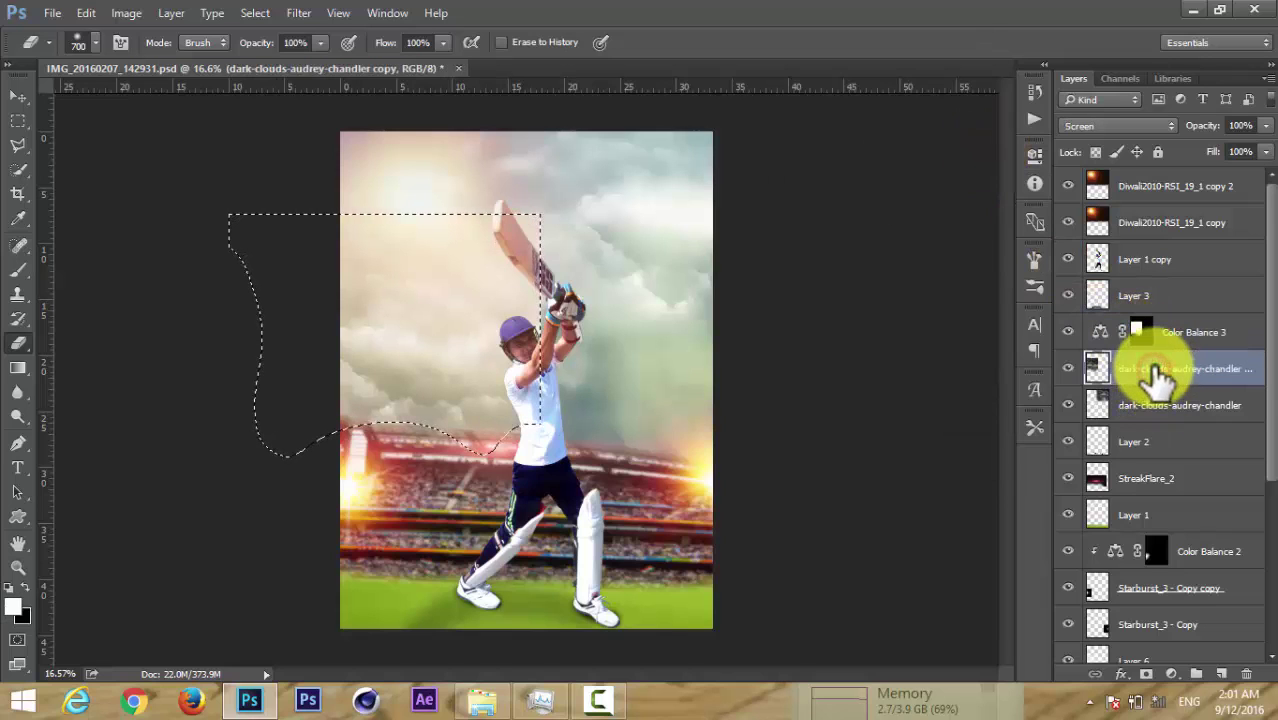
{"action": "left_click", "coordinate": [536, 198]}
{"action": "key", "text": "ctrl+d"}
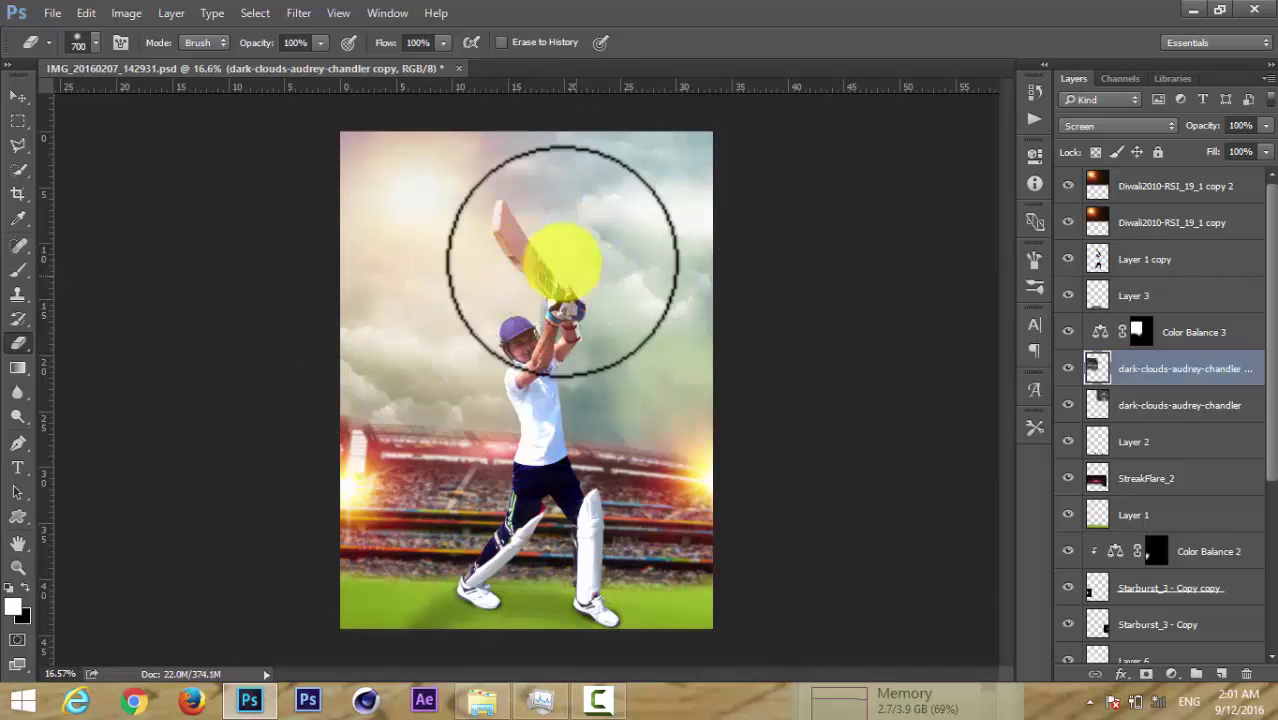
{"action": "left_click", "coordinate": [557, 210]}
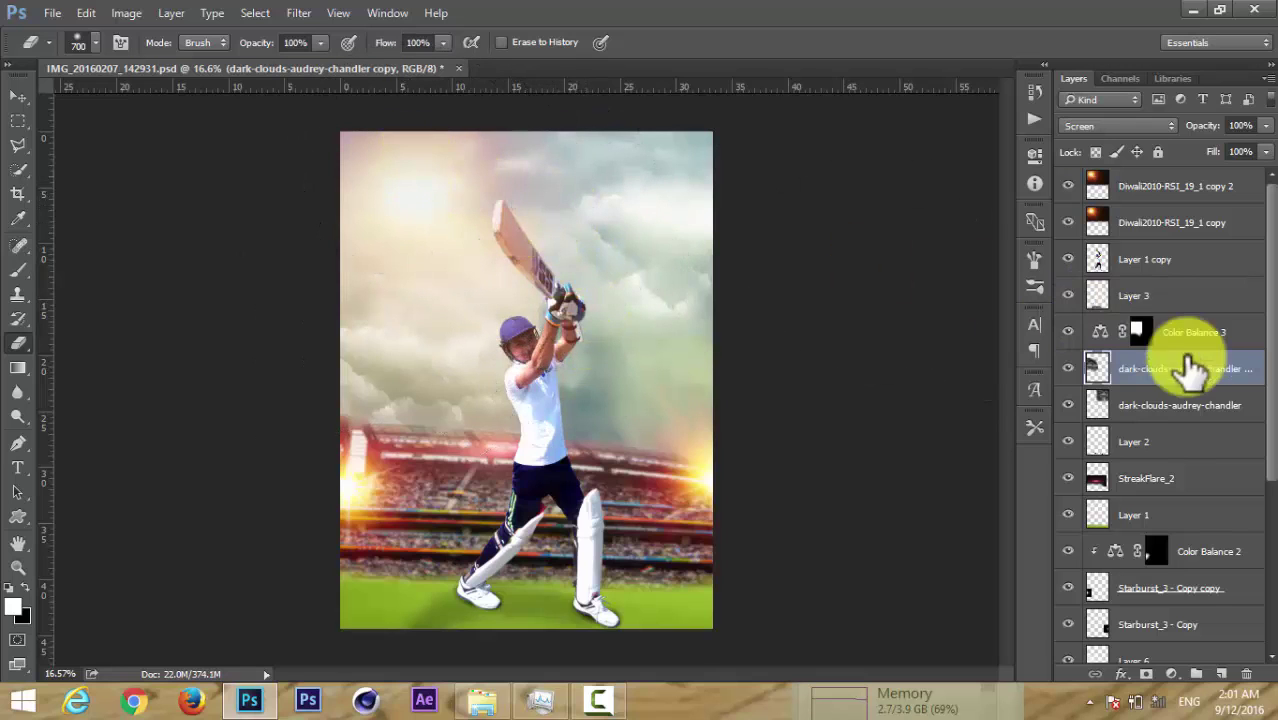
Paint the Color Balance 3 layer mask over the bat and the player's waist.
{"action": "left_click", "coordinate": [1138, 332]}
{"action": "left_click", "coordinate": [17, 268]}
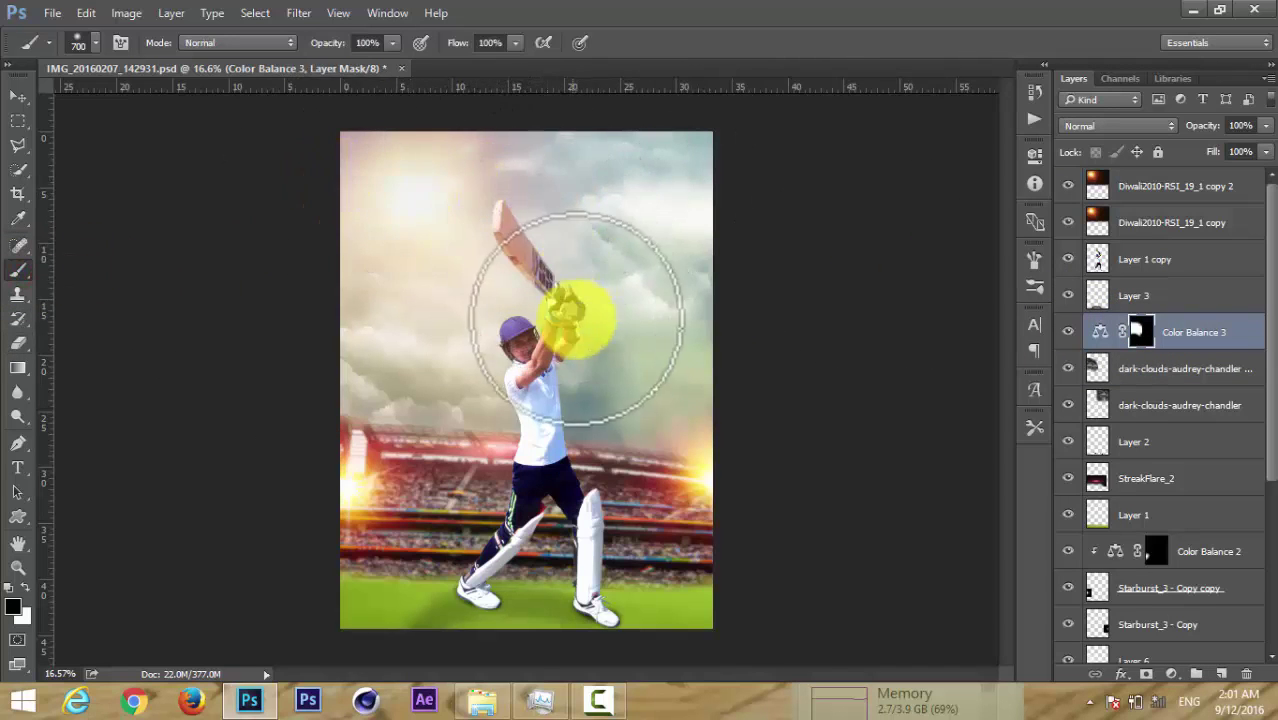
{"action": "left_click_drag", "start_coordinate": [571, 294], "coordinate": [509, 227]}
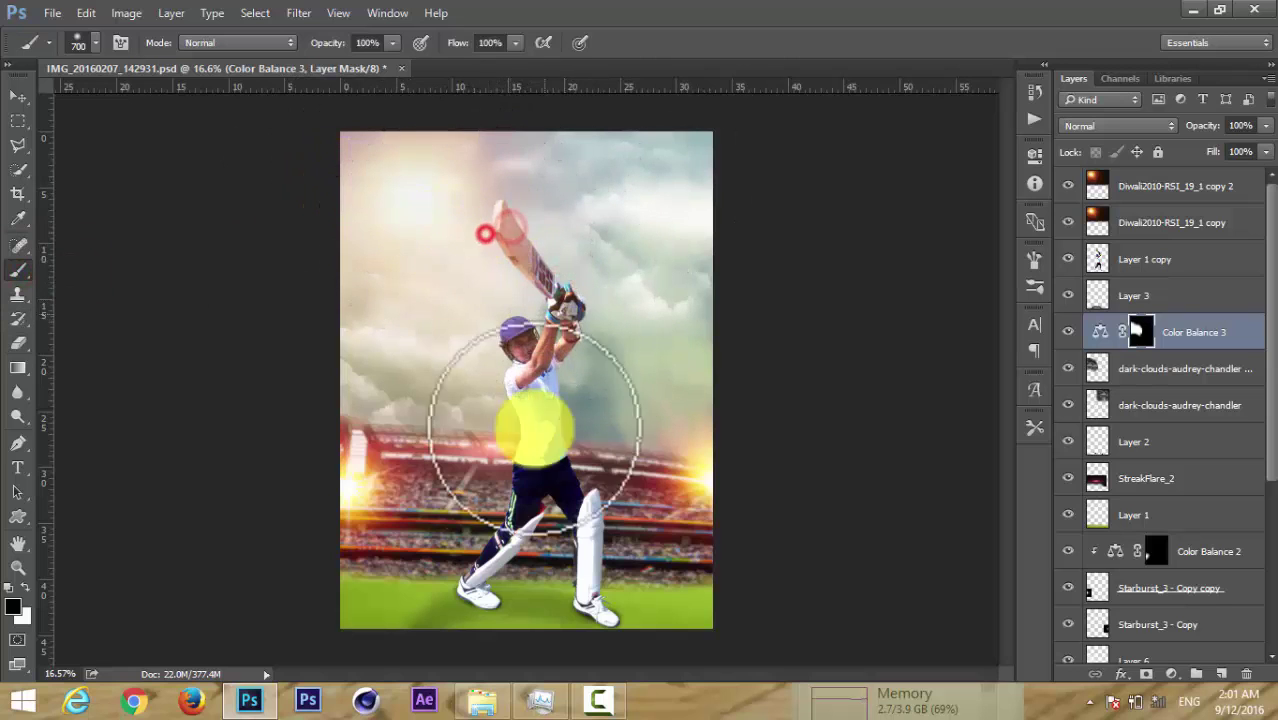
{"action": "left_click", "coordinate": [499, 456]}
Erase the dark-clouds copy over the player's head and across the sky.
{"action": "left_click", "coordinate": [1143, 368]}
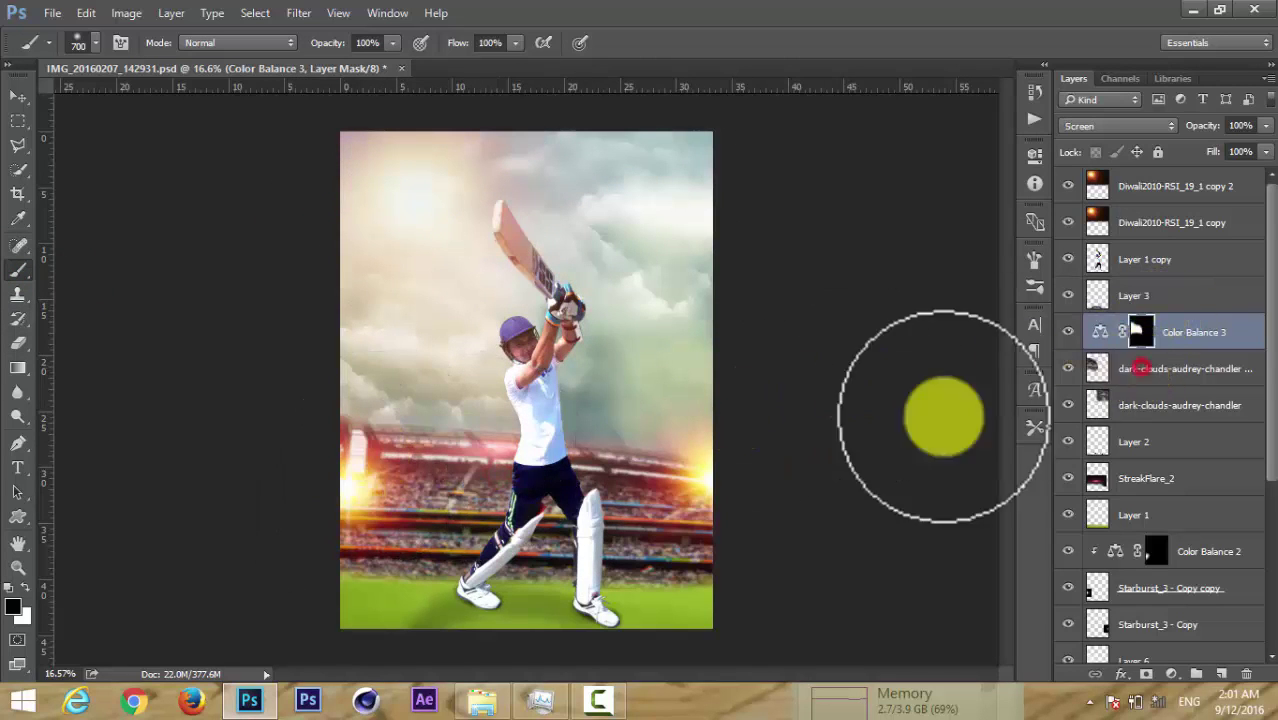
{"action": "key", "text": "x"}
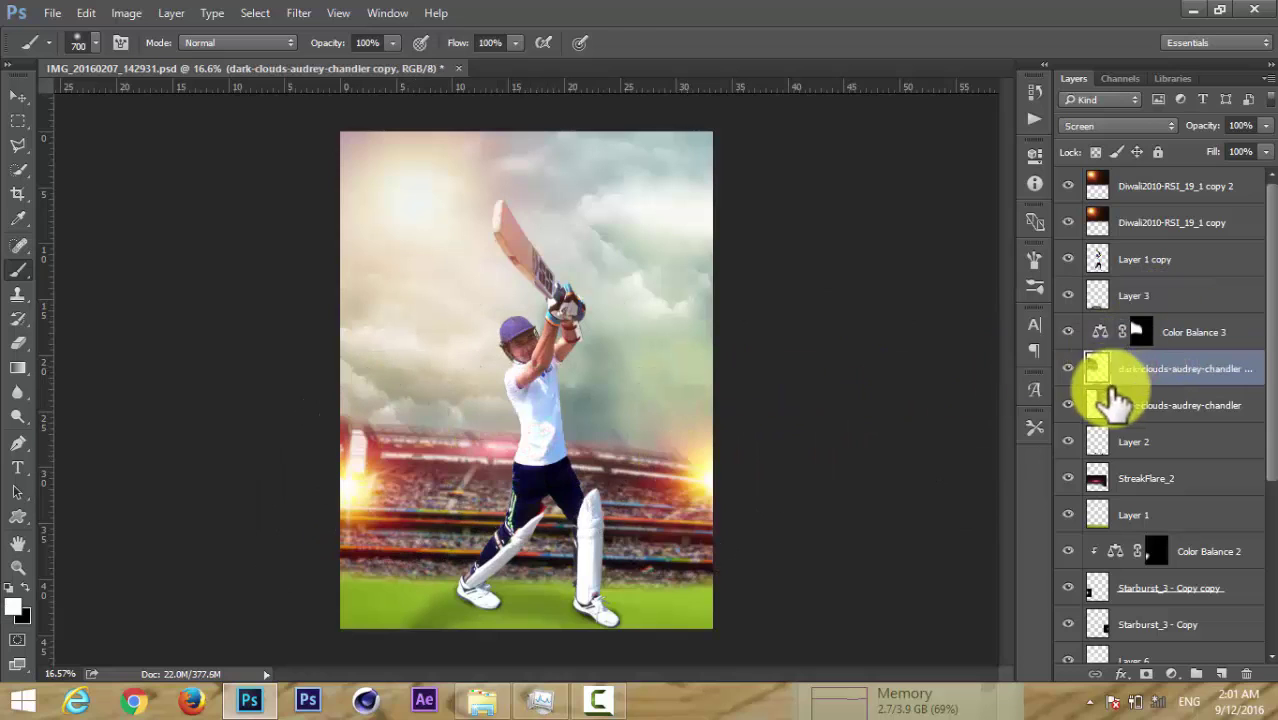
{"action": "left_click", "coordinate": [18, 342]}
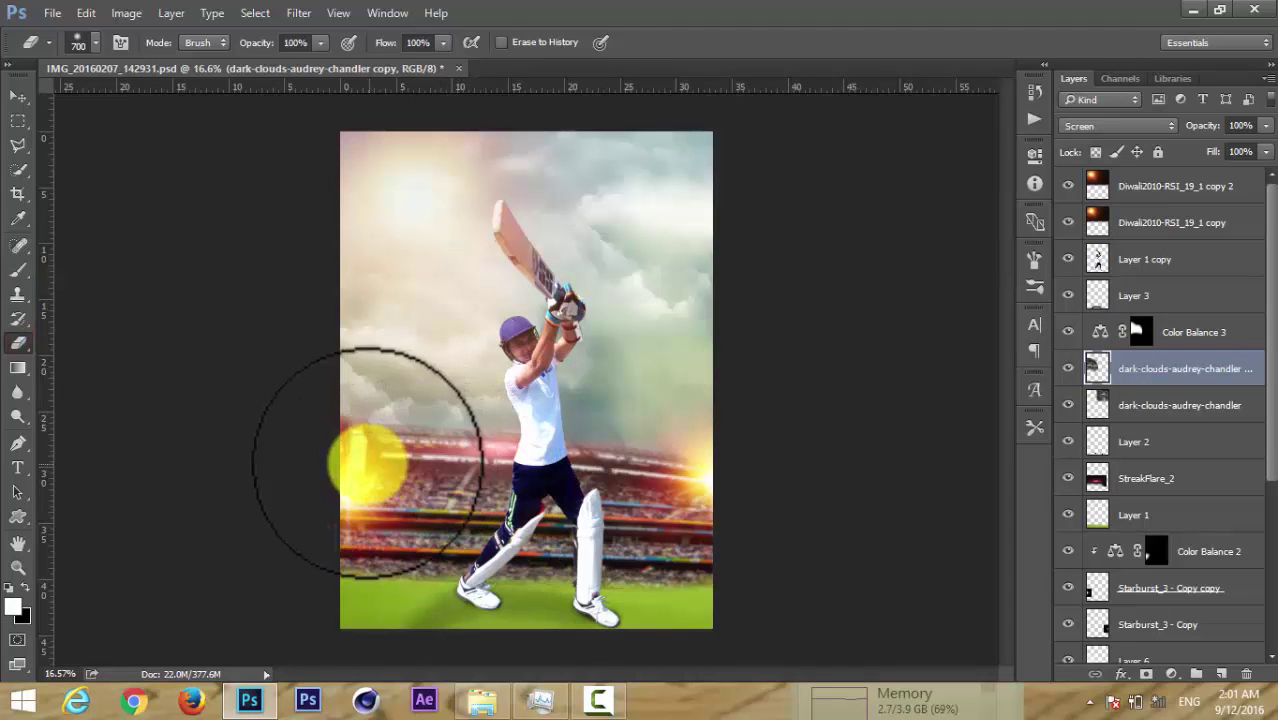
{"action": "left_click_drag", "start_coordinate": [550, 299], "coordinate": [561, 348]}
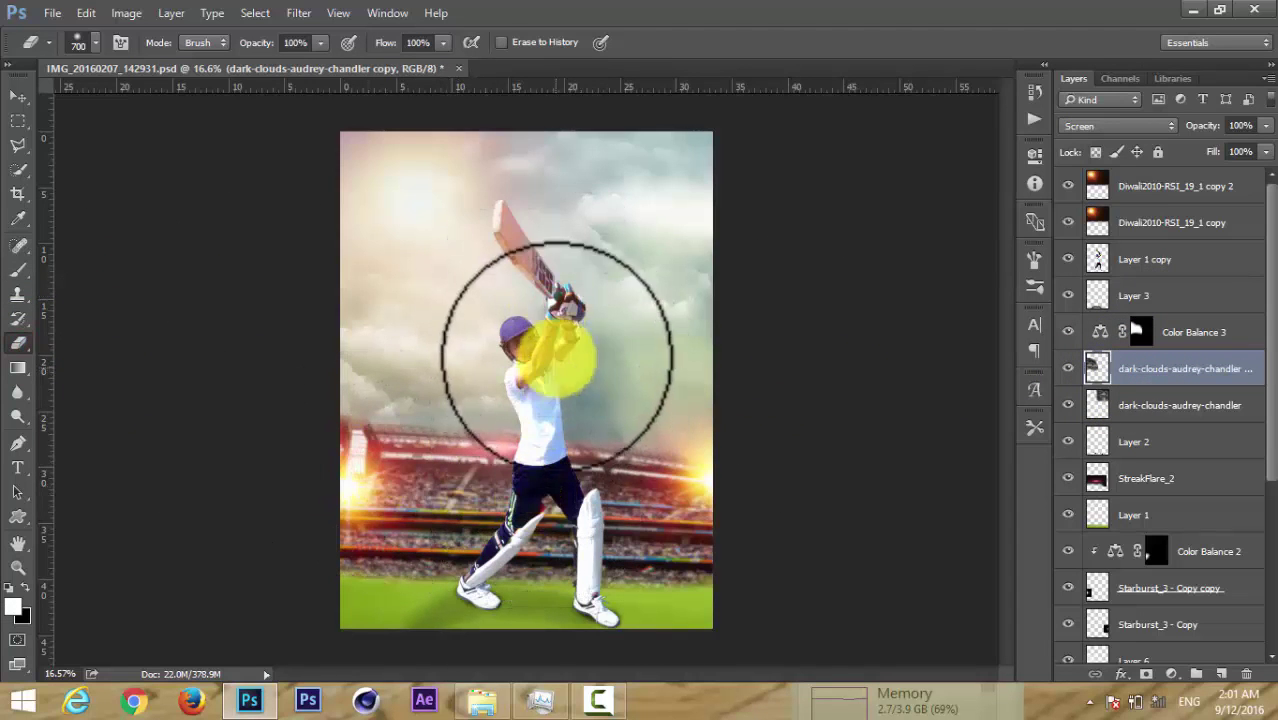
{"action": "left_click_drag", "start_coordinate": [365, 234], "coordinate": [716, 395]}
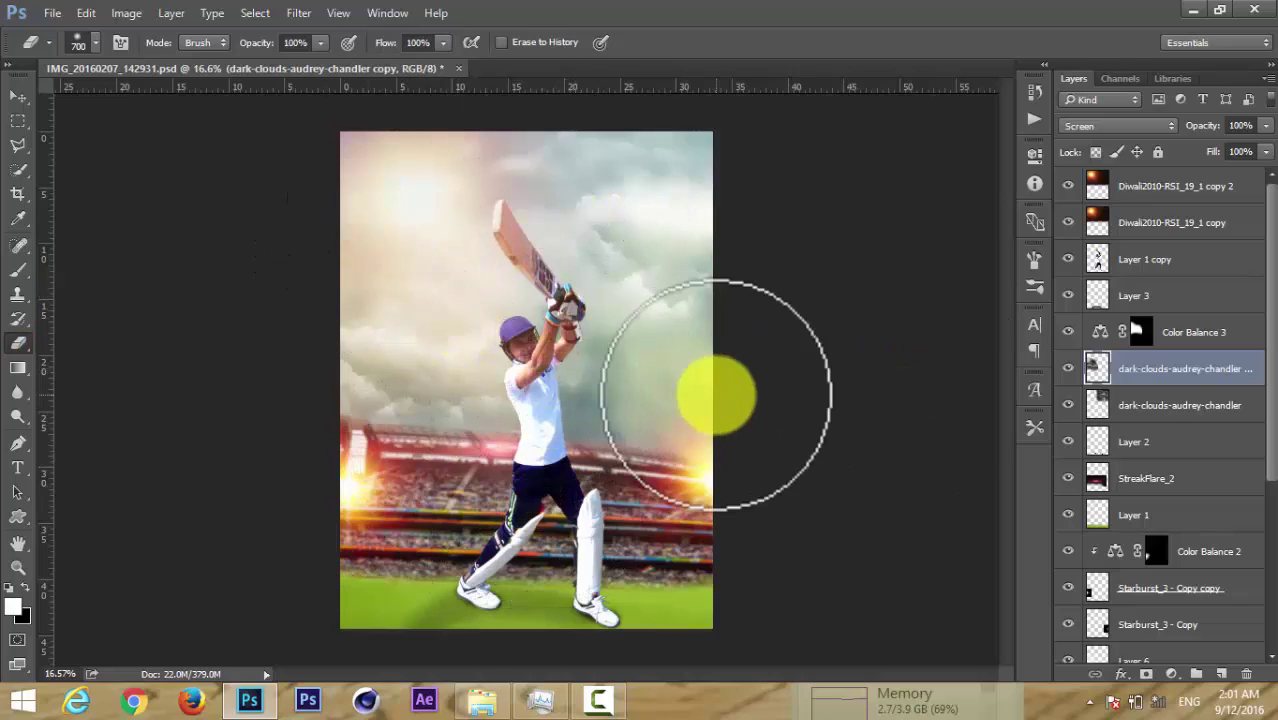
{"action": "left_click", "coordinate": [483, 699]}
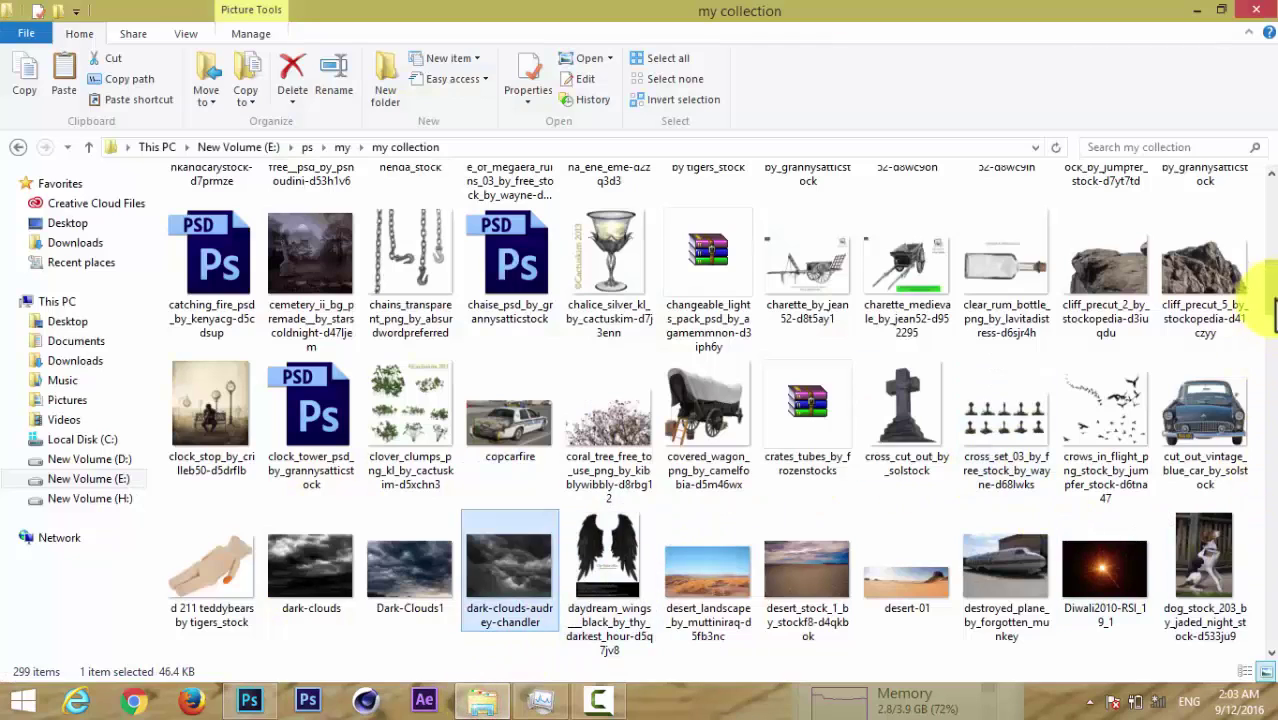
Scroll the my collection folder down to the LensFlare_1_HJR-Designs images.
{"action": "mouse_move", "coordinate": [1272, 312]}
{"action": "left_mouse_down"}
{"action": "mouse_move", "coordinate": [1271, 214]}
{"action": "mouse_move", "coordinate": [1268, 405]}
{"action": "left_mouse_up"}
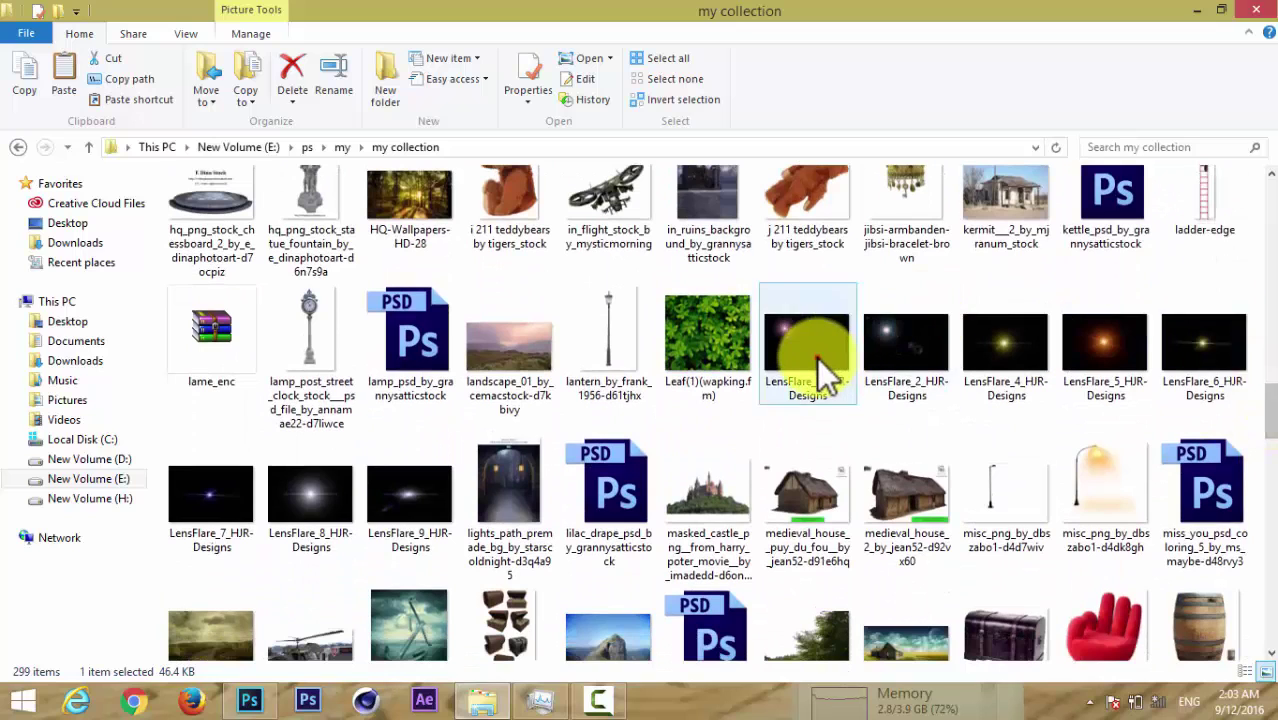
Place the LensFlare_1_HJR-Designs image flipped horizontally and enlarged over the upper poster.
{"action": "left_click", "coordinate": [250, 700]}
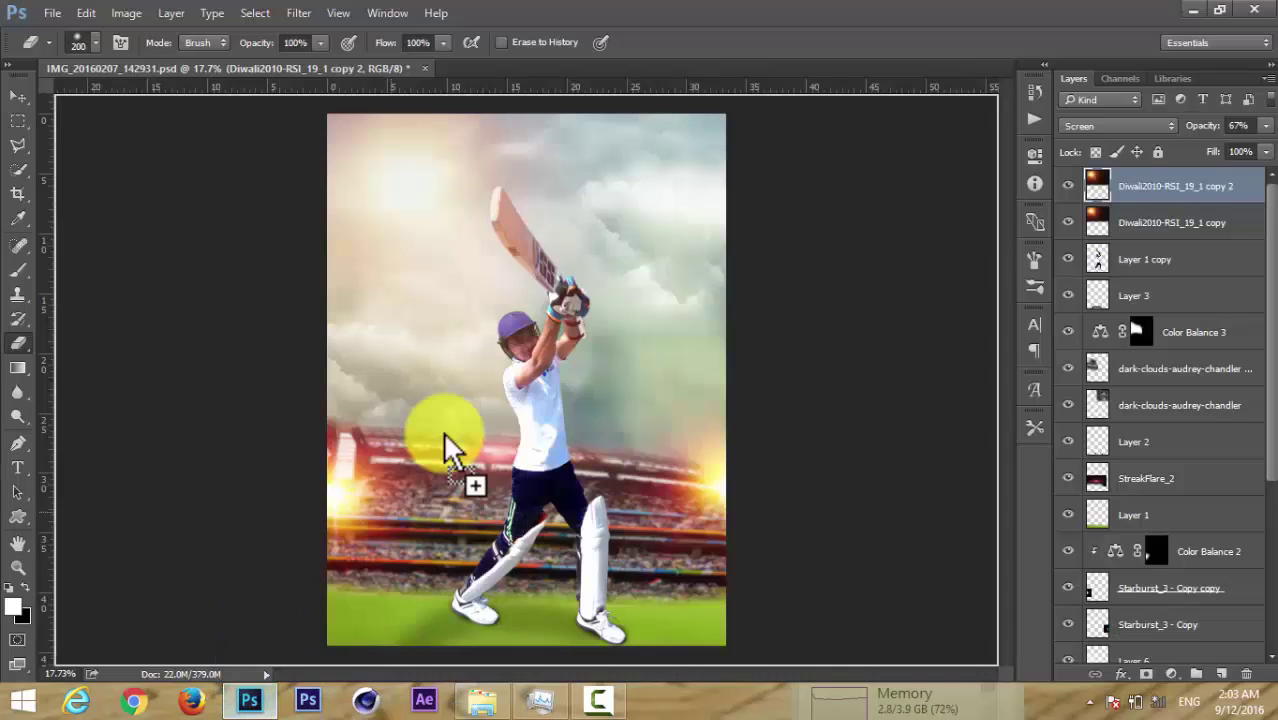
{"action": "right_click", "coordinate": [513, 400]}
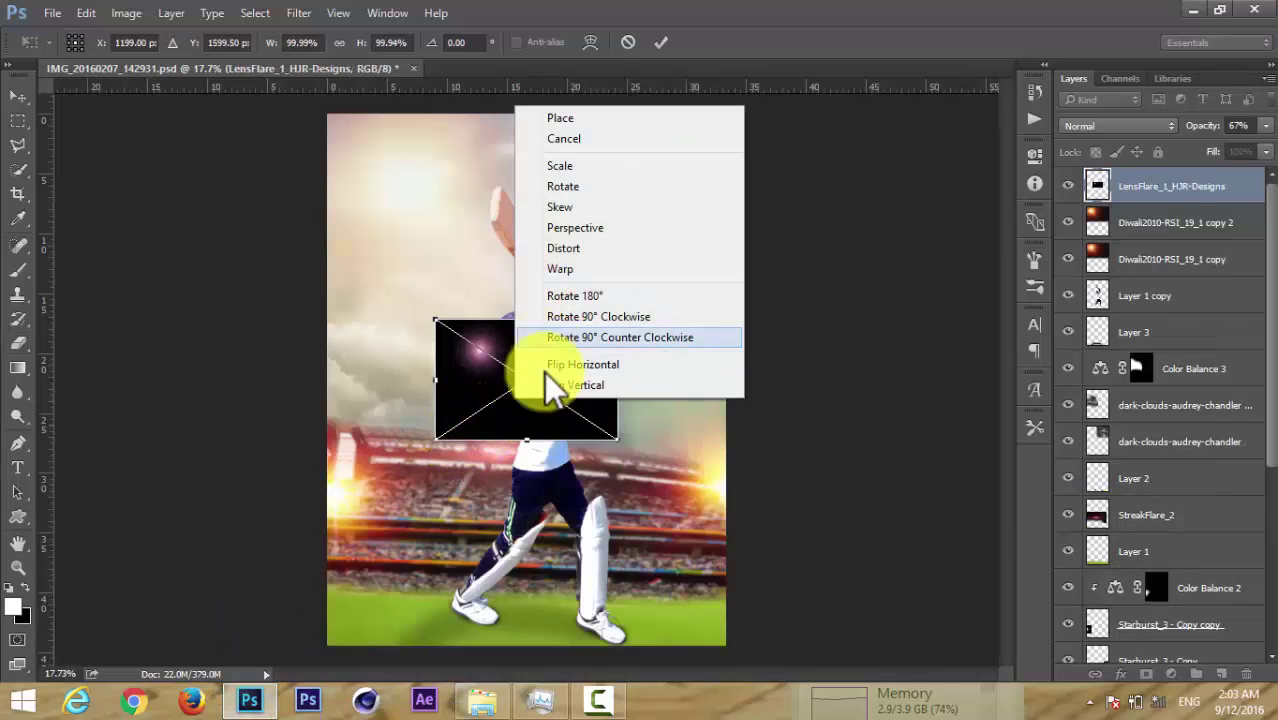
{"action": "left_click", "coordinate": [550, 364]}
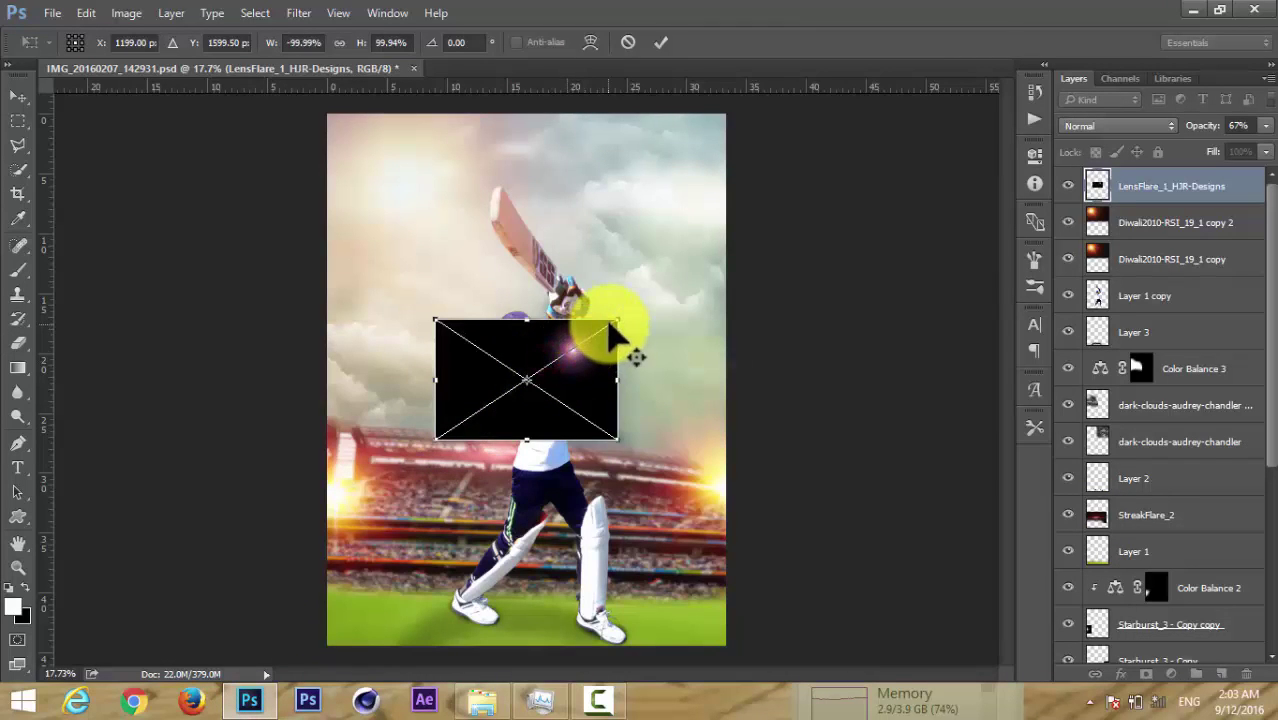
{"action": "mouse_move", "coordinate": [613, 321]}
{"action": "left_mouse_down"}
{"action": "mouse_move", "coordinate": [699, 232]}
{"action": "mouse_move", "coordinate": [715, 253]}
{"action": "mouse_move", "coordinate": [718, 207]}
{"action": "mouse_move", "coordinate": [625, 275]}
{"action": "left_mouse_up"}
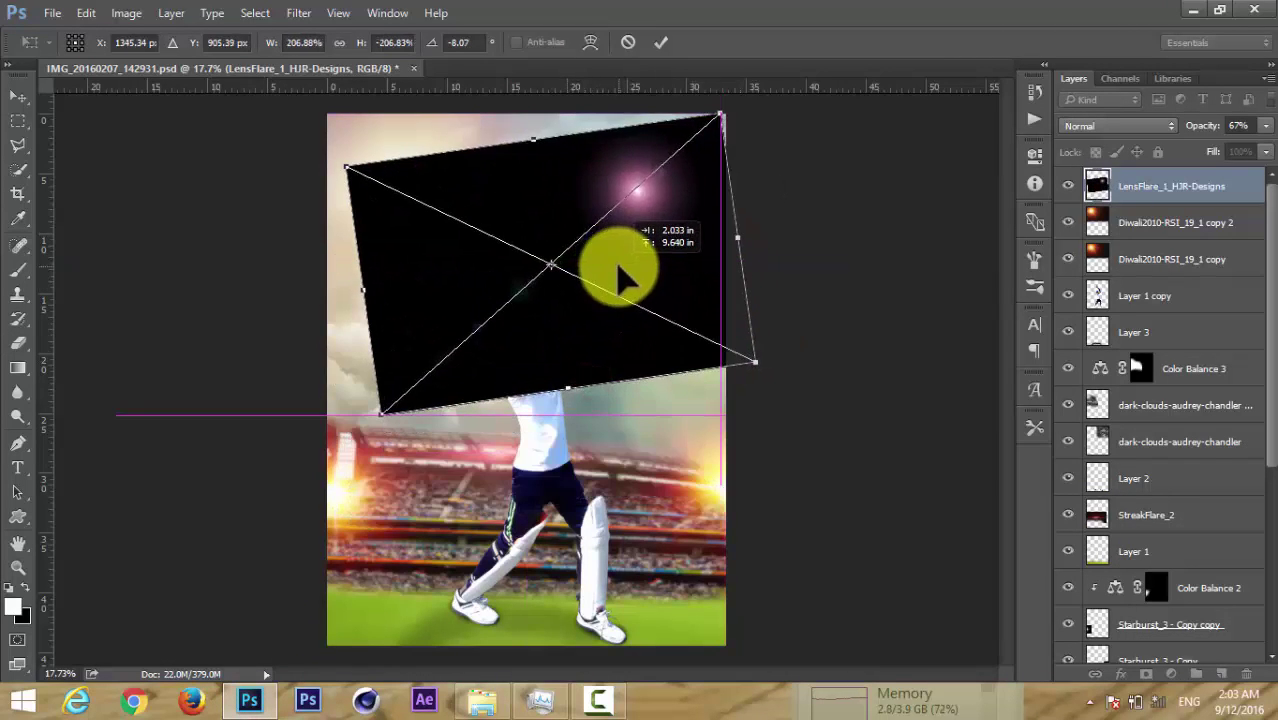
{"action": "left_click", "coordinate": [661, 42]}
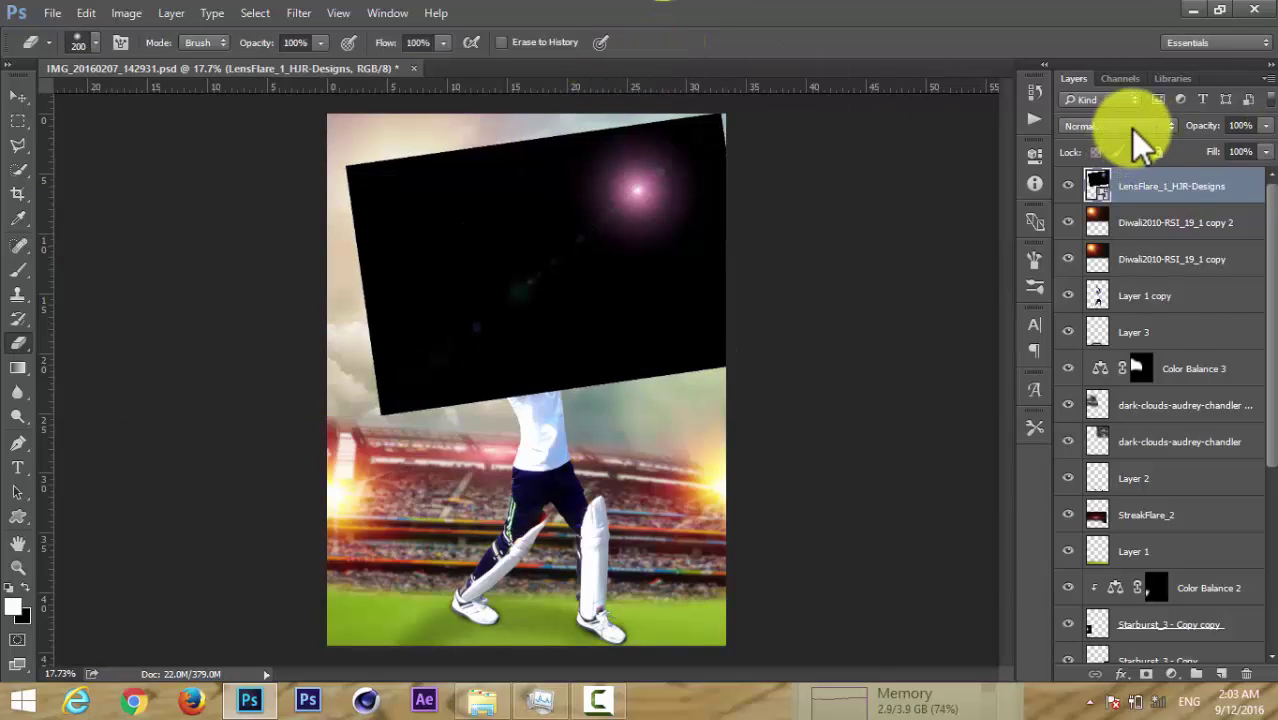
Set the lens flare layer to Screen blend mode and rasterize it.
{"action": "left_click", "coordinate": [1131, 128]}
{"action": "left_click", "coordinate": [1122, 253]}
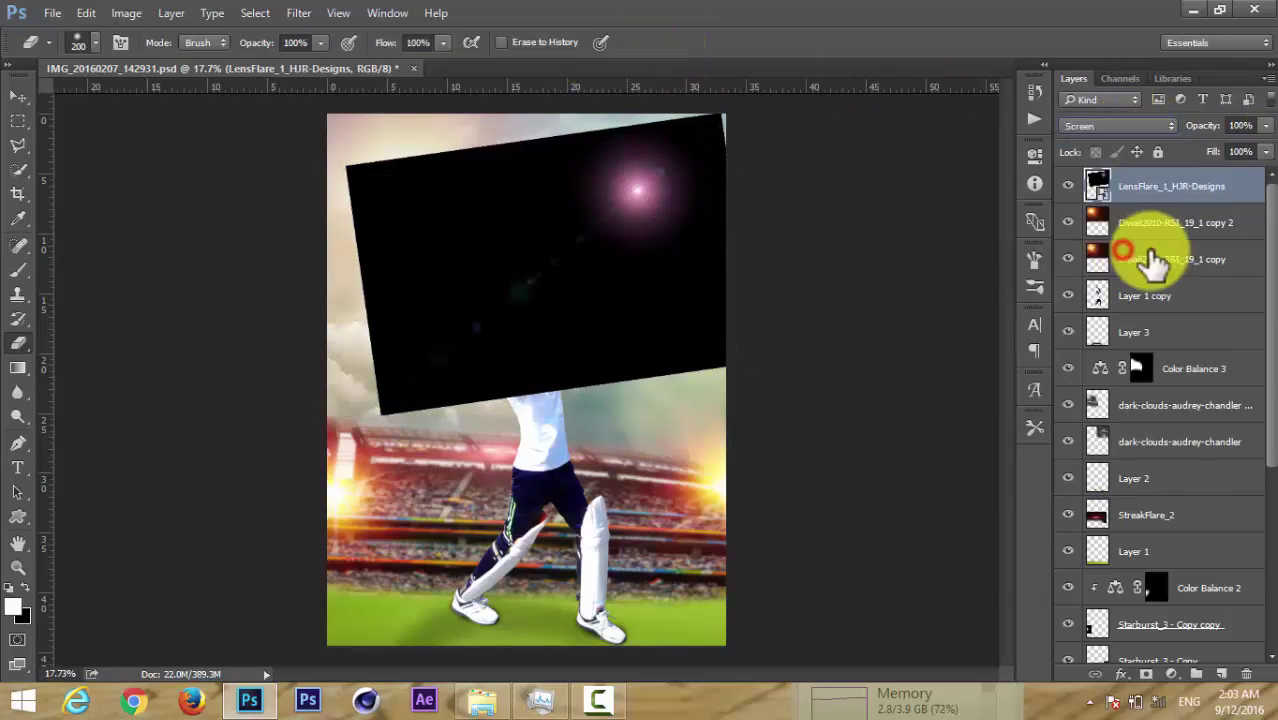
{"action": "right_click", "coordinate": [1186, 178]}
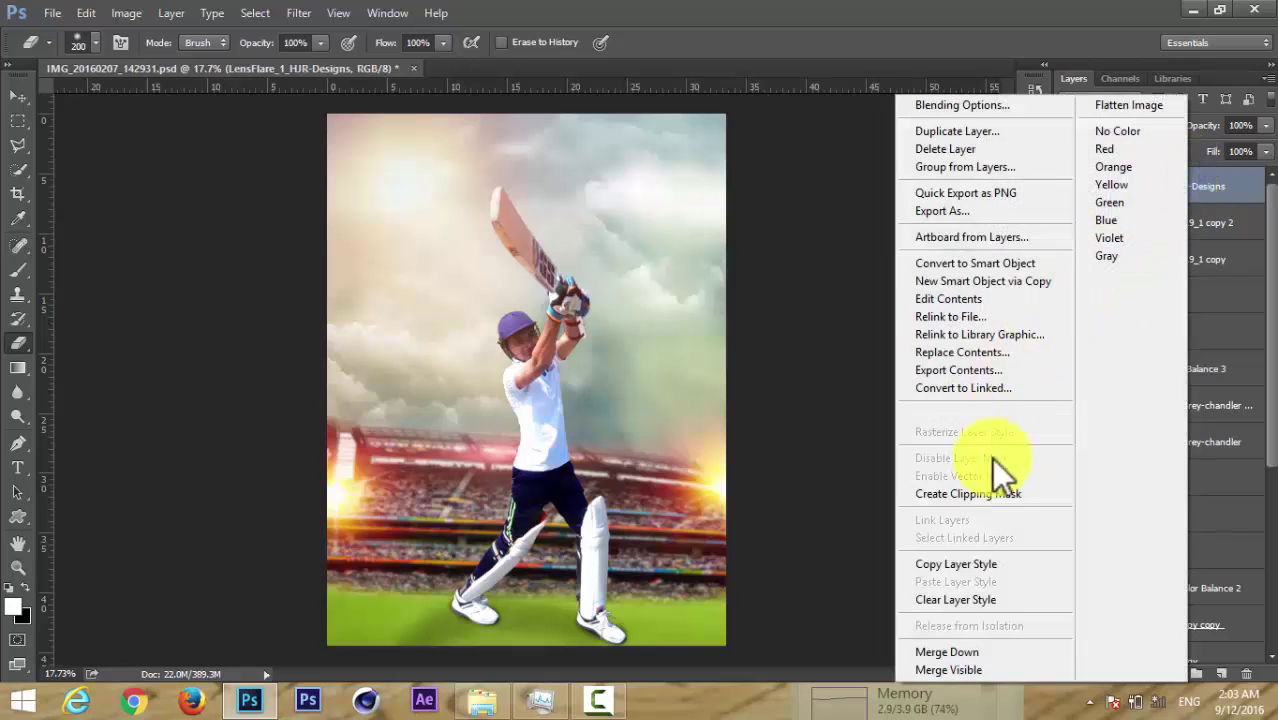
{"action": "left_click", "coordinate": [990, 414]}
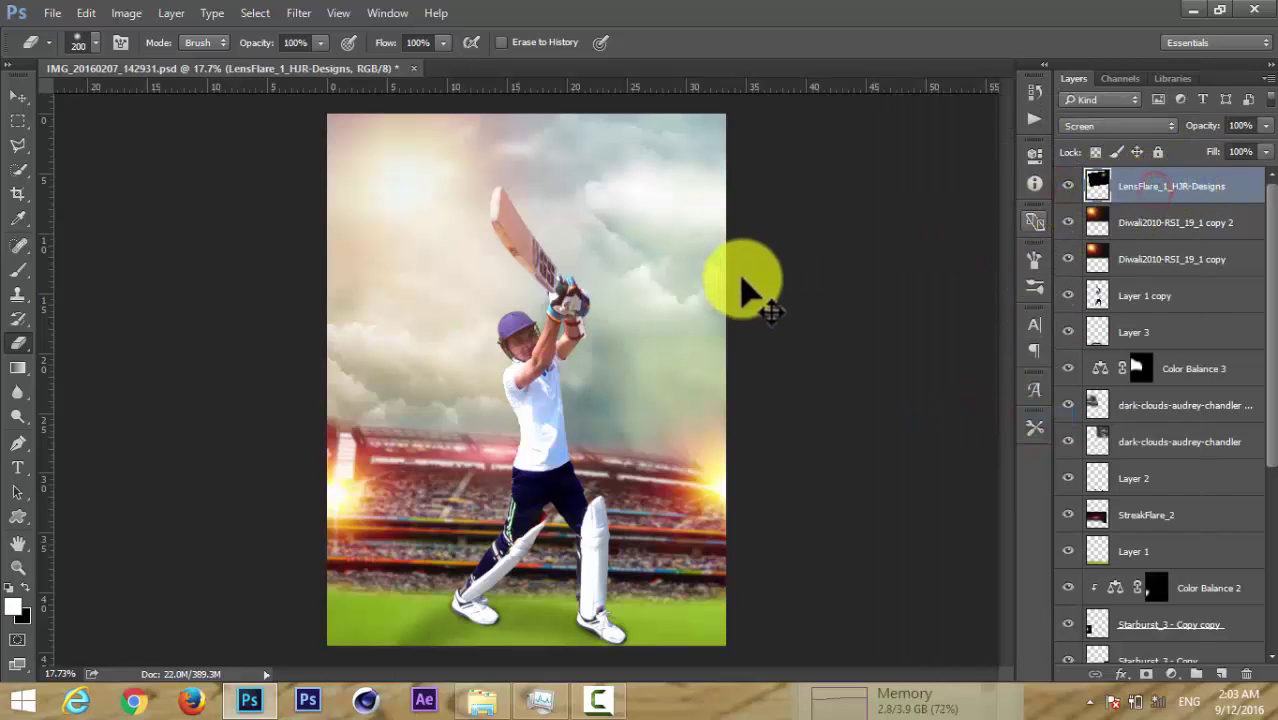
Move the rasterized flare up-right and scale it to about 171% over the sky.
{"action": "key", "text": "ctrl+t"}
{"action": "left_click_drag", "start_coordinate": [658, 285], "coordinate": [711, 222]}
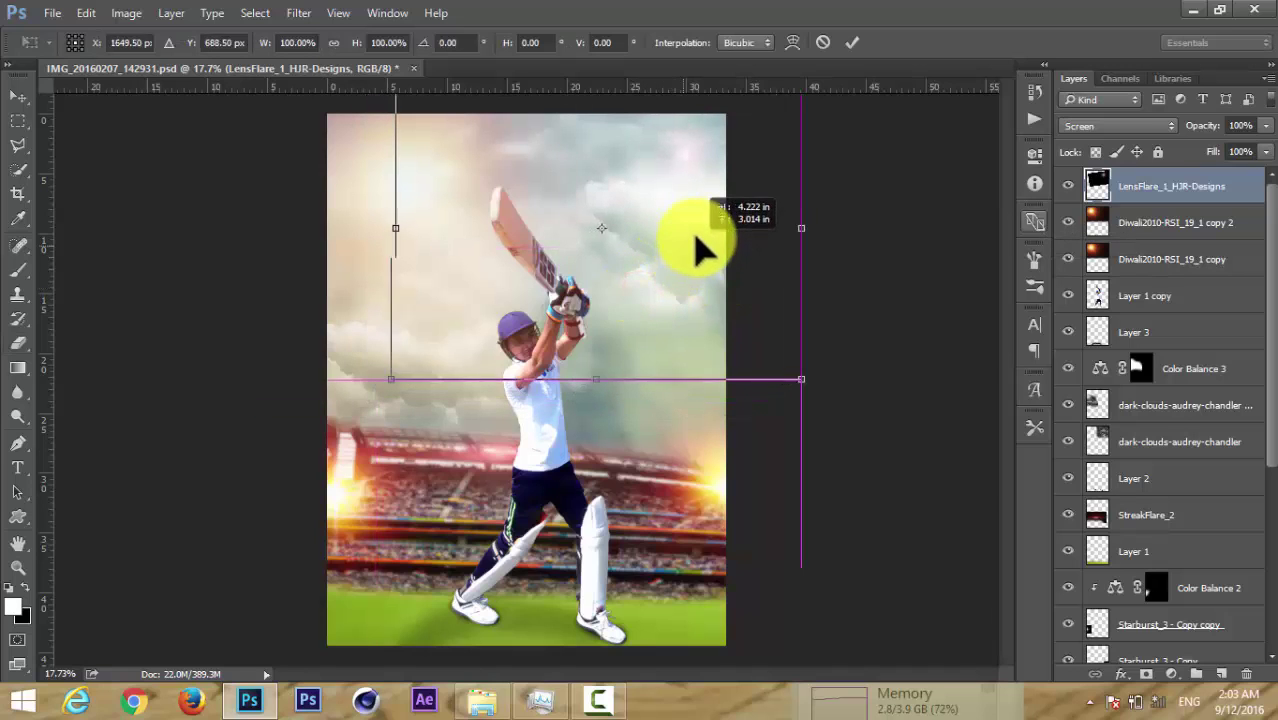
{"action": "left_click_drag", "start_coordinate": [397, 357], "coordinate": [300, 528]}
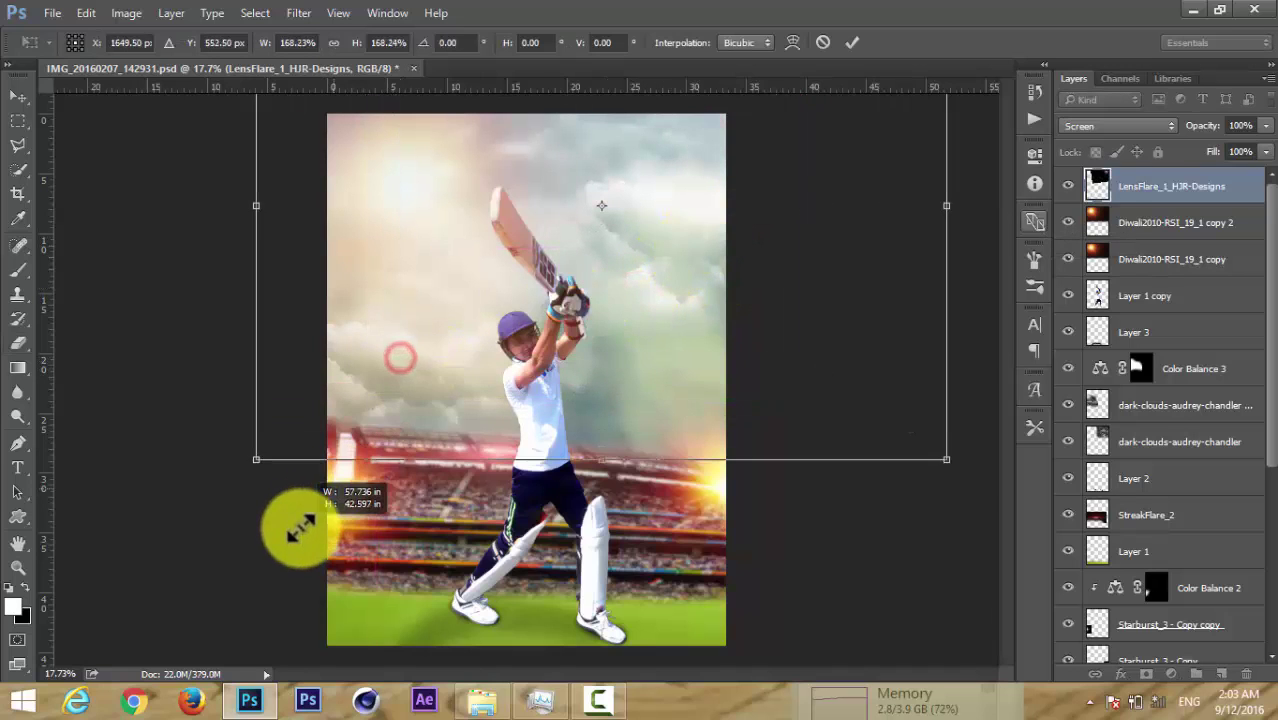
{"action": "mouse_move", "coordinate": [656, 257]}
{"action": "left_mouse_down"}
{"action": "mouse_move", "coordinate": [633, 337]}
{"action": "mouse_move", "coordinate": [597, 357]}
{"action": "mouse_move", "coordinate": [608, 292]}
{"action": "mouse_move", "coordinate": [617, 305]}
{"action": "left_mouse_up"}
{"action": "left_click", "coordinate": [852, 42]}
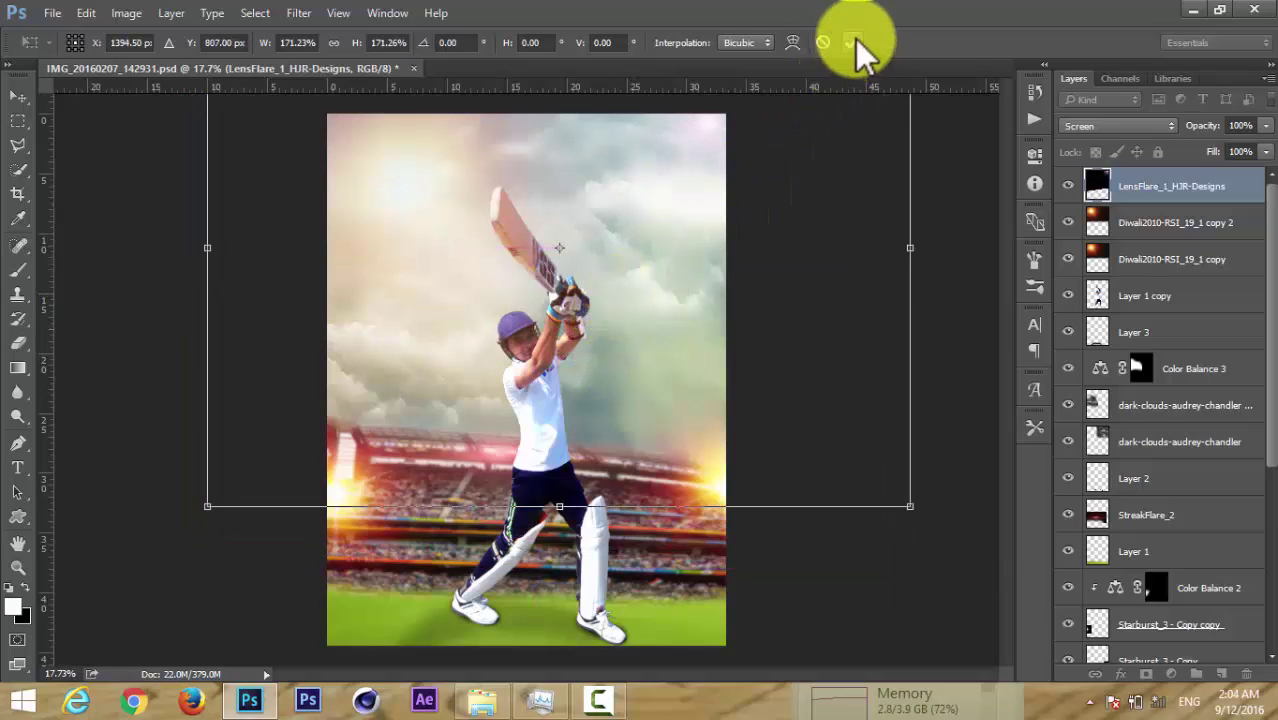
{"action": "key", "text": "e"}
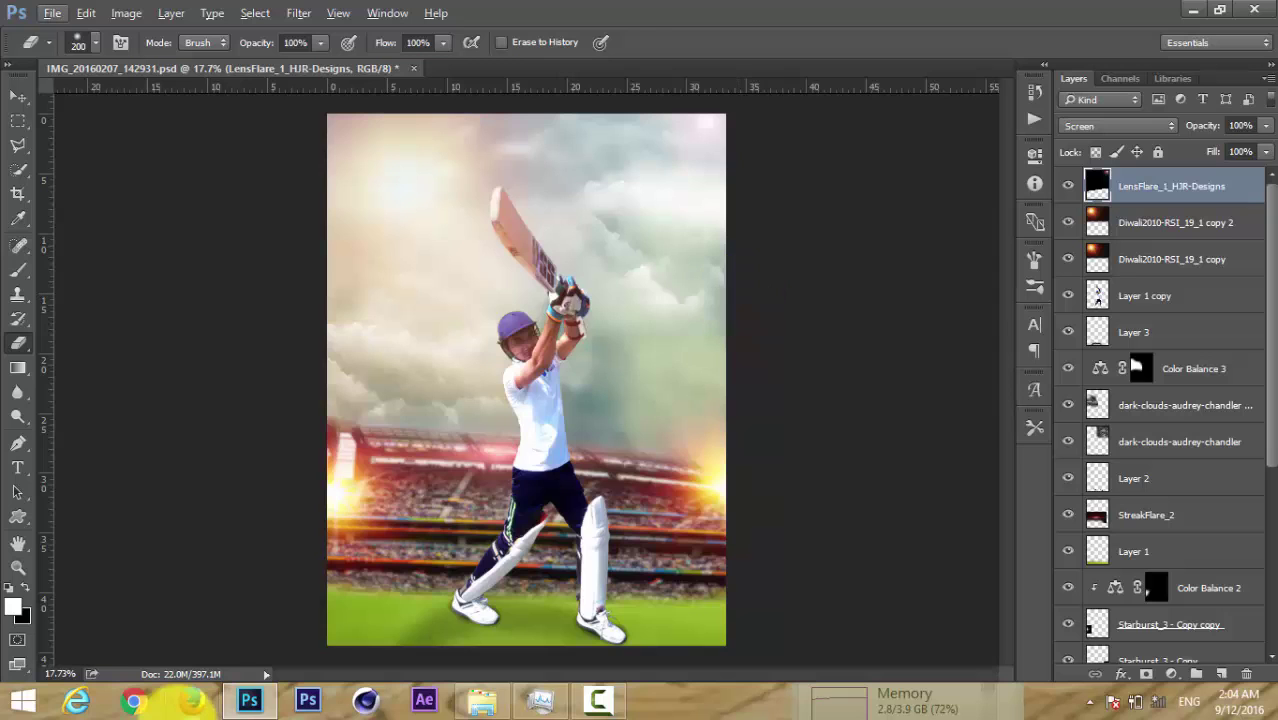
{"action": "key", "text": "ctrl+plus"}
{"action": "key", "text": "ctrl+minus"}
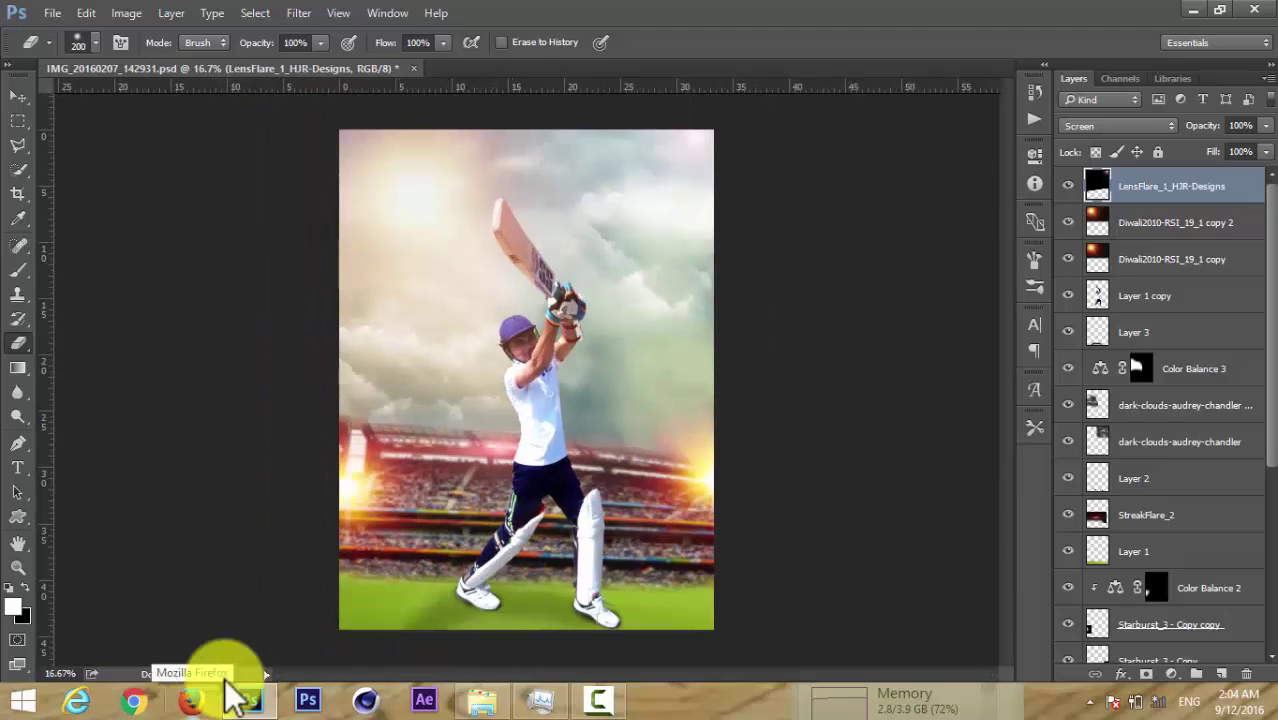
Darken Layer 1's green field with Levels: input black 83, gamma 0.68.
{"action": "left_click", "coordinate": [1158, 556]}
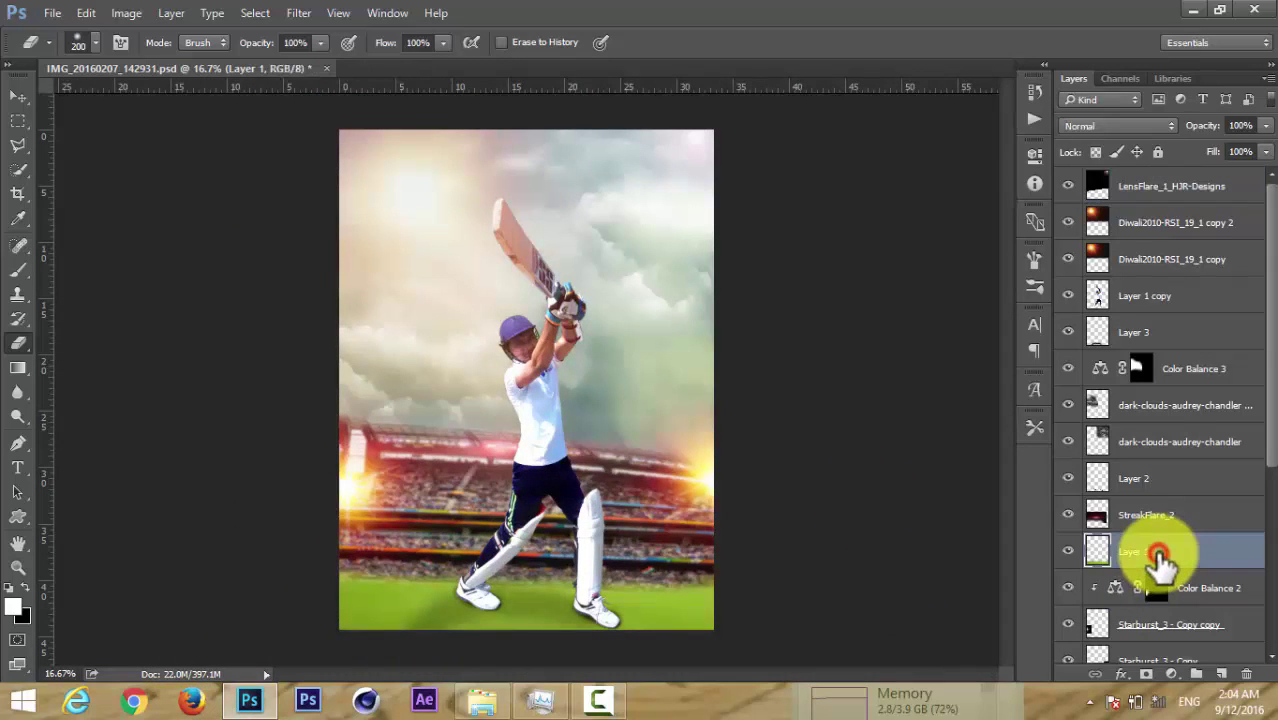
{"action": "key", "text": "ctrl+l"}
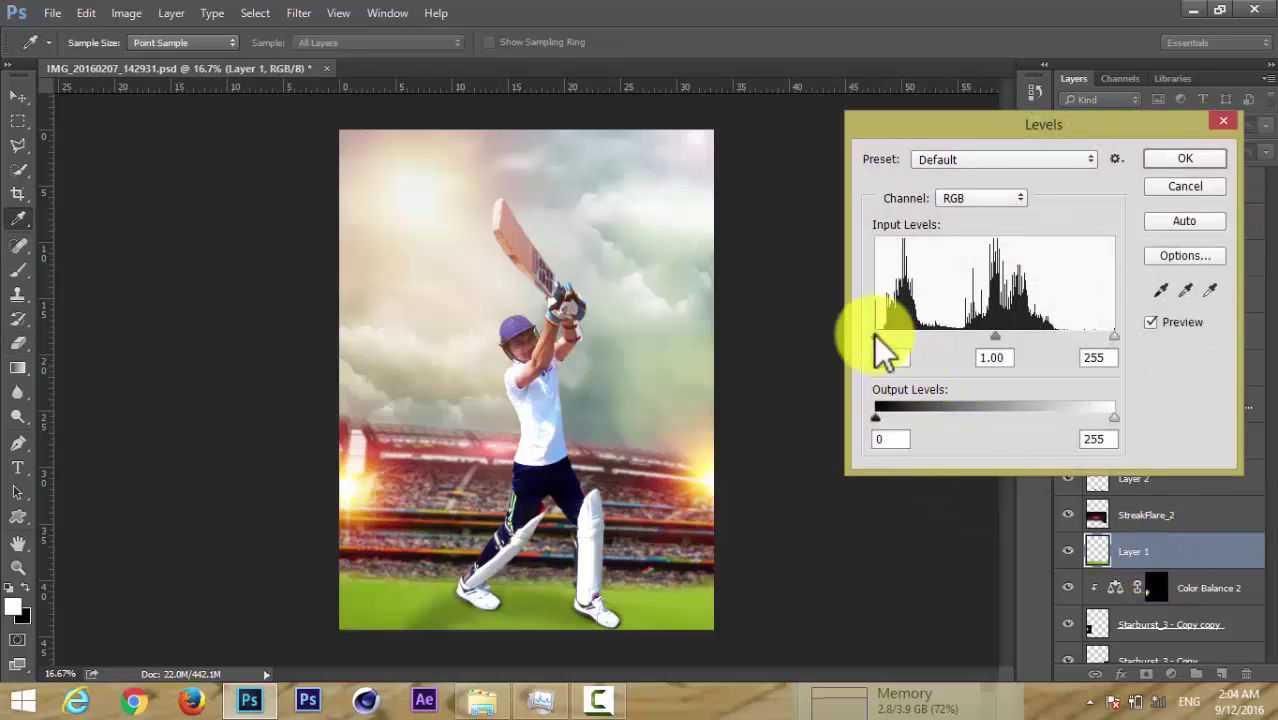
{"action": "left_click_drag", "start_coordinate": [874, 334], "coordinate": [951, 337]}
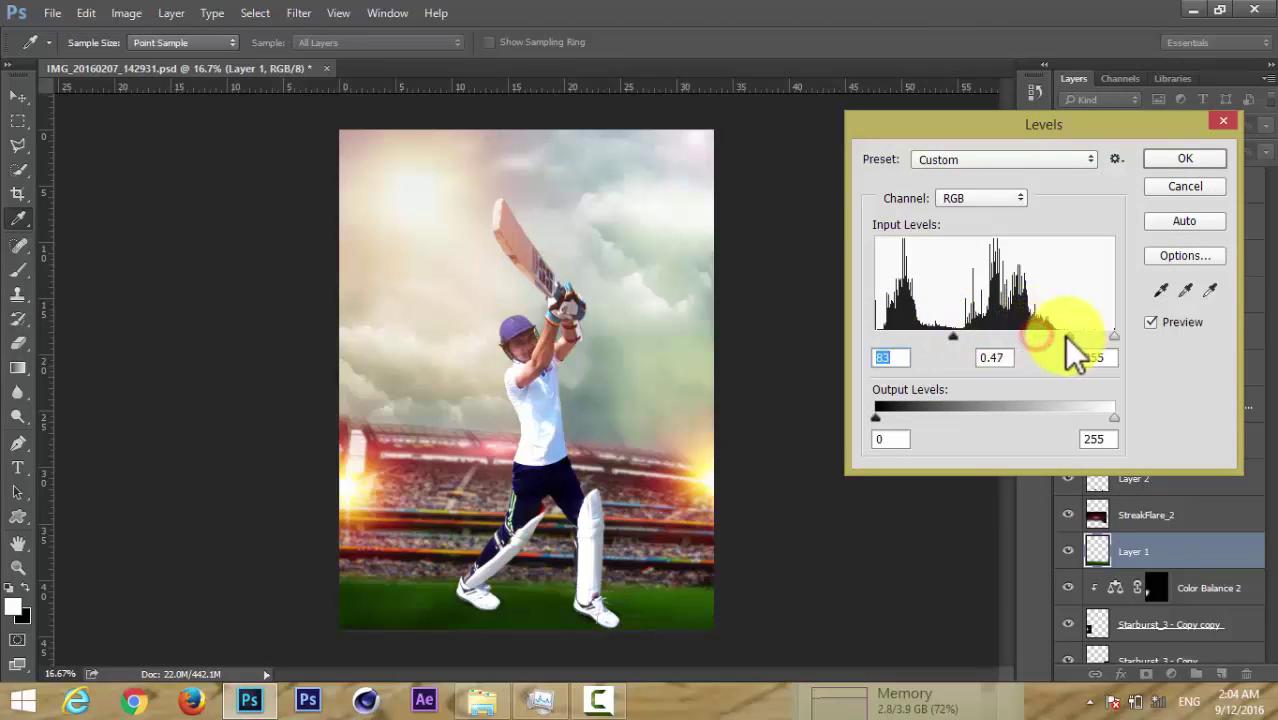
{"action": "left_click_drag", "start_coordinate": [1053, 336], "coordinate": [1052, 333]}
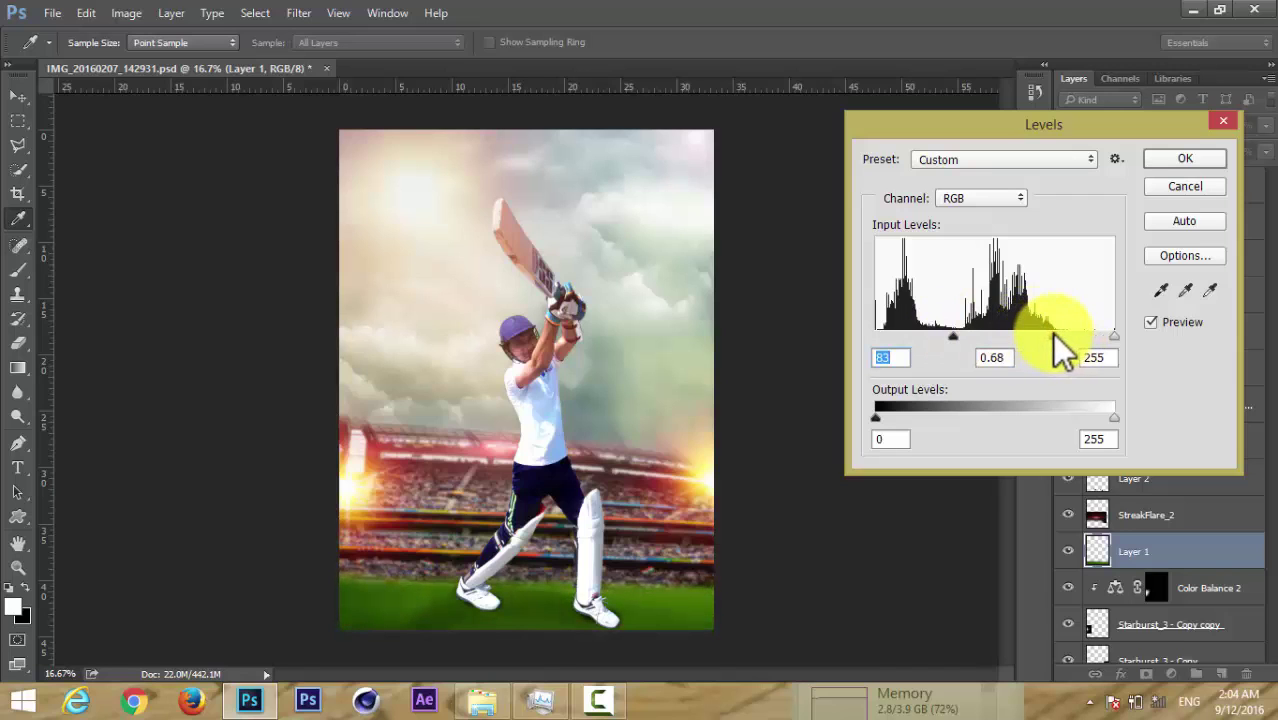
{"action": "key", "text": "Tab"}
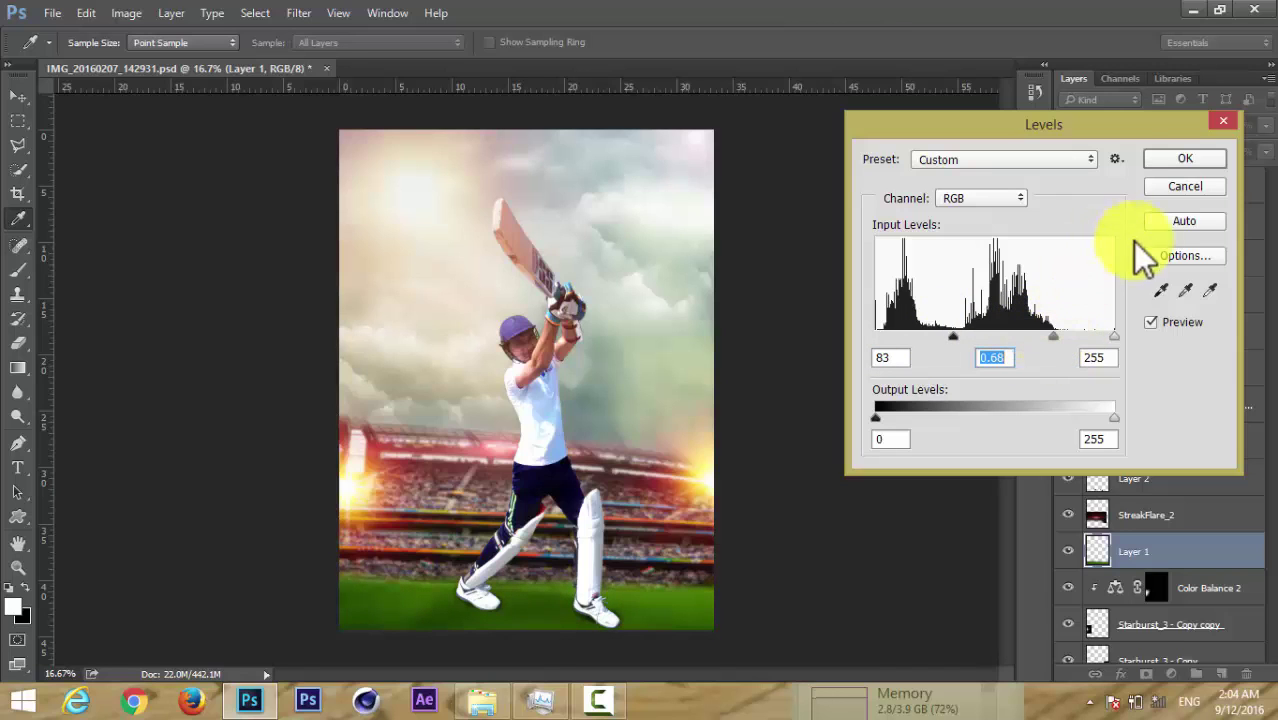
{"action": "left_click", "coordinate": [1182, 160]}
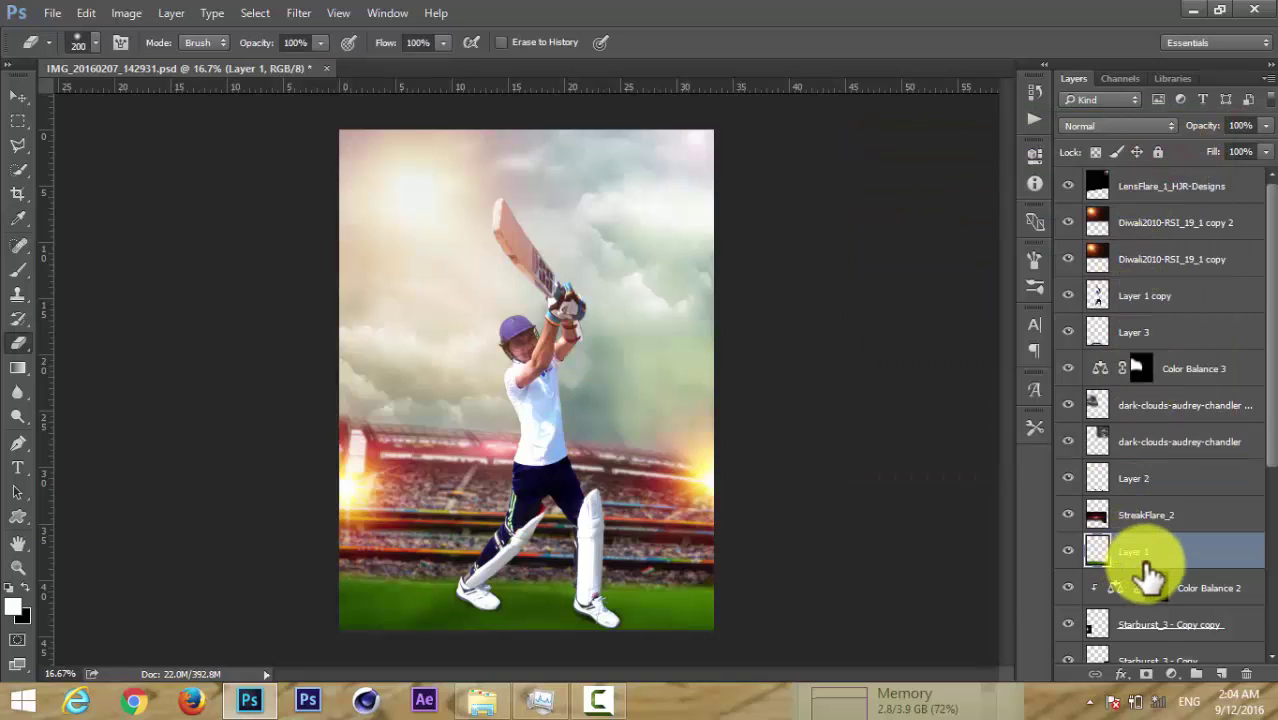
Warp the field layer so its top edge curves gently downward.
{"action": "key", "text": "ctrl+t"}
{"action": "right_click", "coordinate": [663, 590]}
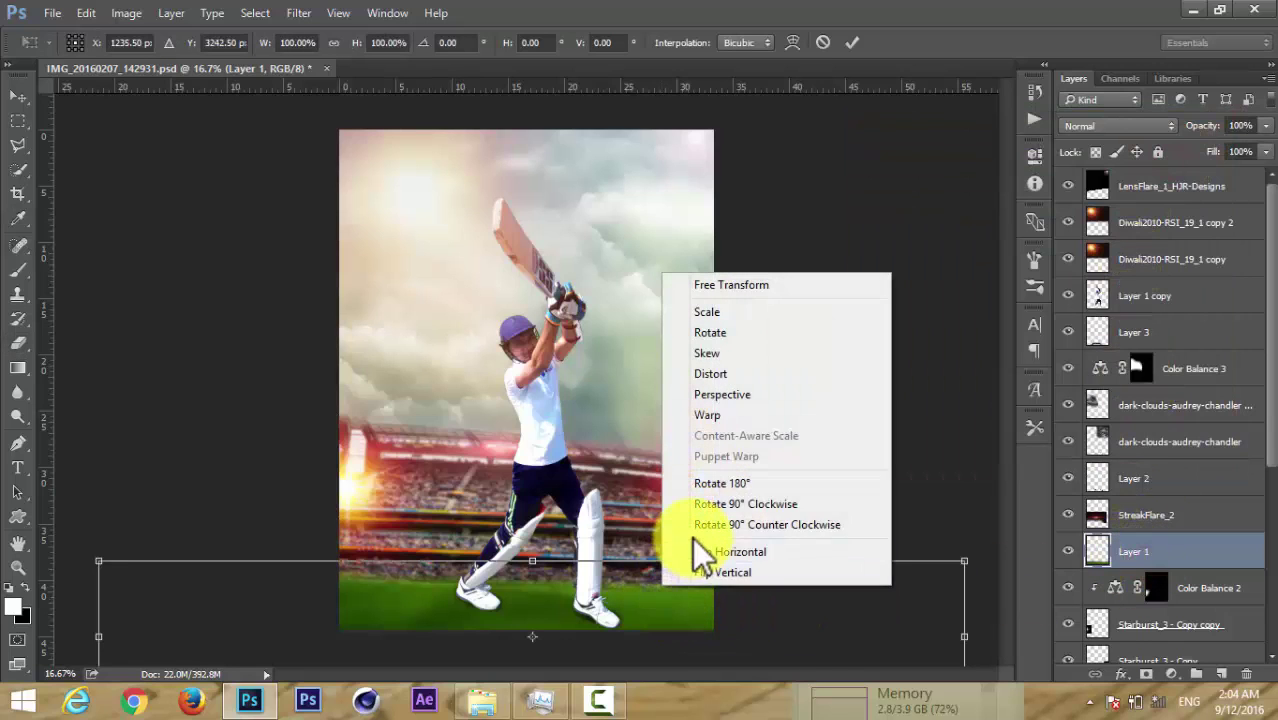
{"action": "left_click", "coordinate": [707, 415]}
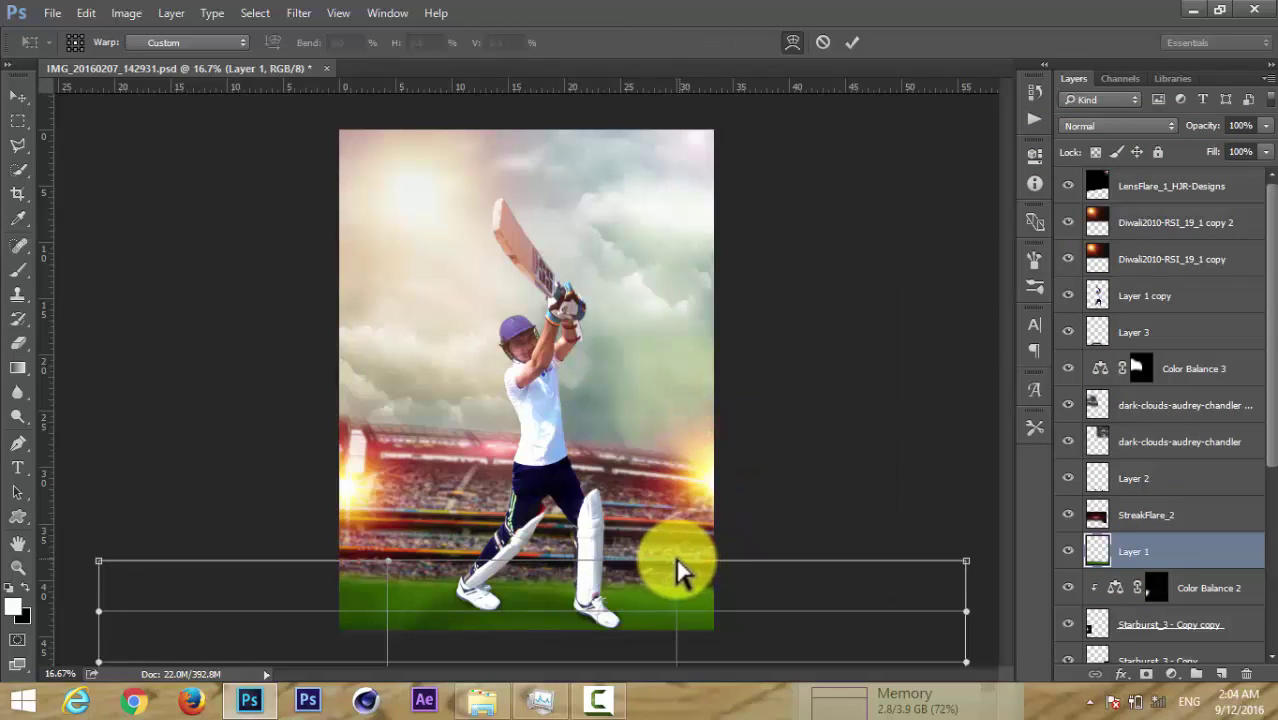
{"action": "left_click_drag", "start_coordinate": [676, 584], "coordinate": [678, 586]}
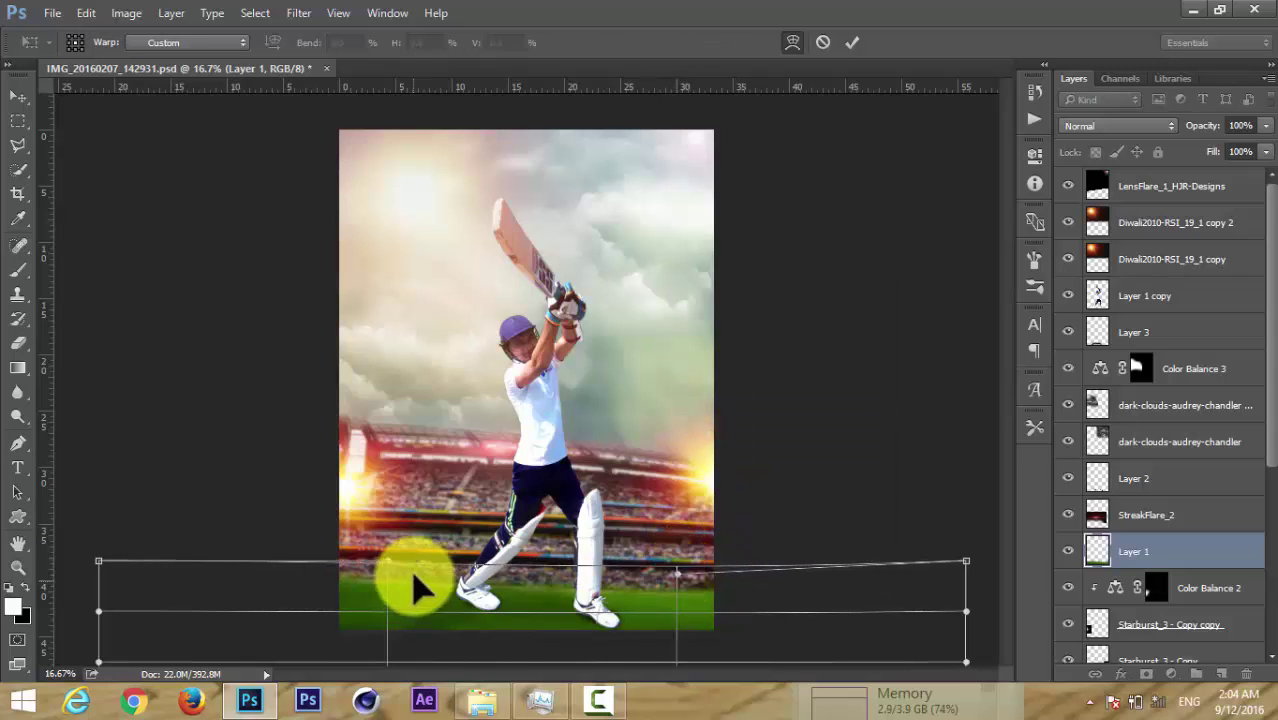
{"action": "mouse_move", "coordinate": [387, 560]}
{"action": "left_mouse_down"}
{"action": "mouse_move", "coordinate": [392, 571]}
{"action": "mouse_move", "coordinate": [440, 528]}
{"action": "left_mouse_up"}
{"action": "left_click", "coordinate": [851, 43]}
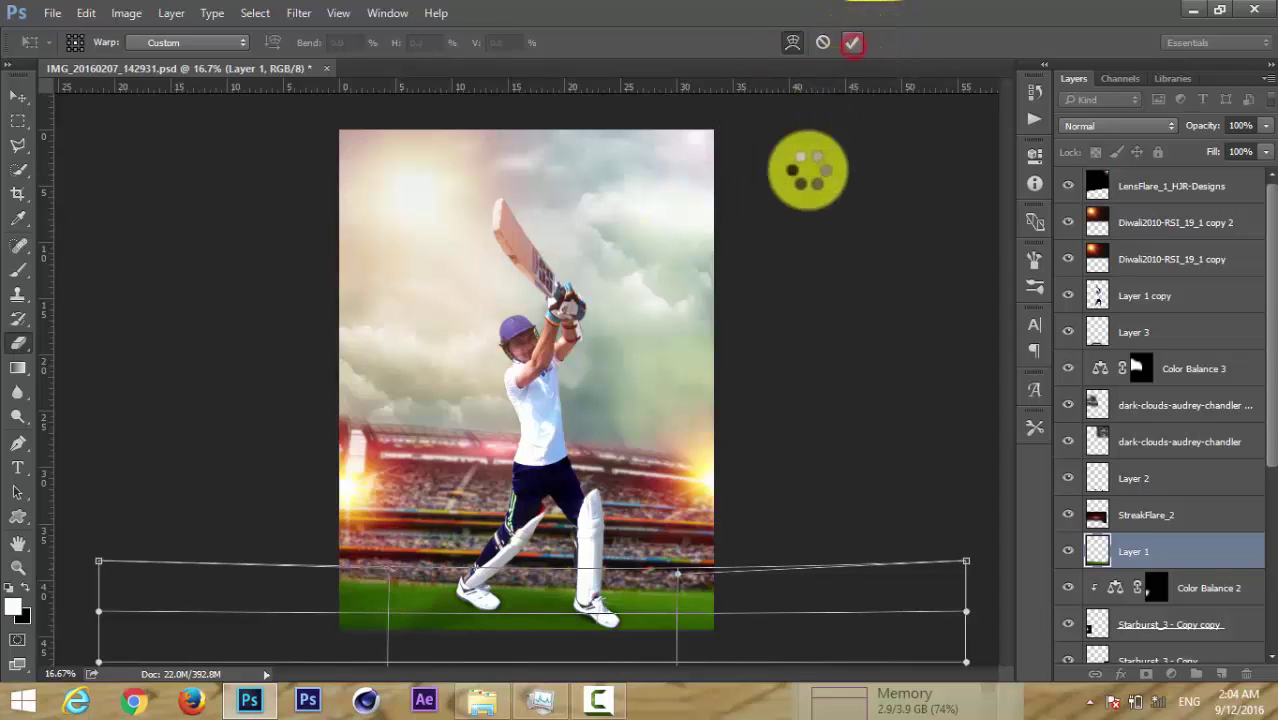
{"action": "left_click", "coordinate": [1138, 517]}
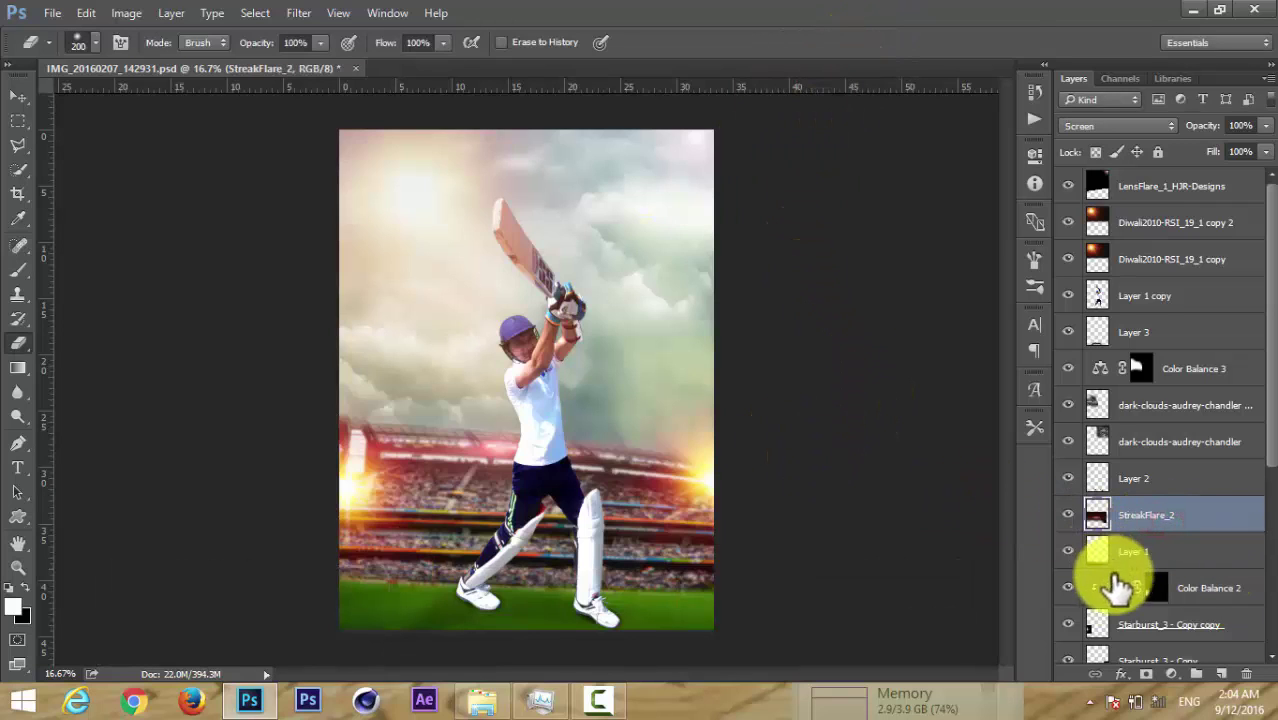
Warp the Indian_Cricket_supporters crowd layer so the stands and field bow into a curve.
{"action": "left_click_drag", "start_coordinate": [1135, 530], "coordinate": [1157, 350]}
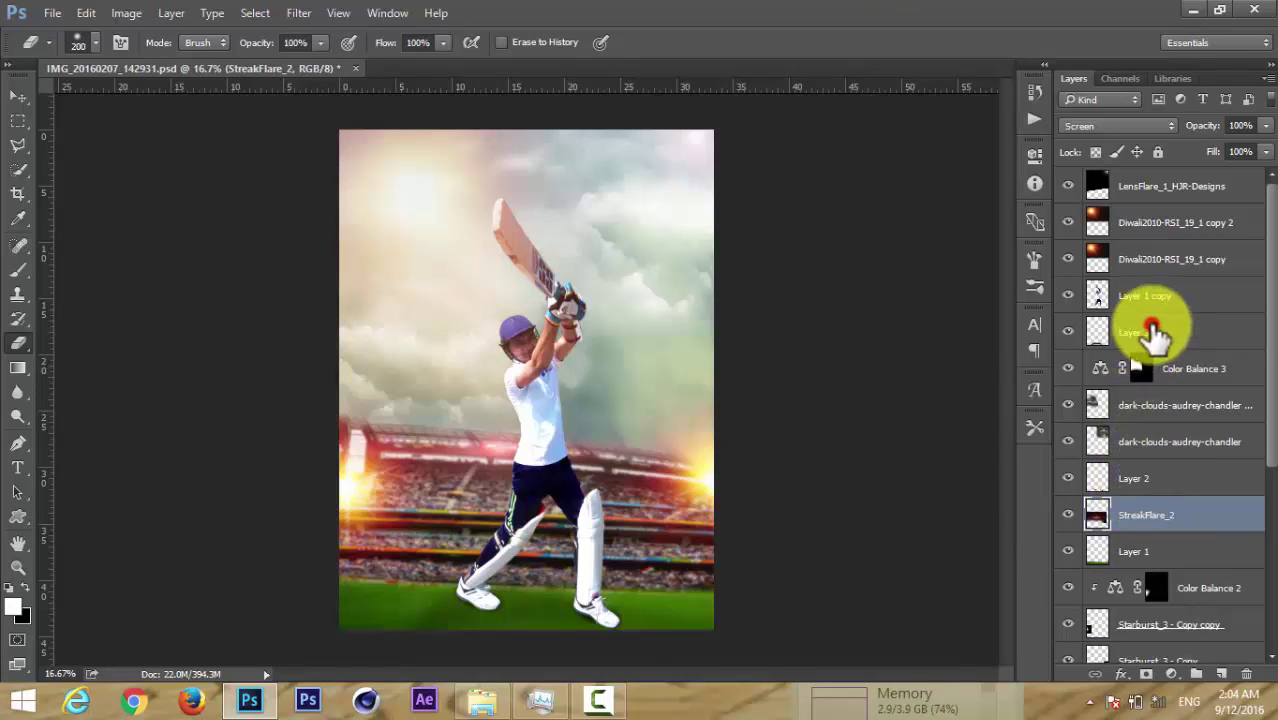
{"action": "left_click", "coordinate": [1152, 332]}
{"action": "scroll", "coordinate": [1155, 543], "scroll_direction": "down", "scroll_amount": 3}
{"action": "scroll", "coordinate": [1155, 550], "scroll_direction": "down", "scroll_amount": 4}
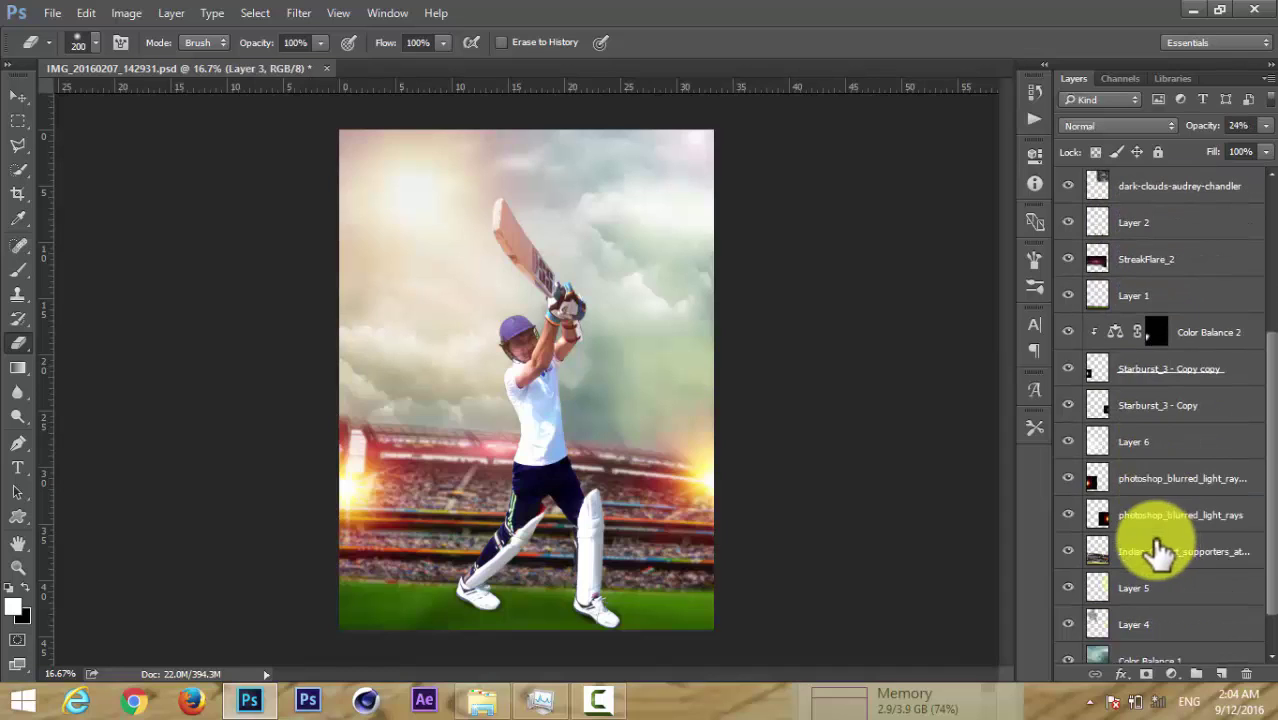
{"action": "key", "text": "ctrl+t"}
{"action": "right_click", "coordinate": [648, 532]}
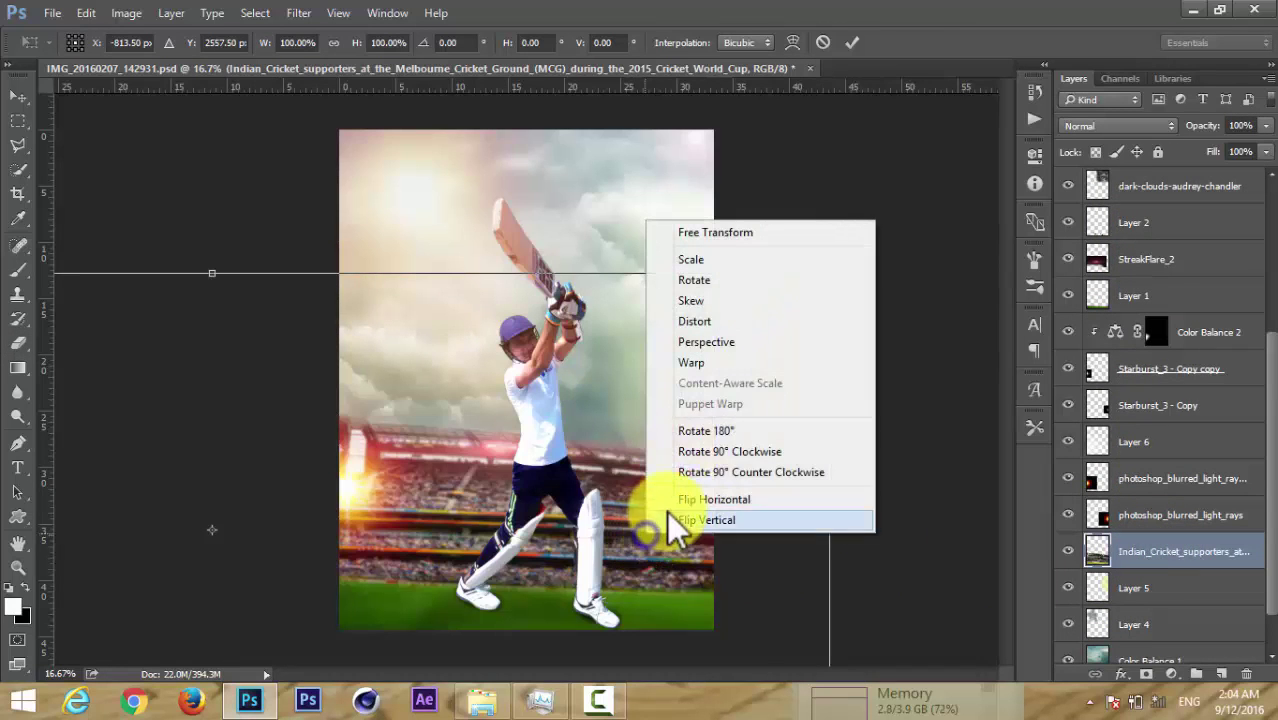
{"action": "left_click", "coordinate": [693, 364]}
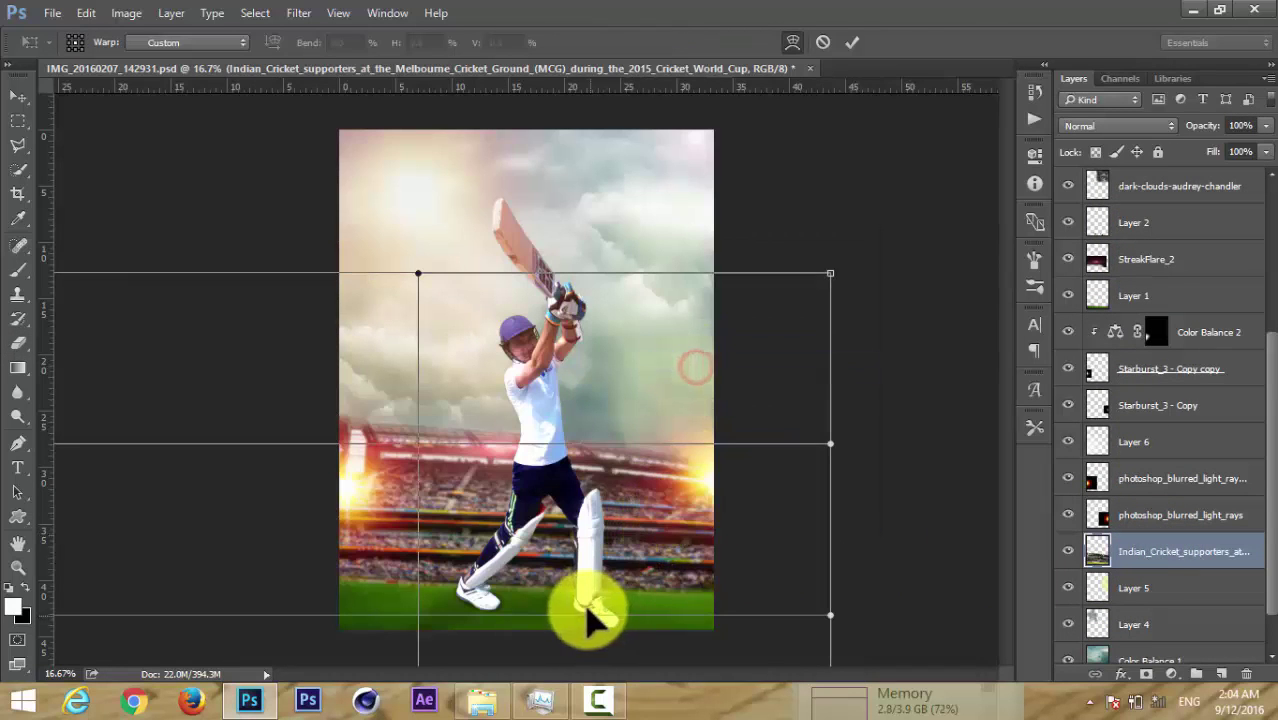
{"action": "mouse_move", "coordinate": [548, 514]}
{"action": "left_mouse_down"}
{"action": "mouse_move", "coordinate": [545, 548]}
{"action": "mouse_move", "coordinate": [542, 528]}
{"action": "left_mouse_up"}
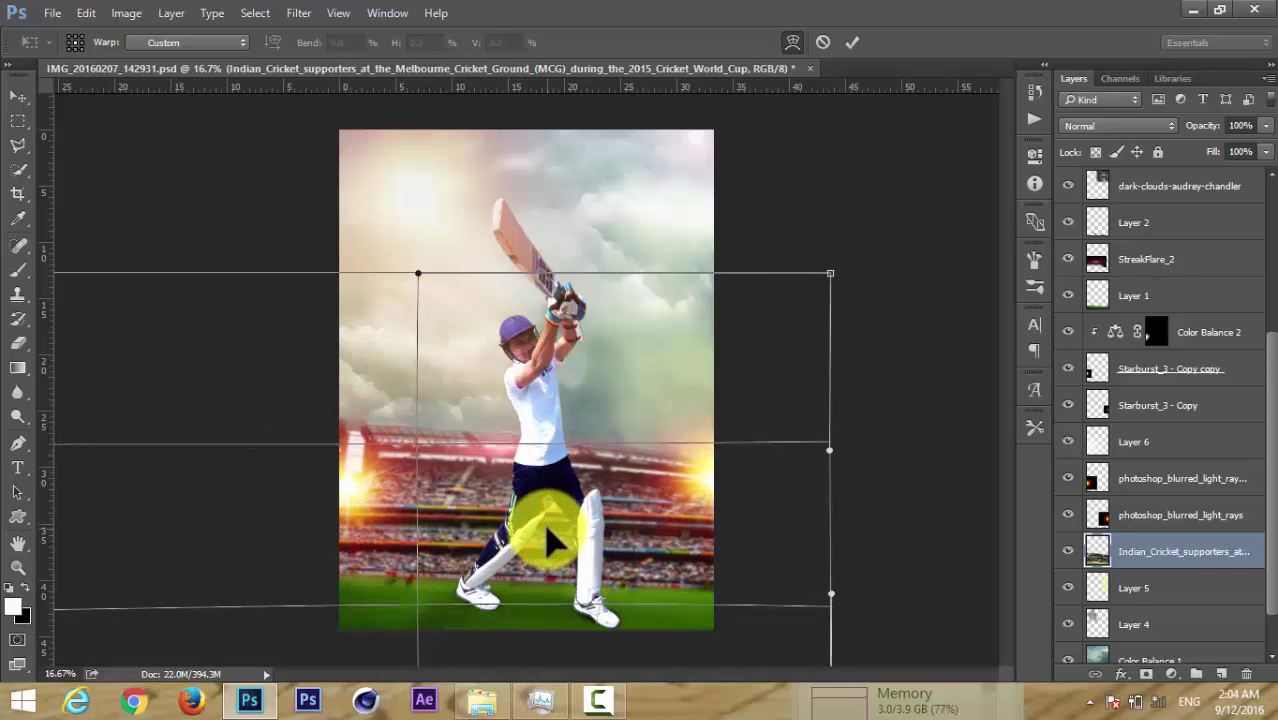
{"action": "left_click_drag", "start_coordinate": [828, 448], "coordinate": [830, 438]}
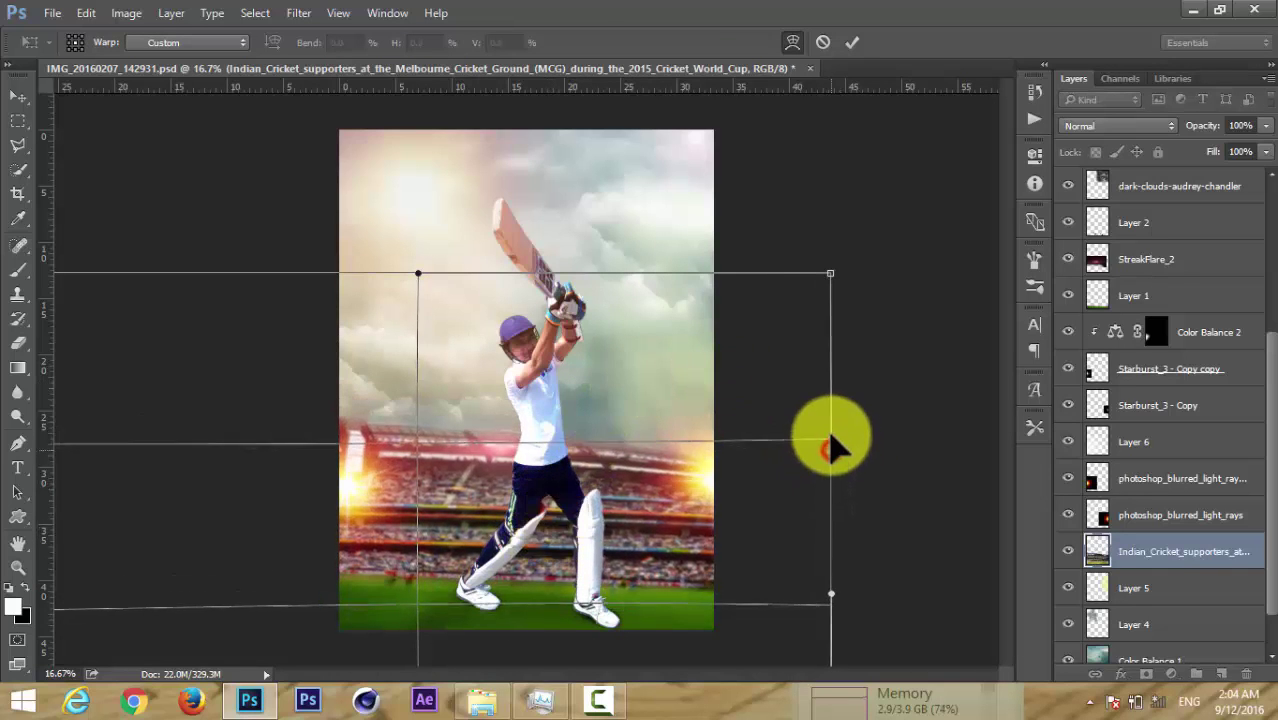
{"action": "left_click_drag", "start_coordinate": [485, 548], "coordinate": [490, 625]}
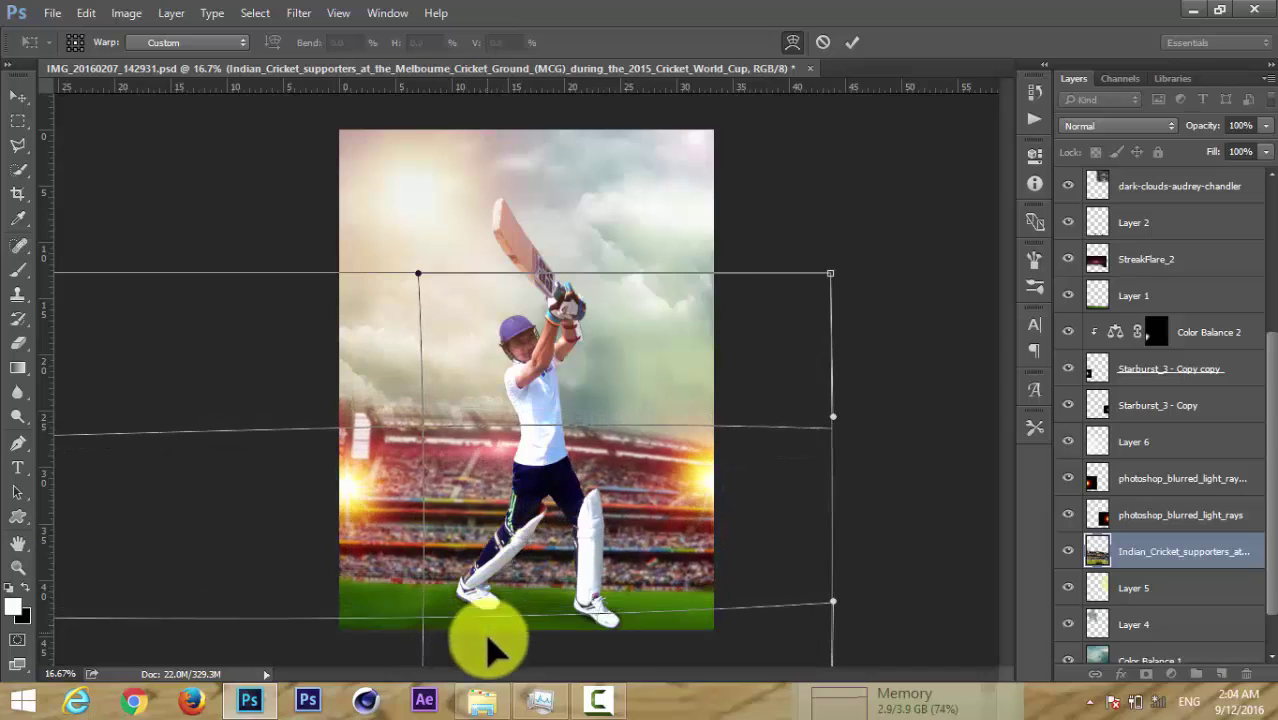
{"action": "left_click_drag", "start_coordinate": [487, 625], "coordinate": [497, 429]}
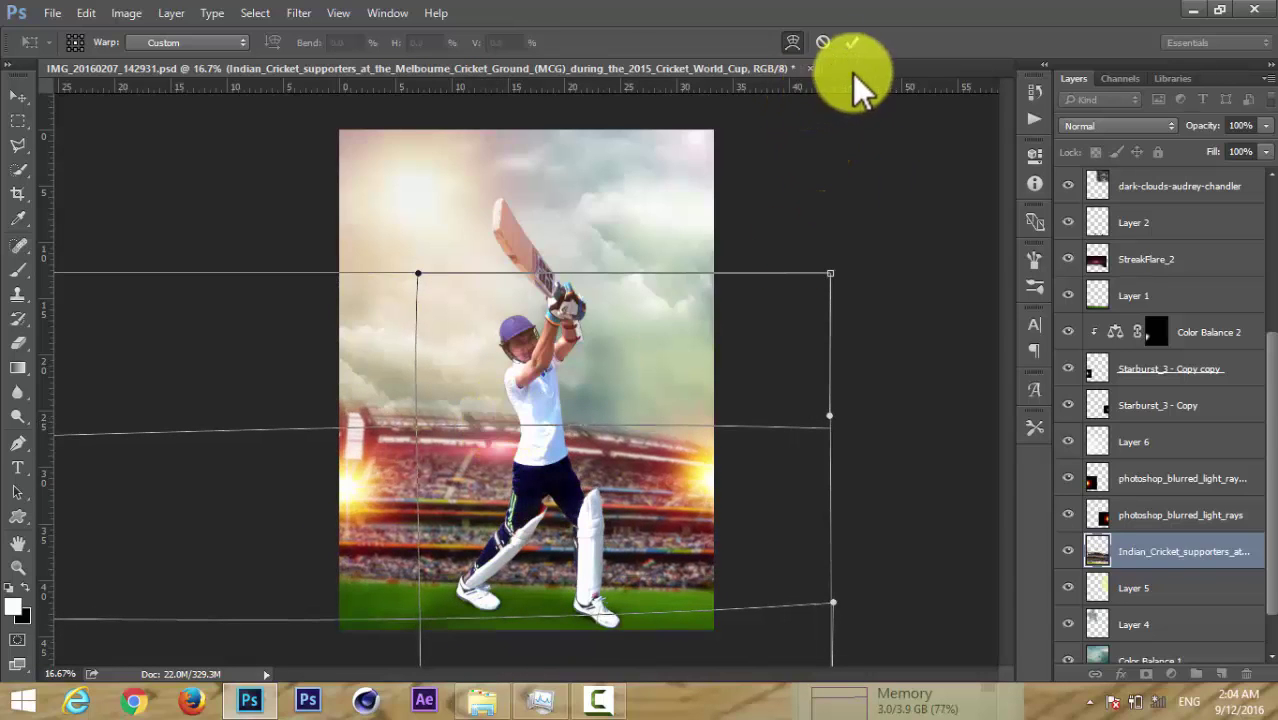
{"action": "left_click", "coordinate": [852, 42]}
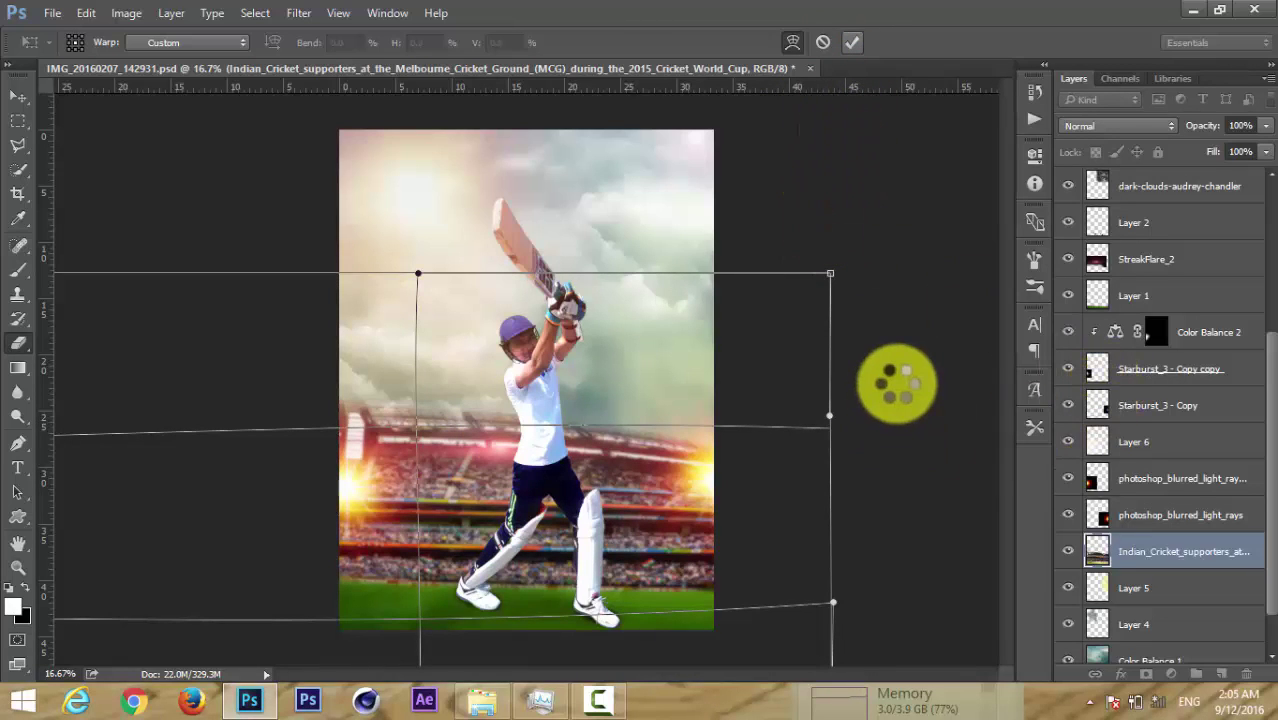
Add a new empty layer above the lens flare and set the foreground to bright red.
{"action": "scroll", "coordinate": [1177, 232], "scroll_direction": "up", "scroll_amount": 3}
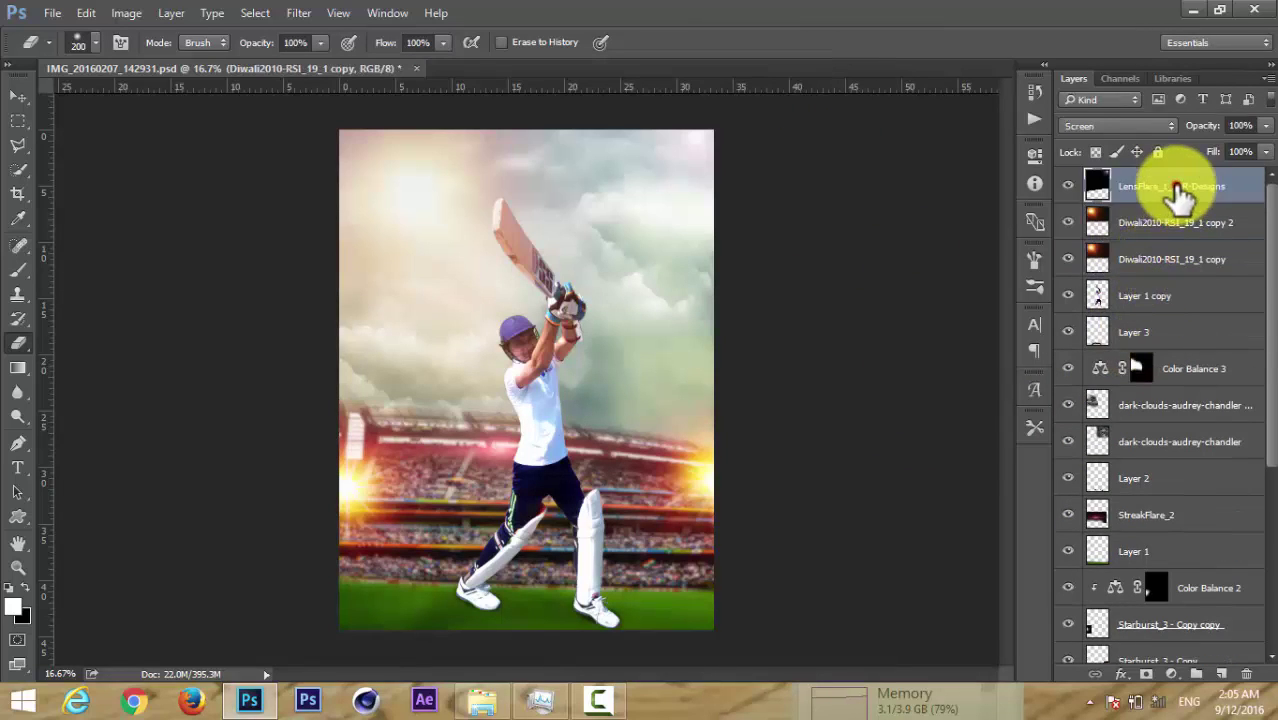
{"action": "left_click", "coordinate": [1175, 187]}
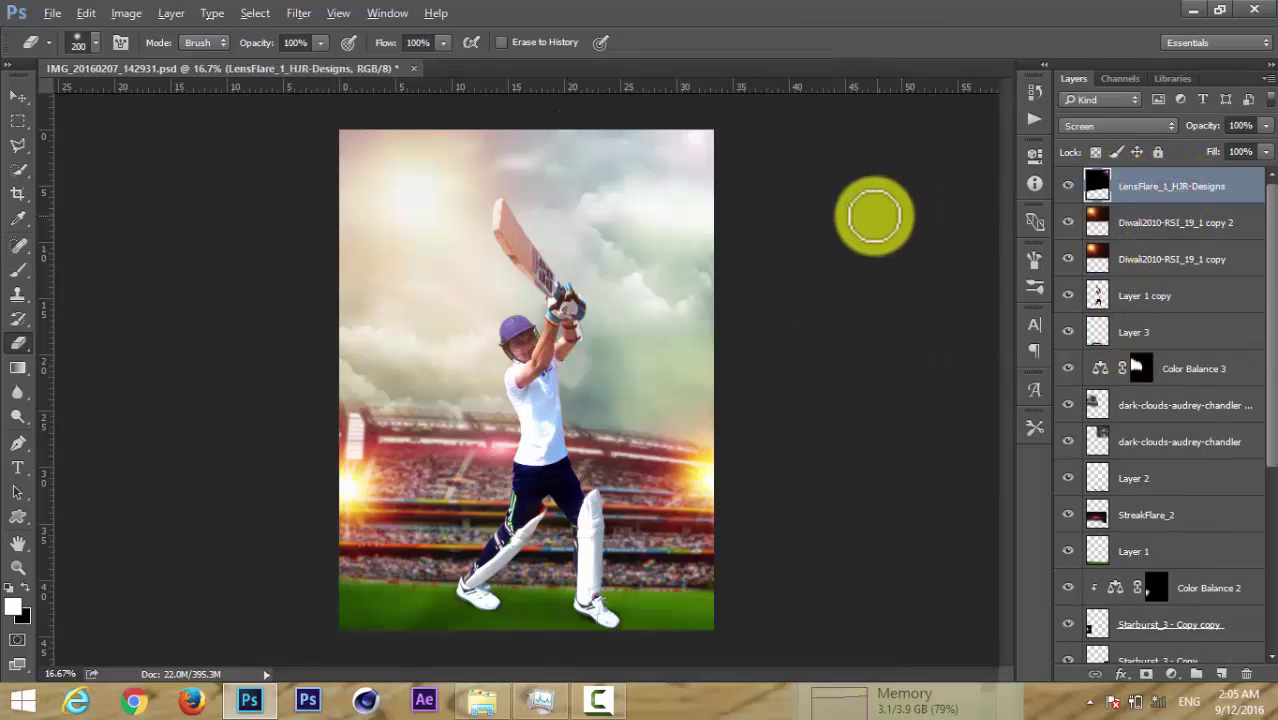
{"action": "left_click", "coordinate": [1163, 187]}
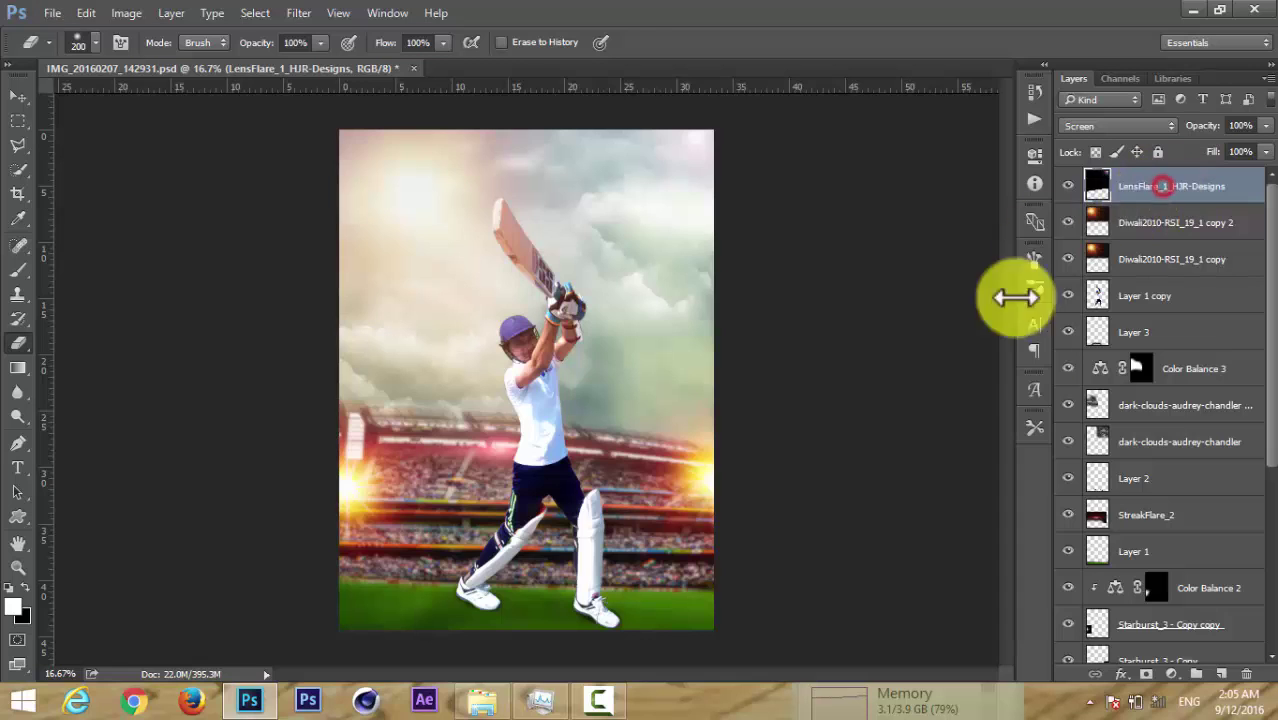
{"action": "left_click", "coordinate": [1221, 675]}
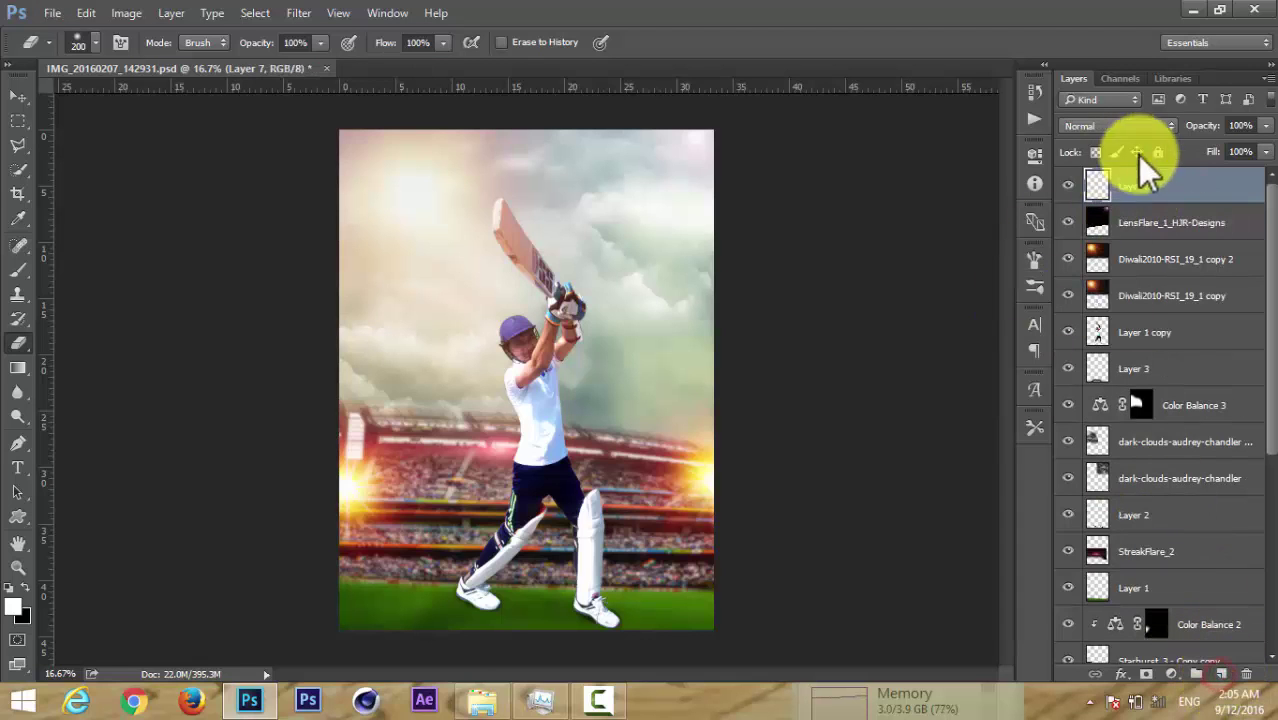
{"action": "left_click", "coordinate": [16, 607]}
{"action": "left_click_drag", "start_coordinate": [836, 228], "coordinate": [883, 163]}
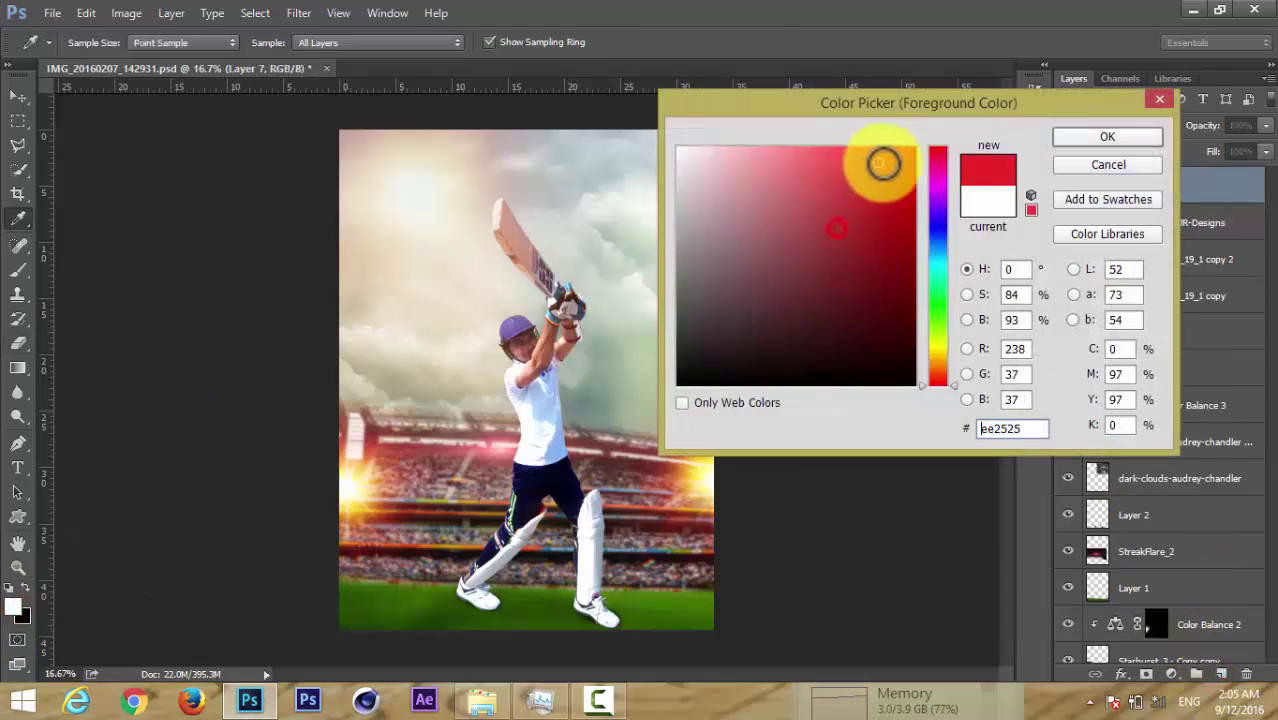
{"action": "left_click", "coordinate": [1107, 137]}
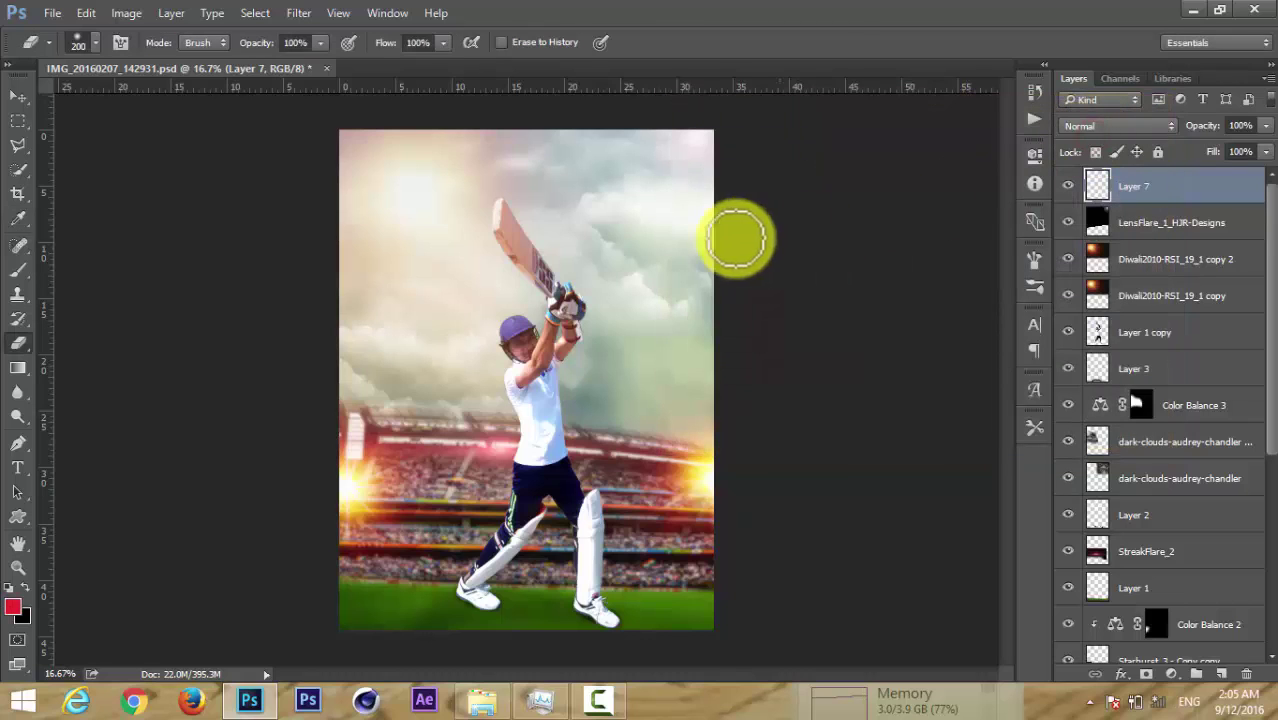
Stamp red smoke right of the bat using the textured brush enlarged to 1100 px.
{"action": "left_click", "coordinate": [17, 272]}
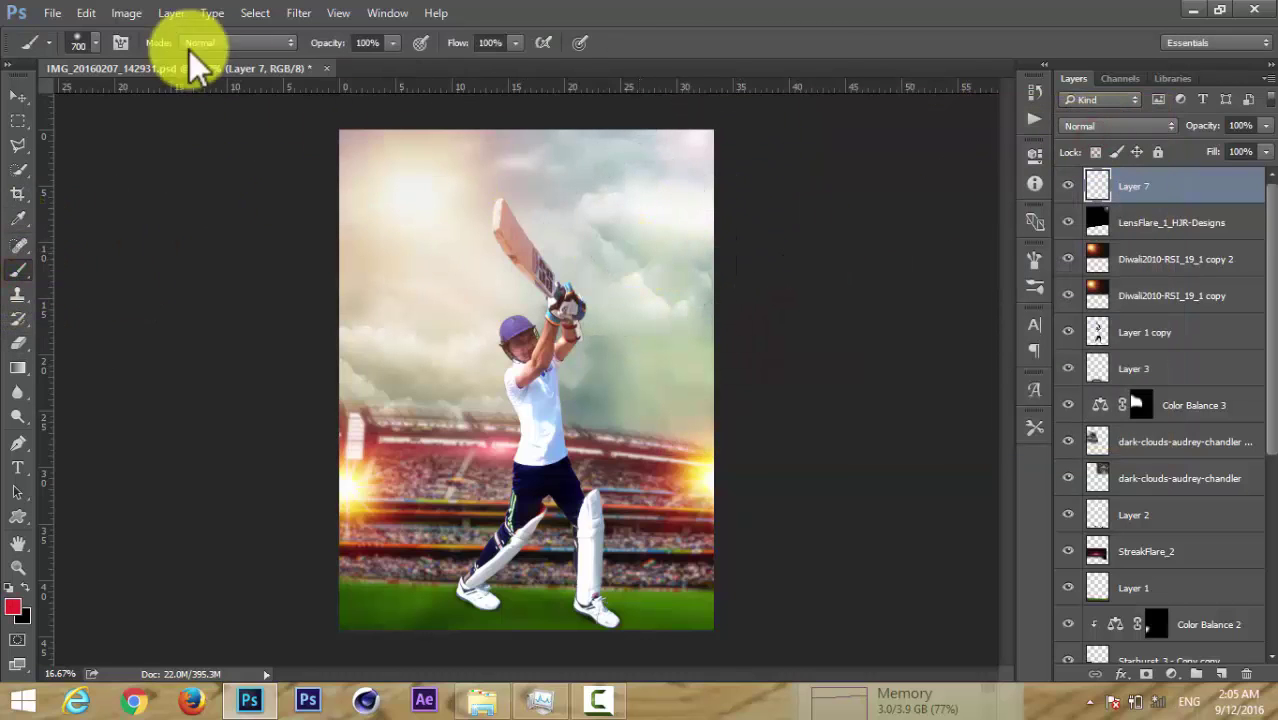
{"action": "left_click", "coordinate": [95, 42]}
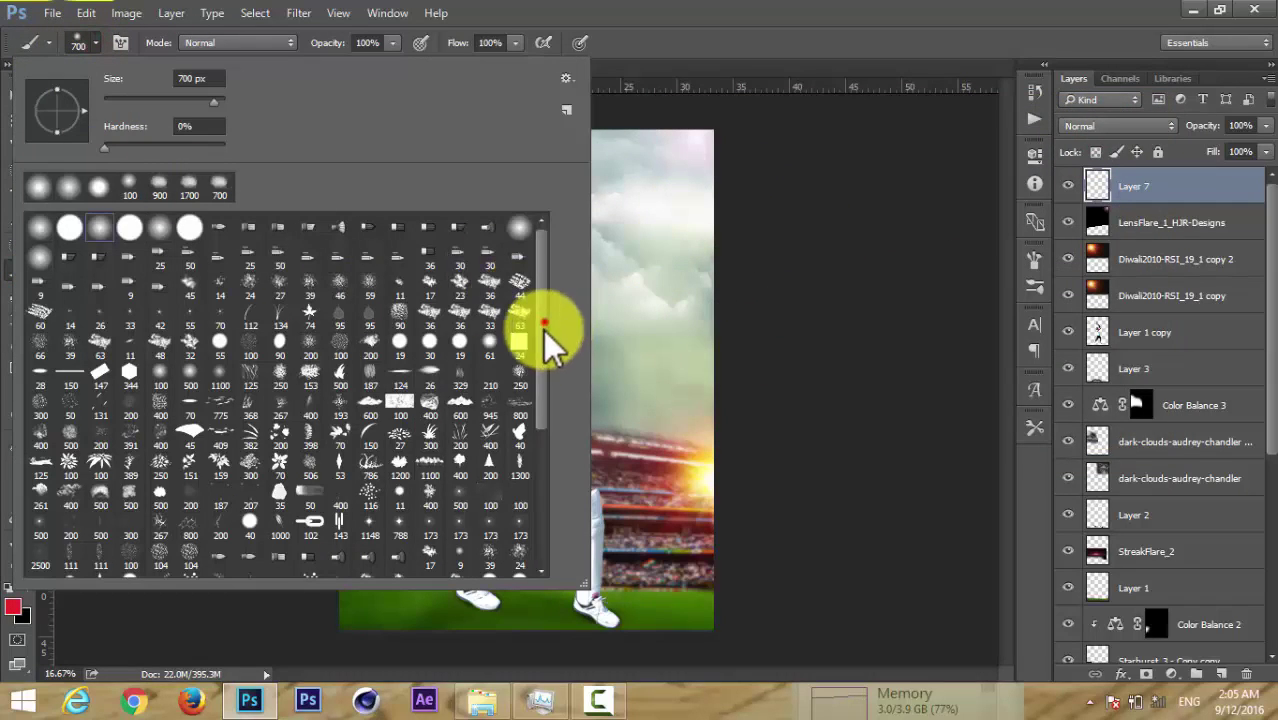
{"action": "left_click_drag", "start_coordinate": [541, 425], "coordinate": [542, 514]}
{"action": "left_click", "coordinate": [219, 503]}
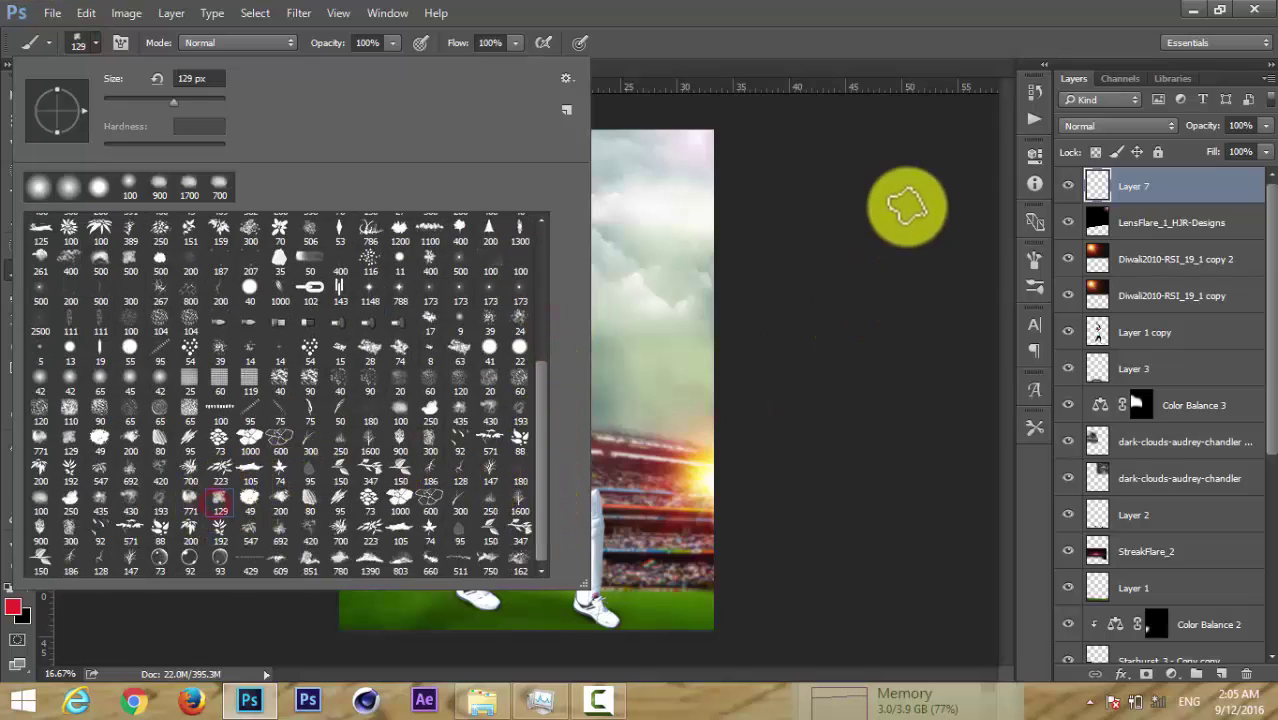
{"action": "left_click", "coordinate": [907, 205]}
{"action": "key", "text": "bracketright"}
{"action": "key", "text": "bracketright"}
{"action": "key", "text": "bracketright"}
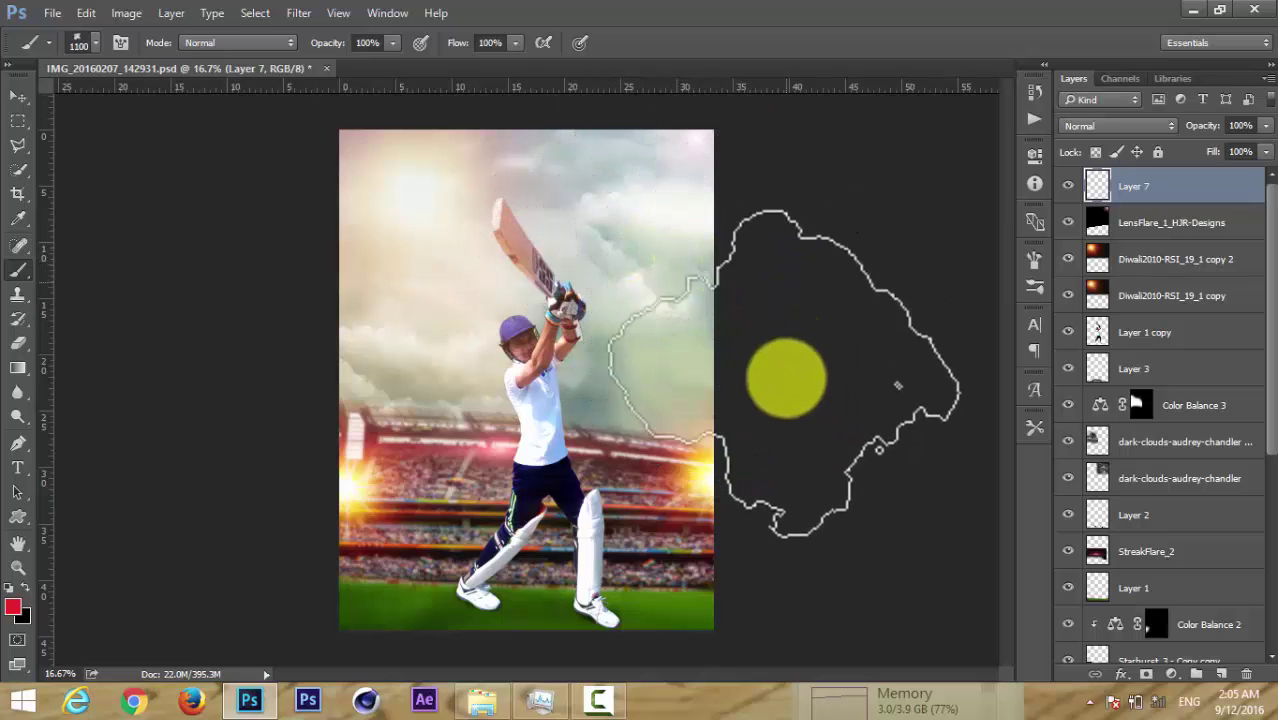
{"action": "left_click", "coordinate": [645, 262]}
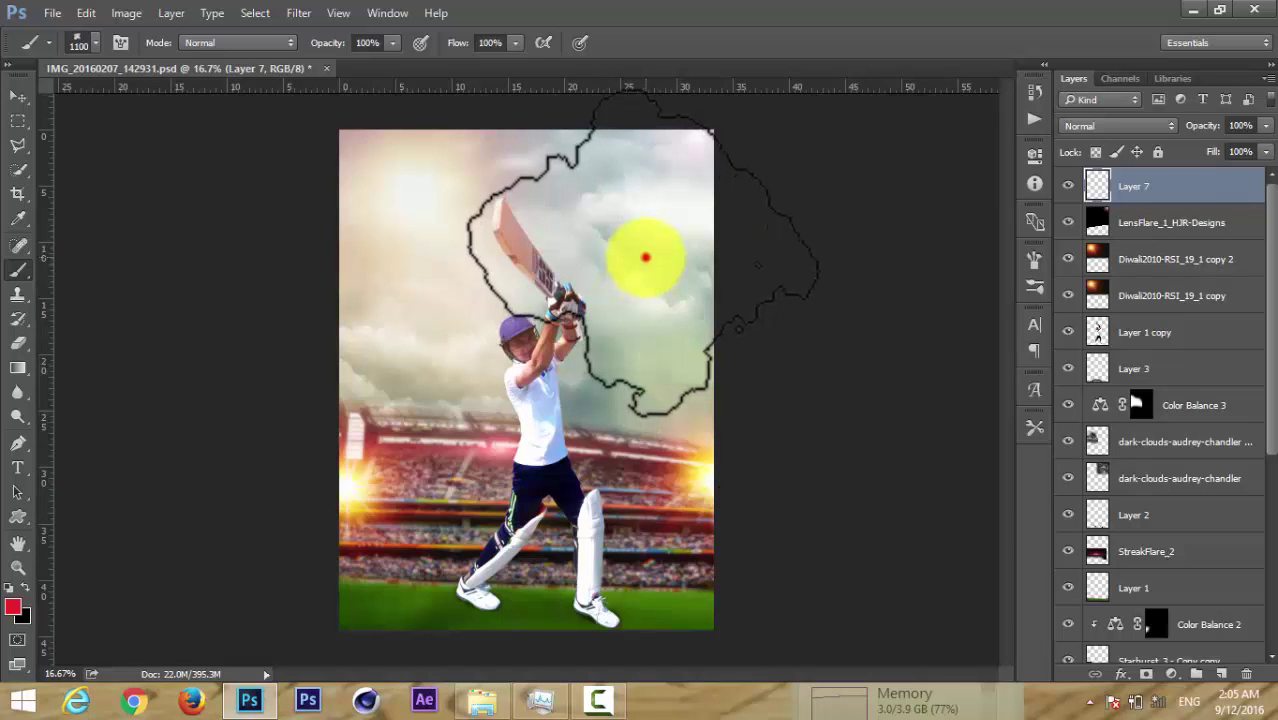
Blend the smoke layer as pale pink and stamp a second smoke patch lower right.
{"action": "left_click", "coordinate": [1142, 127]}
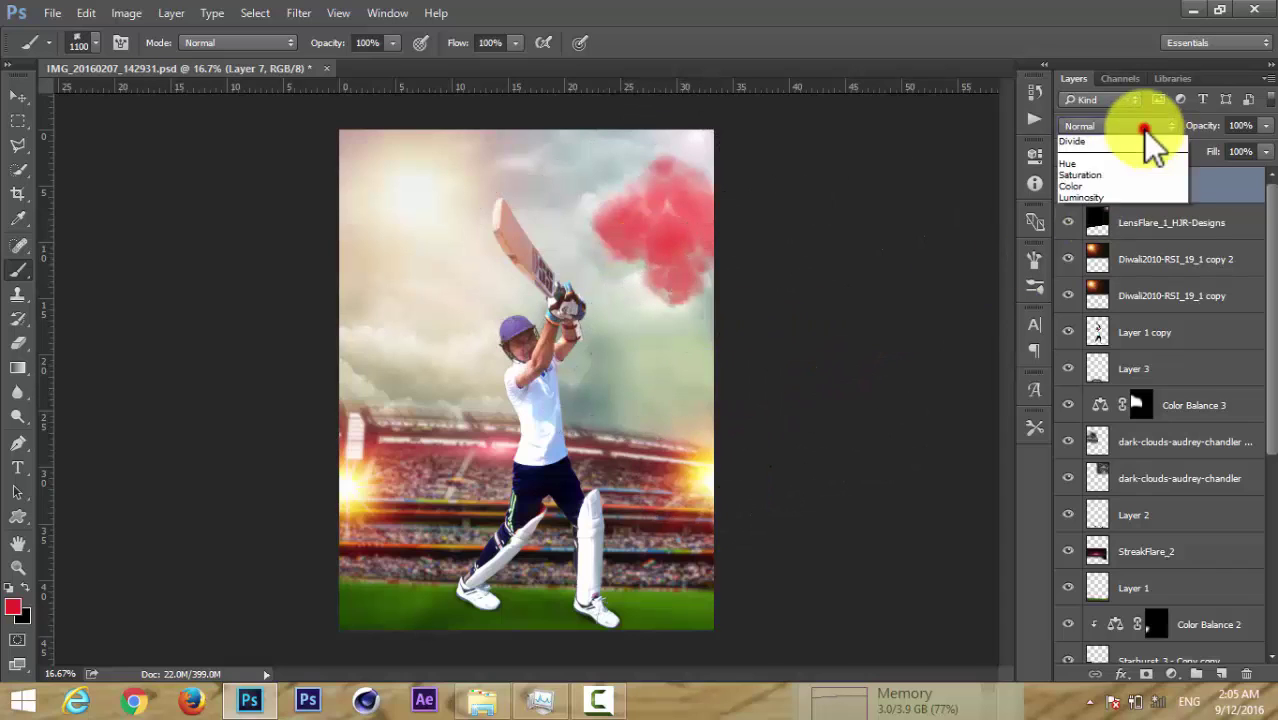
{"action": "left_click", "coordinate": [1104, 256]}
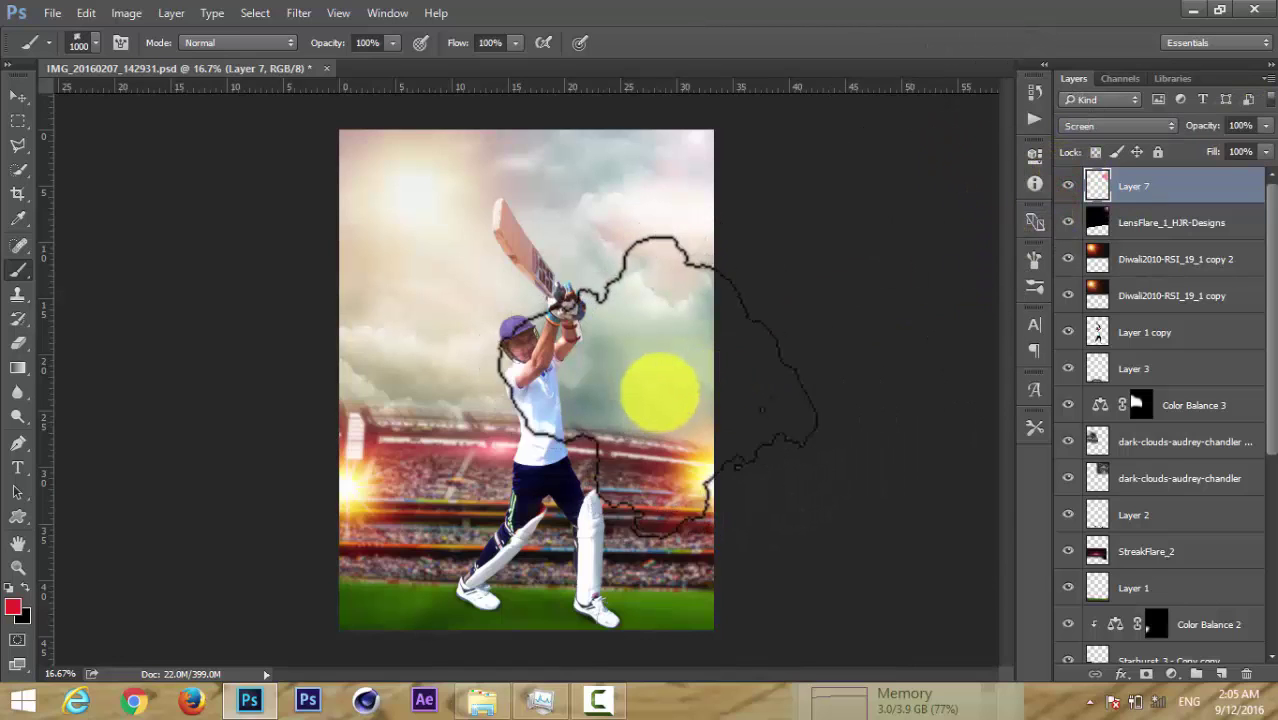
{"action": "left_click", "coordinate": [664, 391]}
{"action": "key", "text": "bracketleft"}
{"action": "key", "text": "bracketleft"}
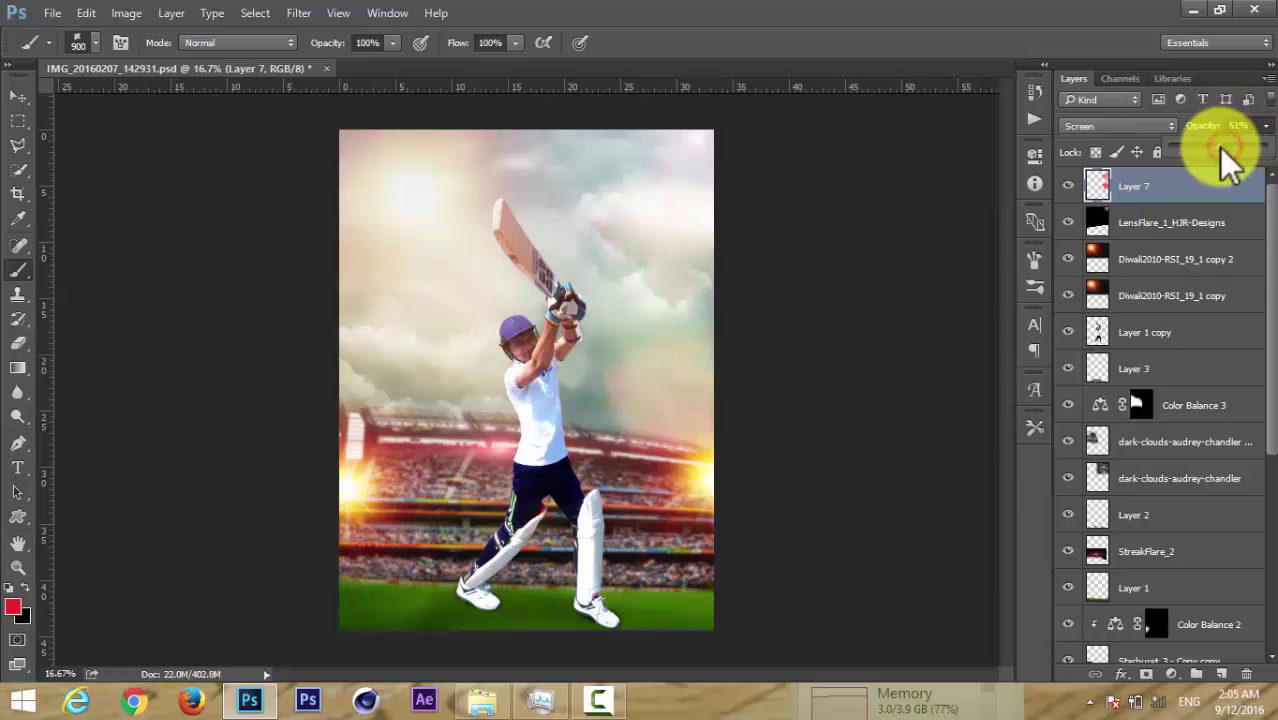
Bring Layer 7 back to full opacity and browse the blend mode list.
{"action": "left_click_drag", "start_coordinate": [1219, 148], "coordinate": [1266, 148]}
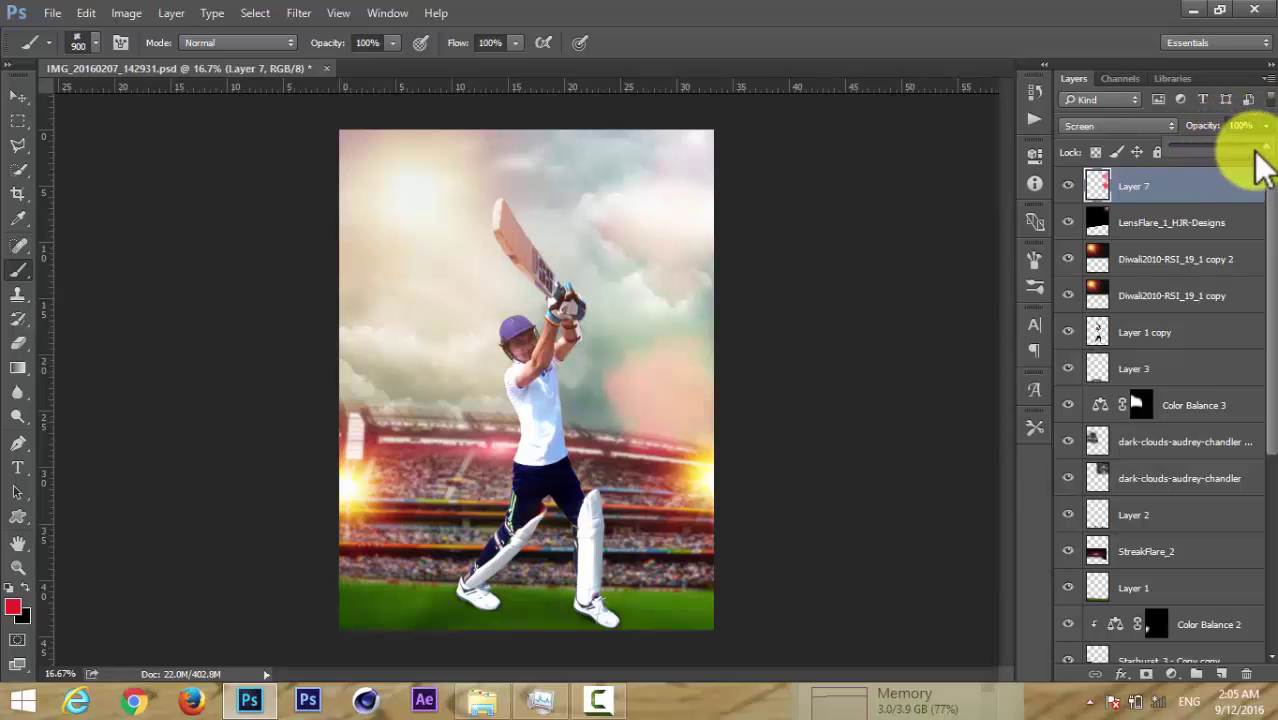
{"action": "left_click", "coordinate": [1151, 131]}
{"action": "scroll", "coordinate": [1151, 131], "scroll_direction": "down", "scroll_amount": 5}
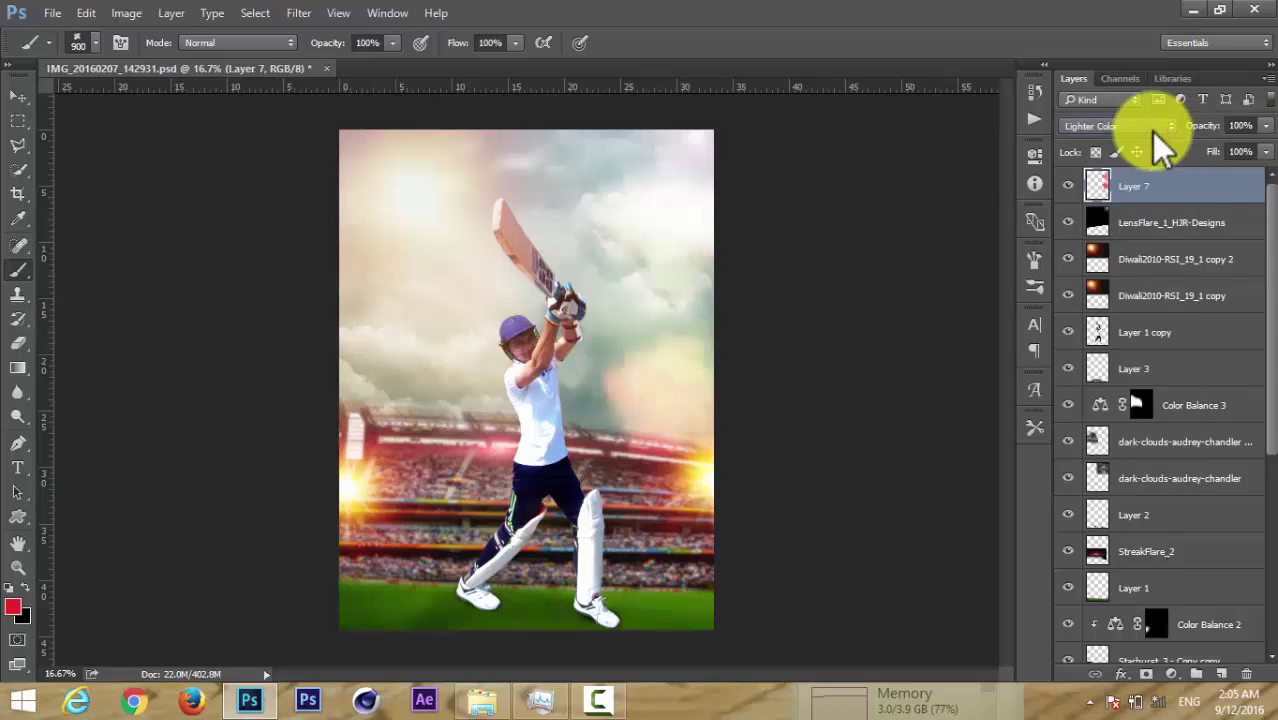
{"action": "scroll", "coordinate": [1151, 131], "scroll_direction": "down", "scroll_amount": 1}
{"action": "scroll", "coordinate": [1151, 131], "scroll_direction": "down", "scroll_amount": 1}
{"action": "scroll", "coordinate": [1151, 131], "scroll_direction": "down", "scroll_amount": 2}
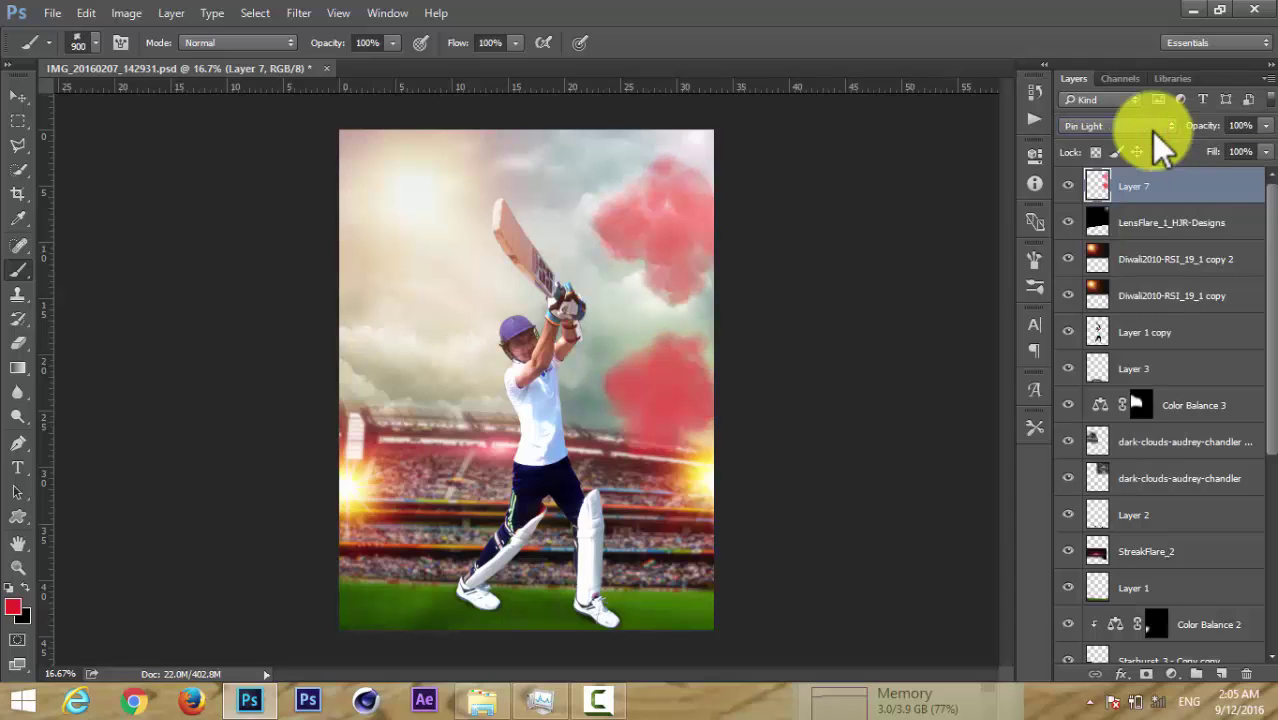
{"action": "scroll", "coordinate": [1151, 131], "scroll_direction": "down", "scroll_amount": 1}
{"action": "scroll", "coordinate": [1151, 131], "scroll_direction": "down", "scroll_amount": 1}
{"action": "scroll", "coordinate": [1151, 131], "scroll_direction": "down", "scroll_amount": 2}
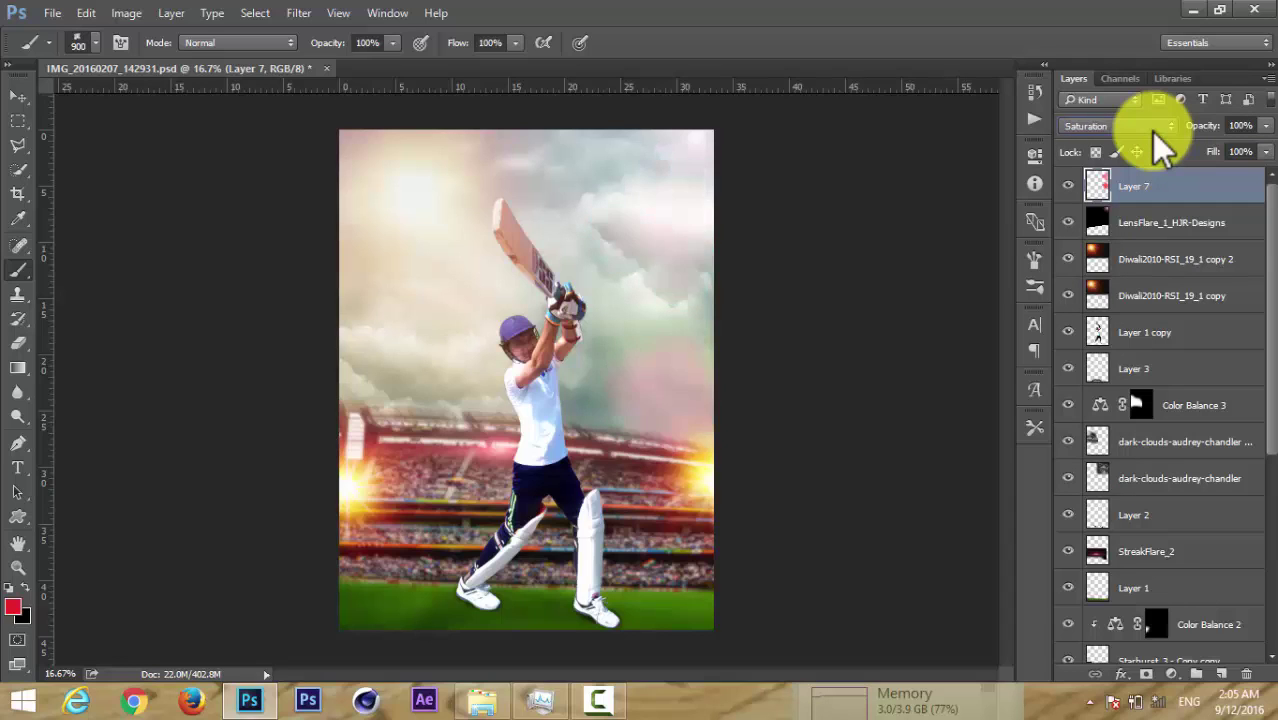
{"action": "scroll", "coordinate": [1151, 131], "scroll_direction": "down", "scroll_amount": 1}
{"action": "scroll", "coordinate": [1151, 131], "scroll_direction": "down", "scroll_amount": 1}
{"action": "scroll", "coordinate": [1140, 132], "scroll_direction": "up", "scroll_amount": 1}
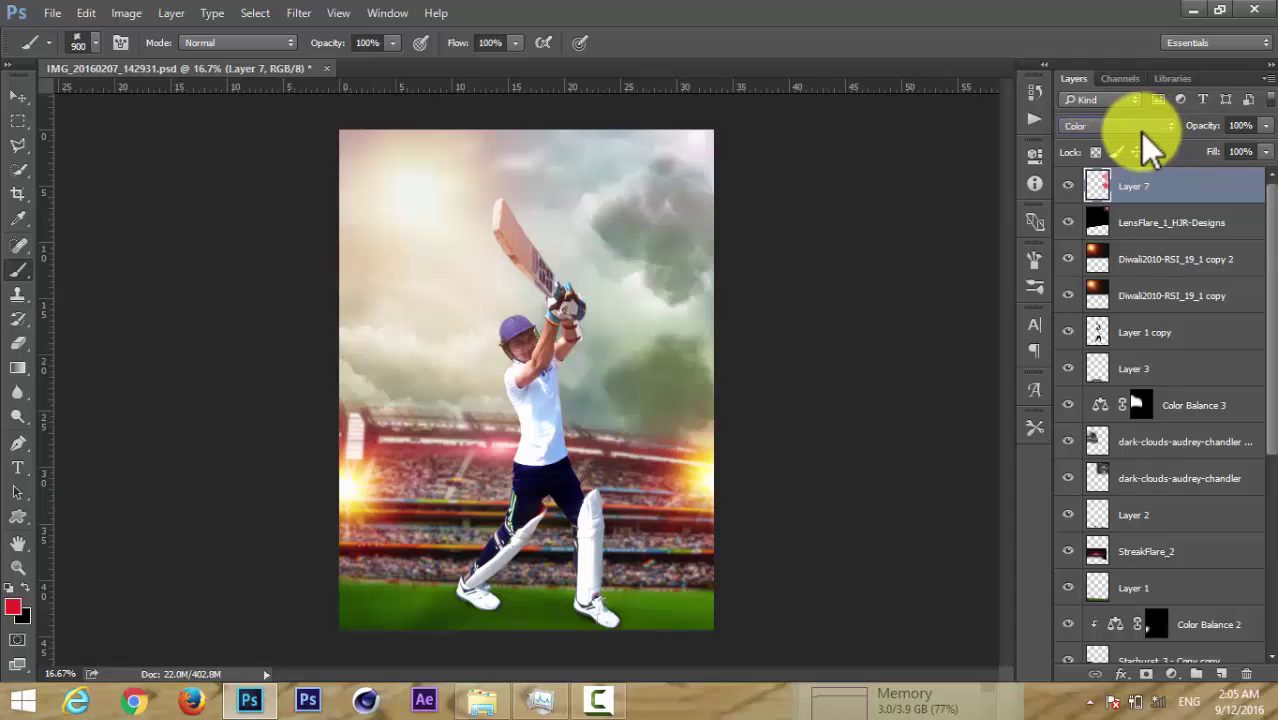
Cycle Layer 7's blend modes from Screen through alternatives, ending on Lighten.
{"action": "left_click", "coordinate": [1140, 129]}
{"action": "left_click", "coordinate": [1131, 243]}
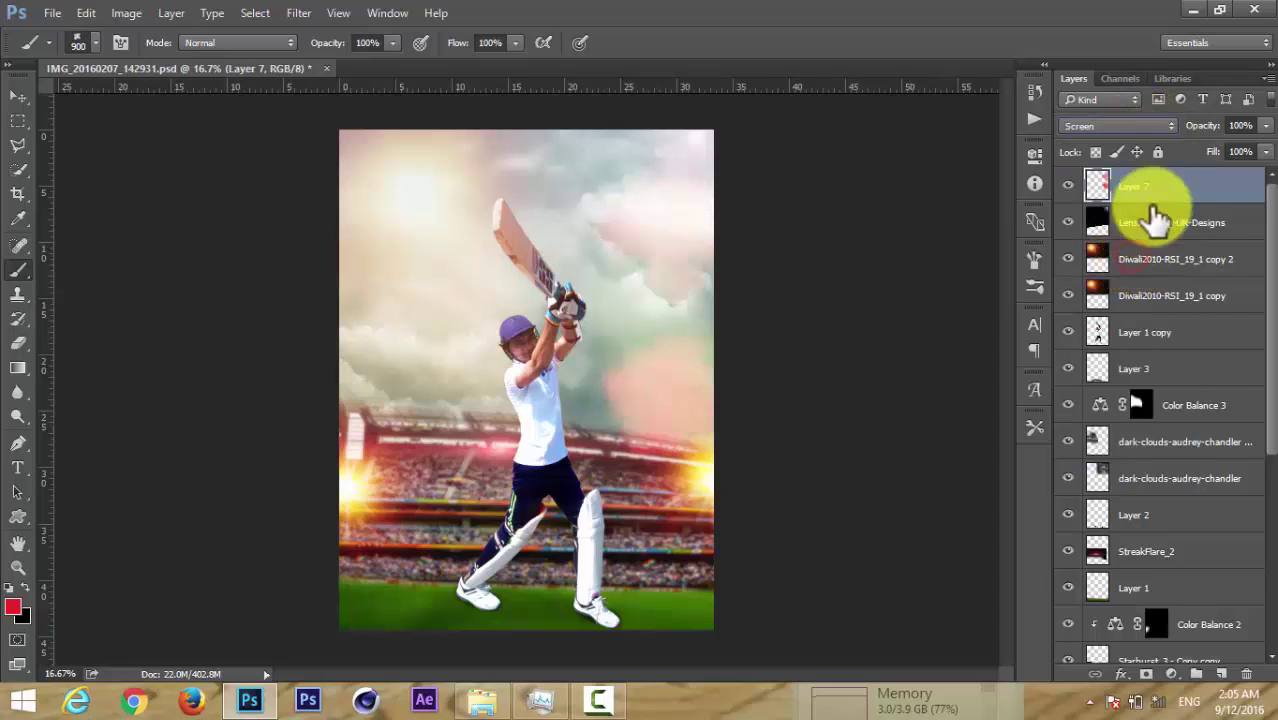
{"action": "left_click", "coordinate": [1075, 128]}
{"action": "left_click", "coordinate": [1085, 152]}
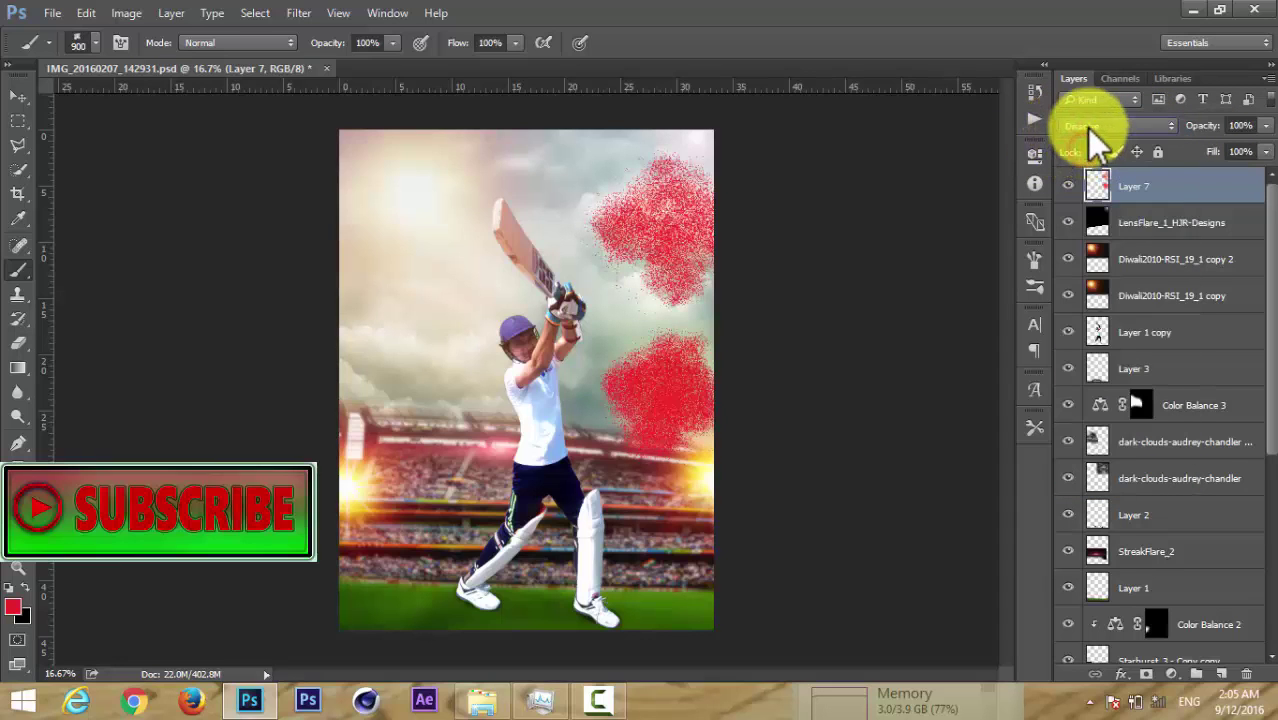
{"action": "left_click", "coordinate": [1087, 128]}
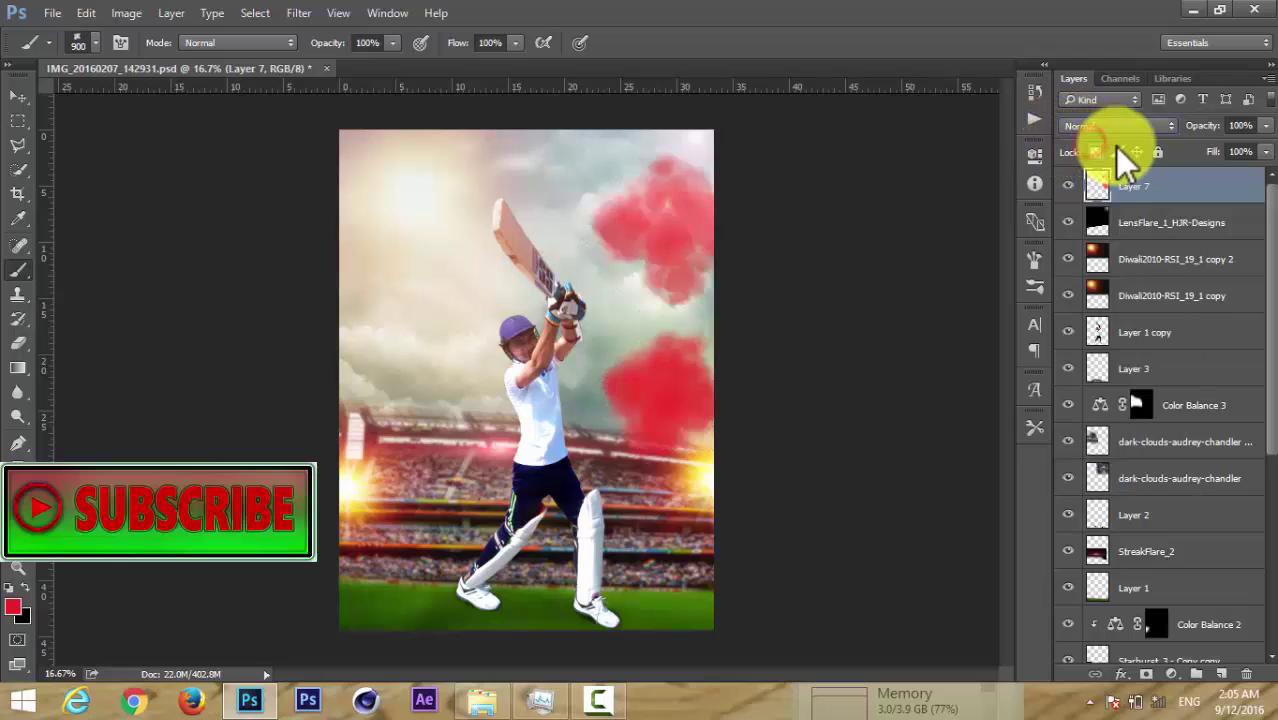
{"action": "key", "text": "Down"}
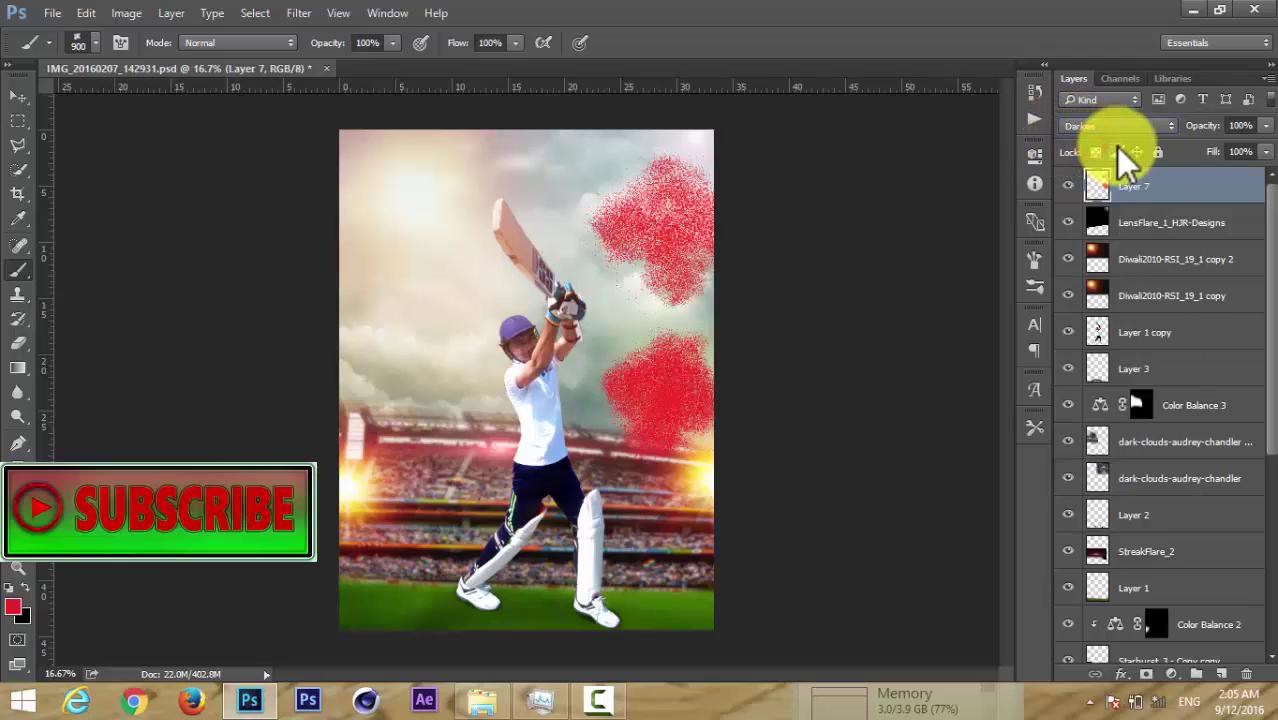
{"action": "key", "text": "Down"}
{"action": "key", "text": "Down"}
{"action": "key", "text": "Down"}
{"action": "key", "text": "Down"}
{"action": "key", "text": "Down"}
{"action": "key", "text": "Down"}
{"action": "key", "text": "Down"}
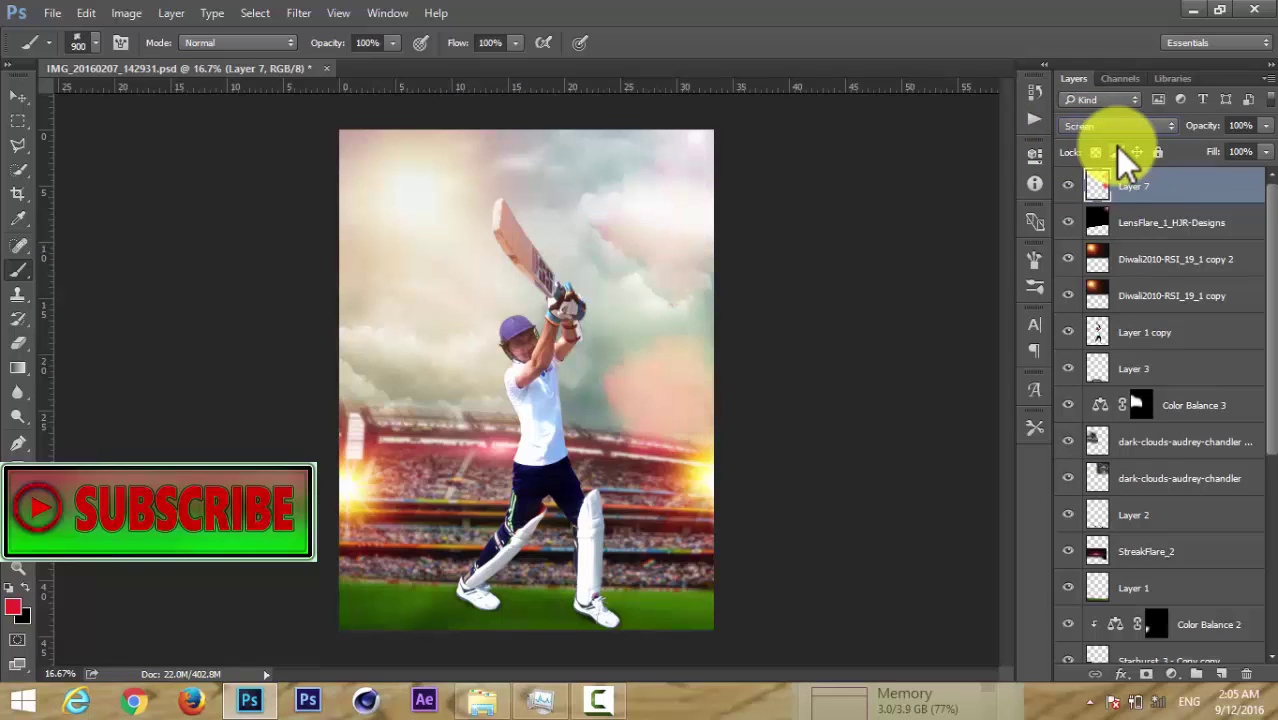
{"action": "key", "text": "Up"}
{"action": "key", "text": "Up"}
{"action": "key", "text": "Down"}
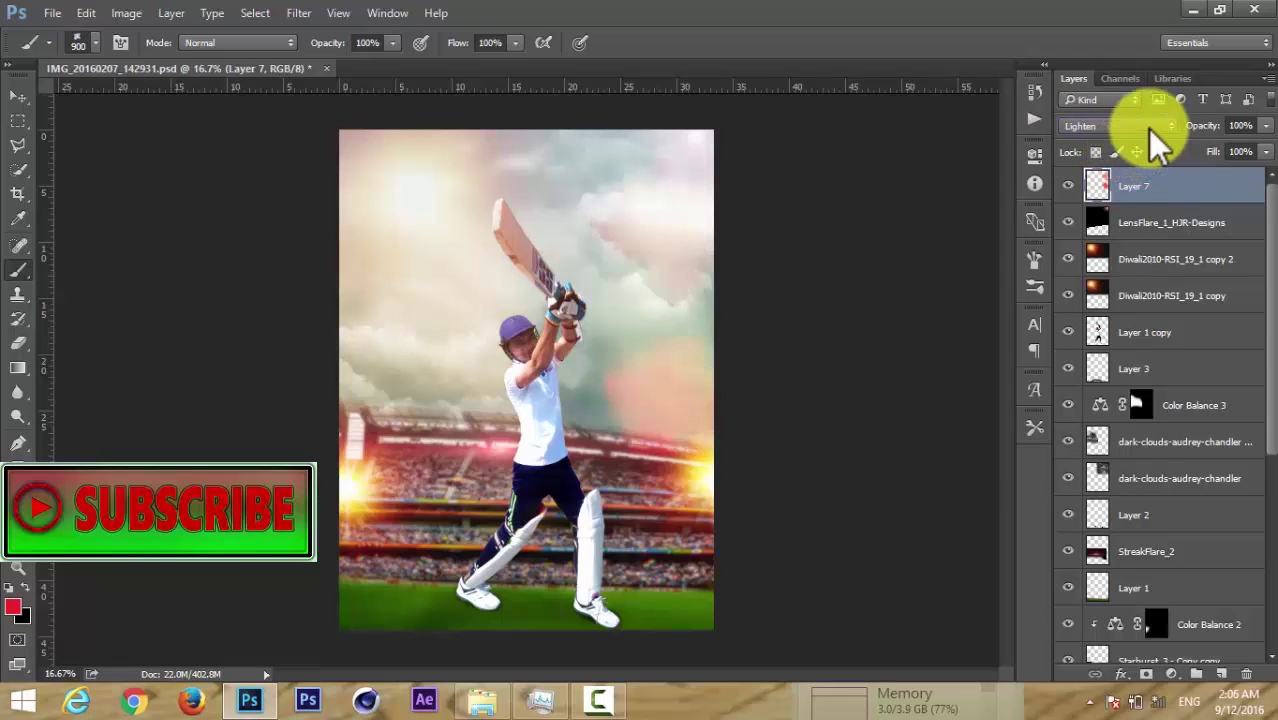
Fade patches of the smoke with a 900 px Eraser at 28% opacity.
{"action": "left_click", "coordinate": [1182, 186]}
{"action": "left_click", "coordinate": [20, 343]}
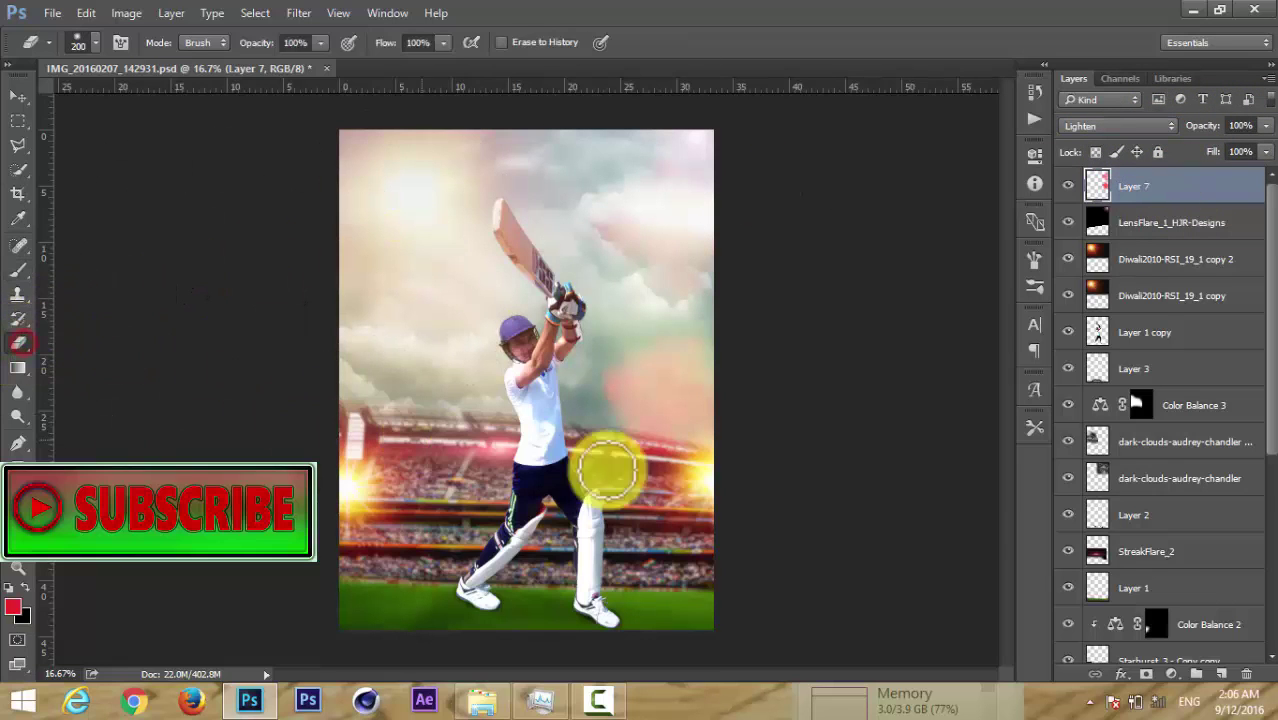
{"action": "key", "text": "bracketright"}
{"action": "key", "text": "bracketright"}
{"action": "key", "text": "bracketright"}
{"action": "key", "text": "bracketright"}
{"action": "key", "text": "bracketright"}
{"action": "key", "text": "bracketright"}
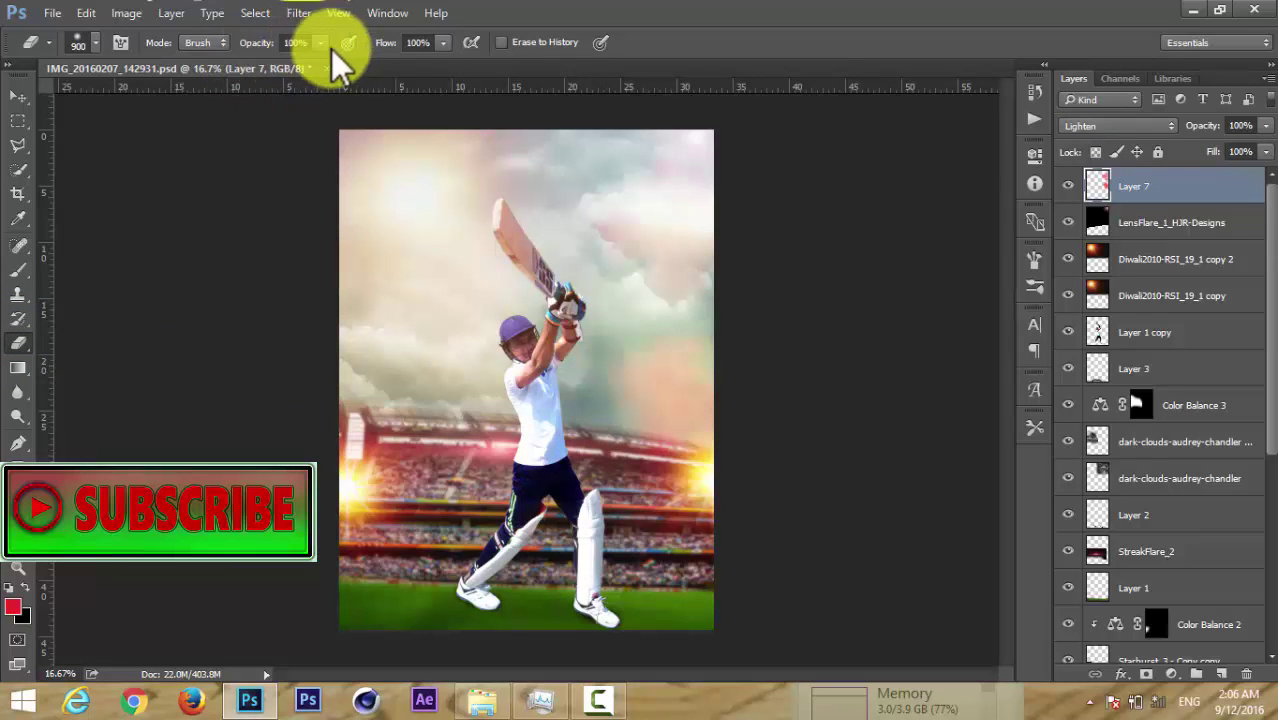
{"action": "left_click_drag", "start_coordinate": [320, 42], "coordinate": [259, 66]}
{"action": "left_click", "coordinate": [580, 356]}
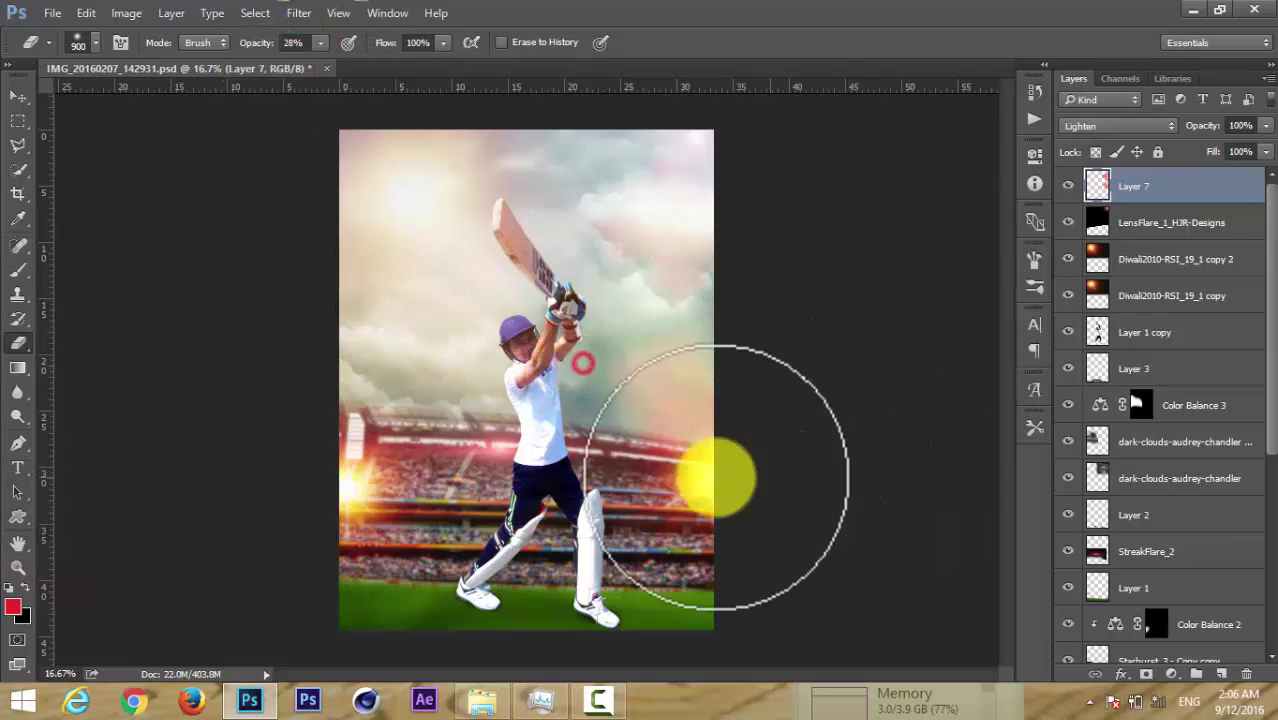
{"action": "left_click", "coordinate": [686, 484]}
{"action": "left_click", "coordinate": [584, 228]}
{"action": "left_click", "coordinate": [683, 140]}
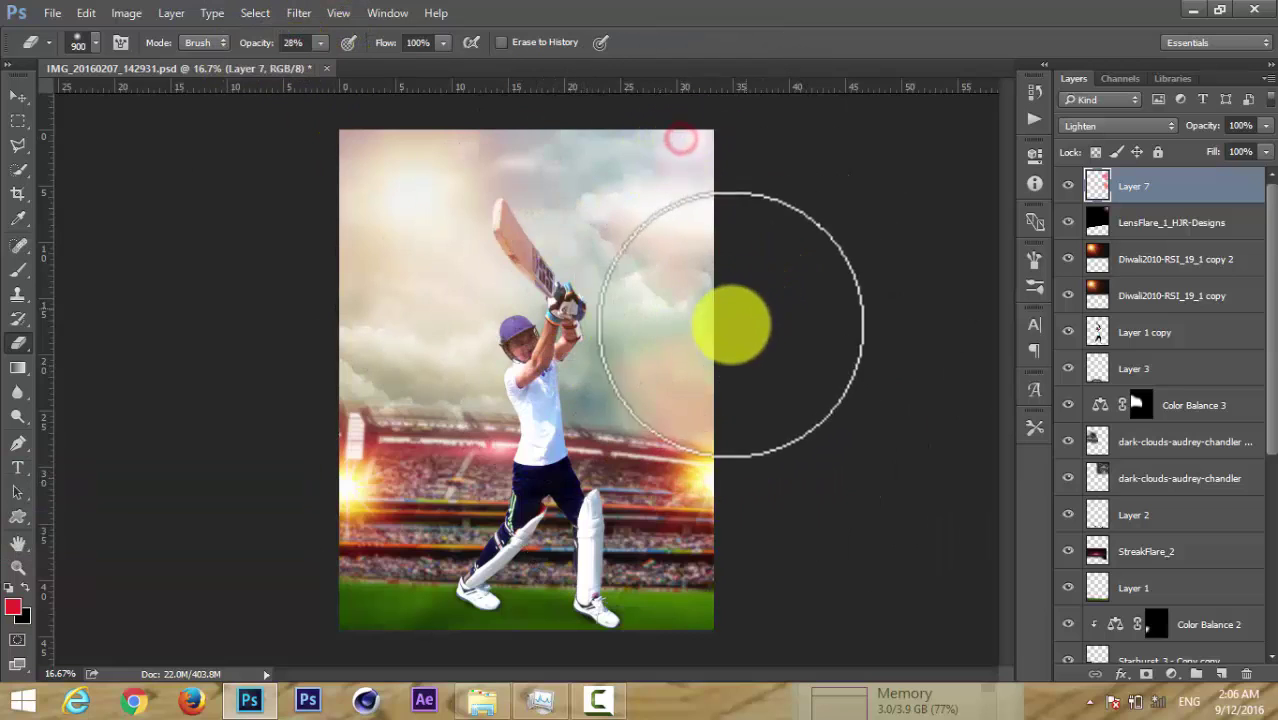
{"action": "left_click", "coordinate": [720, 317]}
{"action": "left_click", "coordinate": [1222, 673]}
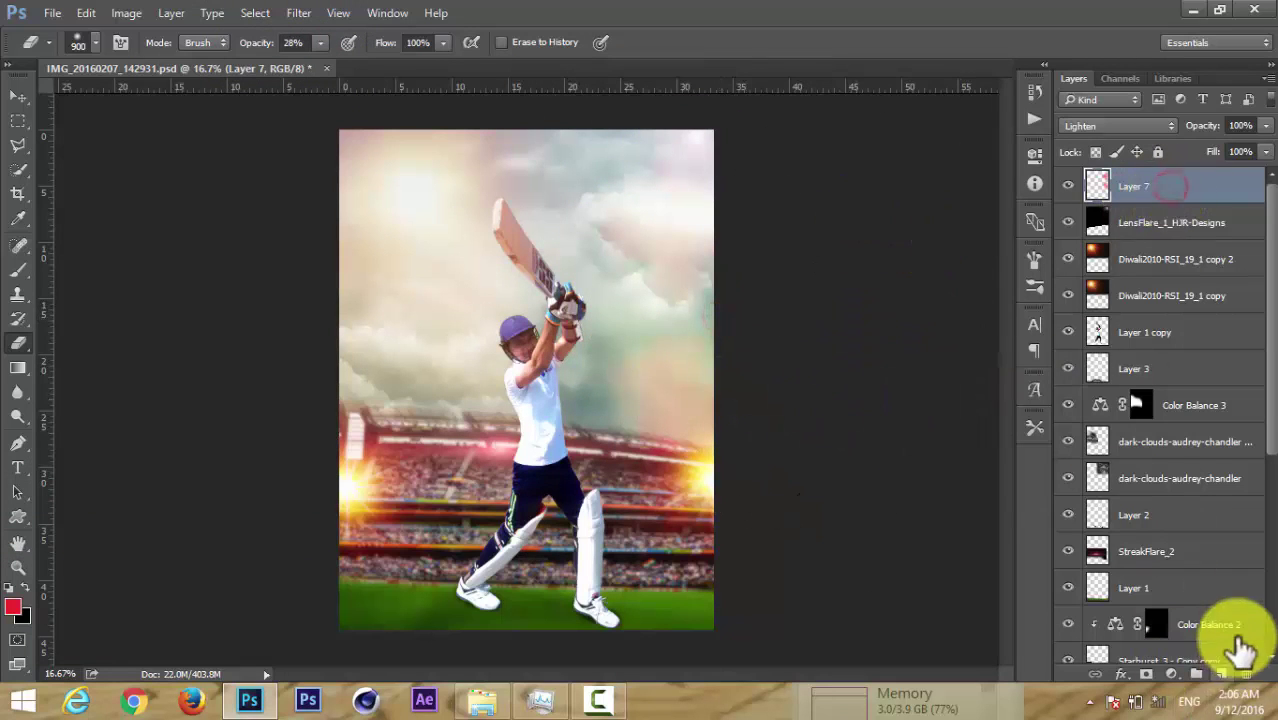
Paint a bright yellow glow over the sky near the bat on Layer 8.
{"action": "key", "text": "b"}
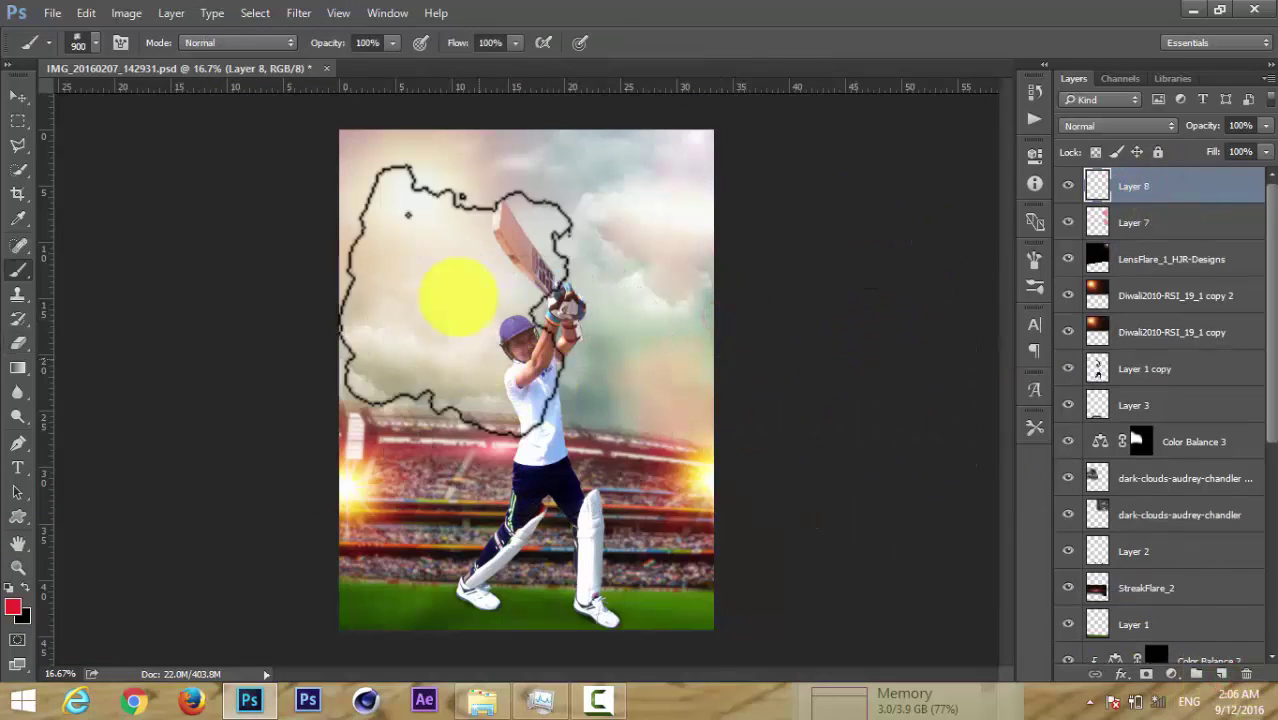
{"action": "left_click", "coordinate": [13, 606]}
{"action": "left_click", "coordinate": [937, 302]}
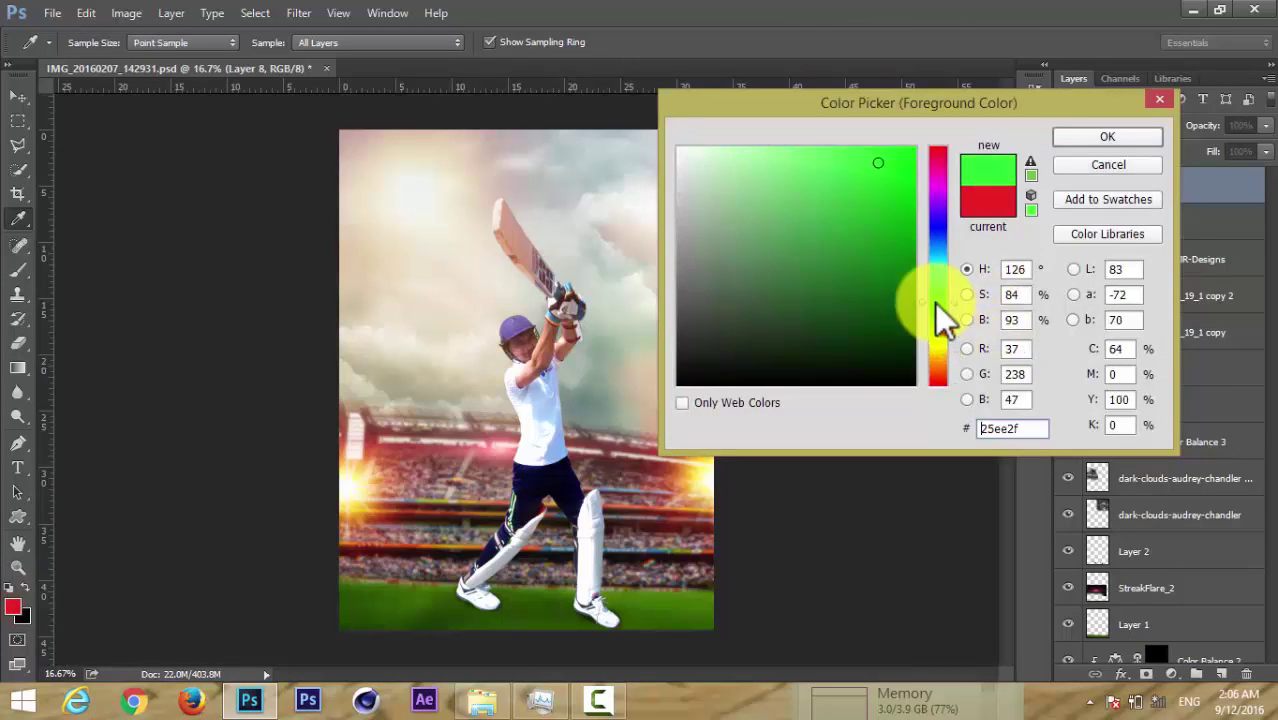
{"action": "left_click", "coordinate": [803, 237]}
{"action": "left_click", "coordinate": [937, 345]}
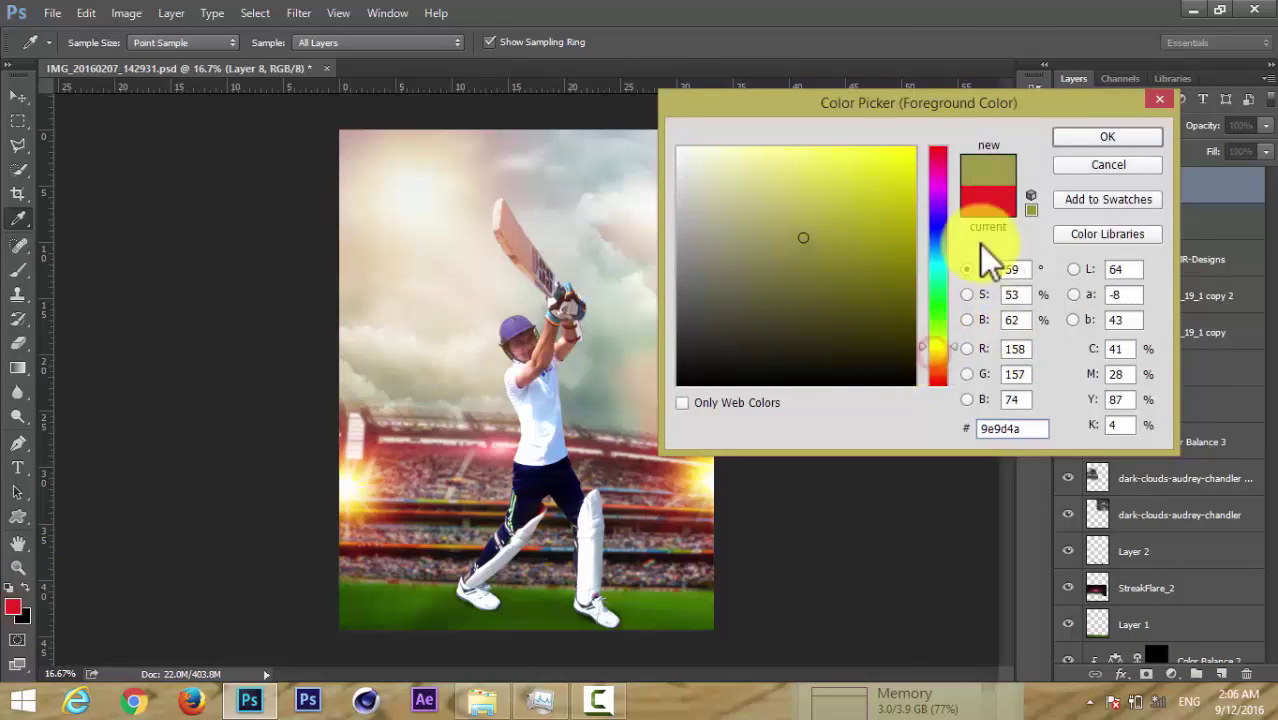
{"action": "left_click", "coordinate": [886, 160]}
{"action": "left_click", "coordinate": [1128, 137]}
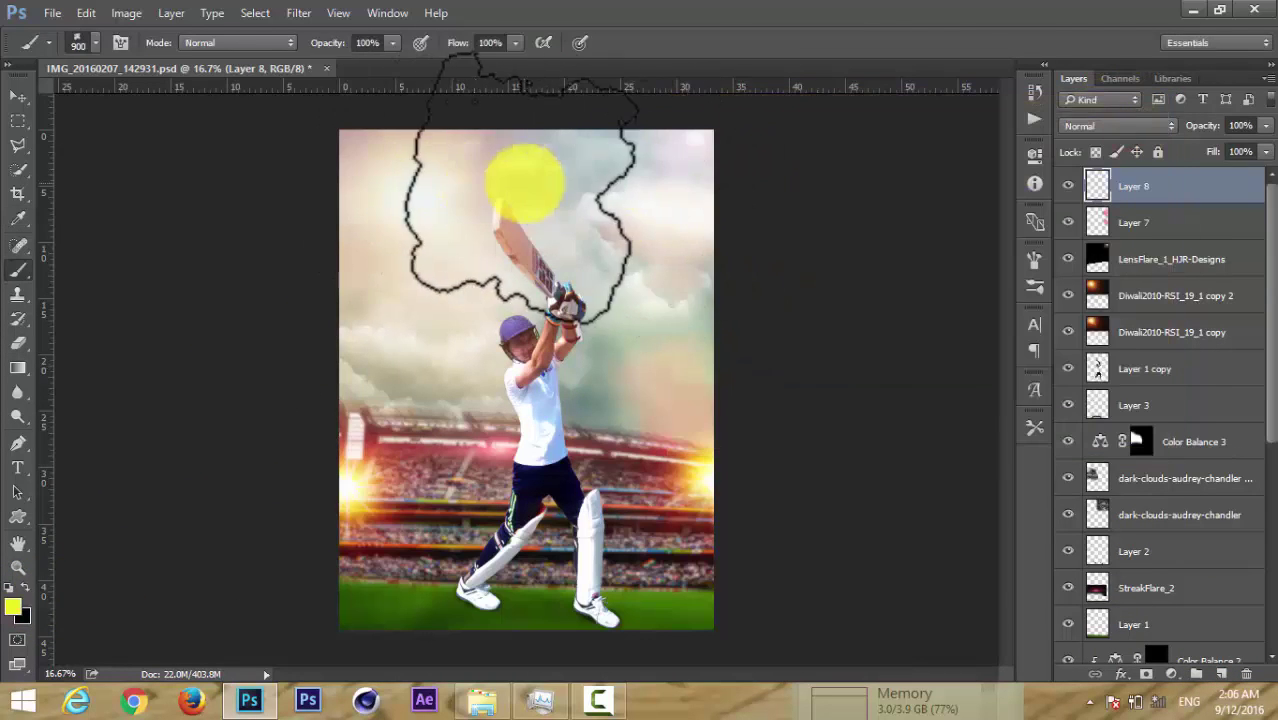
{"action": "left_click_drag", "start_coordinate": [551, 200], "coordinate": [612, 210]}
Set the yellow glow layer to Screen blend at about half opacity.
{"action": "left_click", "coordinate": [1128, 130]}
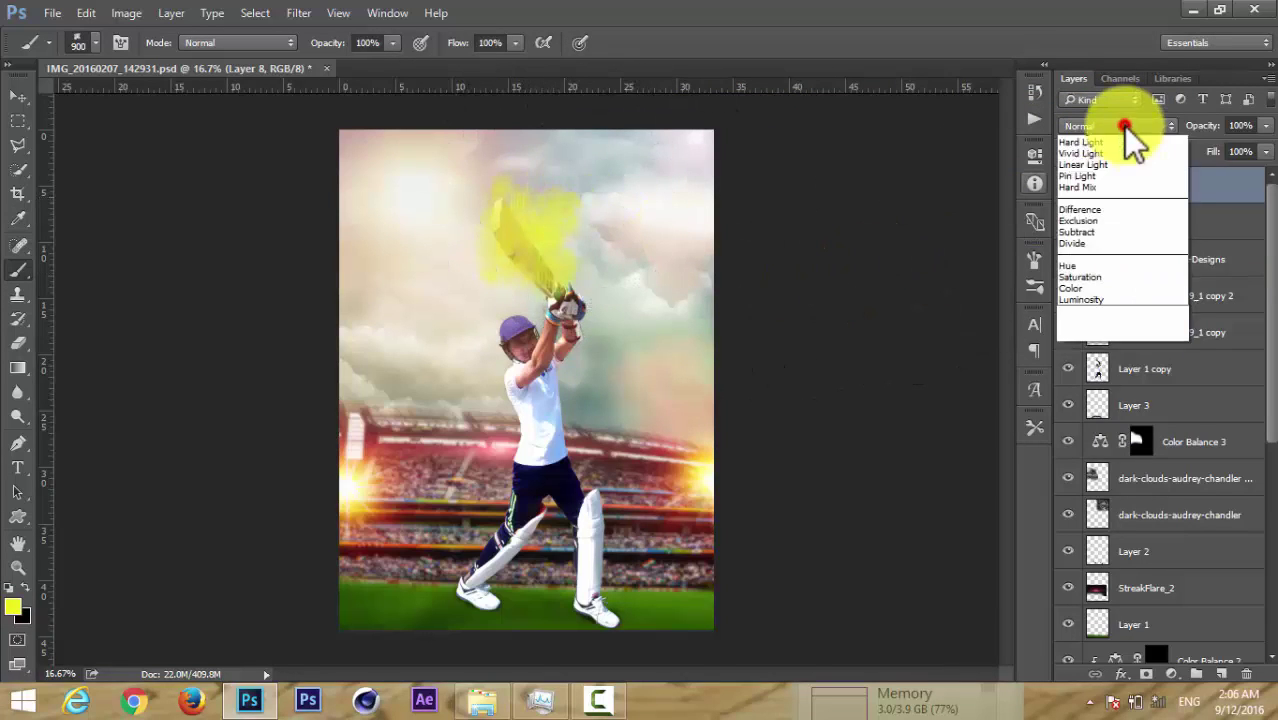
{"action": "left_click", "coordinate": [1098, 255]}
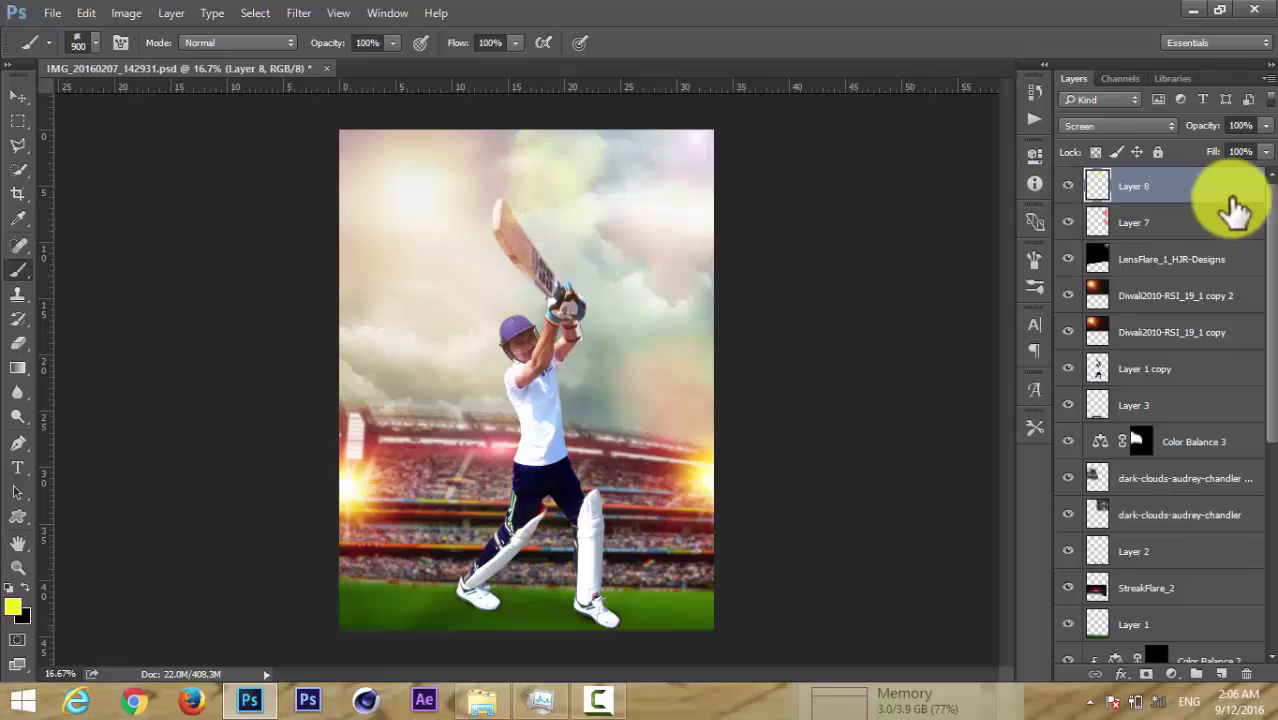
{"action": "left_click", "coordinate": [1266, 125]}
{"action": "left_click_drag", "start_coordinate": [1220, 137], "coordinate": [1217, 142]}
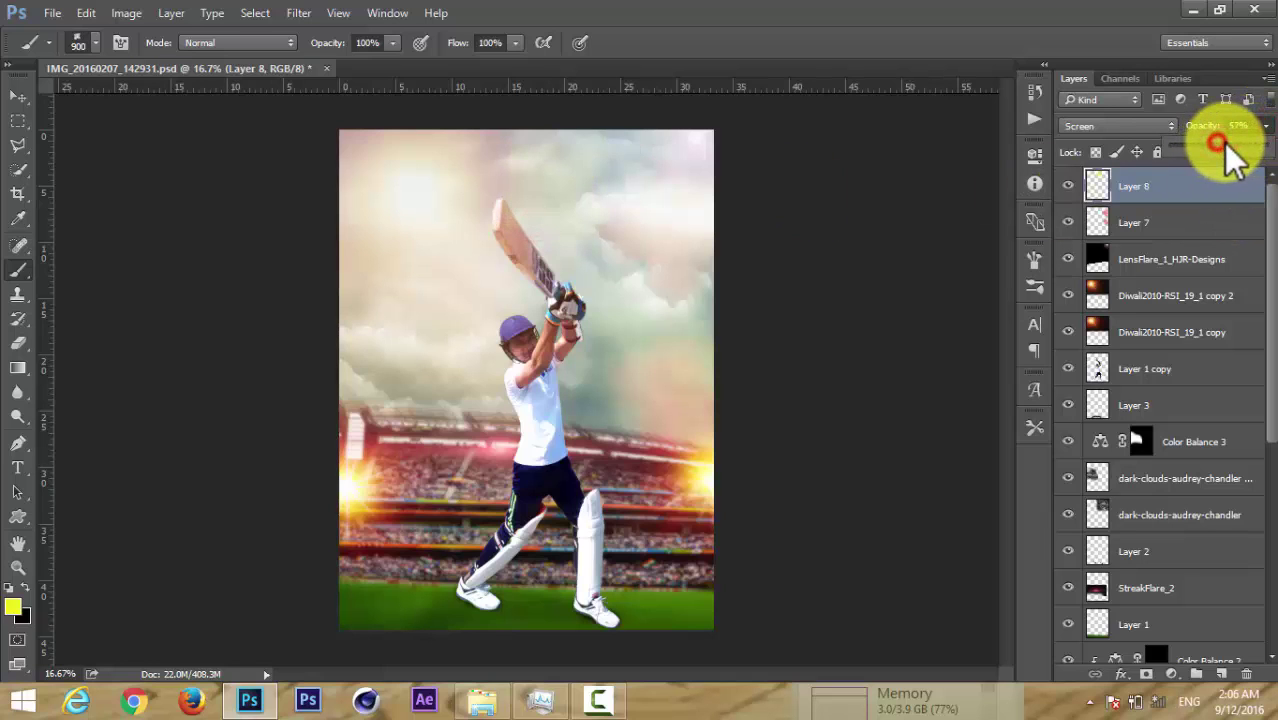
Duplicate the glow twice, one lower at about 31% opacity and one right of the bat.
{"action": "mouse_move", "coordinate": [575, 178]}
{"action": "left_mouse_down"}
{"action": "mouse_move", "coordinate": [537, 395]}
{"action": "mouse_move", "coordinate": [608, 371]}
{"action": "left_mouse_up"}
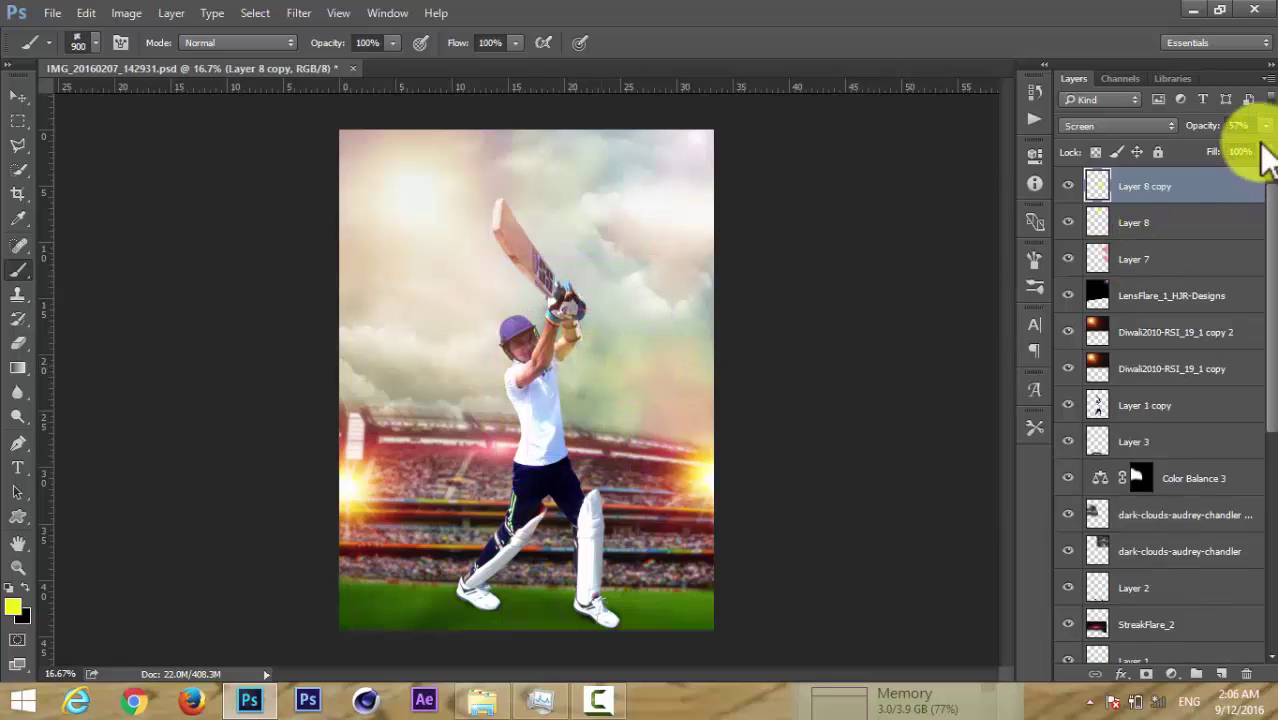
{"action": "left_click_drag", "start_coordinate": [1223, 143], "coordinate": [1204, 147]}
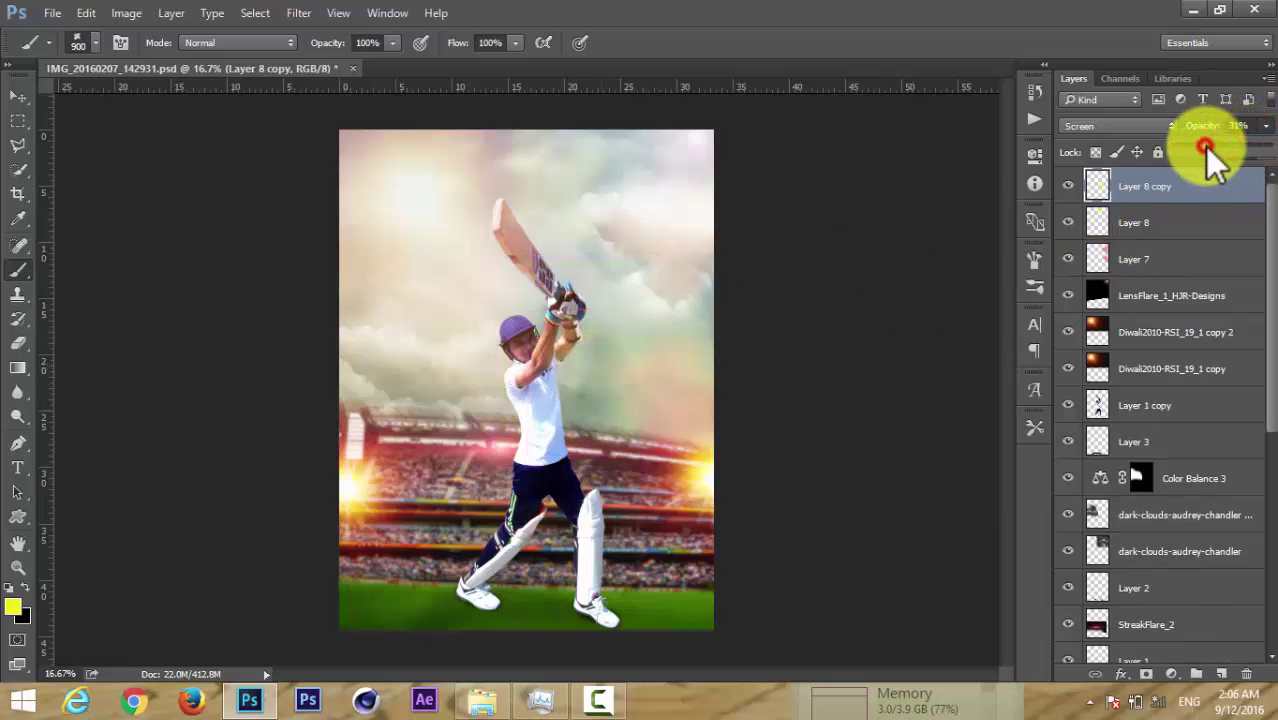
{"action": "left_click_drag", "start_coordinate": [573, 428], "coordinate": [702, 314]}
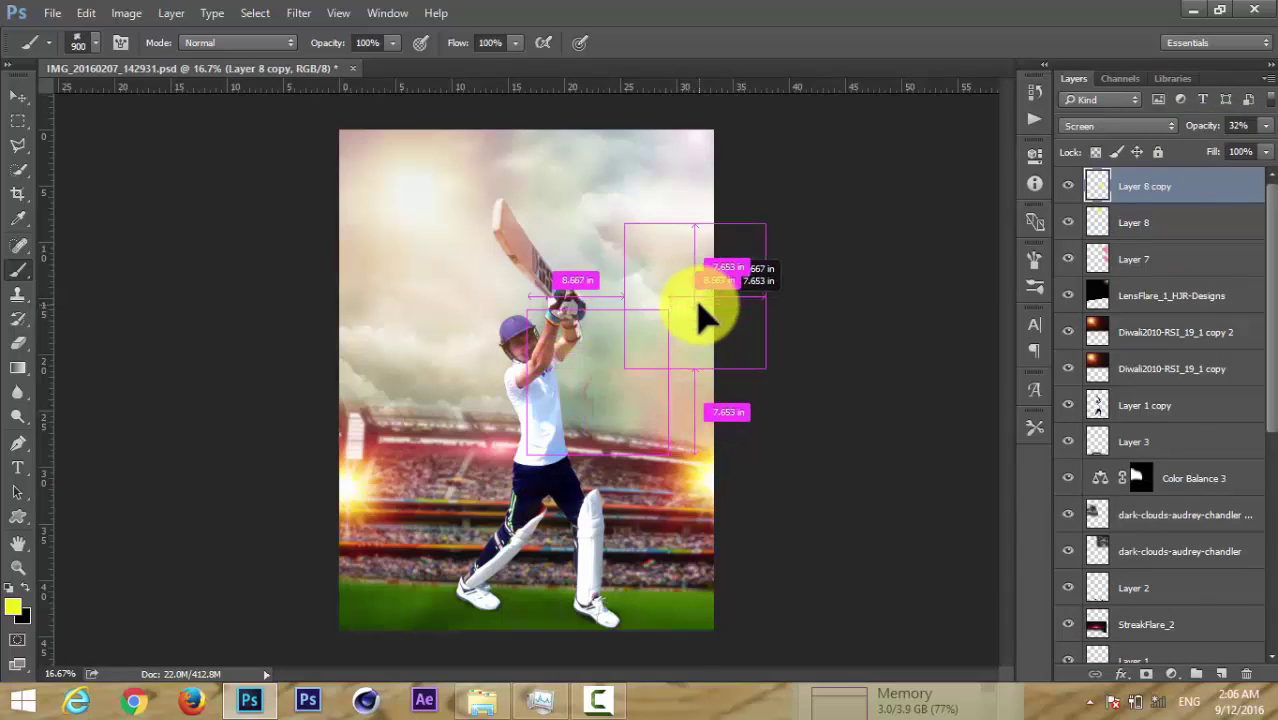
{"action": "scroll", "coordinate": [900, 290], "scroll_direction": "down", "scroll_amount": 1}
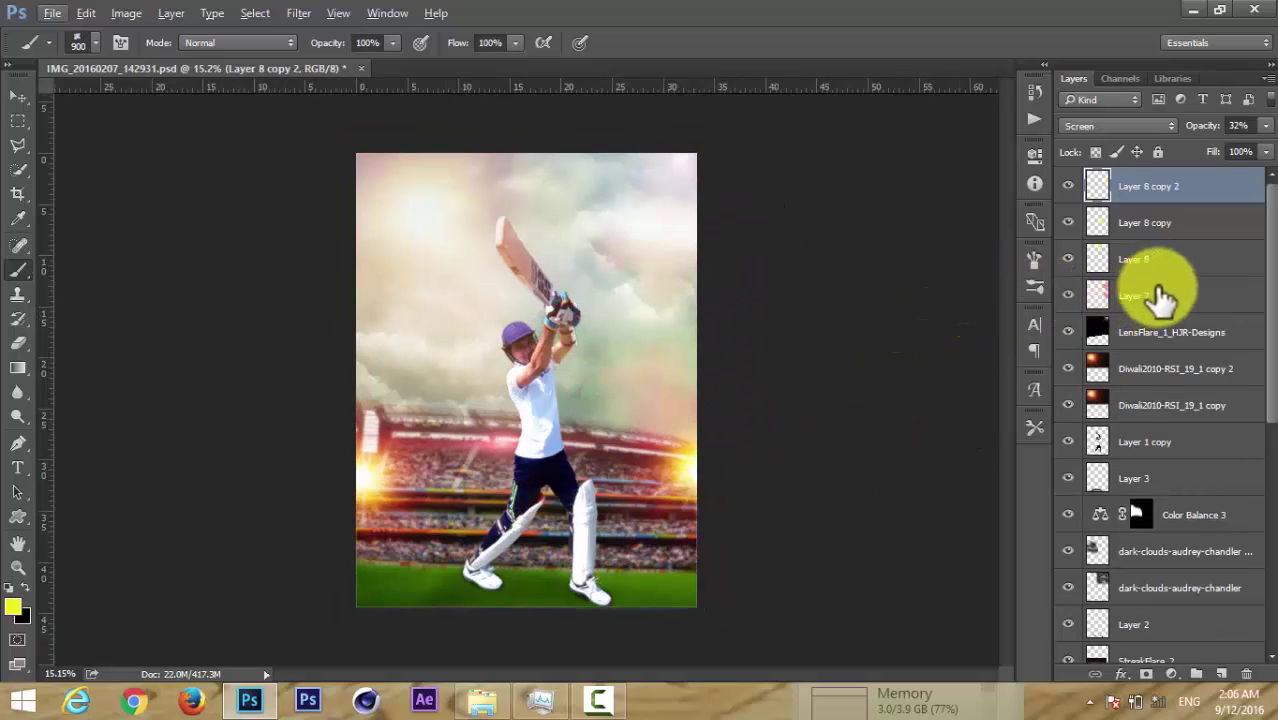
{"action": "left_click", "coordinate": [1158, 228]}
{"action": "left_click", "coordinate": [1164, 256]}
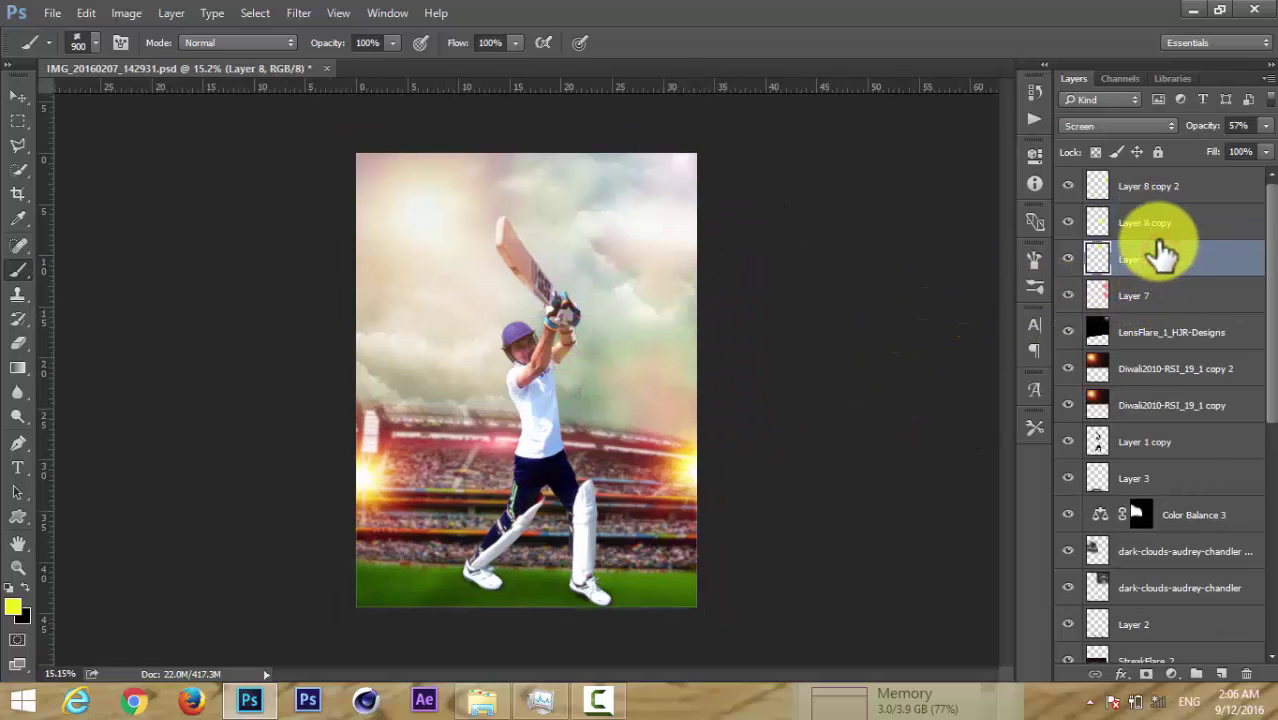
{"action": "scroll", "coordinate": [785, 300], "scroll_direction": "down", "scroll_amount": 1}
{"action": "scroll", "coordinate": [785, 300], "scroll_direction": "up", "scroll_amount": 2}
{"action": "scroll", "coordinate": [788, 300], "scroll_direction": "up", "scroll_amount": 1}
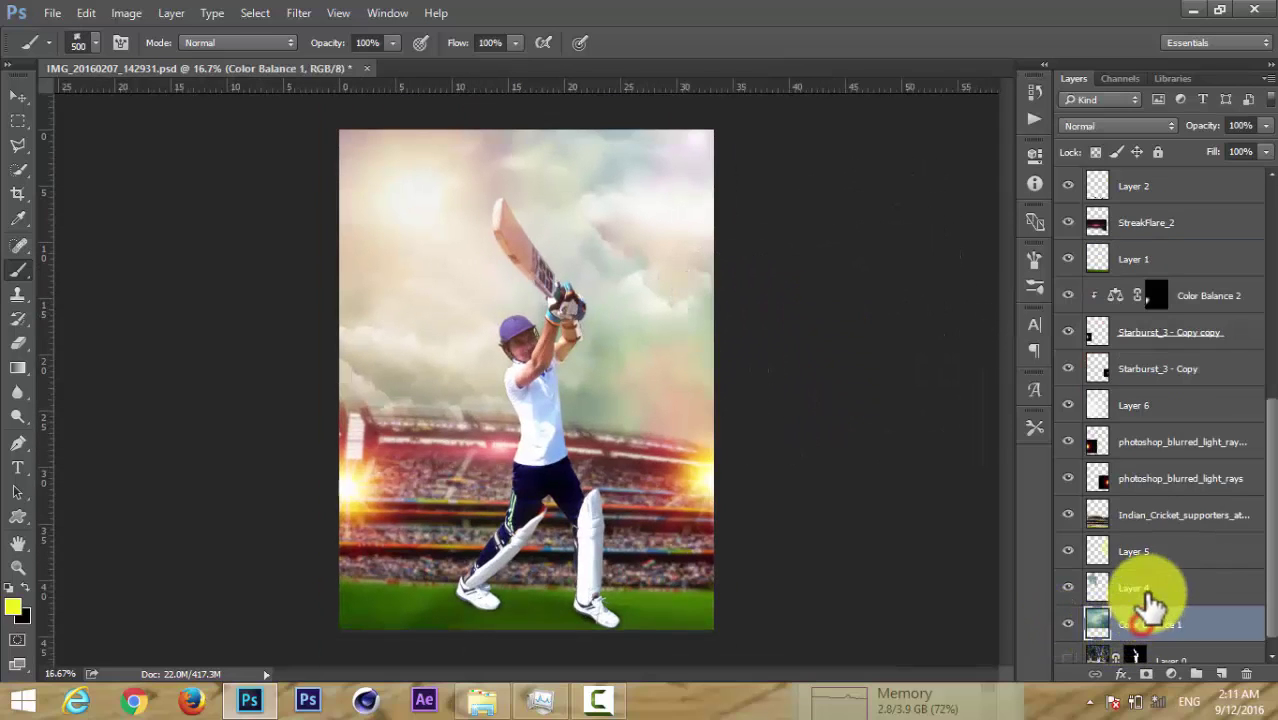
{"action": "left_click", "coordinate": [1145, 590]}
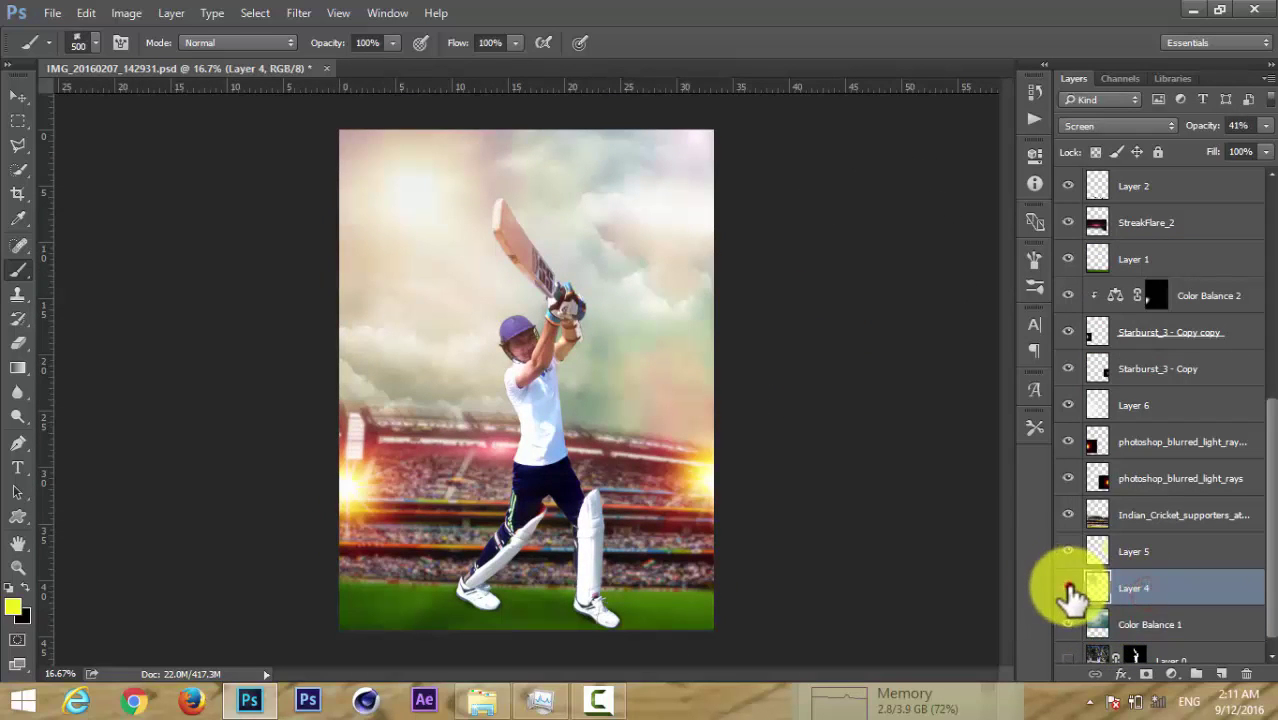
Apply a Gaussian Blur of about 3.7 radius to the dark-clouds-audrey-chandler layer.
{"action": "left_click", "coordinate": [1068, 588]}
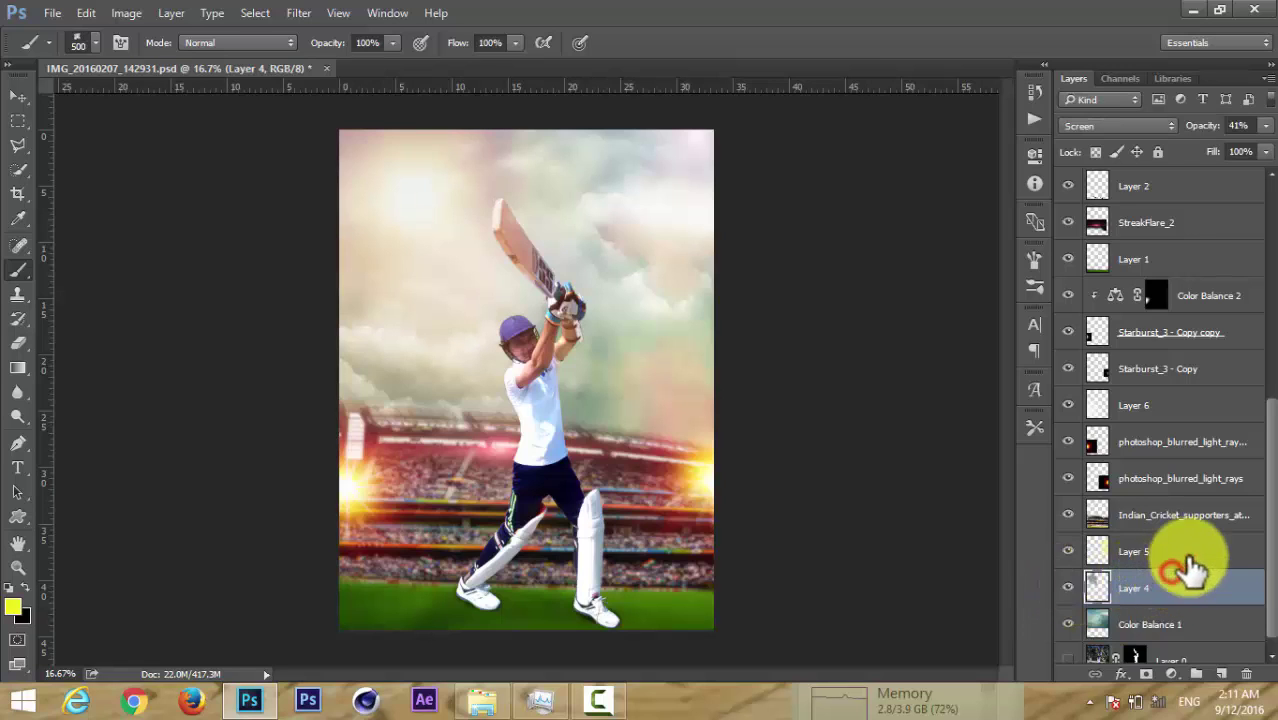
{"action": "scroll", "coordinate": [1185, 540], "scroll_direction": "up", "scroll_amount": 2}
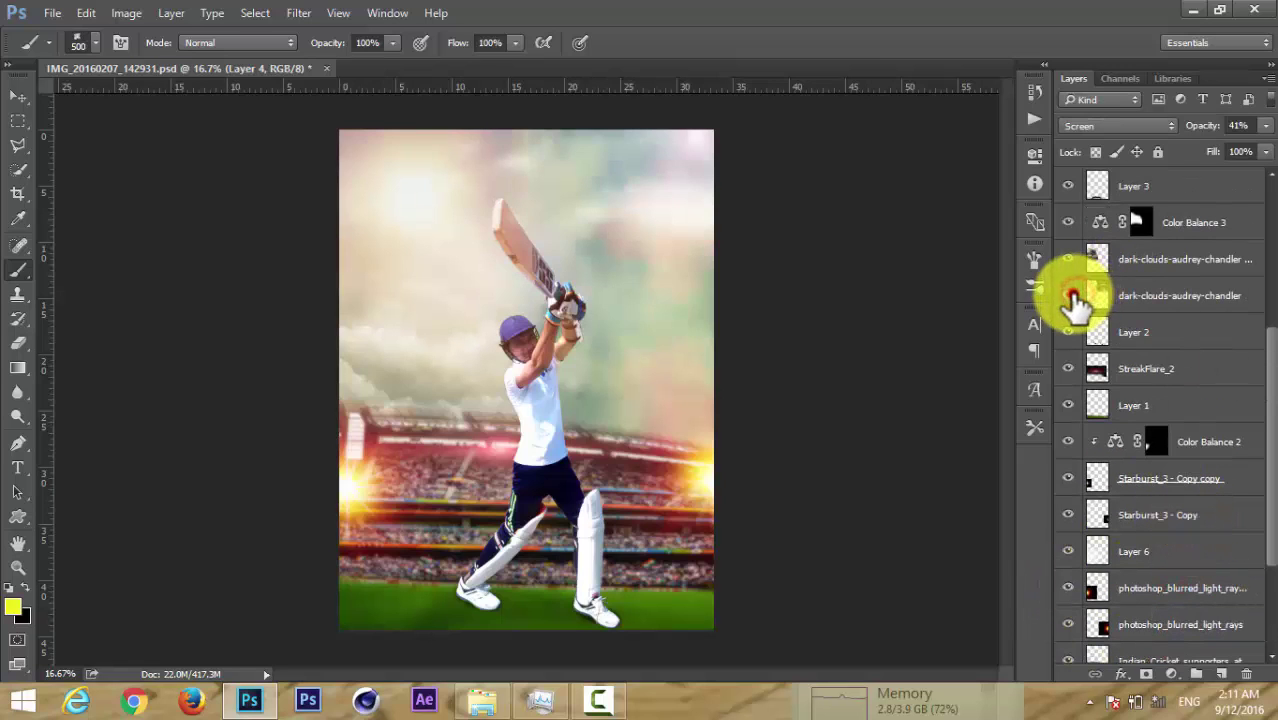
{"action": "left_click", "coordinate": [1142, 295]}
{"action": "left_click", "coordinate": [300, 13]}
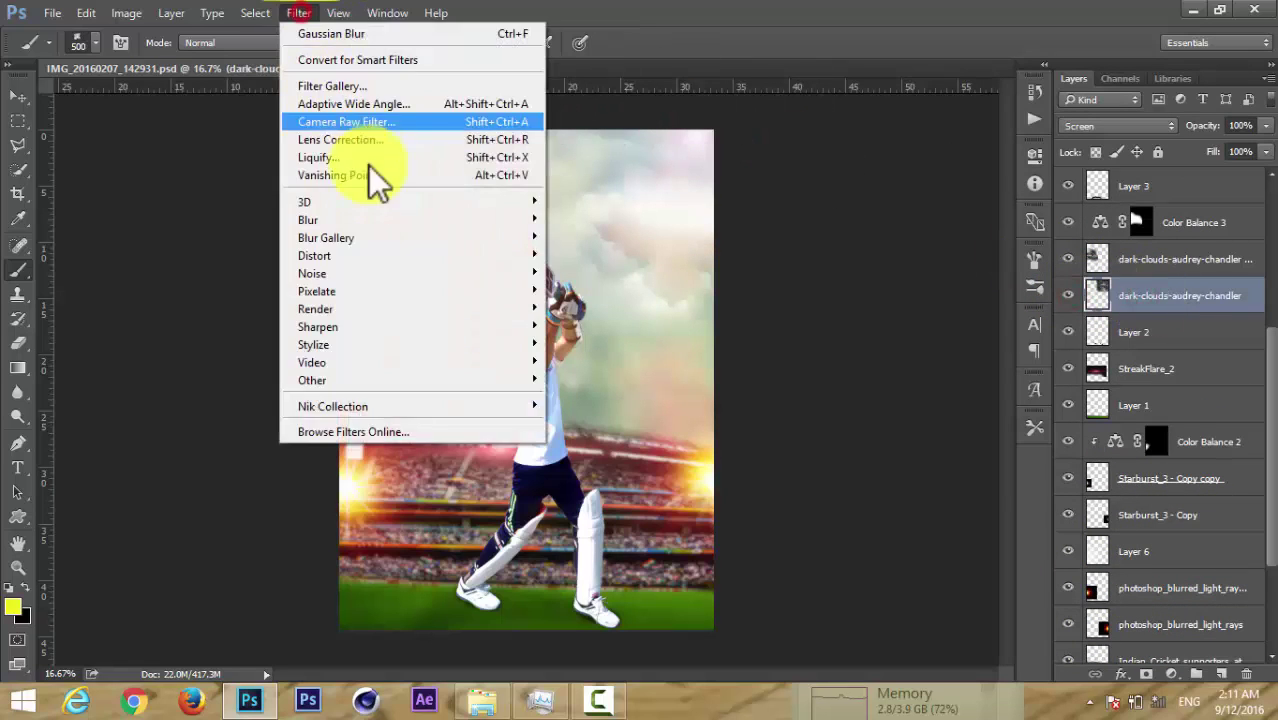
{"action": "left_click", "coordinate": [370, 219]}
{"action": "left_click", "coordinate": [600, 290]}
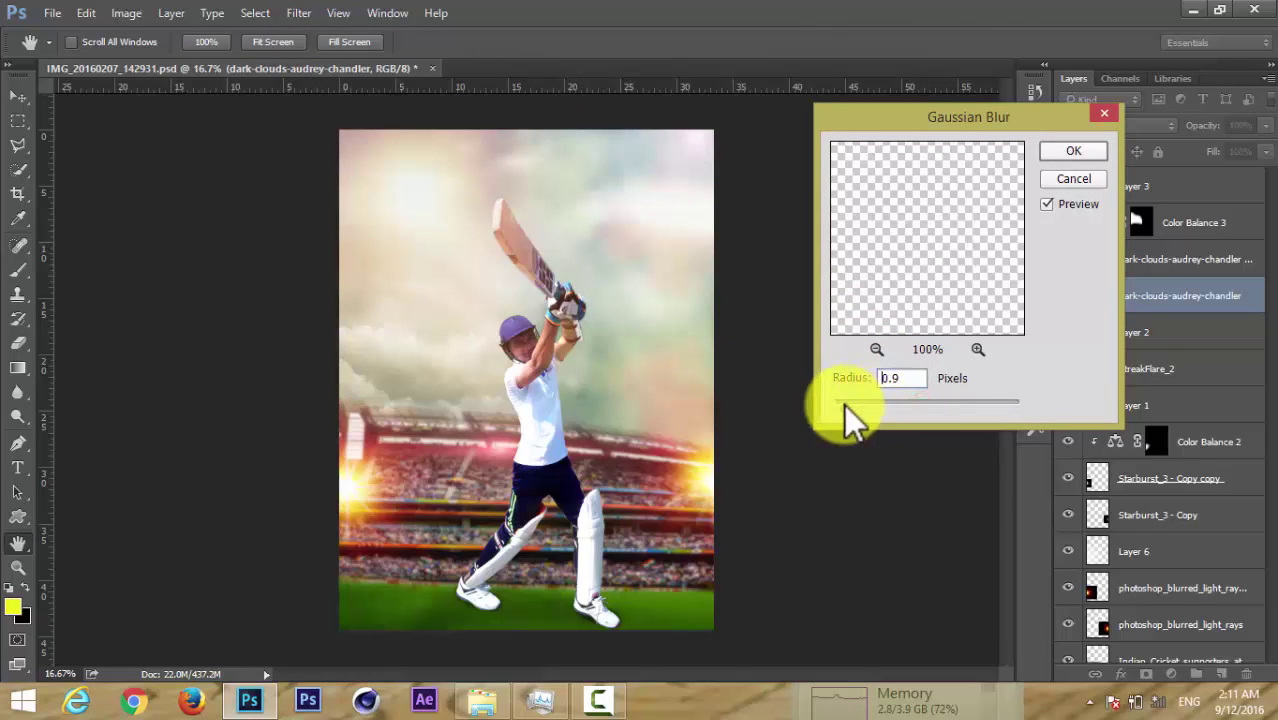
{"action": "left_click_drag", "start_coordinate": [844, 404], "coordinate": [867, 404]}
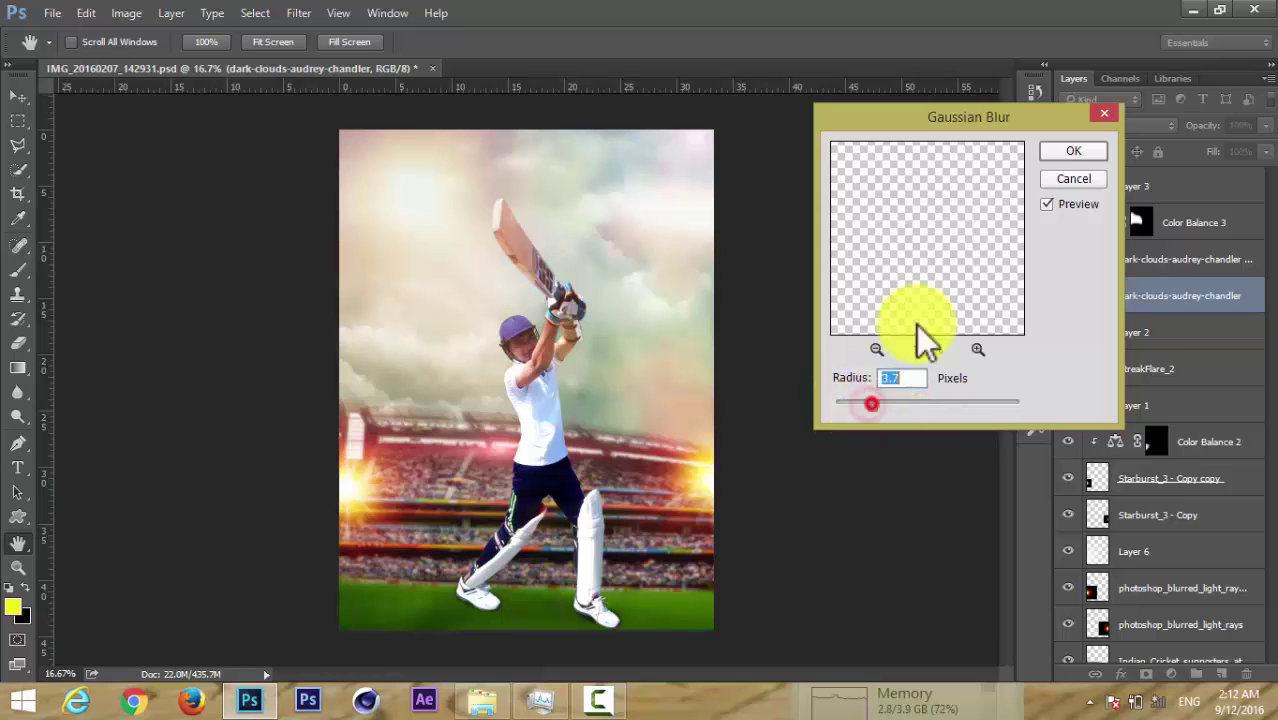
{"action": "left_click", "coordinate": [1073, 150]}
{"action": "key", "text": "b"}
Select Layer 8 copy 2 and choose a soft round brush preset.
{"action": "left_click", "coordinate": [1145, 262]}
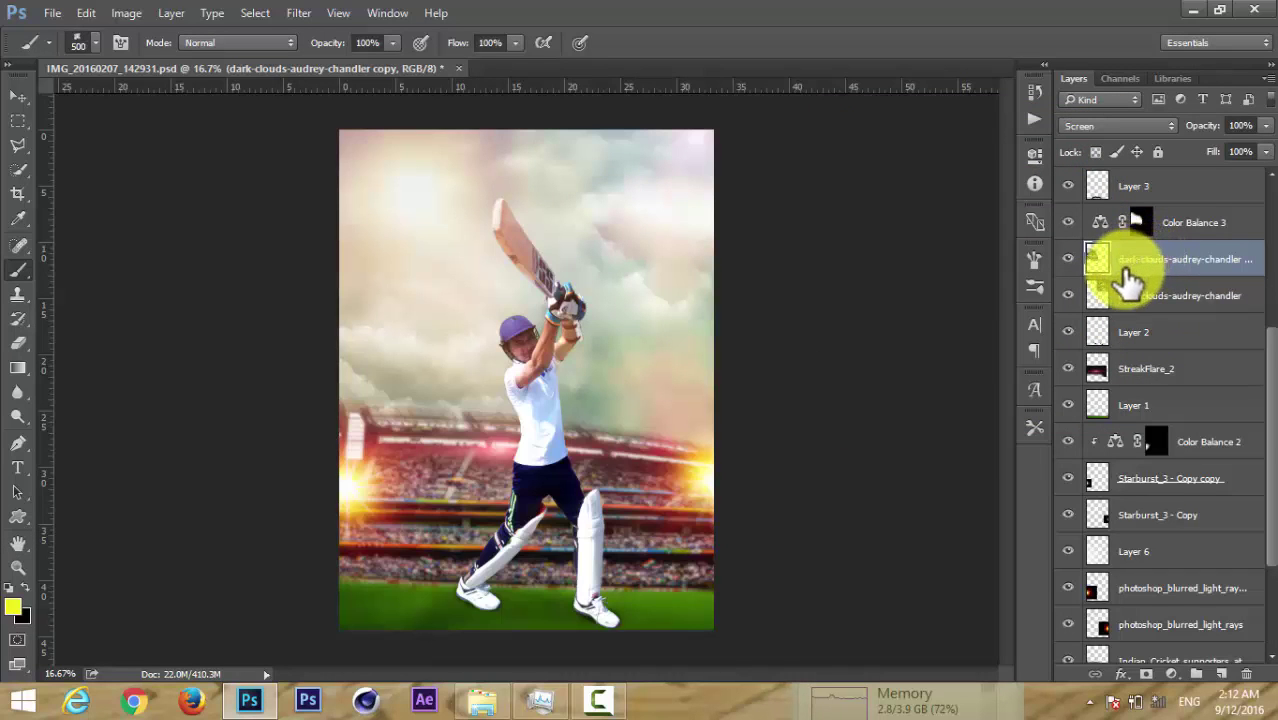
{"action": "left_click", "coordinate": [1176, 187]}
{"action": "scroll", "coordinate": [1178, 200], "scroll_direction": "up", "scroll_amount": 3}
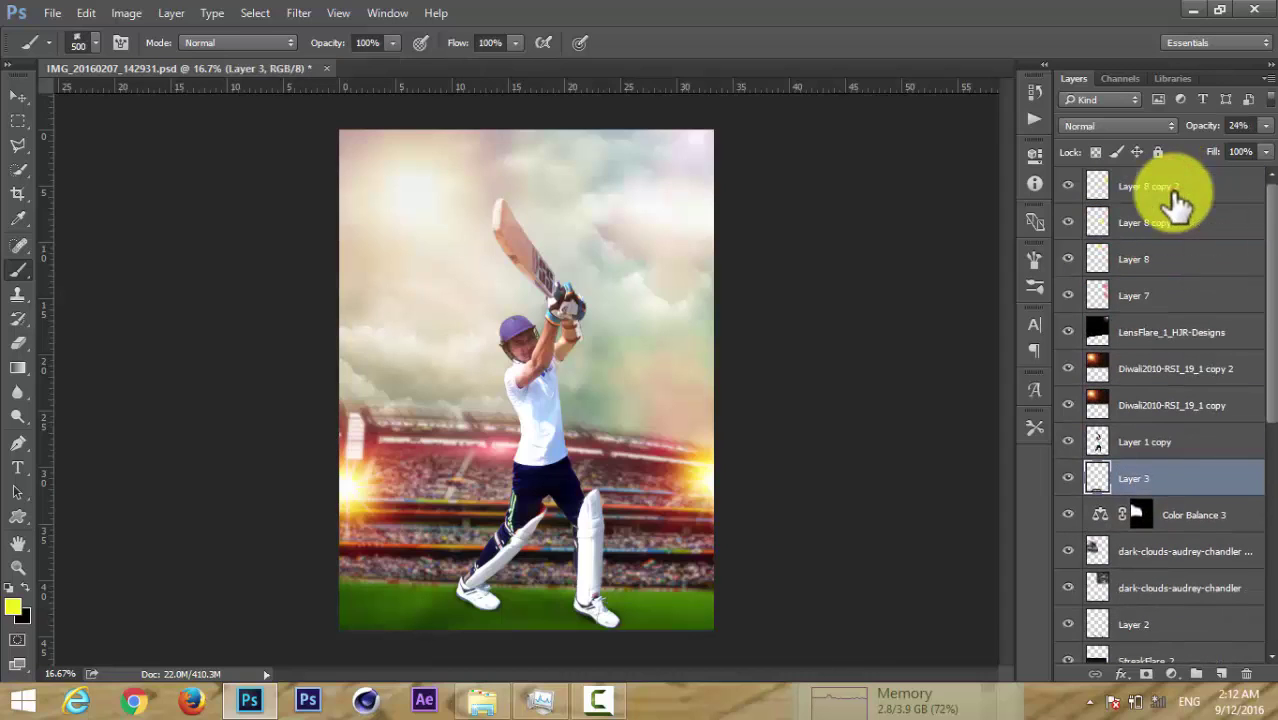
{"action": "left_click", "coordinate": [1165, 188]}
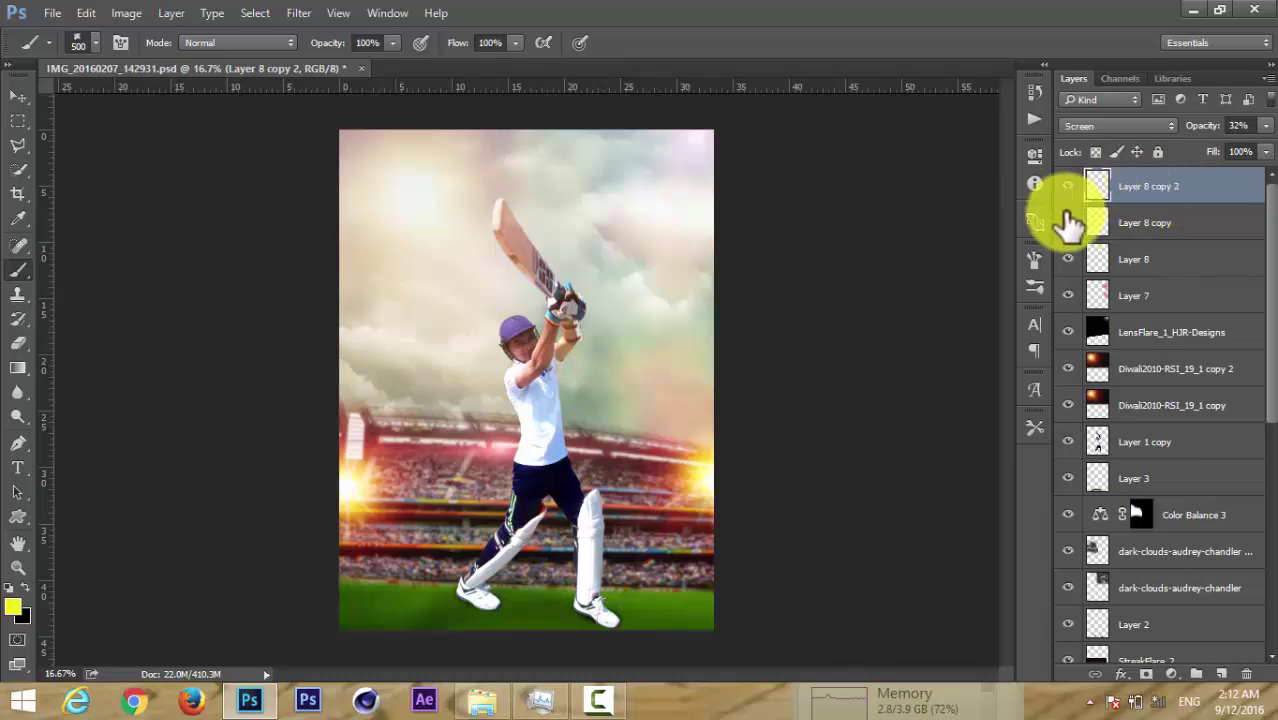
{"action": "left_click", "coordinate": [93, 47]}
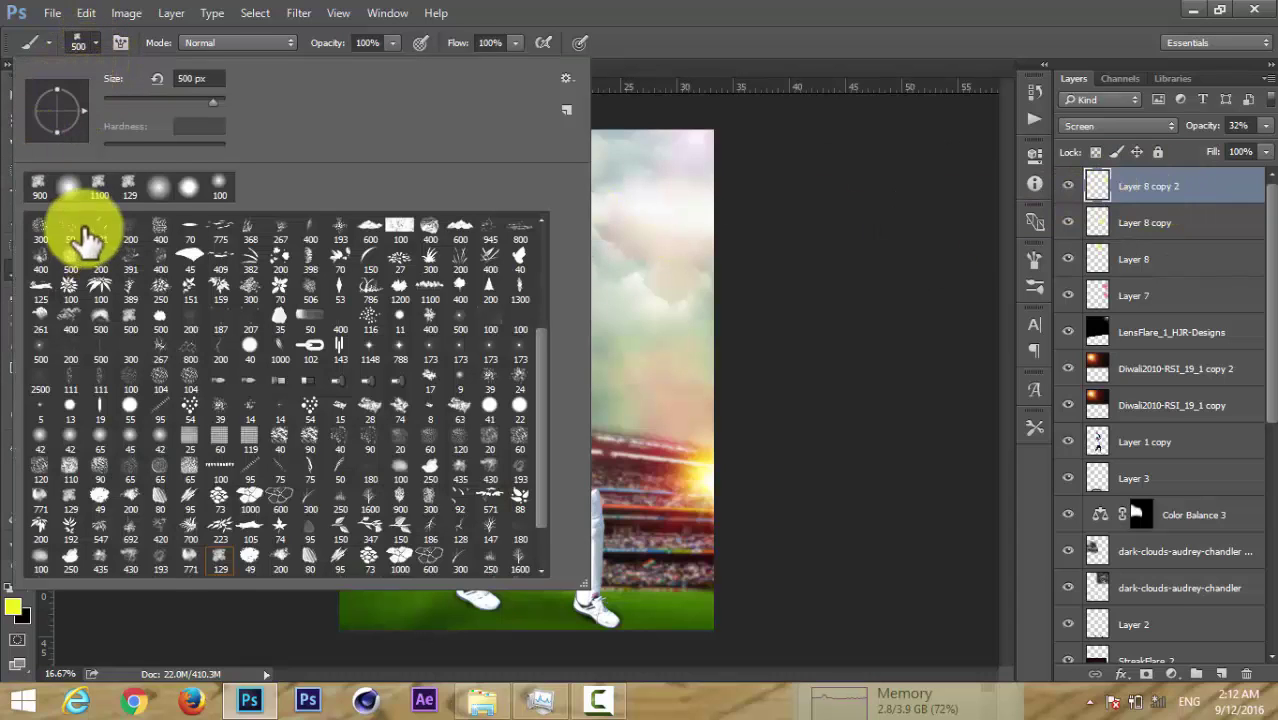
{"action": "double_click", "coordinate": [66, 190]}
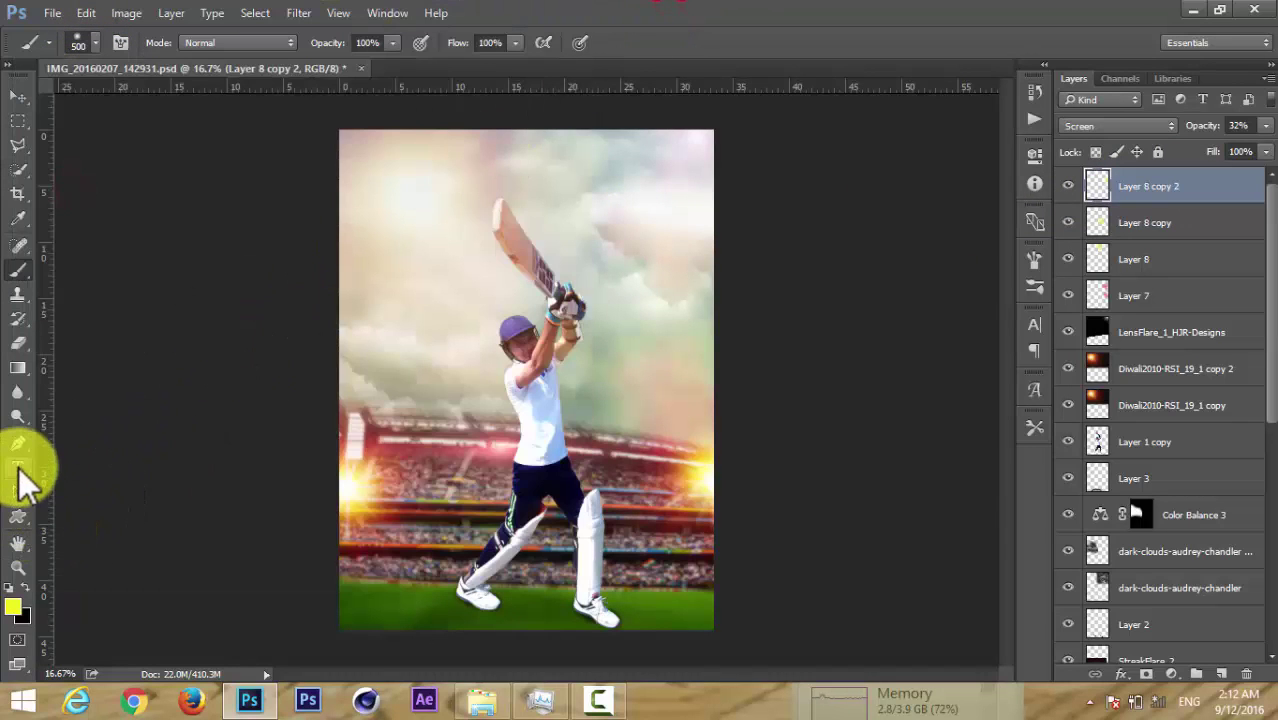
Start a type layer near the poster's top with a grey text colour.
{"action": "left_click", "coordinate": [17, 467]}
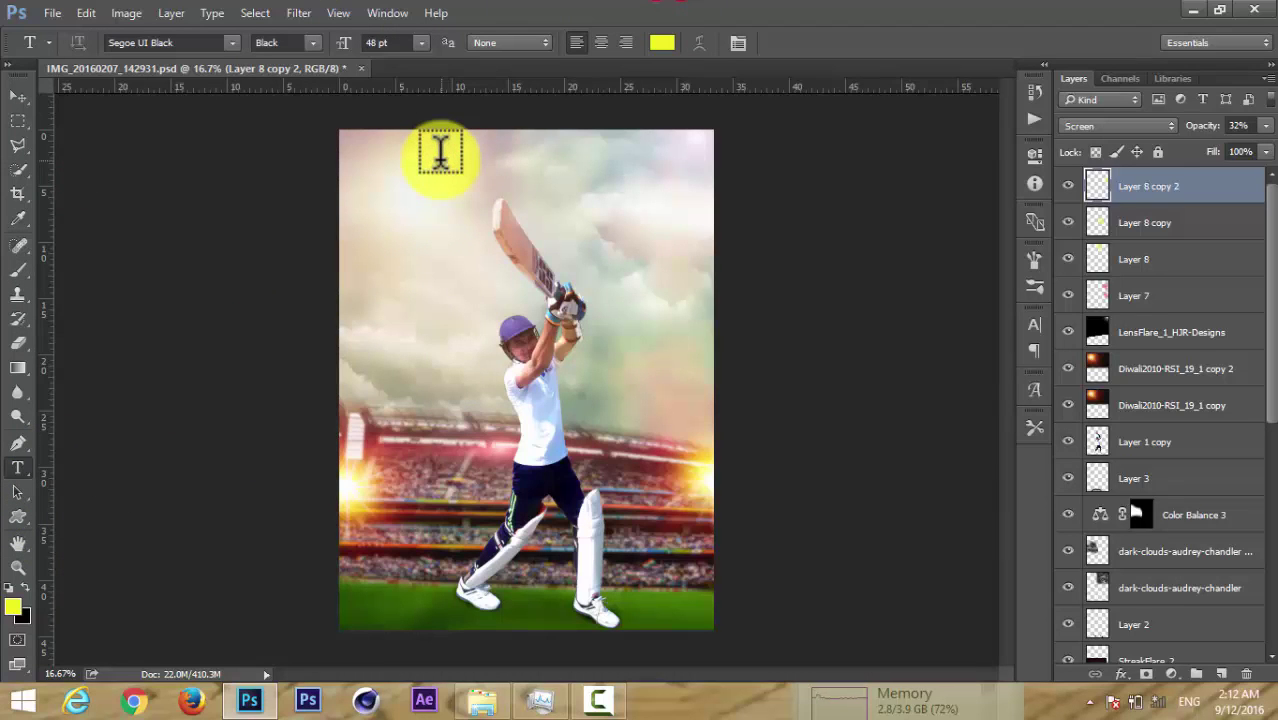
{"action": "left_click", "coordinate": [440, 152]}
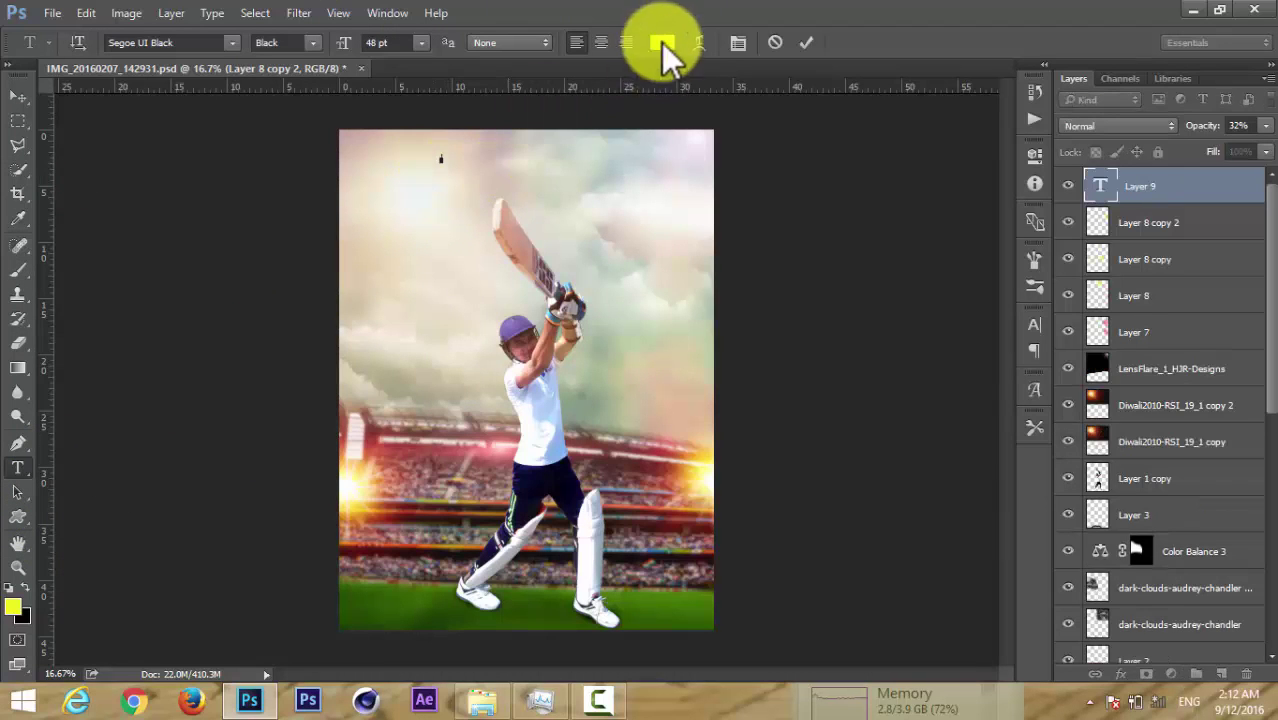
{"action": "left_click", "coordinate": [662, 42]}
{"action": "left_click_drag", "start_coordinate": [693, 217], "coordinate": [692, 204]}
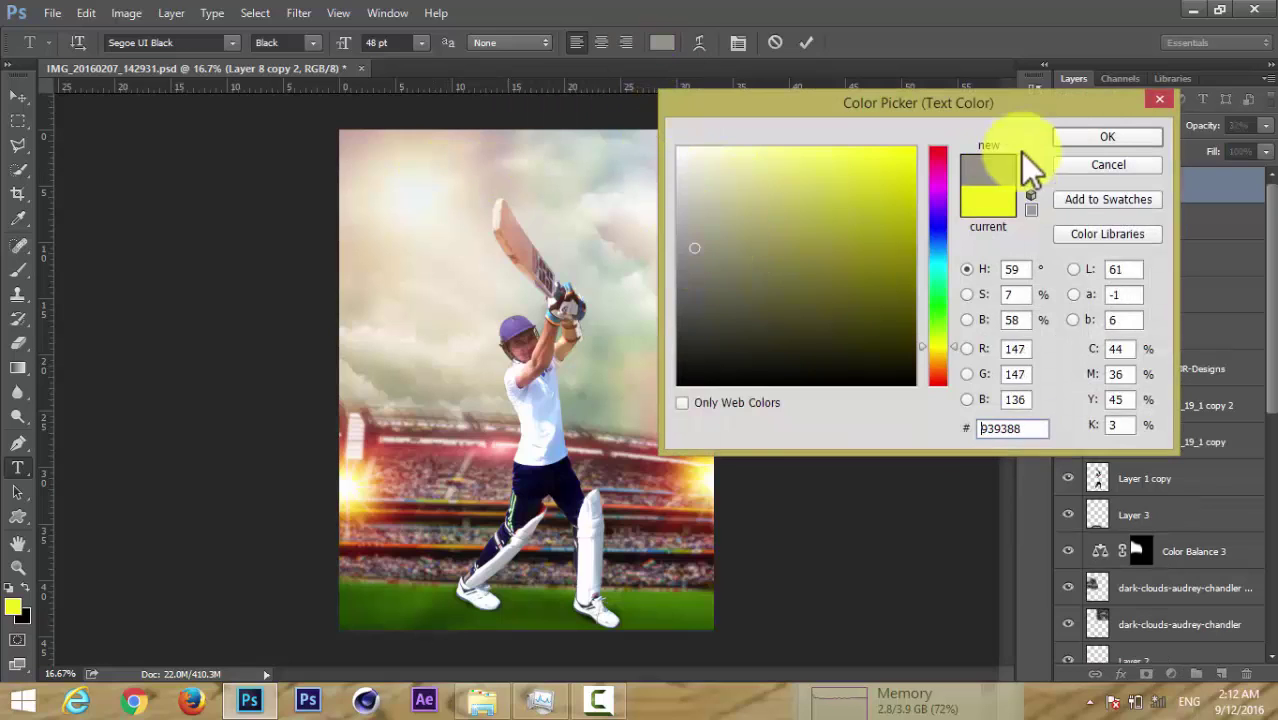
{"action": "left_click", "coordinate": [1107, 136]}
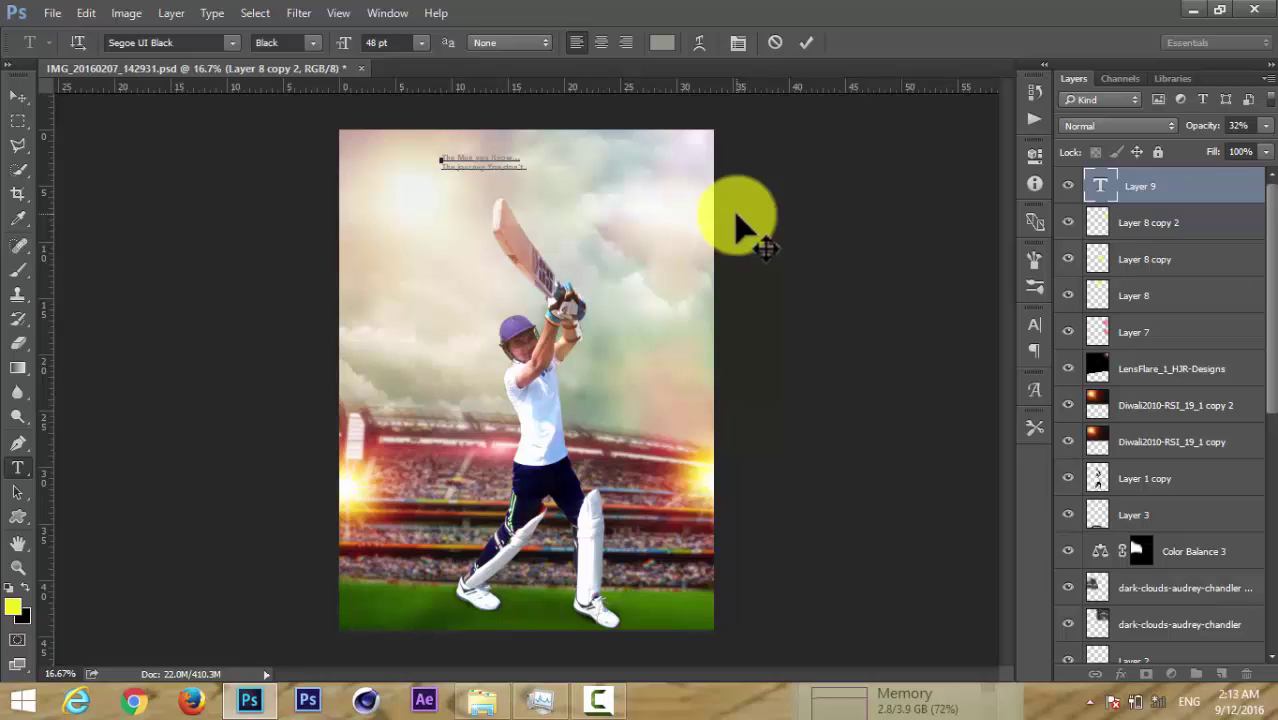
Enlarge the two-line title to about 144 pt and recolour it near white.
{"action": "mouse_move", "coordinate": [518, 160]}
{"action": "left_mouse_down"}
{"action": "mouse_move", "coordinate": [626, 206]}
{"action": "mouse_move", "coordinate": [556, 178]}
{"action": "left_mouse_up"}
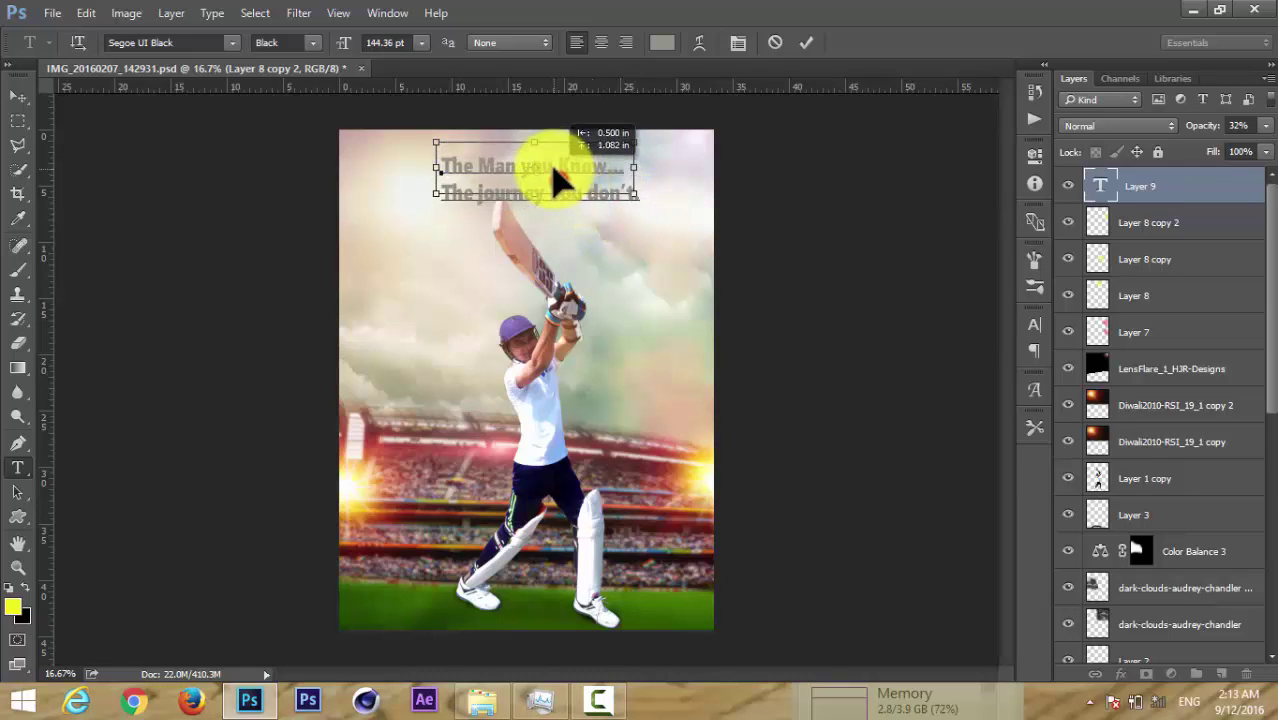
{"action": "left_click_drag", "start_coordinate": [441, 150], "coordinate": [622, 189]}
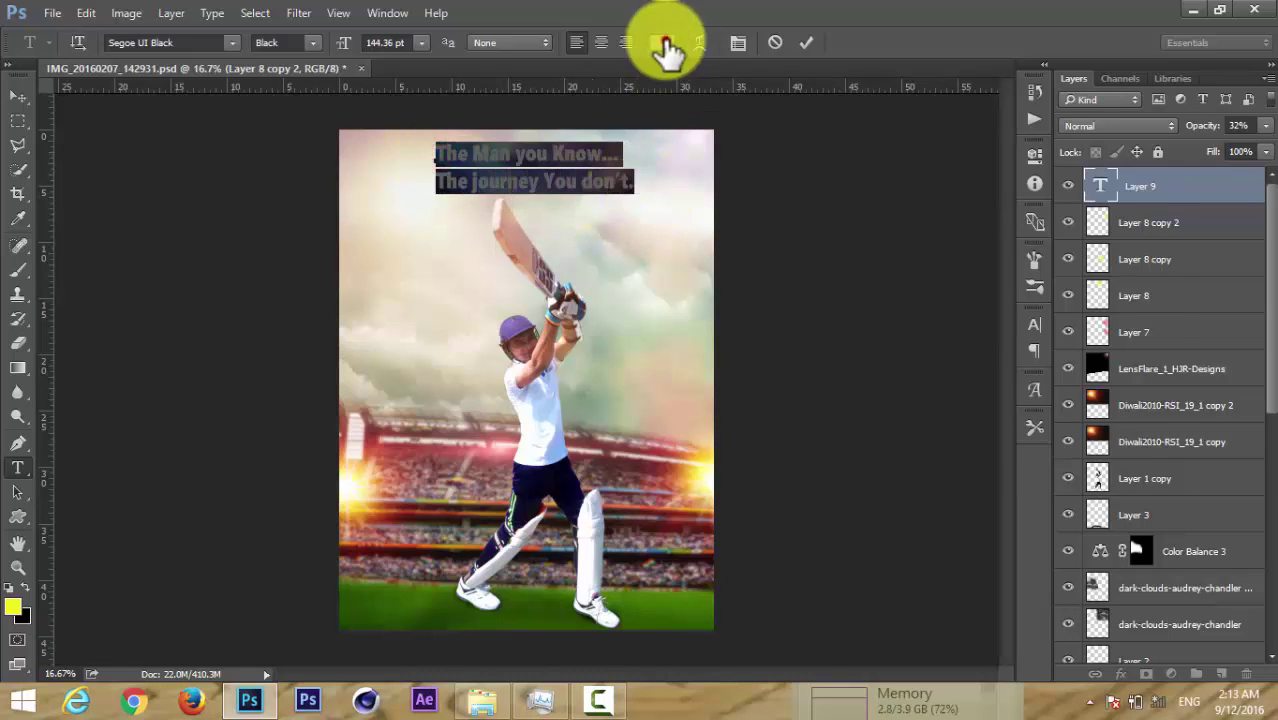
{"action": "left_click", "coordinate": [662, 42]}
{"action": "left_click", "coordinate": [876, 171]}
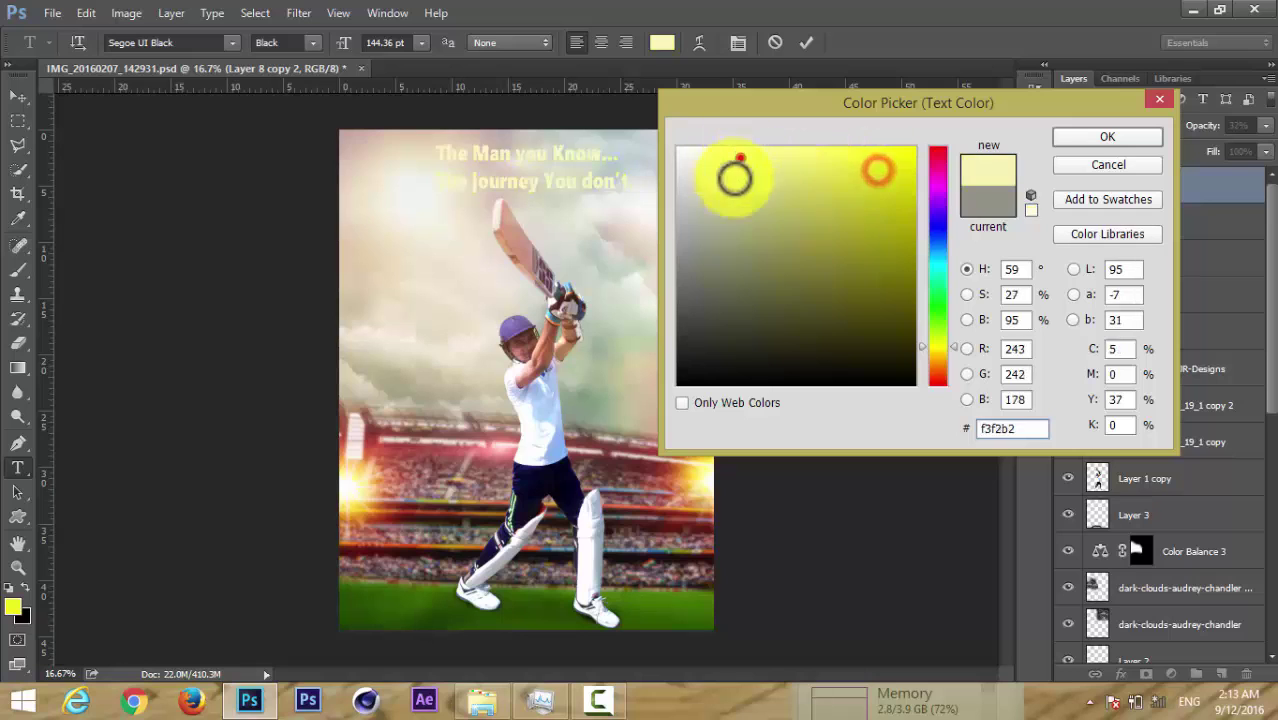
{"action": "left_click_drag", "start_coordinate": [732, 177], "coordinate": [676, 150]}
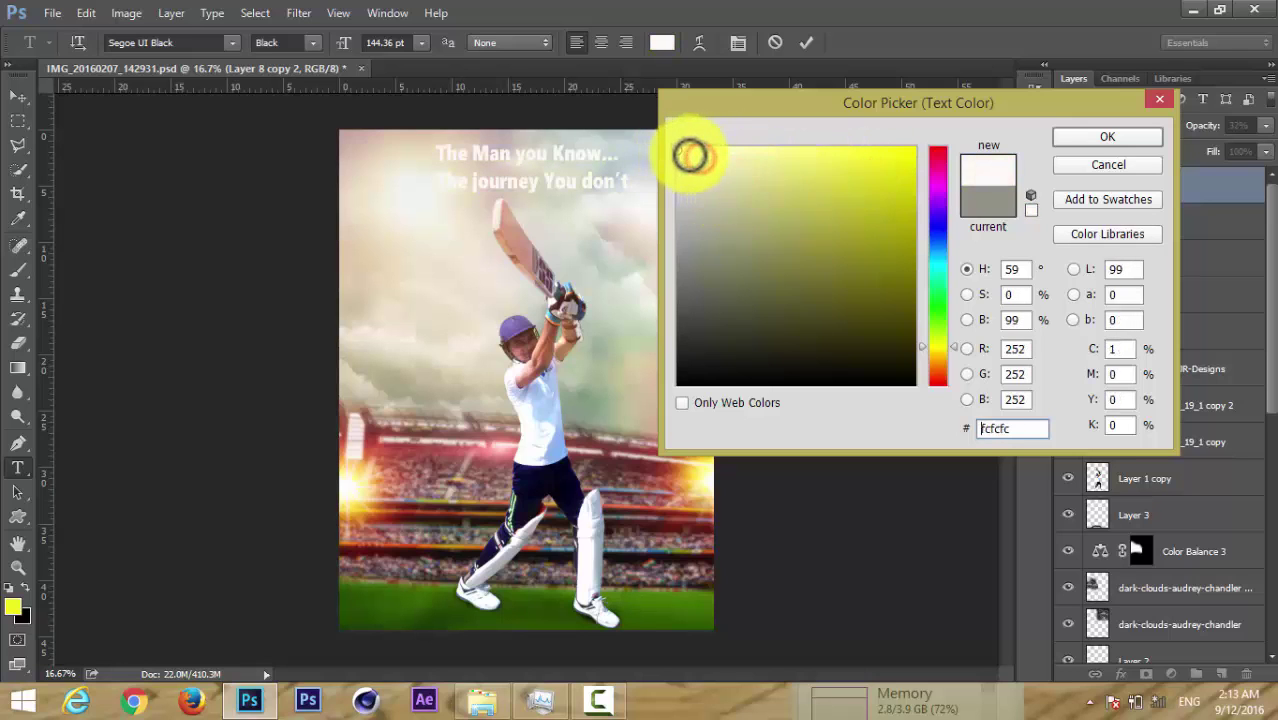
{"action": "left_click", "coordinate": [1091, 142]}
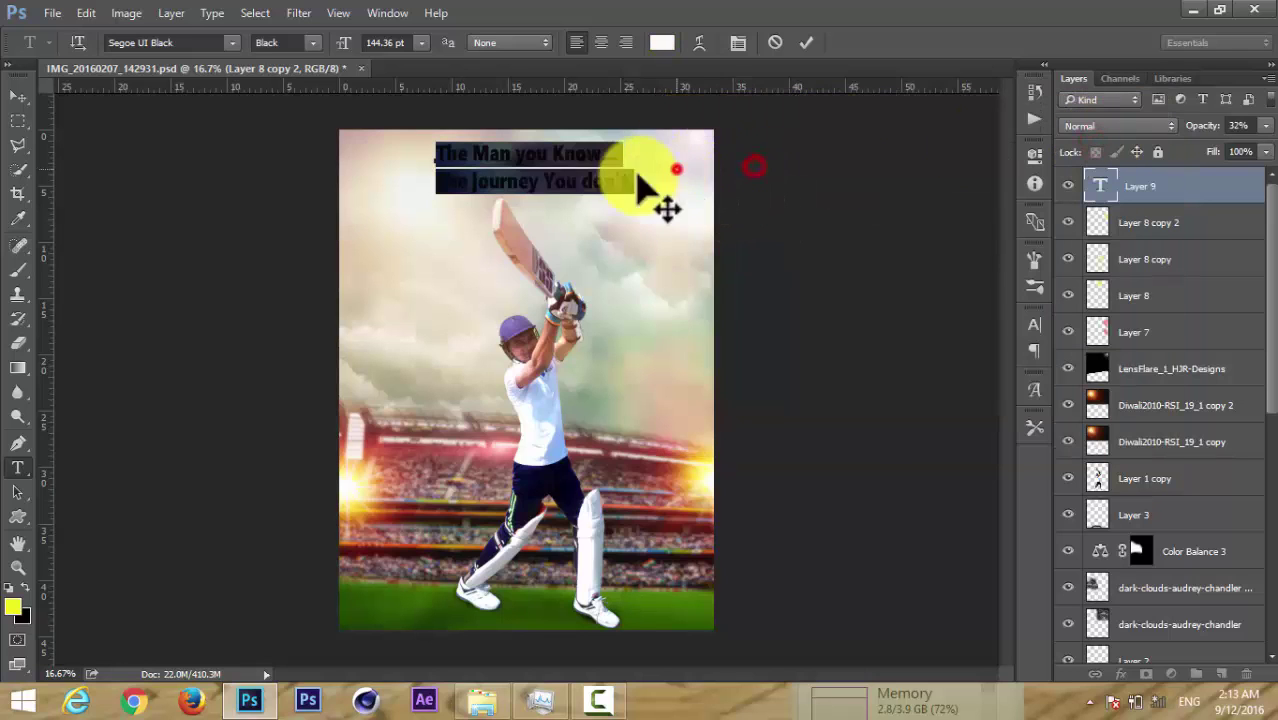
{"action": "left_click", "coordinate": [585, 150]}
Correct the ending of "don't" and commit the title text.
{"action": "scroll", "coordinate": [583, 150], "scroll_direction": "up", "scroll_amount": 2}
{"action": "scroll", "coordinate": [584, 152], "scroll_direction": "down", "scroll_amount": 2}
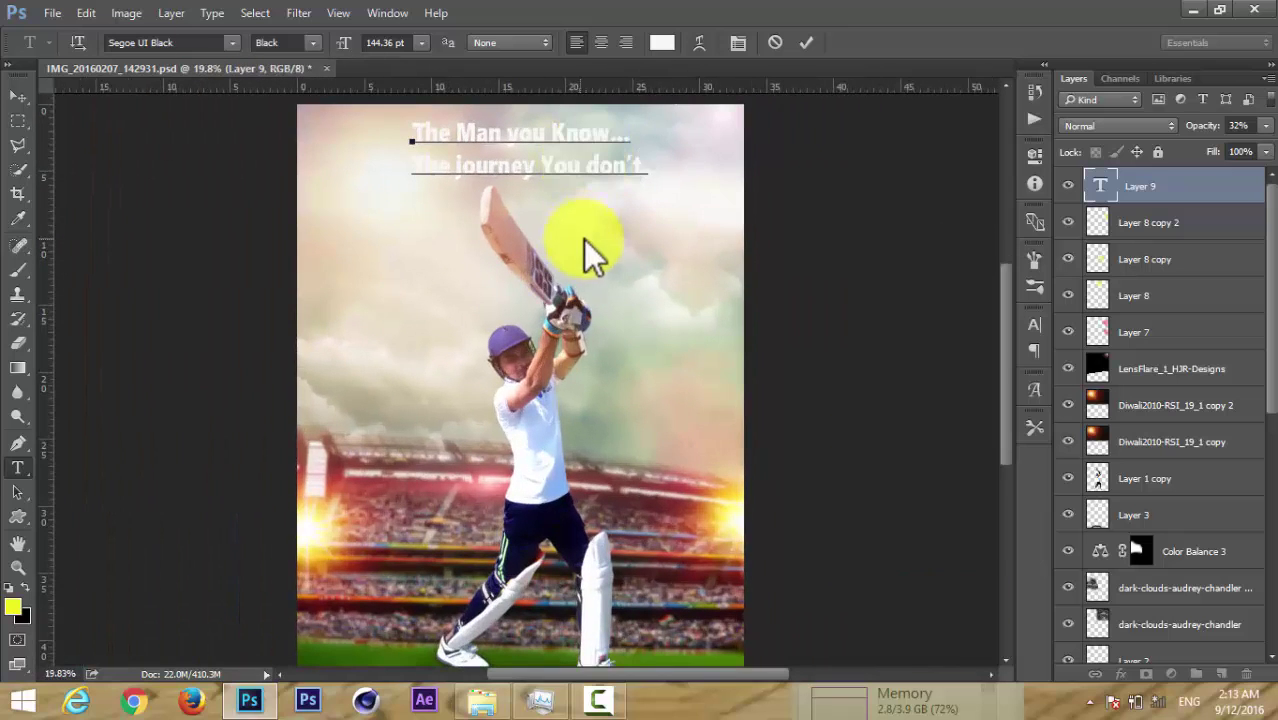
{"action": "key", "text": "BackSpace"}
{"action": "key", "text": "BackSpace"}
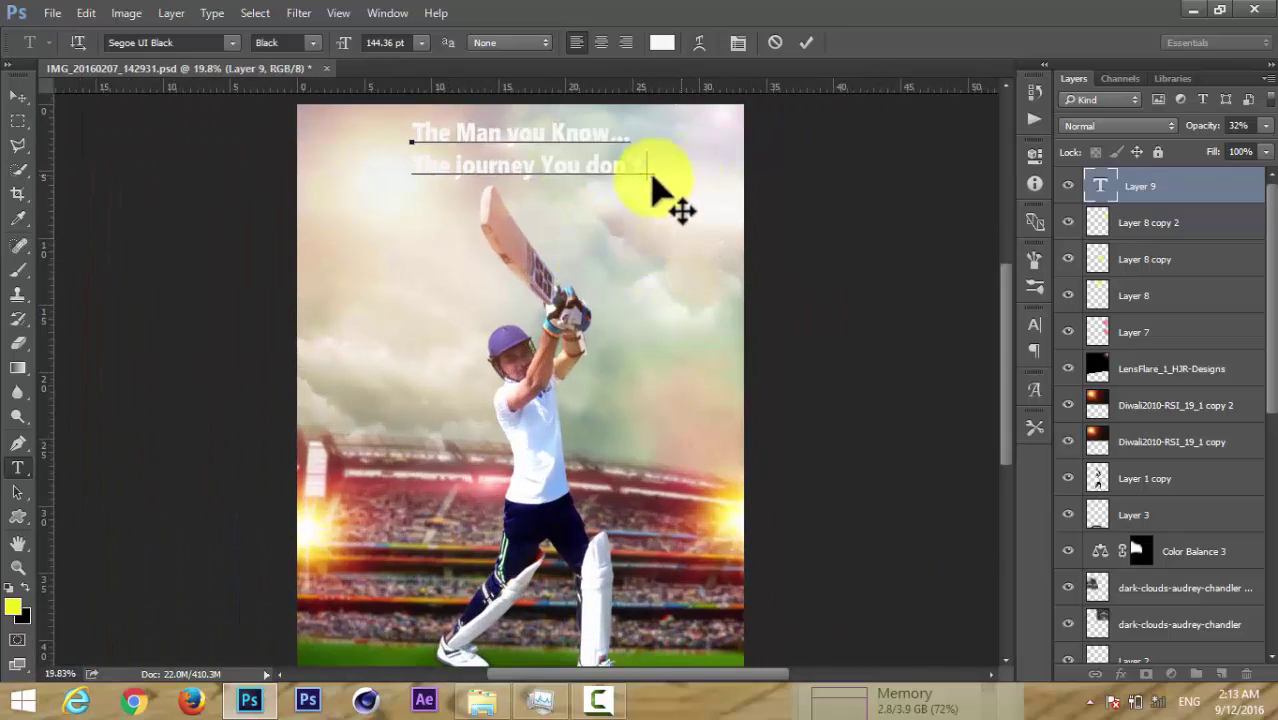
{"action": "type", "text": "'t"}
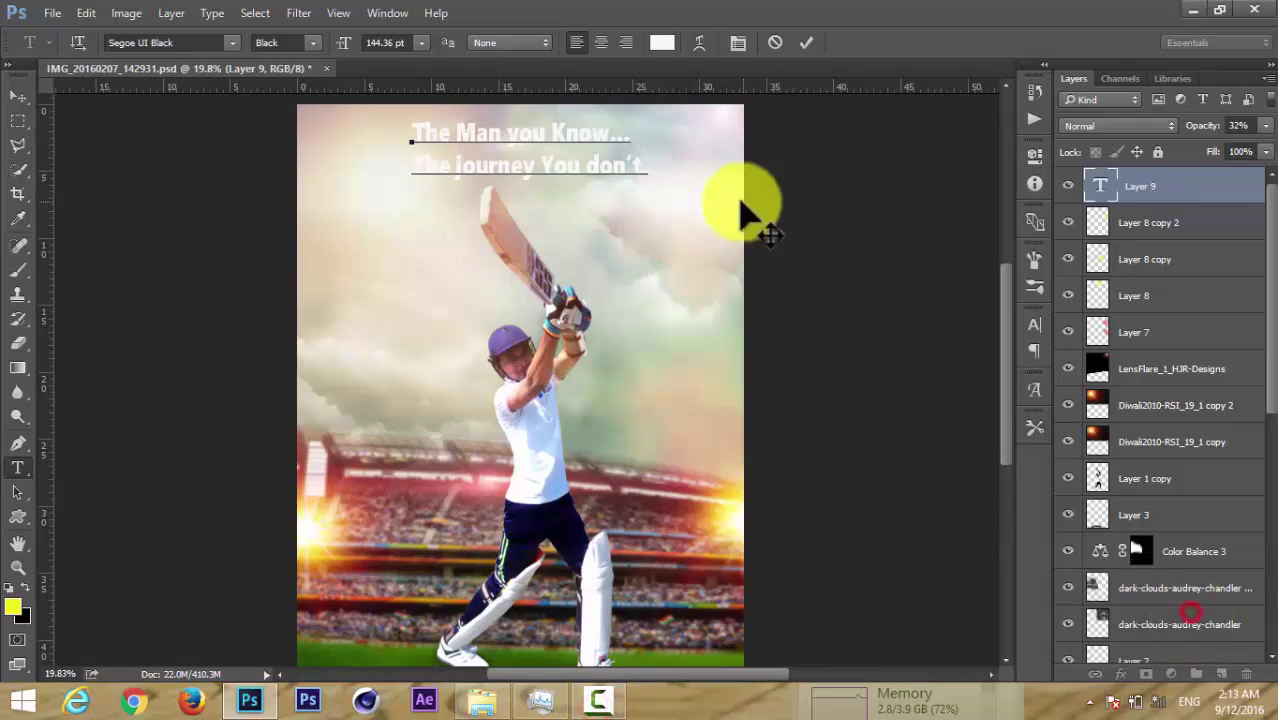
{"action": "left_click", "coordinate": [804, 47]}
{"action": "left_click", "coordinate": [1130, 220]}
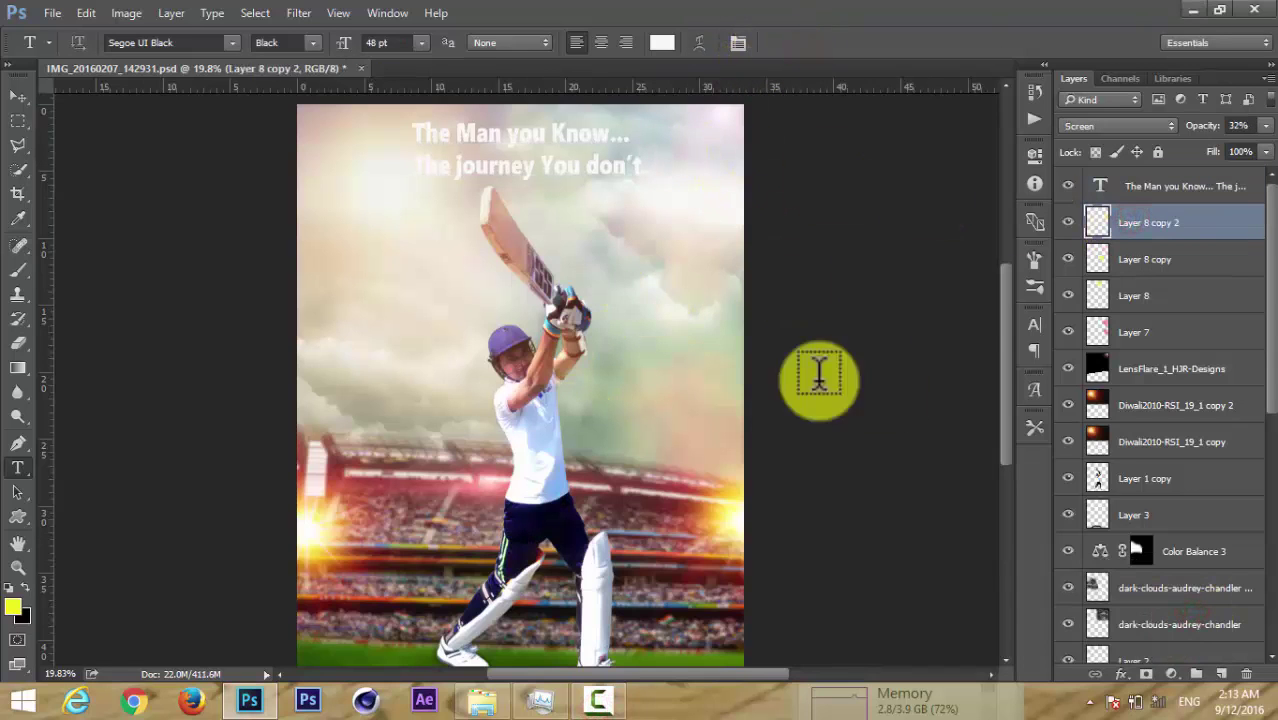
Create a new layer and paint blue brush strokes behind the title.
{"action": "key", "text": "ctrl+shift+alt+n"}
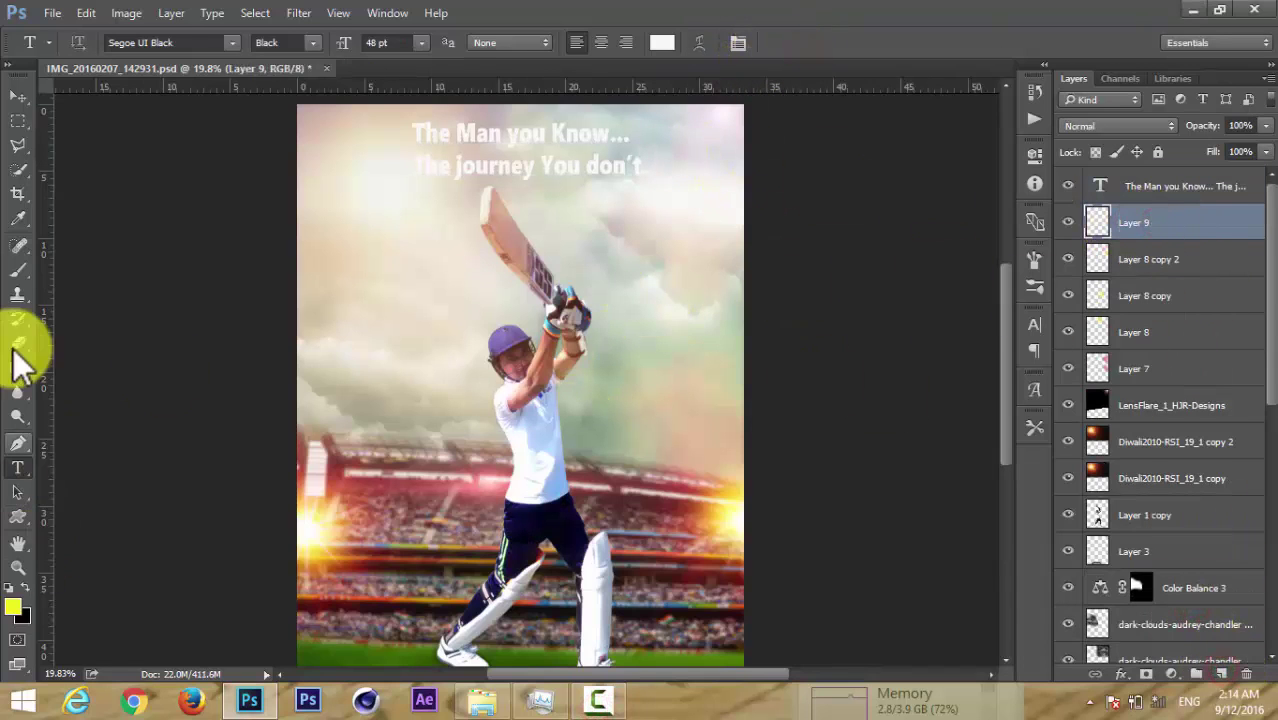
{"action": "key", "text": "b"}
{"action": "left_click", "coordinate": [14, 604]}
{"action": "left_click", "coordinate": [938, 248]}
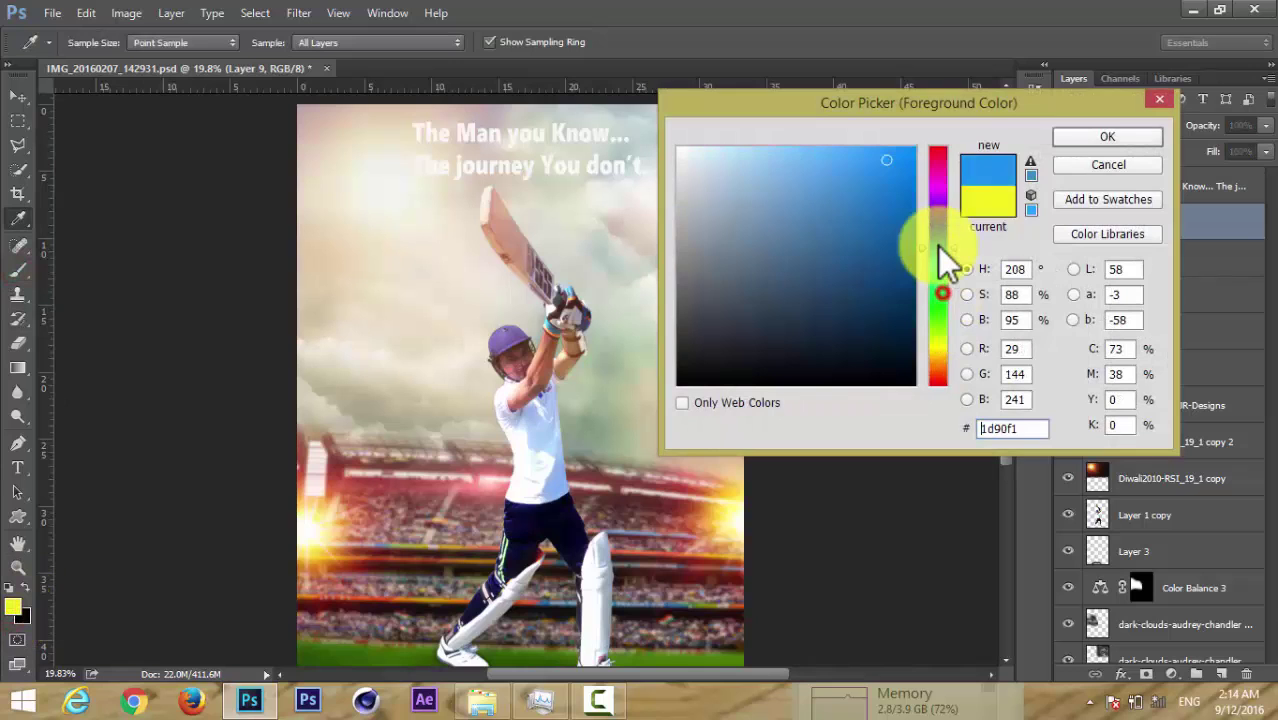
{"action": "left_click", "coordinate": [1092, 137]}
{"action": "mouse_move", "coordinate": [391, 143]}
{"action": "left_mouse_down"}
{"action": "mouse_move", "coordinate": [528, 57]}
{"action": "mouse_move", "coordinate": [385, 157]}
{"action": "left_mouse_up"}
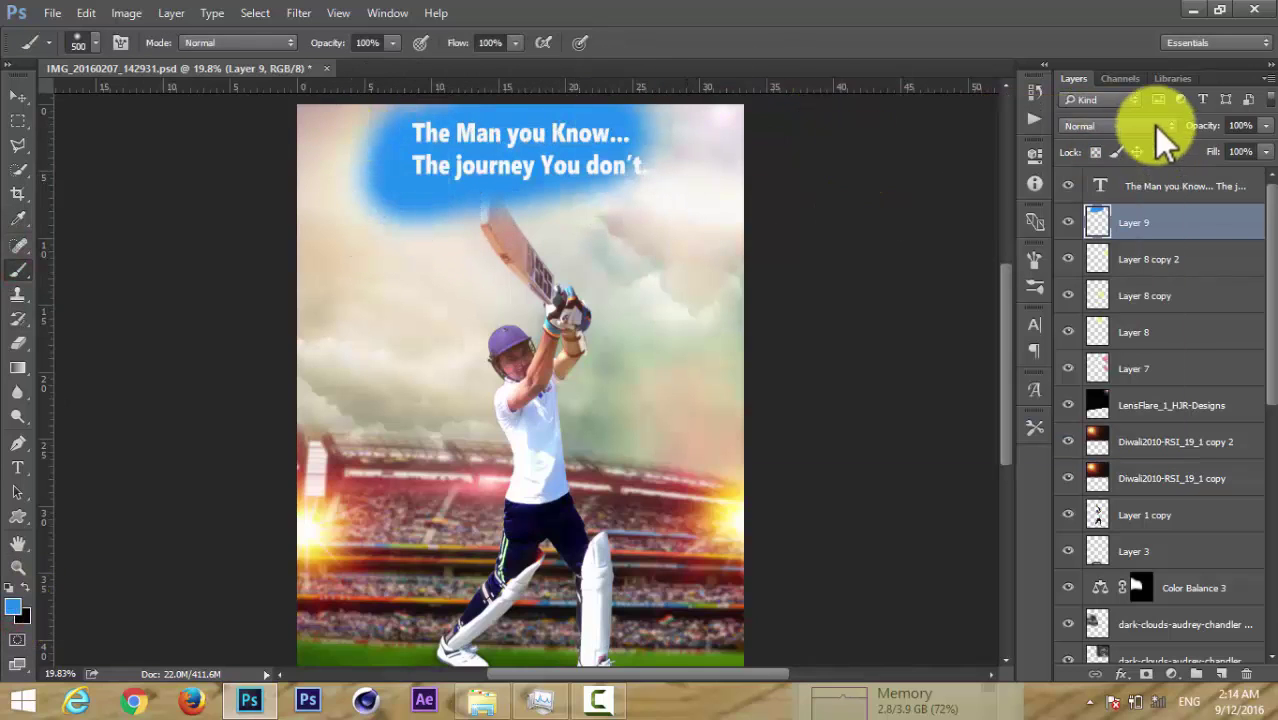
Blend the blue layer in Lighten mode at 55% opacity.
{"action": "left_click", "coordinate": [1157, 128]}
{"action": "left_click", "coordinate": [1088, 252]}
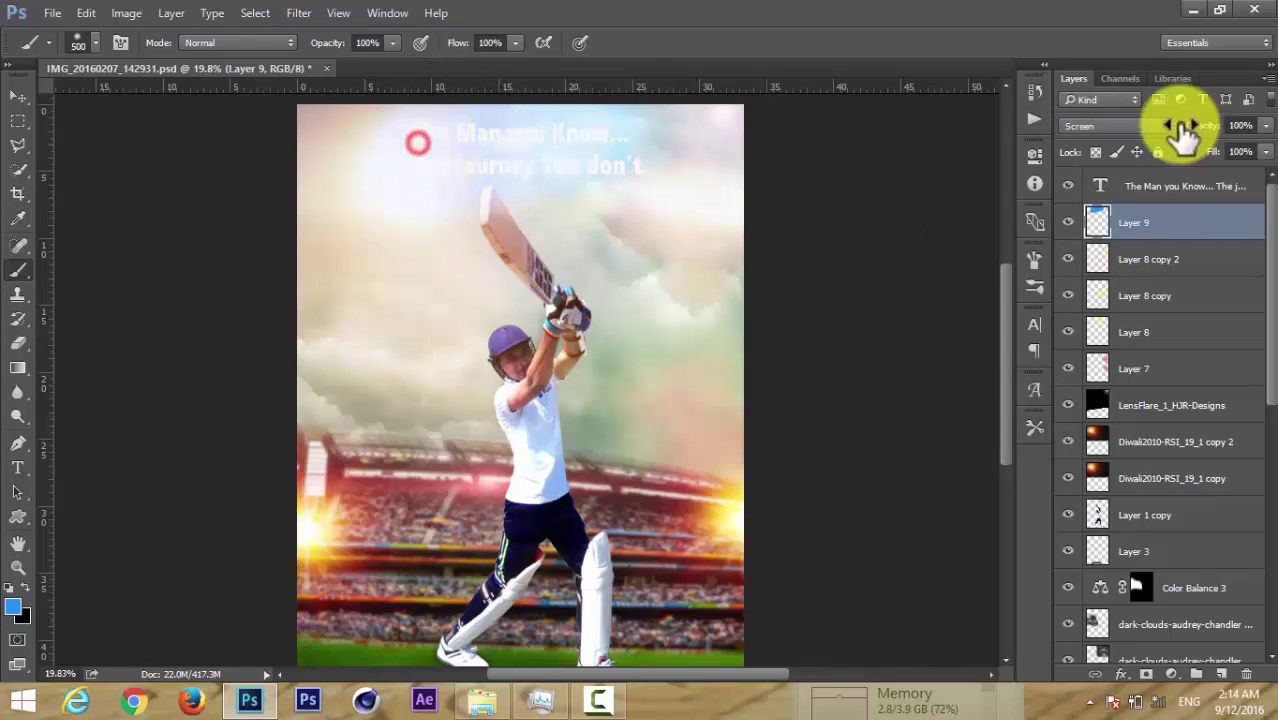
{"action": "left_click", "coordinate": [1120, 126]}
{"action": "left_click", "coordinate": [1132, 240]}
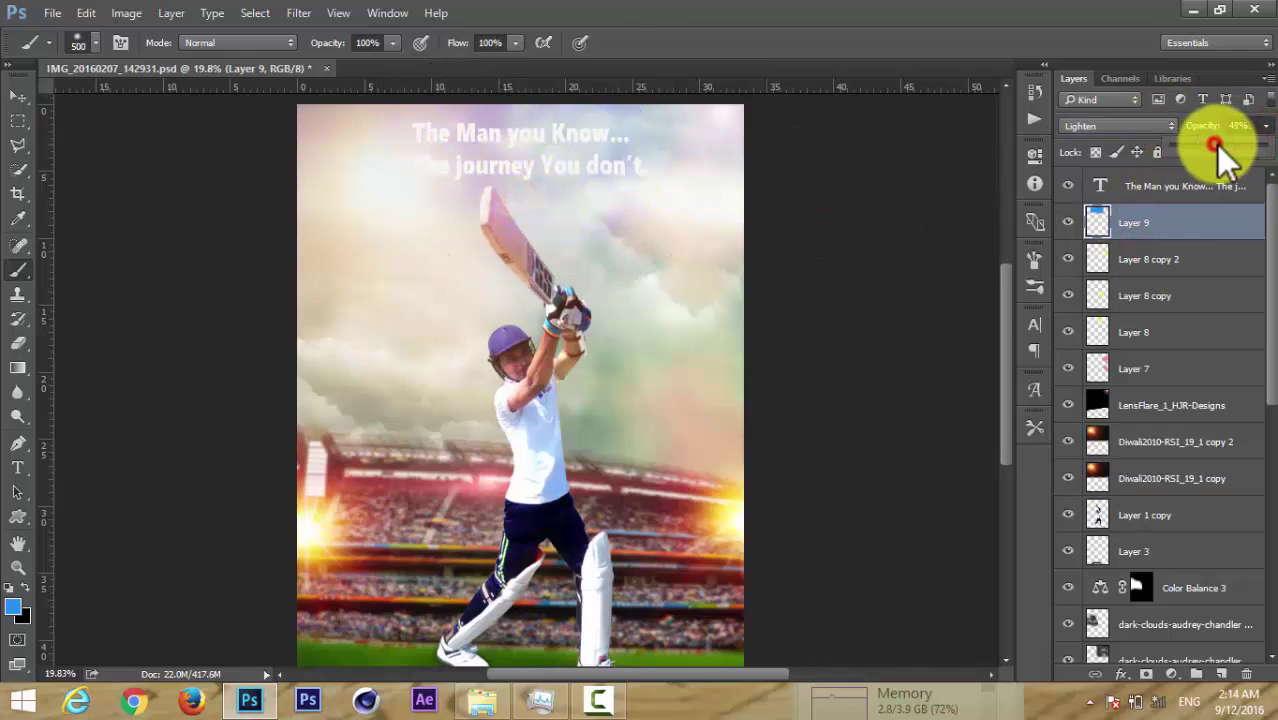
{"action": "left_click_drag", "start_coordinate": [1212, 145], "coordinate": [1221, 144]}
{"action": "left_click", "coordinate": [1196, 228]}
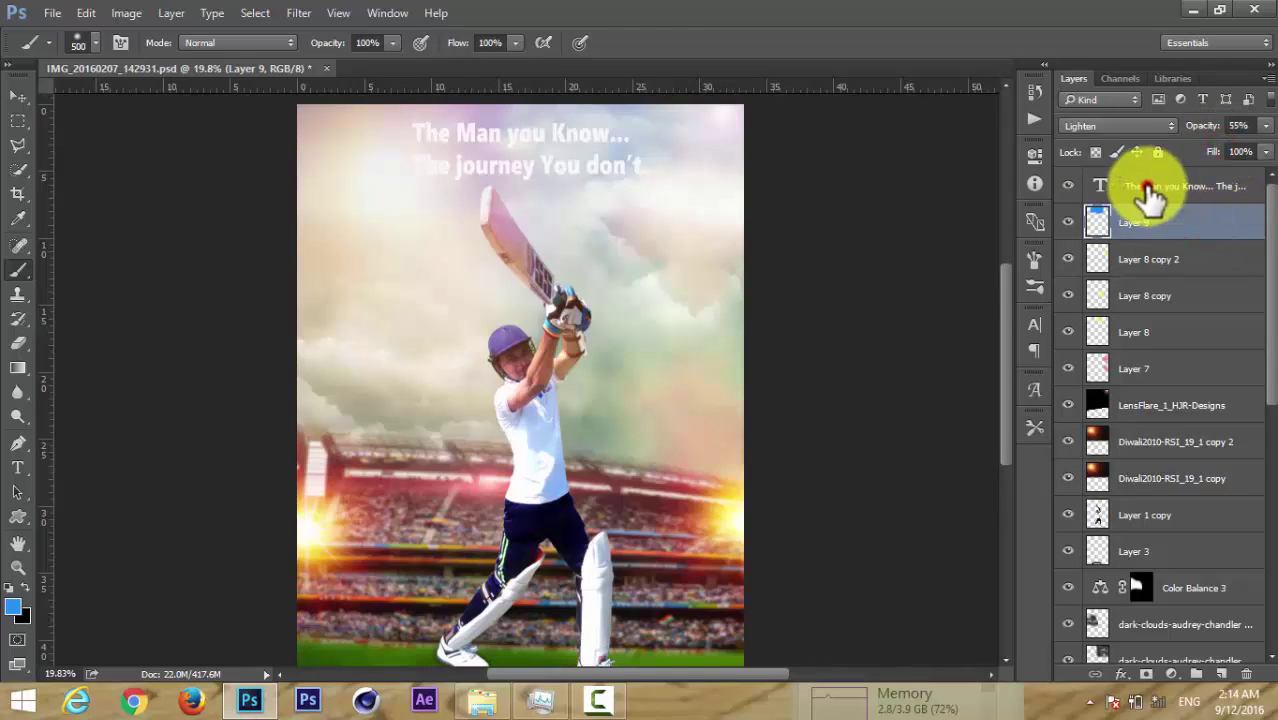
{"action": "left_click", "coordinate": [1100, 188]}
Start a 60 pt text layer low on the poster.
{"action": "scroll", "coordinate": [790, 180], "scroll_direction": "down", "scroll_amount": 1}
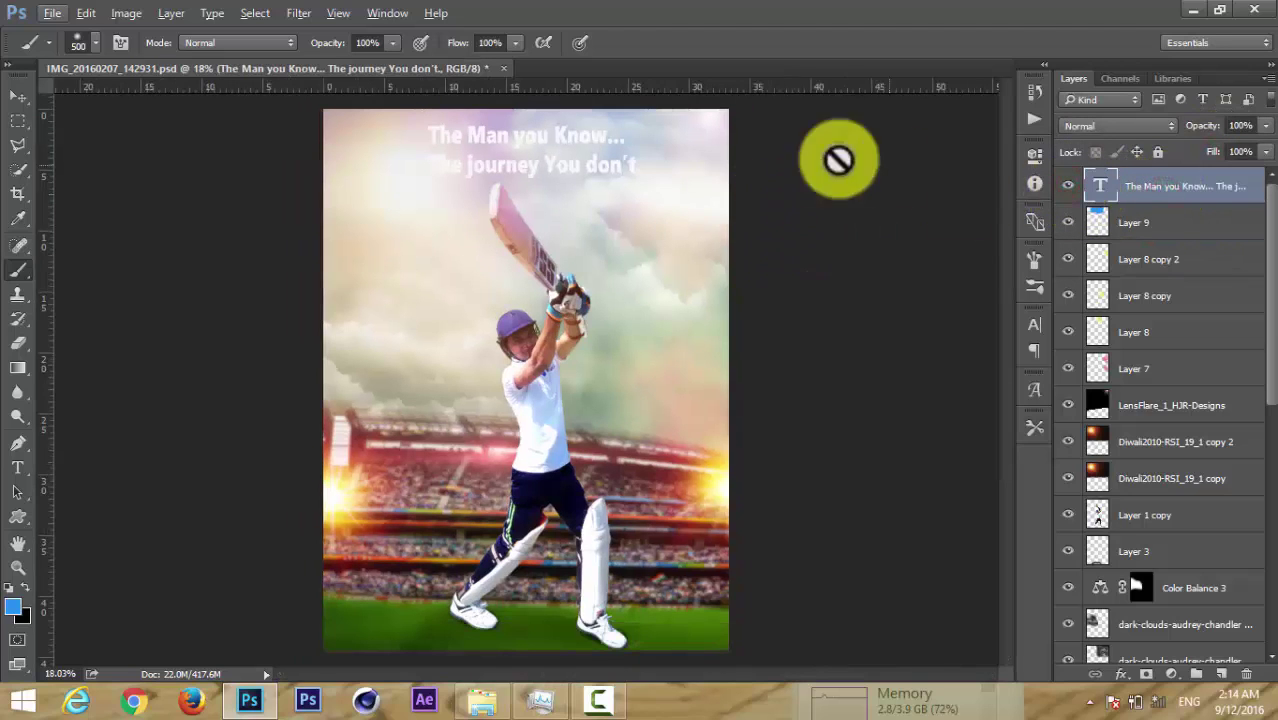
{"action": "left_click", "coordinate": [1180, 187]}
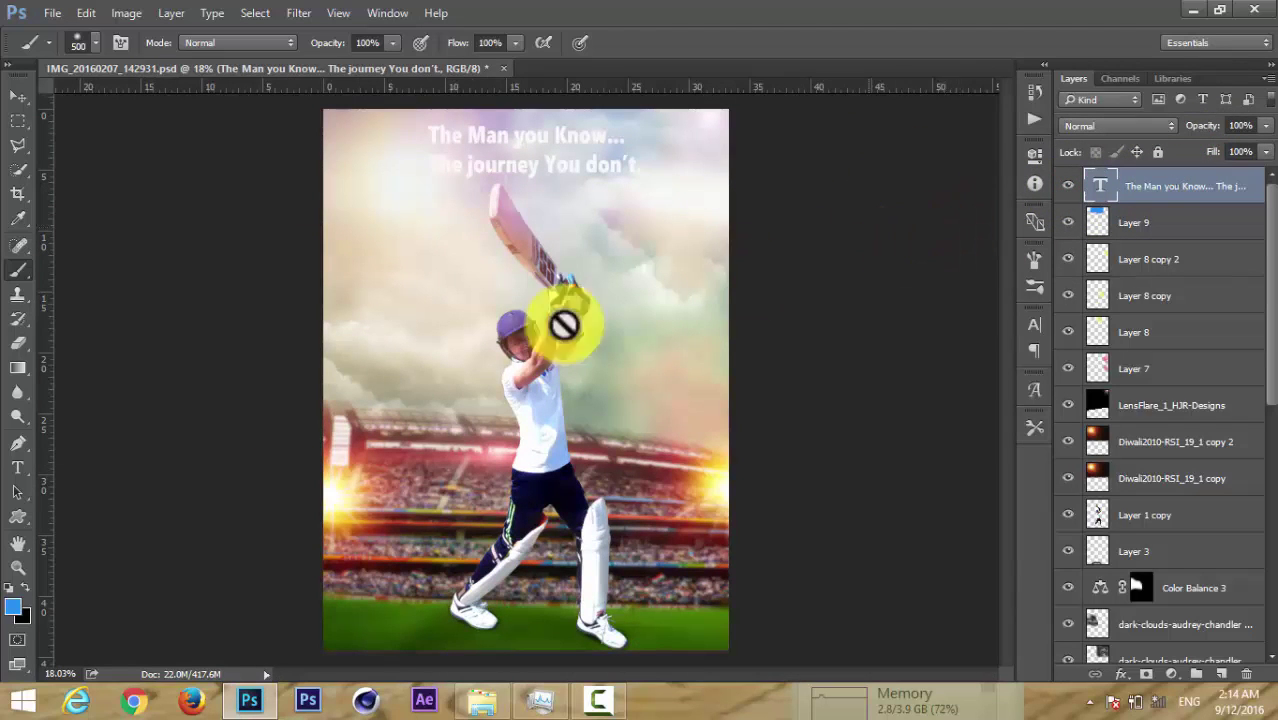
{"action": "left_click", "coordinate": [18, 467]}
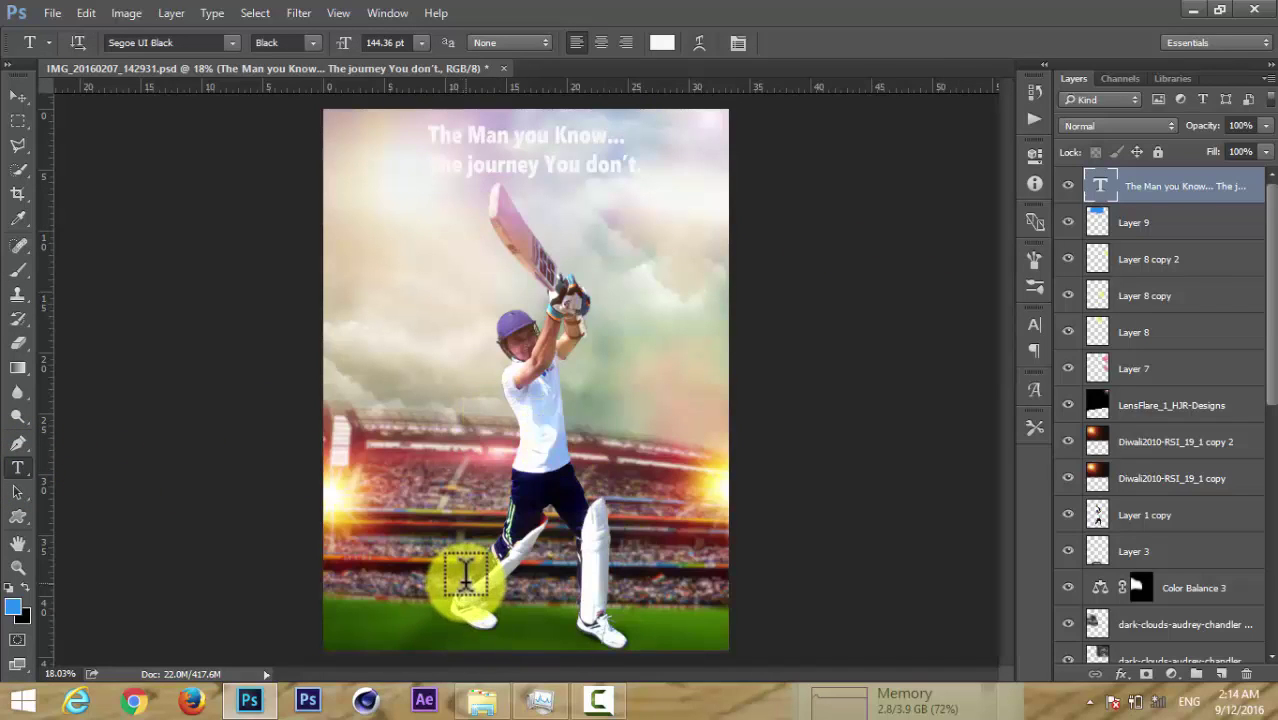
{"action": "left_click", "coordinate": [440, 550]}
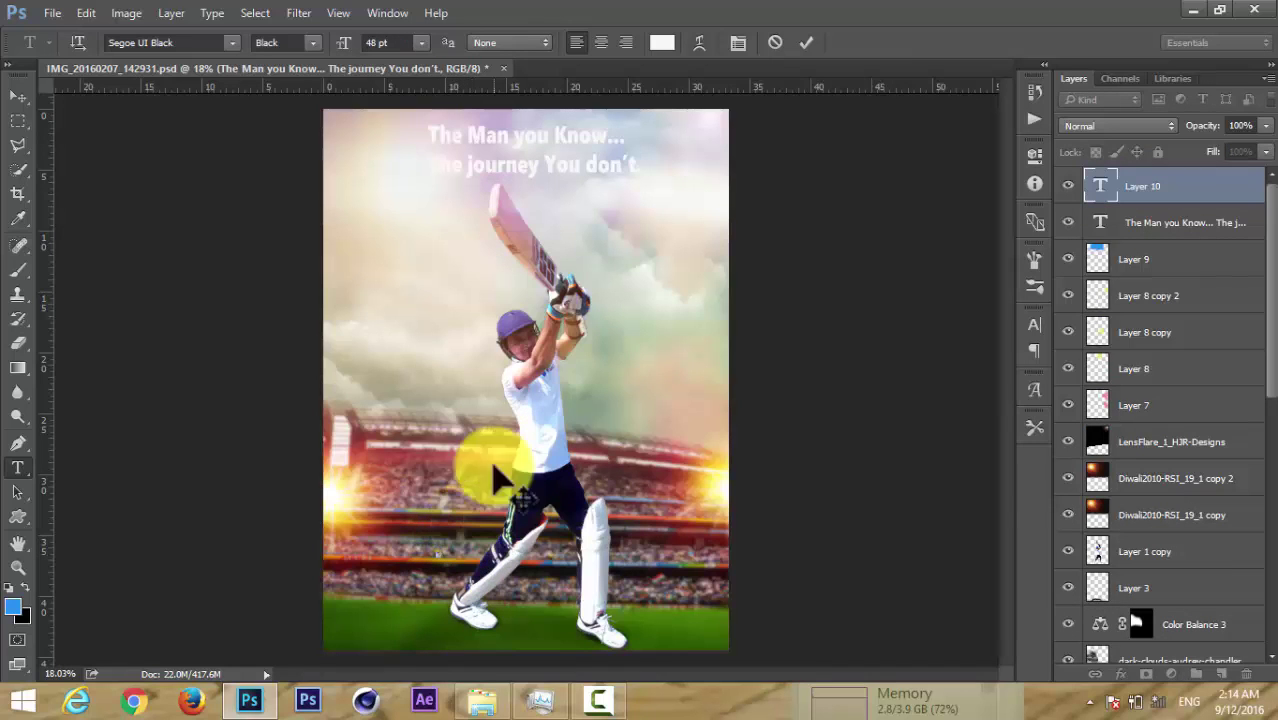
{"action": "left_click", "coordinate": [420, 43]}
{"action": "left_click", "coordinate": [424, 343]}
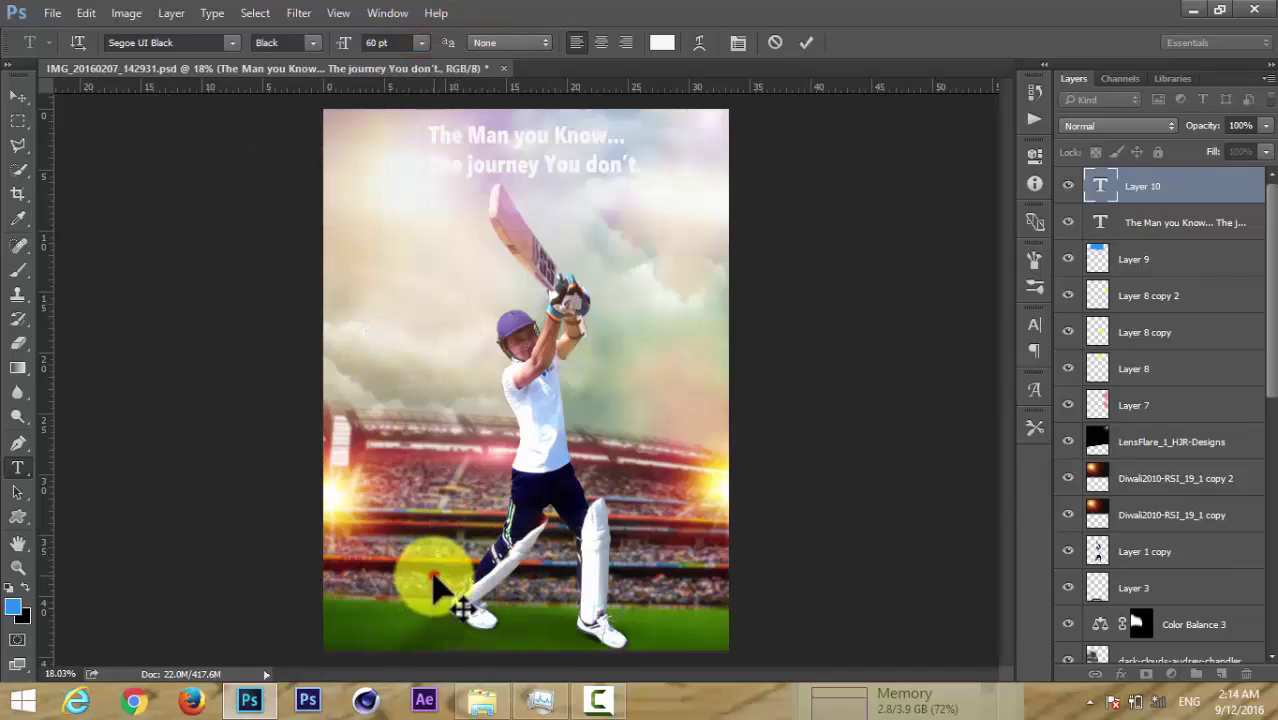
{"action": "left_click", "coordinate": [1168, 188]}
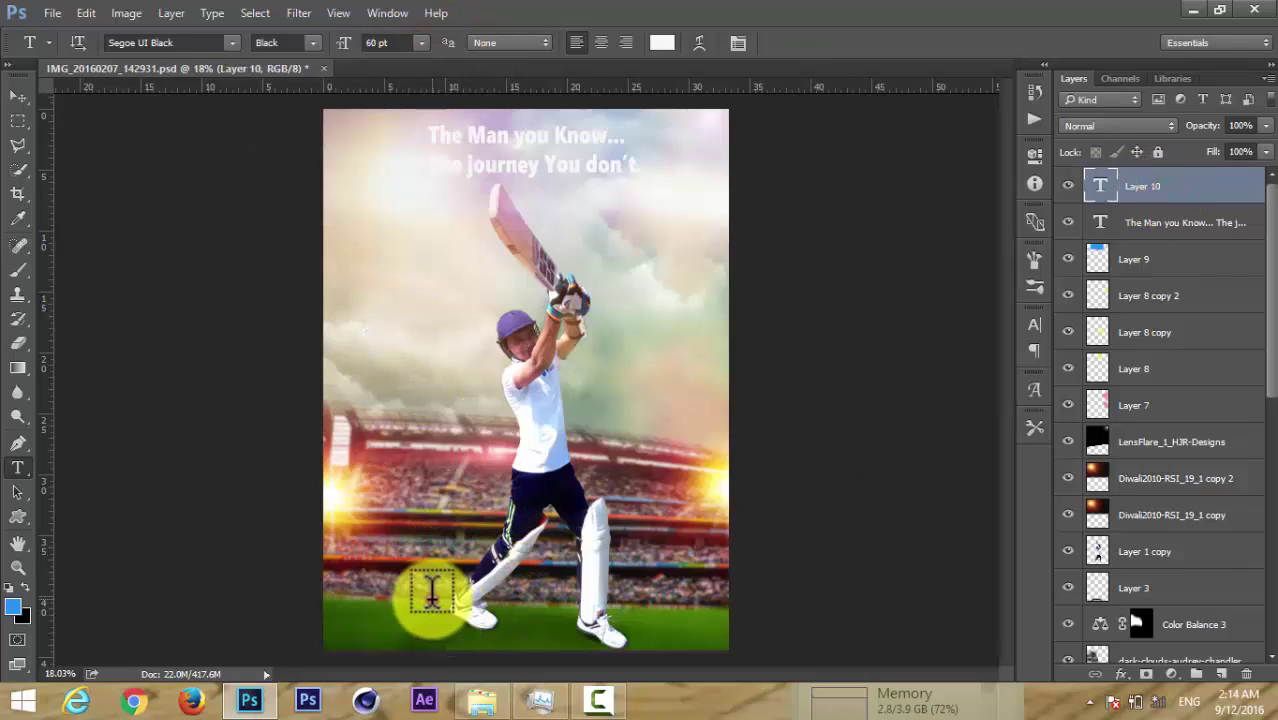
Add the batsman's name and set it in Rage Italic Regular.
{"action": "left_click", "coordinate": [437, 598]}
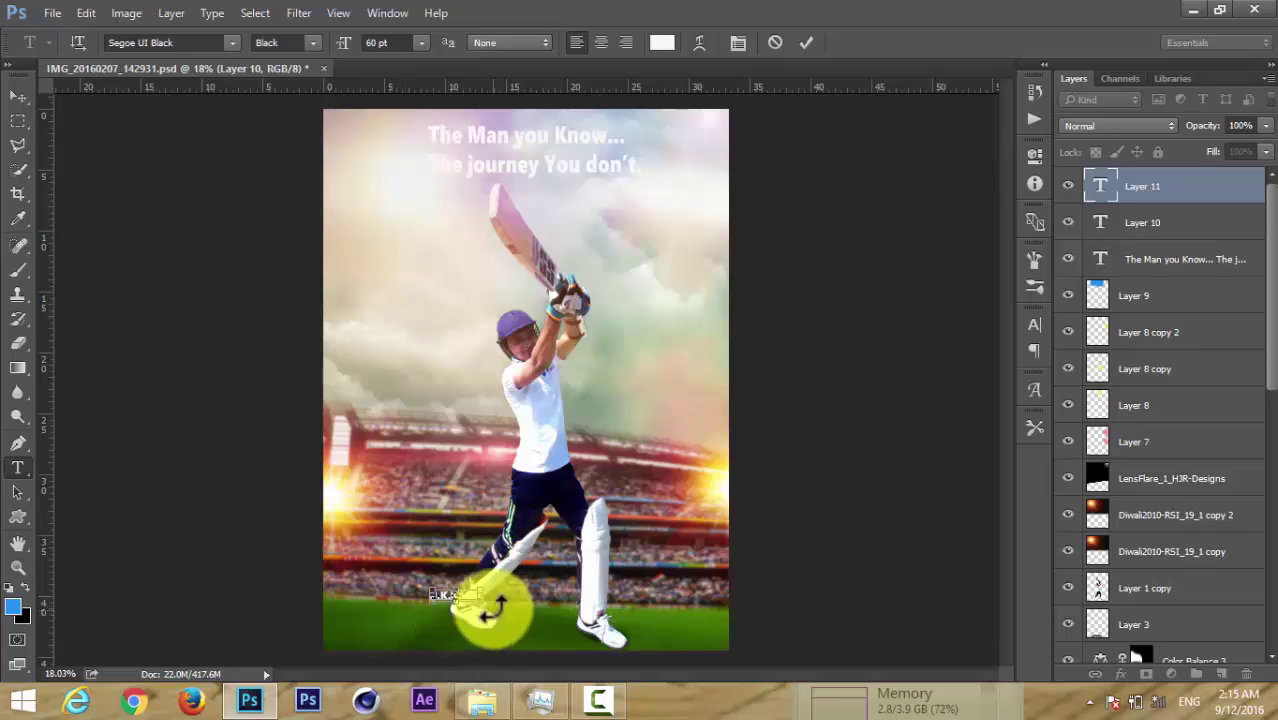
{"action": "mouse_move", "coordinate": [499, 605]}
{"action": "left_mouse_down"}
{"action": "mouse_move", "coordinate": [580, 615]}
{"action": "mouse_move", "coordinate": [568, 628]}
{"action": "mouse_move", "coordinate": [528, 542]}
{"action": "mouse_move", "coordinate": [592, 543]}
{"action": "mouse_move", "coordinate": [533, 578]}
{"action": "mouse_move", "coordinate": [561, 513]}
{"action": "left_mouse_up"}
{"action": "left_click_drag", "start_coordinate": [422, 547], "coordinate": [580, 563]}
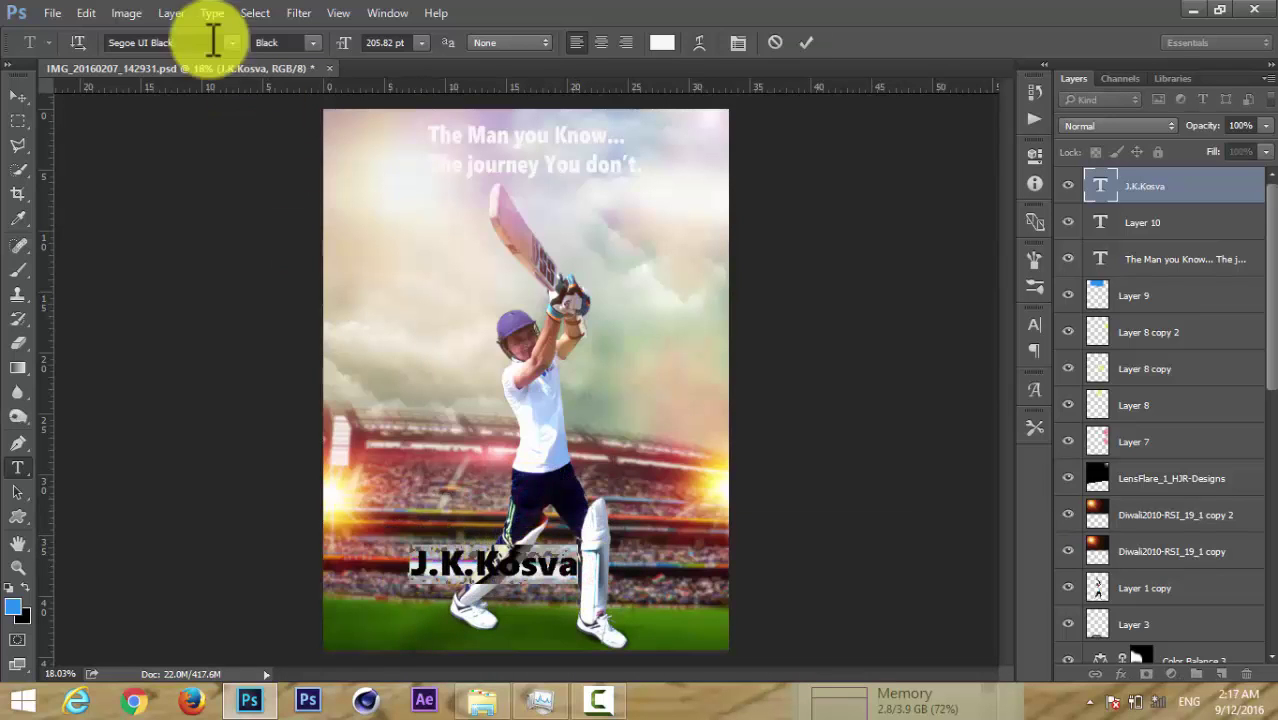
{"action": "left_click", "coordinate": [231, 42]}
{"action": "left_click", "coordinate": [311, 130]}
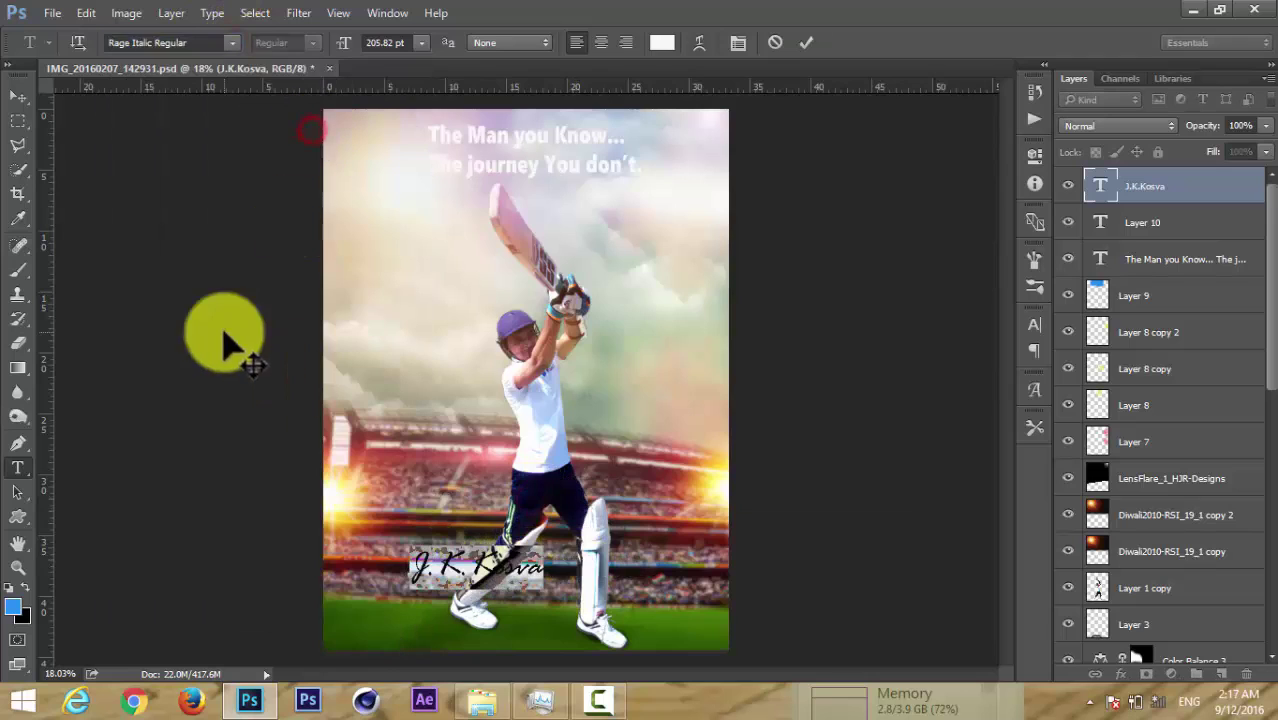
{"action": "left_click", "coordinate": [553, 578]}
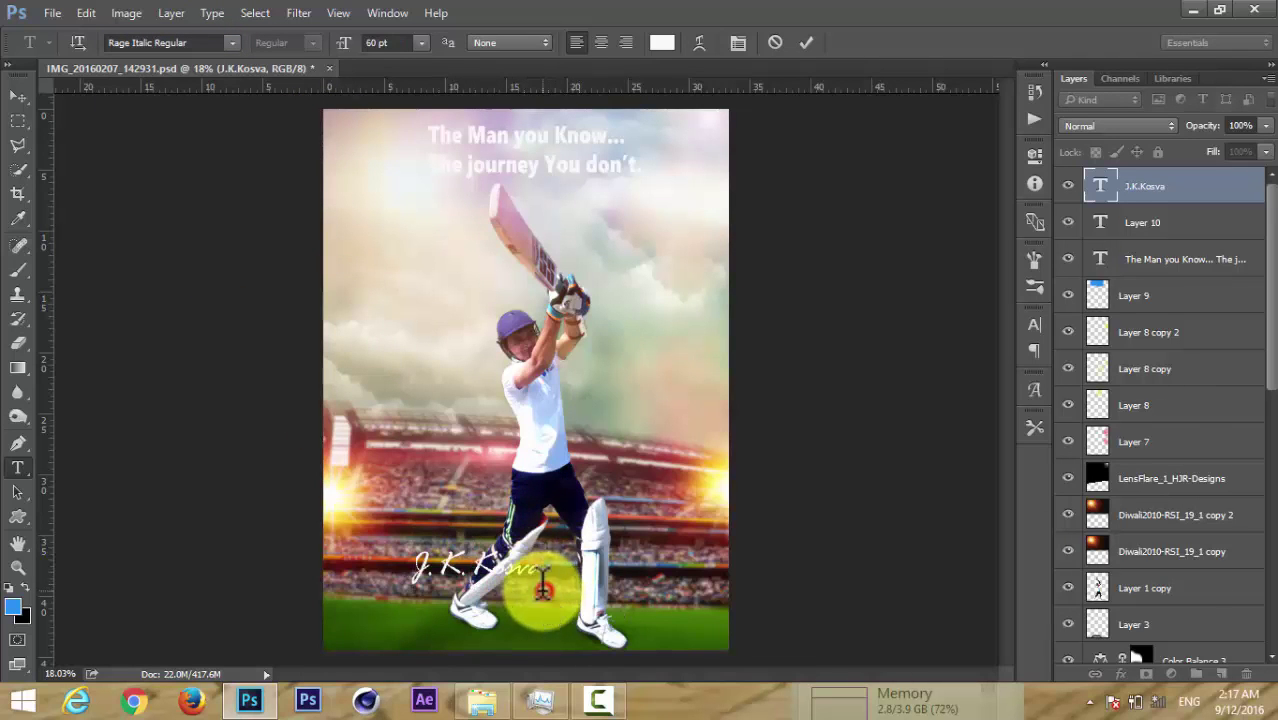
{"action": "left_click", "coordinate": [541, 588]}
{"action": "left_click", "coordinate": [1068, 186]}
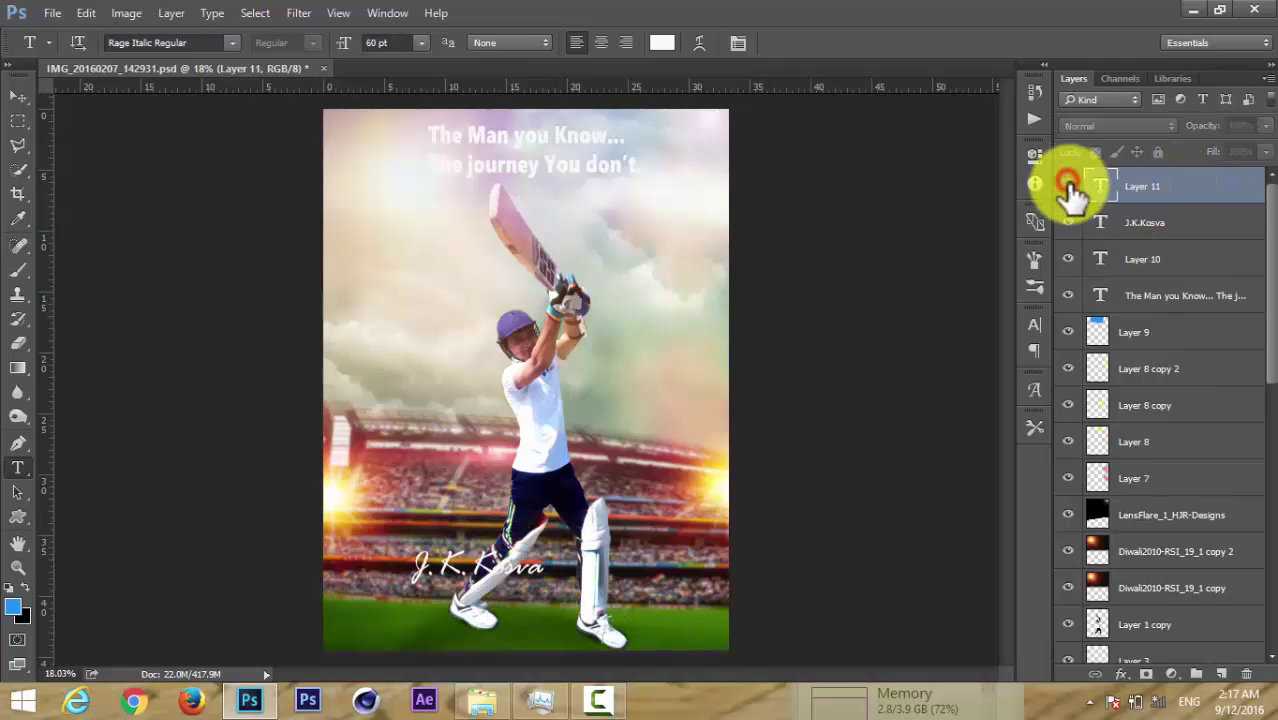
{"action": "left_click", "coordinate": [1152, 190]}
Scale the name up to mid-poster with Free Transform and start a tagline below it.
{"action": "key", "text": "ctrl+t"}
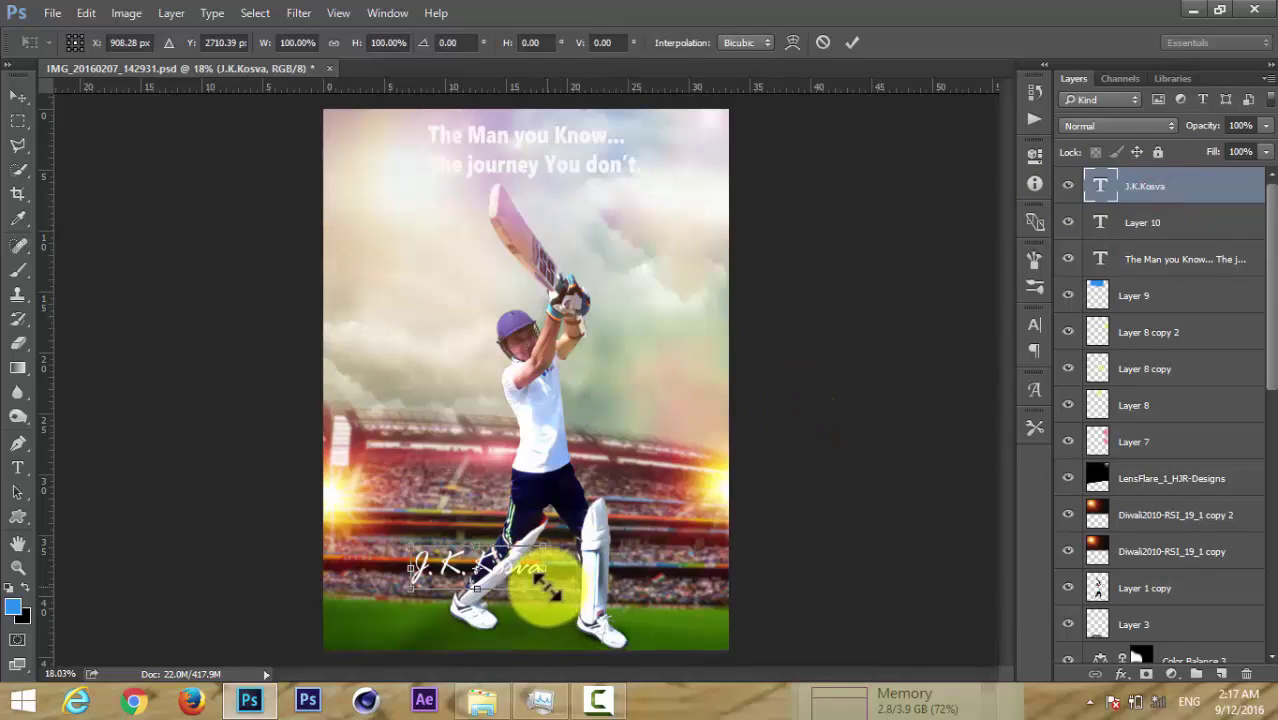
{"action": "mouse_move", "coordinate": [548, 590]}
{"action": "left_mouse_down"}
{"action": "mouse_move", "coordinate": [575, 610]}
{"action": "mouse_move", "coordinate": [560, 495]}
{"action": "mouse_move", "coordinate": [585, 495]}
{"action": "left_mouse_up"}
{"action": "left_click", "coordinate": [852, 42]}
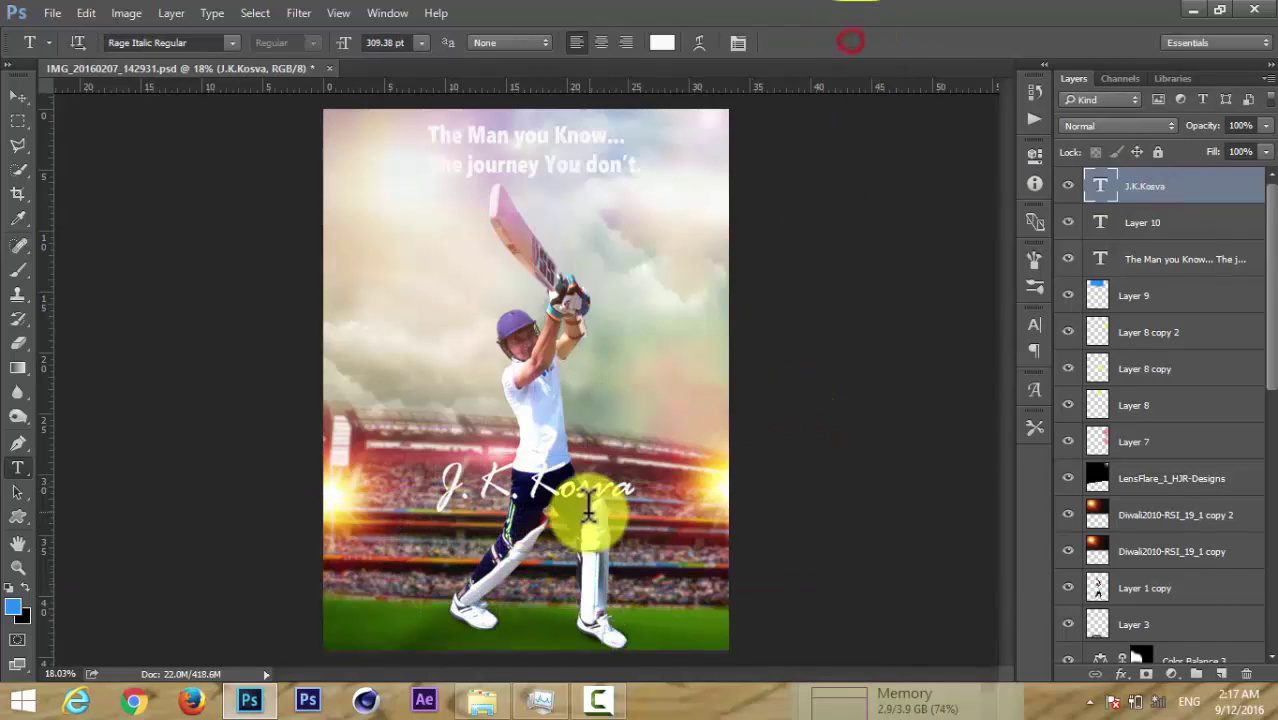
{"action": "scroll", "coordinate": [590, 500], "scroll_direction": "up", "scroll_amount": 5}
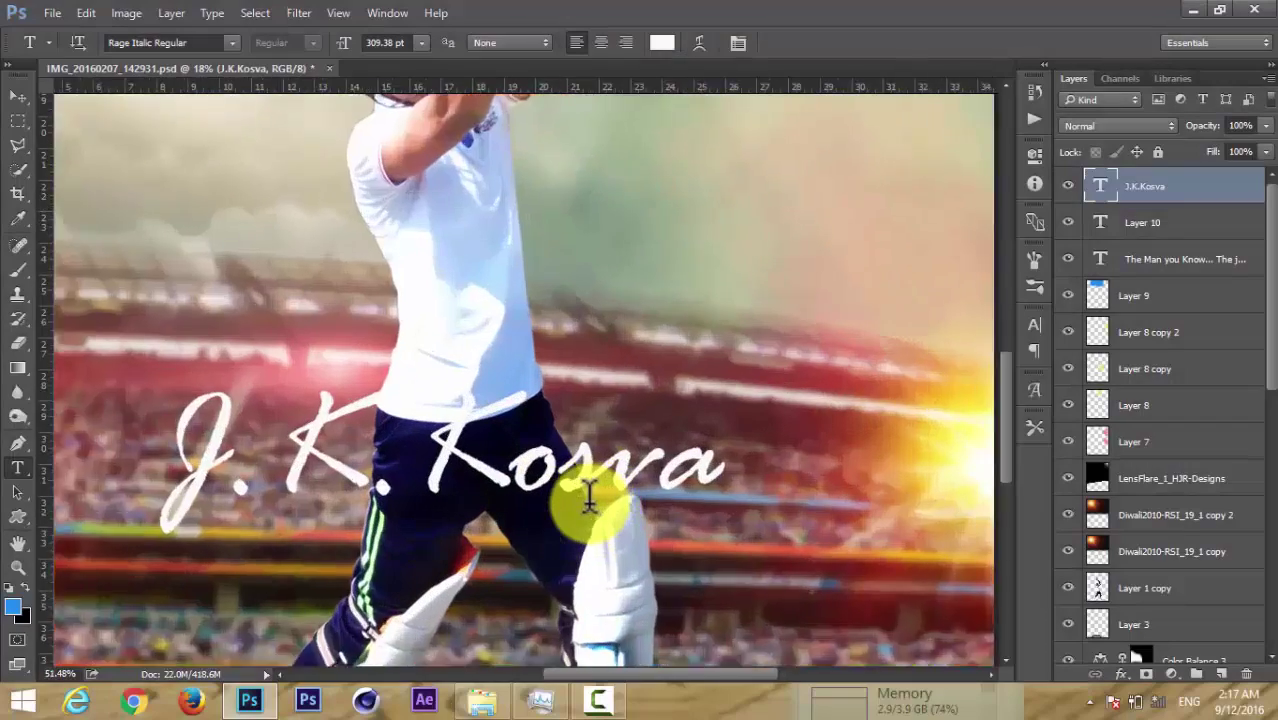
{"action": "scroll", "coordinate": [590, 500], "scroll_direction": "down", "scroll_amount": 3}
{"action": "scroll", "coordinate": [585, 505], "scroll_direction": "down", "scroll_amount": 3}
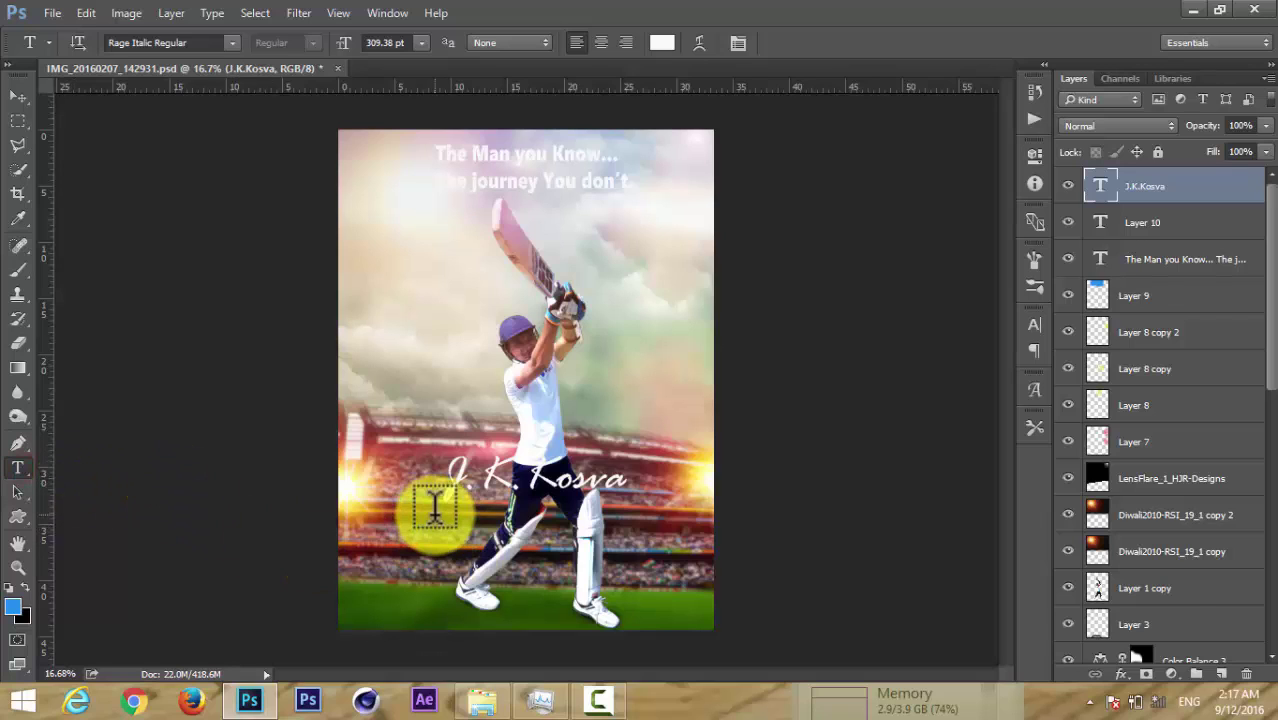
{"action": "left_click", "coordinate": [435, 510]}
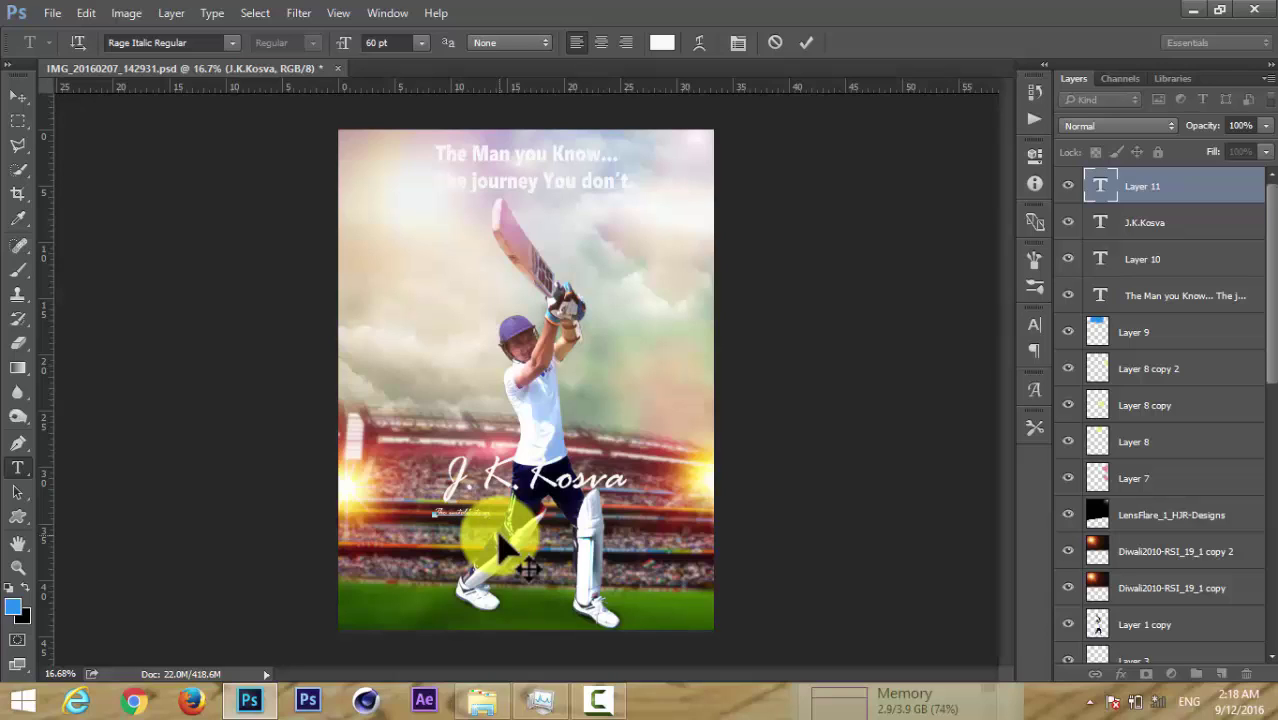
Set 'The untold story' tagline in Raavi Regular.
{"action": "scroll", "coordinate": [487, 515], "scroll_direction": "up", "scroll_amount": 2}
{"action": "scroll", "coordinate": [487, 535], "scroll_direction": "up", "scroll_amount": 2}
{"action": "scroll", "coordinate": [499, 490], "scroll_direction": "up", "scroll_amount": 1}
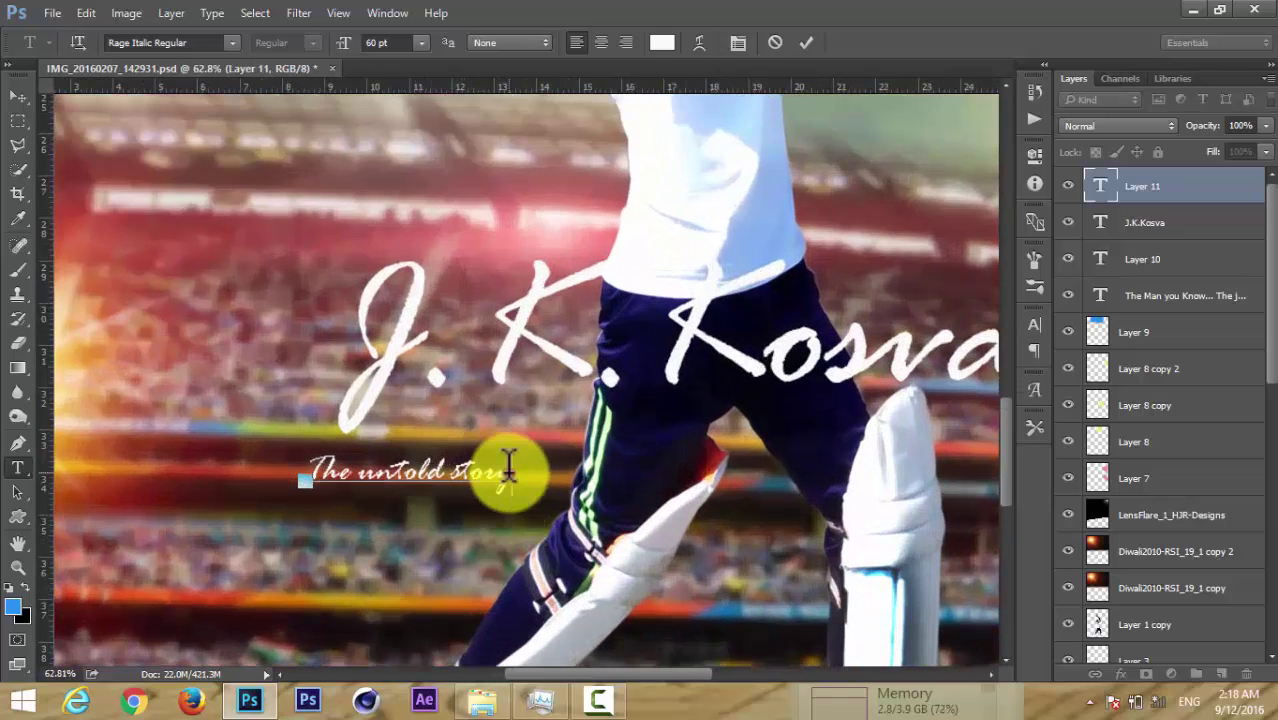
{"action": "left_click_drag", "start_coordinate": [500, 470], "coordinate": [318, 472]}
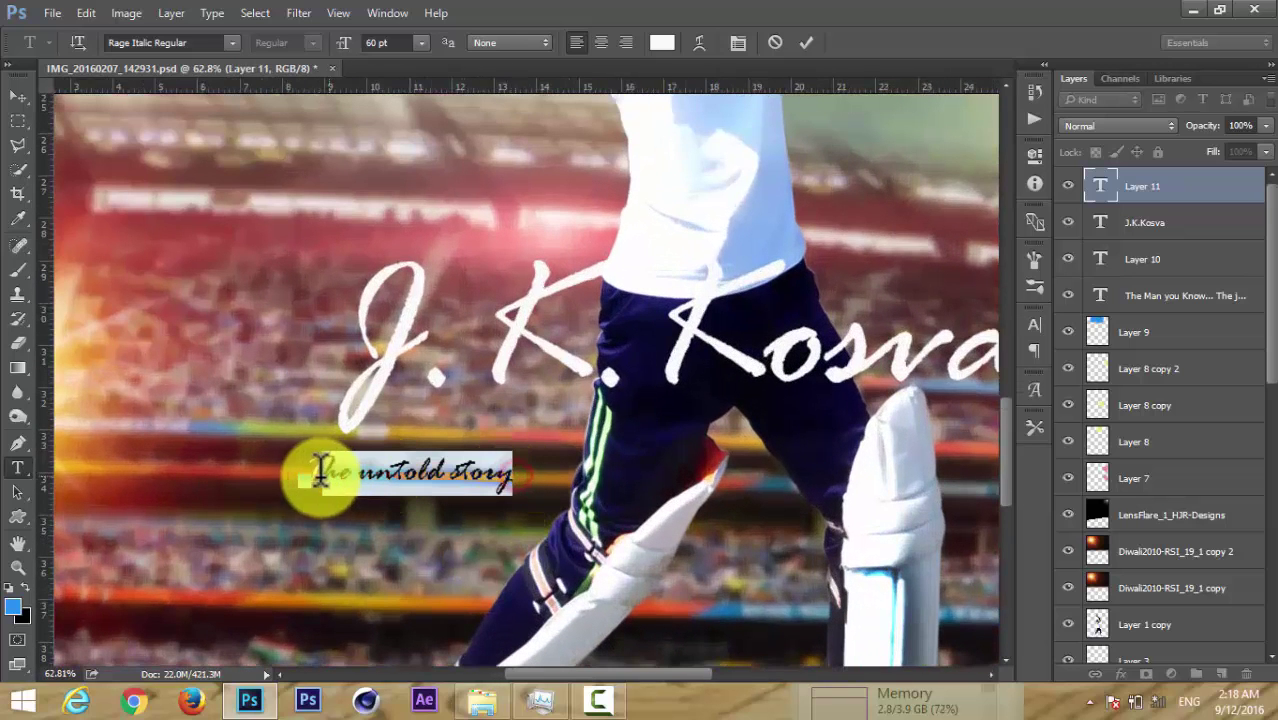
{"action": "left_click", "coordinate": [235, 42]}
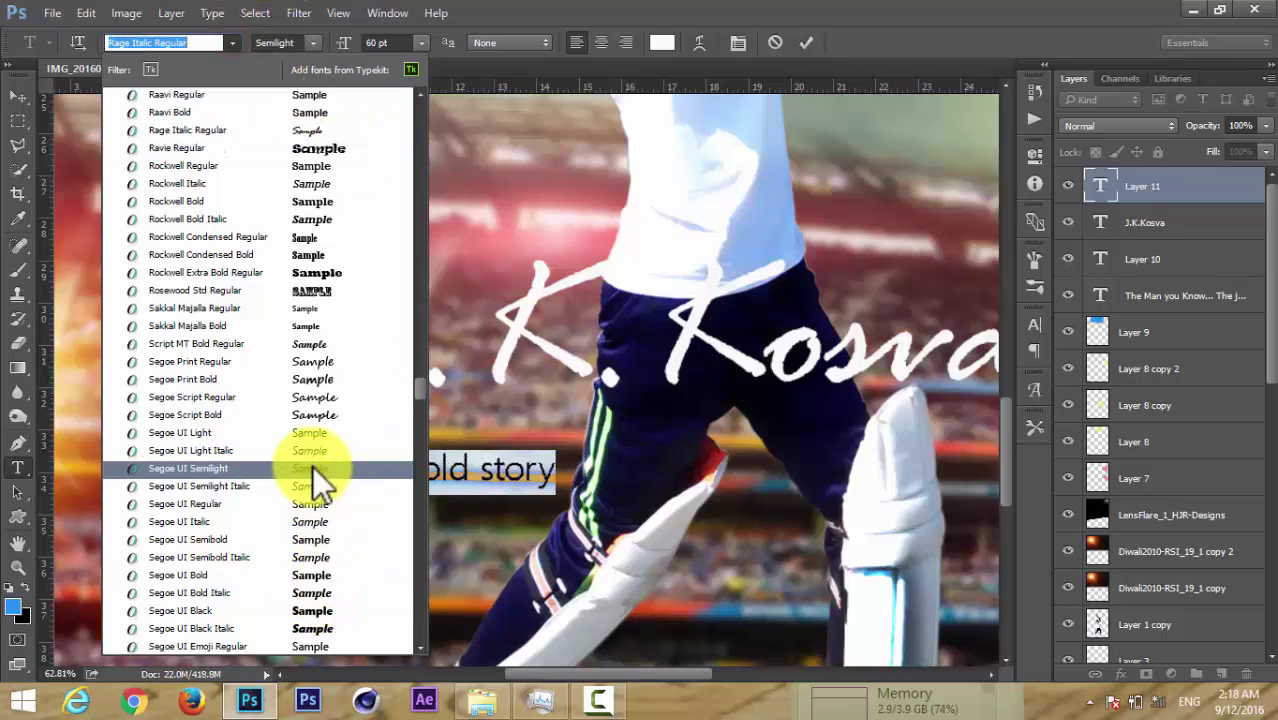
{"action": "left_click", "coordinate": [323, 95]}
{"action": "scroll", "coordinate": [605, 560], "scroll_direction": "down", "scroll_amount": 3}
{"action": "left_click", "coordinate": [806, 42]}
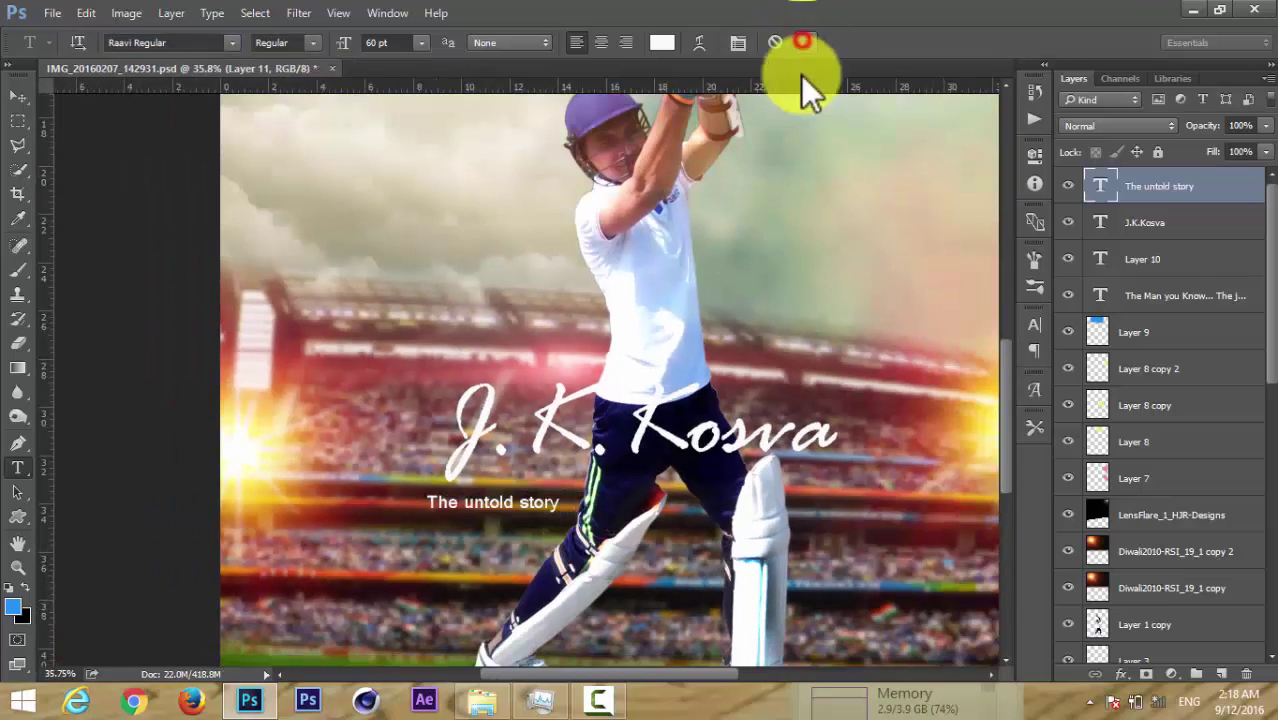
Enlarge the tagline and move it under the name with Free Transform.
{"action": "key", "text": "ctrl+t"}
{"action": "mouse_move", "coordinate": [571, 531]}
{"action": "left_mouse_down"}
{"action": "mouse_move", "coordinate": [675, 545]}
{"action": "mouse_move", "coordinate": [647, 530]}
{"action": "mouse_move", "coordinate": [728, 457]}
{"action": "left_mouse_up"}
{"action": "mouse_move", "coordinate": [605, 443]}
{"action": "left_mouse_down"}
{"action": "mouse_move", "coordinate": [625, 460]}
{"action": "mouse_move", "coordinate": [599, 446]}
{"action": "left_mouse_up"}
{"action": "left_click", "coordinate": [850, 42]}
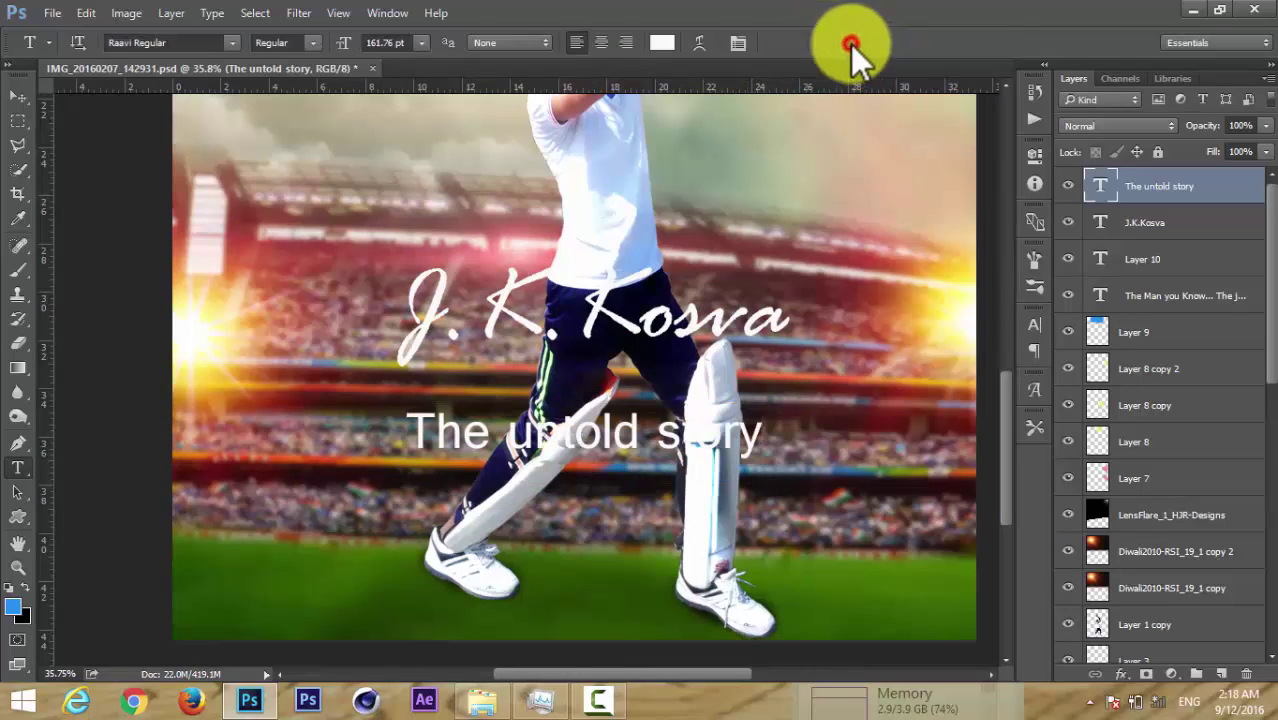
Colour the tagline bright yellow and move it up toward the name.
{"action": "left_click_drag", "start_coordinate": [760, 432], "coordinate": [379, 428]}
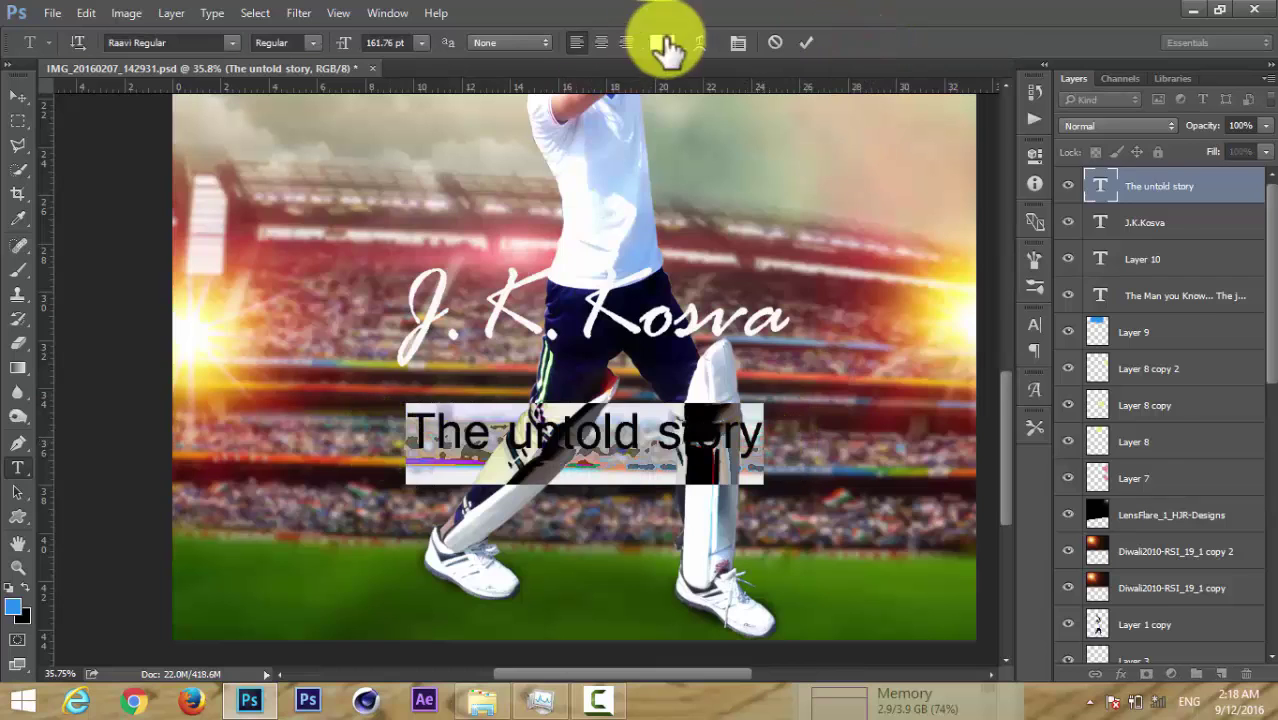
{"action": "left_click", "coordinate": [662, 42]}
{"action": "left_click", "coordinate": [908, 156]}
{"action": "left_click_drag", "start_coordinate": [851, 101], "coordinate": [947, 26]}
{"action": "mouse_move", "coordinate": [1045, 204]}
{"action": "left_mouse_down"}
{"action": "mouse_move", "coordinate": [1035, 292]}
{"action": "mouse_move", "coordinate": [1038, 270]}
{"action": "left_mouse_up"}
{"action": "left_click", "coordinate": [1004, 72]}
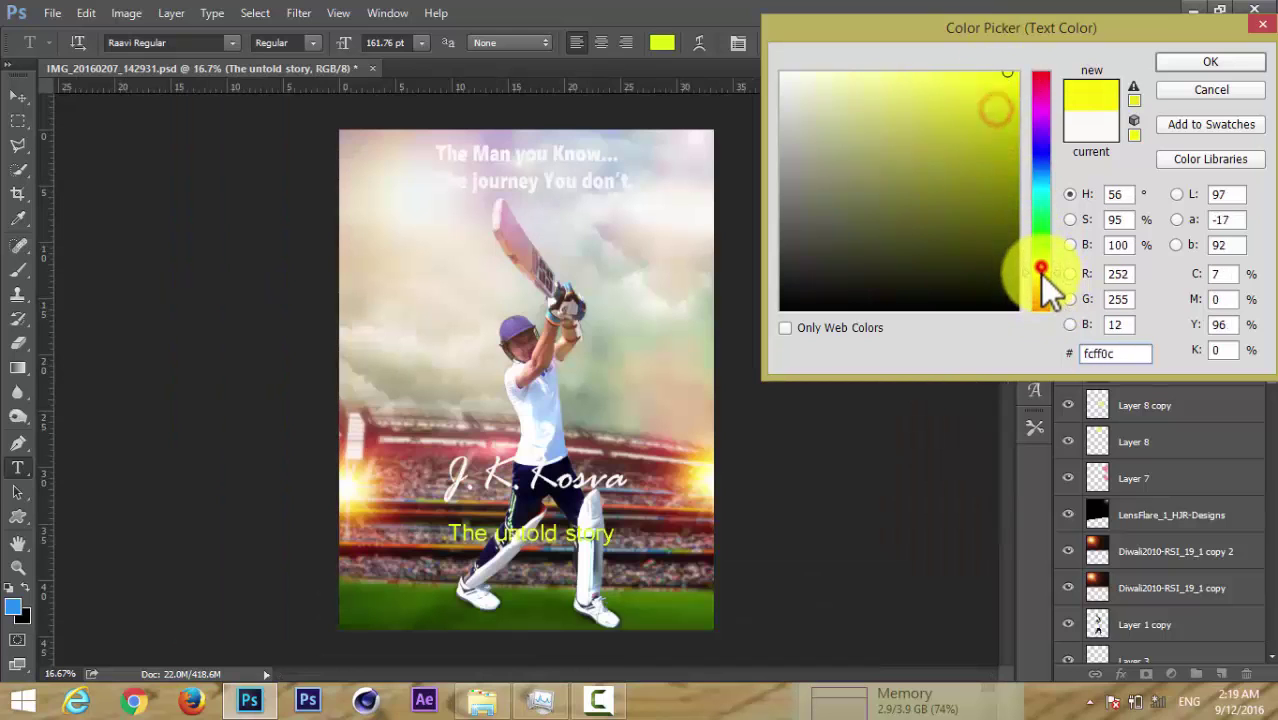
{"action": "left_click", "coordinate": [1004, 78]}
{"action": "left_click", "coordinate": [1210, 61]}
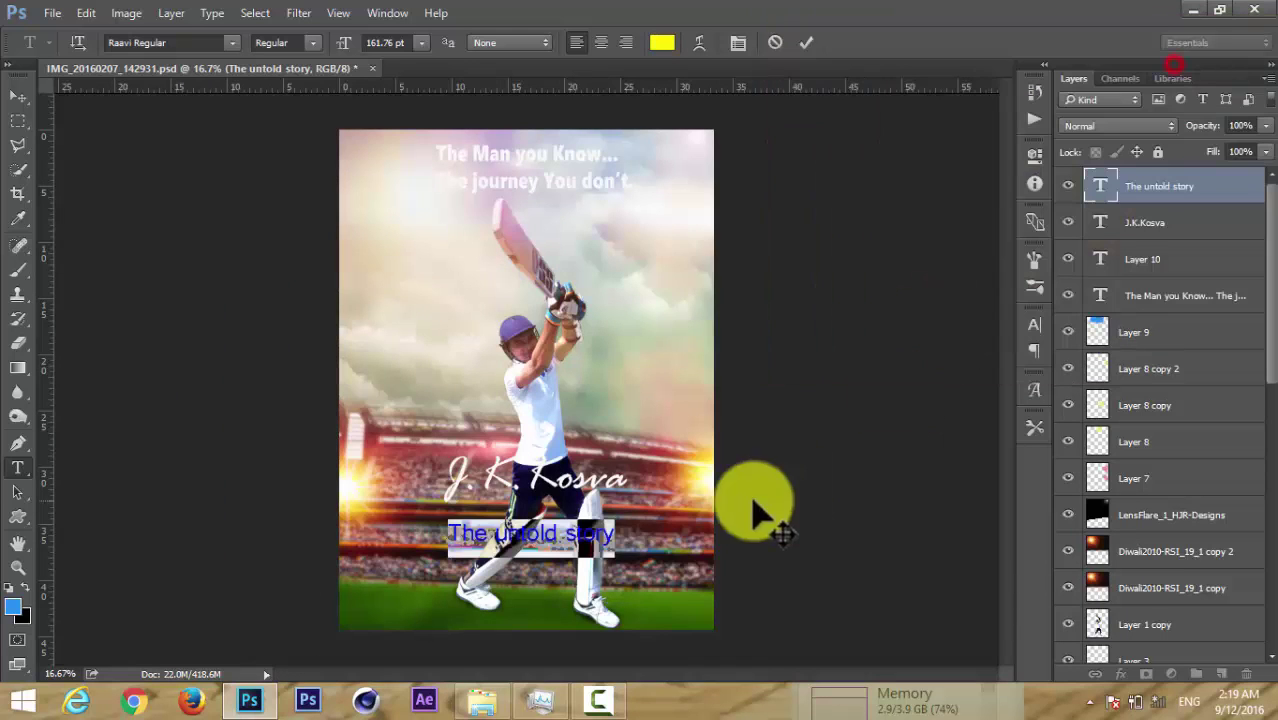
{"action": "scroll", "coordinate": [700, 520], "scroll_direction": "up", "scroll_amount": 2}
{"action": "scroll", "coordinate": [625, 545], "scroll_direction": "up", "scroll_amount": 2}
{"action": "left_click", "coordinate": [636, 558]}
{"action": "mouse_move", "coordinate": [676, 579]}
{"action": "left_mouse_down"}
{"action": "mouse_move", "coordinate": [675, 515]}
{"action": "mouse_move", "coordinate": [613, 557]}
{"action": "mouse_move", "coordinate": [377, 524]}
{"action": "left_mouse_up"}
Change the tagline font to Arial Black.
{"action": "left_click", "coordinate": [234, 43]}
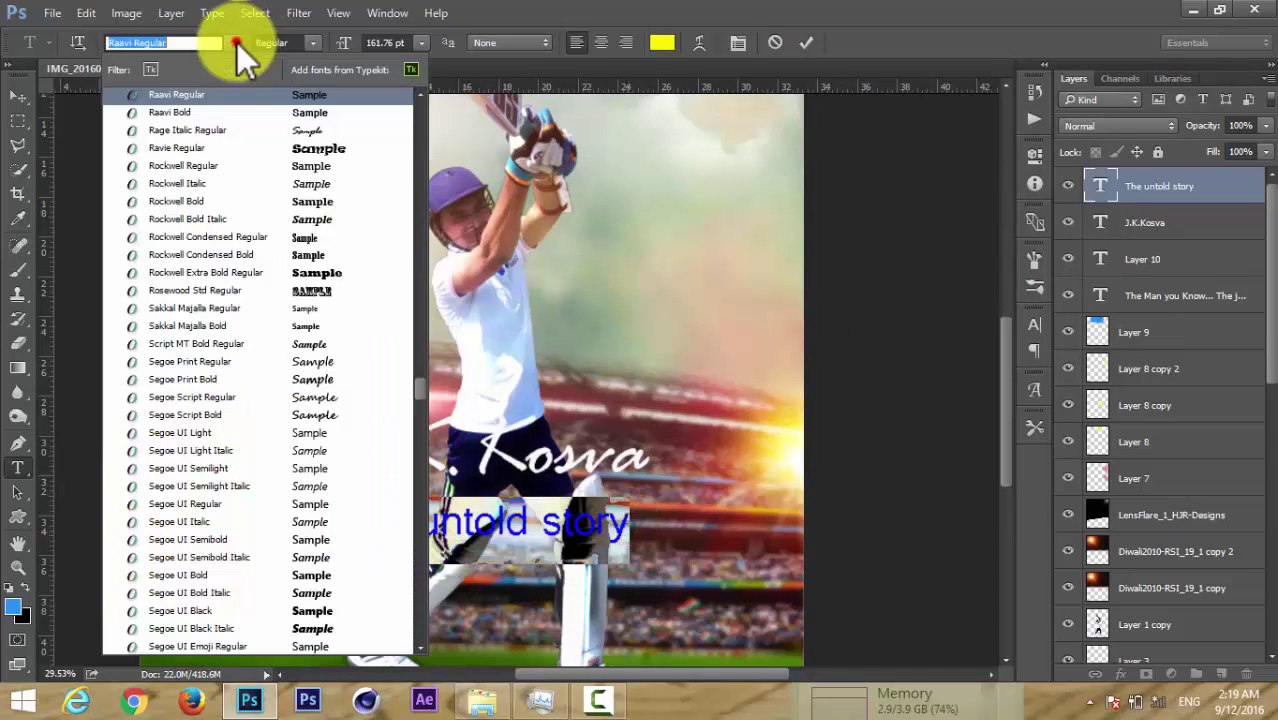
{"action": "scroll", "coordinate": [474, 169], "scroll_direction": "up", "scroll_amount": 15}
{"action": "scroll", "coordinate": [484, 110], "scroll_direction": "up", "scroll_amount": 5}
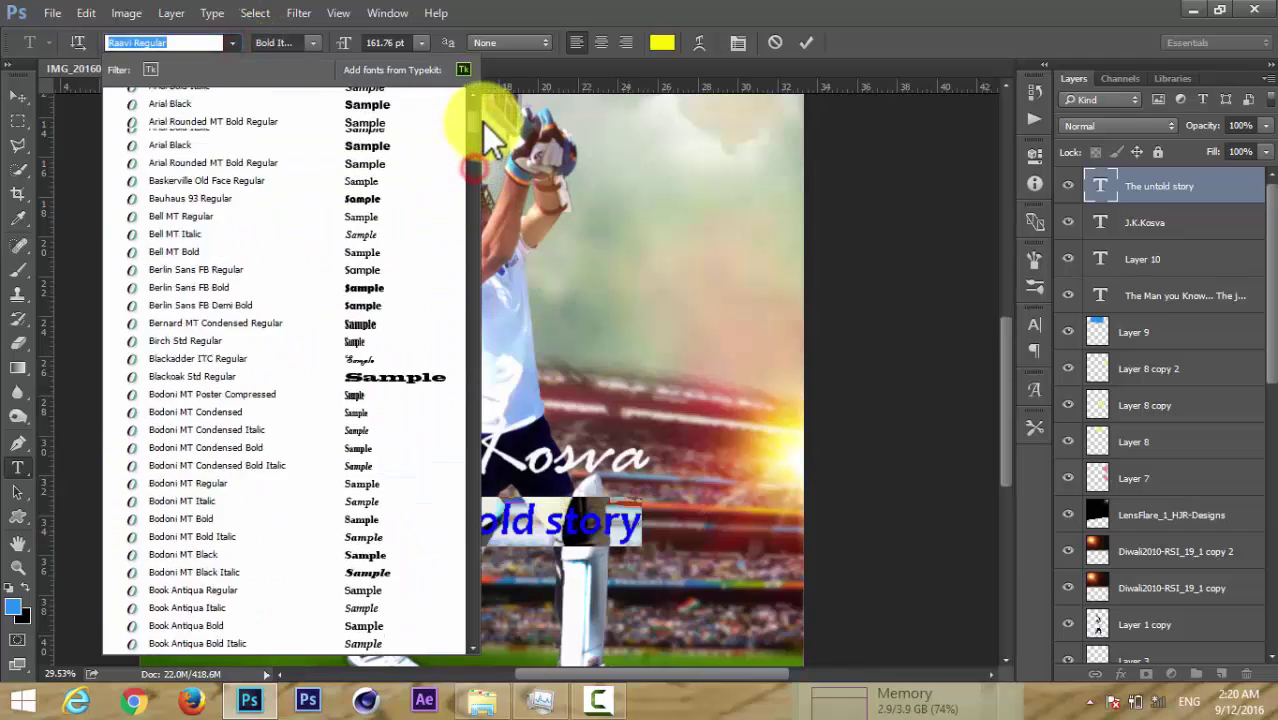
{"action": "scroll", "coordinate": [484, 110], "scroll_direction": "up", "scroll_amount": 3}
{"action": "scroll", "coordinate": [484, 105], "scroll_direction": "up", "scroll_amount": 2}
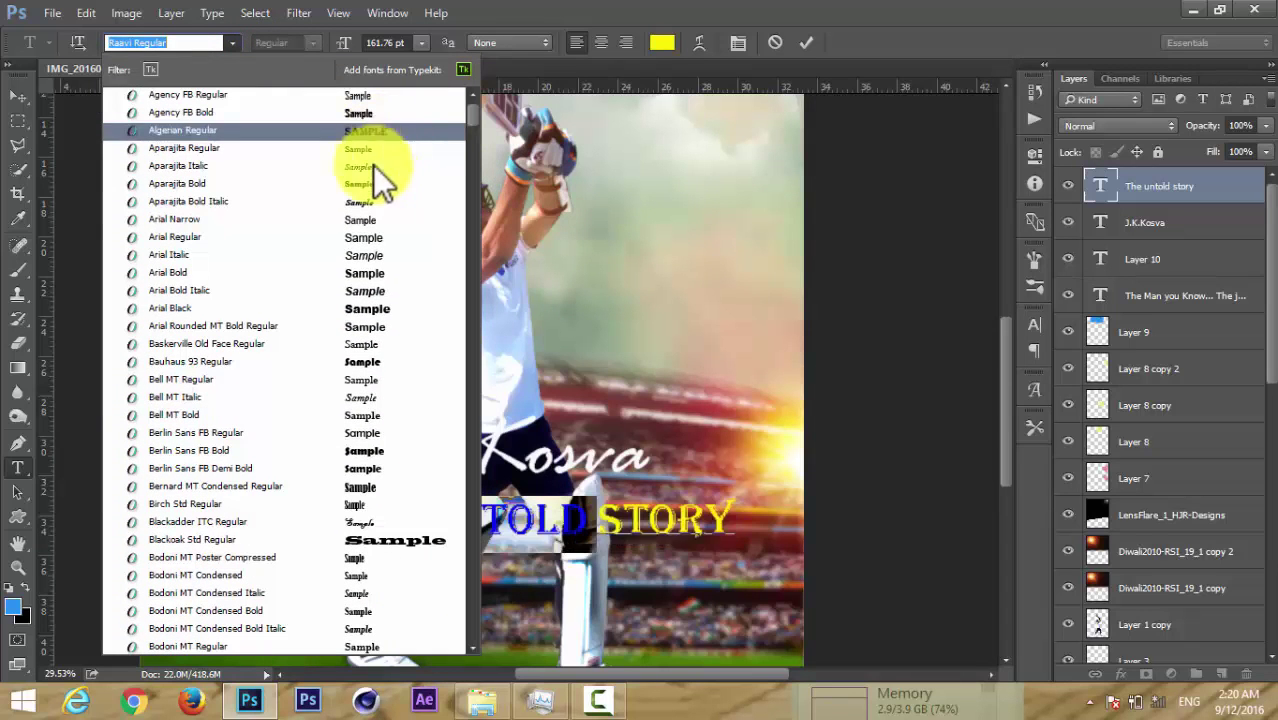
{"action": "left_click", "coordinate": [369, 309]}
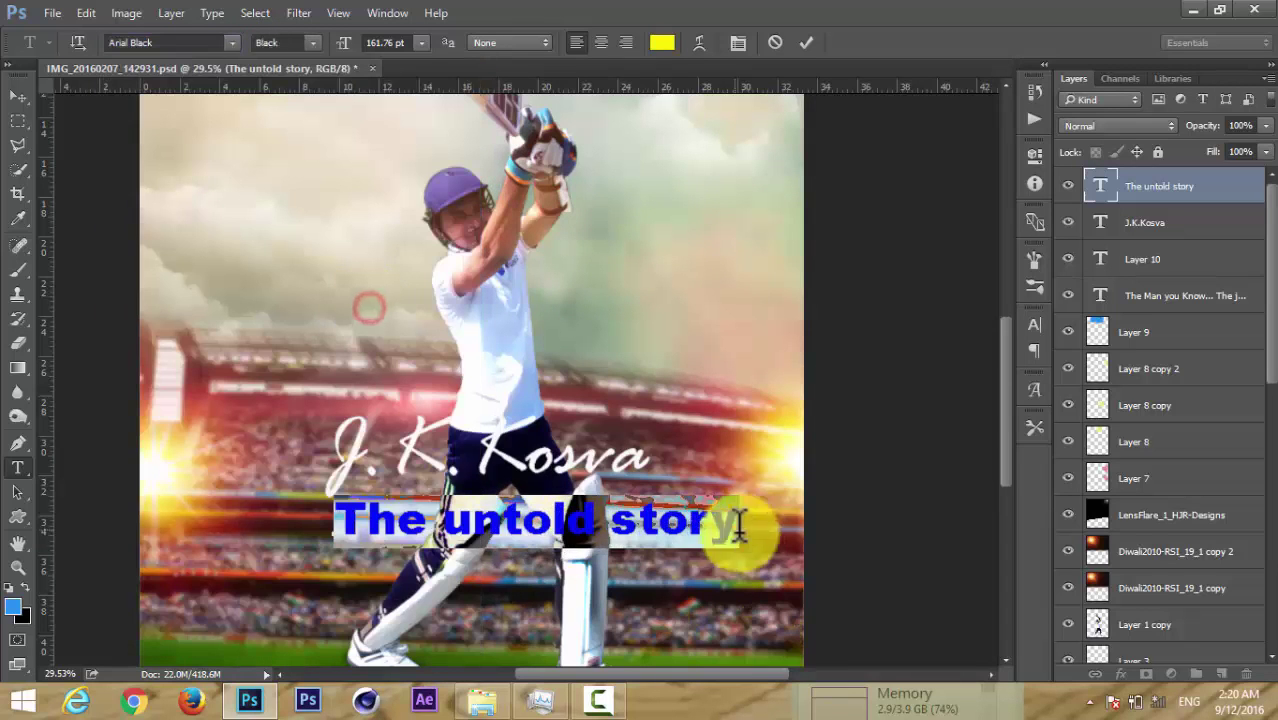
{"action": "left_click", "coordinate": [808, 38]}
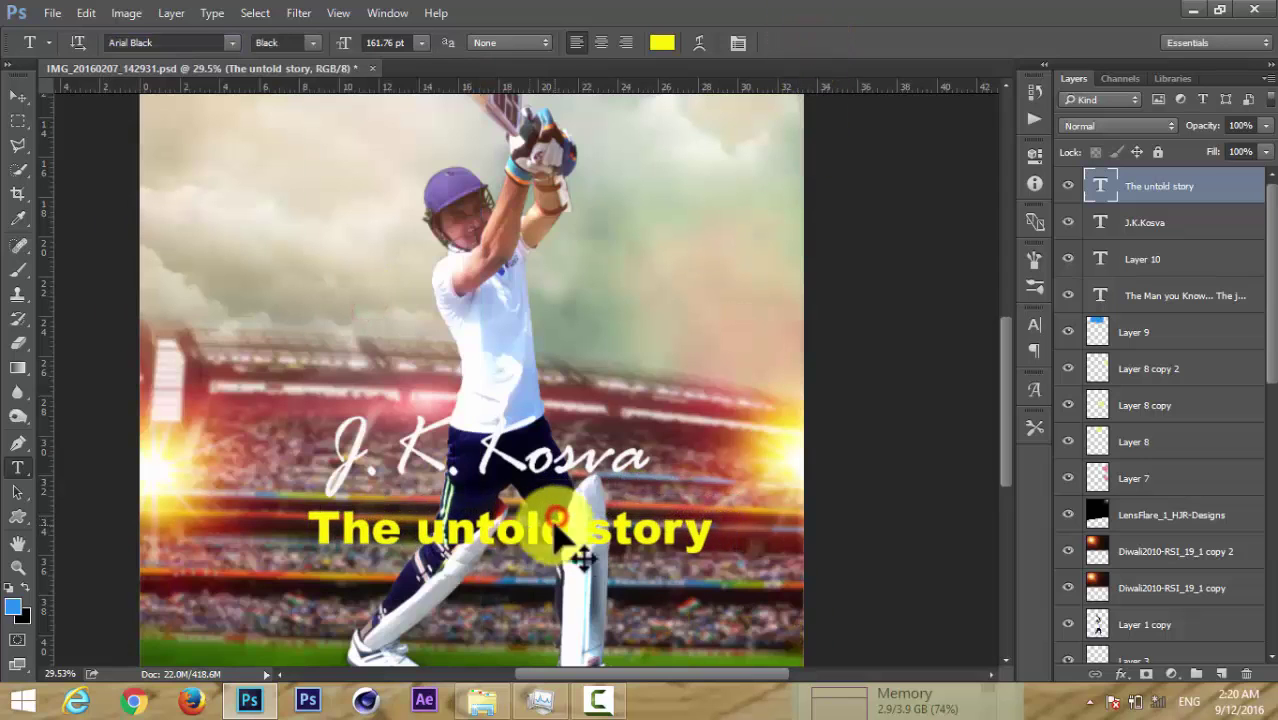
Scale the tagline to about 77% and place it just beneath the script name.
{"action": "key", "text": "ctrl+t"}
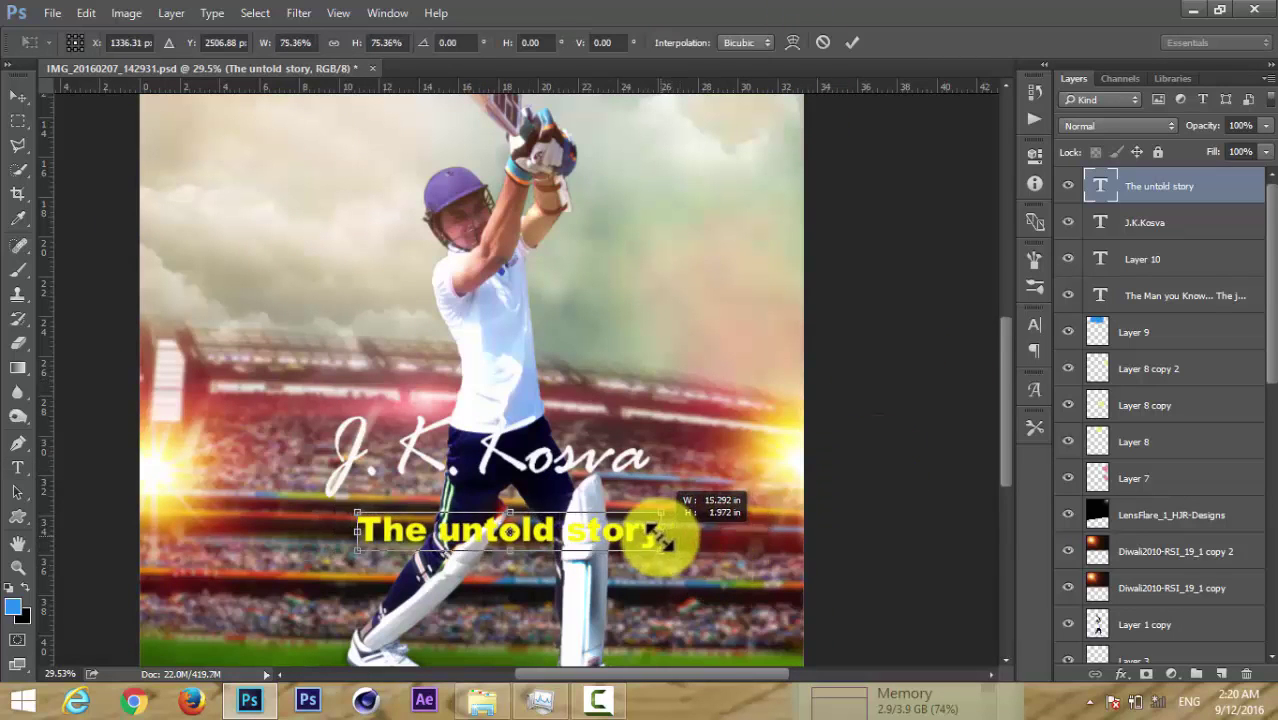
{"action": "left_click_drag", "start_coordinate": [708, 555], "coordinate": [662, 545]}
{"action": "mouse_move", "coordinate": [544, 538]}
{"action": "left_mouse_down"}
{"action": "mouse_move", "coordinate": [535, 555]}
{"action": "mouse_move", "coordinate": [528, 542]}
{"action": "left_mouse_up"}
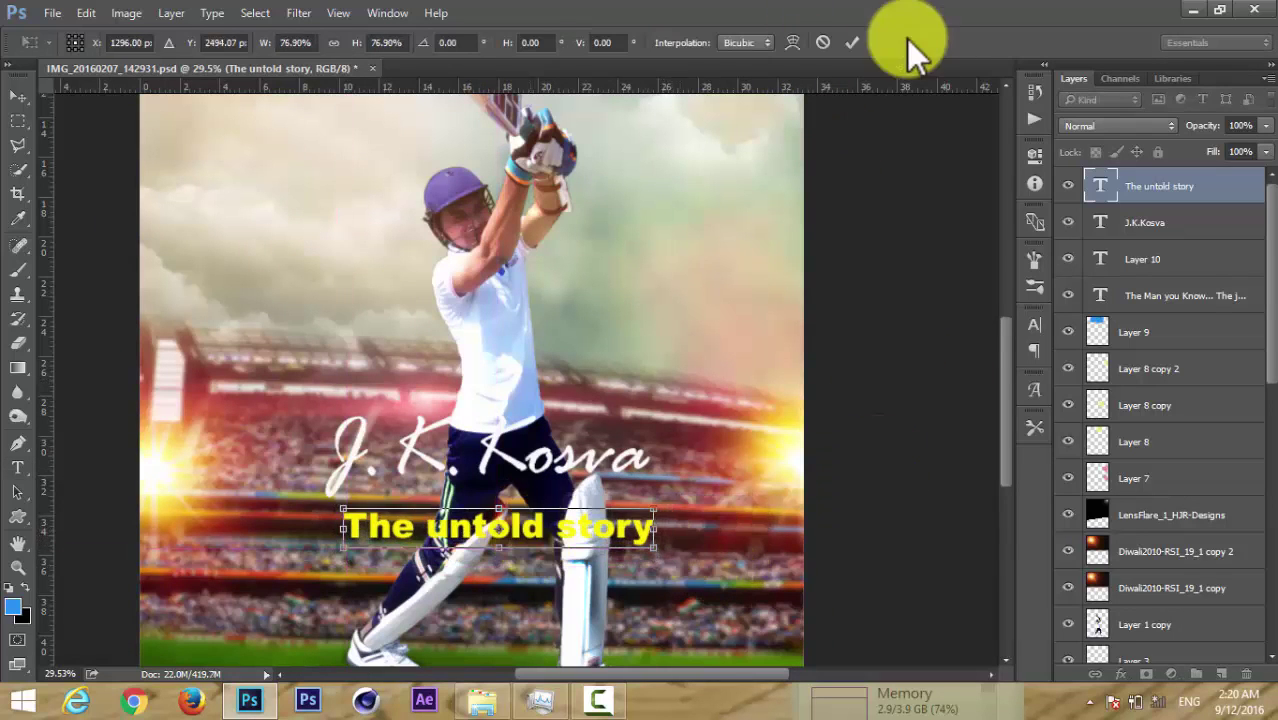
{"action": "left_click", "coordinate": [852, 42]}
{"action": "scroll", "coordinate": [655, 500], "scroll_direction": "down", "scroll_amount": 2}
{"action": "scroll", "coordinate": [655, 500], "scroll_direction": "down", "scroll_amount": 1}
{"action": "left_click_drag", "start_coordinate": [551, 410], "coordinate": [541, 456]}
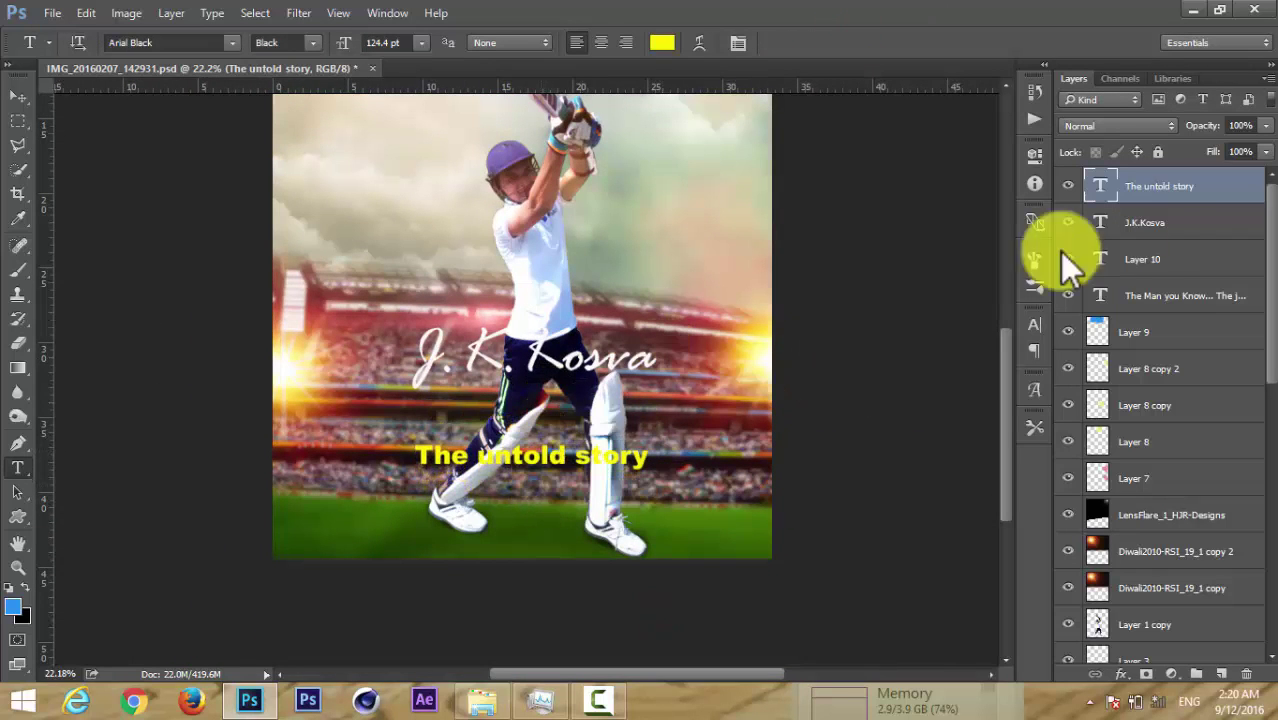
{"action": "left_click", "coordinate": [1157, 222]}
{"action": "left_click", "coordinate": [17, 95]}
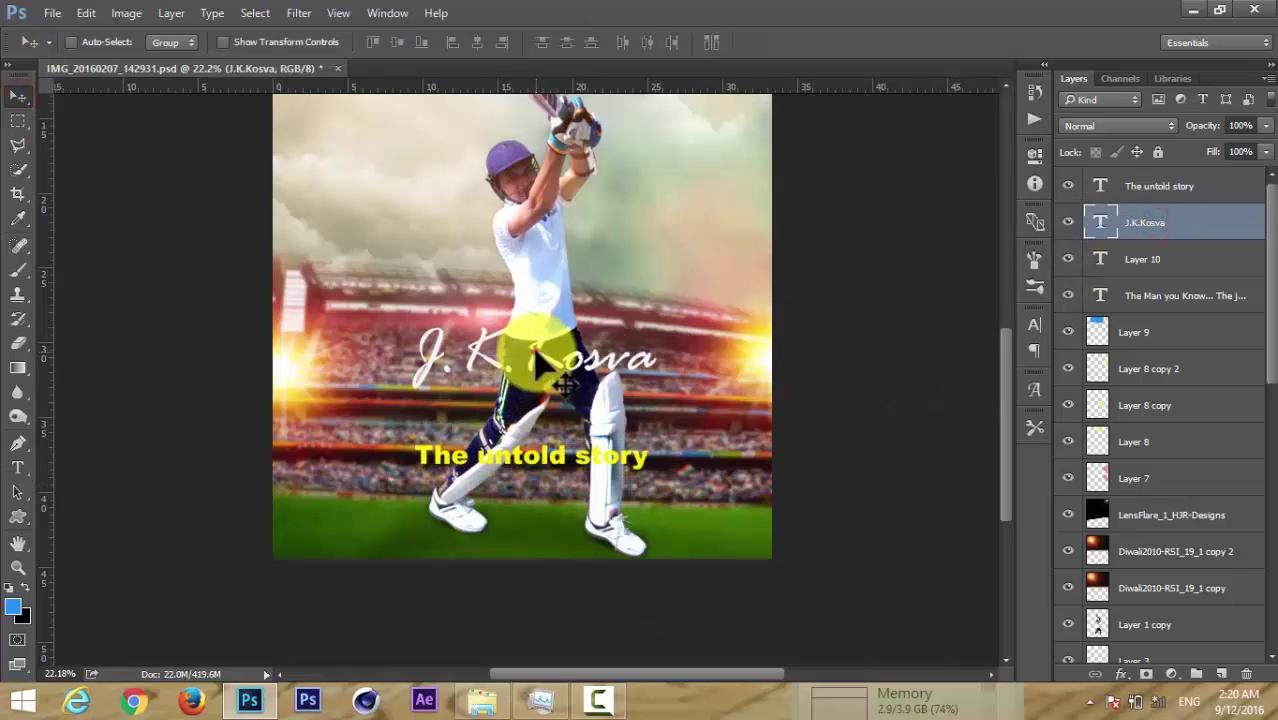
Lower the script name slightly and open its text for editing.
{"action": "left_click_drag", "start_coordinate": [542, 363], "coordinate": [535, 386]}
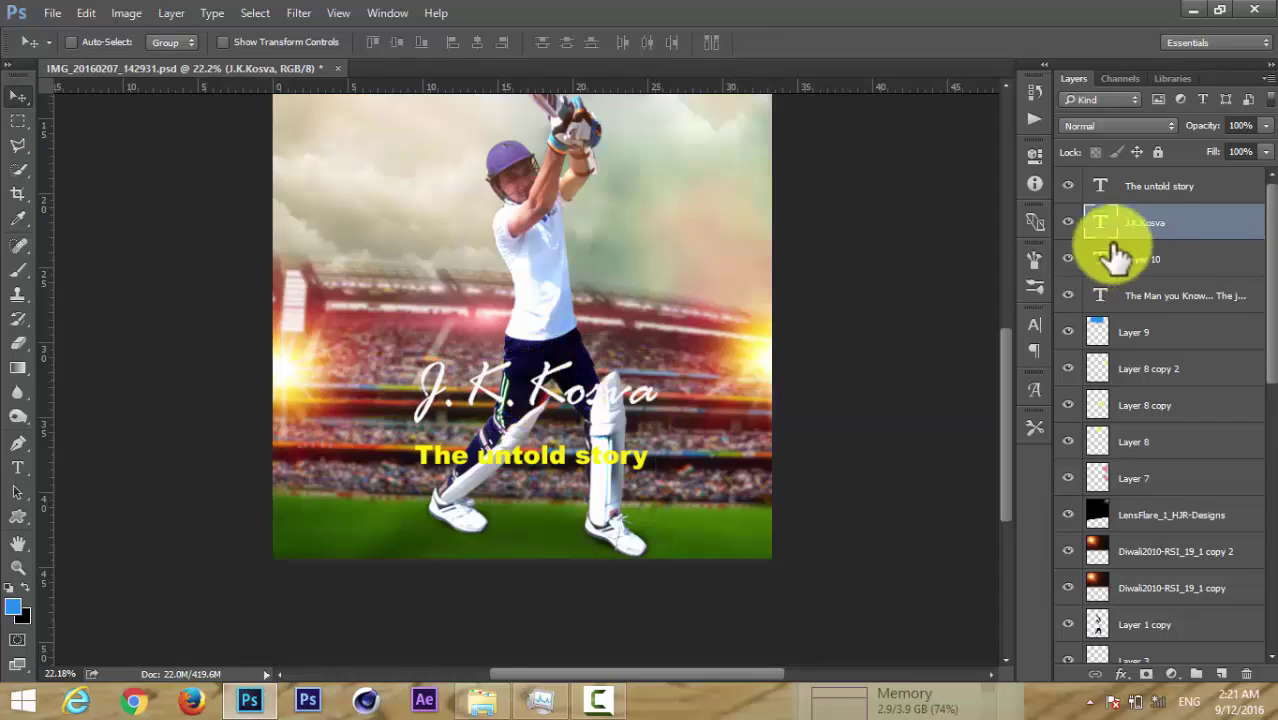
{"action": "left_click", "coordinate": [1143, 222]}
{"action": "left_click", "coordinate": [18, 466]}
{"action": "left_click", "coordinate": [658, 390]}
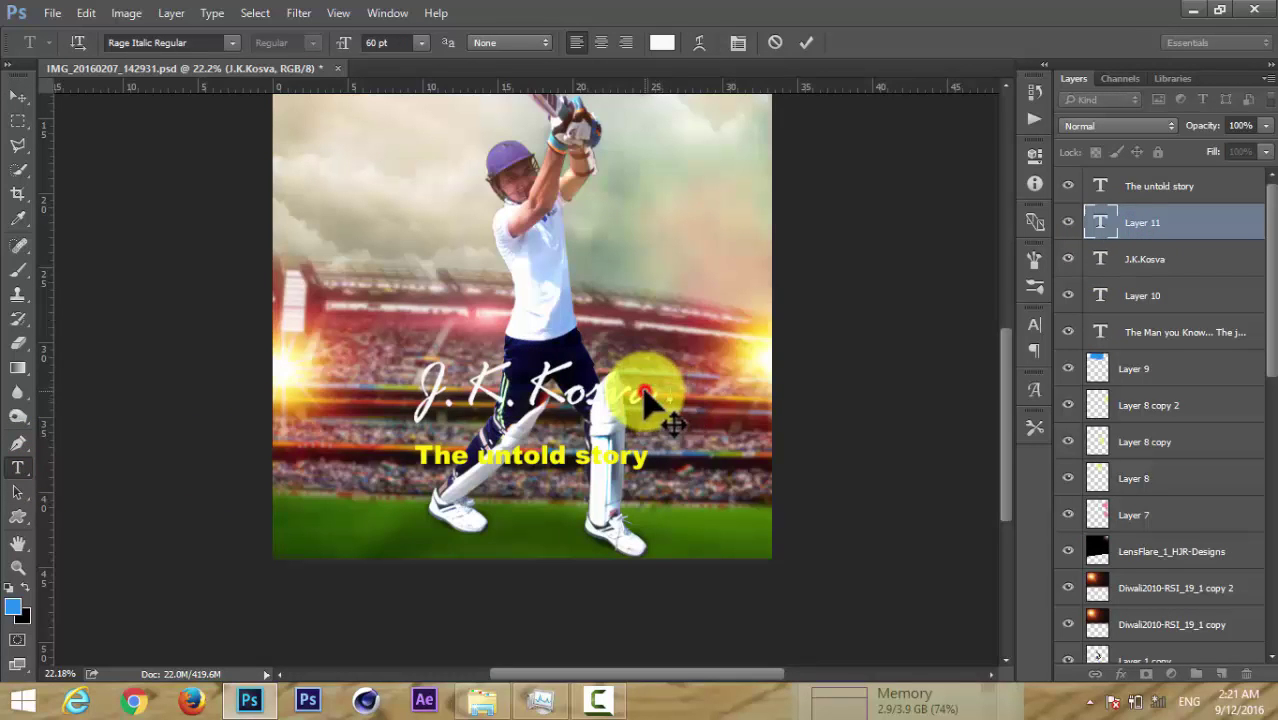
{"action": "left_click", "coordinate": [1150, 222]}
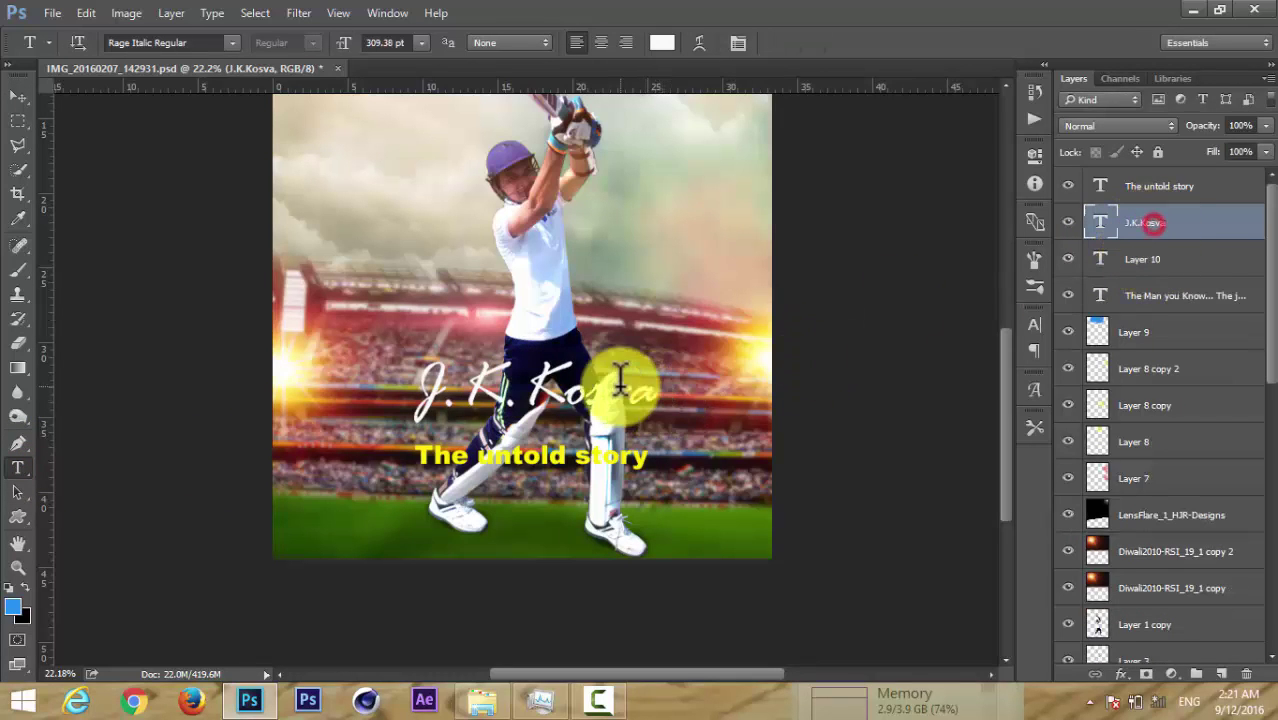
Recolour the script name bright yellow #f6ff00.
{"action": "left_click_drag", "start_coordinate": [656, 388], "coordinate": [412, 392]}
{"action": "left_click", "coordinate": [662, 42]}
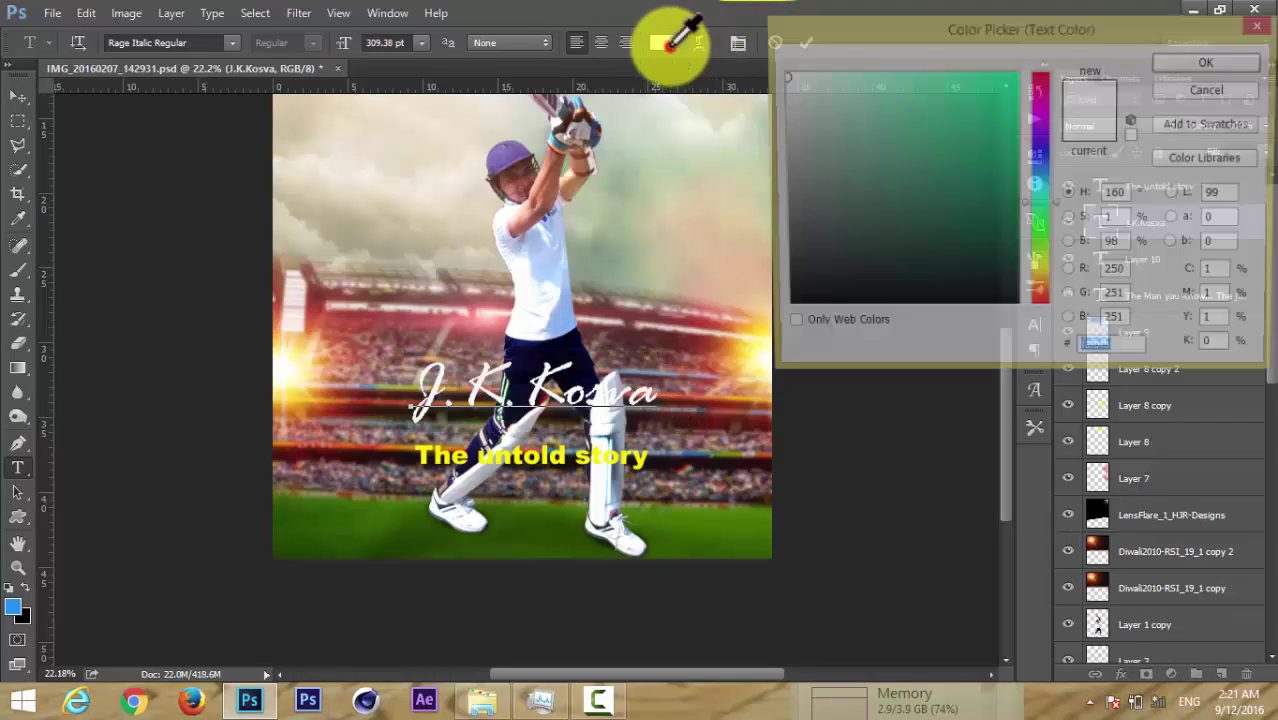
{"action": "left_click_drag", "start_coordinate": [1038, 250], "coordinate": [1040, 270]}
{"action": "left_click_drag", "start_coordinate": [991, 90], "coordinate": [1030, 54]}
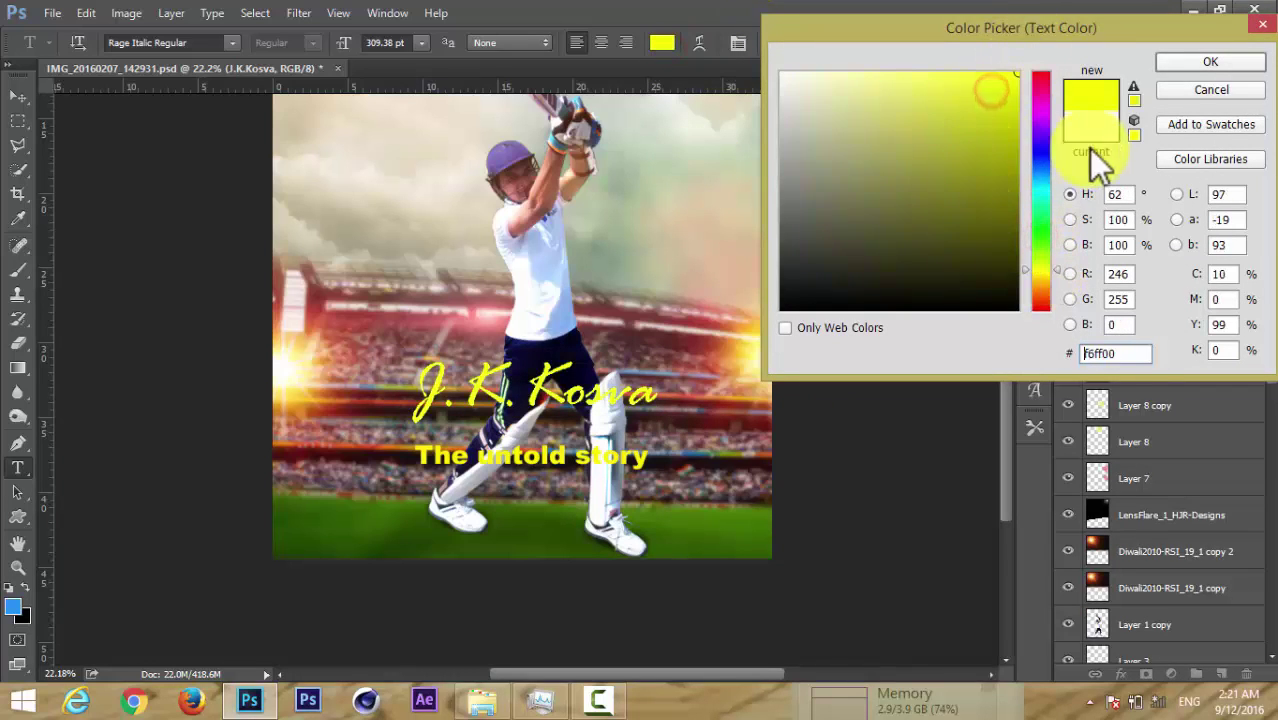
{"action": "left_click", "coordinate": [1207, 62]}
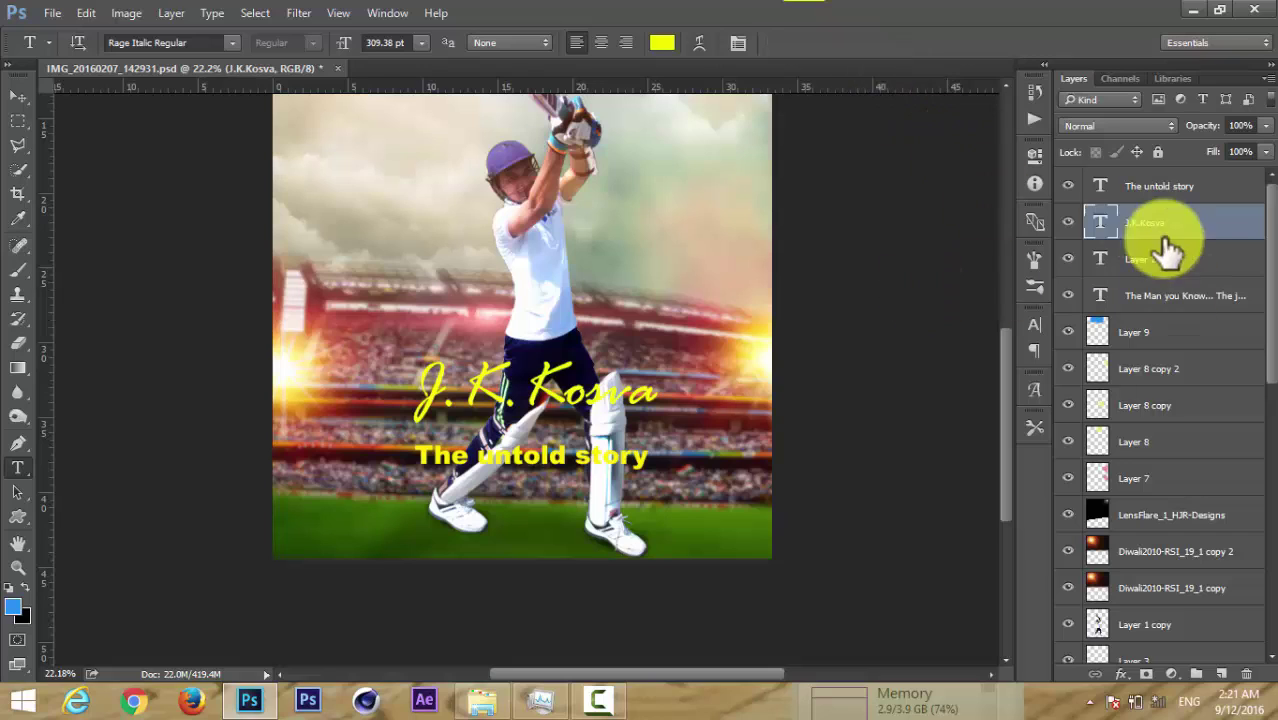
{"action": "left_click", "coordinate": [1140, 187]}
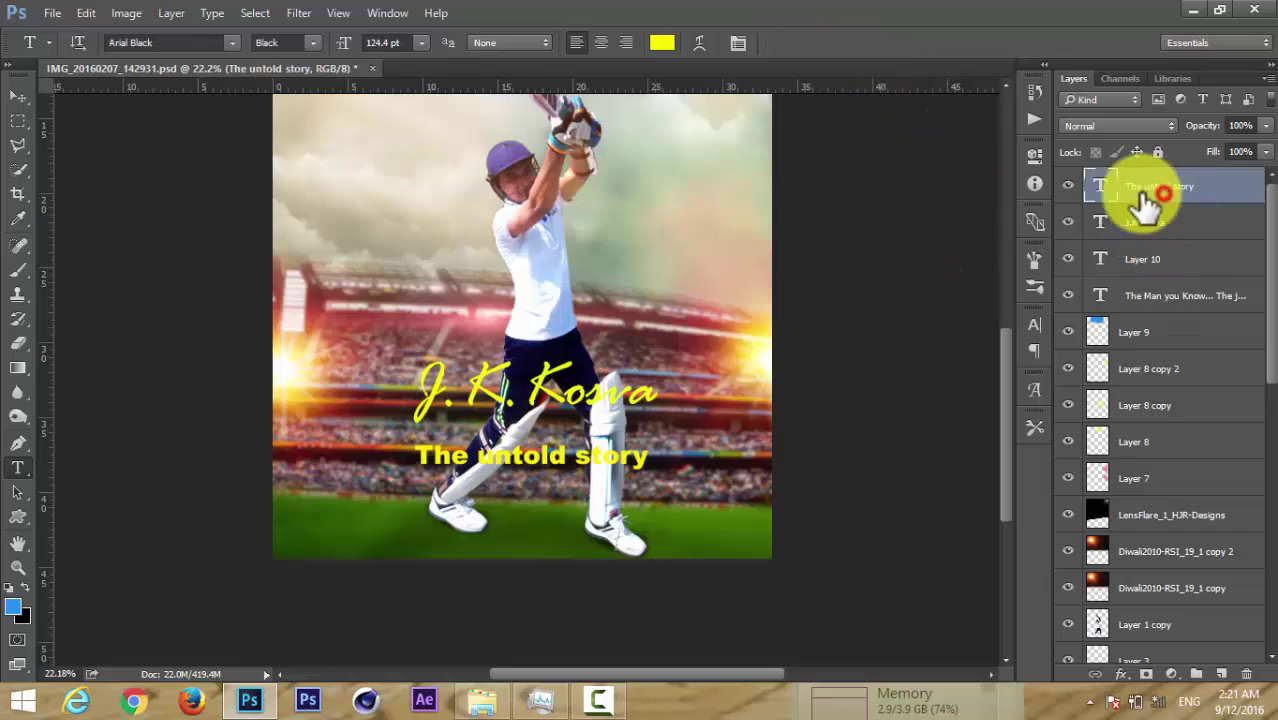
Add the producer credit line below the tagline and set it in Trajan Pro 3 Bold.
{"action": "left_click", "coordinate": [442, 490]}
{"action": "type", "text": "Produced by Arpan patel"}
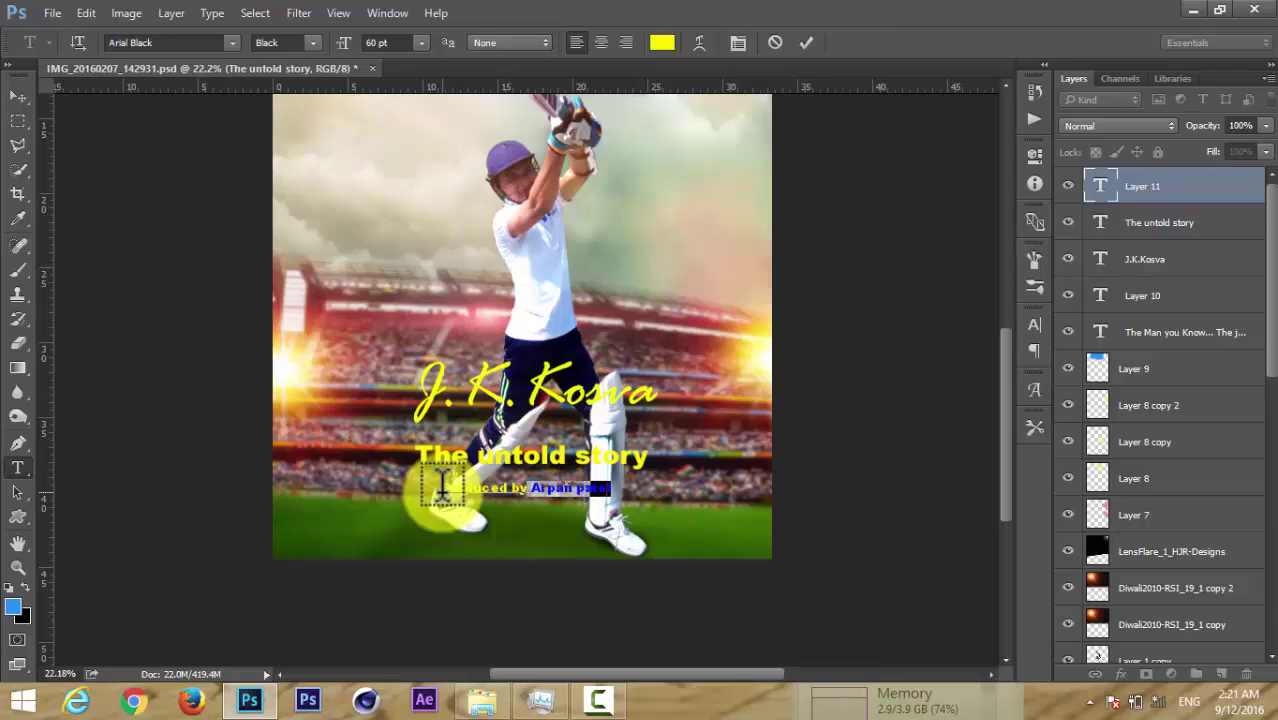
{"action": "left_click", "coordinate": [232, 42]}
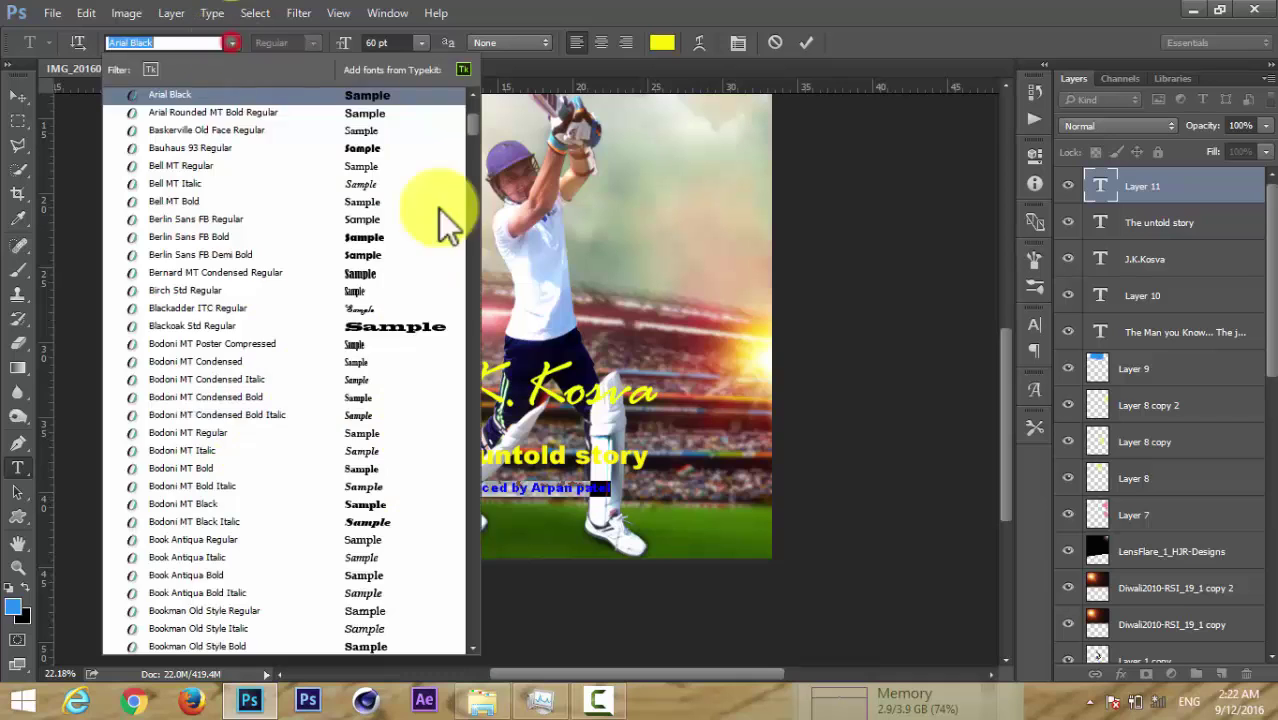
{"action": "left_click_drag", "start_coordinate": [474, 128], "coordinate": [473, 365]}
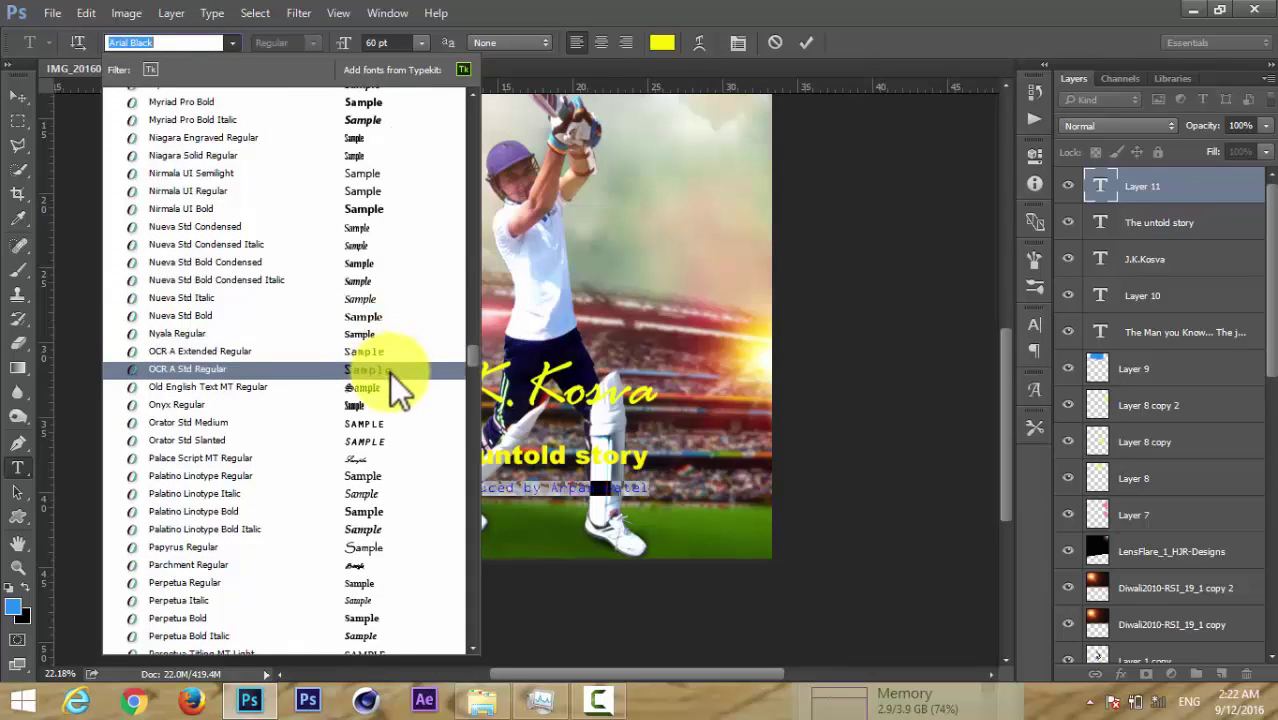
{"action": "left_click", "coordinate": [390, 371]}
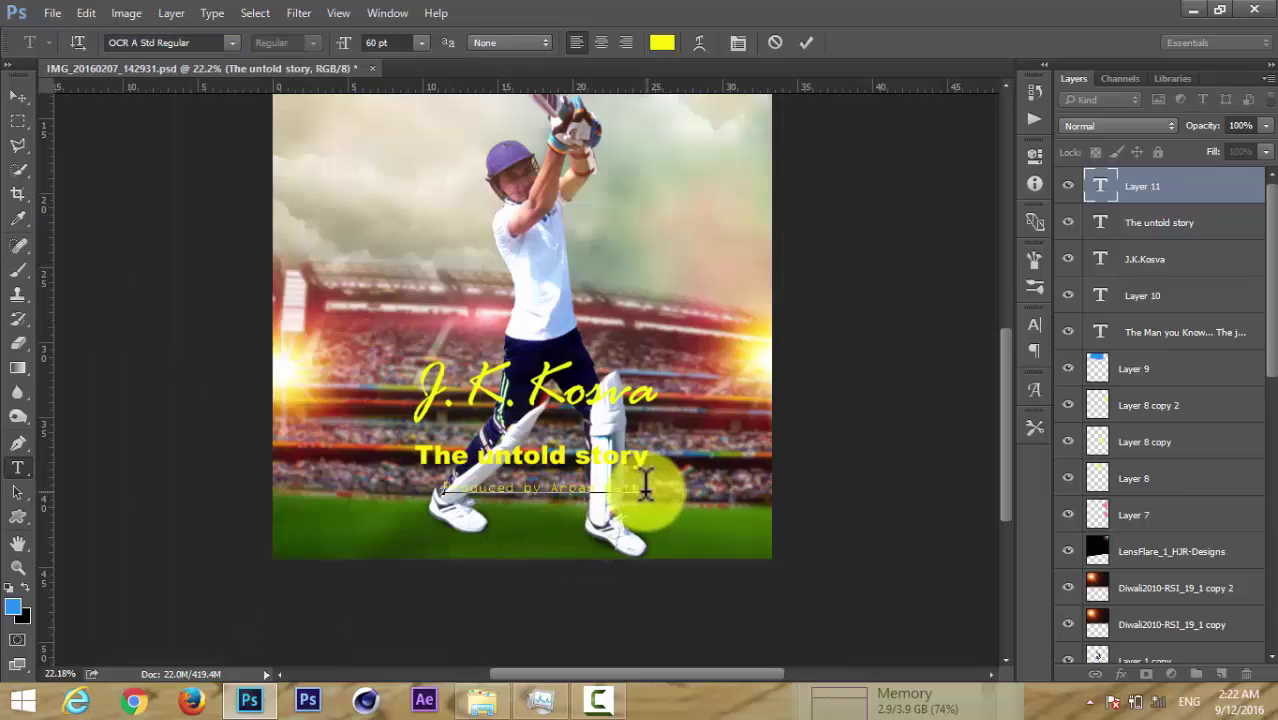
{"action": "left_click_drag", "start_coordinate": [645, 487], "coordinate": [441, 488]}
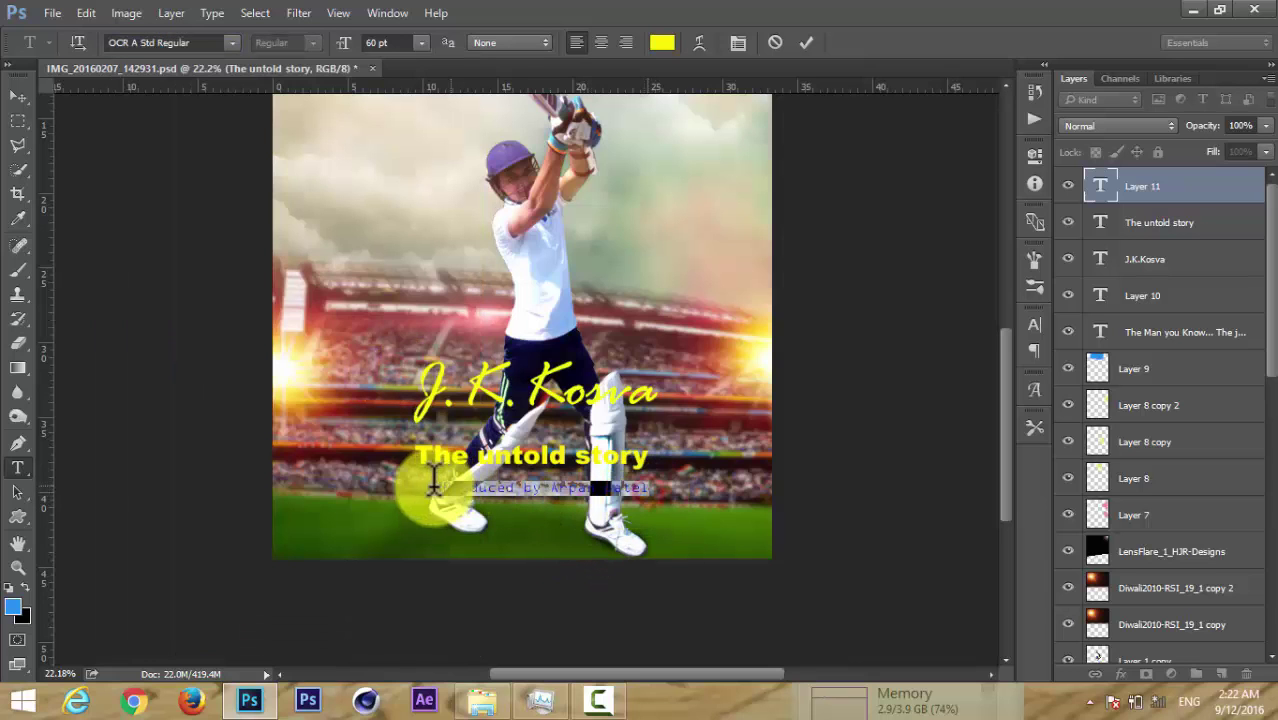
{"action": "left_click", "coordinate": [232, 43]}
{"action": "scroll", "coordinate": [432, 478], "scroll_direction": "down", "scroll_amount": 5}
{"action": "scroll", "coordinate": [475, 360], "scroll_direction": "down", "scroll_amount": 8}
{"action": "scroll", "coordinate": [490, 420], "scroll_direction": "down", "scroll_amount": 2}
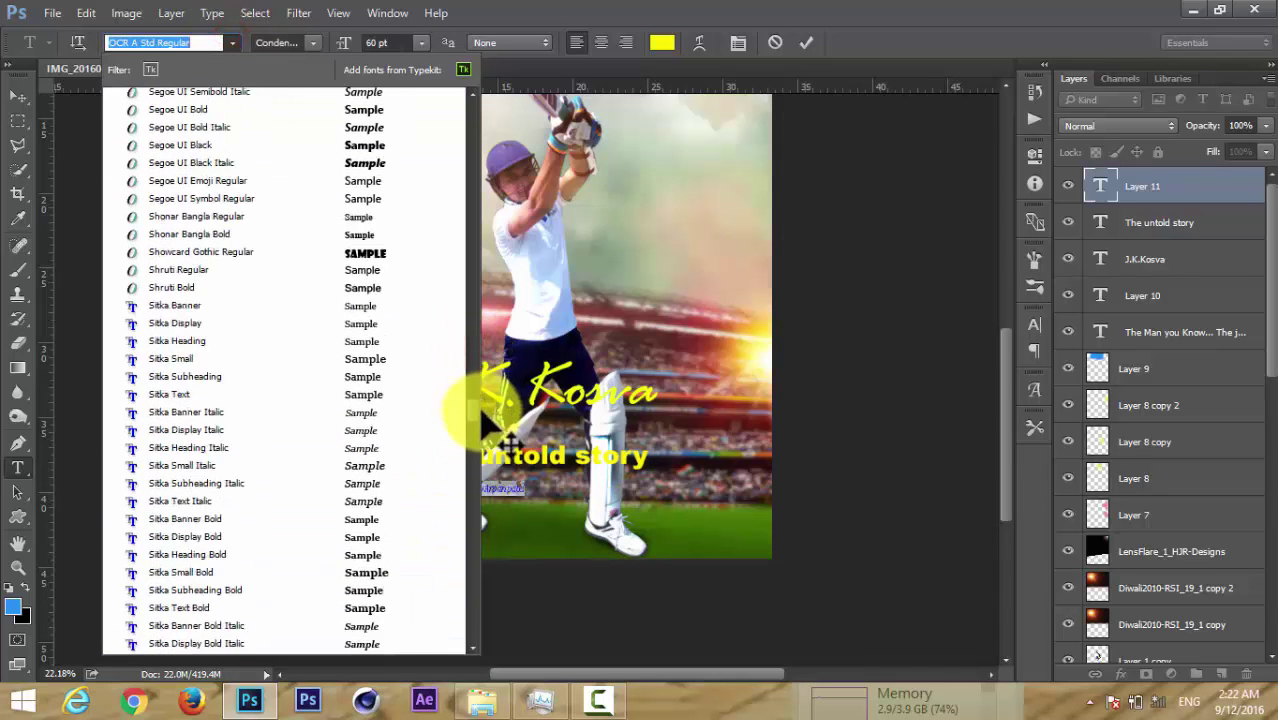
{"action": "scroll", "coordinate": [490, 418], "scroll_direction": "down", "scroll_amount": 10}
{"action": "scroll", "coordinate": [491, 440], "scroll_direction": "down", "scroll_amount": 6}
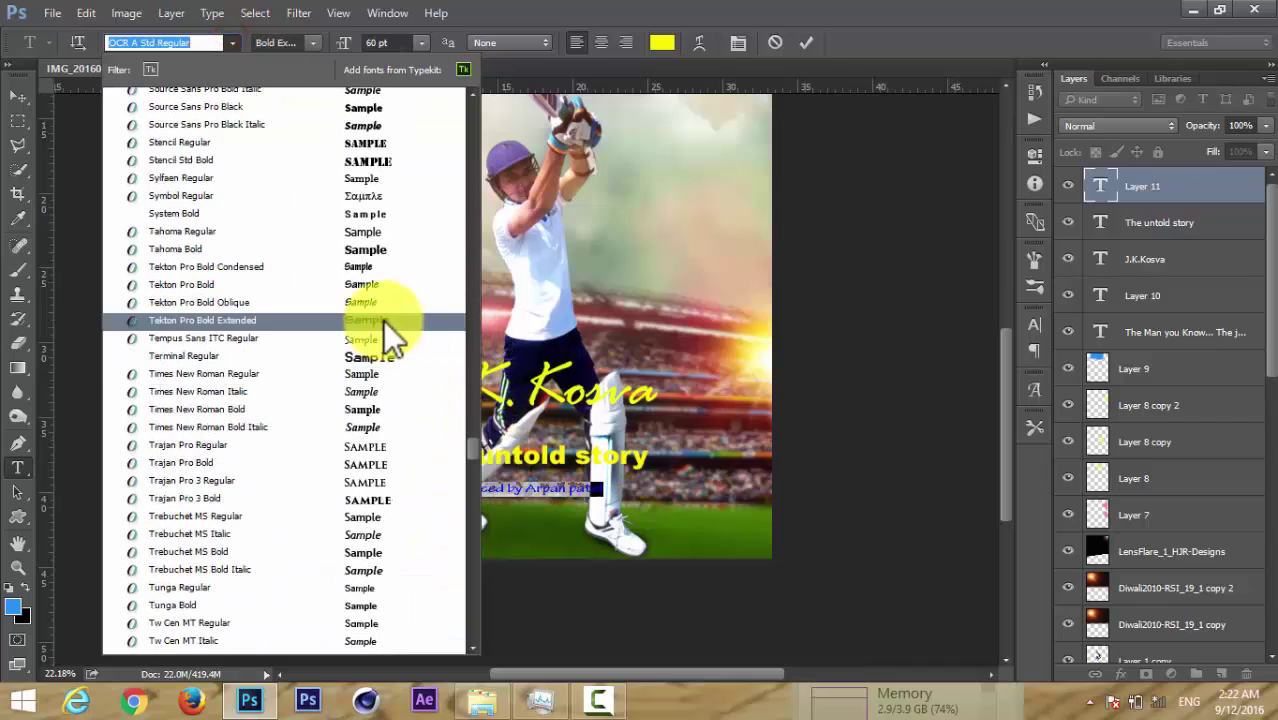
{"action": "left_click", "coordinate": [380, 498]}
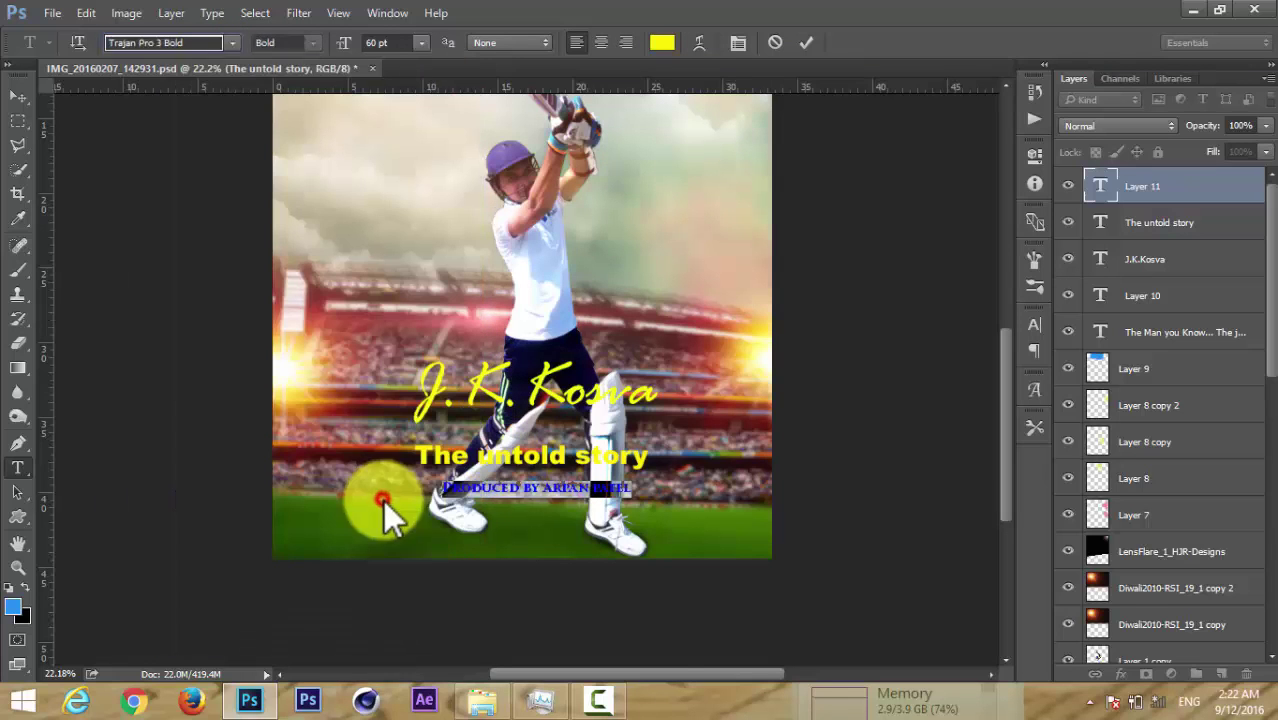
{"action": "left_click", "coordinate": [808, 43]}
Scale the credit line to about 80% and seat it just under The untold story.
{"action": "key", "text": "ctrl+t"}
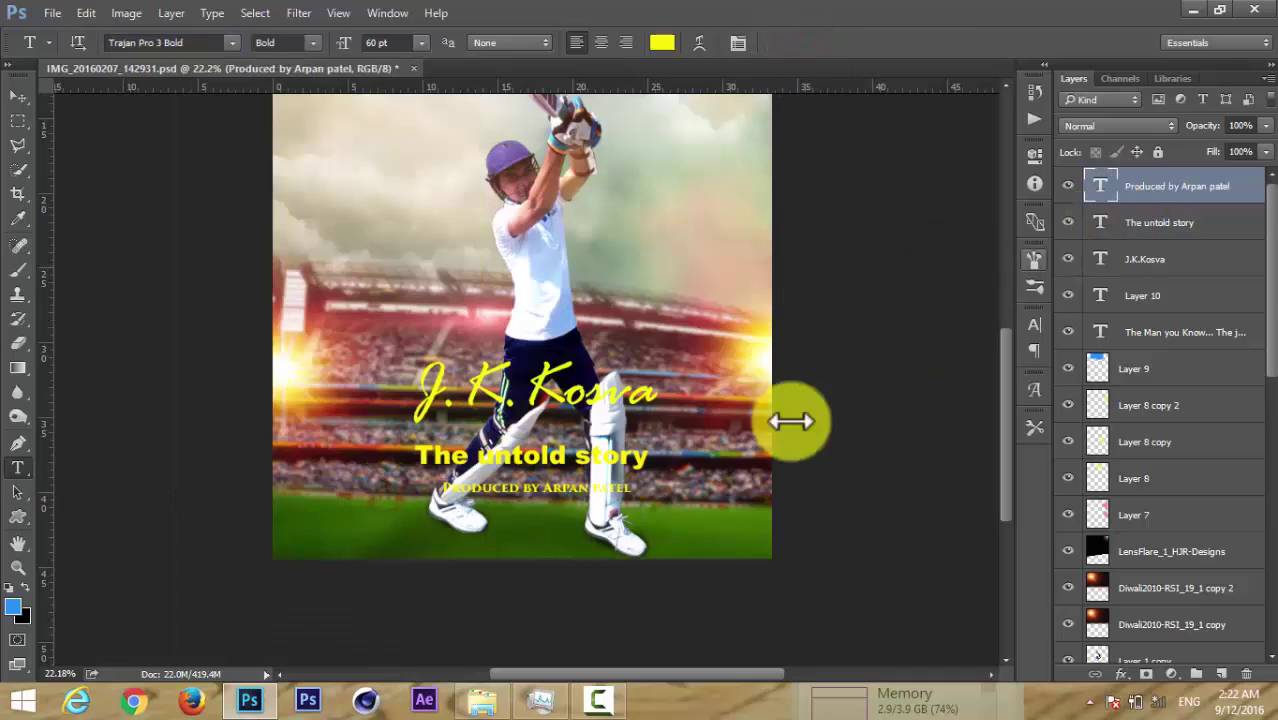
{"action": "mouse_move", "coordinate": [632, 499]}
{"action": "left_mouse_down"}
{"action": "mouse_move", "coordinate": [673, 477]}
{"action": "mouse_move", "coordinate": [563, 490]}
{"action": "left_mouse_up"}
{"action": "left_click", "coordinate": [852, 42]}
{"action": "scroll", "coordinate": [605, 485], "scroll_direction": "up", "scroll_amount": 3}
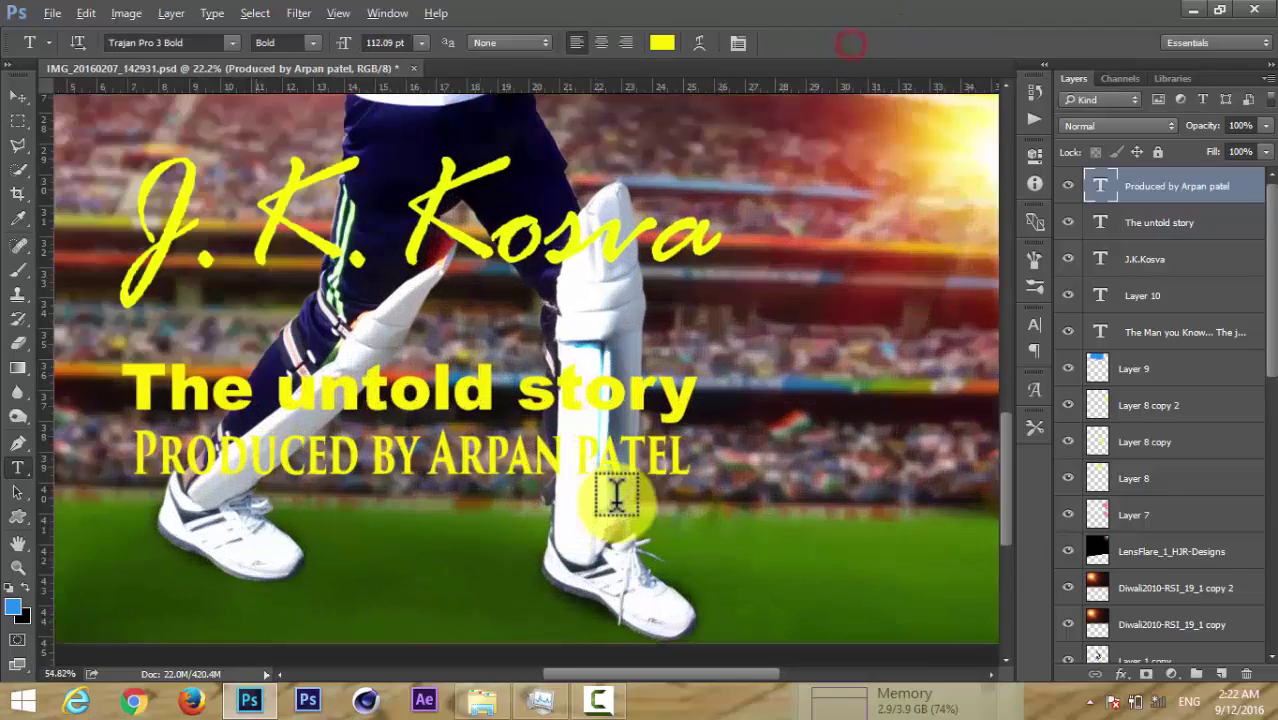
{"action": "scroll", "coordinate": [607, 462], "scroll_direction": "up", "scroll_amount": 2}
{"action": "scroll", "coordinate": [603, 465], "scroll_direction": "down", "scroll_amount": 2}
{"action": "scroll", "coordinate": [610, 468], "scroll_direction": "down", "scroll_amount": 3}
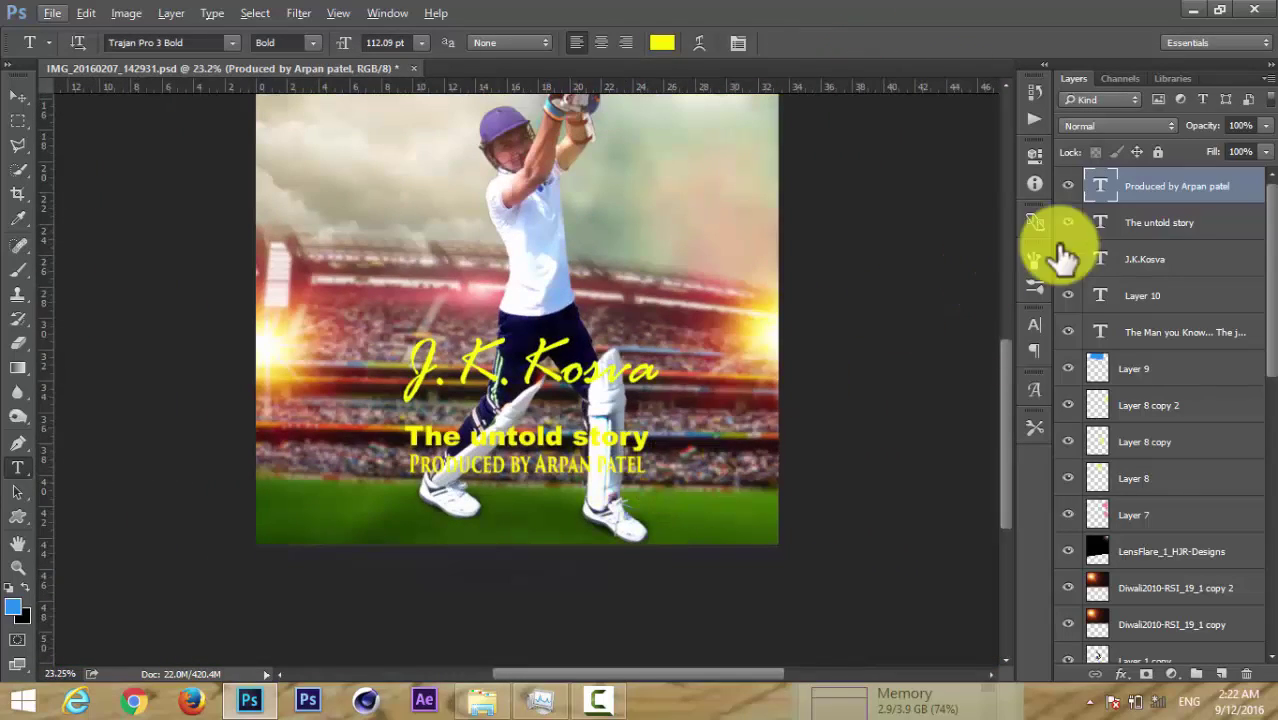
{"action": "key", "text": "ctrl+t"}
{"action": "left_click_drag", "start_coordinate": [620, 440], "coordinate": [622, 457]}
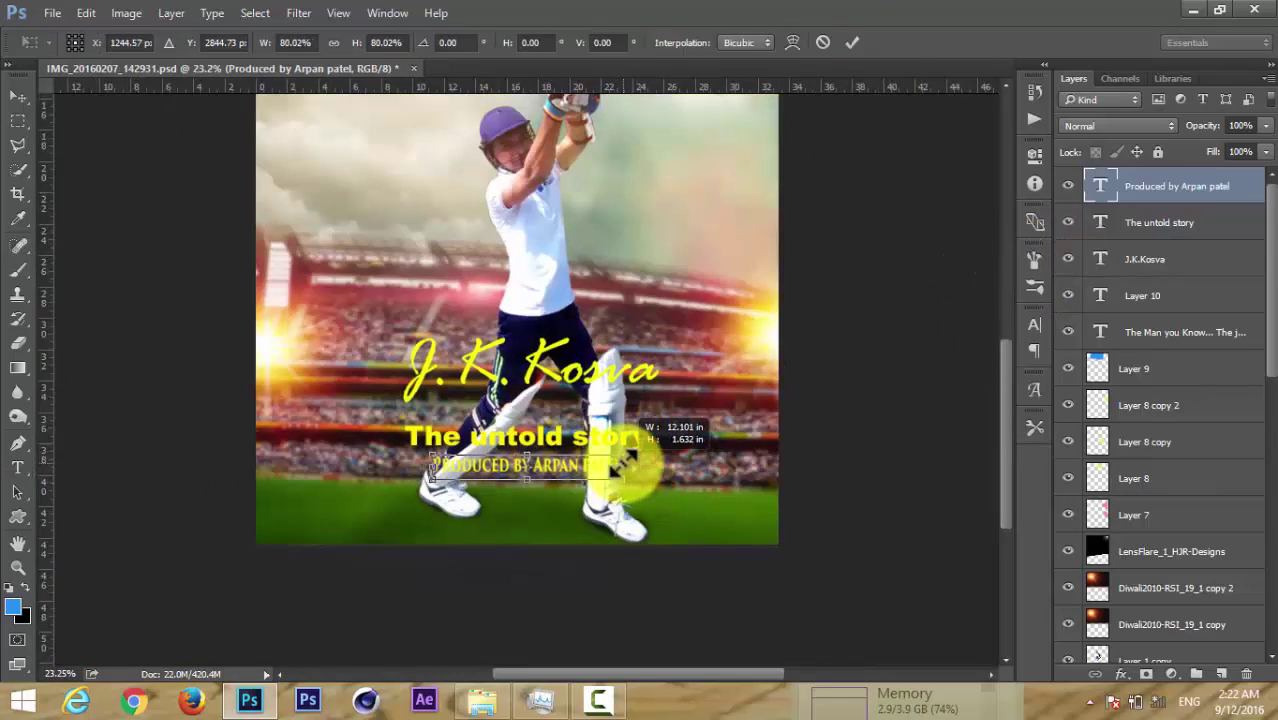
{"action": "left_click_drag", "start_coordinate": [530, 466], "coordinate": [545, 483]}
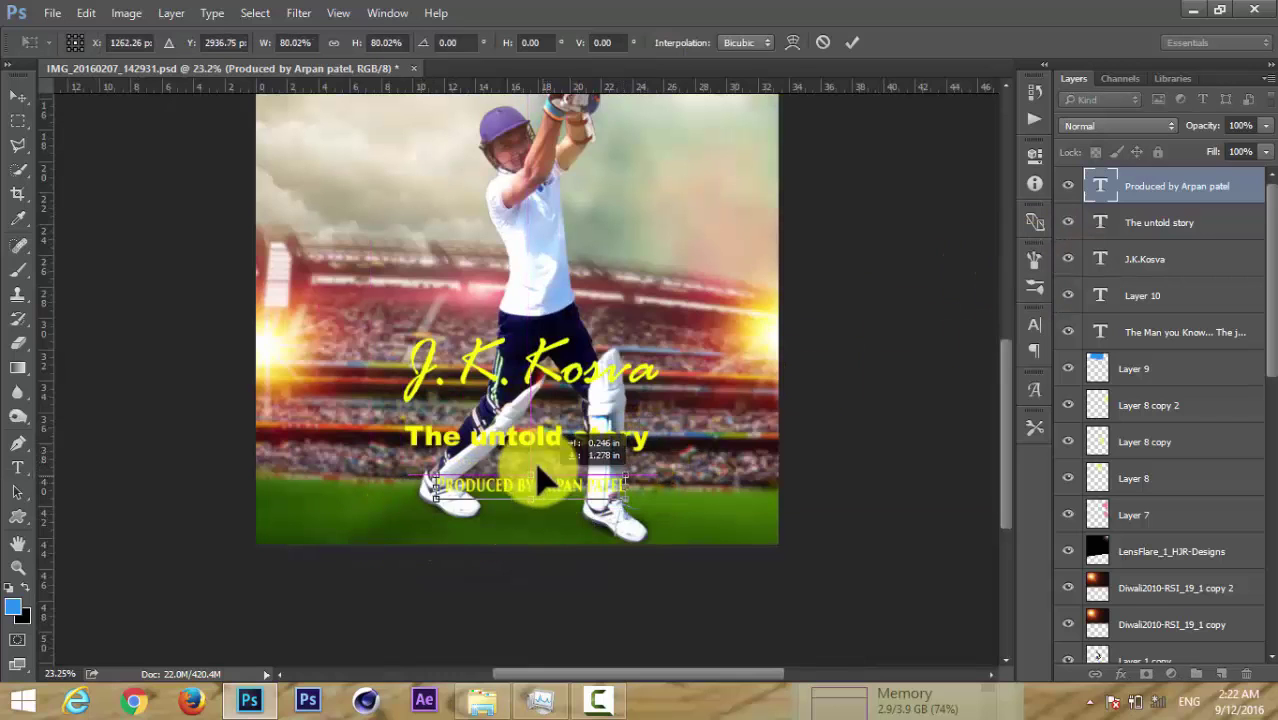
{"action": "left_click_drag", "start_coordinate": [543, 483], "coordinate": [540, 465]}
{"action": "left_click", "coordinate": [851, 42]}
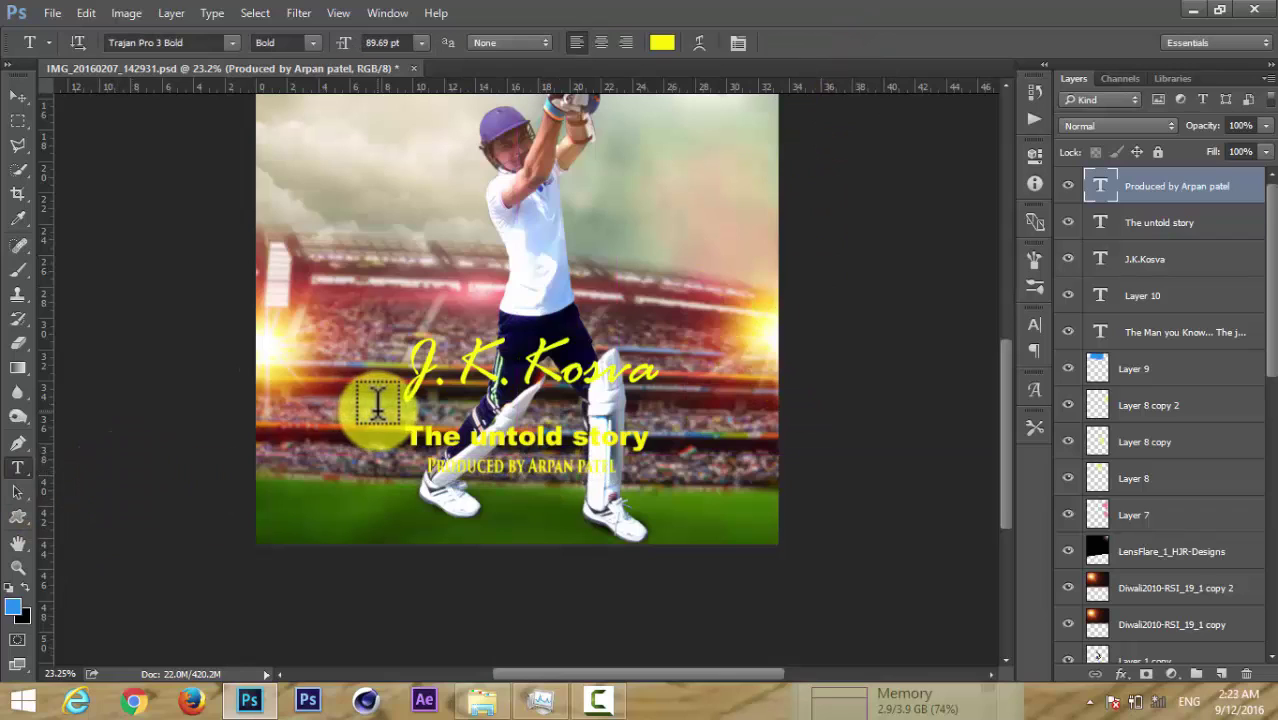
{"action": "left_click", "coordinate": [463, 500]}
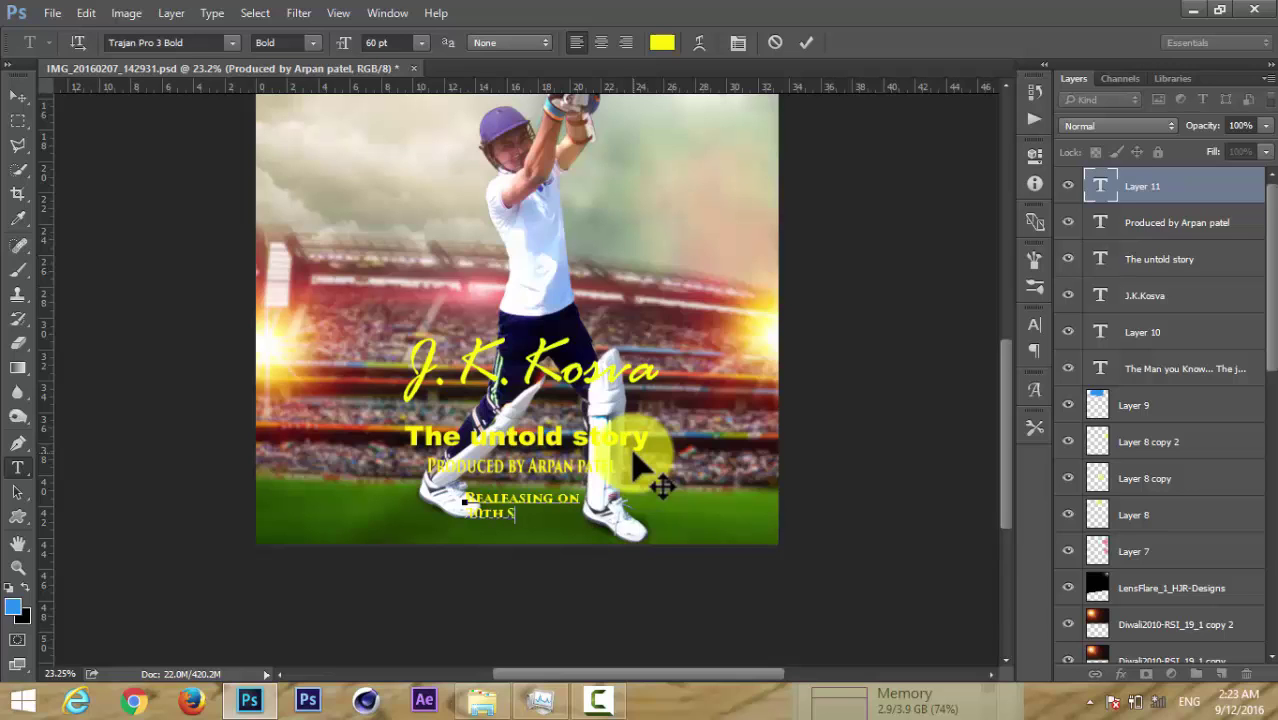
Finish typing REALEASING ON 30TH SEPTEMBER and set it in Goudy Stout Regular.
{"action": "type", "text": "R"}
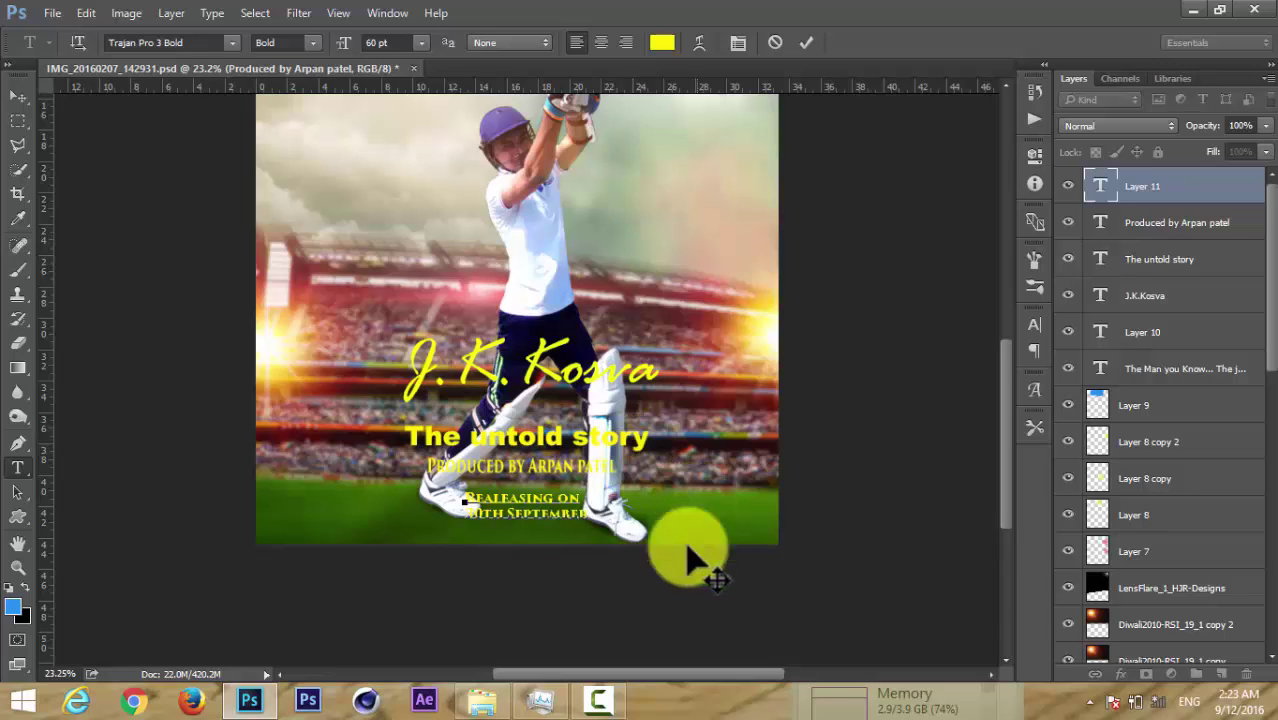
{"action": "left_click_drag", "start_coordinate": [588, 516], "coordinate": [464, 492]}
{"action": "left_click", "coordinate": [232, 42]}
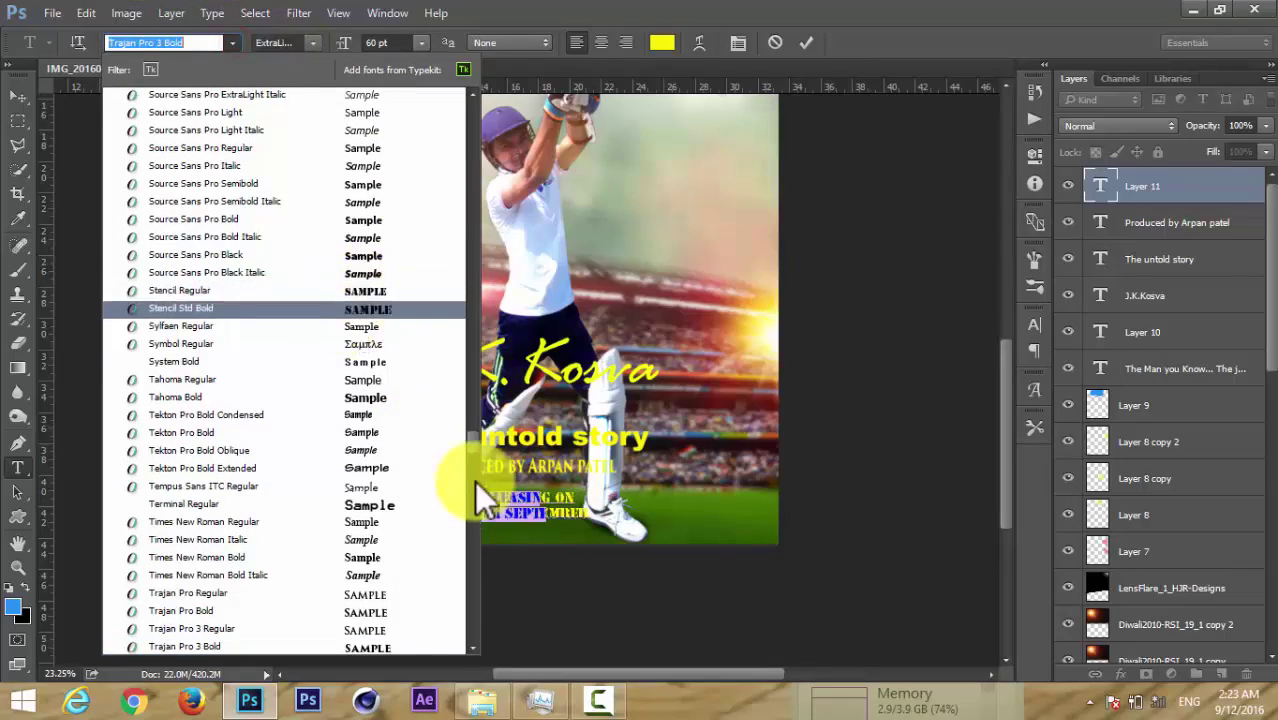
{"action": "scroll", "coordinate": [475, 481], "scroll_direction": "down", "scroll_amount": 10}
{"action": "scroll", "coordinate": [479, 477], "scroll_direction": "down", "scroll_amount": 10}
{"action": "scroll", "coordinate": [485, 518], "scroll_direction": "up", "scroll_amount": 15}
{"action": "scroll", "coordinate": [478, 300], "scroll_direction": "up", "scroll_amount": 10}
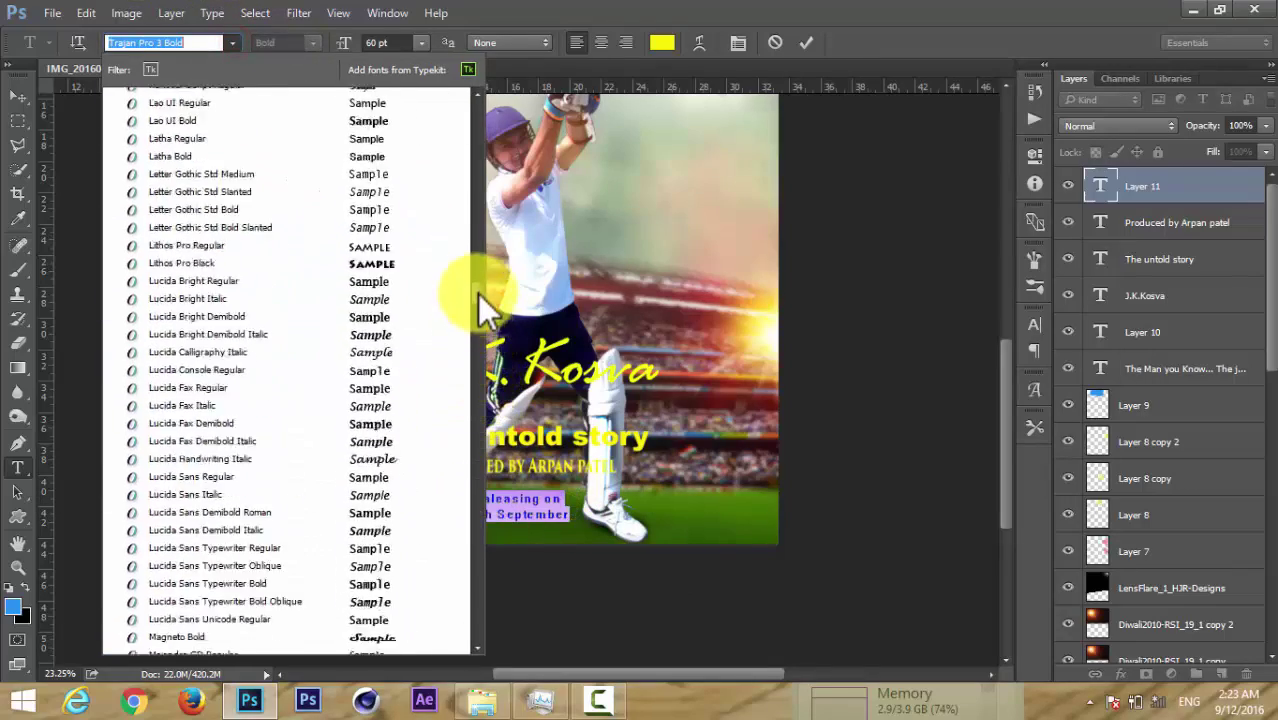
{"action": "scroll", "coordinate": [475, 258], "scroll_direction": "up", "scroll_amount": 10}
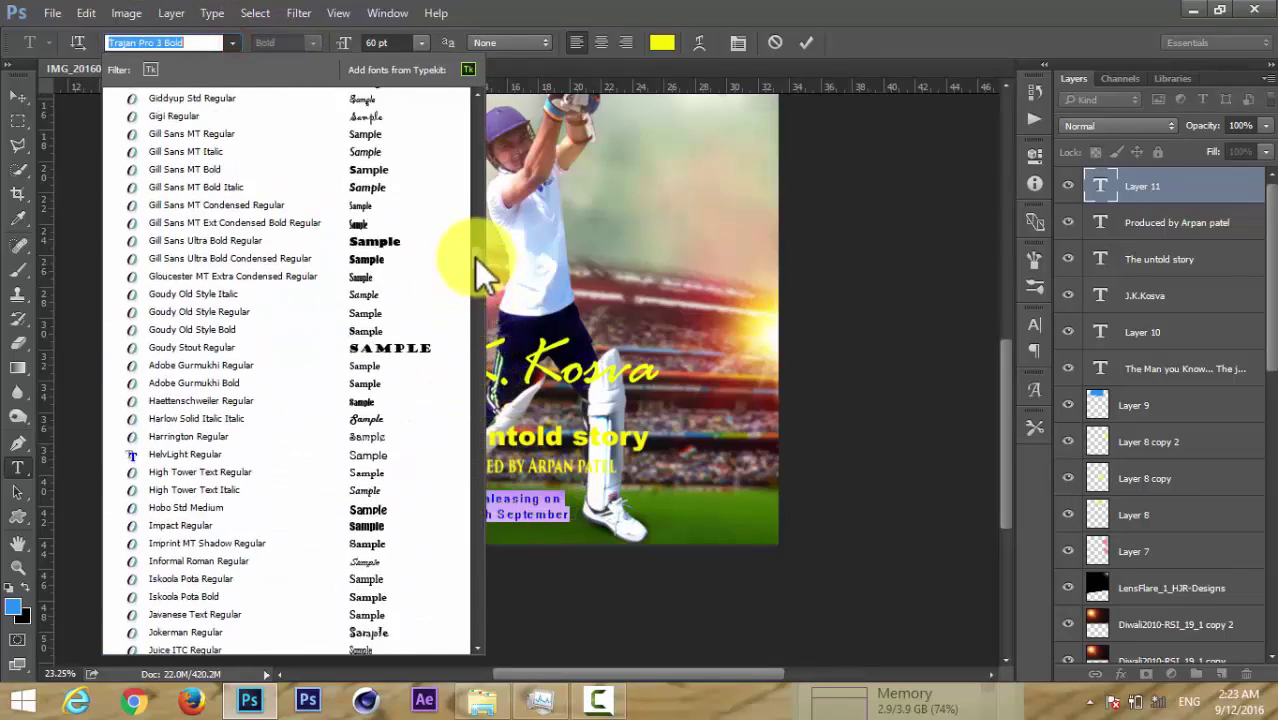
{"action": "left_click", "coordinate": [408, 348]}
{"action": "left_click", "coordinate": [806, 43]}
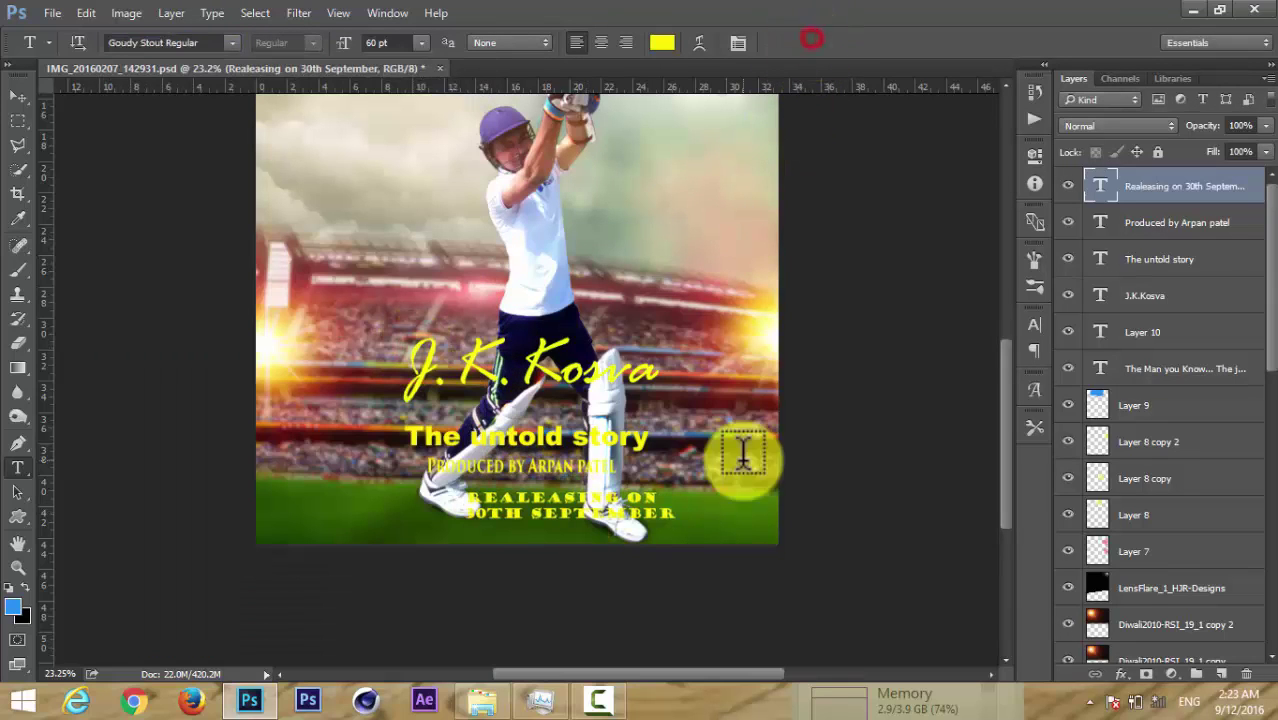
Move the release-date text left under the credit and enlarge it slightly.
{"action": "key", "text": "ctrl+t"}
{"action": "mouse_move", "coordinate": [571, 512]}
{"action": "left_mouse_down"}
{"action": "mouse_move", "coordinate": [662, 508]}
{"action": "mouse_move", "coordinate": [570, 512]}
{"action": "left_mouse_up"}
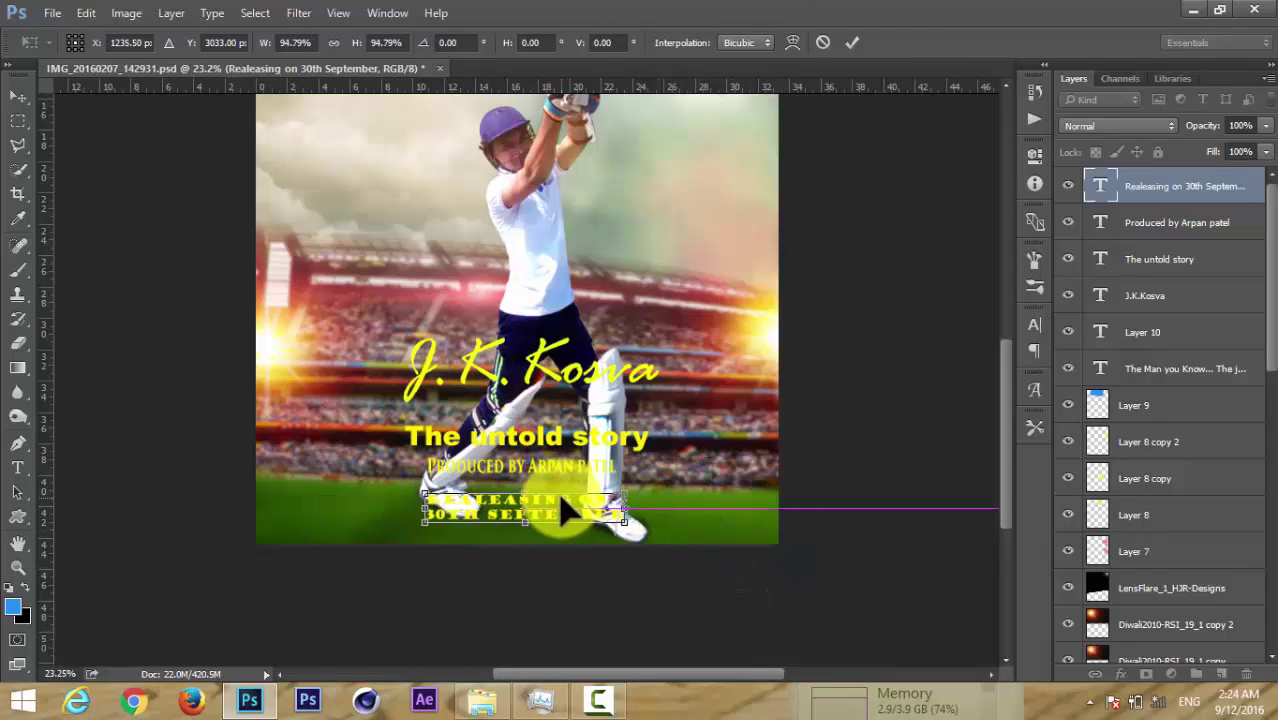
{"action": "scroll", "coordinate": [563, 510], "scroll_direction": "down", "scroll_amount": 2}
{"action": "left_click_drag", "start_coordinate": [601, 585], "coordinate": [609, 580]}
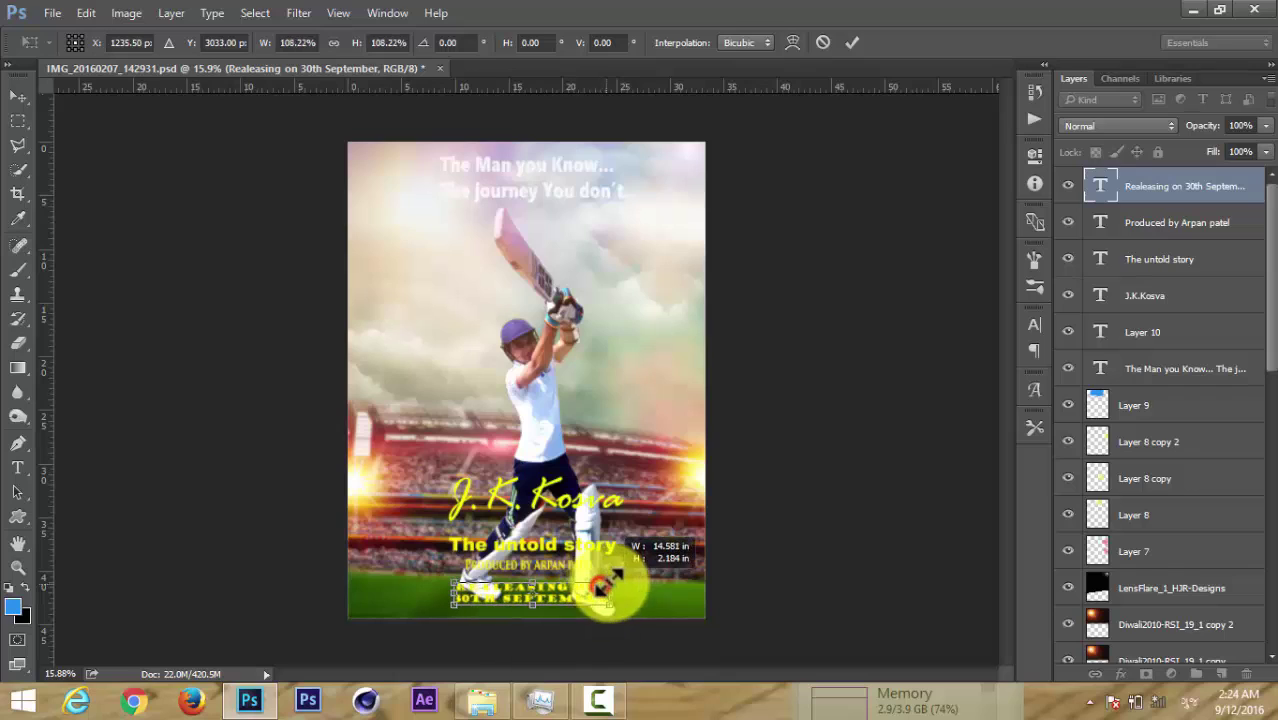
{"action": "left_click", "coordinate": [848, 44]}
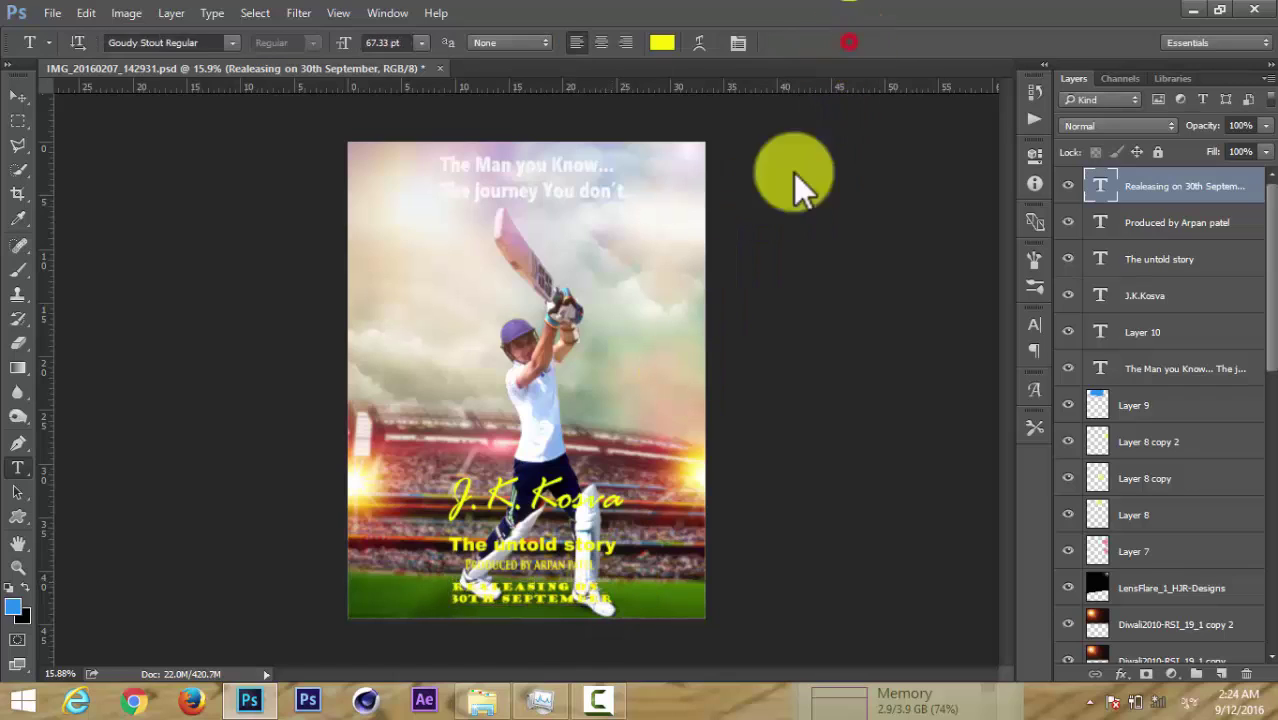
{"action": "scroll", "coordinate": [543, 618], "scroll_direction": "up", "scroll_amount": 4}
{"action": "scroll", "coordinate": [565, 540], "scroll_direction": "down", "scroll_amount": 2}
Rasterize the date layer and shrink the TH into a superscript beside 30.
{"action": "scroll", "coordinate": [522, 479], "scroll_direction": "up", "scroll_amount": 1}
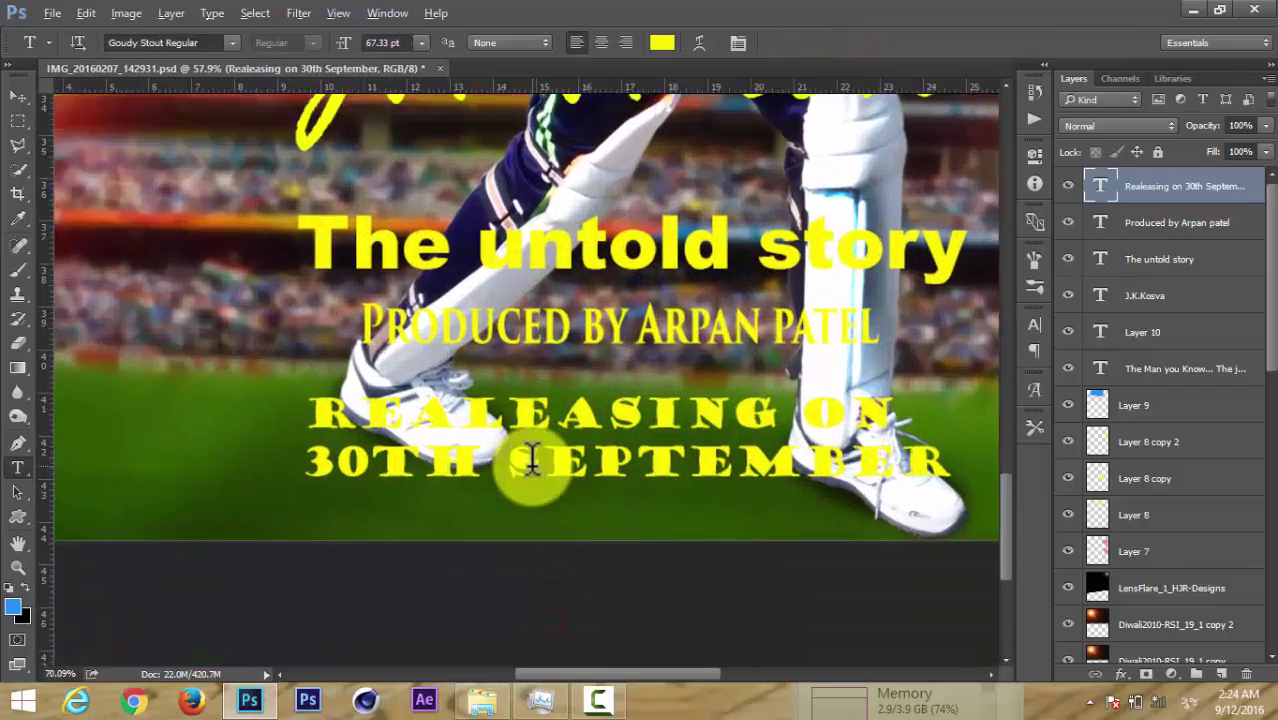
{"action": "right_click", "coordinate": [1150, 190]}
{"action": "left_click", "coordinate": [905, 370]}
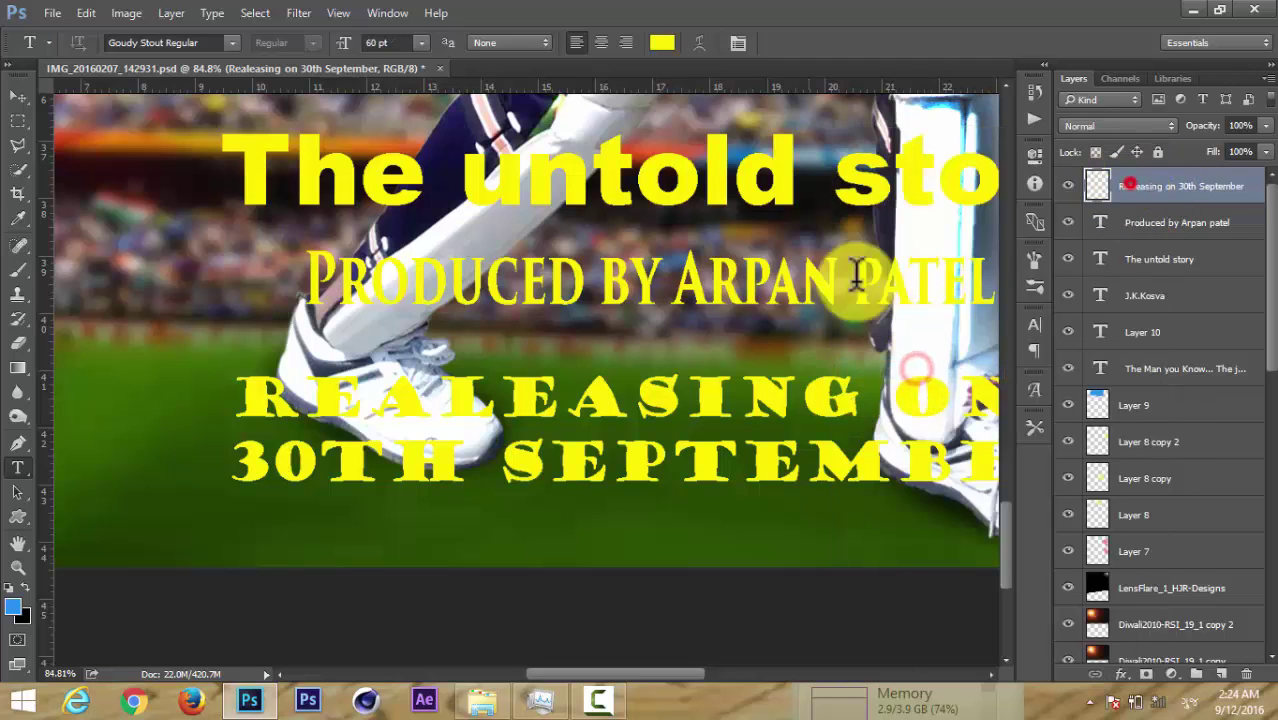
{"action": "left_click", "coordinate": [17, 121]}
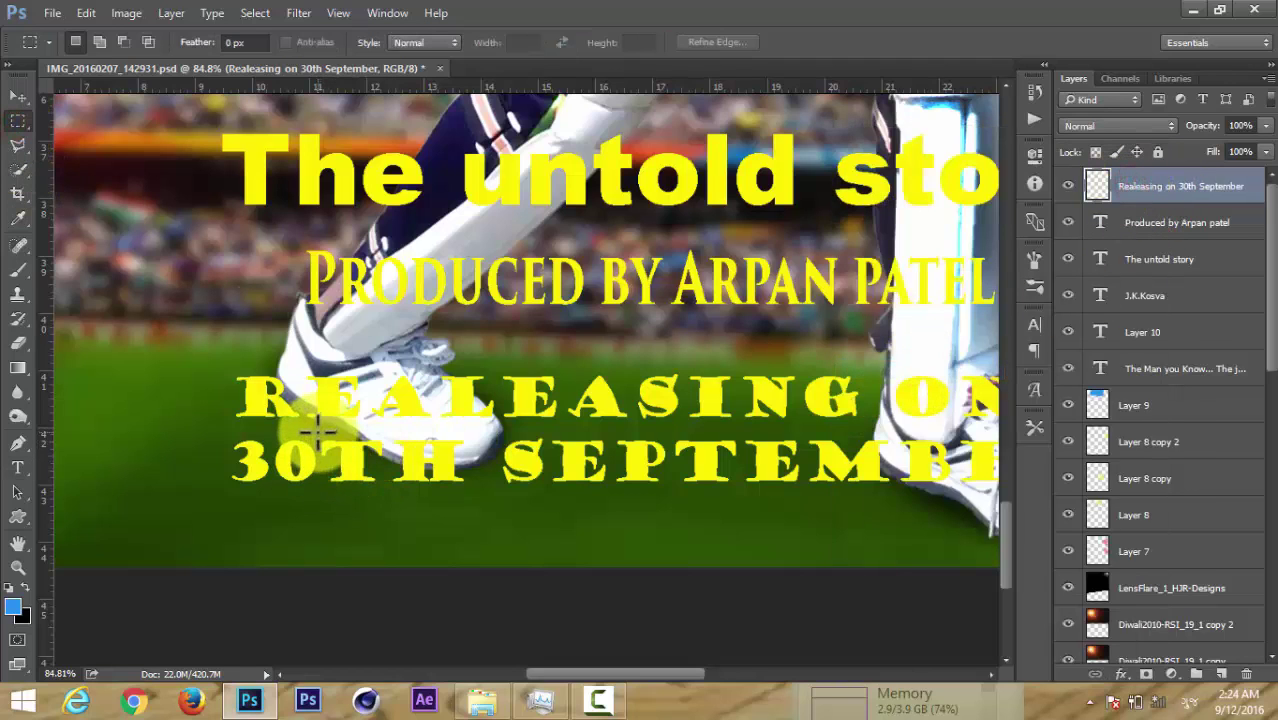
{"action": "left_click_drag", "start_coordinate": [317, 433], "coordinate": [470, 500]}
{"action": "key", "text": "ctrl+x"}
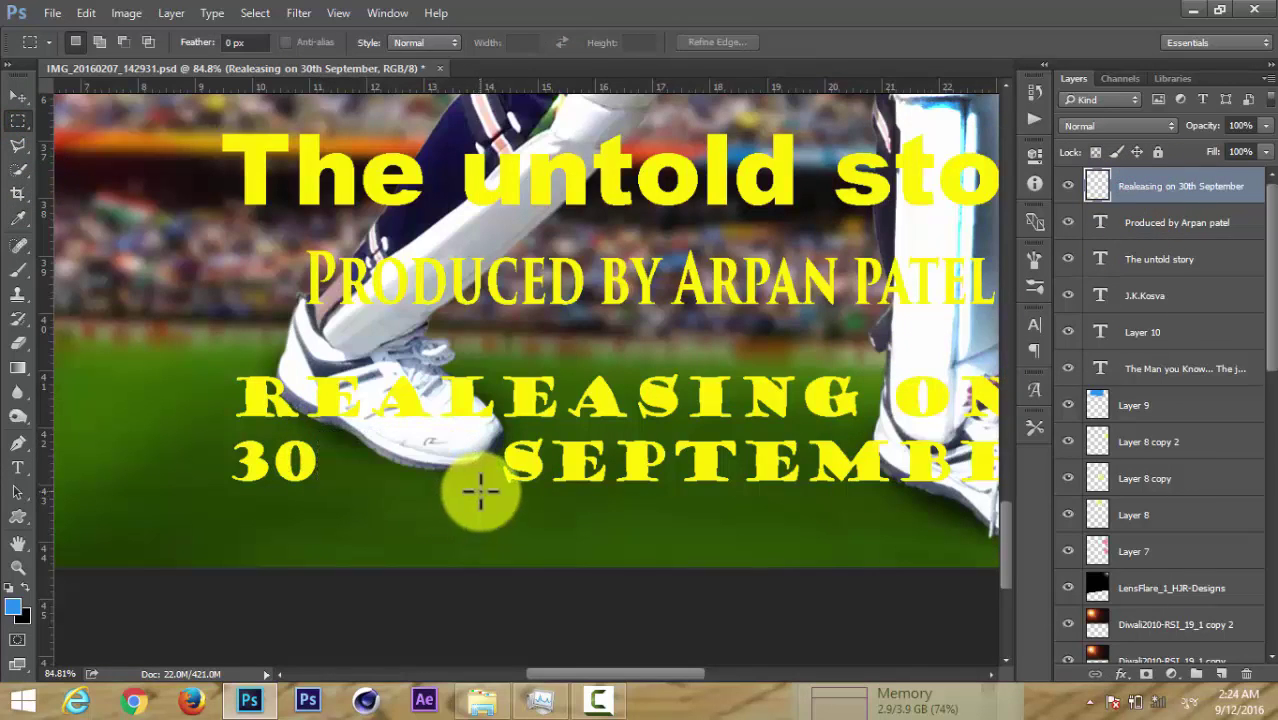
{"action": "key", "text": "ctrl+v"}
{"action": "key", "text": "ctrl+t"}
{"action": "mouse_move", "coordinate": [585, 357]}
{"action": "left_mouse_down"}
{"action": "mouse_move", "coordinate": [542, 342]}
{"action": "mouse_move", "coordinate": [360, 450]}
{"action": "mouse_move", "coordinate": [385, 422]}
{"action": "left_mouse_up"}
{"action": "left_click", "coordinate": [850, 43]}
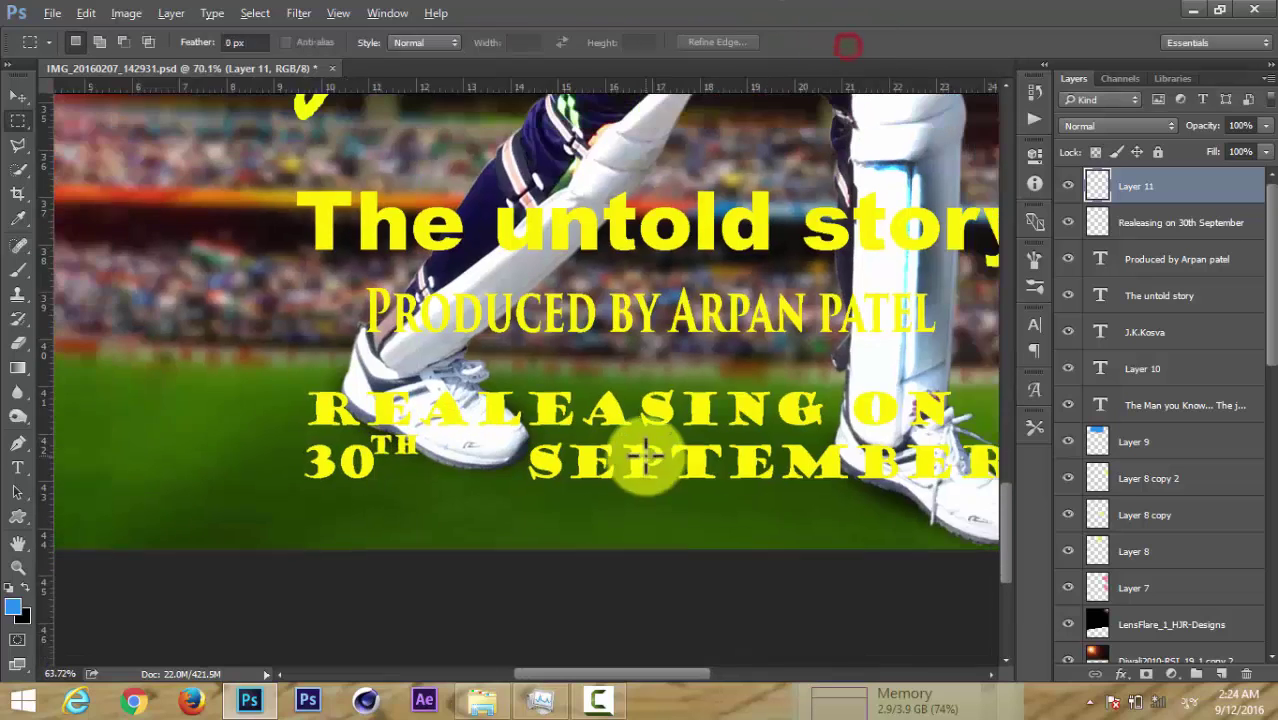
Cut SEPTEMBER onto its own layer and move it closer to 30TH.
{"action": "scroll", "coordinate": [645, 455], "scroll_direction": "down", "scroll_amount": 2}
{"action": "left_click", "coordinate": [1165, 222]}
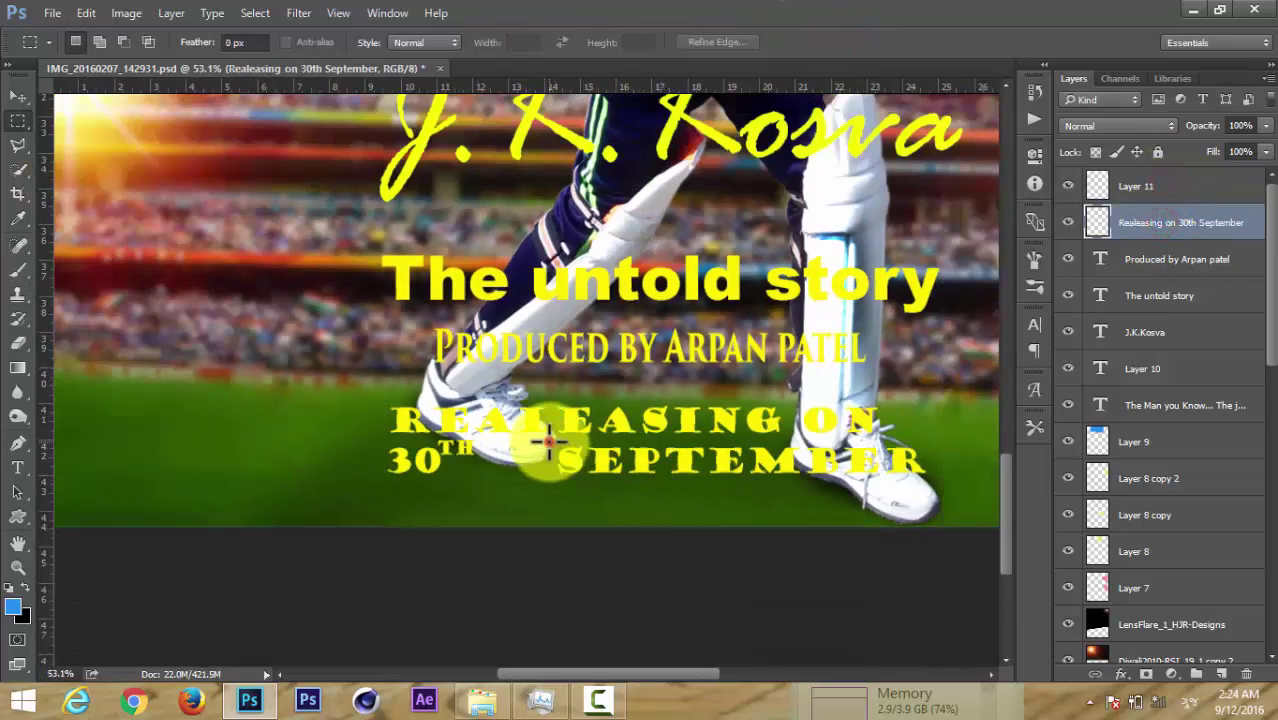
{"action": "left_click_drag", "start_coordinate": [548, 440], "coordinate": [945, 488]}
{"action": "key", "text": "ctrl+shift+j"}
{"action": "mouse_move", "coordinate": [730, 480]}
{"action": "left_mouse_down"}
{"action": "mouse_move", "coordinate": [515, 400]}
{"action": "mouse_move", "coordinate": [648, 480]}
{"action": "left_mouse_up"}
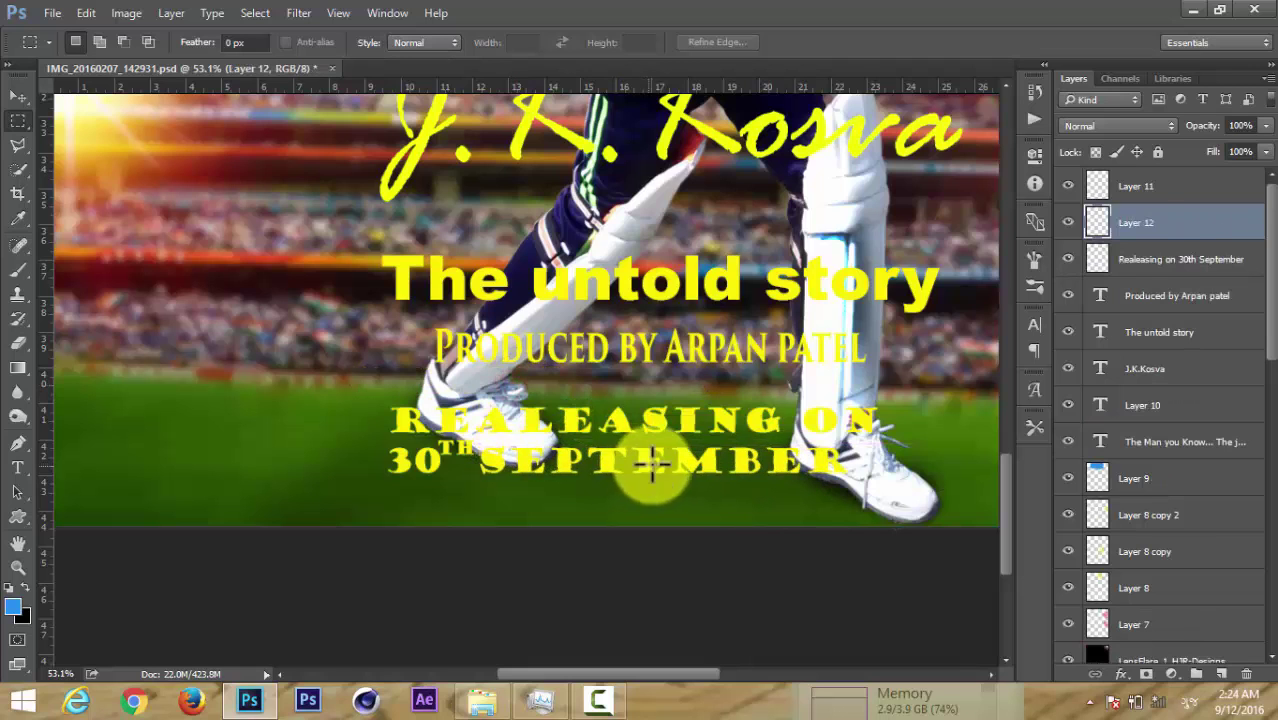
Merge the SEPTEMBER, TH and release-date pieces into one layer.
{"action": "left_click", "coordinate": [1181, 190], "text": "ctrl"}
{"action": "right_click", "coordinate": [1181, 190]}
{"action": "left_click", "coordinate": [1036, 625]}
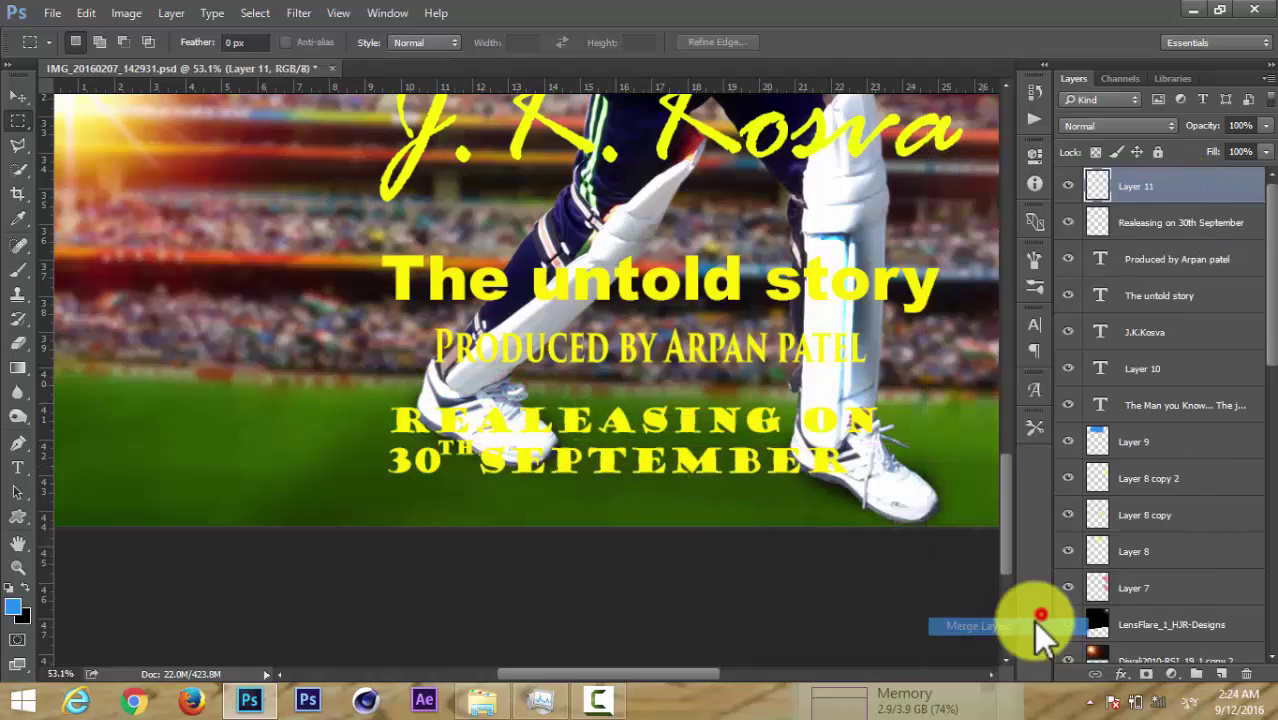
{"action": "left_click", "coordinate": [1140, 222], "text": "ctrl"}
{"action": "right_click", "coordinate": [1140, 222]}
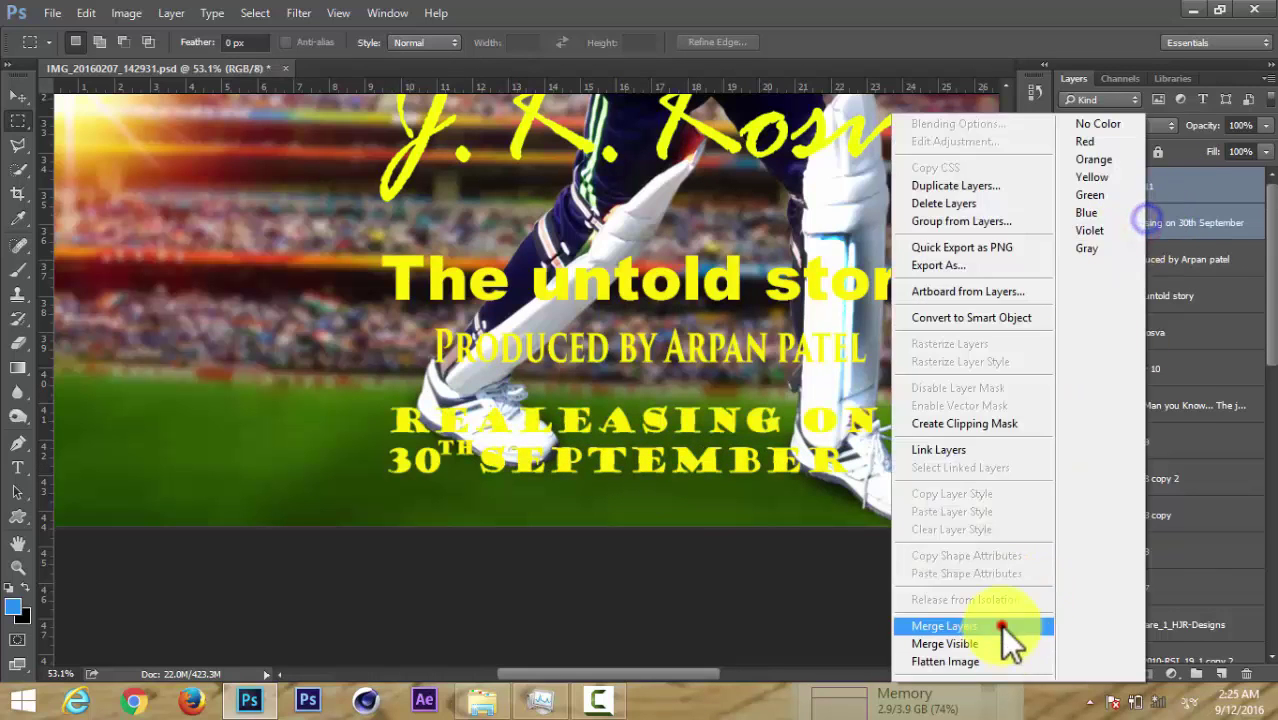
{"action": "left_click", "coordinate": [1003, 644]}
{"action": "scroll", "coordinate": [707, 490], "scroll_direction": "down", "scroll_amount": 3}
{"action": "scroll", "coordinate": [707, 490], "scroll_direction": "down", "scroll_amount": 2}
Rasterize the producer credit, The untold story and J.K.Kosva text layers.
{"action": "right_click", "coordinate": [1170, 224]}
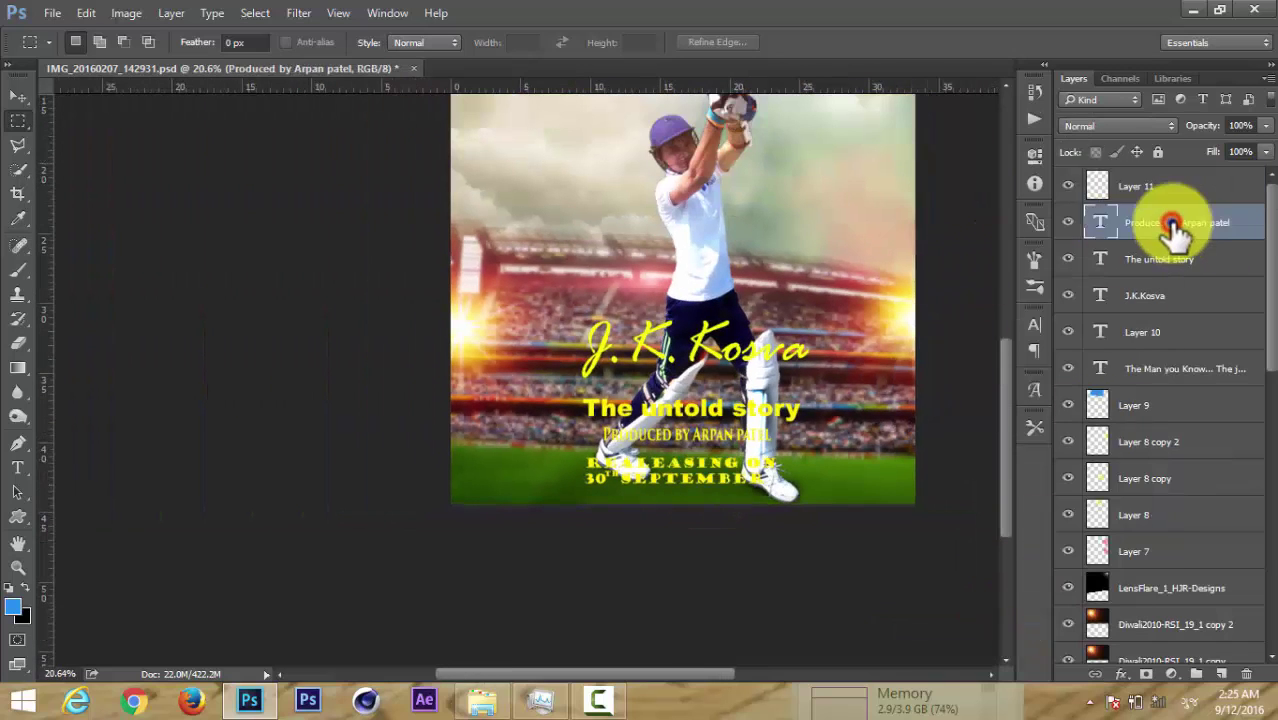
{"action": "left_click", "coordinate": [933, 370]}
{"action": "left_click", "coordinate": [1180, 248]}
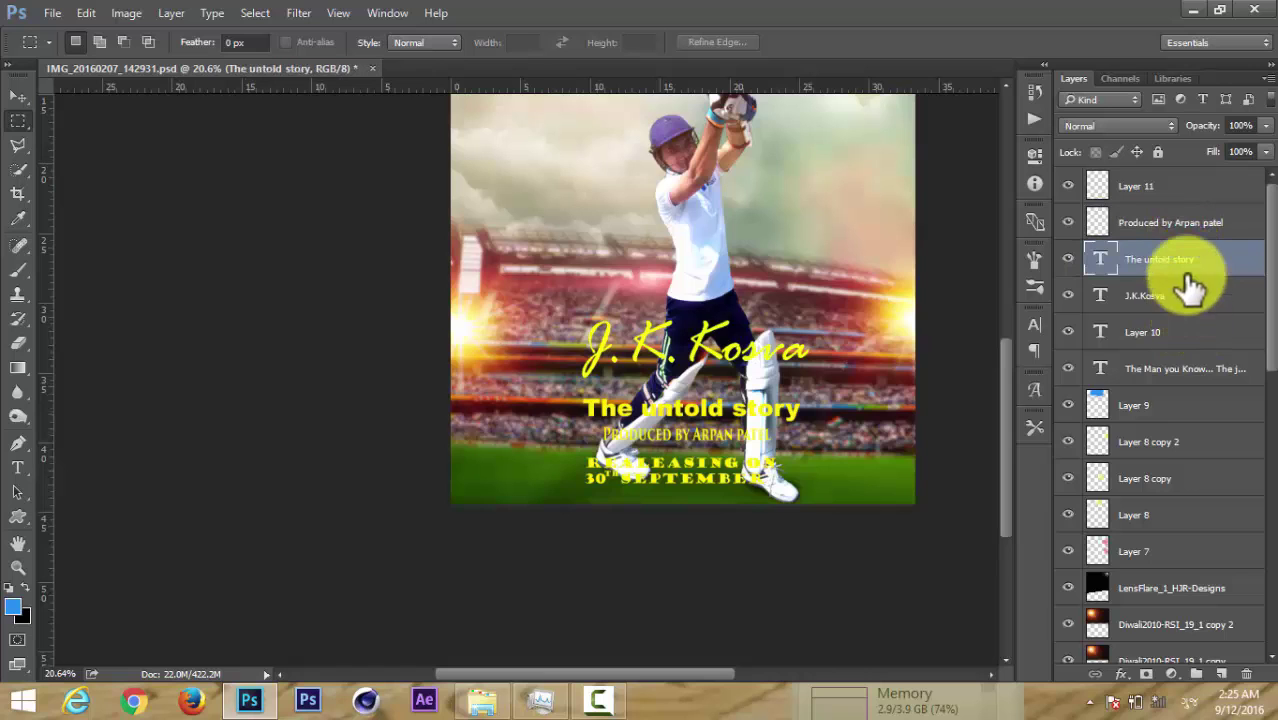
{"action": "right_click", "coordinate": [1186, 264]}
{"action": "left_click", "coordinate": [945, 371]}
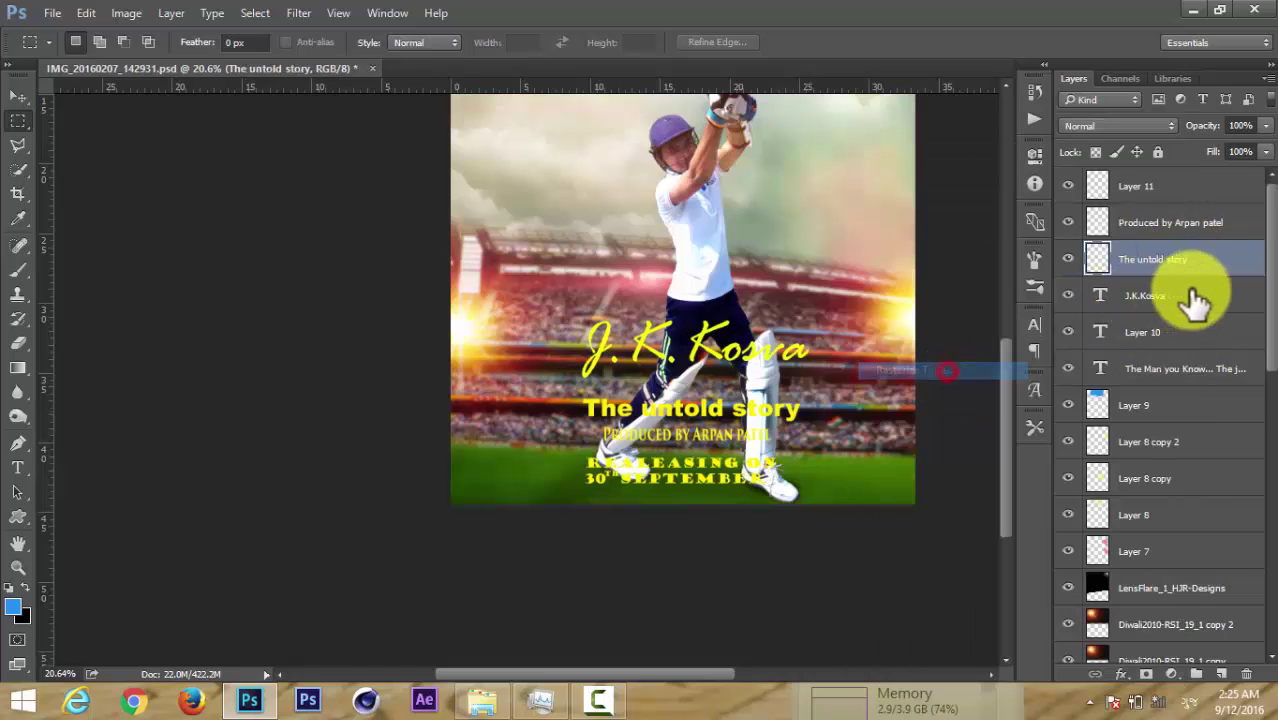
{"action": "left_click", "coordinate": [1197, 296]}
{"action": "right_click", "coordinate": [1190, 291]}
{"action": "left_click", "coordinate": [966, 376]}
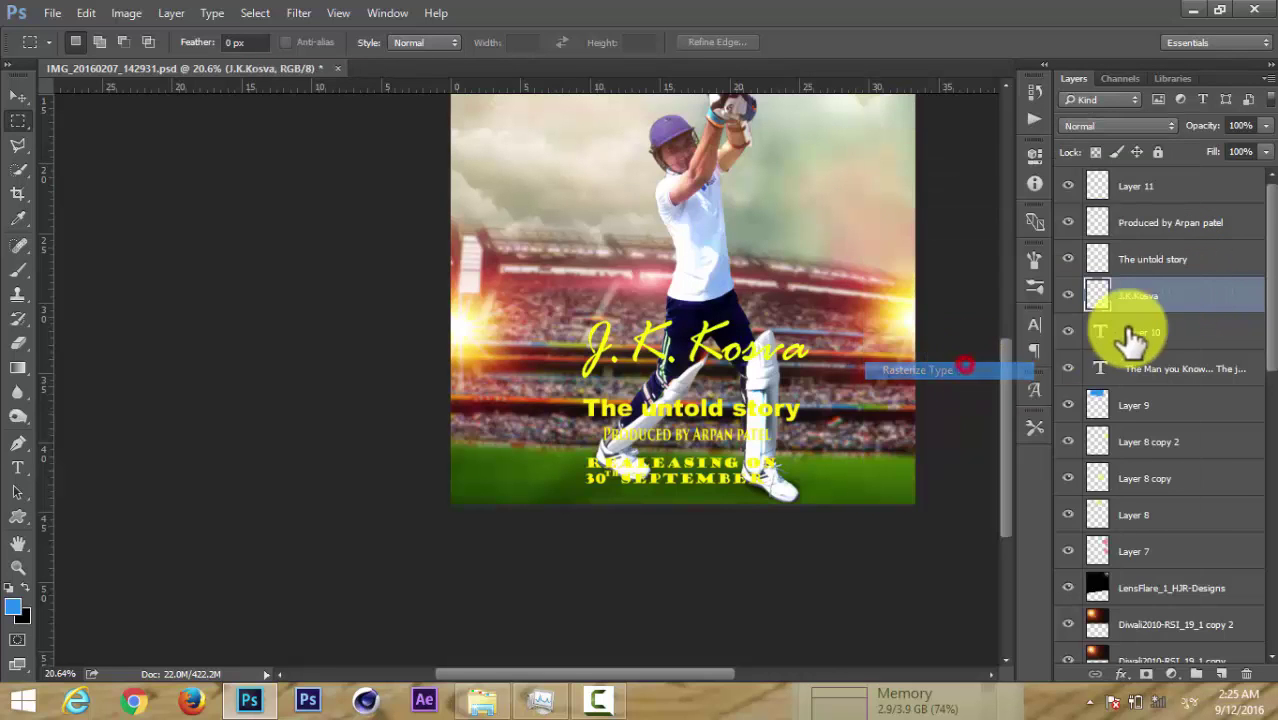
Delete Layer 10 and rasterize the tagline text layer.
{"action": "scroll", "coordinate": [729, 327], "scroll_direction": "down", "scroll_amount": 3}
{"action": "scroll", "coordinate": [729, 327], "scroll_direction": "up", "scroll_amount": 1}
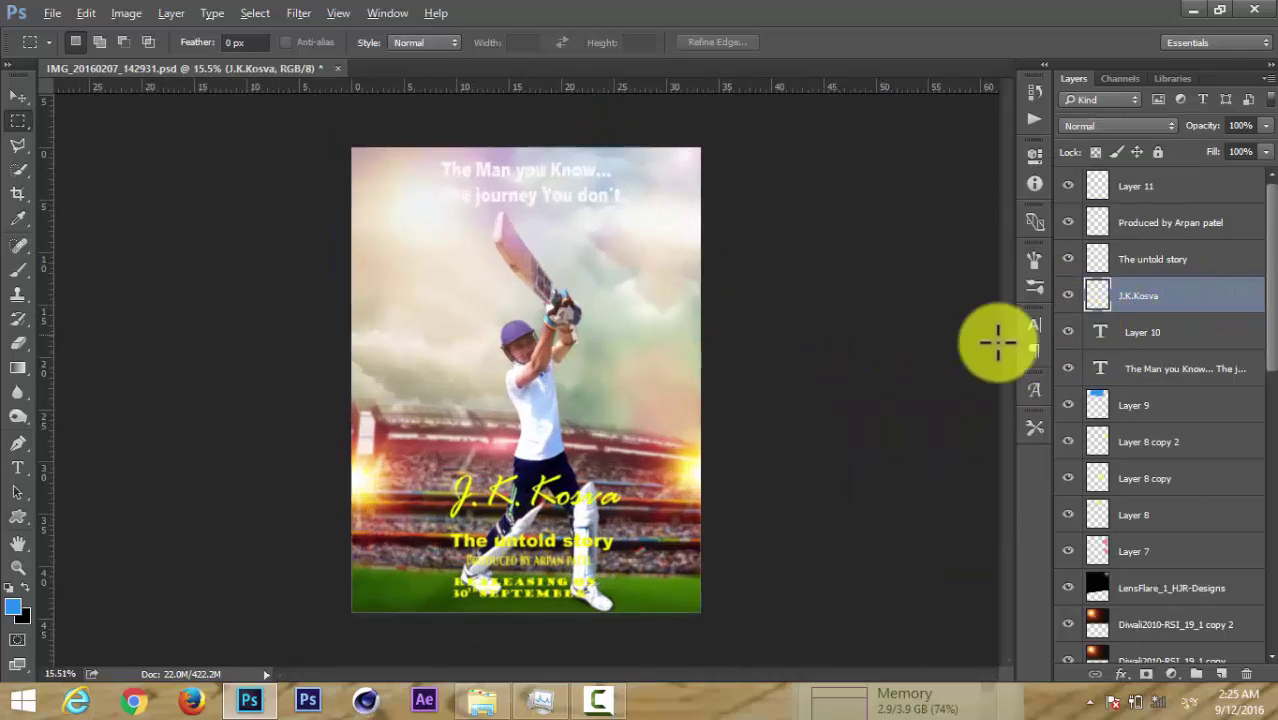
{"action": "left_click", "coordinate": [1080, 334]}
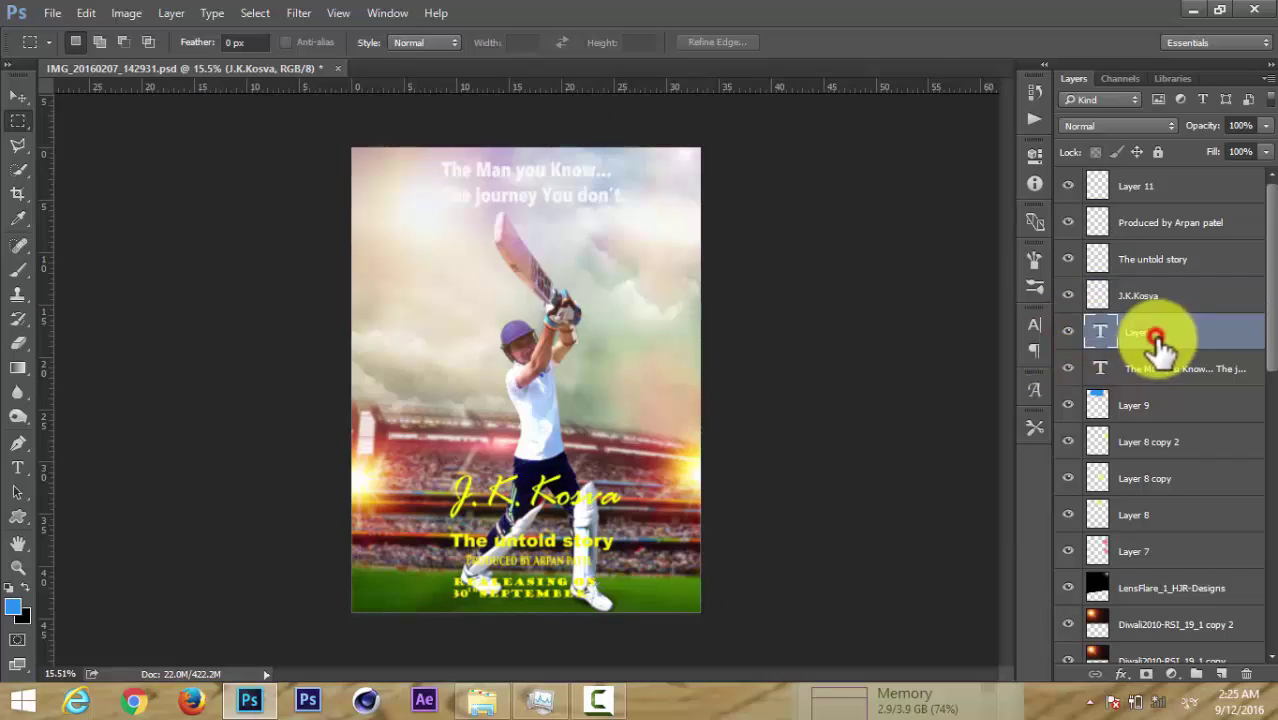
{"action": "left_click", "coordinate": [1246, 673]}
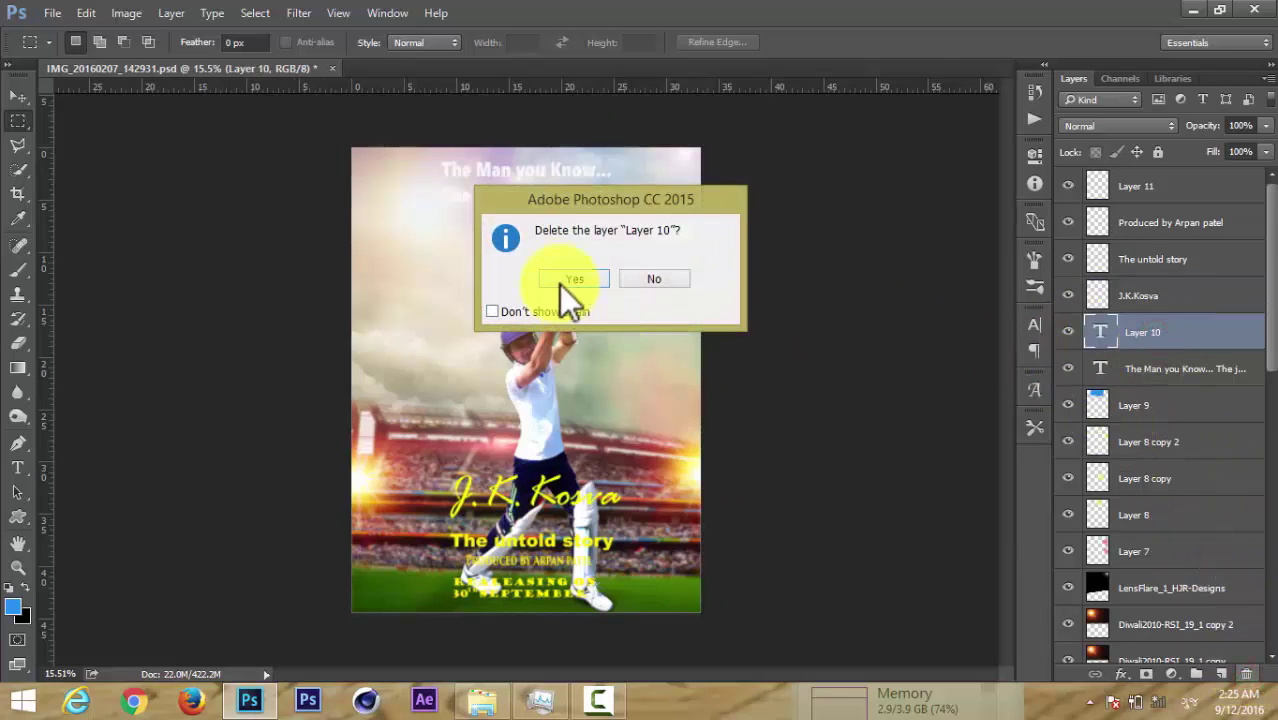
{"action": "left_click", "coordinate": [572, 279]}
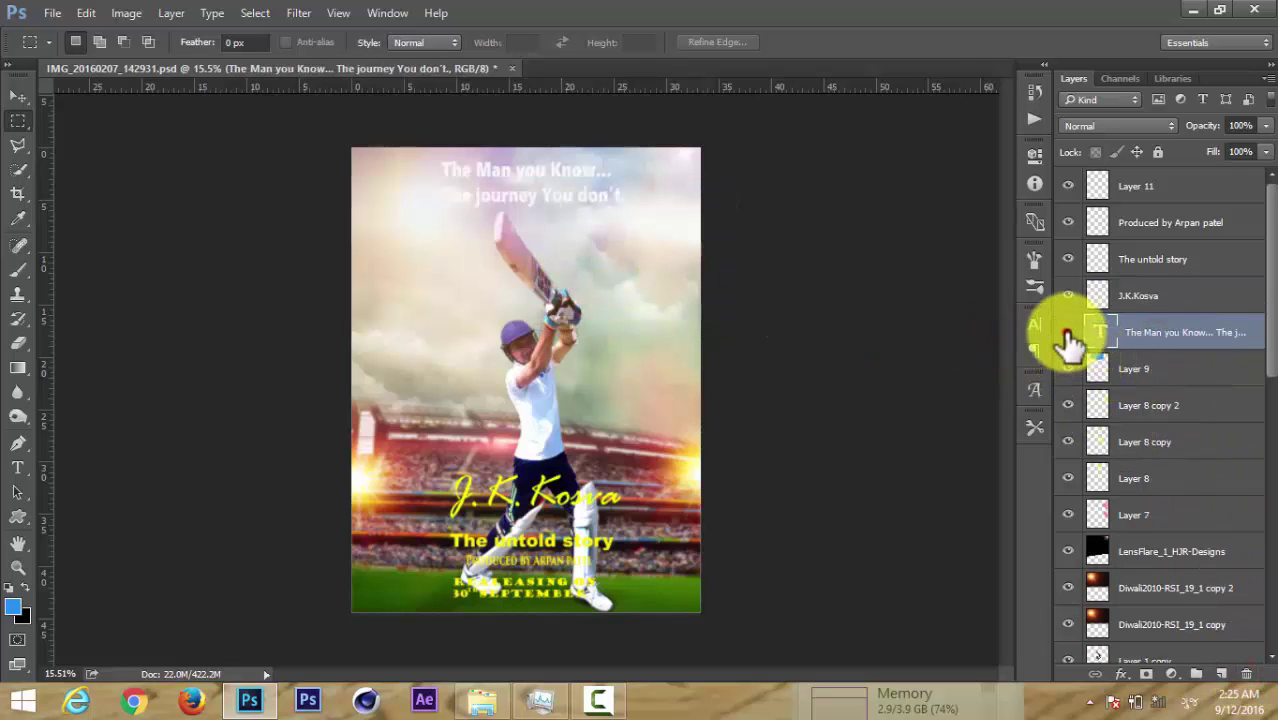
{"action": "right_click", "coordinate": [1170, 337]}
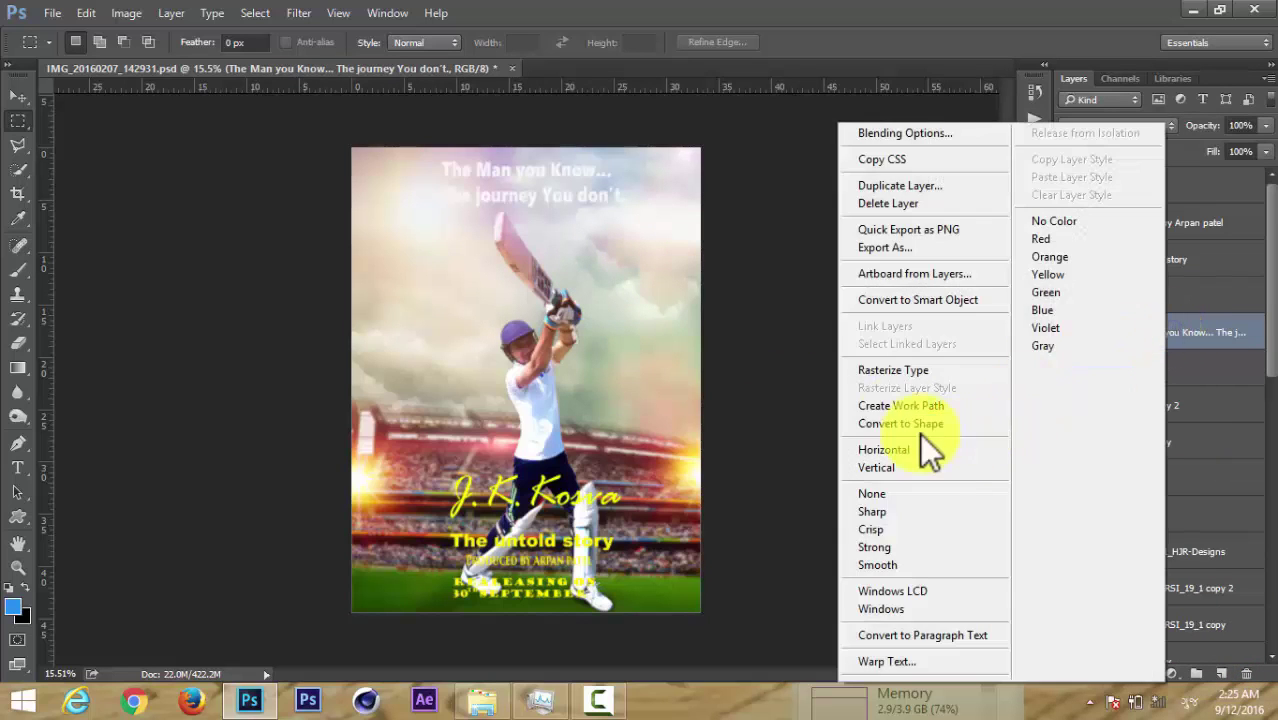
{"action": "left_click", "coordinate": [900, 370]}
Move all title layers to the upper left and shrink them to about 79%.
{"action": "left_click", "coordinate": [1175, 295]}
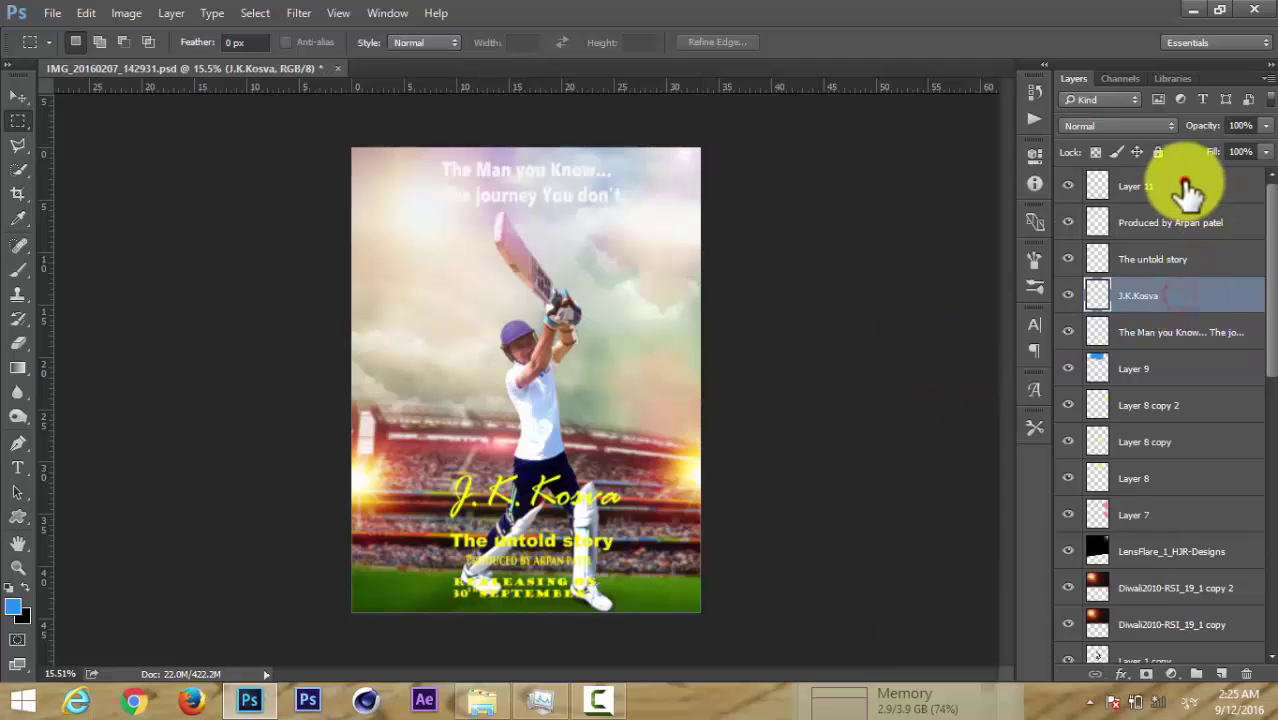
{"action": "left_click", "coordinate": [1185, 190], "text": "shift"}
{"action": "left_click_drag", "start_coordinate": [468, 571], "coordinate": [445, 335]}
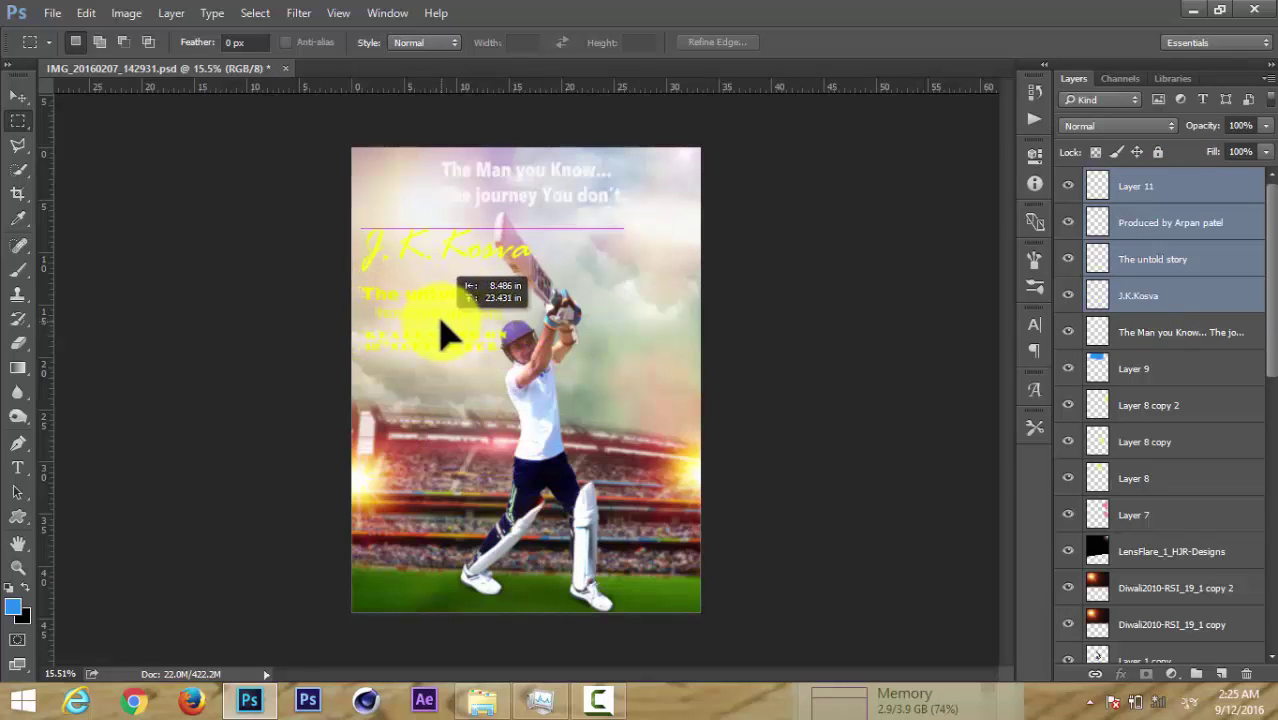
{"action": "key", "text": "ctrl+t"}
{"action": "mouse_move", "coordinate": [530, 231]}
{"action": "left_mouse_down"}
{"action": "mouse_move", "coordinate": [458, 260]}
{"action": "mouse_move", "coordinate": [505, 233]}
{"action": "left_mouse_up"}
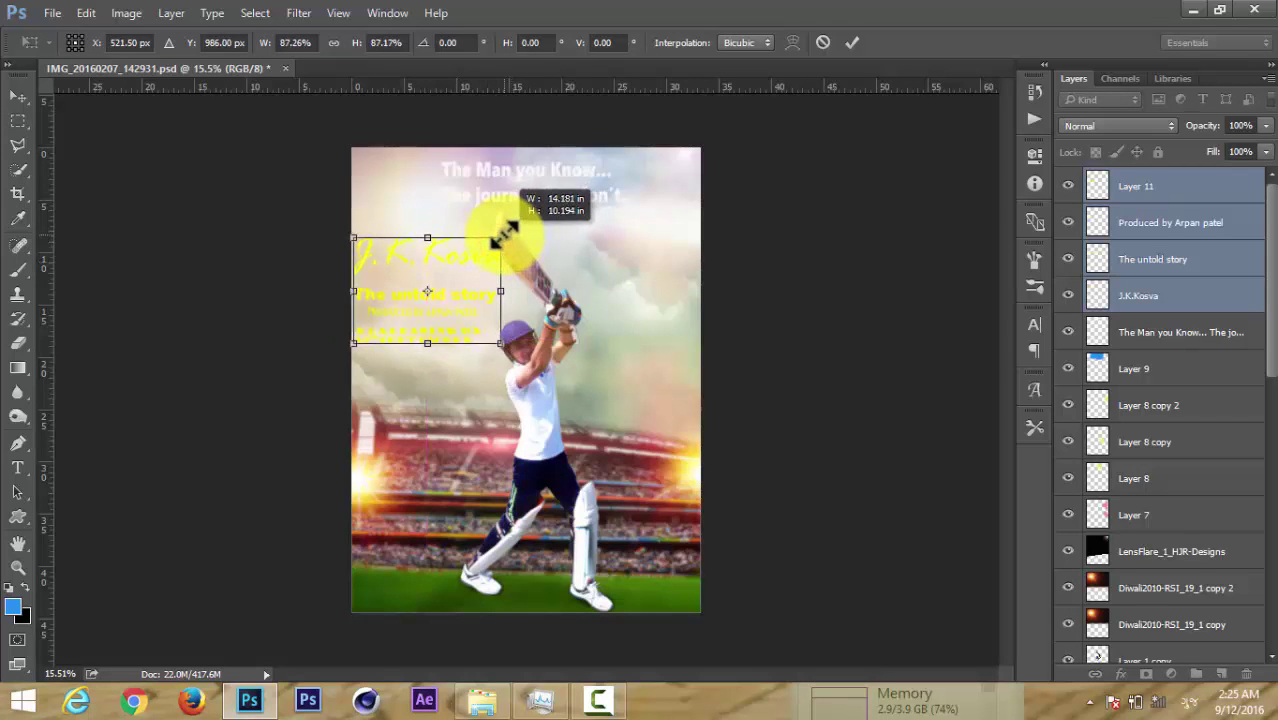
{"action": "key", "text": "Return"}
{"action": "scroll", "coordinate": [422, 308], "scroll_direction": "up", "scroll_amount": 4}
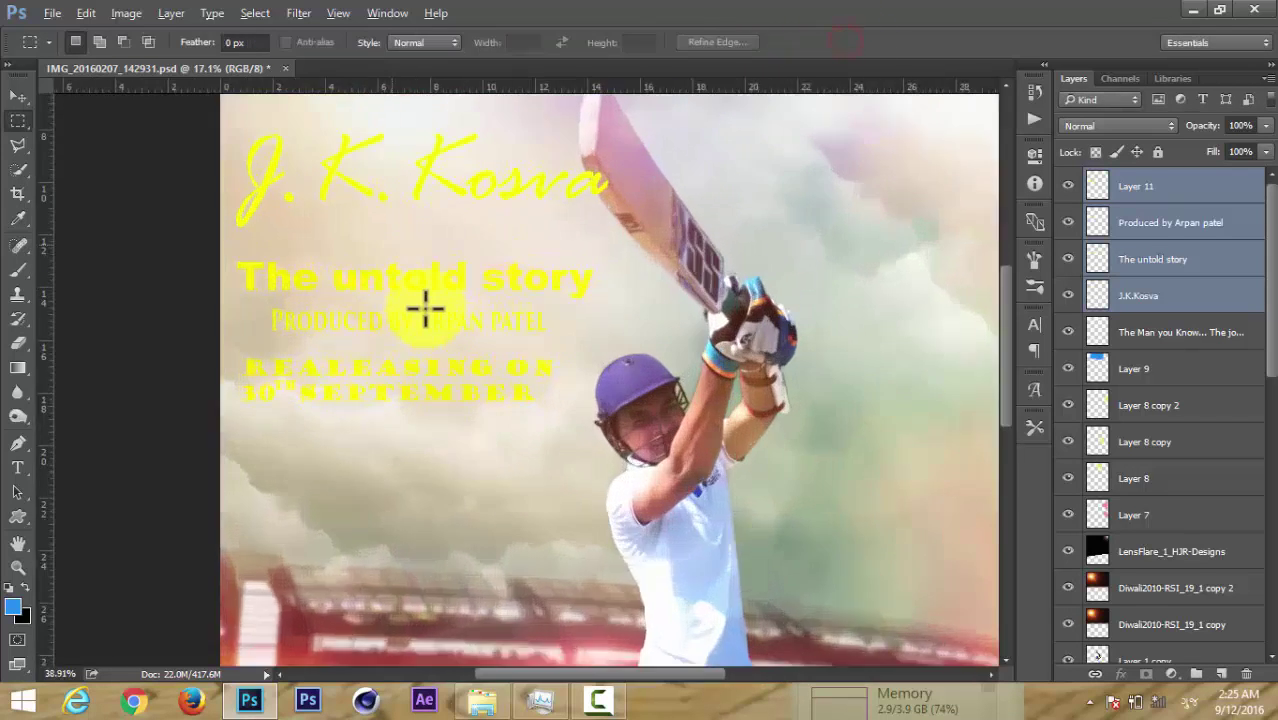
{"action": "scroll", "coordinate": [427, 307], "scroll_direction": "up", "scroll_amount": 5}
{"action": "scroll", "coordinate": [427, 305], "scroll_direction": "down", "scroll_amount": 4}
{"action": "scroll", "coordinate": [435, 280], "scroll_direction": "down", "scroll_amount": 2}
{"action": "scroll", "coordinate": [670, 262], "scroll_direction": "down", "scroll_amount": 1}
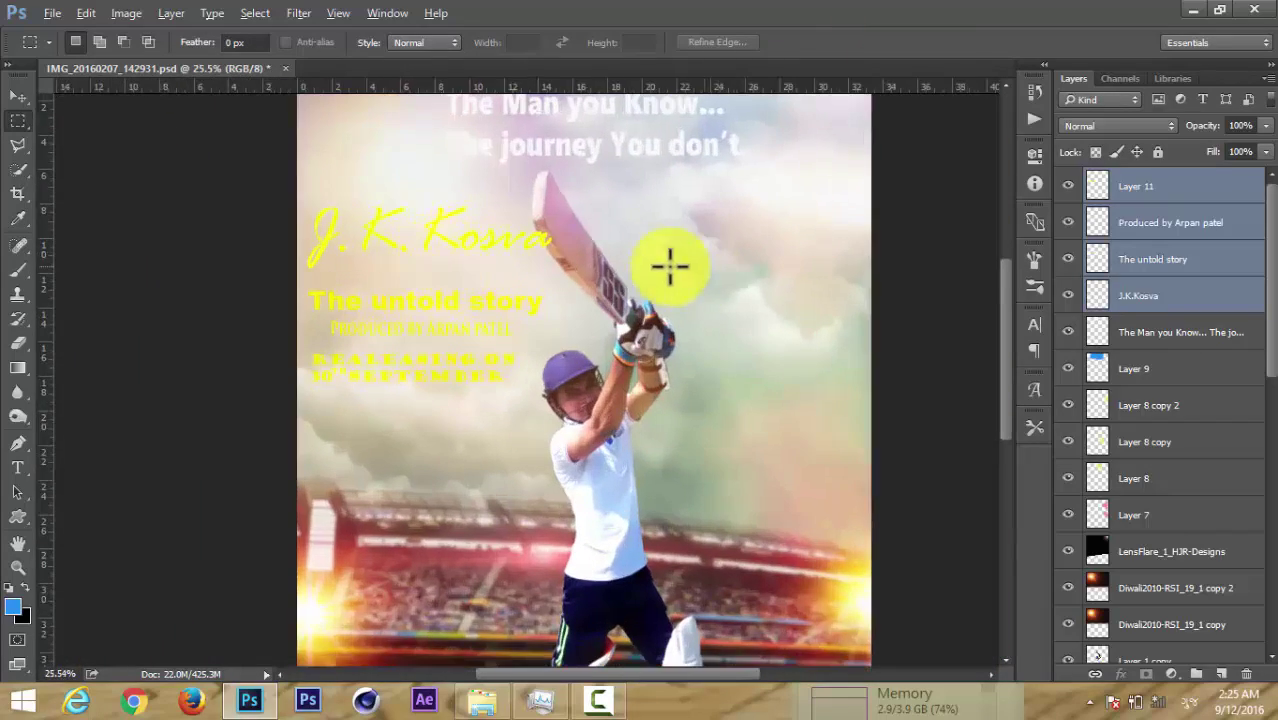
{"action": "scroll", "coordinate": [670, 262], "scroll_direction": "down", "scroll_amount": 1}
Merge the four title layers and add a Drop Shadow with Spread 13 and Size 6.
{"action": "right_click", "coordinate": [1168, 265]}
{"action": "left_click", "coordinate": [1026, 632]}
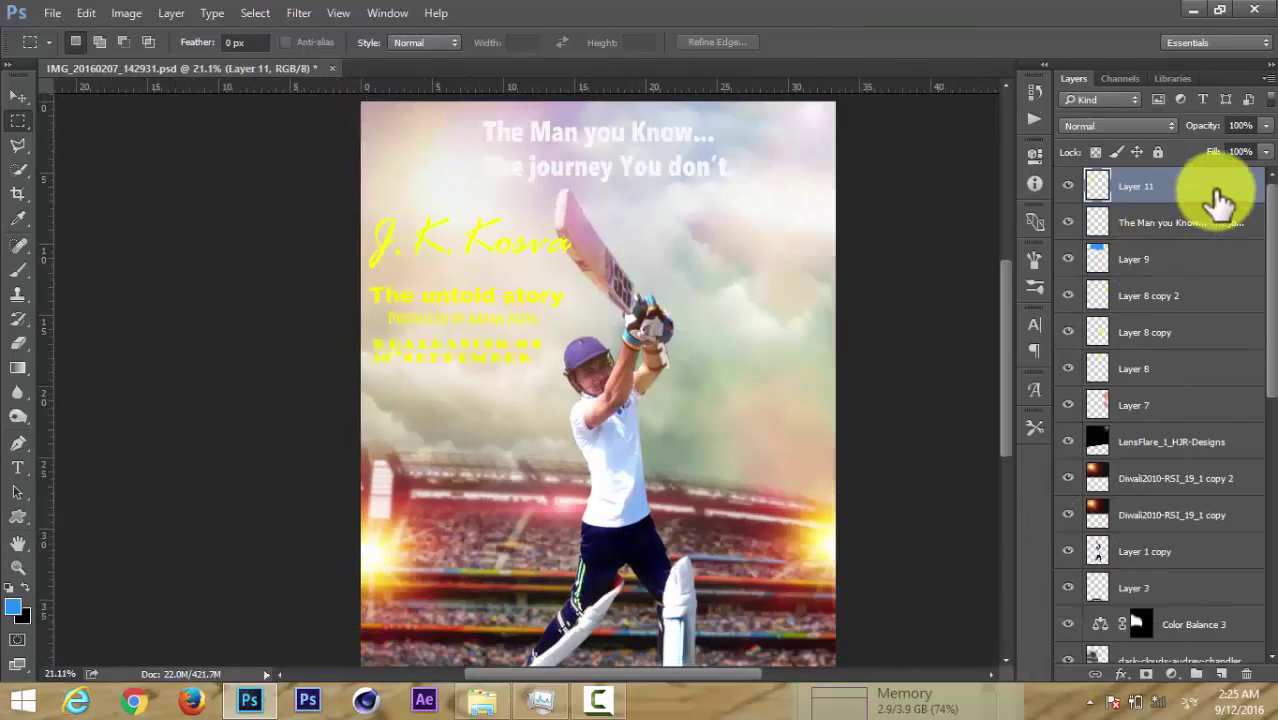
{"action": "left_click", "coordinate": [1214, 188]}
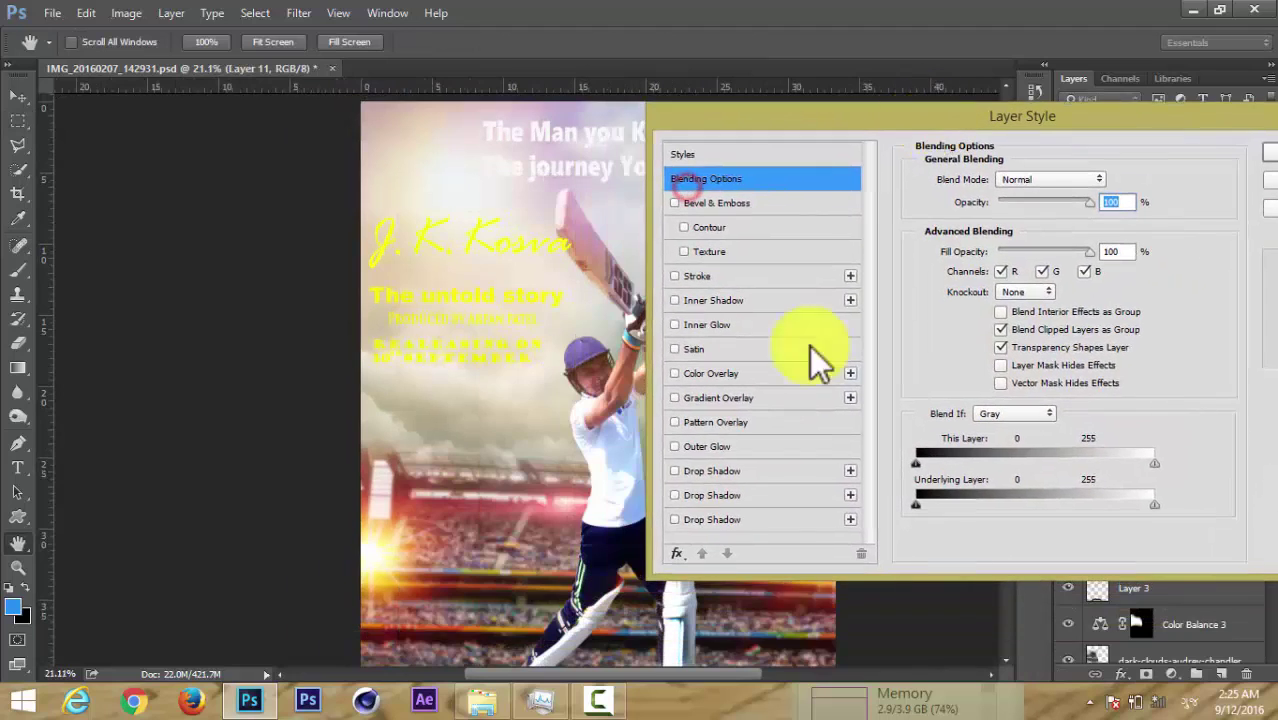
{"action": "left_click", "coordinate": [675, 470]}
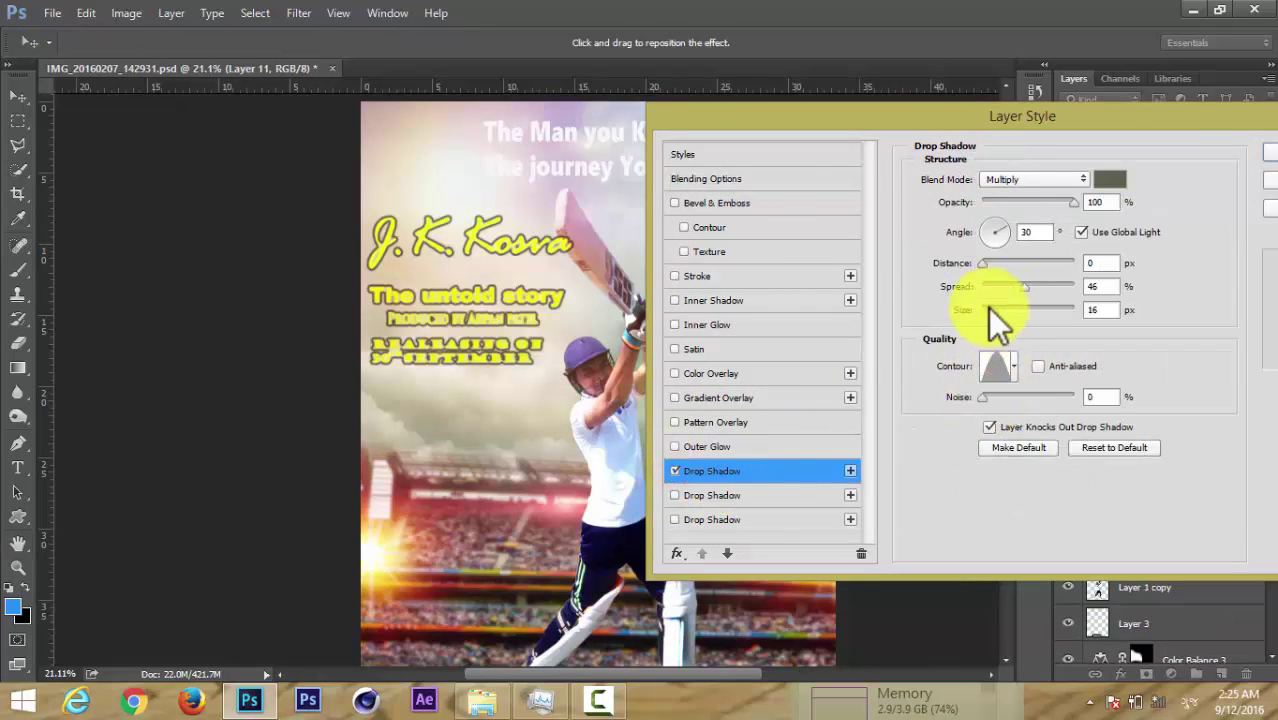
{"action": "left_click", "coordinate": [987, 309]}
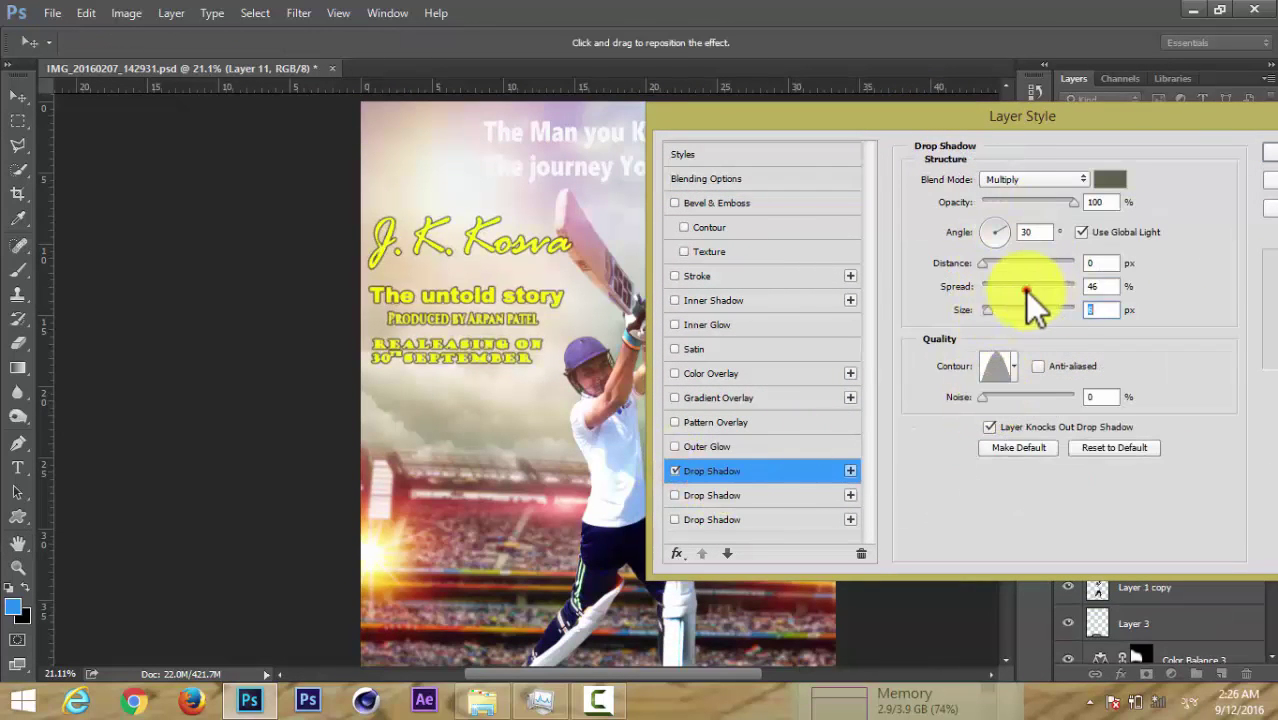
{"action": "left_click_drag", "start_coordinate": [1025, 291], "coordinate": [995, 292]}
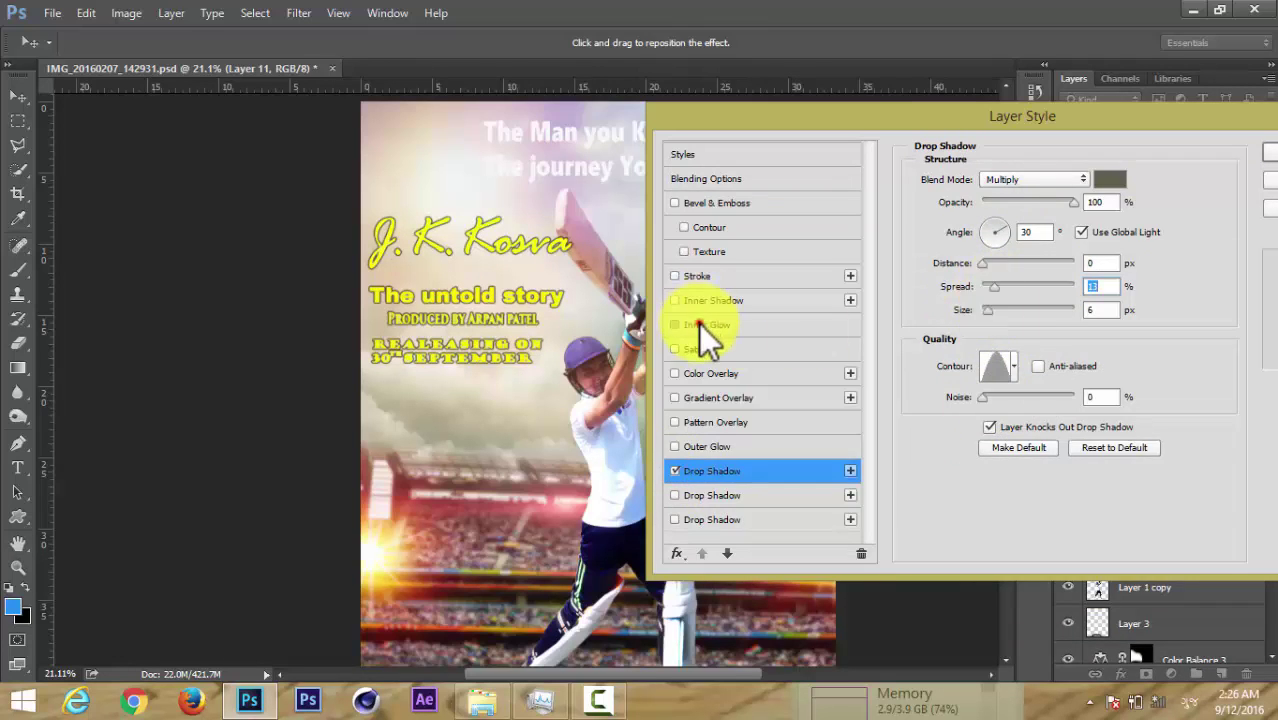
Try an Inner Shadow with a cone contour, then remove it, keeping only the drop shadow.
{"action": "left_click", "coordinate": [699, 324]}
{"action": "left_click", "coordinate": [688, 301]}
{"action": "left_click", "coordinate": [988, 310]}
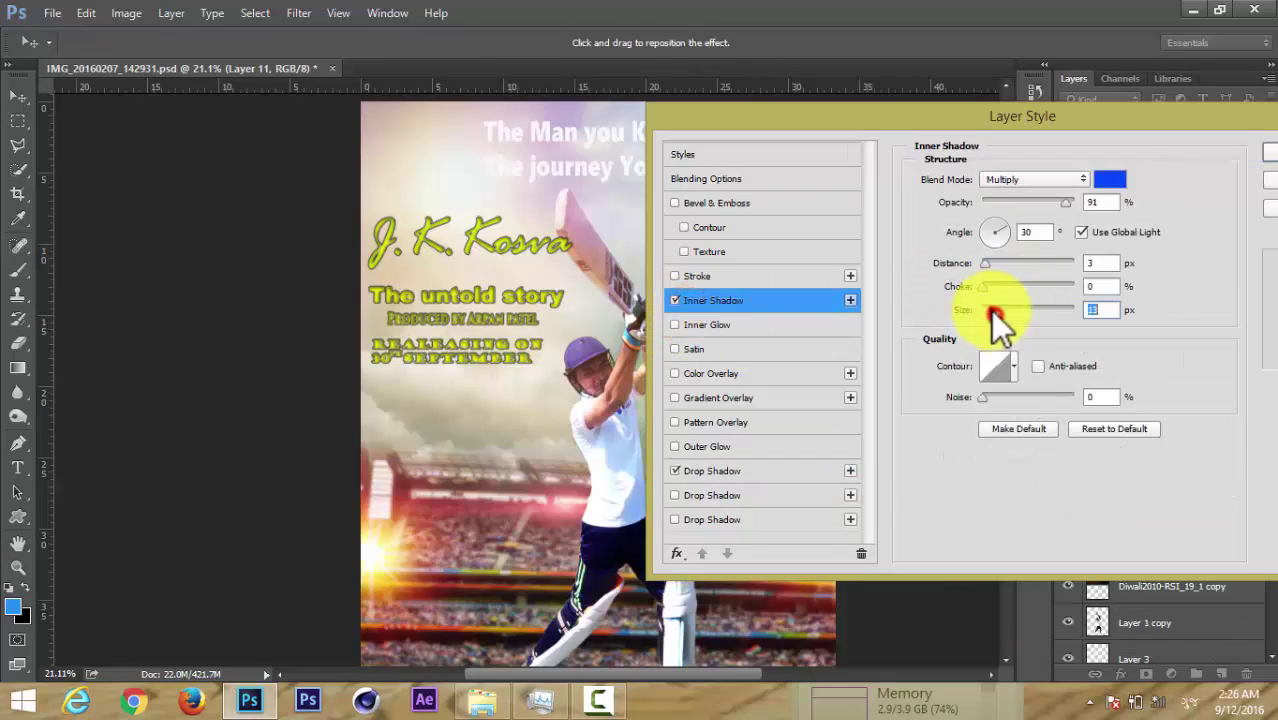
{"action": "left_click", "coordinate": [998, 366]}
{"action": "left_click", "coordinate": [962, 400]}
{"action": "left_click", "coordinate": [1186, 343]}
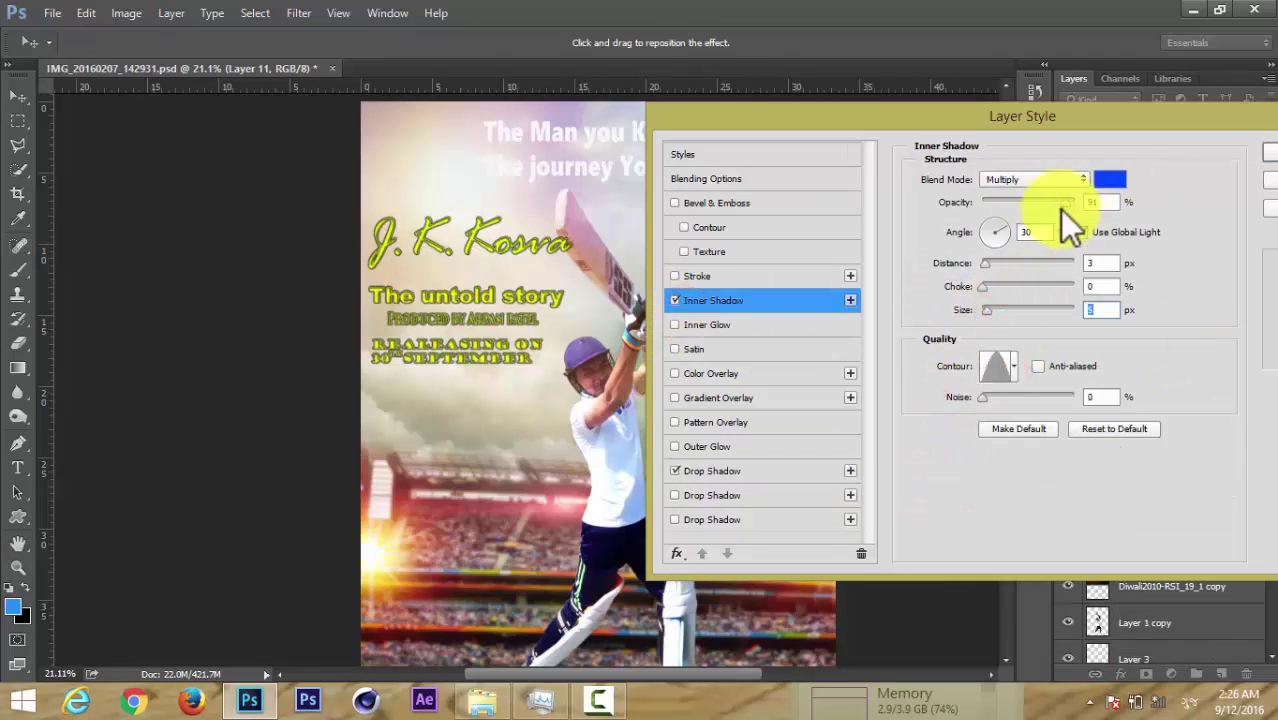
{"action": "mouse_move", "coordinate": [1064, 205]}
{"action": "left_mouse_down"}
{"action": "mouse_move", "coordinate": [968, 200]}
{"action": "mouse_move", "coordinate": [1017, 204]}
{"action": "mouse_move", "coordinate": [1021, 216]}
{"action": "left_mouse_up"}
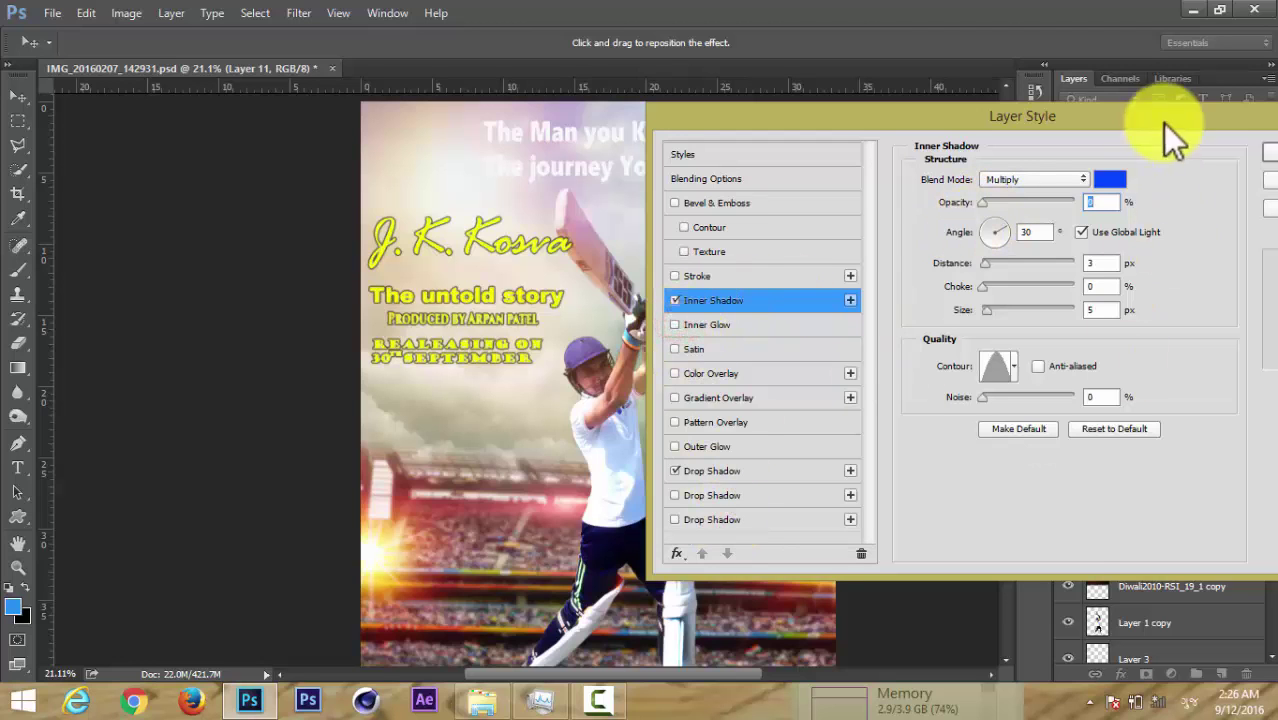
{"action": "left_click_drag", "start_coordinate": [1162, 123], "coordinate": [1022, 130]}
{"action": "left_click", "coordinate": [535, 308]}
{"action": "left_click", "coordinate": [1182, 160]}
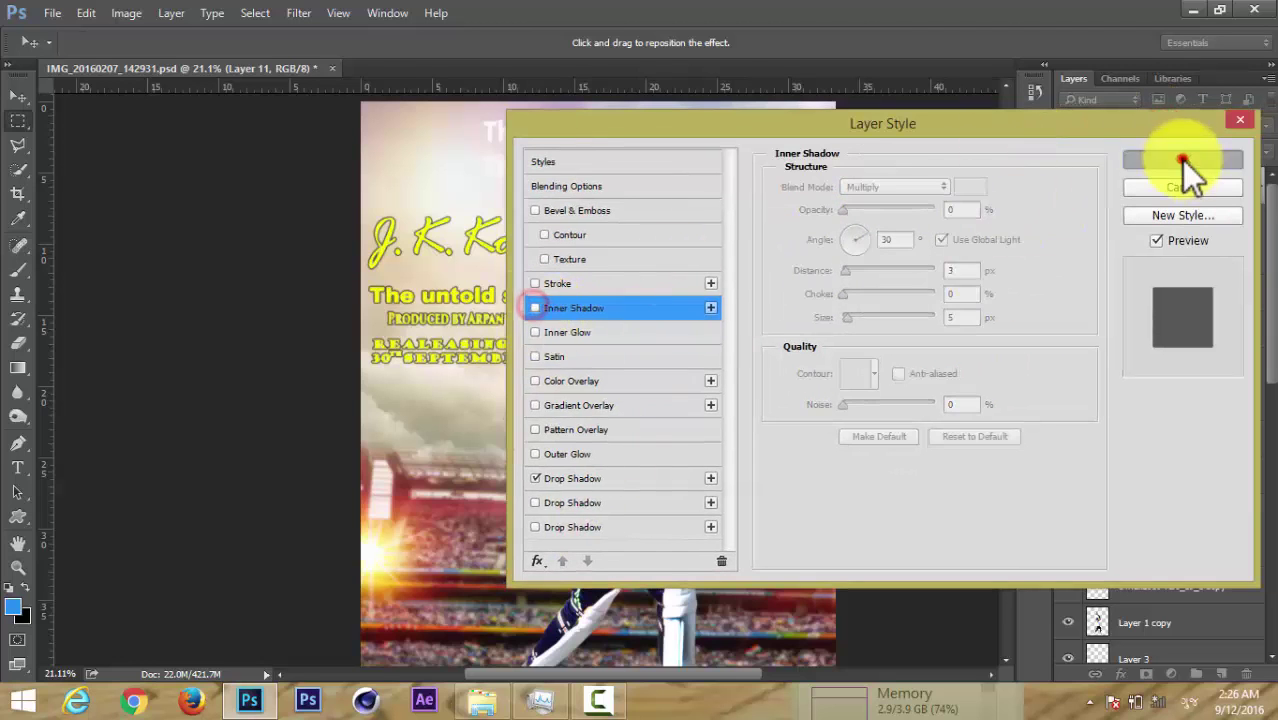
Cut the 30TH SEPTEMBER line onto its own layer and move it slightly lower.
{"action": "left_click", "coordinate": [1257, 186]}
{"action": "scroll", "coordinate": [396, 364], "scroll_direction": "up", "scroll_amount": 2}
{"action": "scroll", "coordinate": [396, 364], "scroll_direction": "up", "scroll_amount": 3}
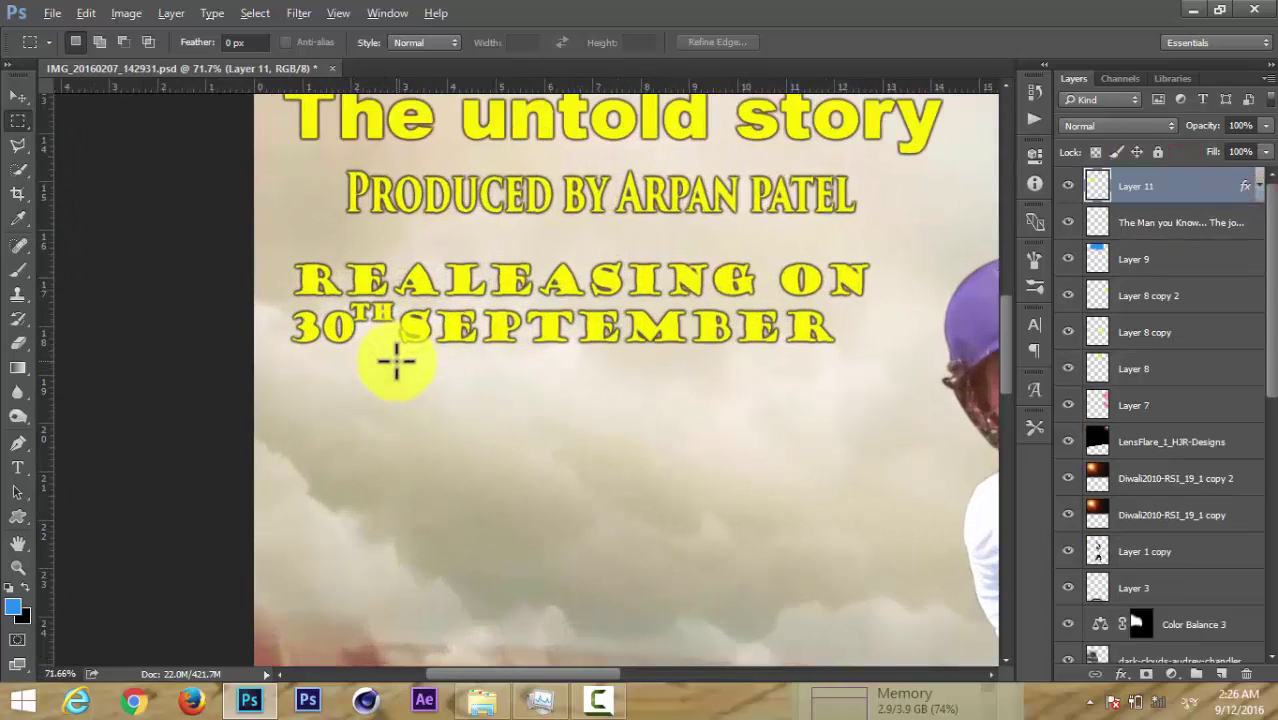
{"action": "left_click_drag", "start_coordinate": [284, 300], "coordinate": [864, 356]}
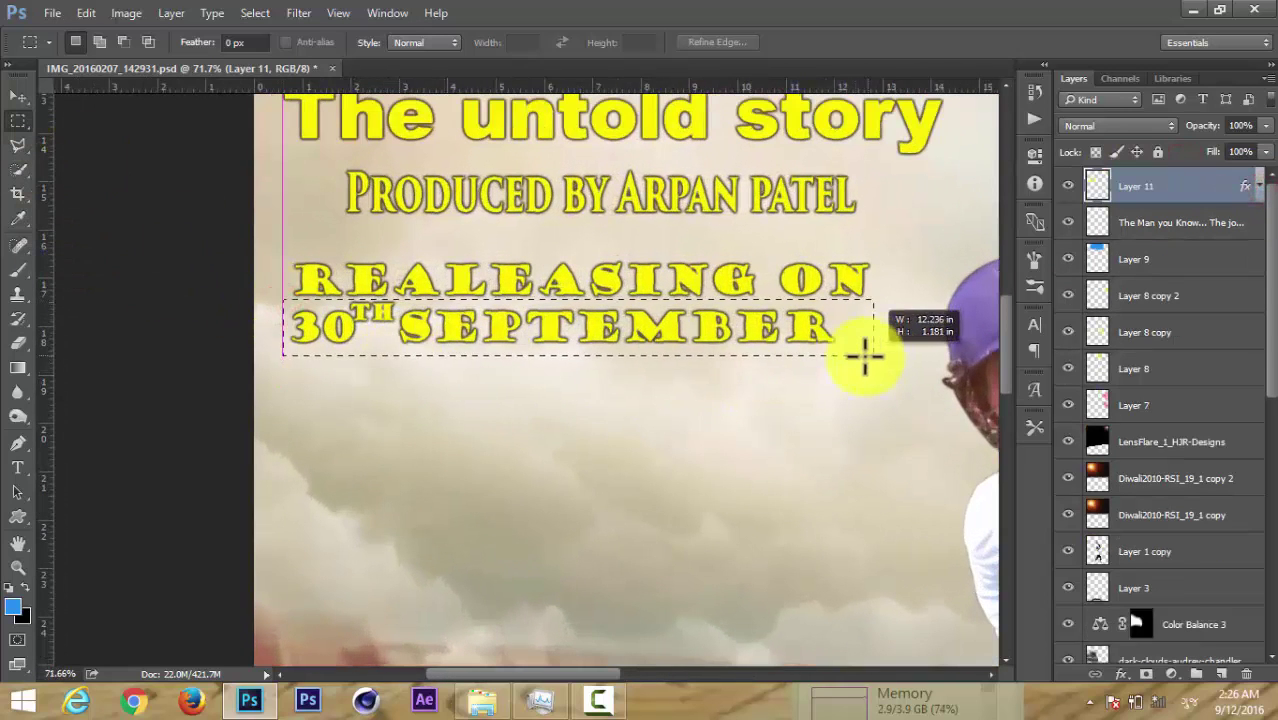
{"action": "key", "text": "ctrl+shift+j"}
{"action": "left_click_drag", "start_coordinate": [600, 330], "coordinate": [622, 358]}
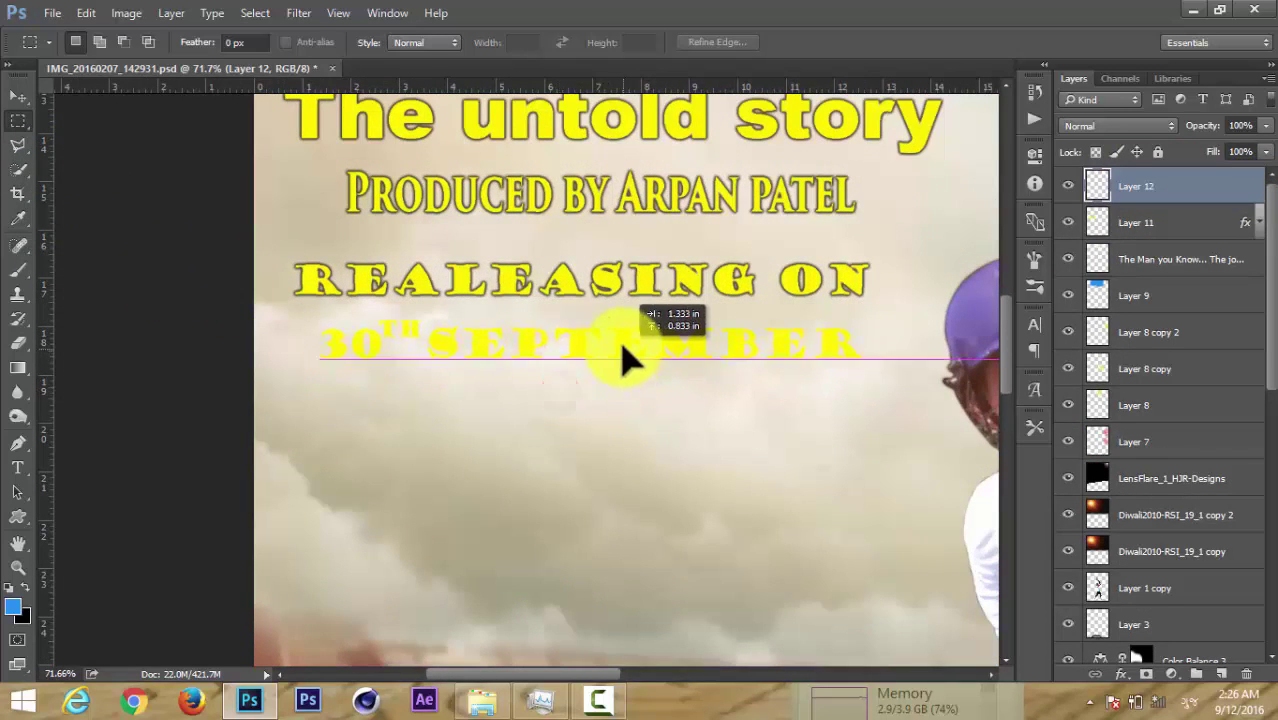
Paste the title's drop shadow style onto the new date layer.
{"action": "right_click", "coordinate": [1145, 205]}
{"action": "key", "text": "Escape"}
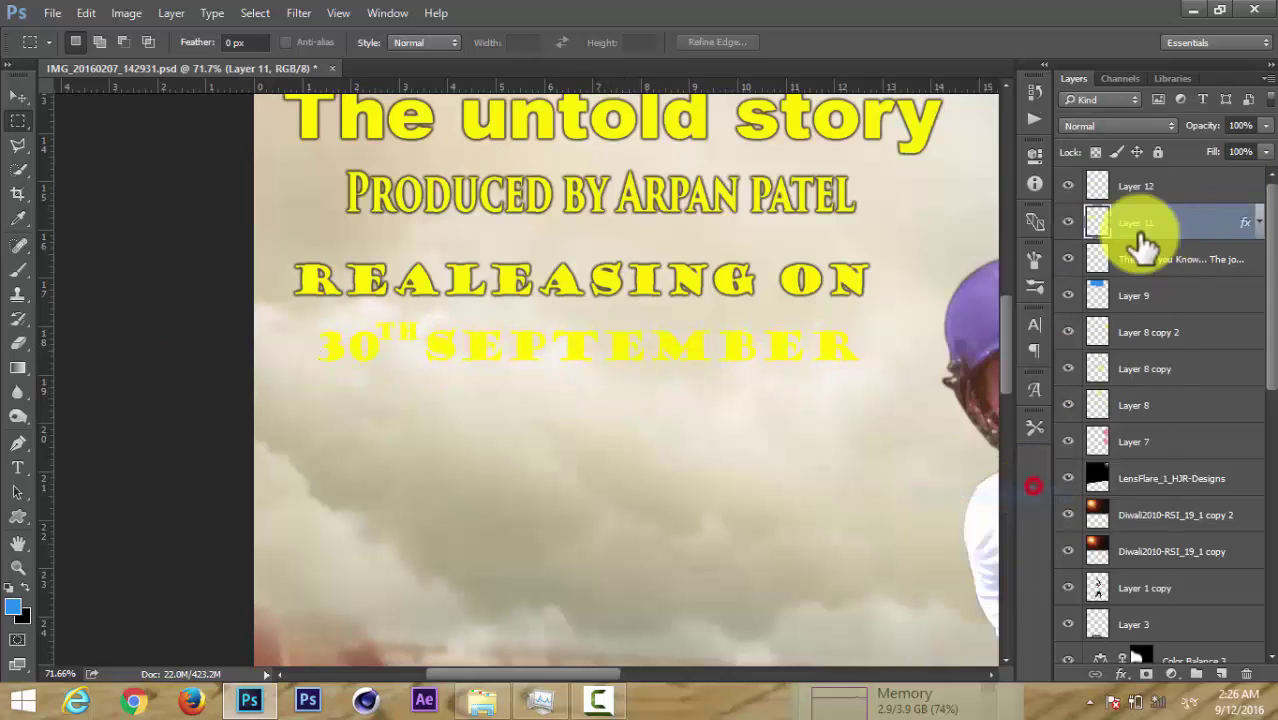
{"action": "right_click", "coordinate": [1155, 192]}
{"action": "left_click", "coordinate": [1014, 517]}
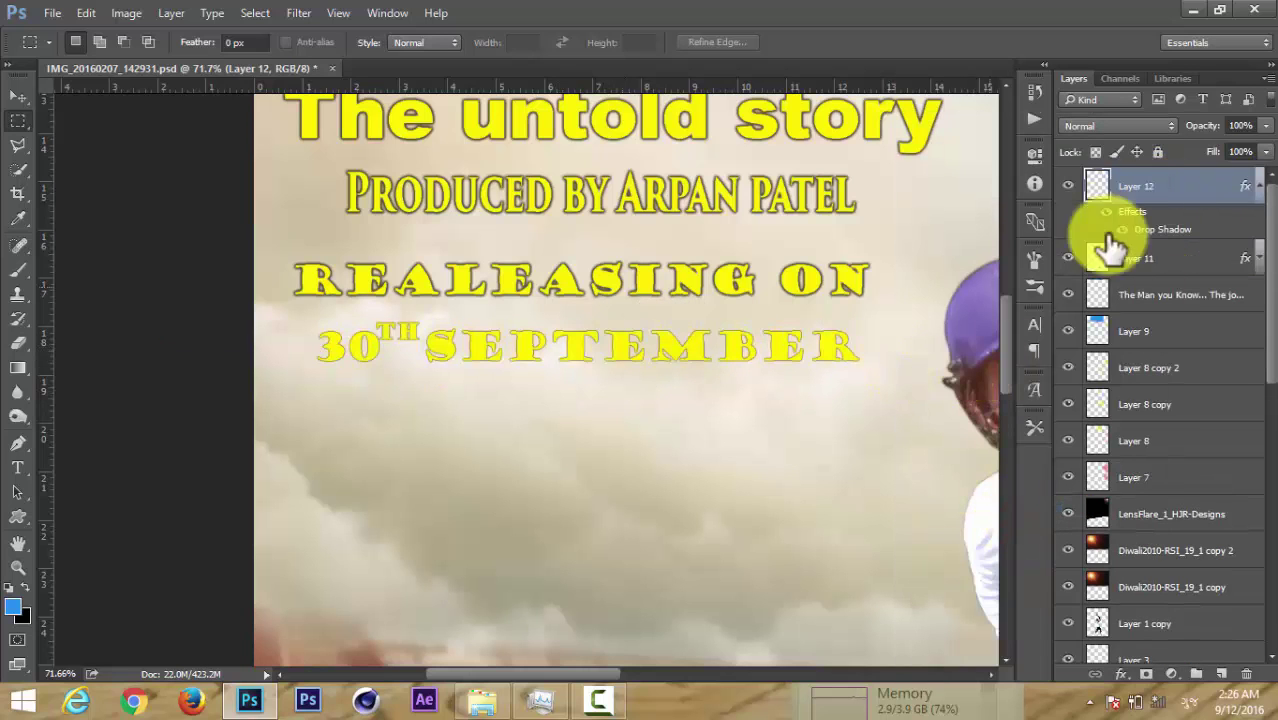
{"action": "left_click", "coordinate": [1262, 186]}
Merge the title and date layers, then undo the merge.
{"action": "scroll", "coordinate": [920, 362], "scroll_direction": "down", "scroll_amount": 3}
{"action": "left_click", "coordinate": [1135, 222], "text": "shift"}
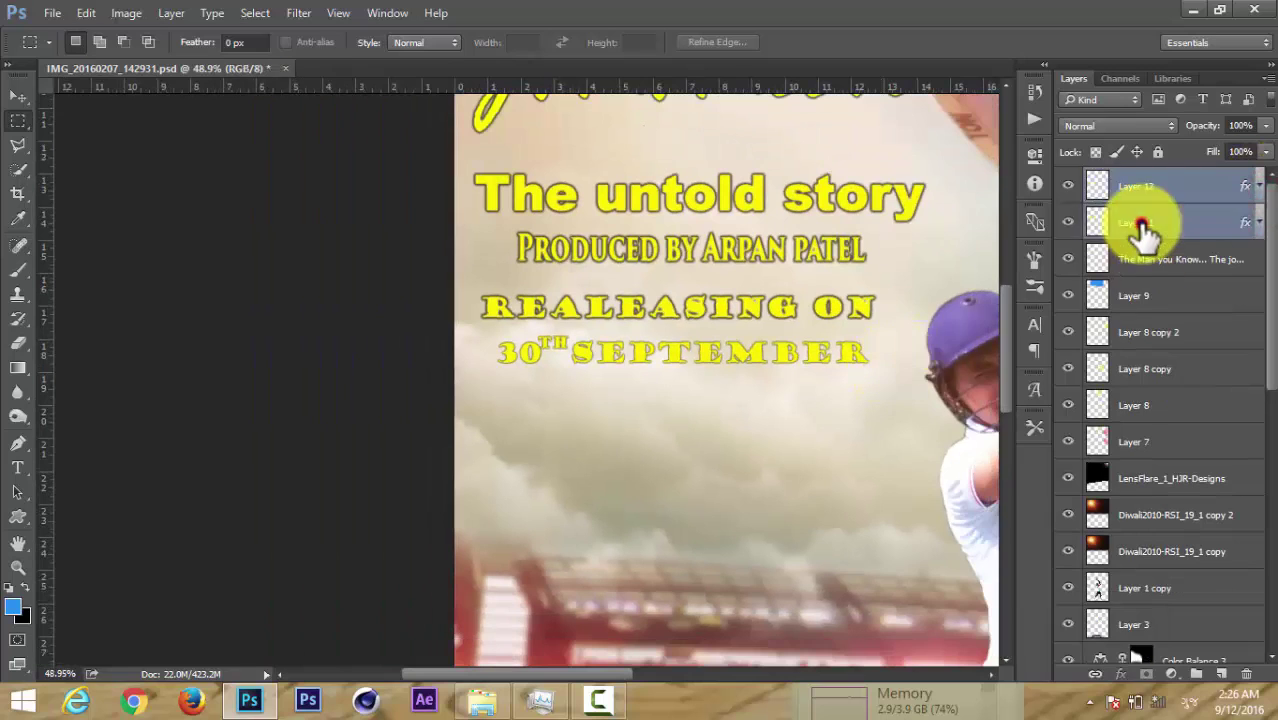
{"action": "right_click", "coordinate": [1140, 226]}
{"action": "left_click", "coordinate": [940, 622]}
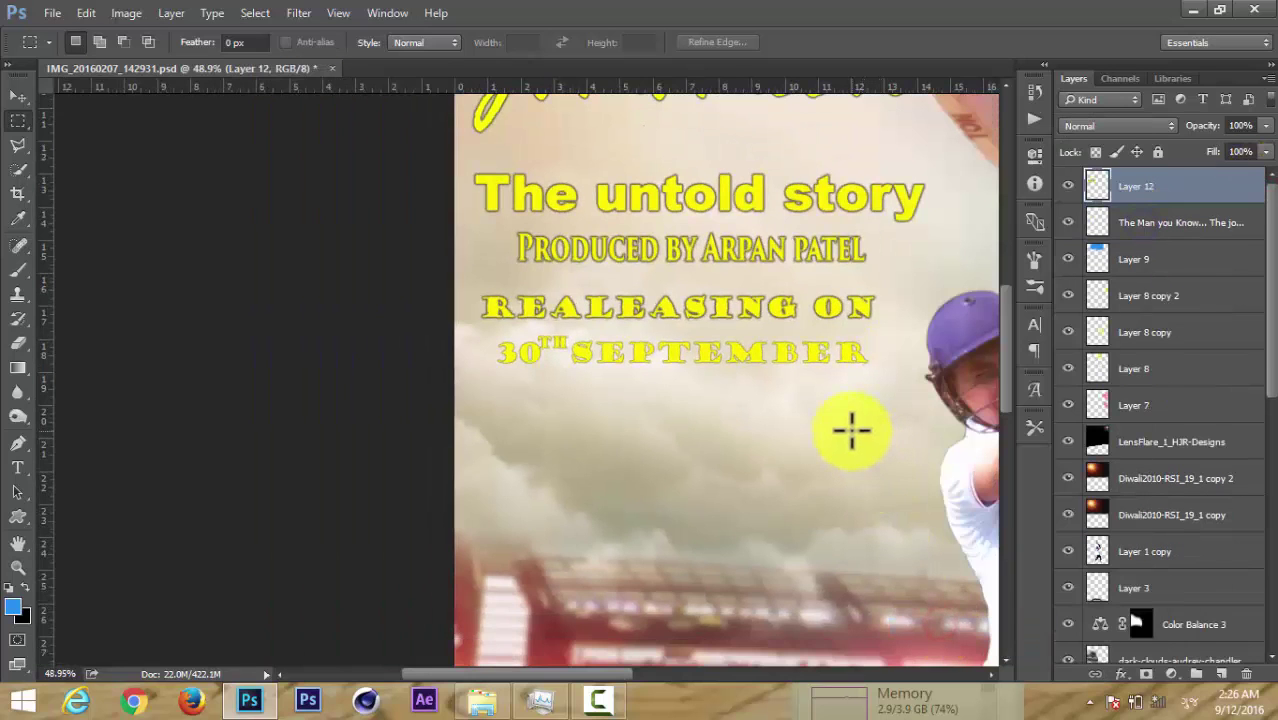
{"action": "scroll", "coordinate": [851, 431], "scroll_direction": "down", "scroll_amount": 2}
{"action": "key", "text": "ctrl+z"}
Drag the floodlights image from the light folder into the poster.
{"action": "scroll", "coordinate": [889, 387], "scroll_direction": "down", "scroll_amount": 2}
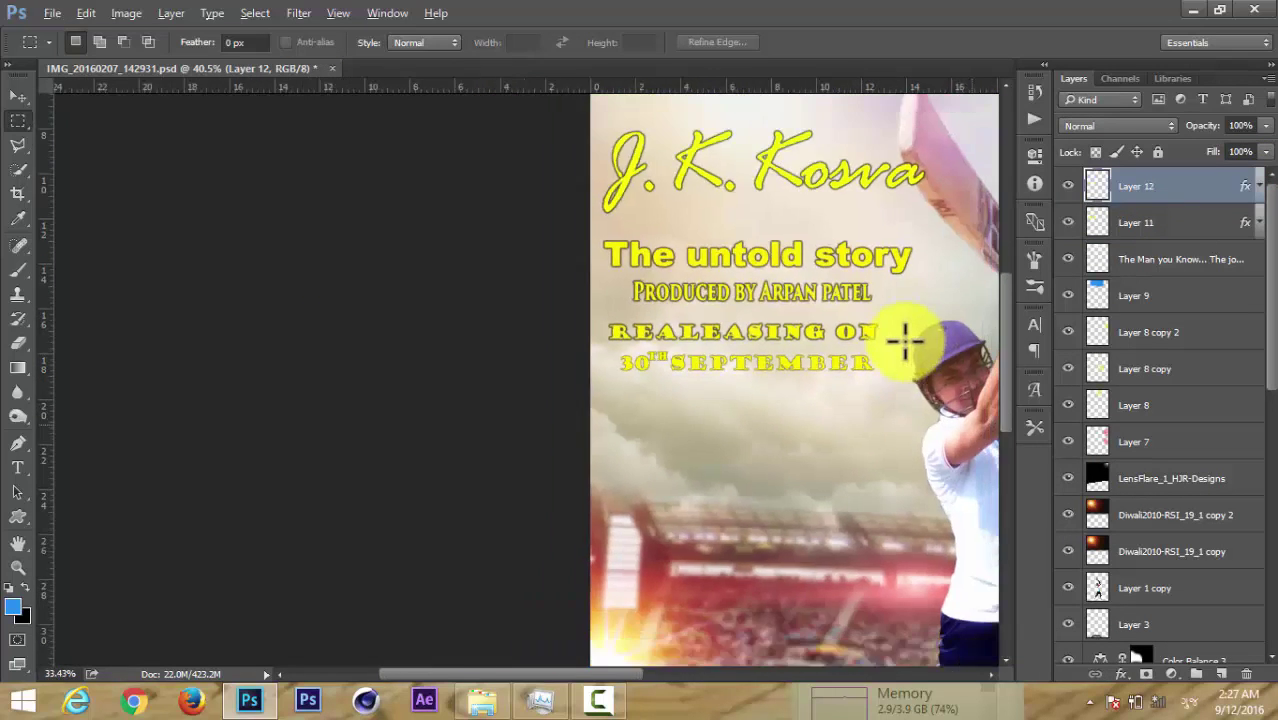
{"action": "scroll", "coordinate": [901, 335], "scroll_direction": "down", "scroll_amount": 2}
{"action": "scroll", "coordinate": [652, 313], "scroll_direction": "up", "scroll_amount": 1}
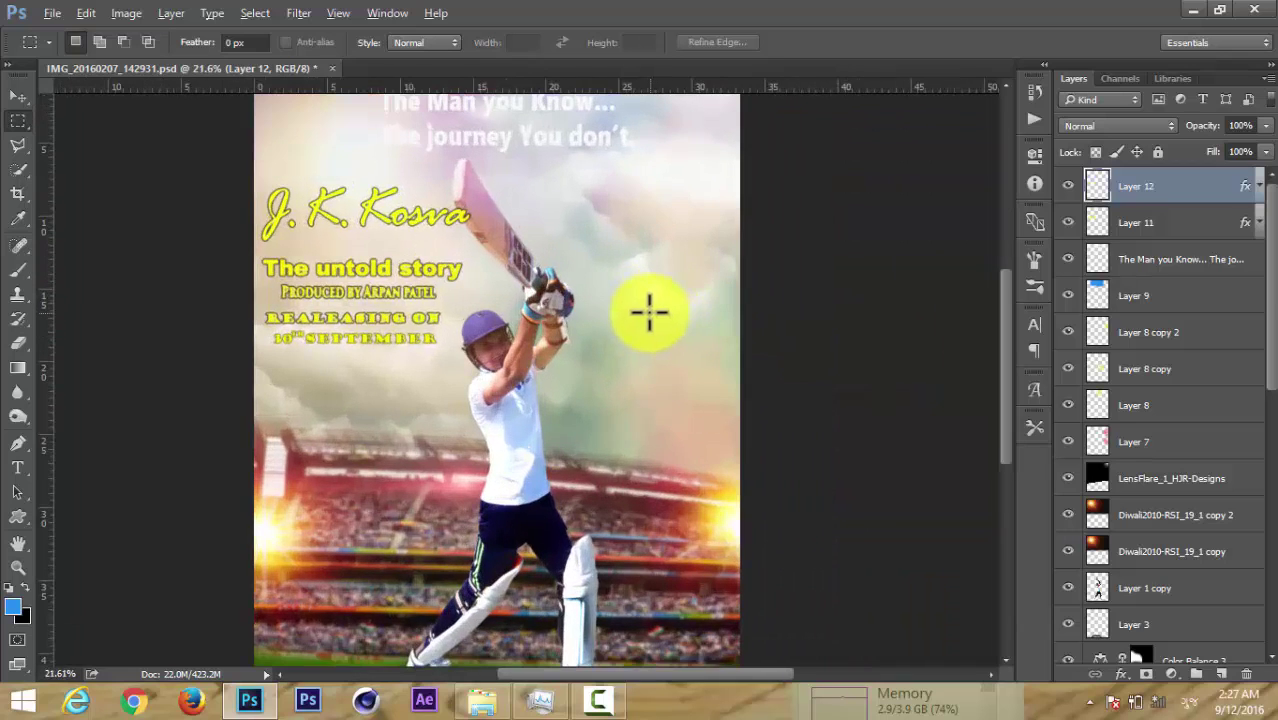
{"action": "scroll", "coordinate": [649, 313], "scroll_direction": "down", "scroll_amount": 1}
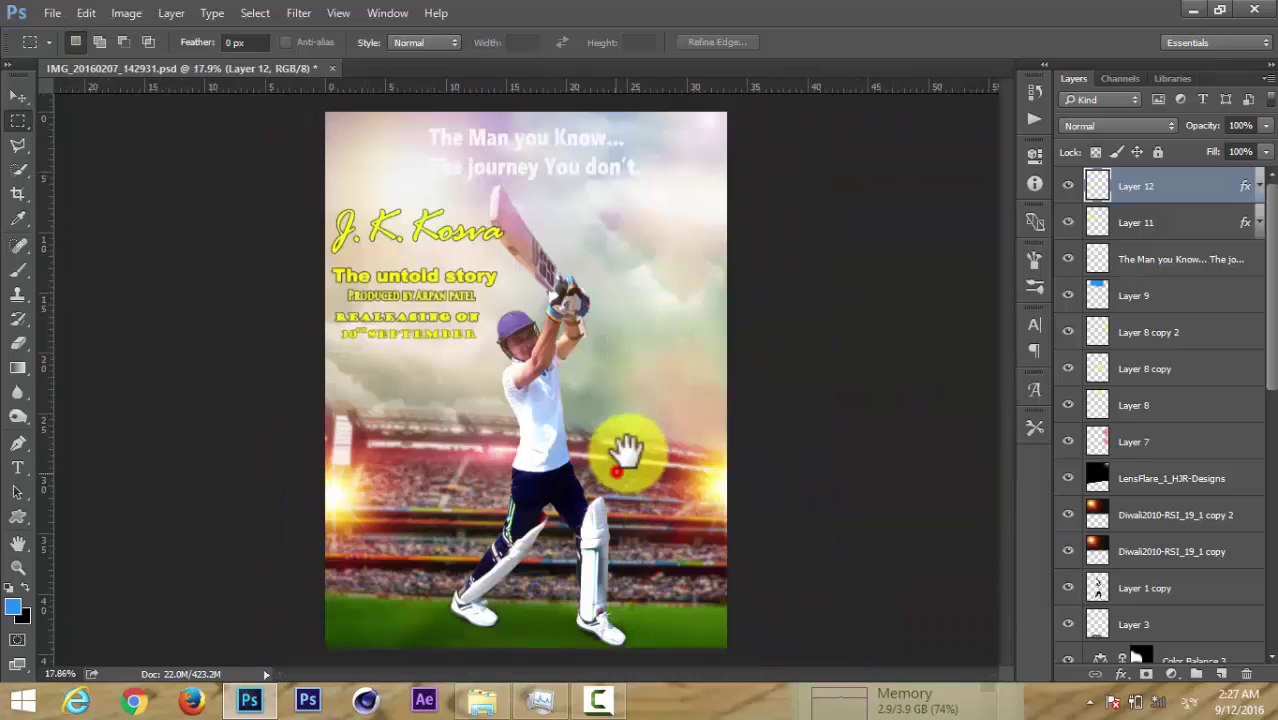
{"action": "scroll", "coordinate": [621, 448], "scroll_direction": "down", "scroll_amount": 1}
{"action": "scroll", "coordinate": [621, 448], "scroll_direction": "up", "scroll_amount": 1}
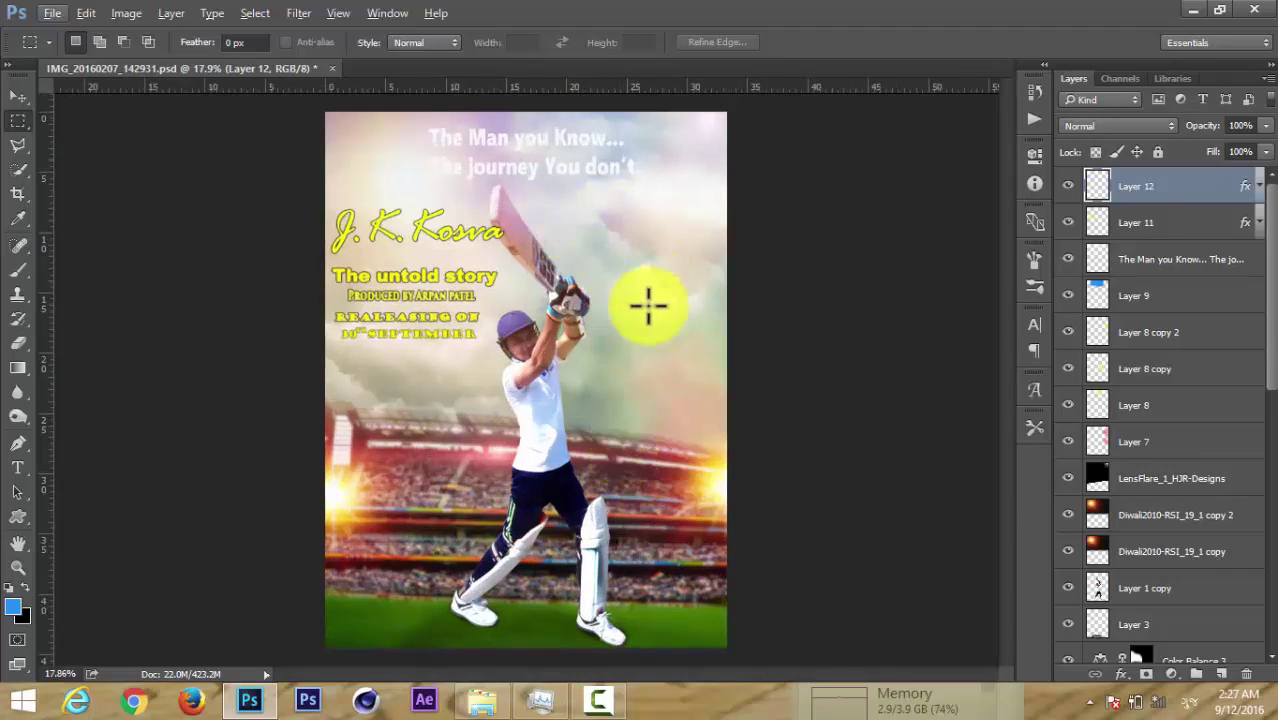
{"action": "left_click", "coordinate": [482, 700]}
{"action": "scroll", "coordinate": [1265, 285], "scroll_direction": "down", "scroll_amount": 1}
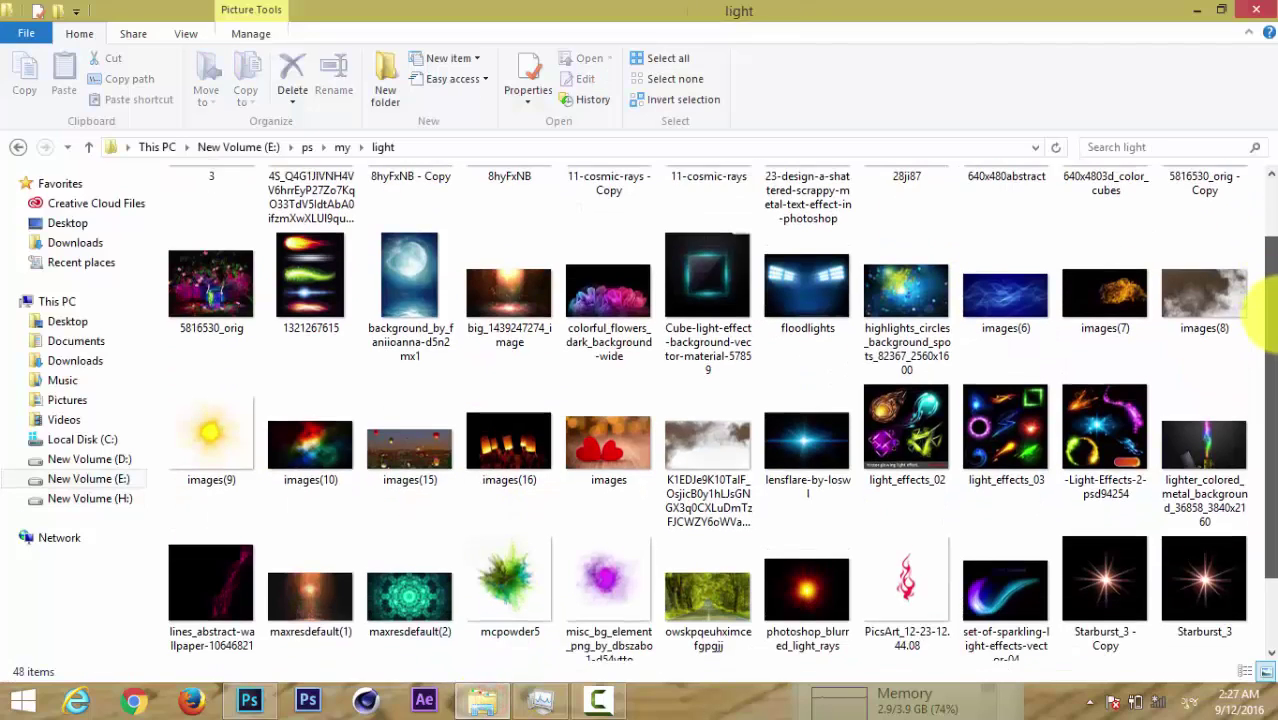
{"action": "scroll", "coordinate": [1265, 250], "scroll_direction": "up", "scroll_amount": 1}
{"action": "scroll", "coordinate": [1265, 255], "scroll_direction": "up", "scroll_amount": 1}
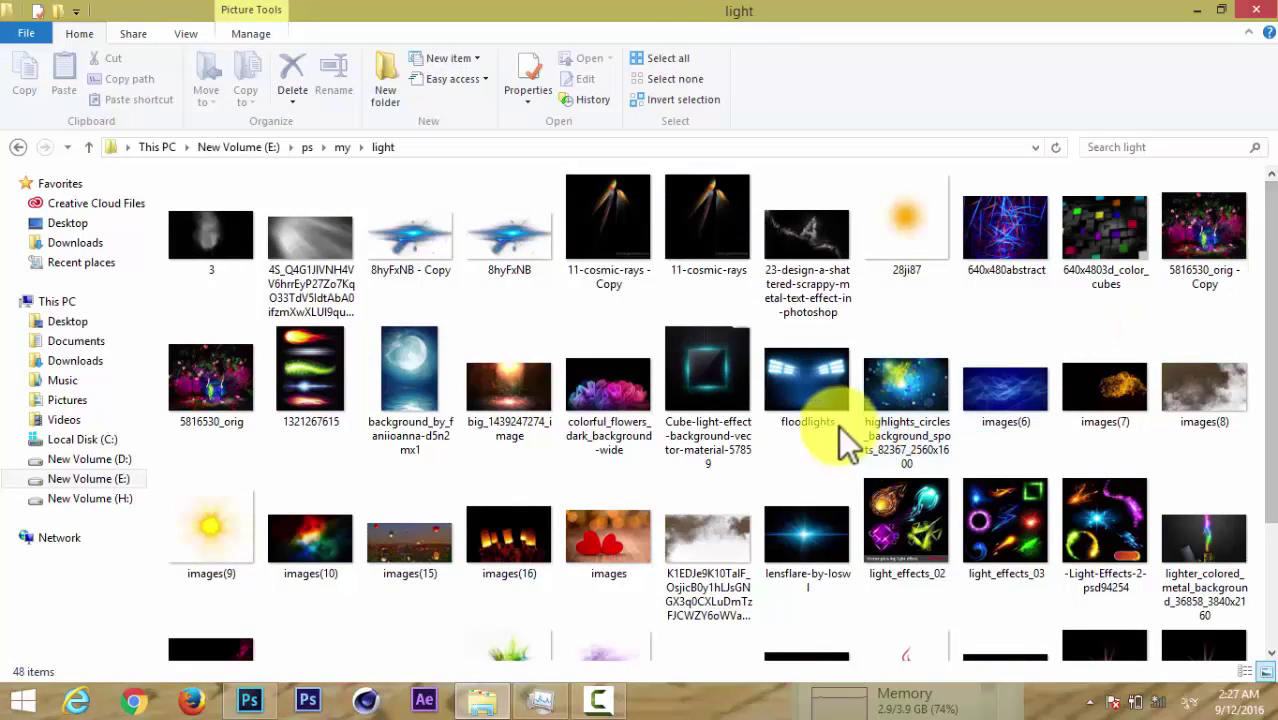
{"action": "mouse_move", "coordinate": [814, 402]}
{"action": "left_mouse_down"}
{"action": "mouse_move", "coordinate": [272, 700]}
{"action": "mouse_move", "coordinate": [526, 365]}
{"action": "left_mouse_up"}
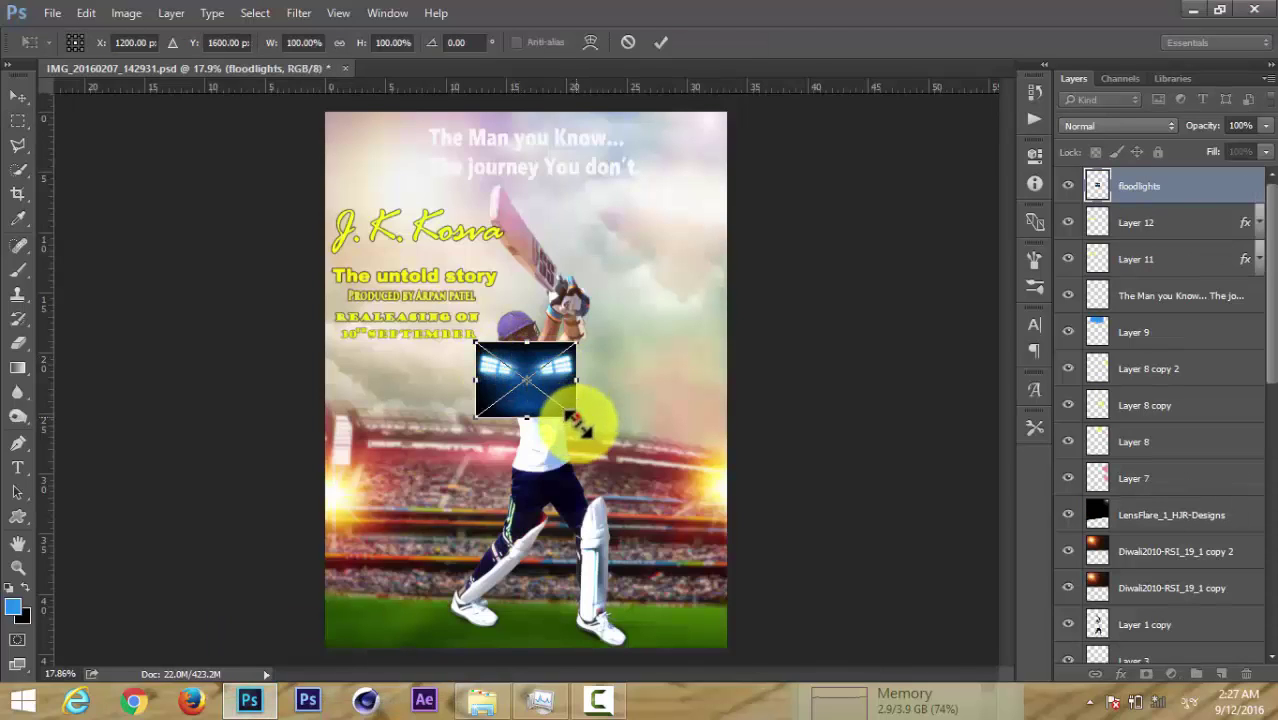
Enlarge the floodlights image, rasterize it and set its blend mode to Screen.
{"action": "left_click_drag", "start_coordinate": [576, 418], "coordinate": [736, 540]}
{"action": "left_click", "coordinate": [660, 42]}
{"action": "right_click", "coordinate": [1208, 187]}
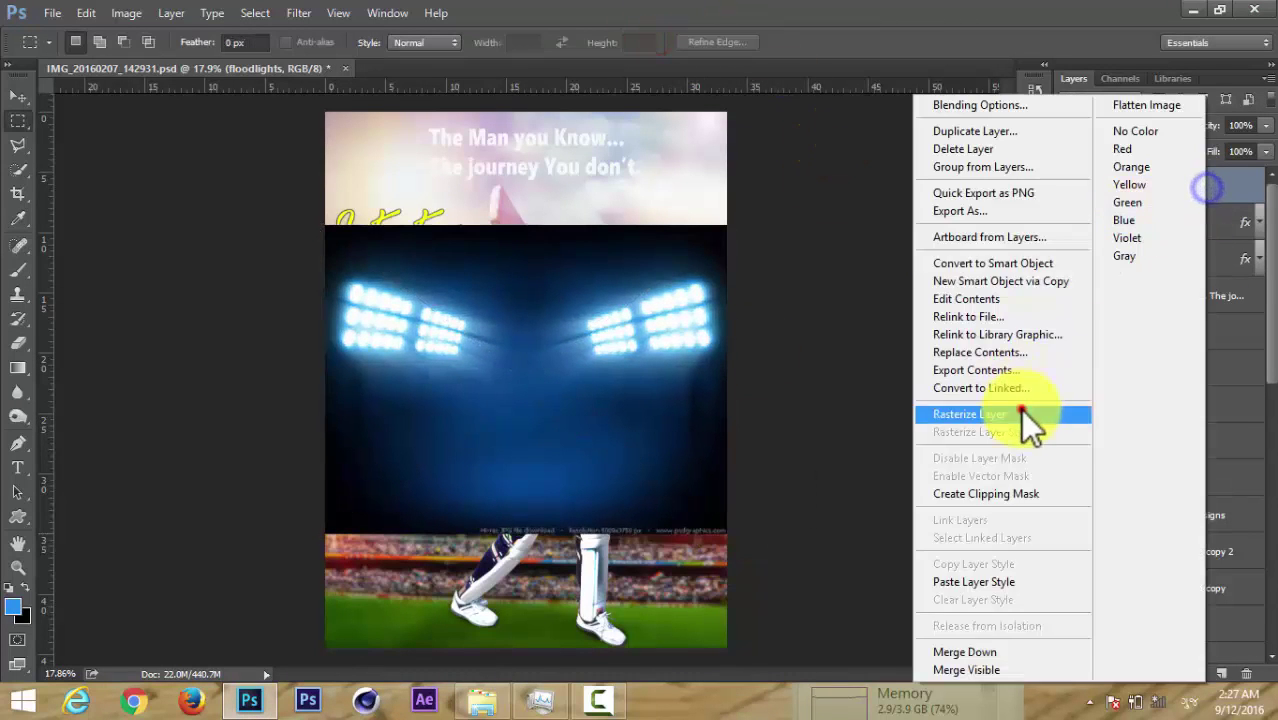
{"action": "left_click", "coordinate": [1020, 414]}
{"action": "left_click", "coordinate": [1117, 126]}
{"action": "left_click", "coordinate": [1129, 259]}
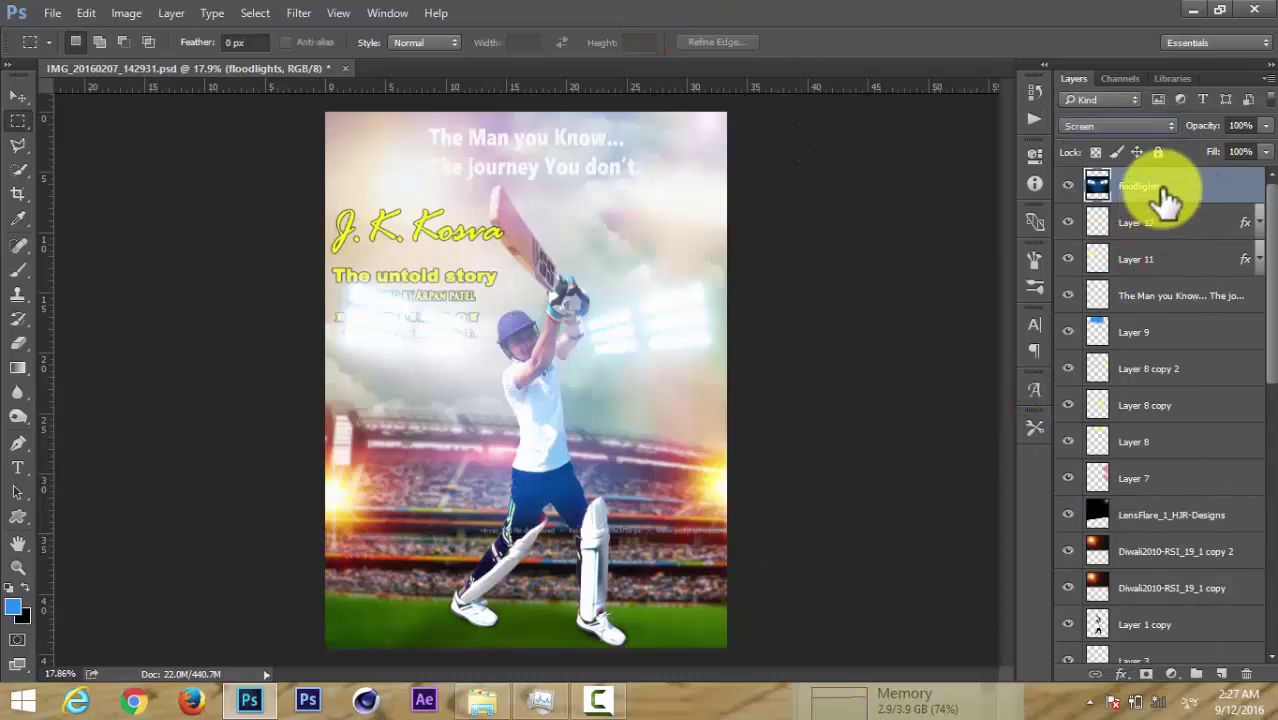
Move the floodlights layer above Layer 2, reposition it, and scale it to about 110%.
{"action": "left_click_drag", "start_coordinate": [1165, 197], "coordinate": [1134, 497]}
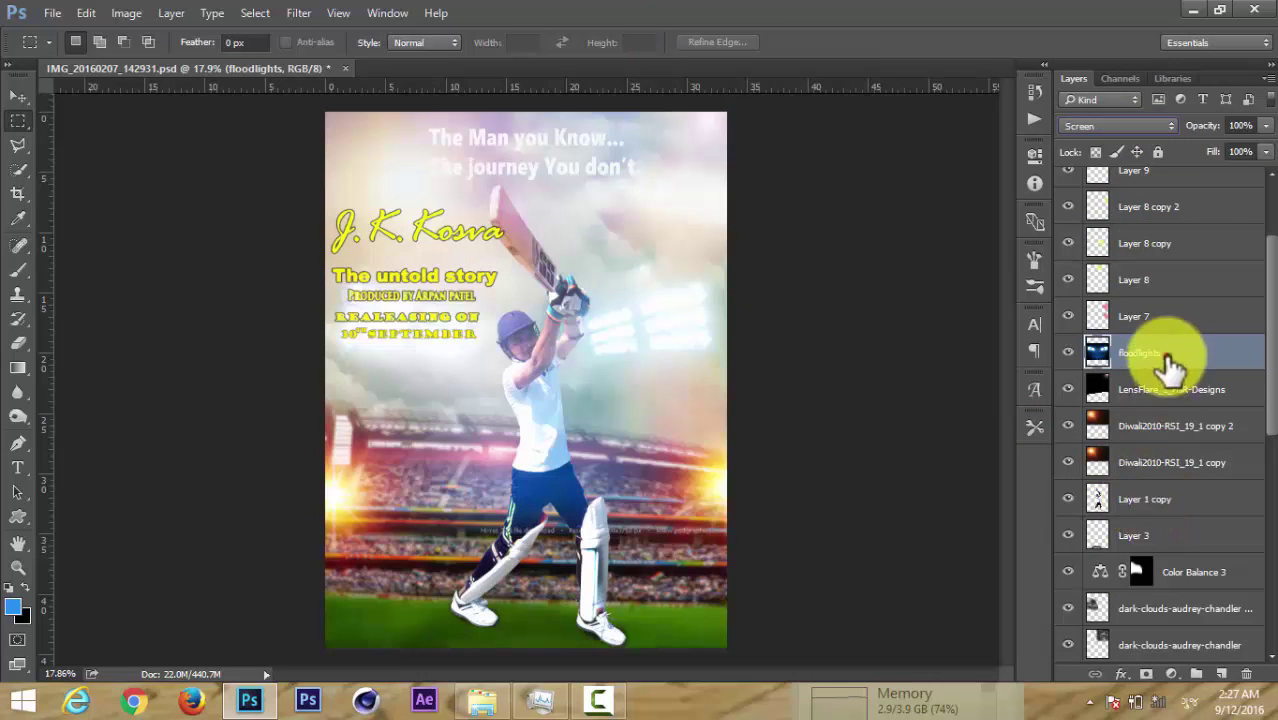
{"action": "left_click_drag", "start_coordinate": [1170, 365], "coordinate": [1175, 485]}
{"action": "left_click_drag", "start_coordinate": [1180, 426], "coordinate": [1184, 440]}
{"action": "mouse_move", "coordinate": [642, 362]}
{"action": "left_mouse_down"}
{"action": "mouse_move", "coordinate": [622, 232]}
{"action": "mouse_move", "coordinate": [628, 462]}
{"action": "mouse_move", "coordinate": [613, 380]}
{"action": "left_mouse_up"}
{"action": "key", "text": "ctrl+t"}
{"action": "left_click_drag", "start_coordinate": [723, 276], "coordinate": [762, 265]}
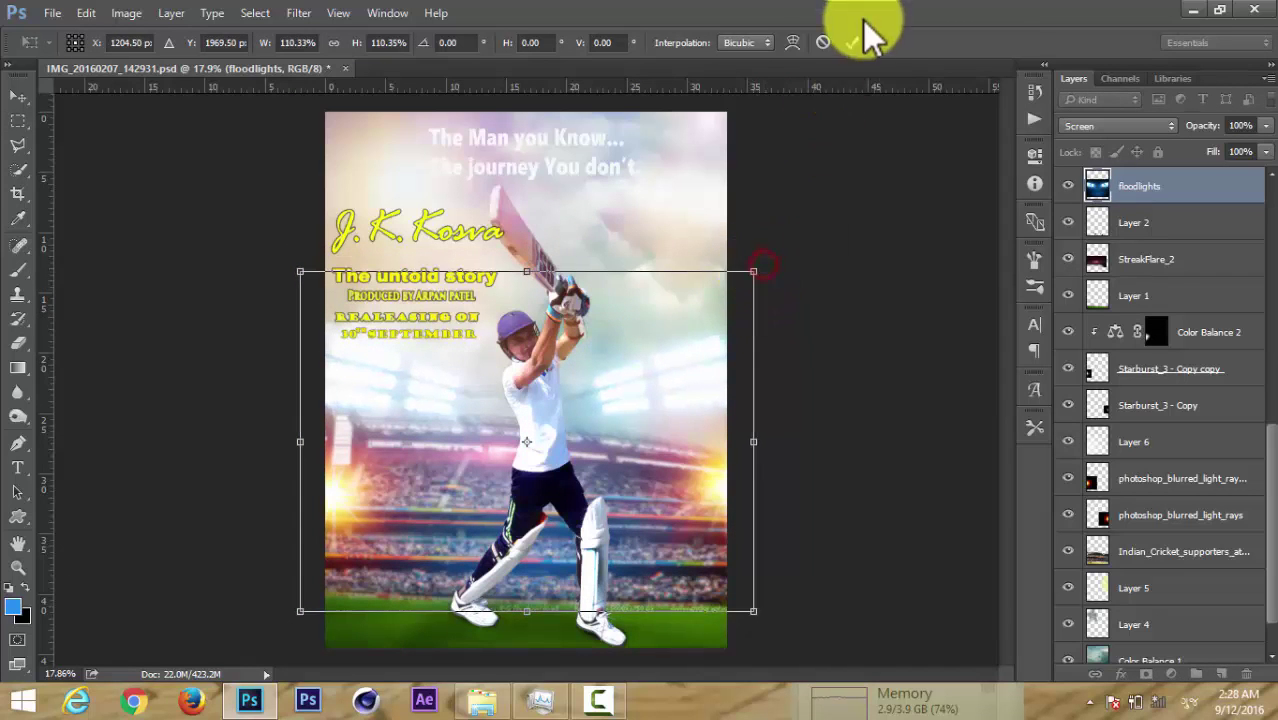
{"action": "left_click", "coordinate": [850, 41]}
Softly erase the floodlights glow across the poster's bottom-left, bottom-right and title area at 28% opacity.
{"action": "left_click", "coordinate": [18, 343]}
{"action": "left_click_drag", "start_coordinate": [331, 630], "coordinate": [605, 590]}
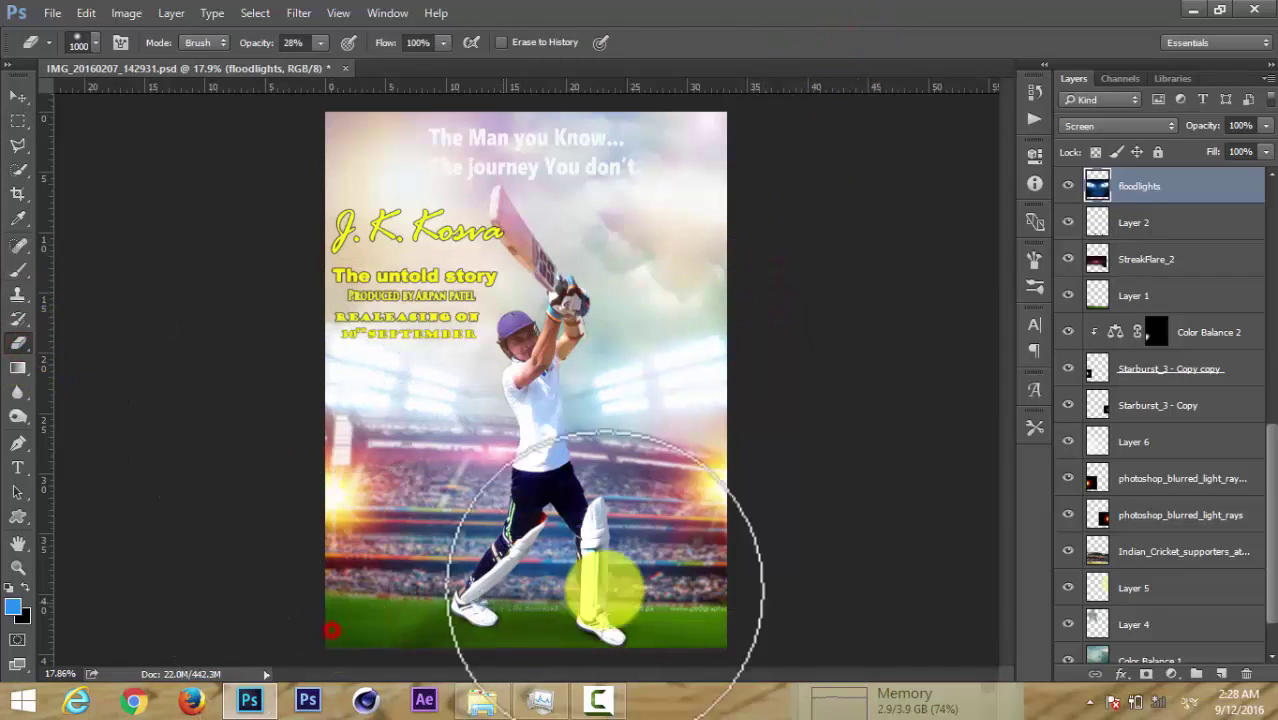
{"action": "scroll", "coordinate": [575, 530], "scroll_direction": "down", "scroll_amount": 2}
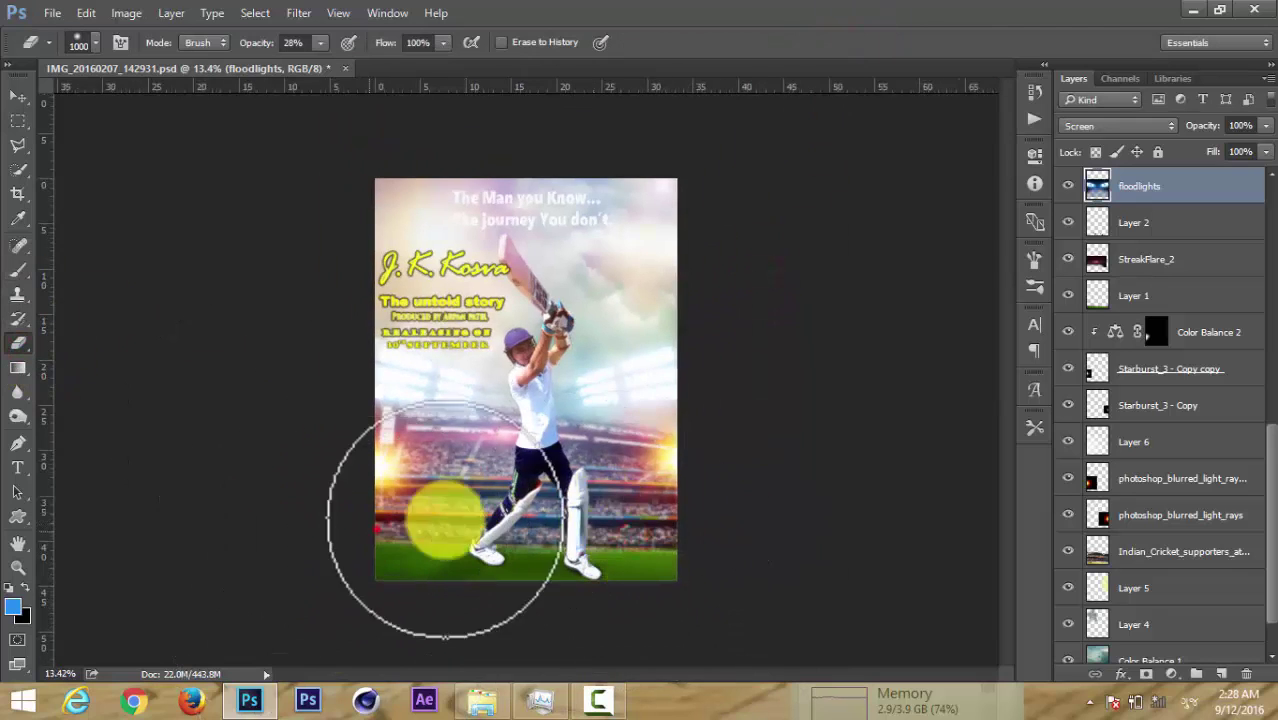
{"action": "scroll", "coordinate": [430, 540], "scroll_direction": "up", "scroll_amount": 2}
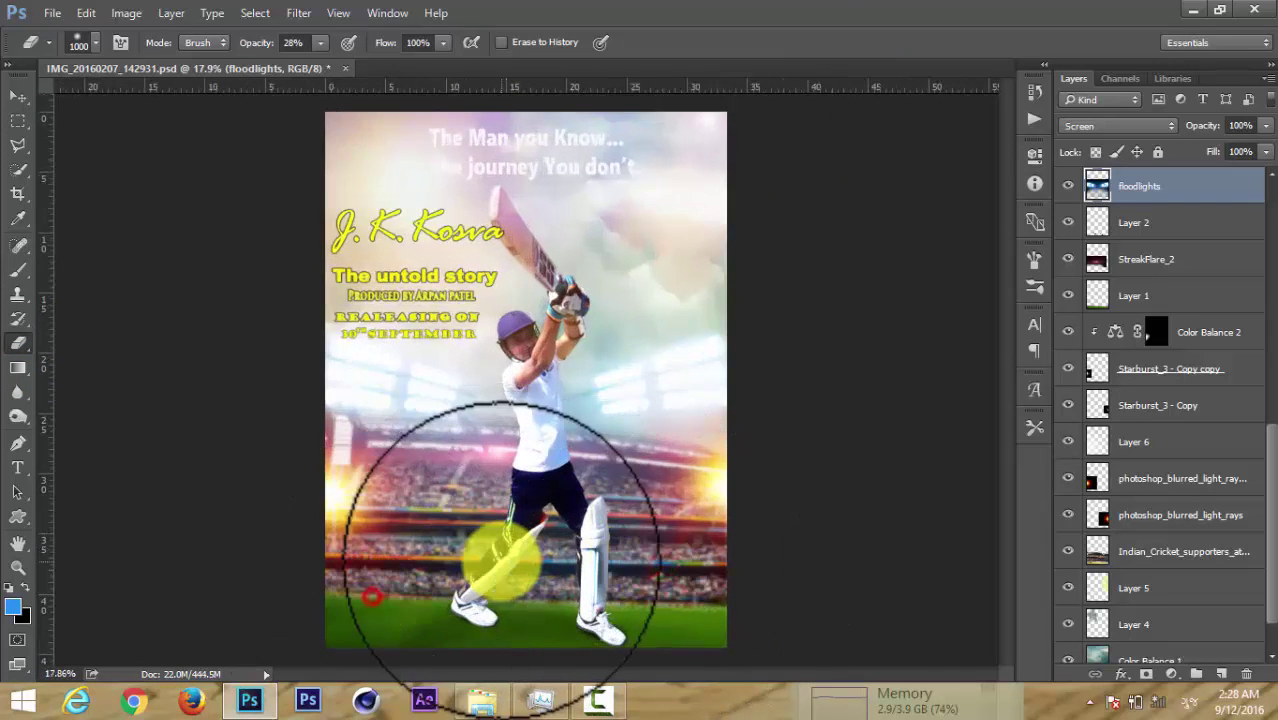
{"action": "left_click_drag", "start_coordinate": [550, 515], "coordinate": [655, 640]}
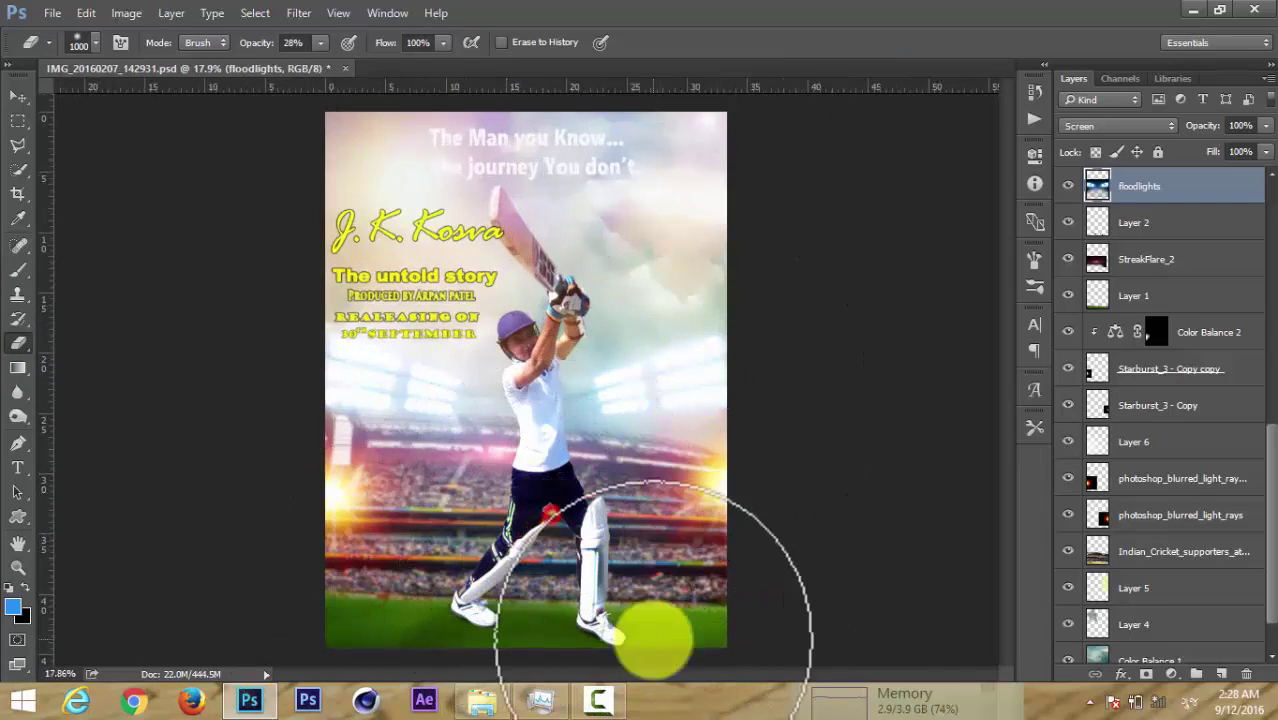
{"action": "scroll", "coordinate": [542, 542], "scroll_direction": "down", "scroll_amount": 1}
{"action": "scroll", "coordinate": [522, 542], "scroll_direction": "up", "scroll_amount": 1}
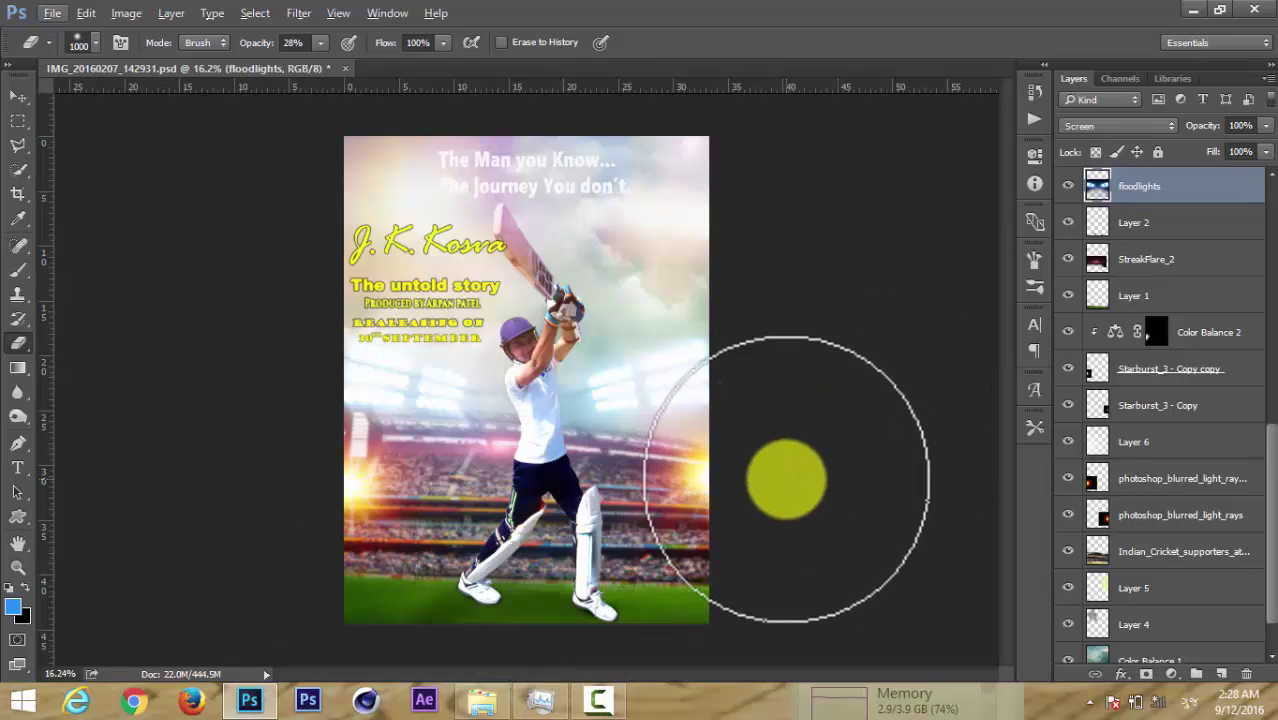
{"action": "mouse_move", "coordinate": [670, 410]}
{"action": "left_mouse_down"}
{"action": "mouse_move", "coordinate": [655, 584]}
{"action": "mouse_move", "coordinate": [655, 415]}
{"action": "mouse_move", "coordinate": [667, 400]}
{"action": "left_mouse_up"}
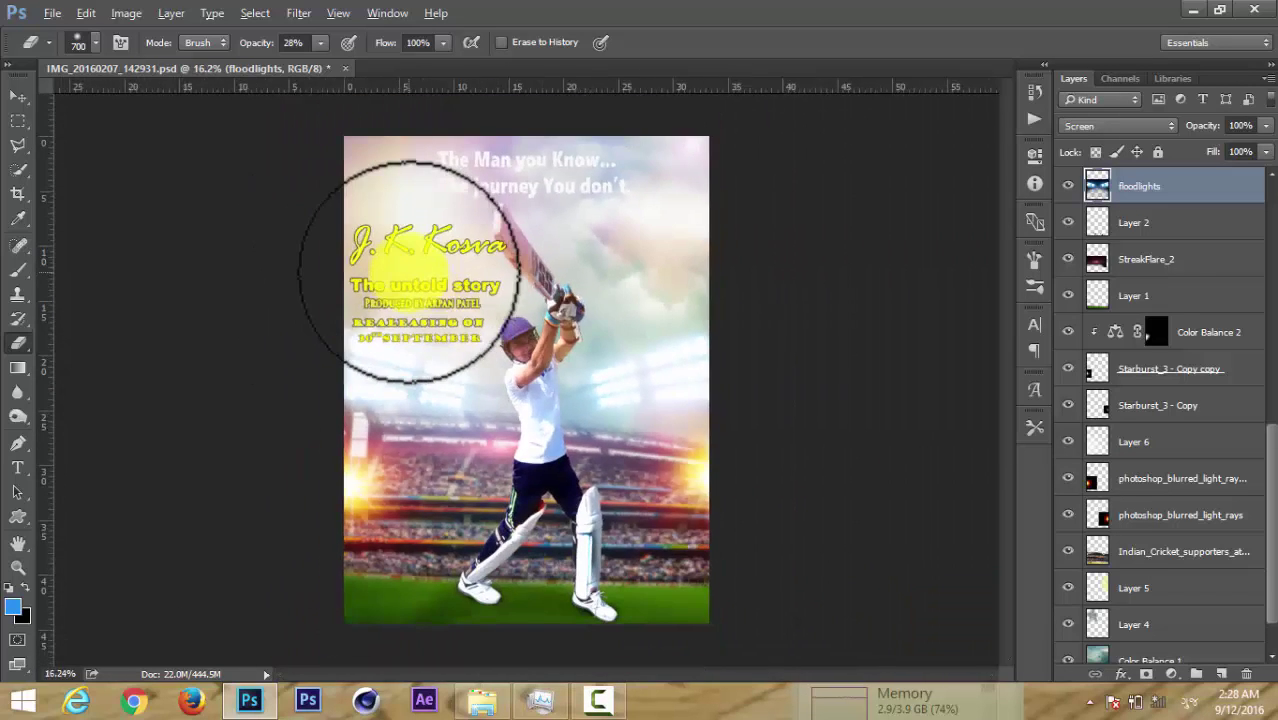
{"action": "scroll", "coordinate": [500, 250], "scroll_direction": "up", "scroll_amount": 1}
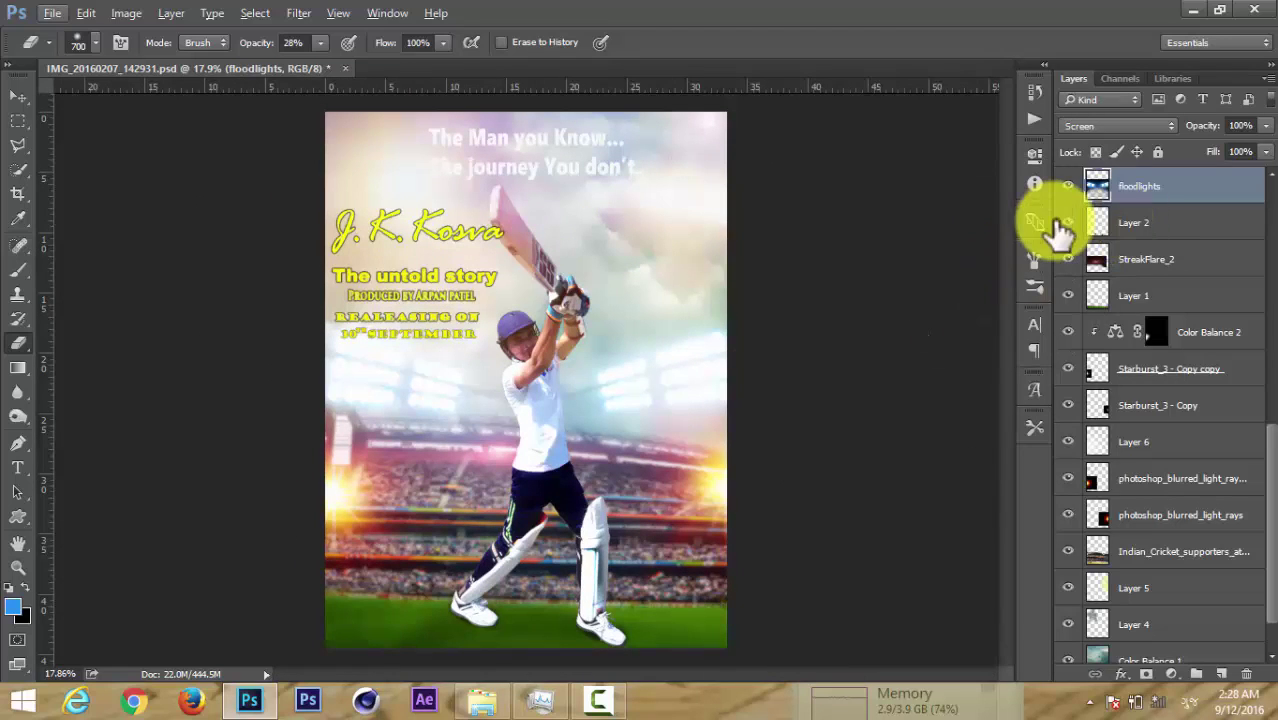
Check Layer 11, then load the headline text letters as a selection.
{"action": "scroll", "coordinate": [1077, 238], "scroll_direction": "up", "scroll_amount": 2}
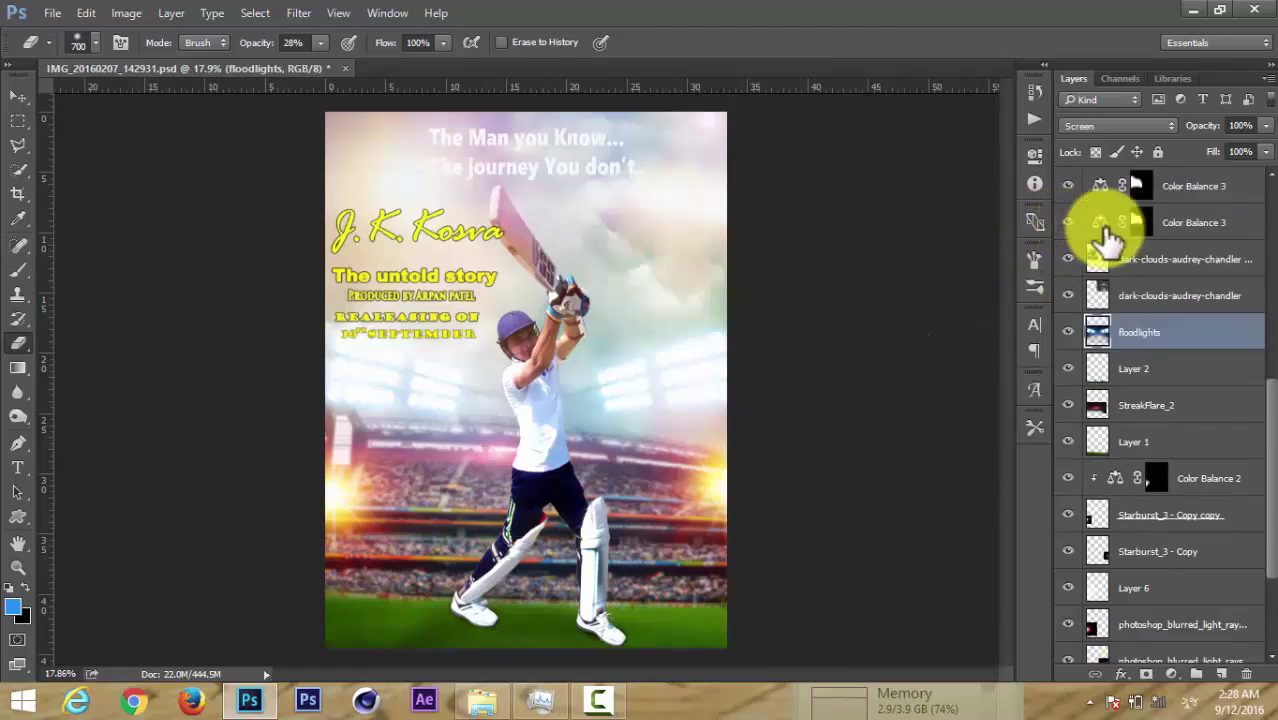
{"action": "scroll", "coordinate": [1075, 237], "scroll_direction": "up", "scroll_amount": 2}
{"action": "scroll", "coordinate": [1072, 236], "scroll_direction": "up", "scroll_amount": 2}
{"action": "left_click", "coordinate": [1068, 222]}
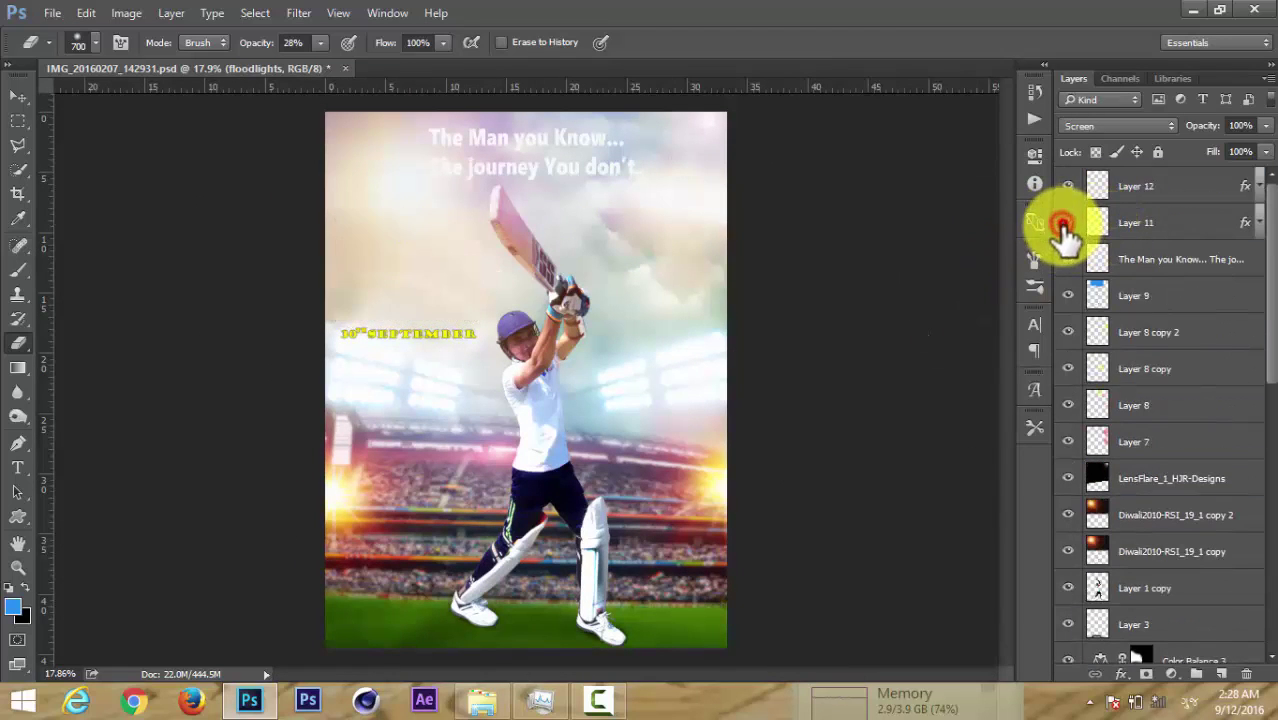
{"action": "left_click", "coordinate": [1068, 259]}
{"action": "left_click", "coordinate": [1147, 262]}
{"action": "mouse_move", "coordinate": [1144, 258]}
{"action": "left_mouse_down"}
{"action": "mouse_move", "coordinate": [1095, 256]}
{"action": "mouse_move", "coordinate": [927, 309]}
{"action": "left_mouse_up"}
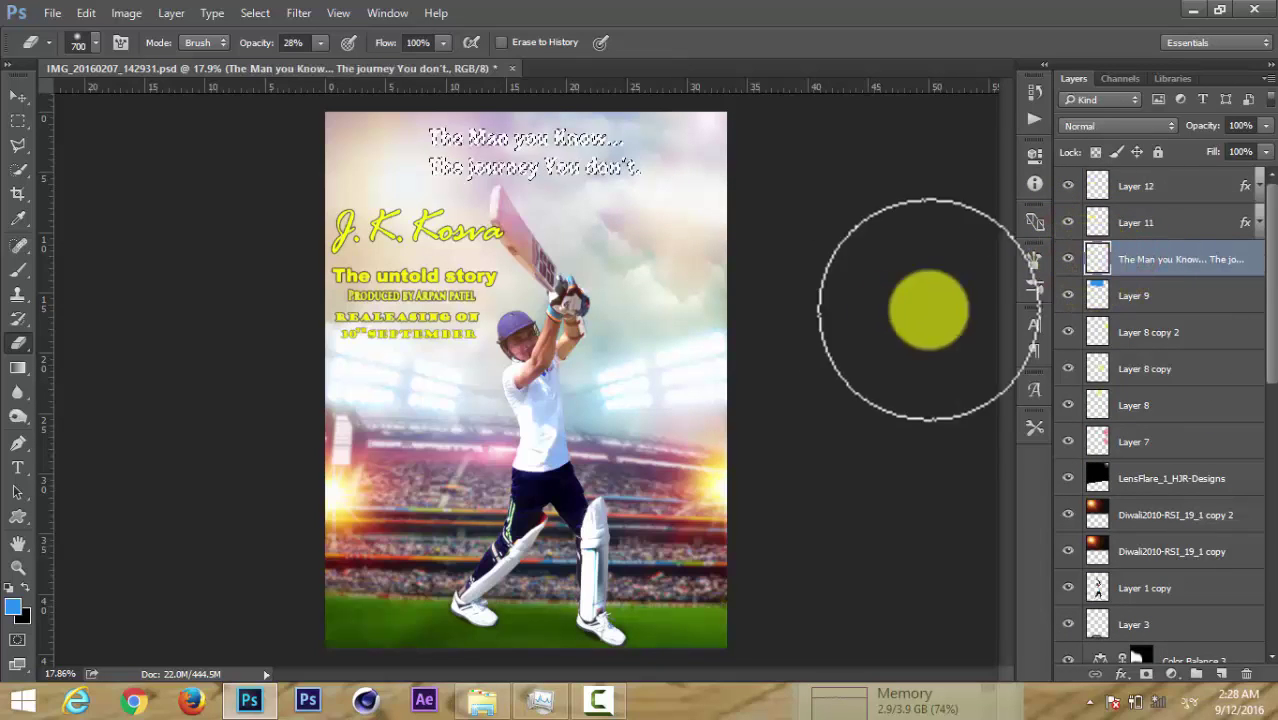
Pick a pale pink foreground and brush it over the headline on a new layer.
{"action": "left_click", "coordinate": [14, 606]}
{"action": "mouse_move", "coordinate": [813, 228]}
{"action": "left_mouse_down"}
{"action": "mouse_move", "coordinate": [807, 140]}
{"action": "mouse_move", "coordinate": [824, 106]}
{"action": "mouse_move", "coordinate": [858, 105]}
{"action": "left_mouse_up"}
{"action": "left_click", "coordinate": [1210, 62]}
{"action": "key", "text": "e"}
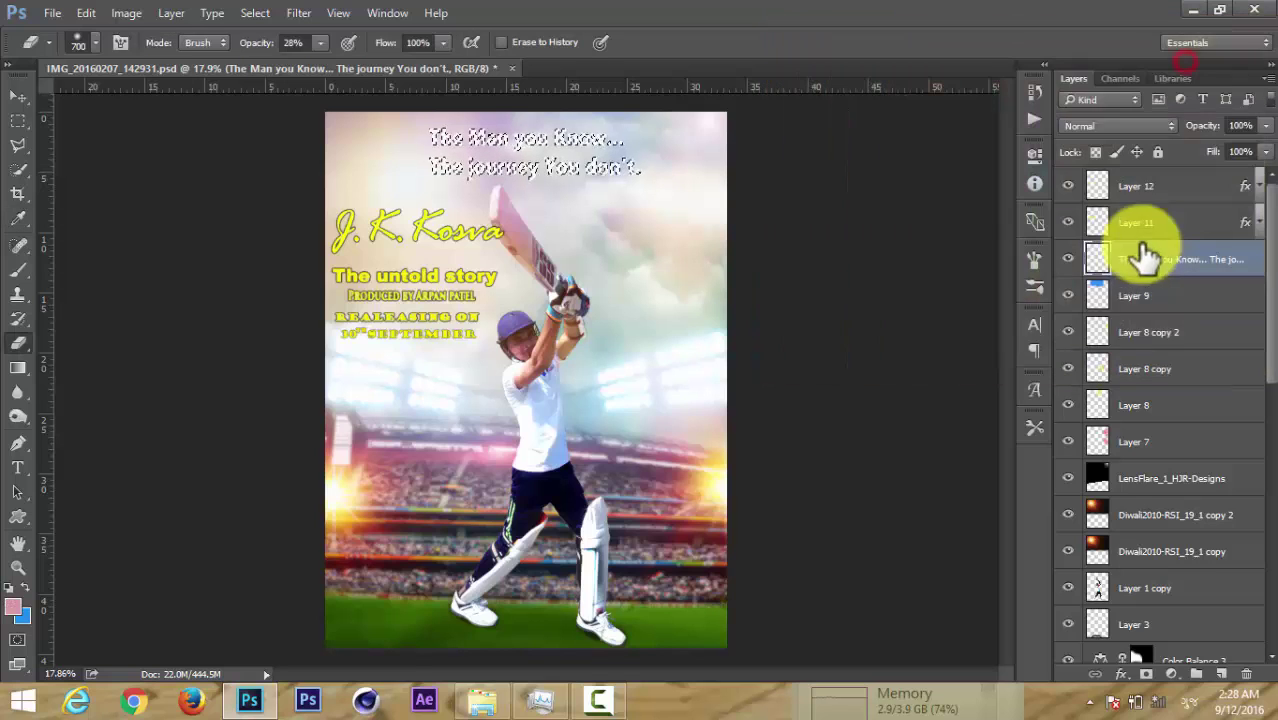
{"action": "left_click", "coordinate": [1220, 674]}
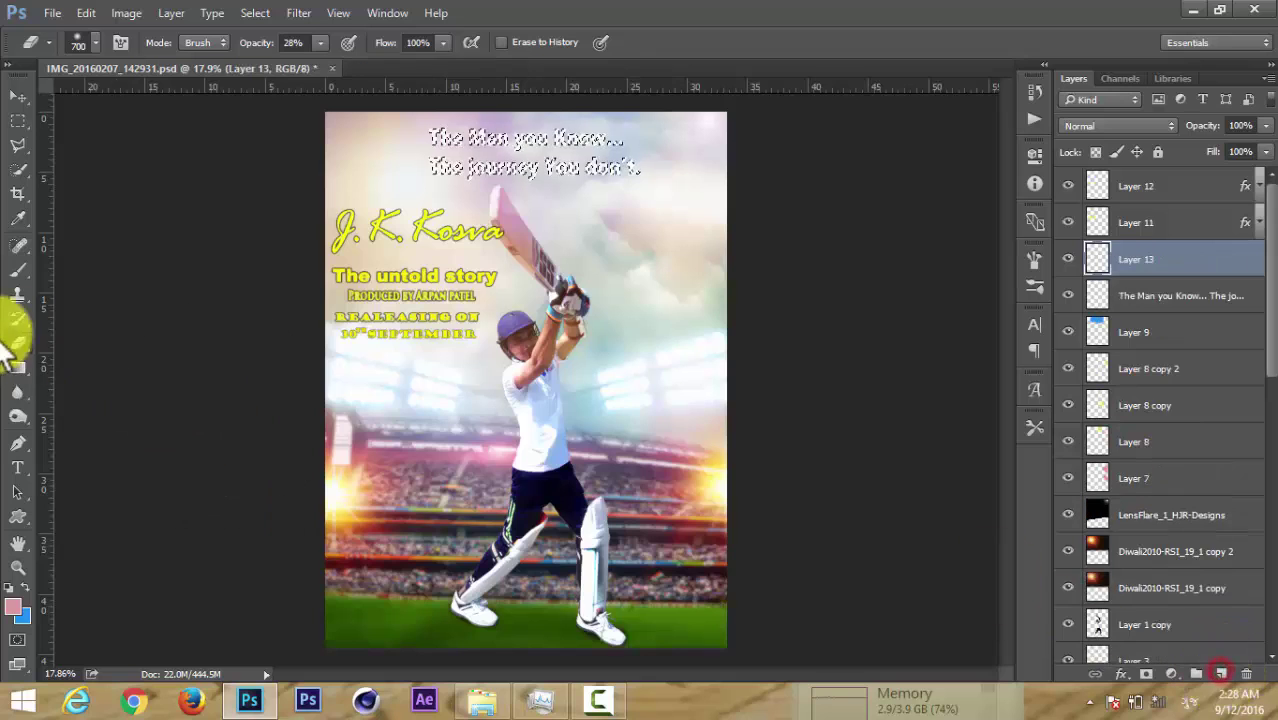
{"action": "left_click", "coordinate": [19, 268]}
{"action": "left_click_drag", "start_coordinate": [470, 120], "coordinate": [415, 180]}
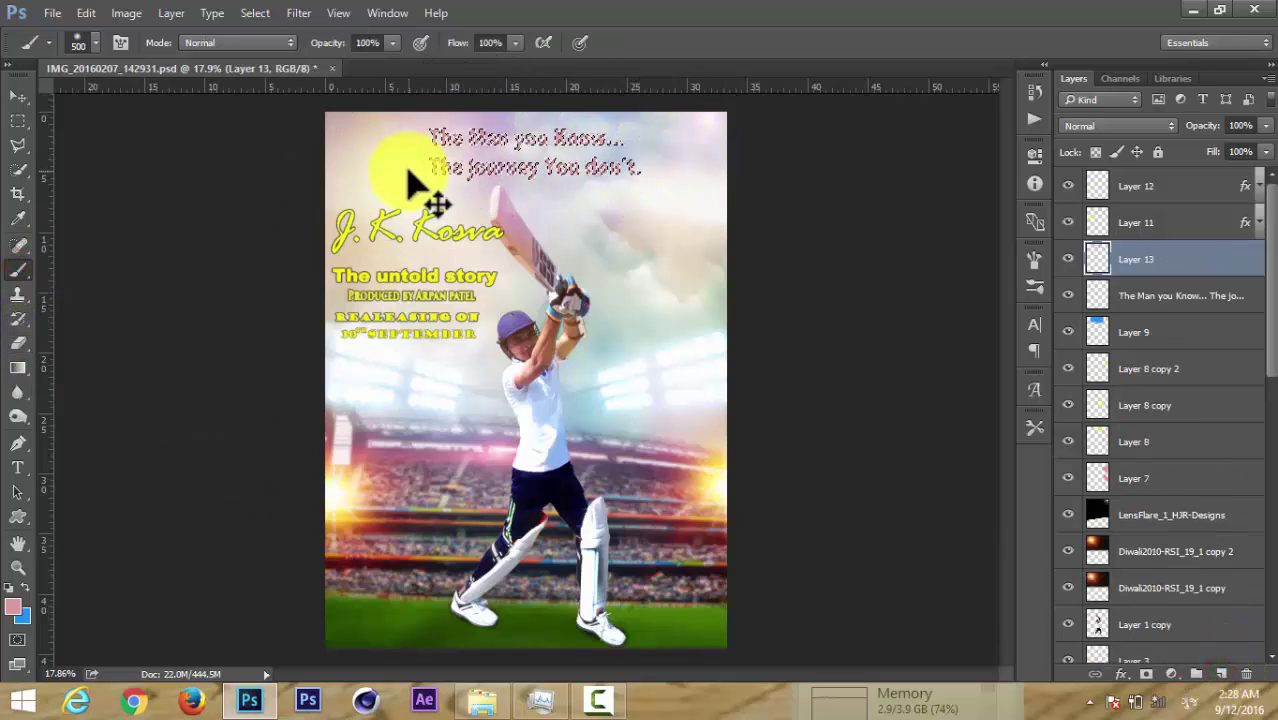
{"action": "key", "text": "ctrl+d"}
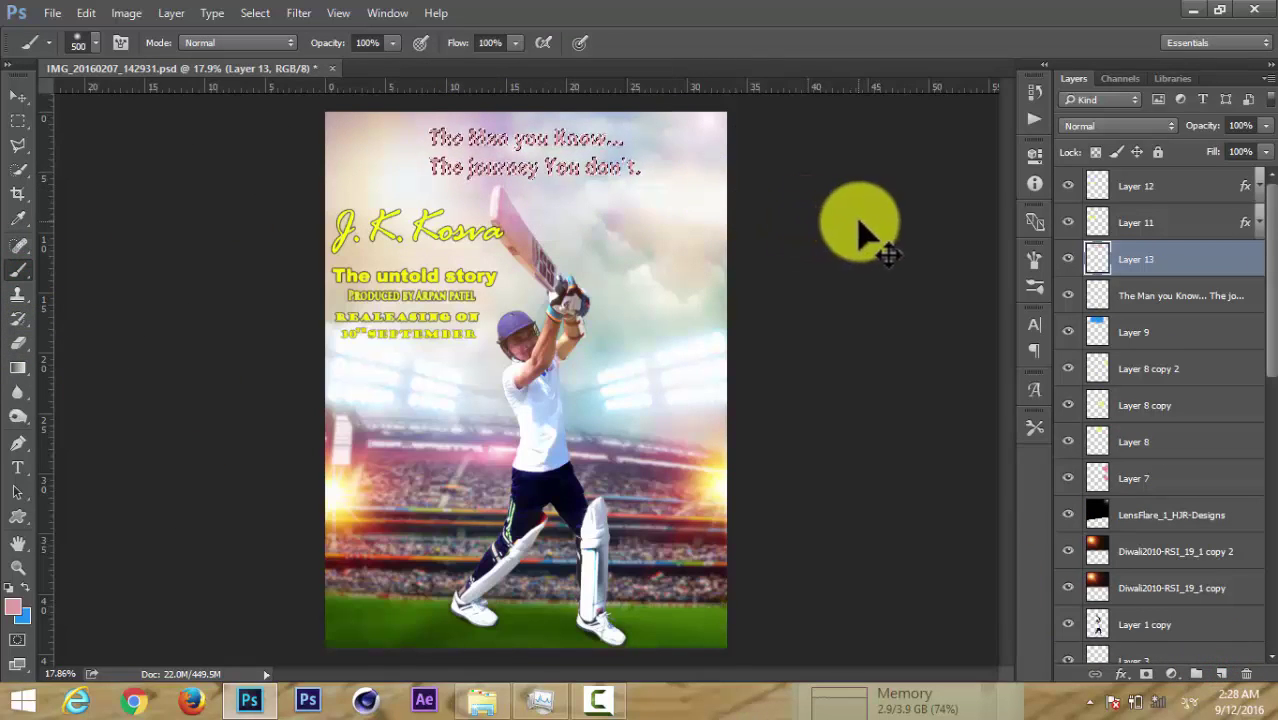
Set the pink paint layer to Linear Light and merge it with the headline into Layer 13.
{"action": "left_click", "coordinate": [1080, 127]}
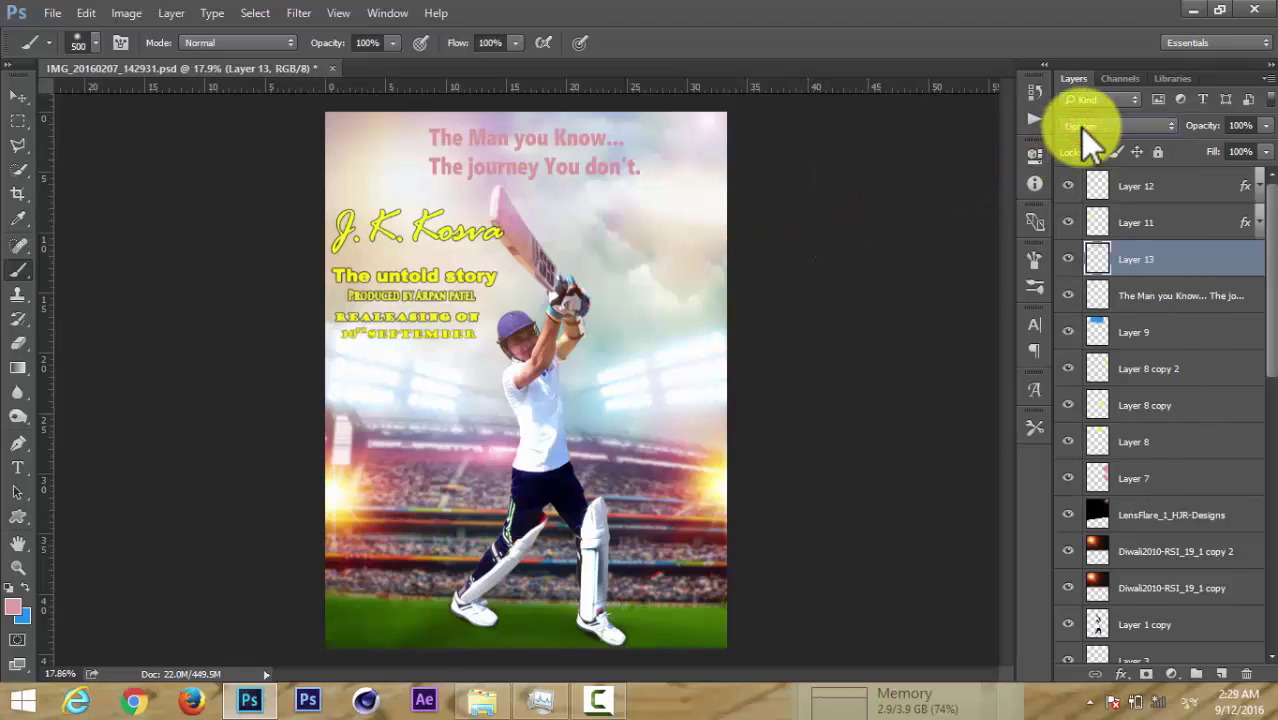
{"action": "scroll", "coordinate": [1080, 128], "scroll_direction": "down", "scroll_amount": 3}
{"action": "scroll", "coordinate": [1080, 128], "scroll_direction": "down", "scroll_amount": 1}
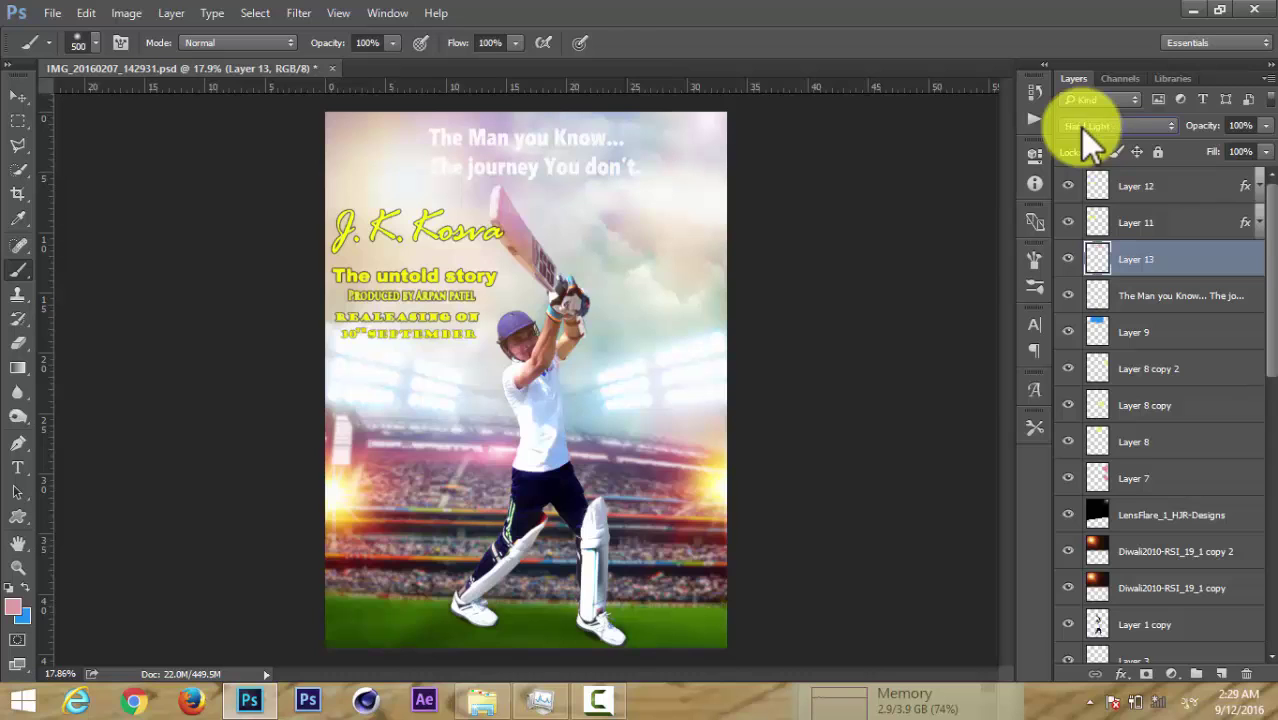
{"action": "left_click", "coordinate": [1152, 292], "text": "ctrl"}
{"action": "right_click", "coordinate": [1152, 292]}
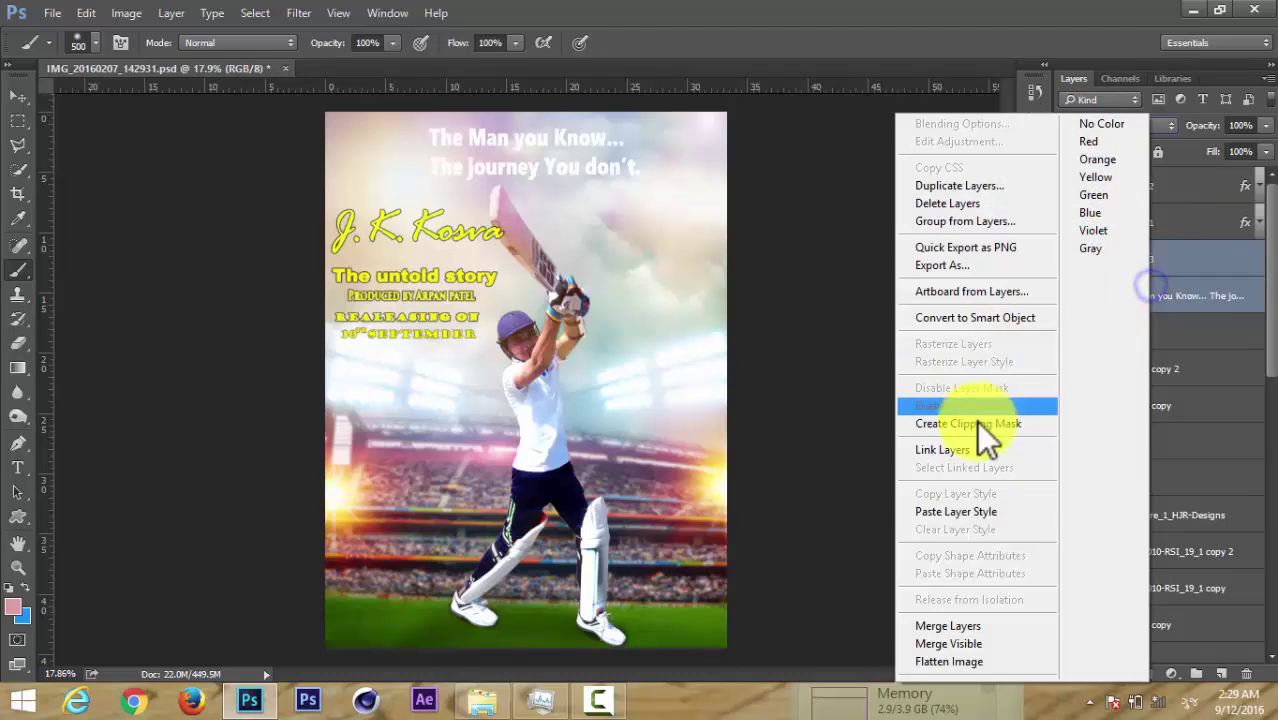
{"action": "left_click", "coordinate": [979, 622]}
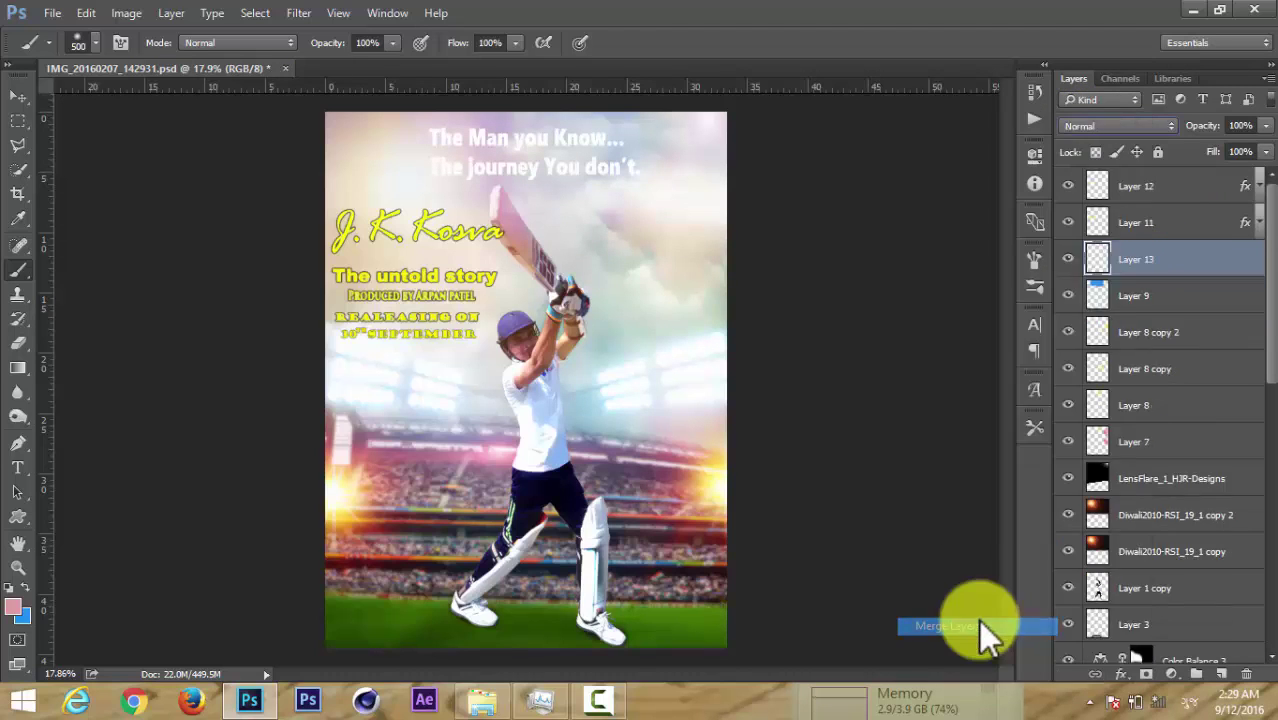
{"action": "double_click", "coordinate": [1198, 262]}
Give Layer 13 a Drop Shadow and a blue Multiply Inner Shadow at about 8% opacity, 38 px.
{"action": "left_click_drag", "start_coordinate": [682, 133], "coordinate": [860, 122]}
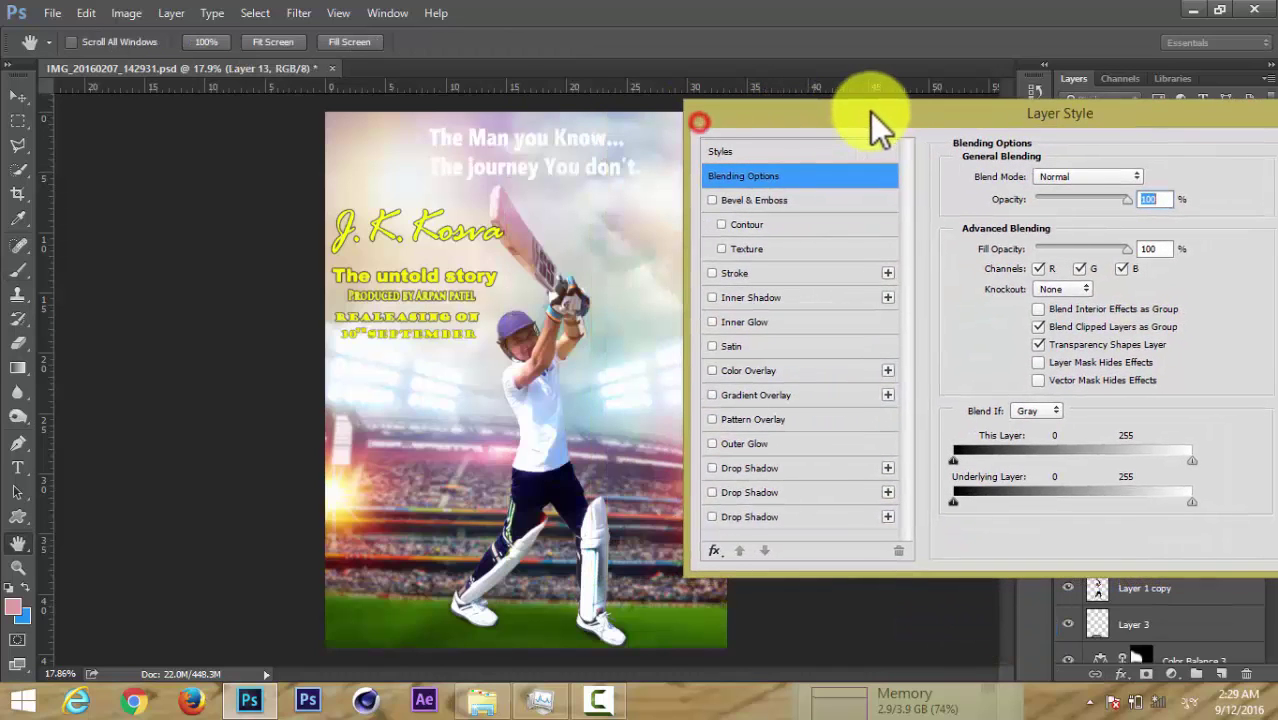
{"action": "left_click", "coordinate": [713, 467]}
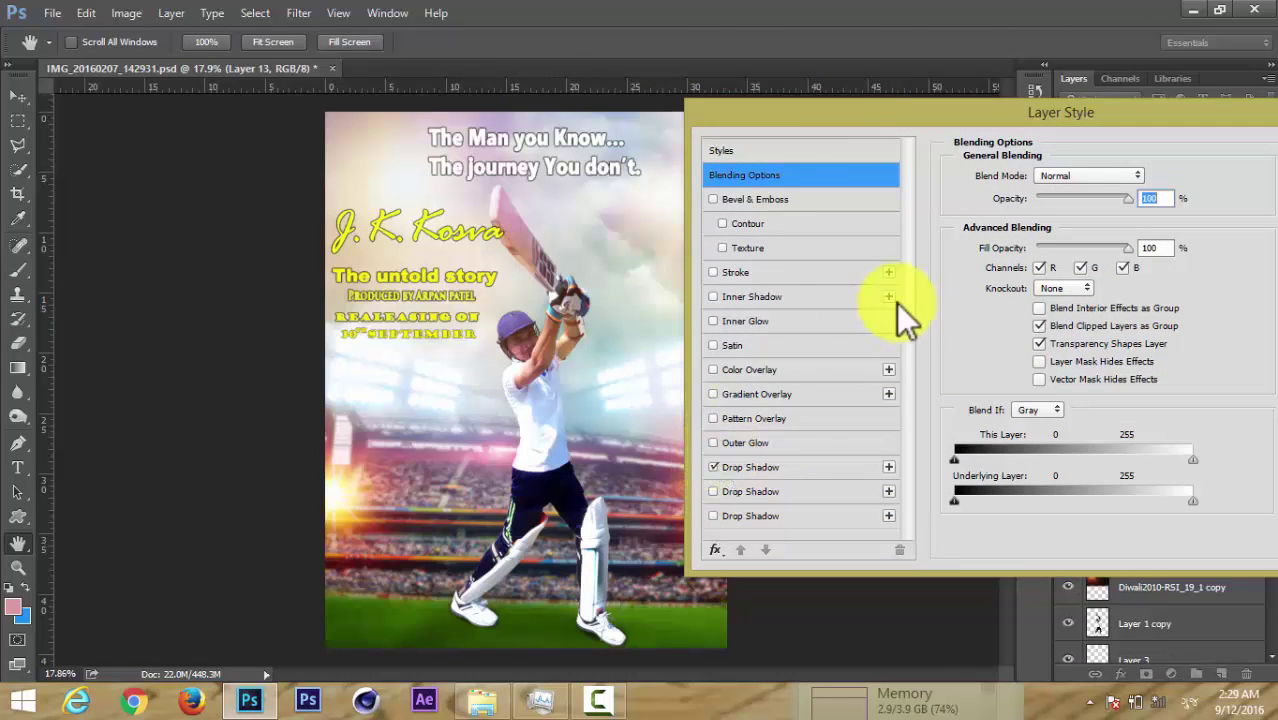
{"action": "left_click", "coordinate": [736, 297]}
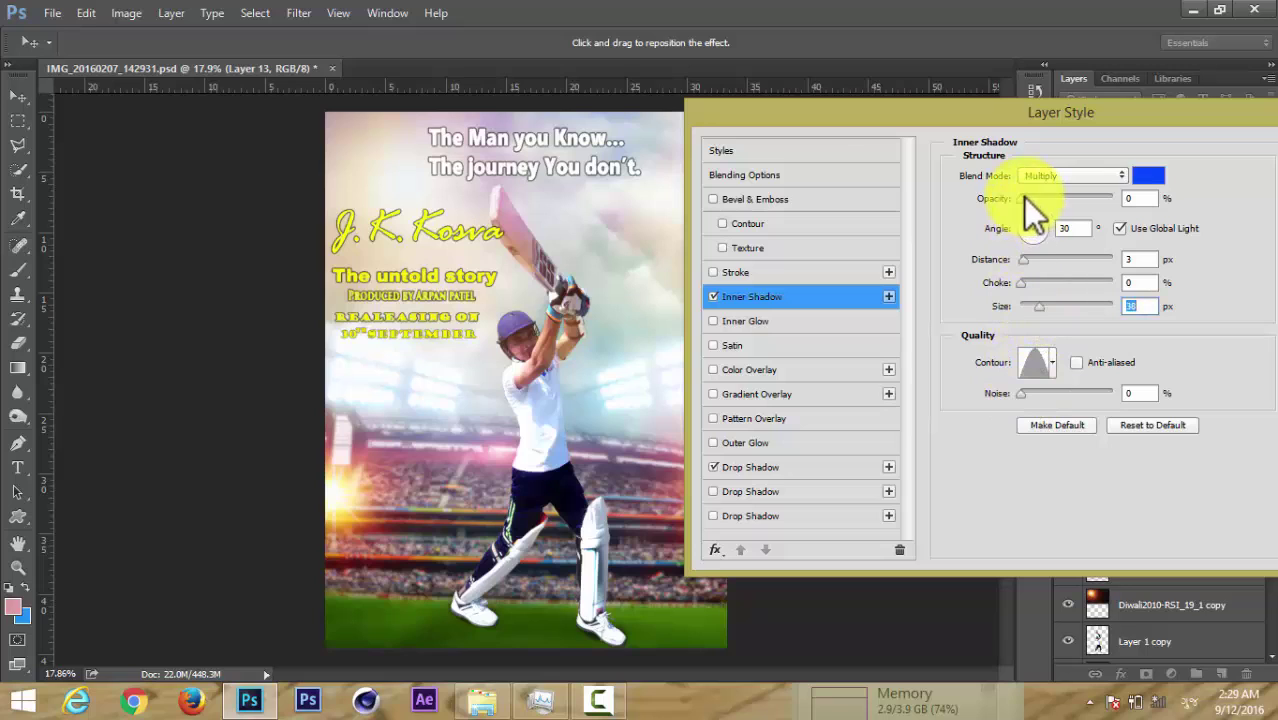
{"action": "left_click_drag", "start_coordinate": [1020, 198], "coordinate": [1100, 199]}
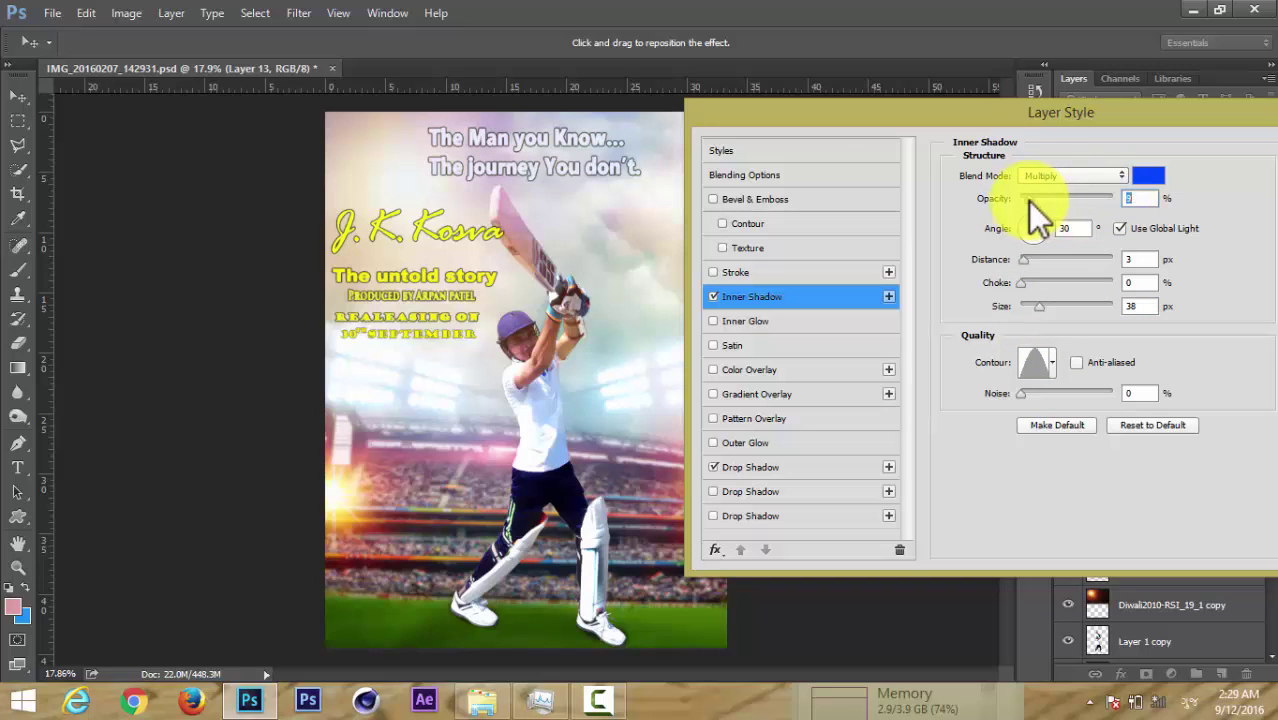
{"action": "left_click_drag", "start_coordinate": [1029, 201], "coordinate": [1027, 200]}
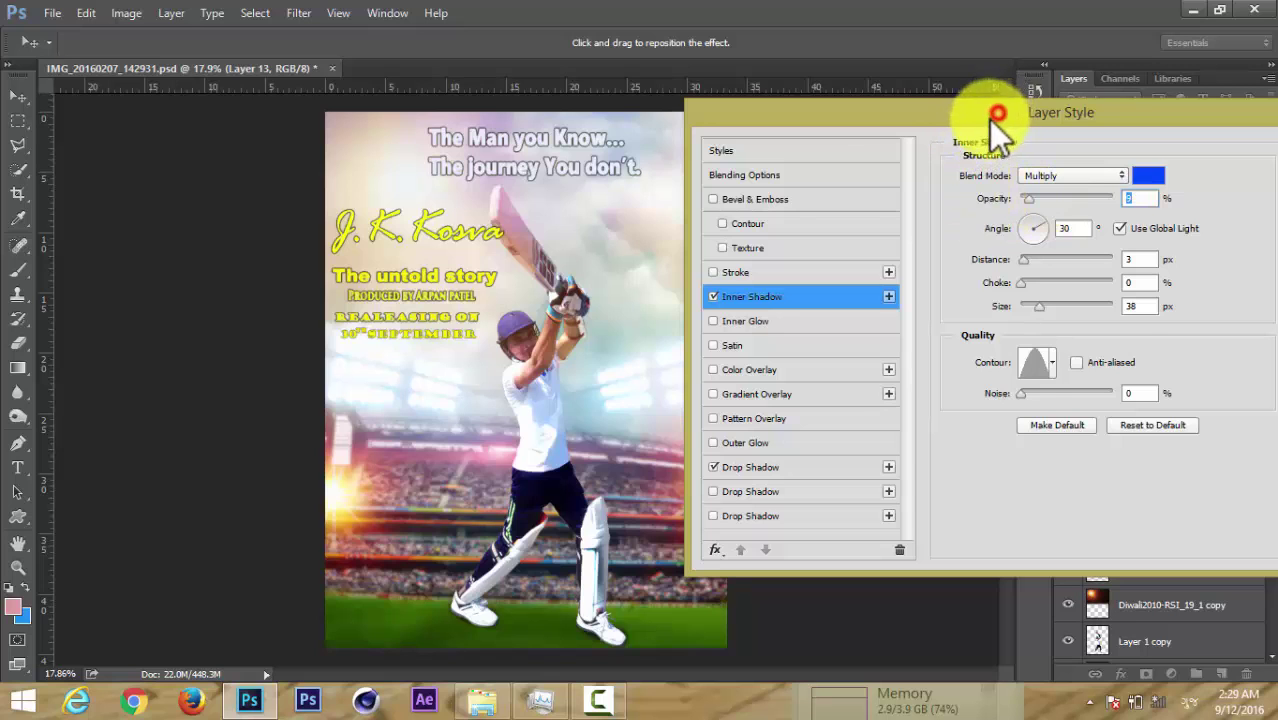
{"action": "left_click_drag", "start_coordinate": [996, 115], "coordinate": [756, 217]}
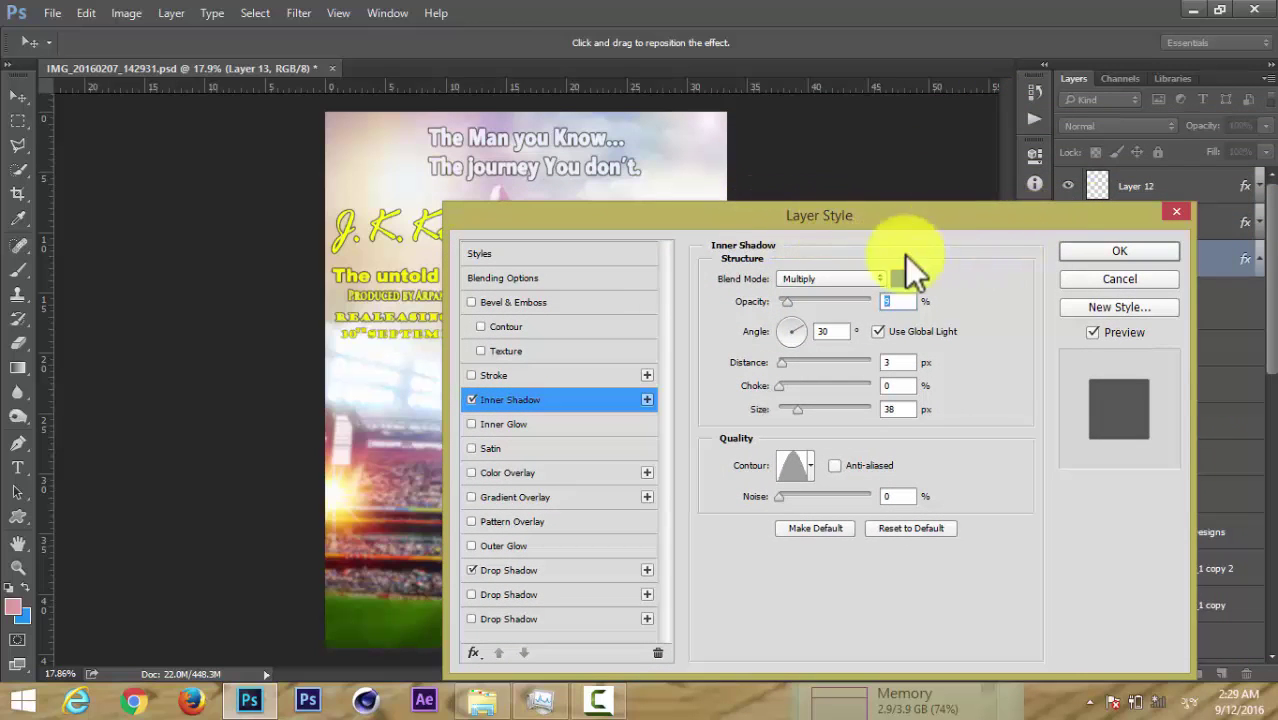
{"action": "left_click", "coordinate": [1100, 256]}
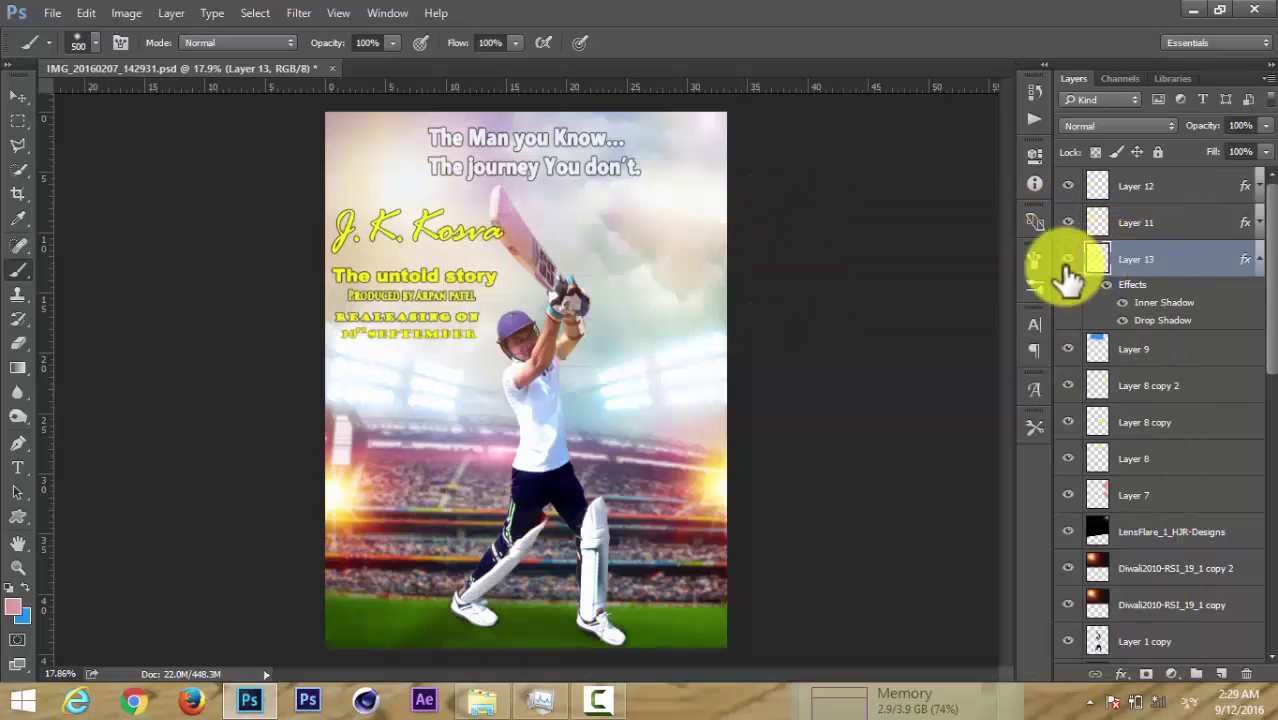
Add a Curves 1 layer clipped to Layer 1 copy, shaped into a brightening S-curve.
{"action": "scroll", "coordinate": [560, 330], "scroll_direction": "up", "scroll_amount": 2}
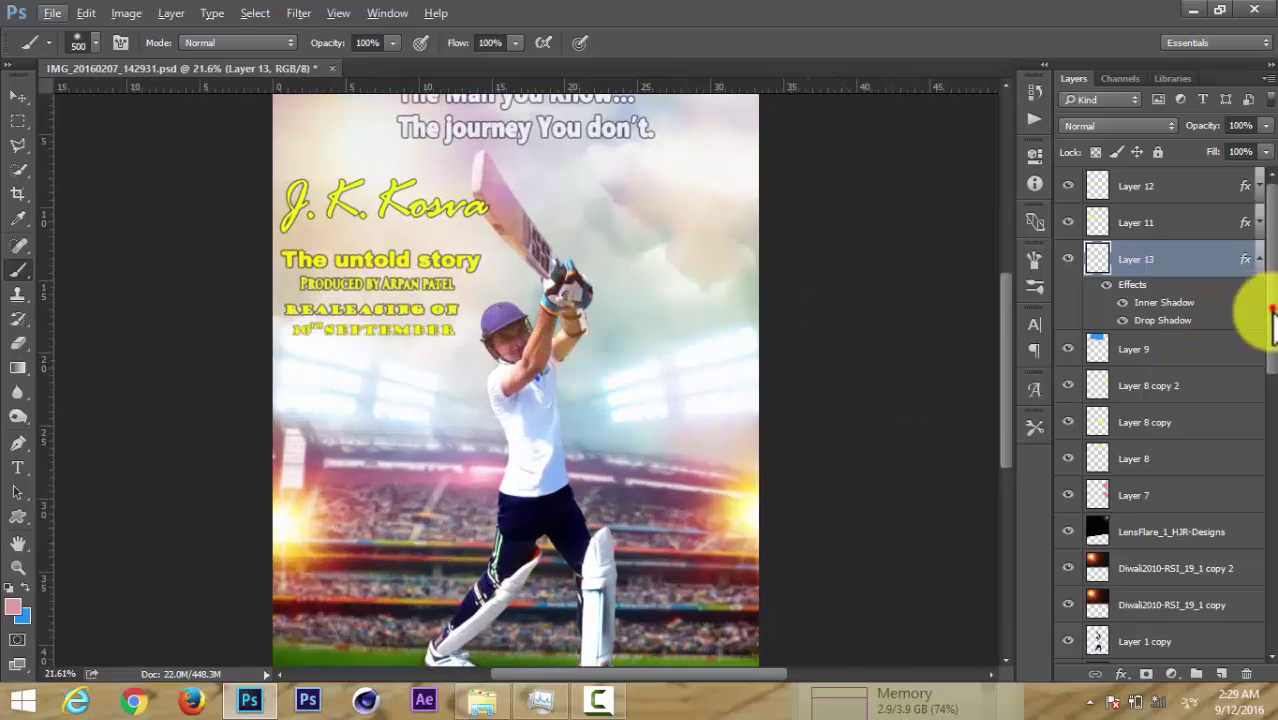
{"action": "left_click_drag", "start_coordinate": [1272, 320], "coordinate": [1263, 371]}
{"action": "left_click", "coordinate": [1203, 458]}
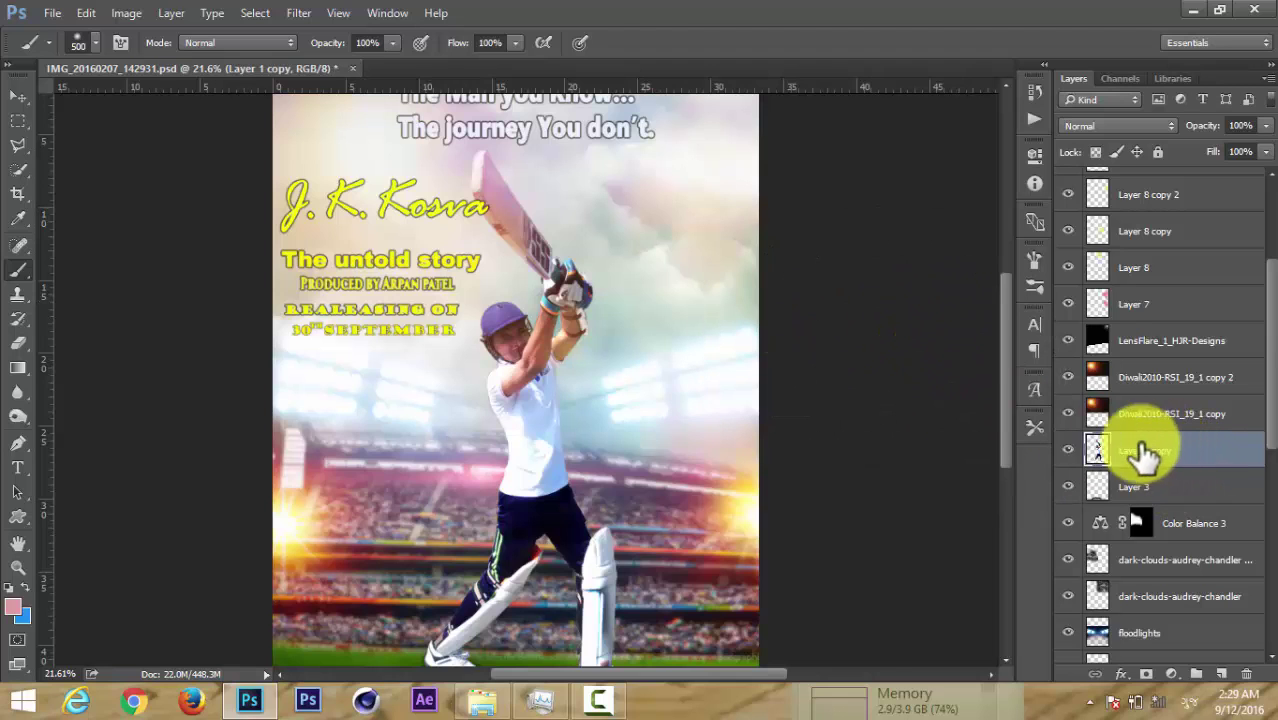
{"action": "left_click", "coordinate": [1174, 674]}
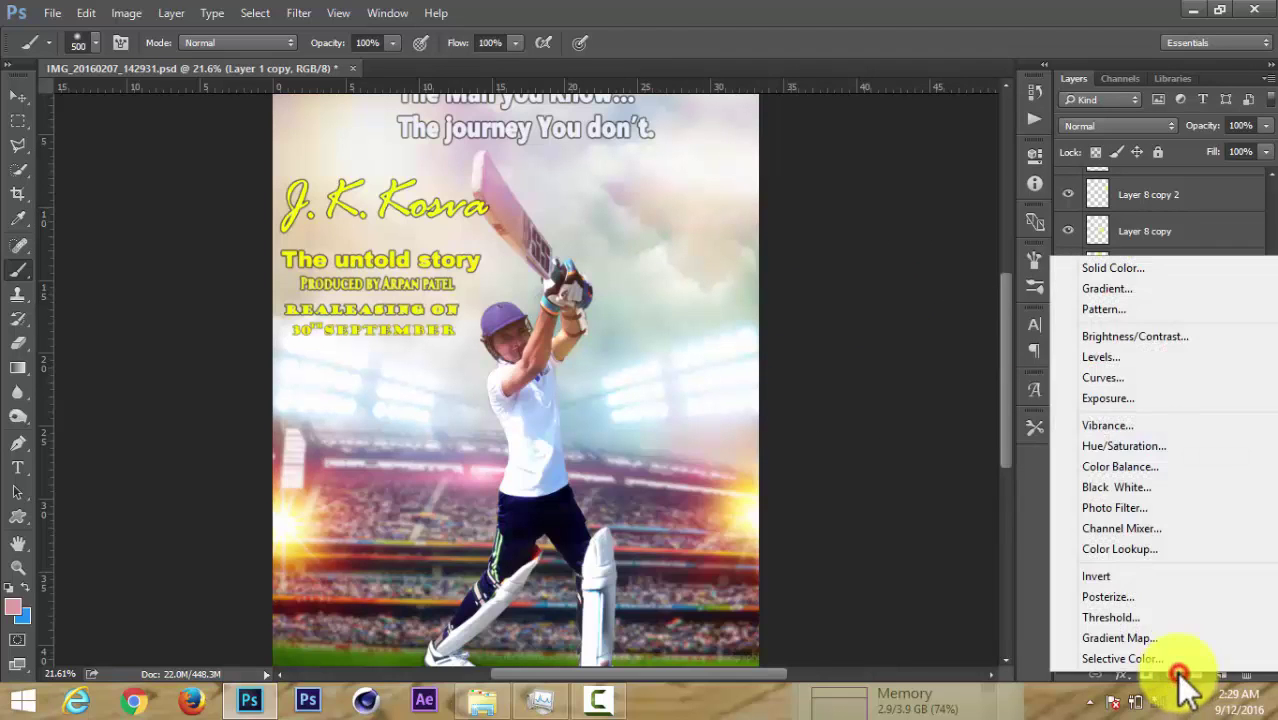
{"action": "left_click", "coordinate": [1140, 377]}
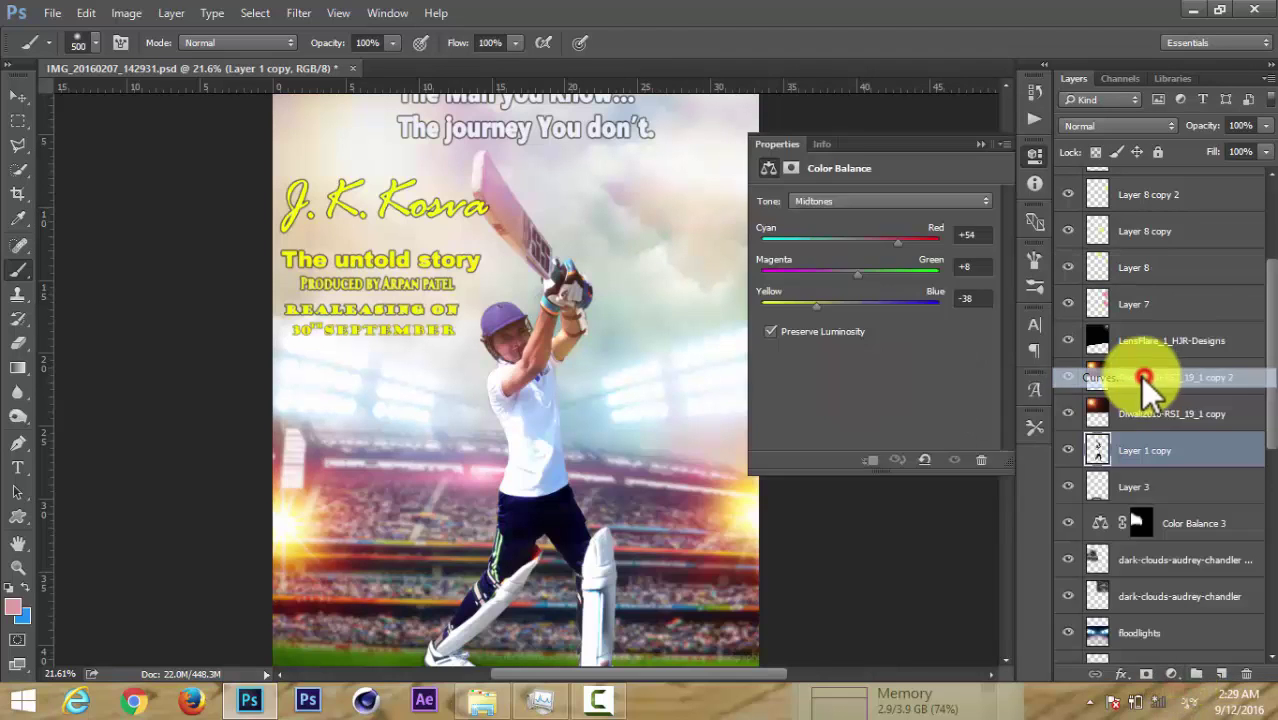
{"action": "left_click", "coordinate": [868, 462]}
{"action": "mouse_move", "coordinate": [889, 339]}
{"action": "left_mouse_down"}
{"action": "mouse_move", "coordinate": [875, 320]}
{"action": "mouse_move", "coordinate": [903, 295]}
{"action": "left_mouse_up"}
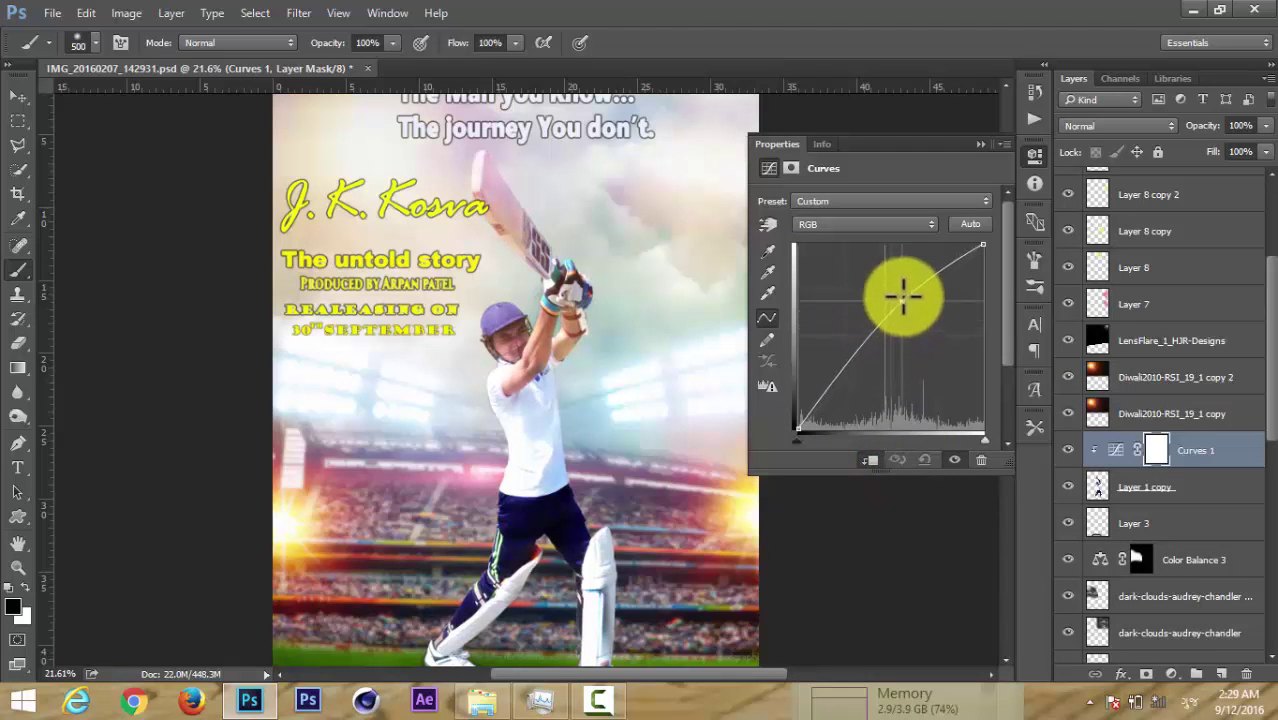
{"action": "left_click_drag", "start_coordinate": [847, 354], "coordinate": [850, 363]}
{"action": "mouse_move", "coordinate": [910, 292]}
{"action": "left_mouse_down"}
{"action": "mouse_move", "coordinate": [862, 347]}
{"action": "mouse_move", "coordinate": [885, 320]}
{"action": "left_mouse_up"}
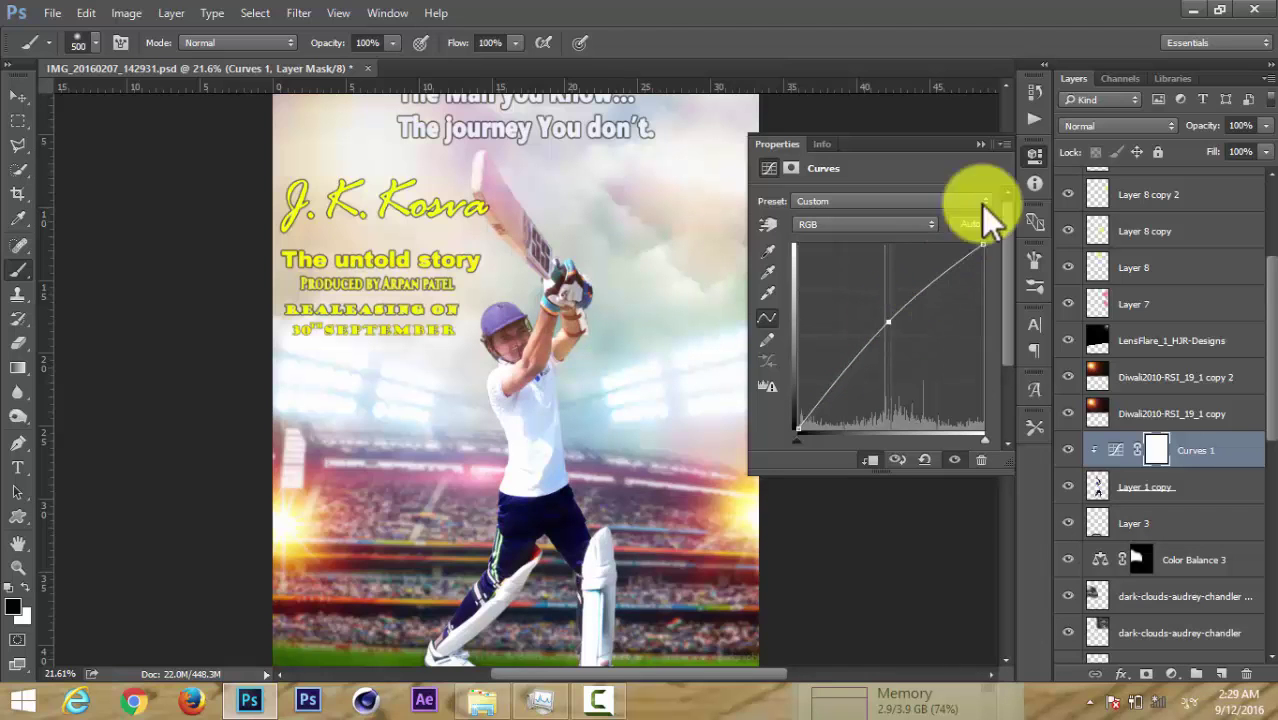
{"action": "left_click", "coordinate": [978, 147]}
Stamp all visible layers into a new merged Layer 14 from the top of the stack.
{"action": "scroll", "coordinate": [813, 388], "scroll_direction": "down", "scroll_amount": 3}
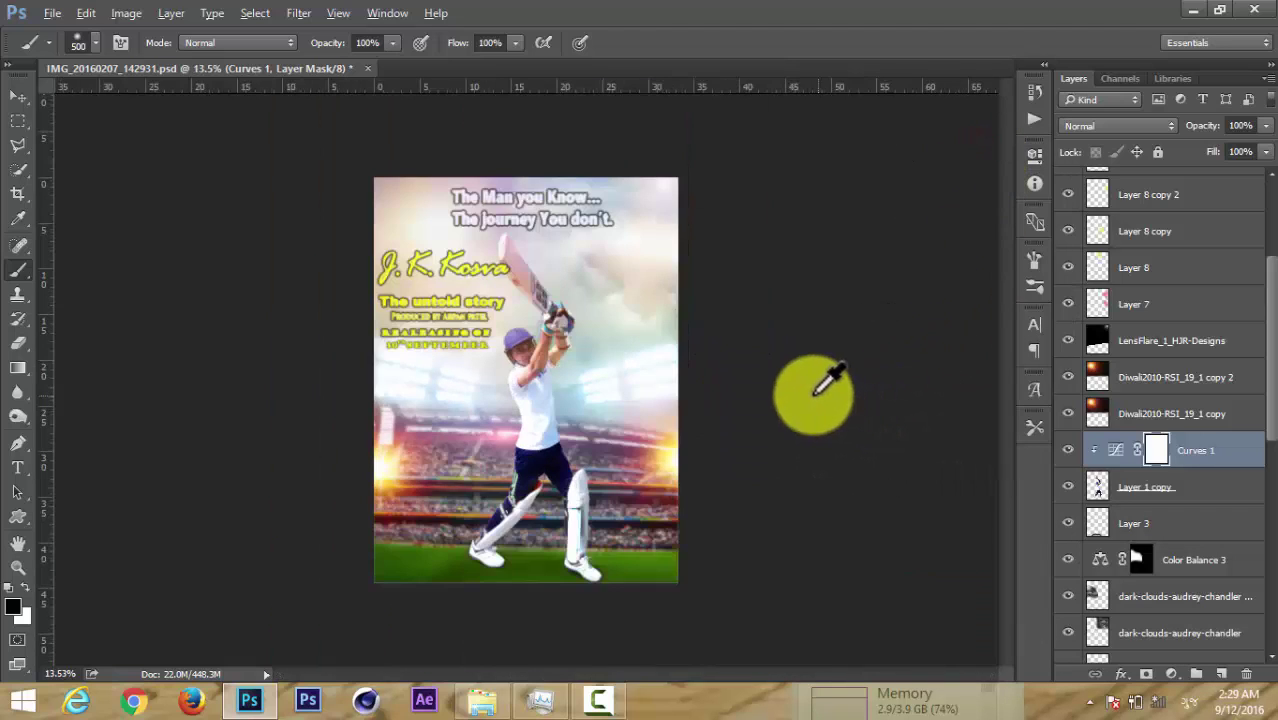
{"action": "scroll", "coordinate": [720, 405], "scroll_direction": "up", "scroll_amount": 1}
{"action": "scroll", "coordinate": [1178, 370], "scroll_direction": "up", "scroll_amount": 3}
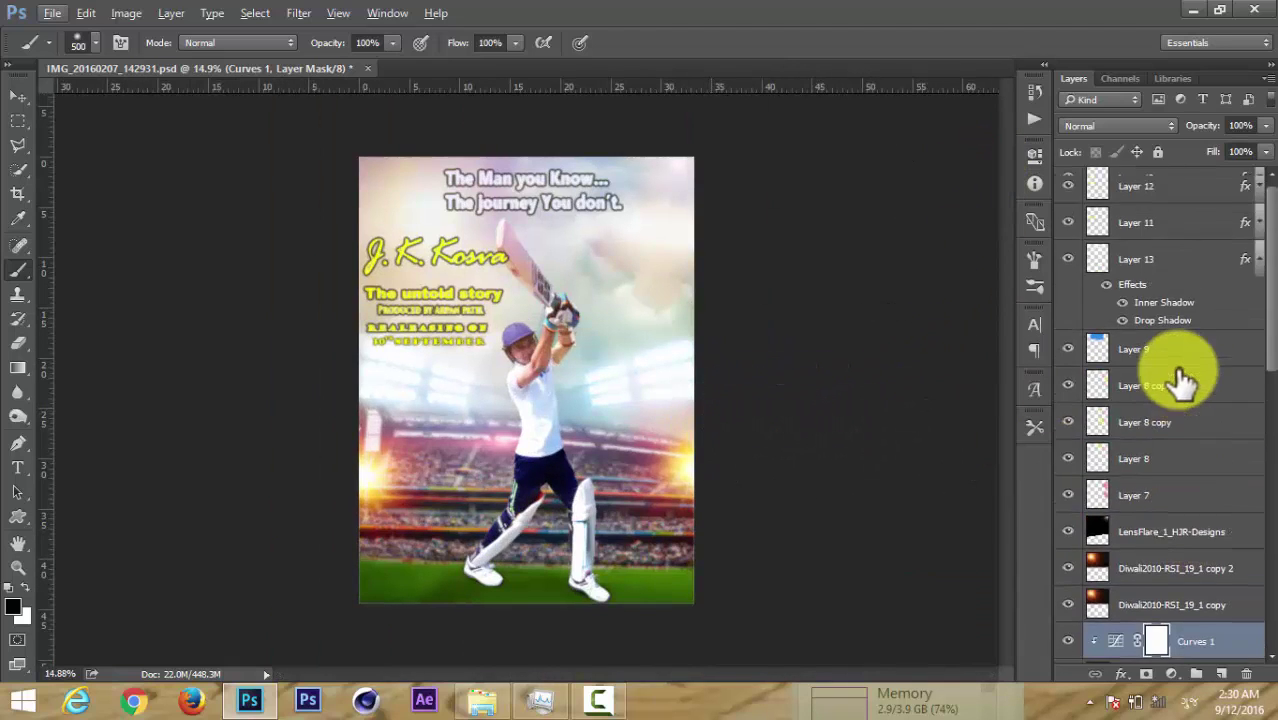
{"action": "left_click", "coordinate": [1165, 190]}
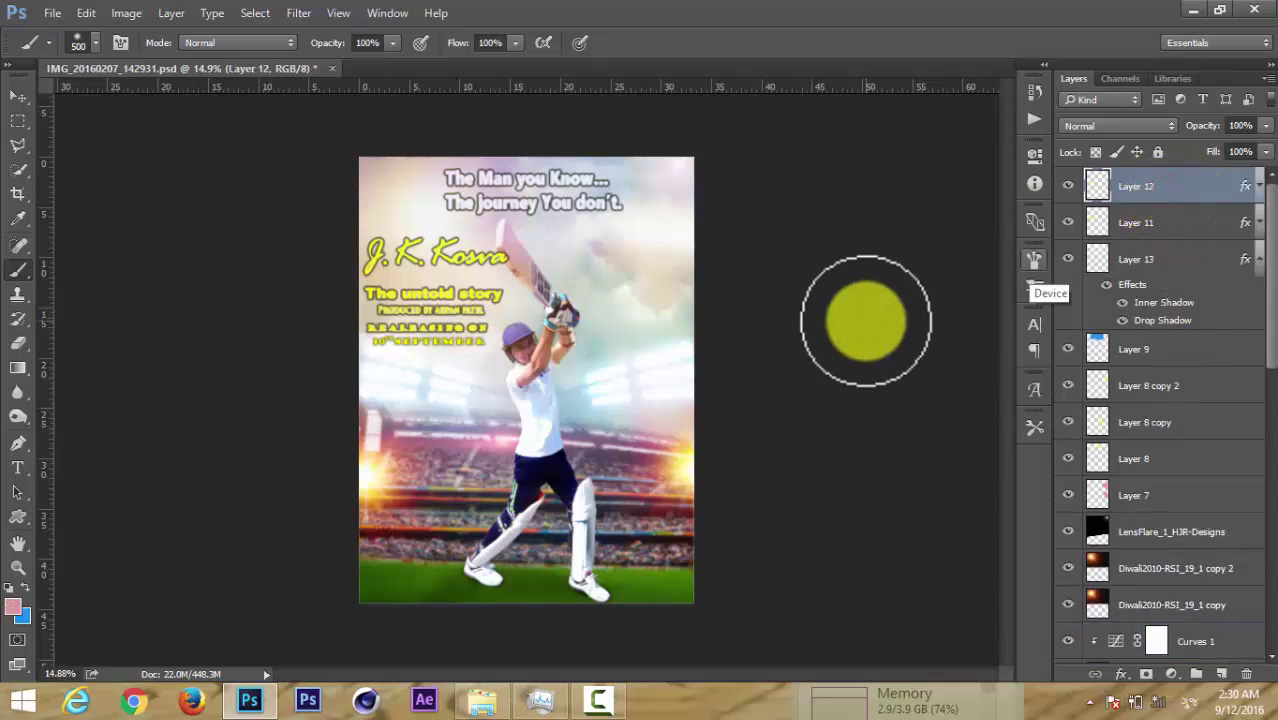
{"action": "key", "text": "ctrl+alt+shift+e"}
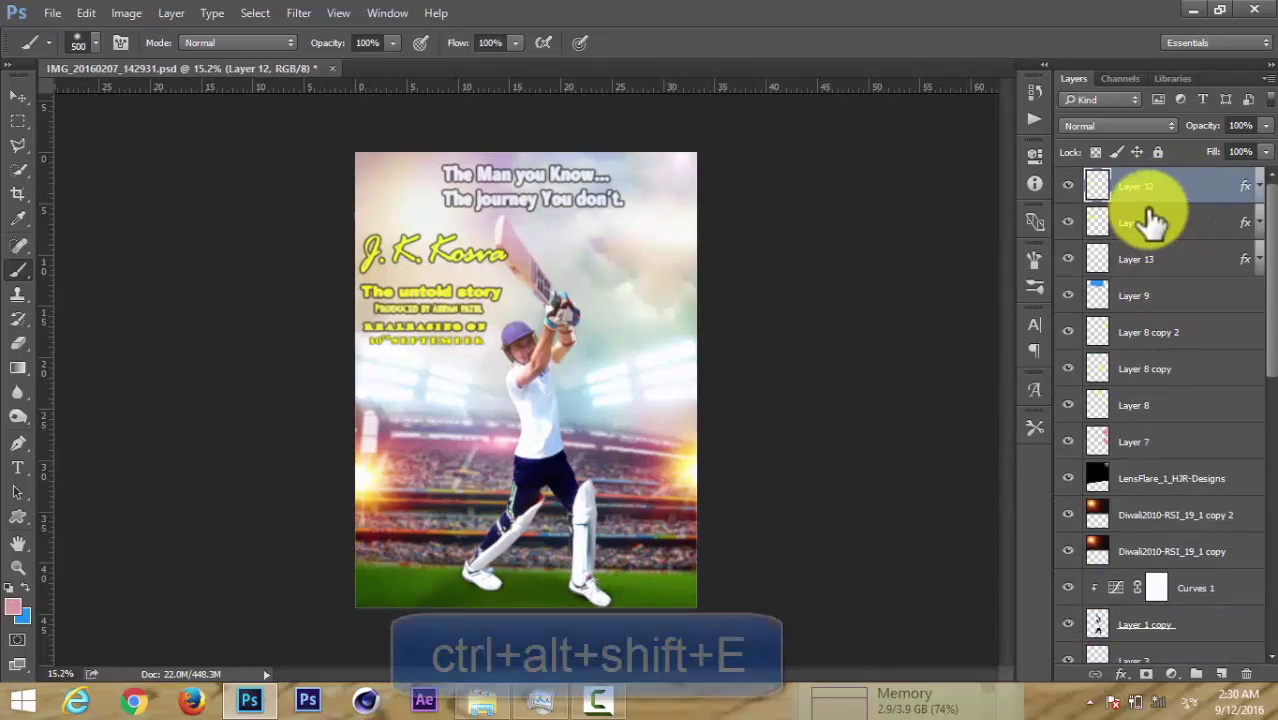
Move Layers 12, 11 and 13 above Layer 14 and make all four visible.
{"action": "left_click", "coordinate": [1175, 296], "text": "shift"}
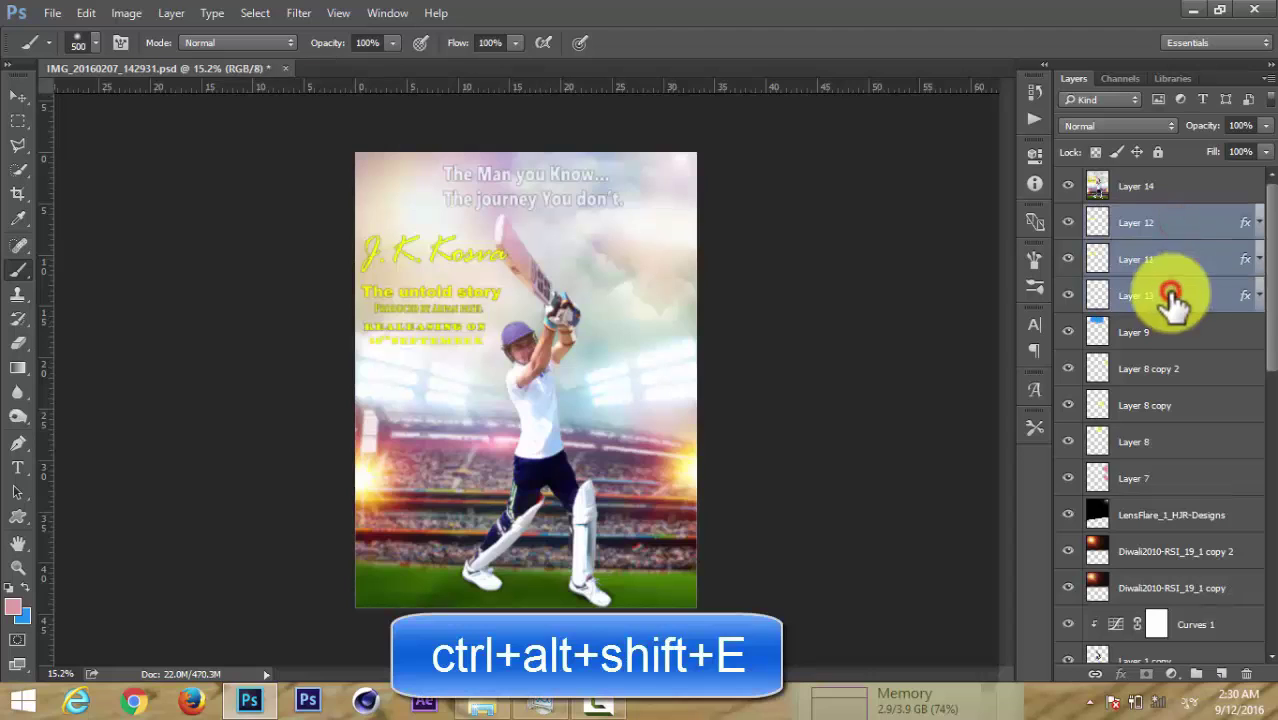
{"action": "left_click_drag", "start_coordinate": [1170, 294], "coordinate": [1145, 175]}
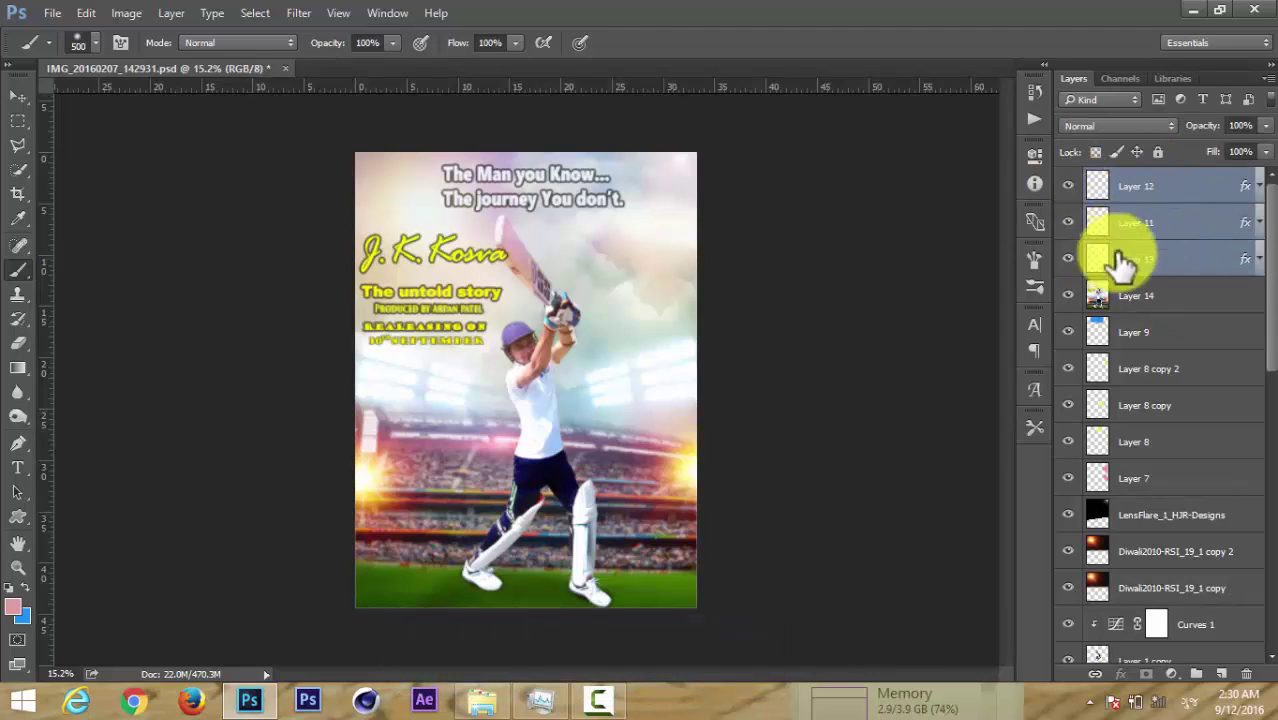
{"action": "left_click", "coordinate": [1135, 296]}
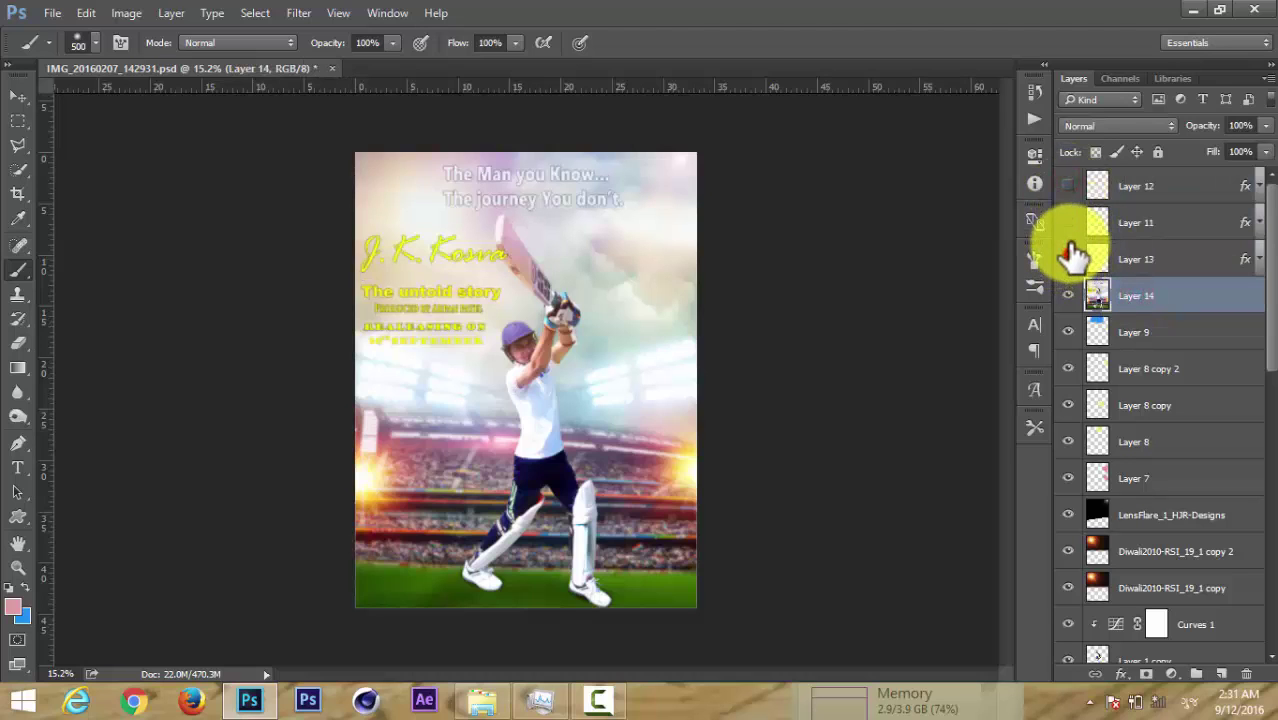
{"action": "left_click_drag", "start_coordinate": [1070, 186], "coordinate": [1068, 259]}
{"action": "left_click", "coordinate": [1142, 190]}
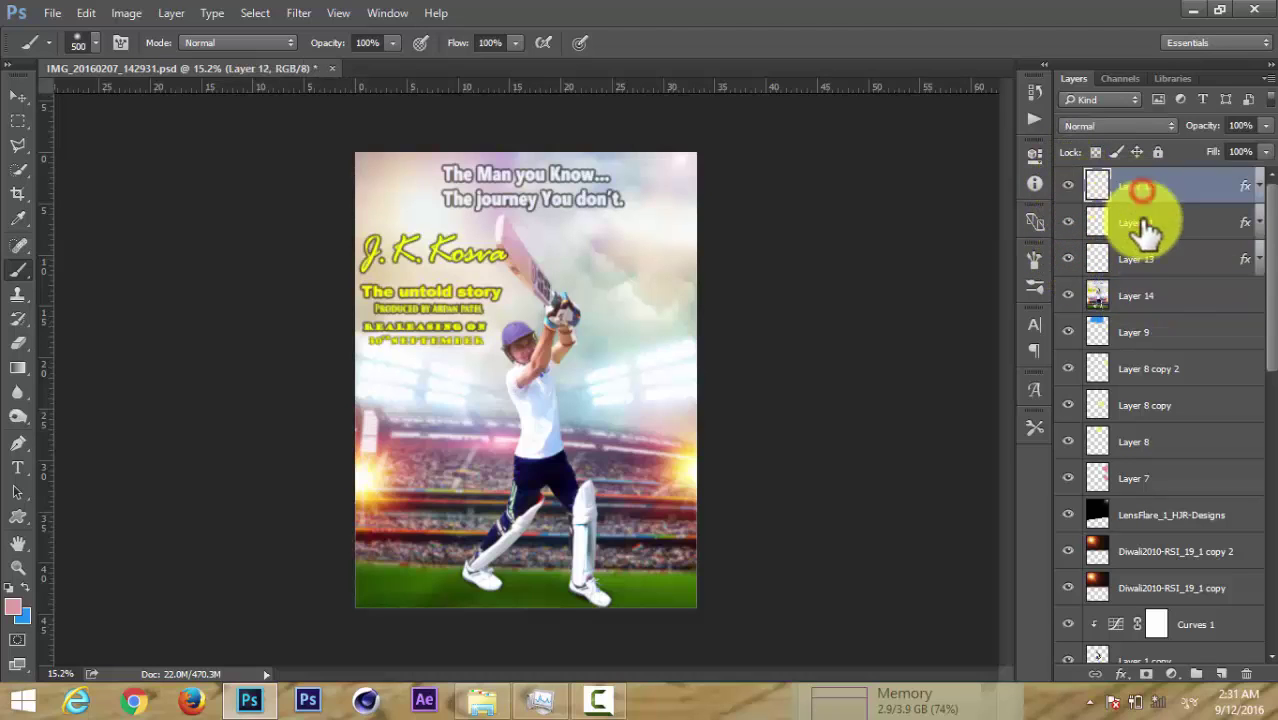
{"action": "left_click", "coordinate": [1145, 296]}
{"action": "left_click", "coordinate": [1068, 296]}
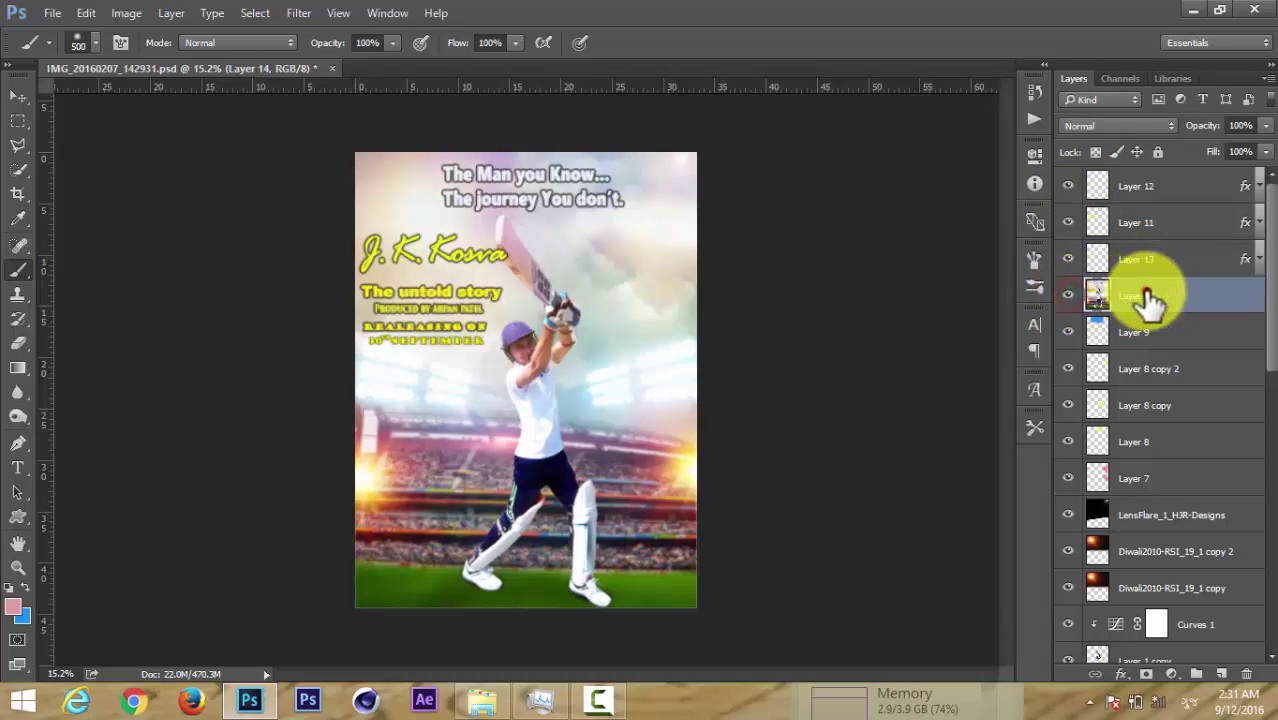
Grade Layer 14 in Camera Raw: Blacks -78, Whites -43, Shadows -24, Highlights -12.
{"action": "left_click", "coordinate": [300, 13]}
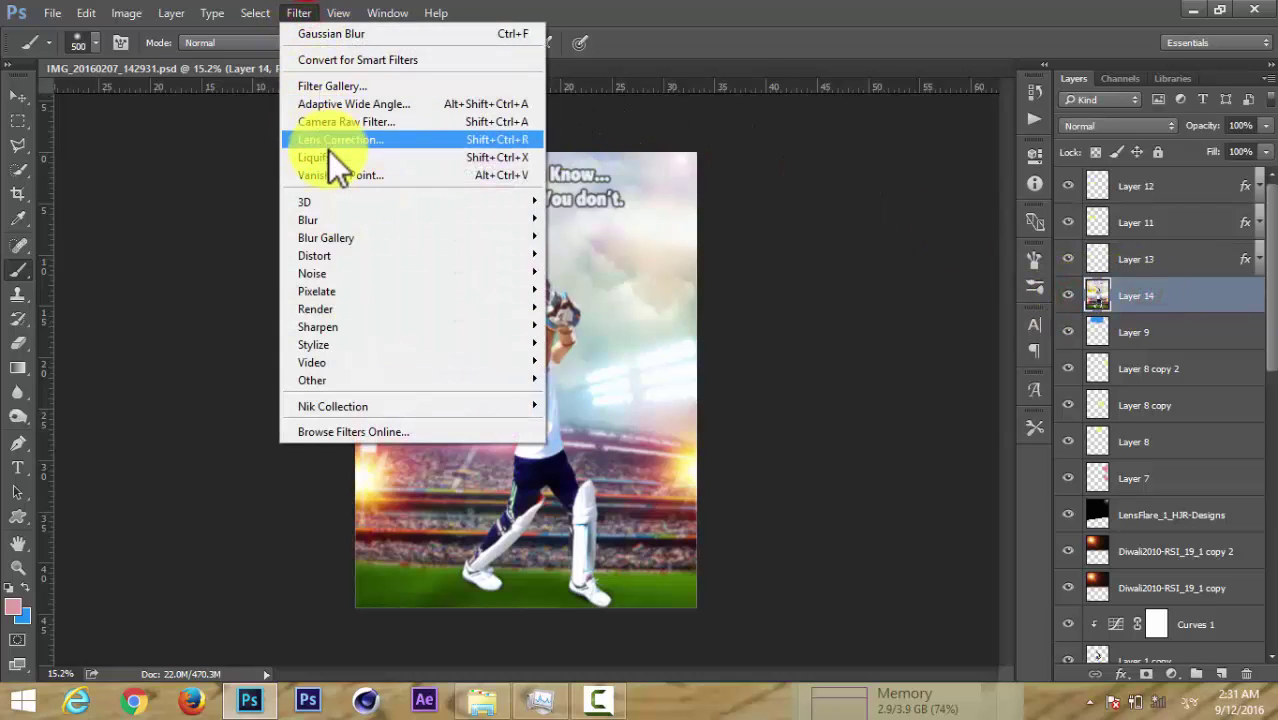
{"action": "left_click", "coordinate": [330, 122]}
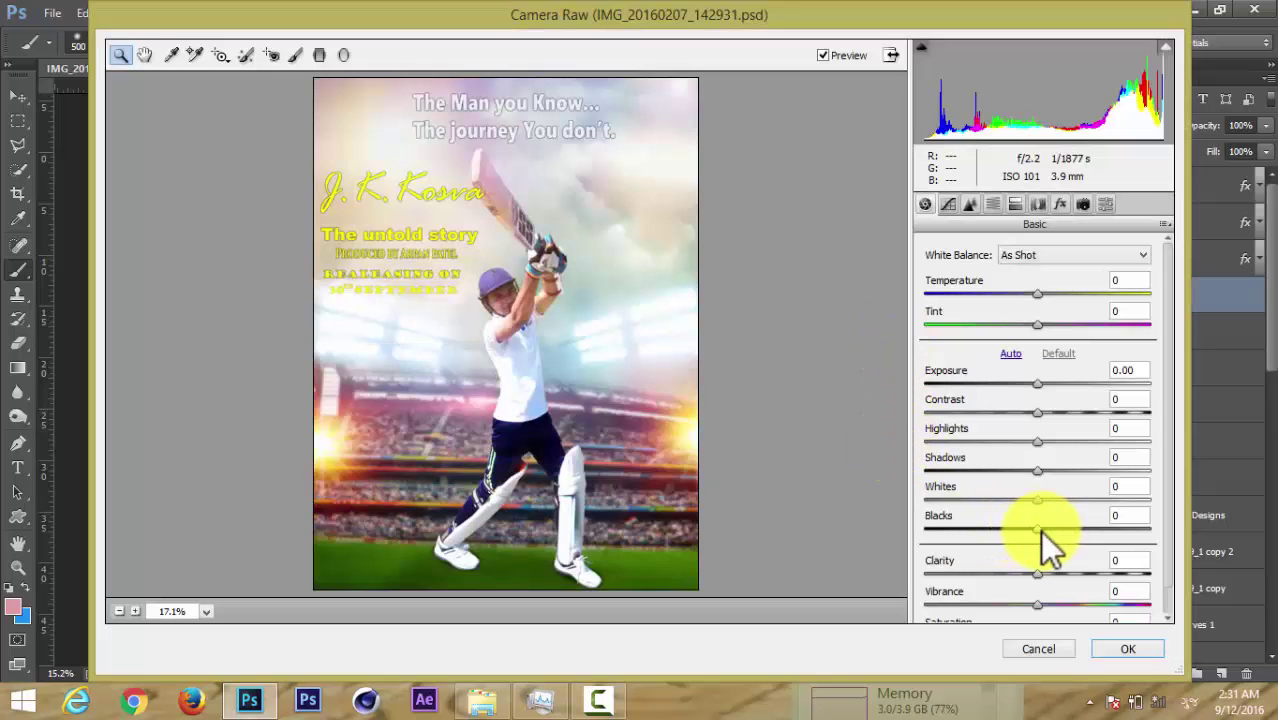
{"action": "left_click_drag", "start_coordinate": [1040, 531], "coordinate": [910, 533]}
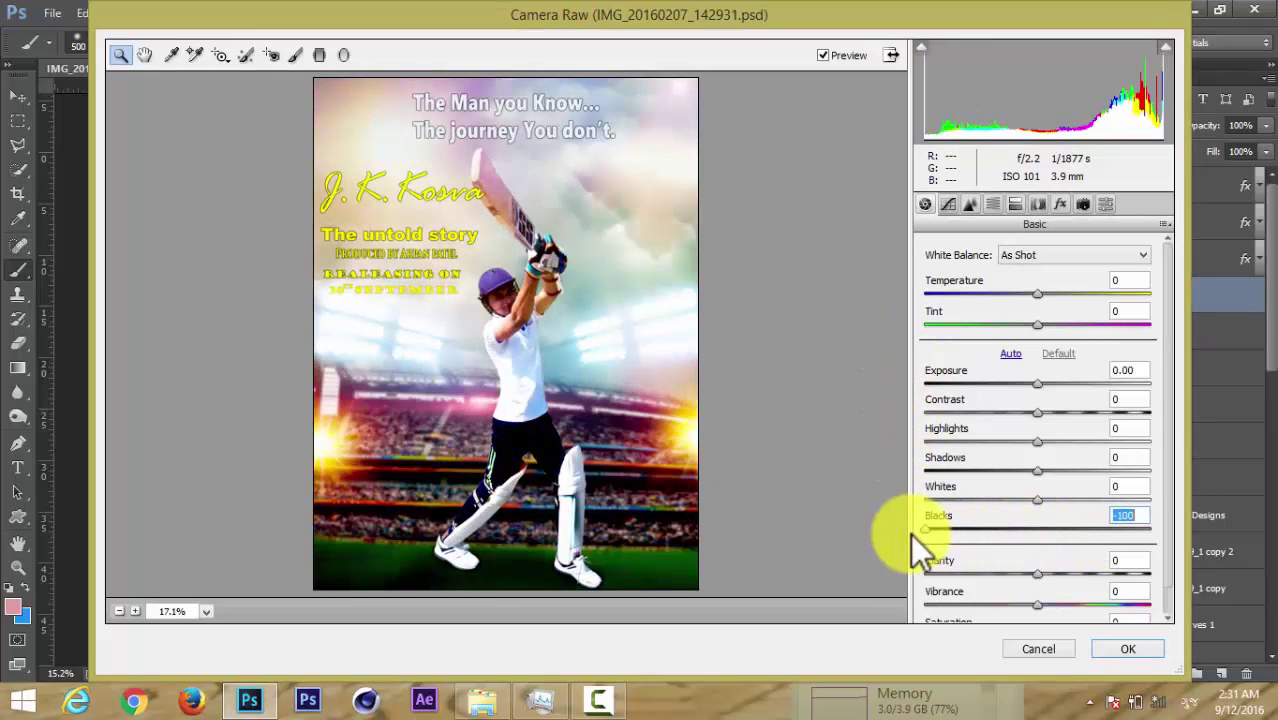
{"action": "left_click_drag", "start_coordinate": [922, 529], "coordinate": [944, 530]}
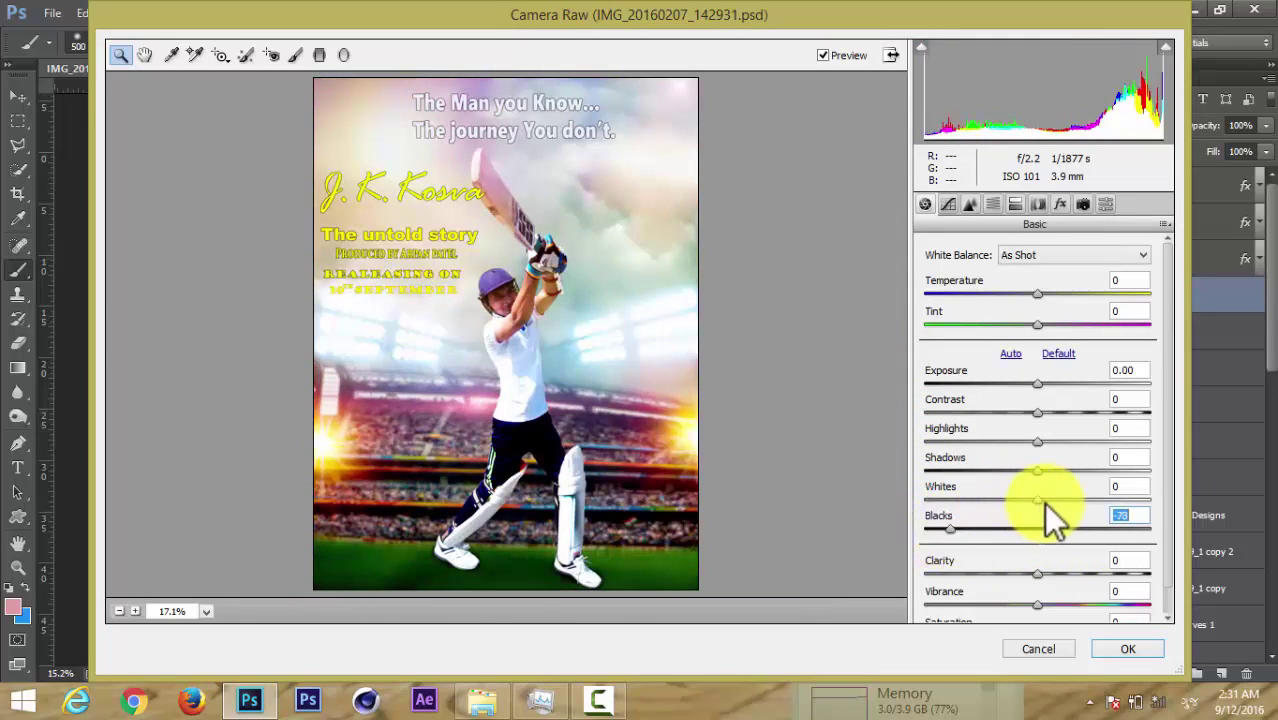
{"action": "mouse_move", "coordinate": [1040, 500]}
{"action": "left_mouse_down"}
{"action": "mouse_move", "coordinate": [962, 516]}
{"action": "mouse_move", "coordinate": [995, 510]}
{"action": "left_mouse_up"}
{"action": "left_click_drag", "start_coordinate": [1038, 470], "coordinate": [1013, 486]}
{"action": "mouse_move", "coordinate": [1041, 445]}
{"action": "left_mouse_down"}
{"action": "mouse_move", "coordinate": [1050, 437]}
{"action": "mouse_move", "coordinate": [896, 454]}
{"action": "mouse_move", "coordinate": [1020, 457]}
{"action": "left_mouse_up"}
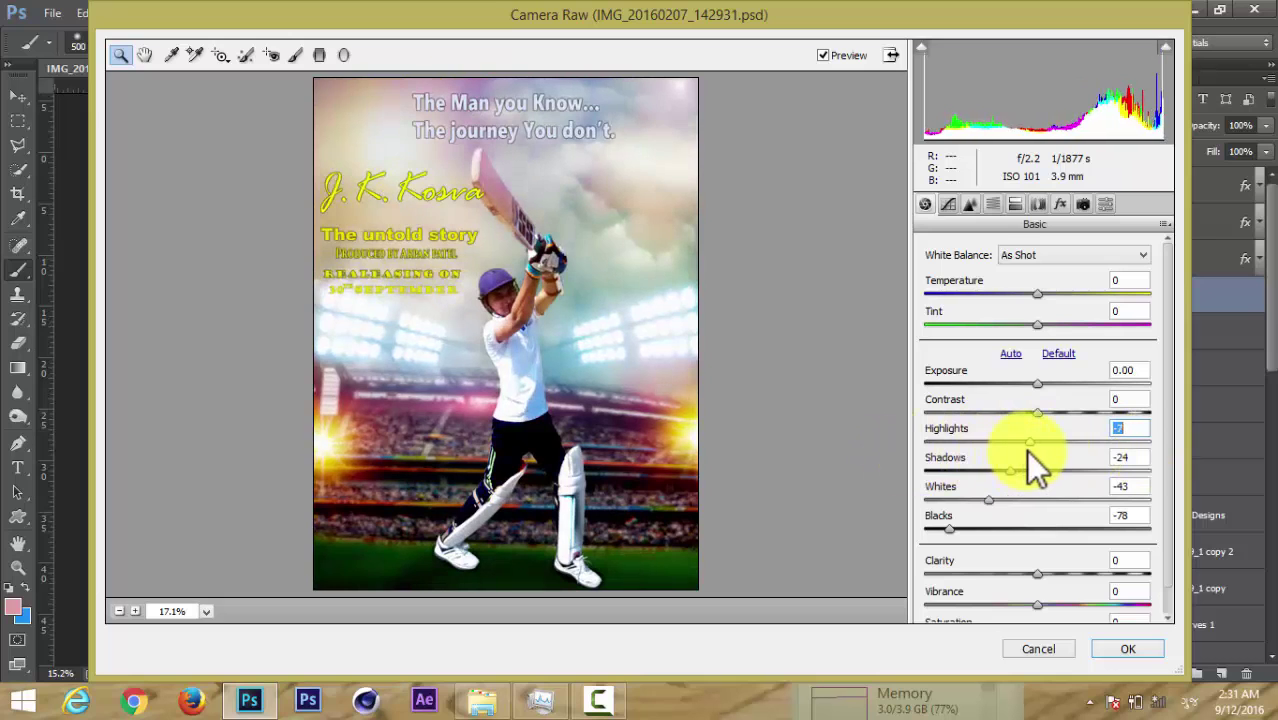
{"action": "left_click", "coordinate": [1121, 648]}
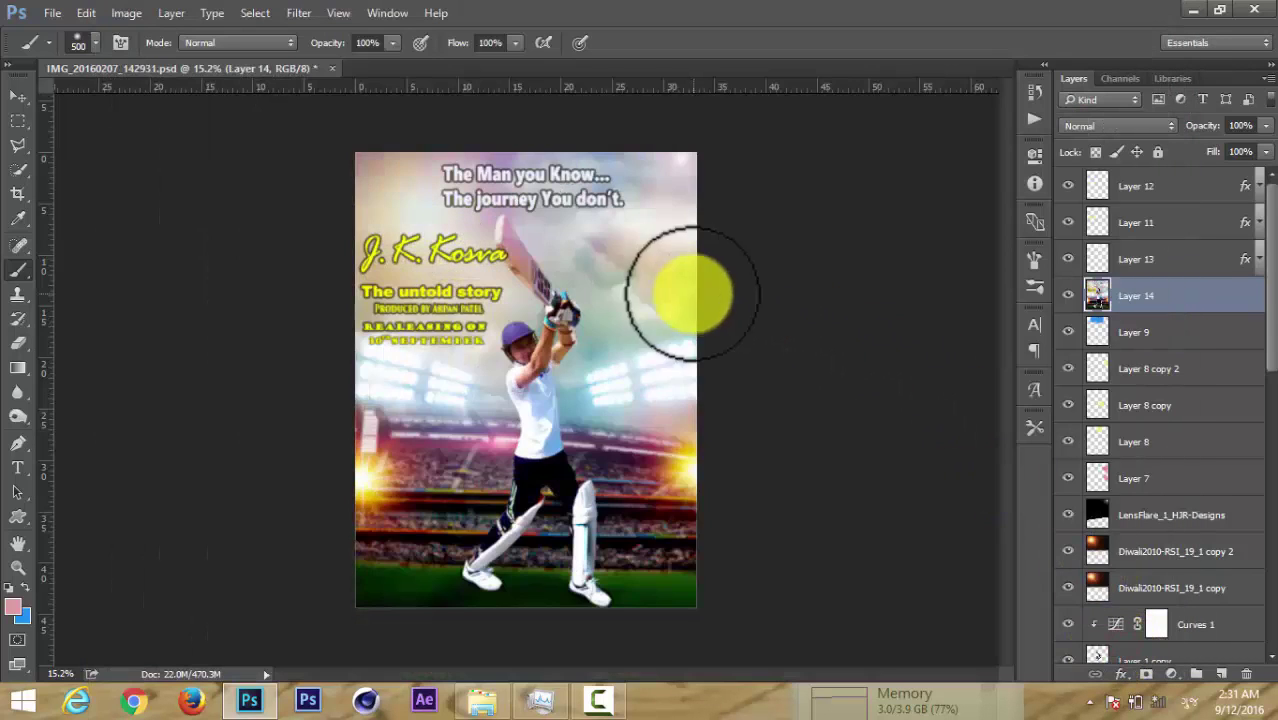
Dodge the batsman's shoe and pads on Layer 14 with a 150 px Dodge brush.
{"action": "left_click", "coordinate": [1167, 295]}
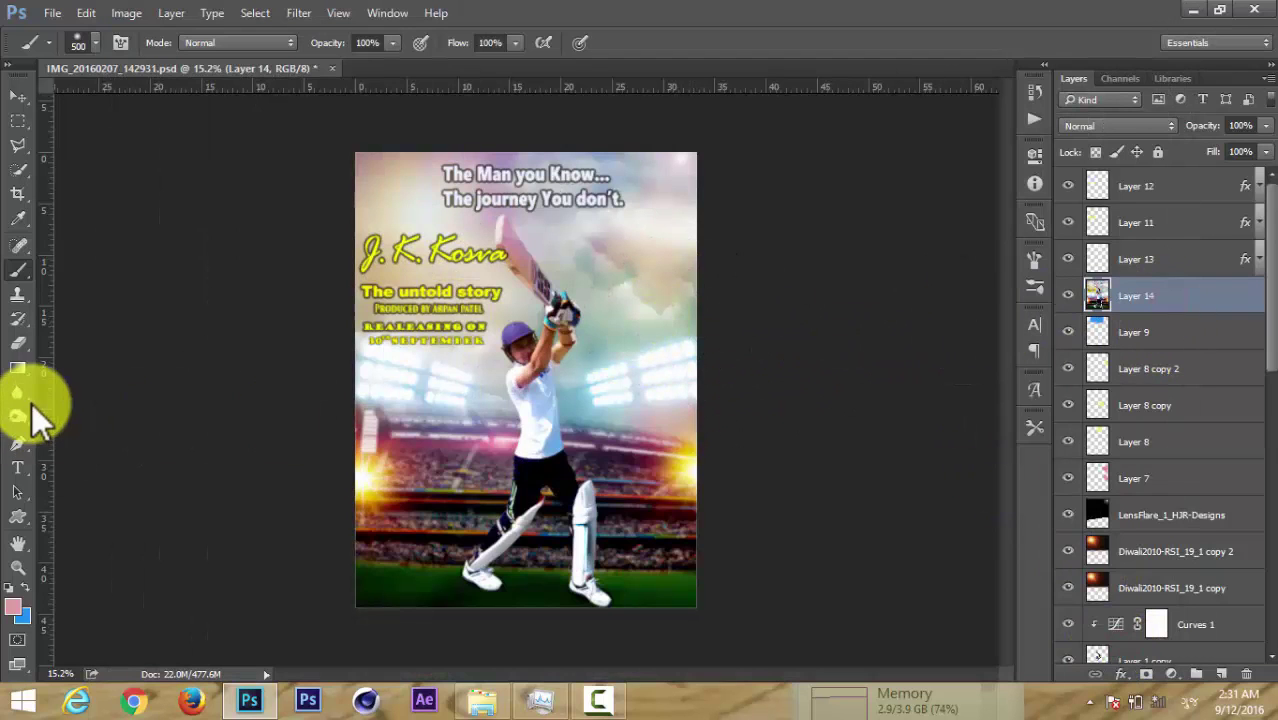
{"action": "left_click", "coordinate": [28, 408]}
{"action": "scroll", "coordinate": [491, 605], "scroll_direction": "up", "scroll_amount": 3}
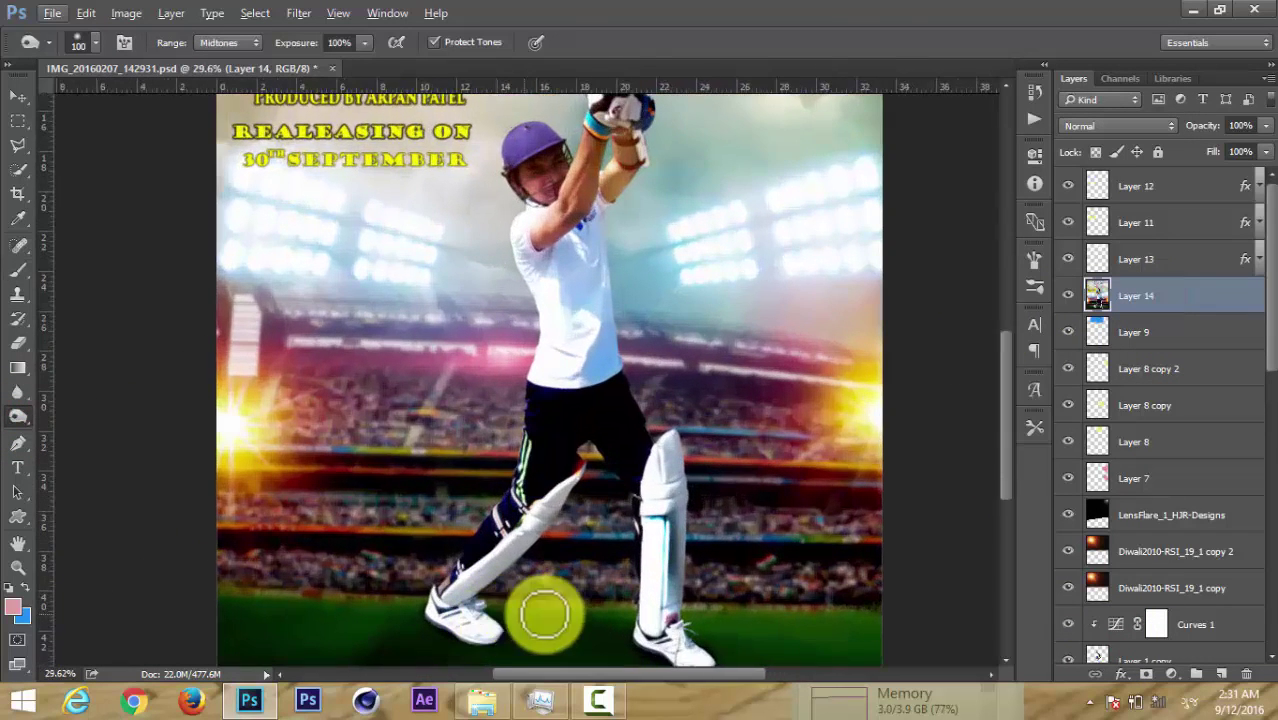
{"action": "left_click_drag", "start_coordinate": [544, 614], "coordinate": [551, 522]}
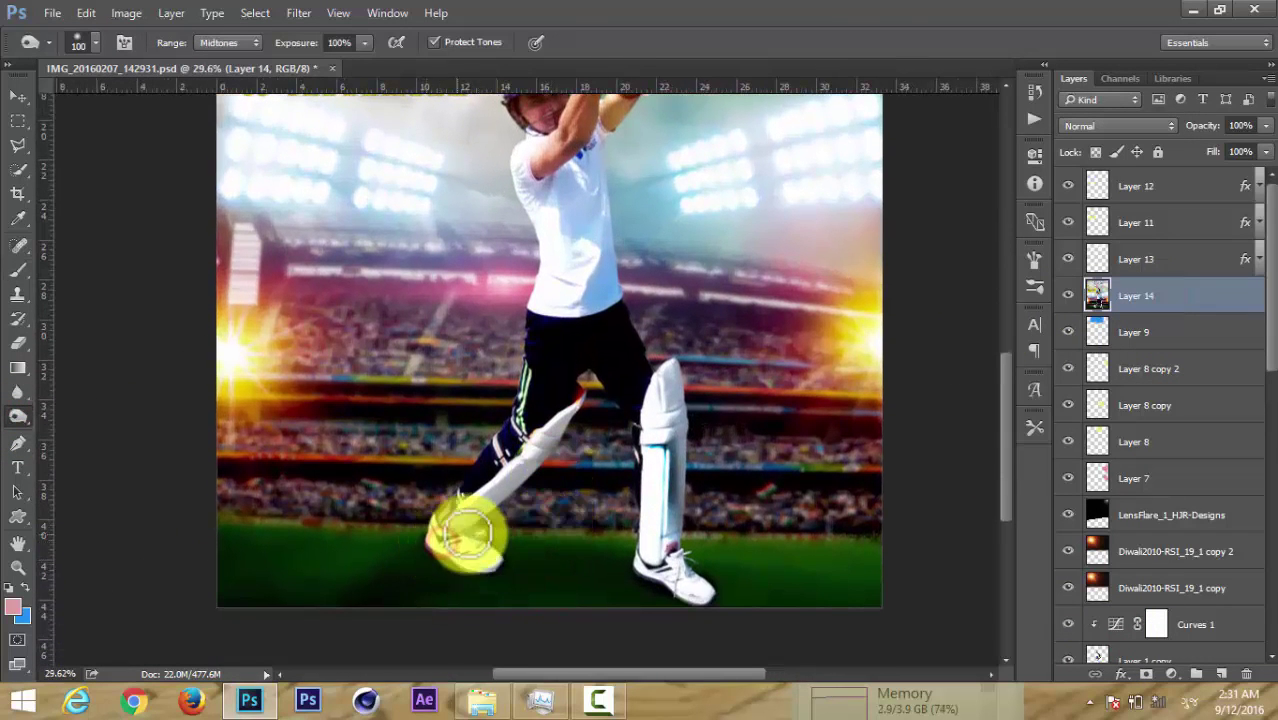
{"action": "key", "text": "bracketright"}
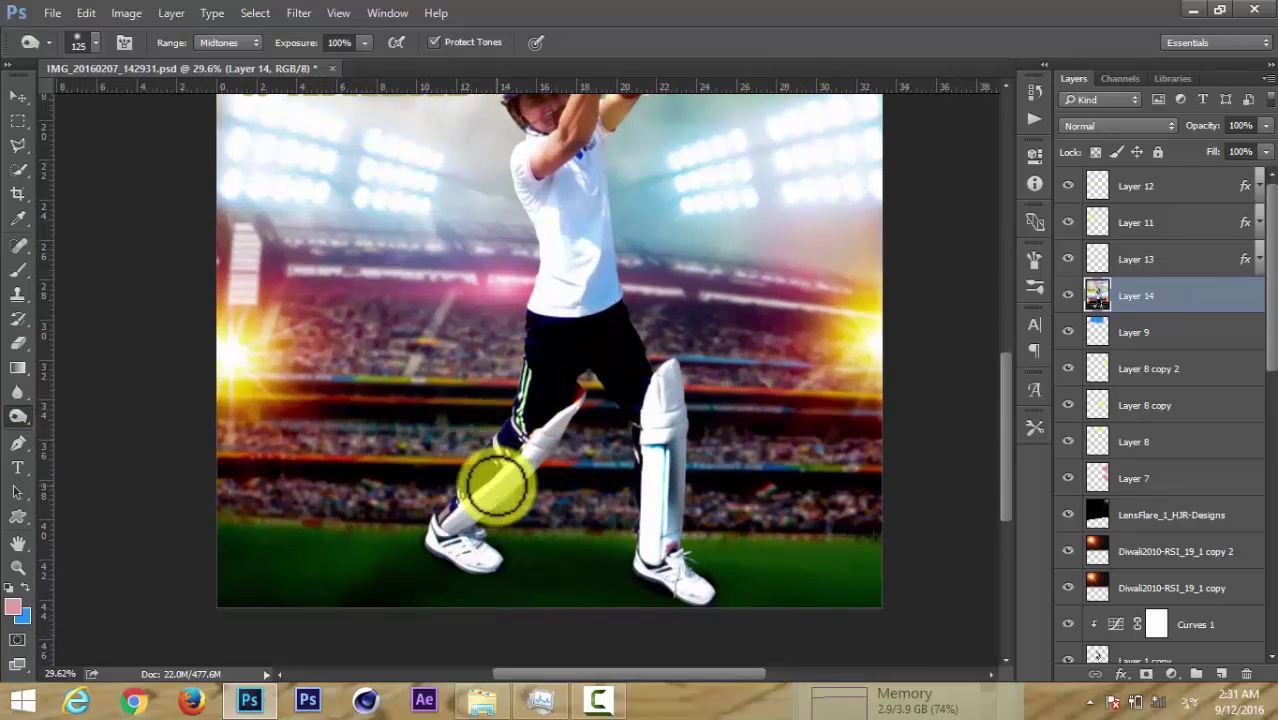
{"action": "key", "text": "bracketright"}
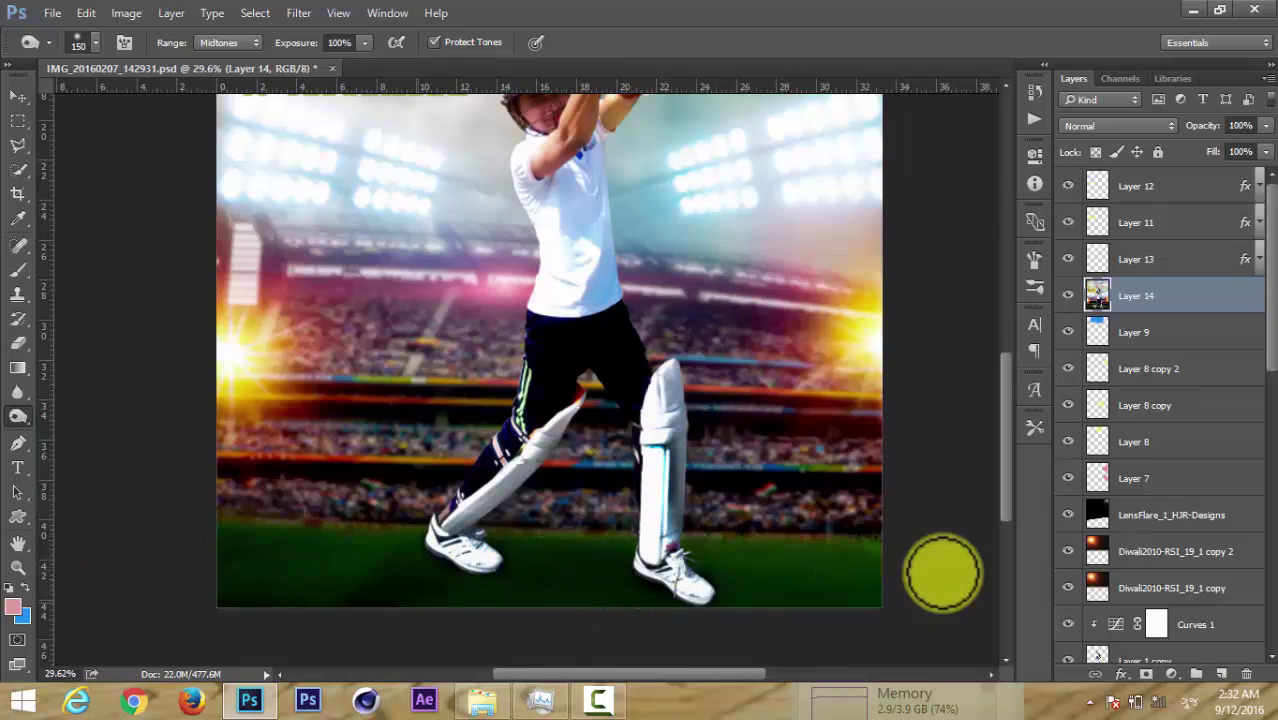
{"action": "left_click_drag", "start_coordinate": [457, 560], "coordinate": [698, 592]}
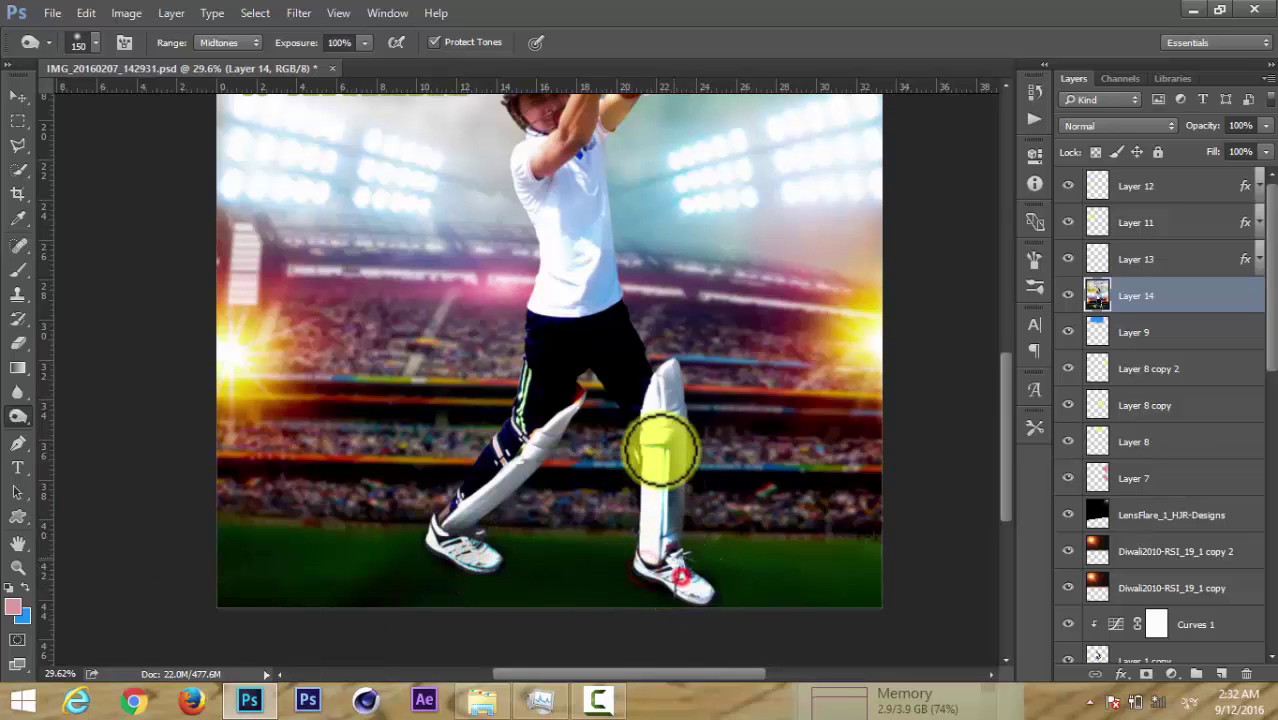
Dodge the batsman's shirt, helmet and gloves to brighten their highlights.
{"action": "left_click_drag", "start_coordinate": [565, 362], "coordinate": [585, 419]}
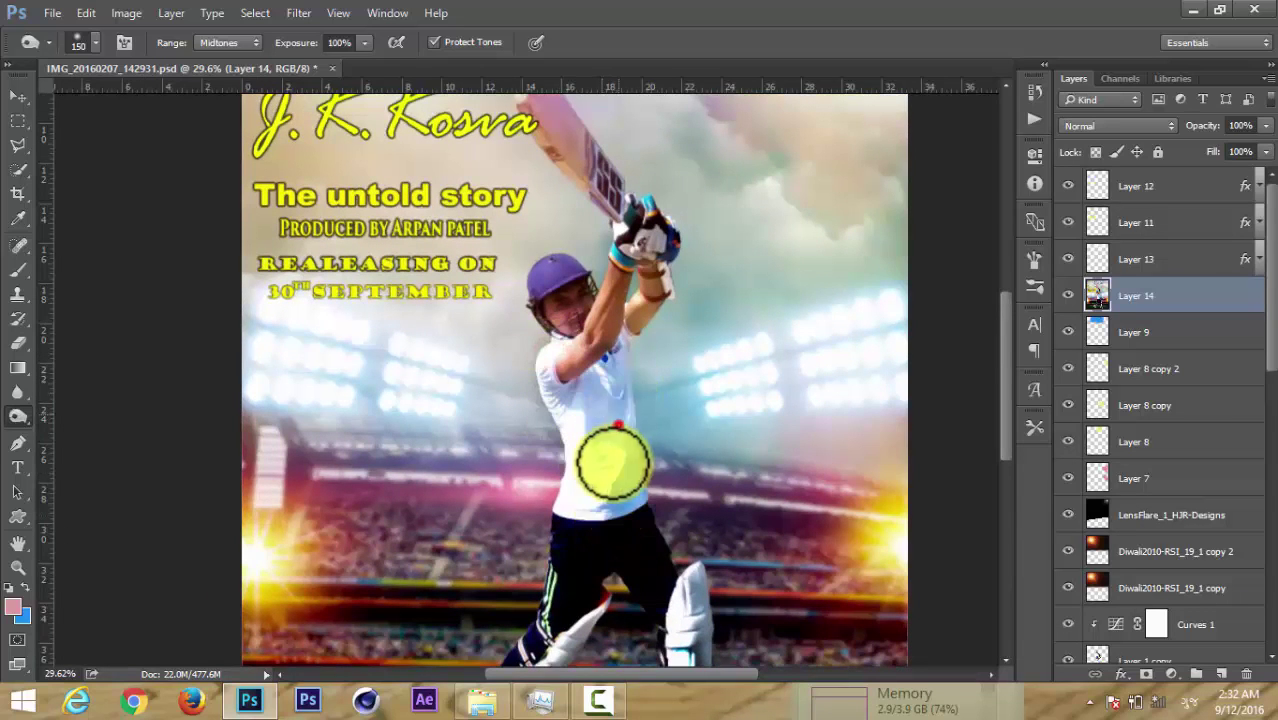
{"action": "left_click", "coordinate": [618, 425]}
{"action": "left_click_drag", "start_coordinate": [526, 288], "coordinate": [575, 268]}
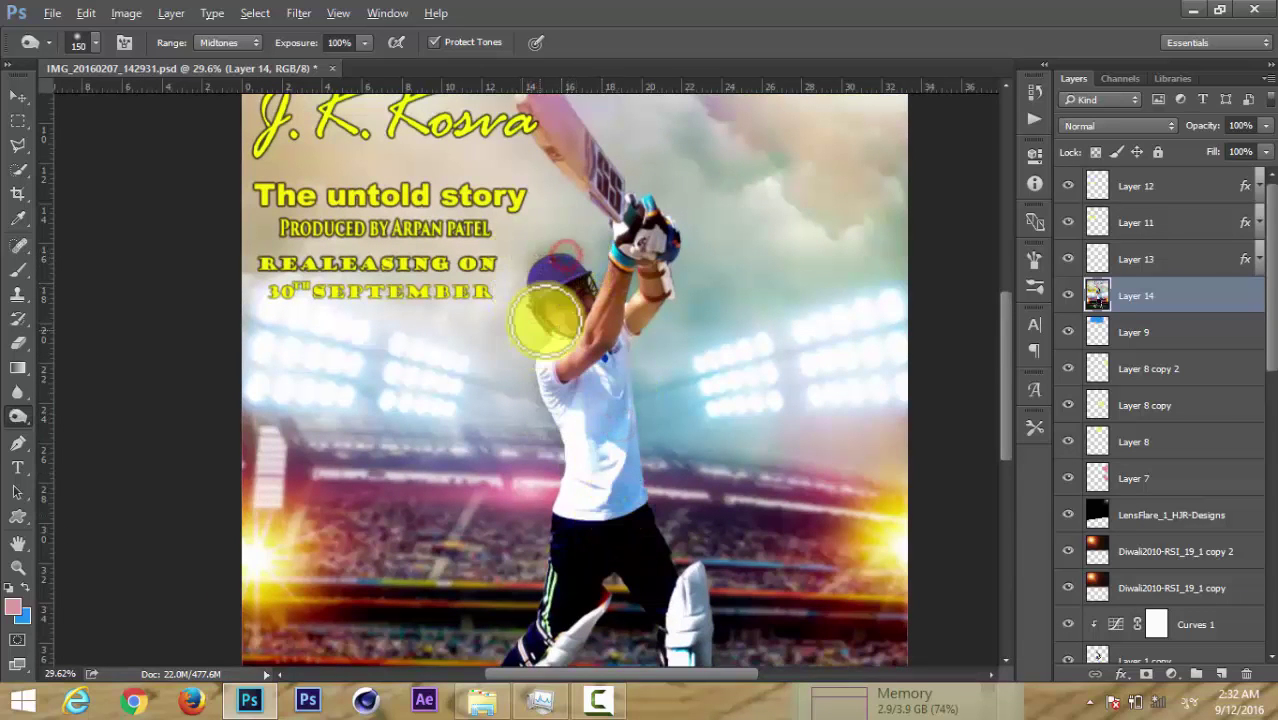
{"action": "scroll", "coordinate": [600, 290], "scroll_direction": "up", "scroll_amount": 3}
{"action": "scroll", "coordinate": [666, 266], "scroll_direction": "up", "scroll_amount": 2}
{"action": "scroll", "coordinate": [666, 266], "scroll_direction": "down", "scroll_amount": 2}
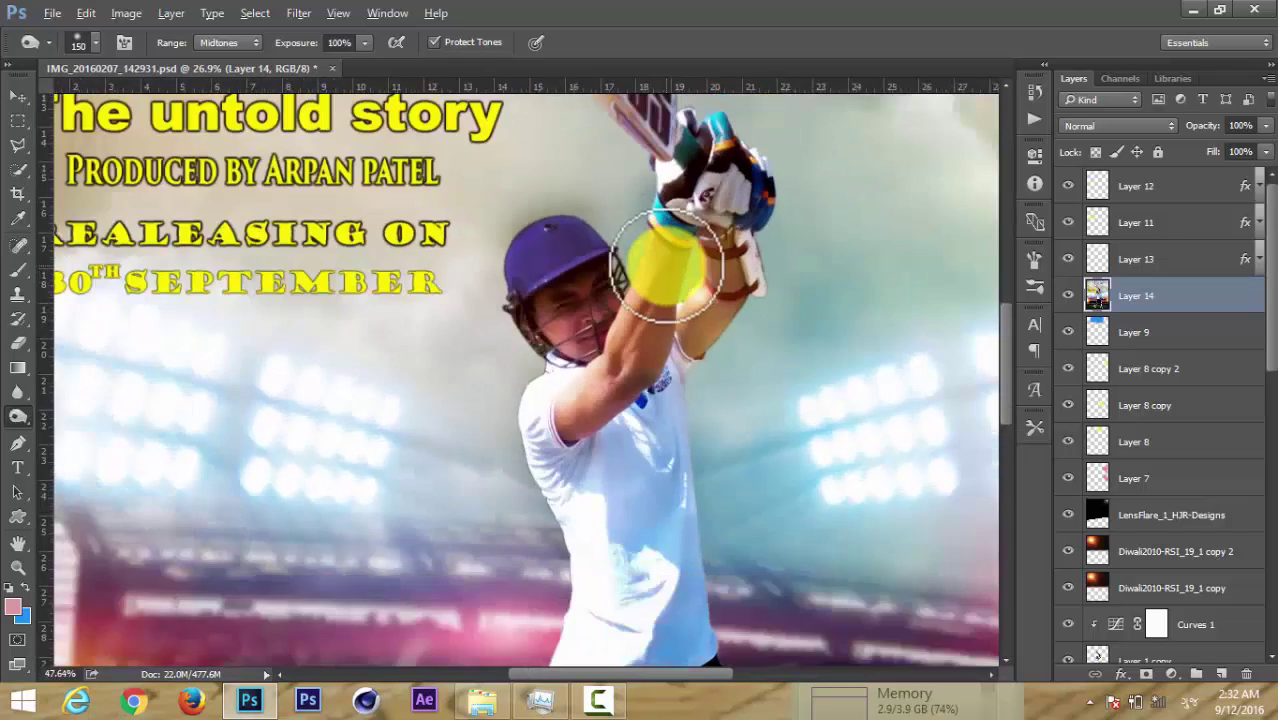
{"action": "scroll", "coordinate": [666, 266], "scroll_direction": "down", "scroll_amount": 2}
{"action": "scroll", "coordinate": [665, 264], "scroll_direction": "down", "scroll_amount": 3}
{"action": "scroll", "coordinate": [662, 266], "scroll_direction": "up", "scroll_amount": 2}
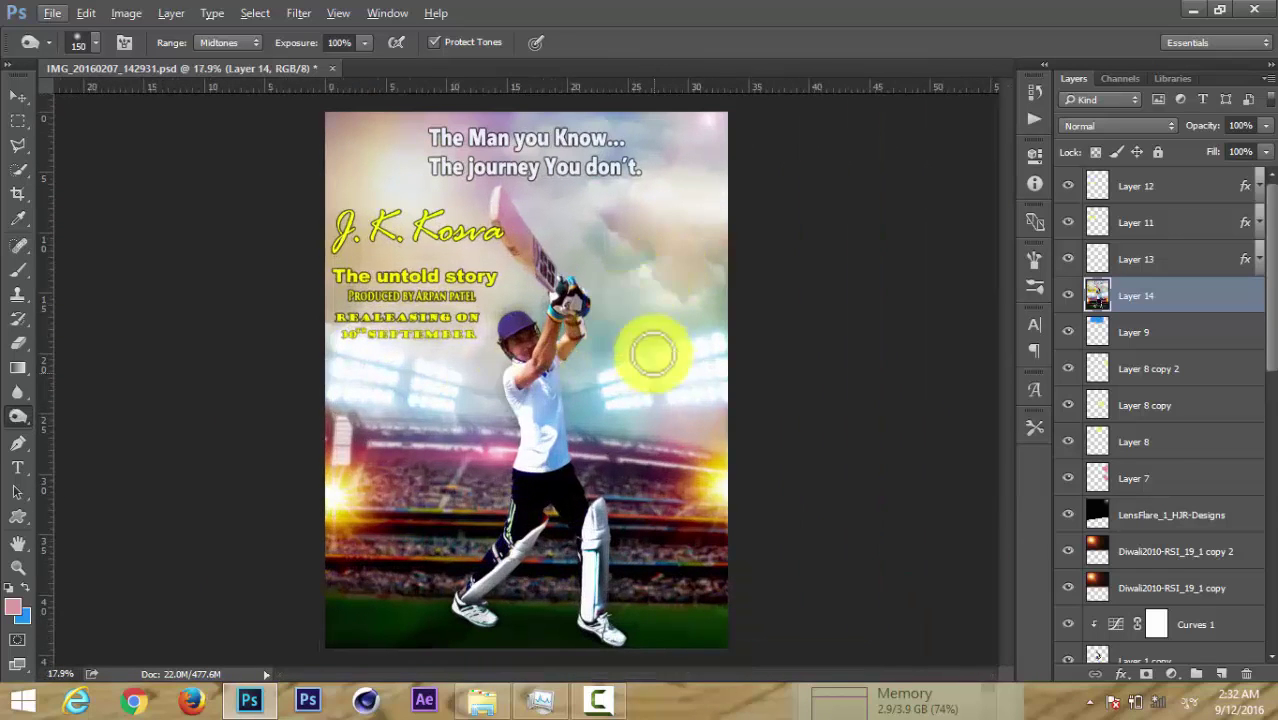